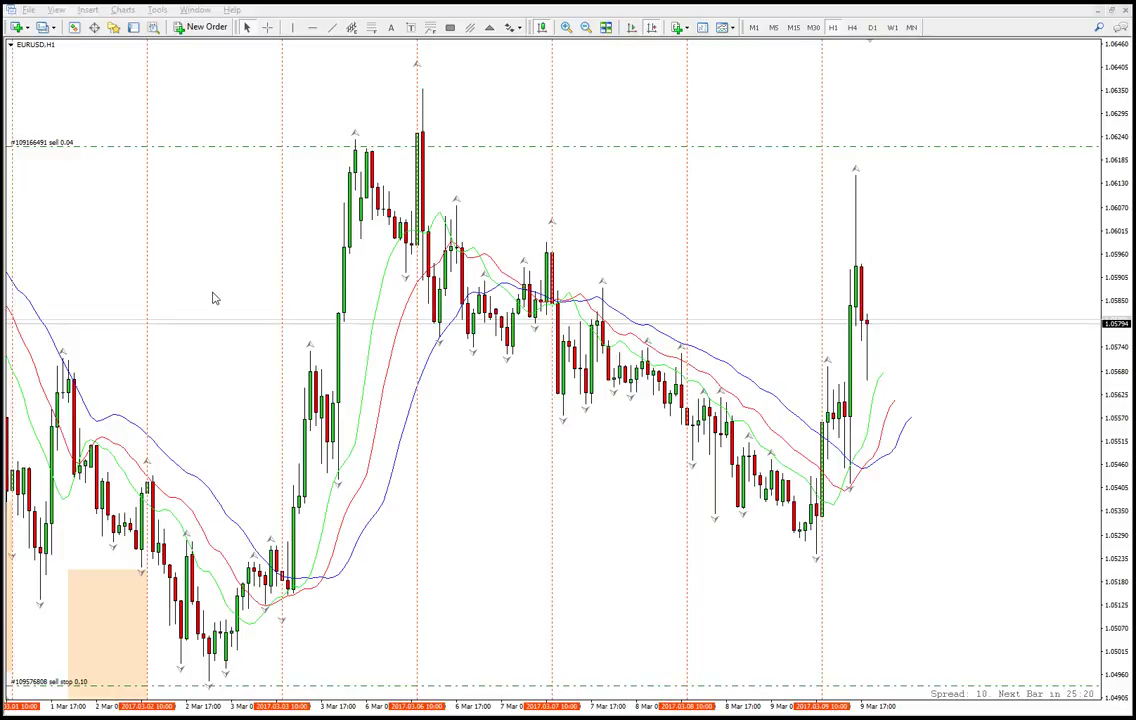
- Examine the late-February EURUSD bars and marked trade boxes, and check them against the February EUR results in the Excel sheet
left_click_drag(1111, 172, 1111, 208)
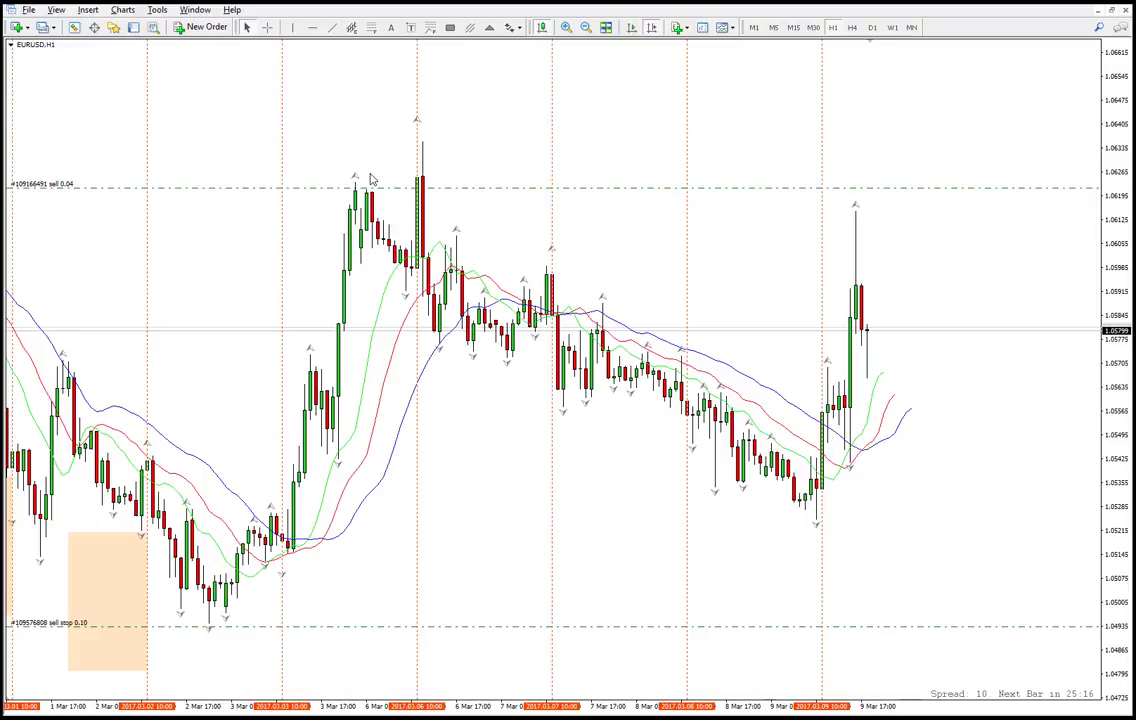
left_click_drag(190, 81, 440, 159)
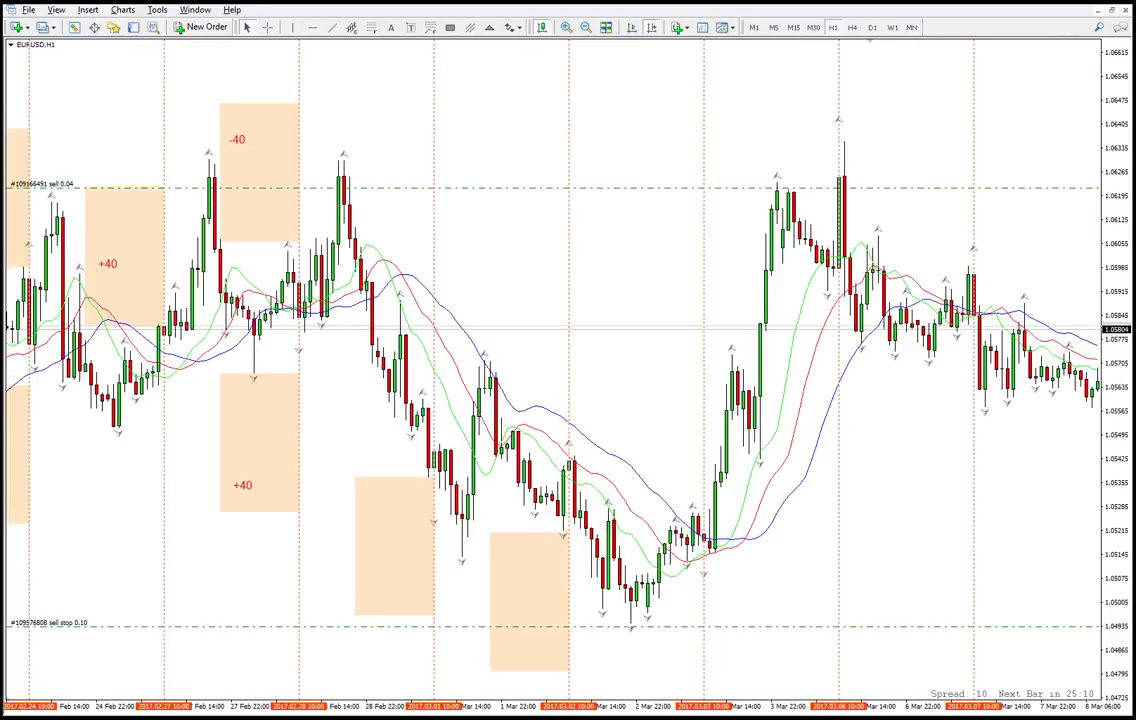
left_click(258, 716)
left_click(175, 715)
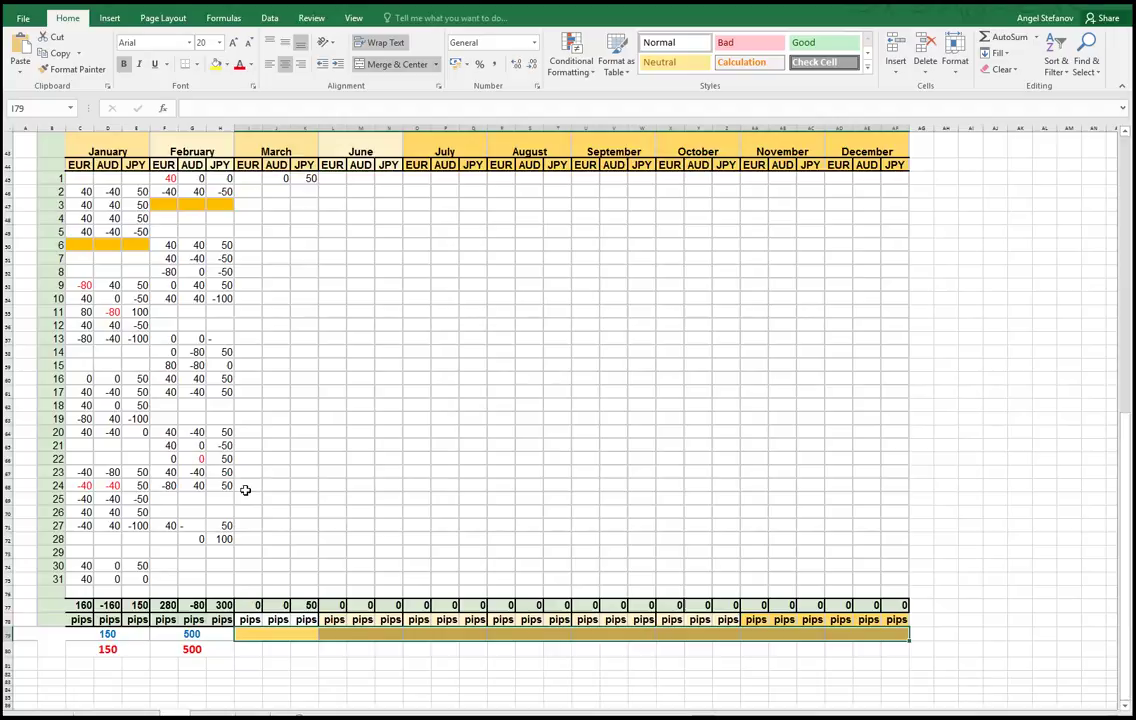
left_click(158, 552)
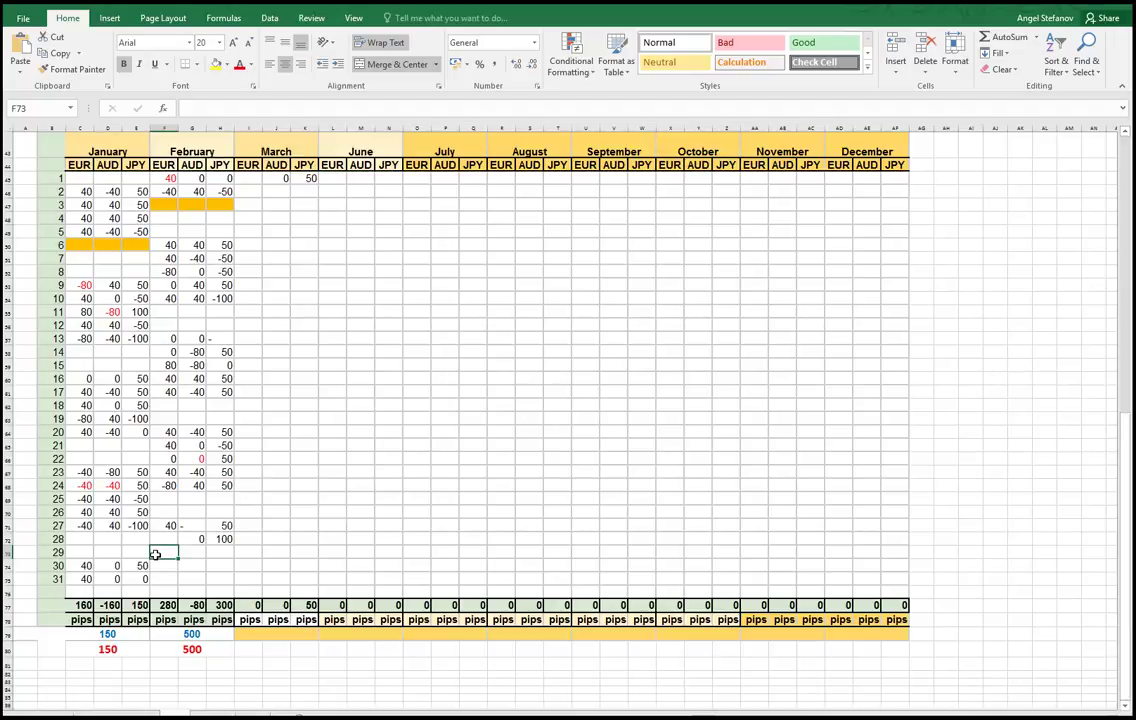
left_click(163, 540)
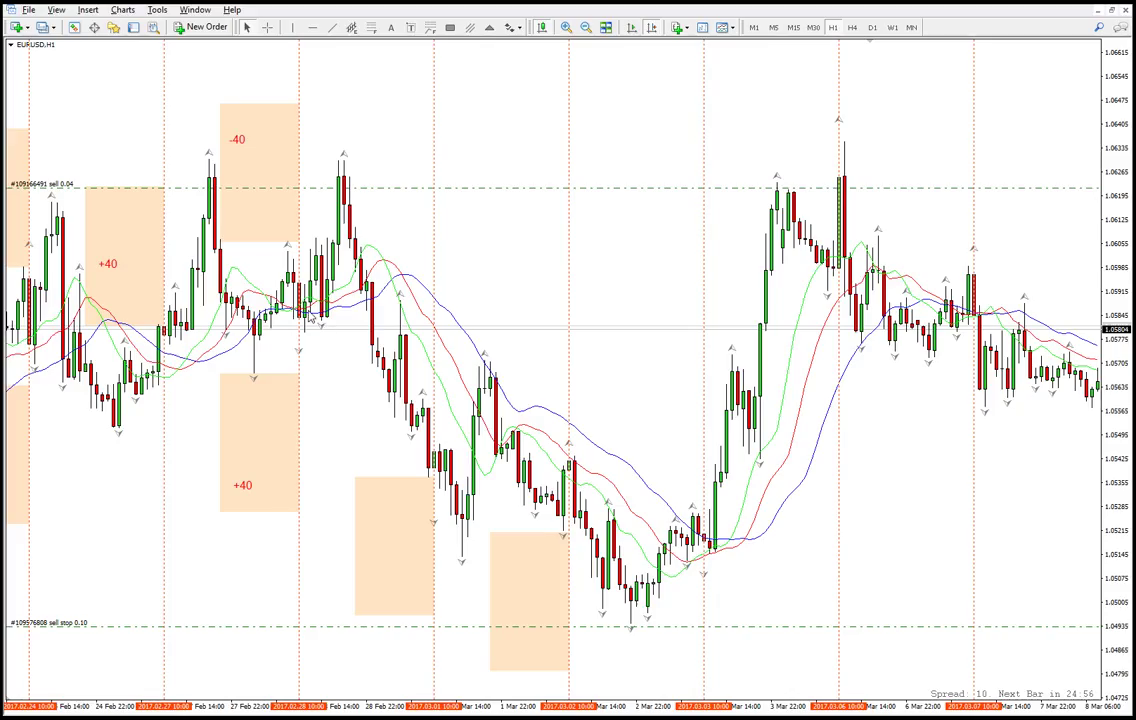
middle_click(167, 400)
middle_click(139, 305)
double_click(107, 264)
middle_click(132, 296)
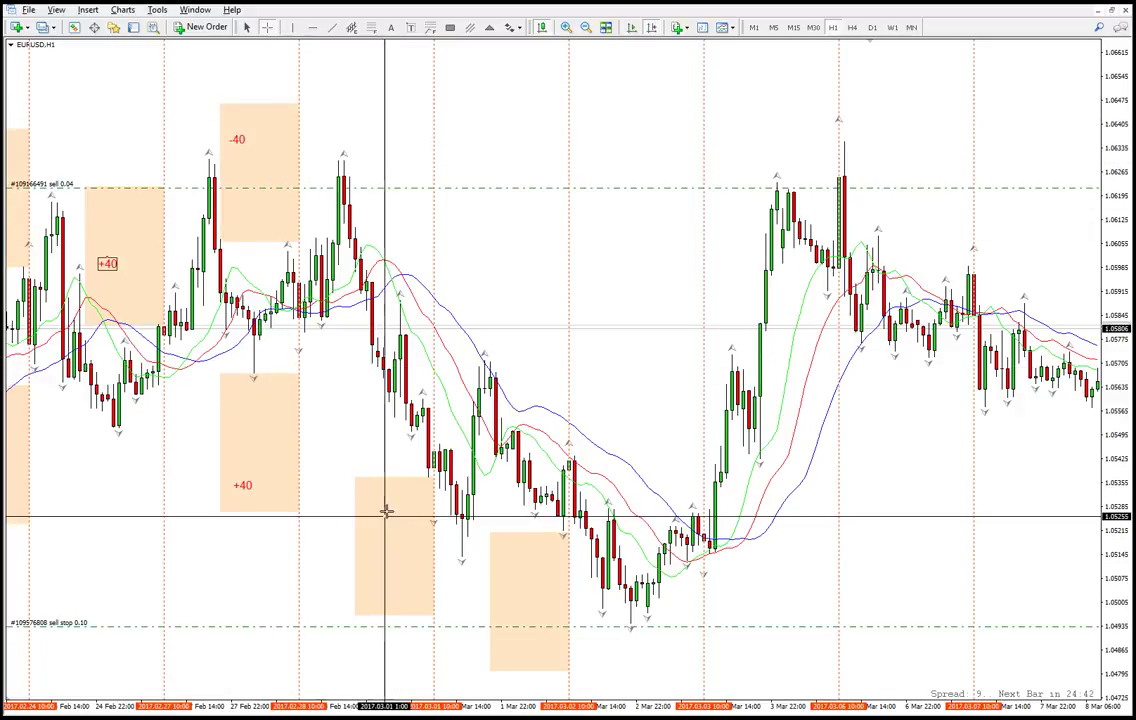
left_click(266, 460)
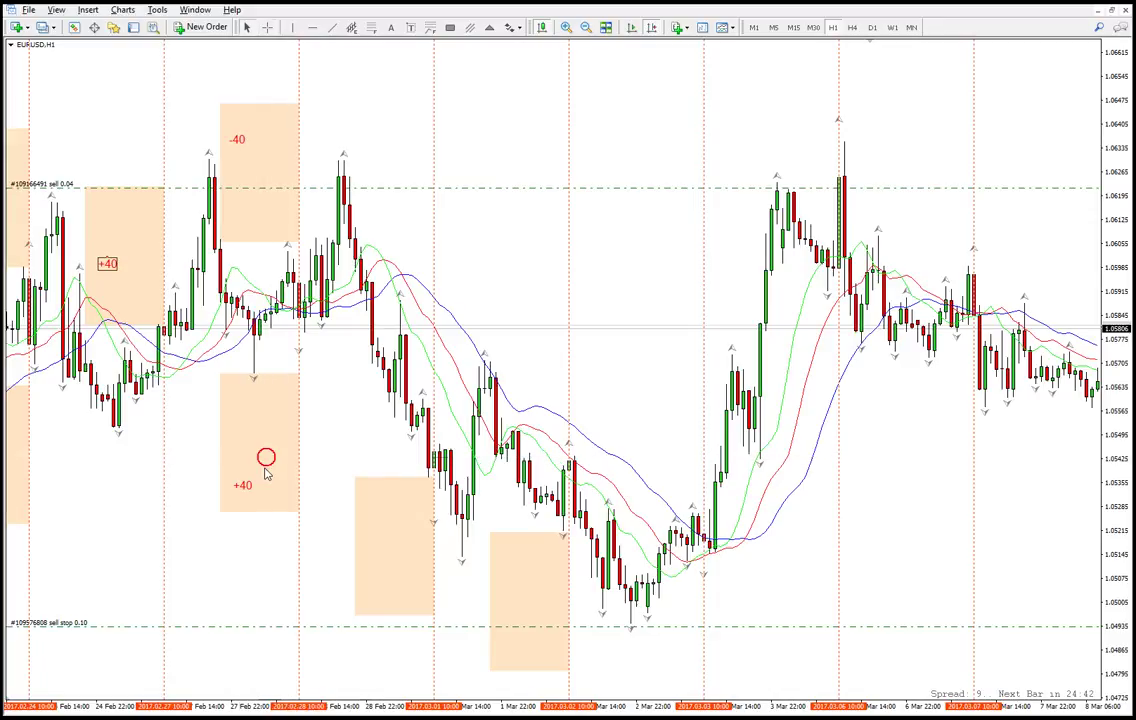
- In the Excel results sheet, enter 0 as the EUR result for 28 February and check the February total's formula
key("alt+Tab")
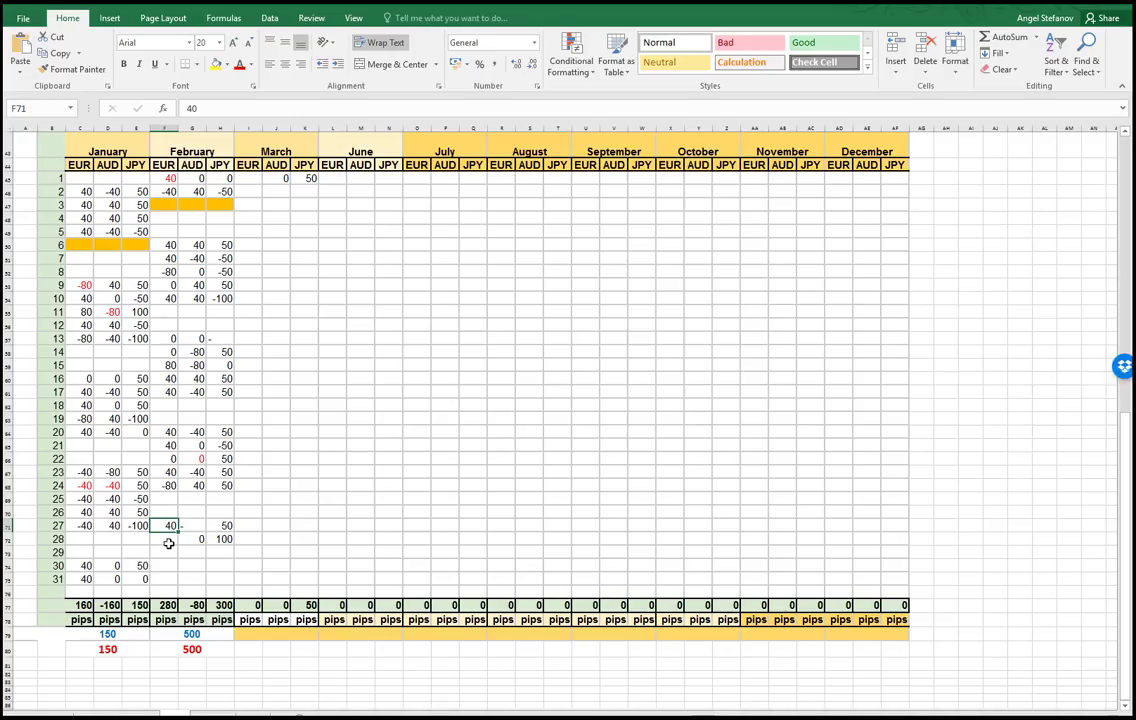
left_click(168, 543)
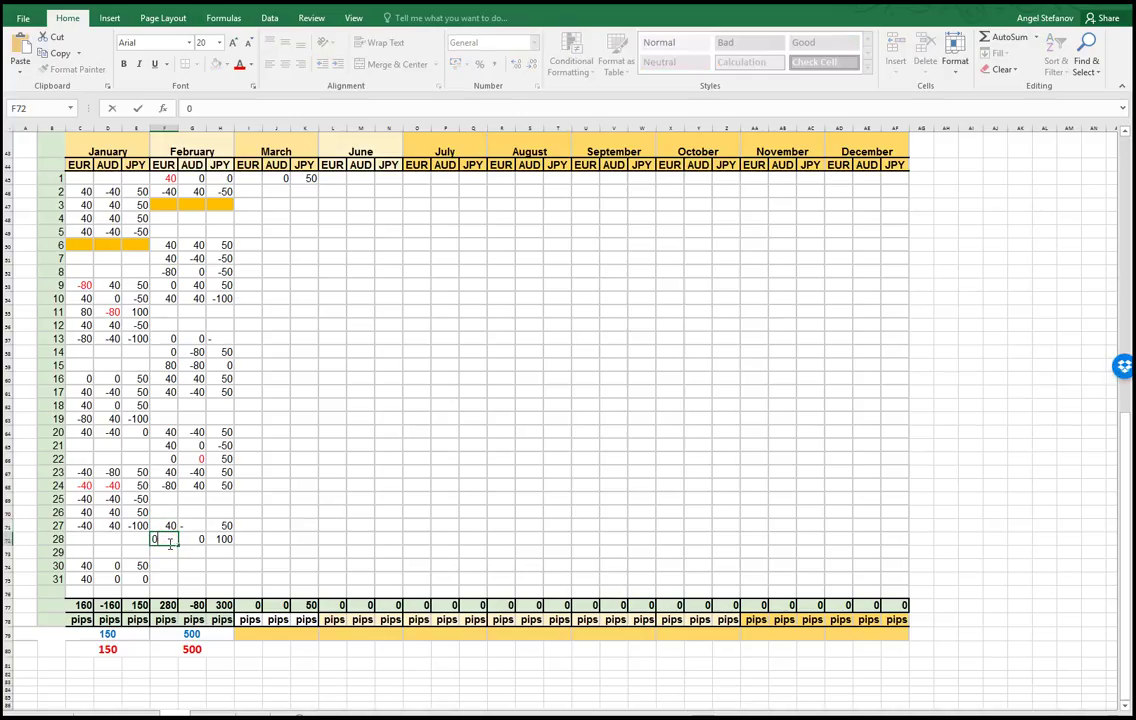
left_click(190, 566)
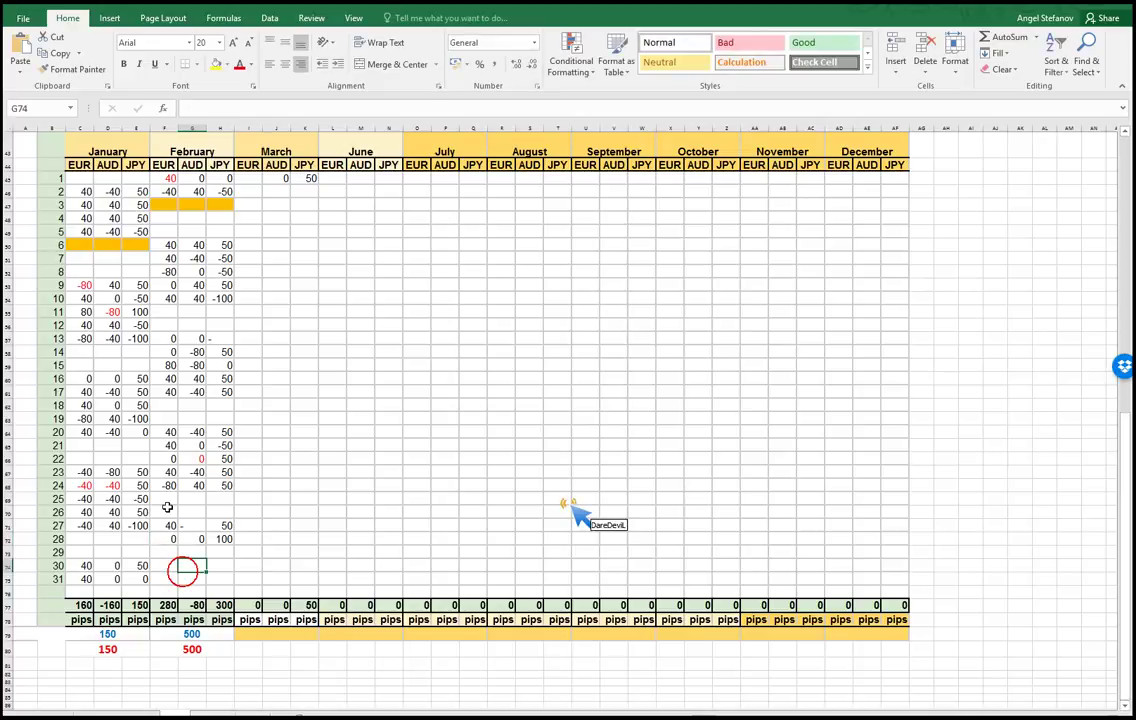
left_click(190, 649)
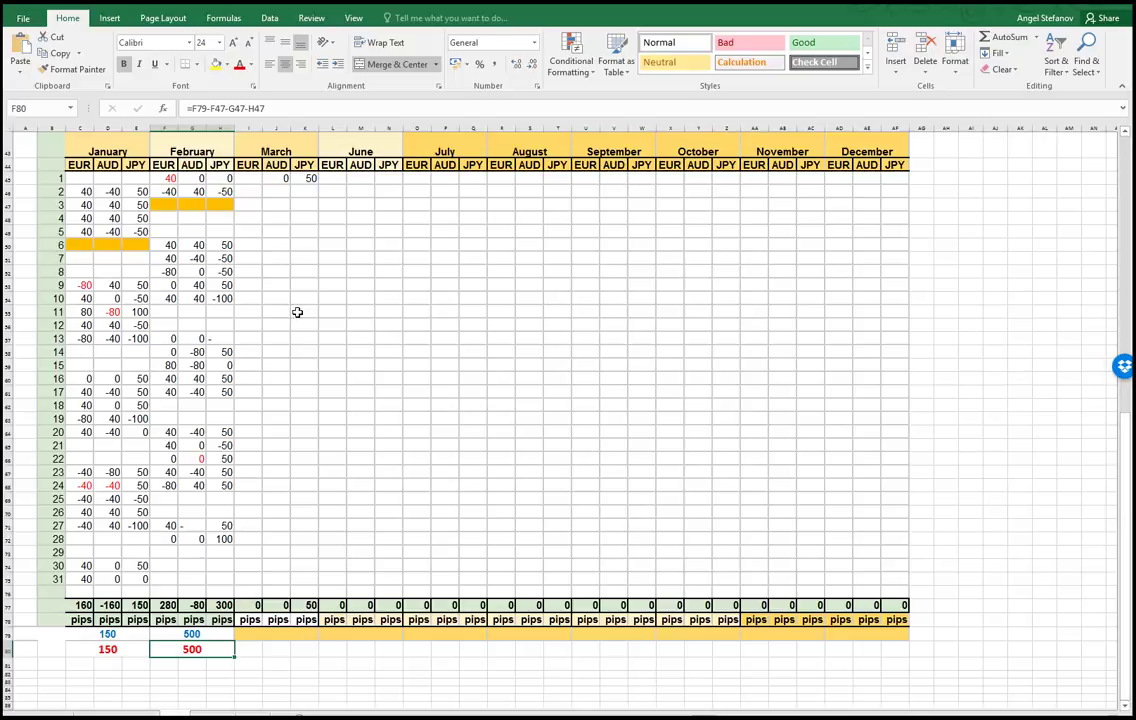
- Switch to the MetaTrader chart, inspect the 1 March trade box with the crosshair and place a copy of the +40 label in it
left_click(250, 180)
key("alt+Tab")
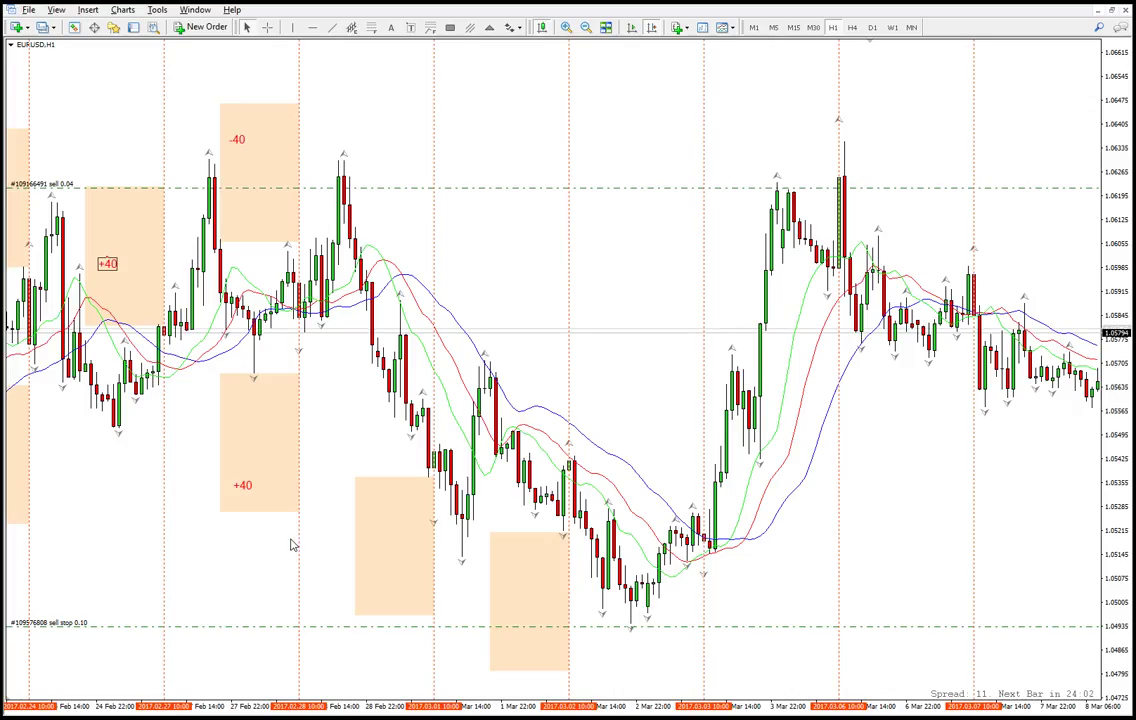
middle_click(397, 497)
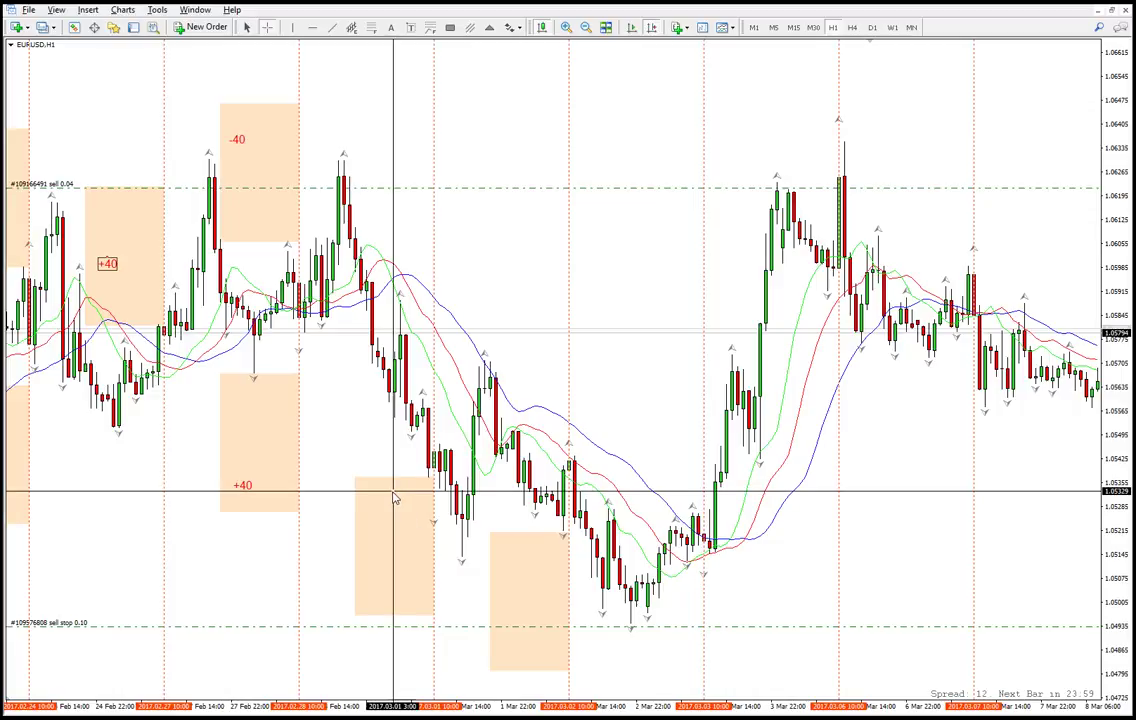
left_click_drag(406, 478, 636, 625)
double_click(246, 487)
left_click_drag(246, 487, 368, 591, "ctrl")
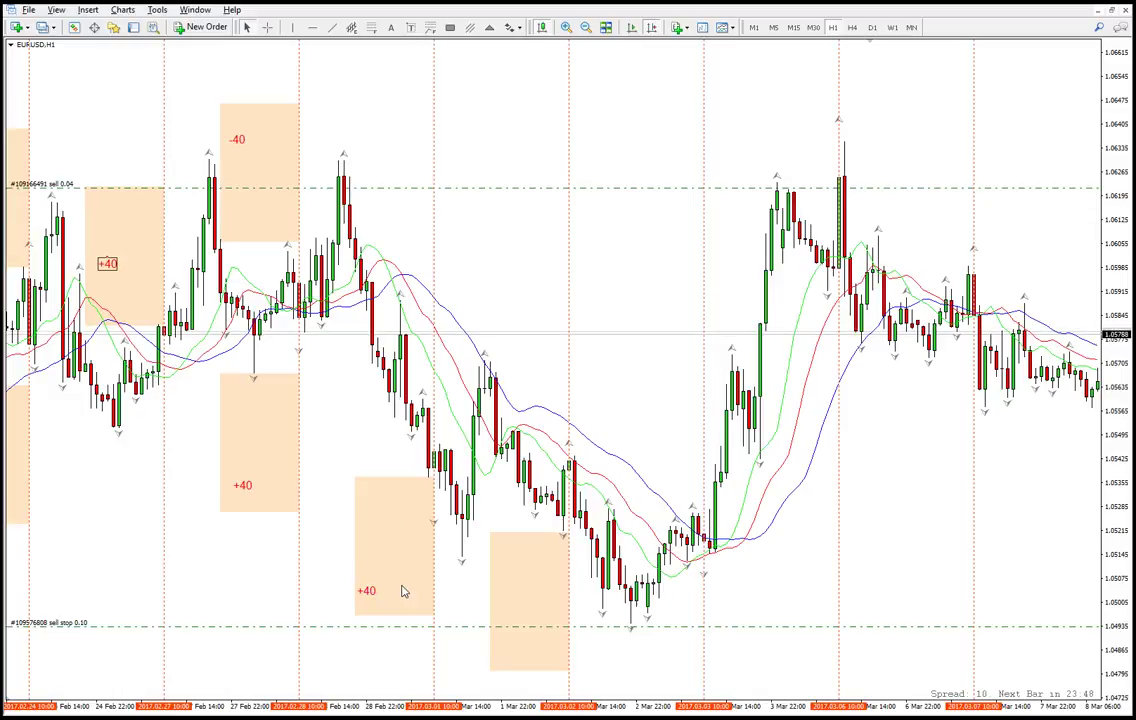
- Switch to Excel and enter 40 as the EUR result for 1 March
key("alt+Tab")
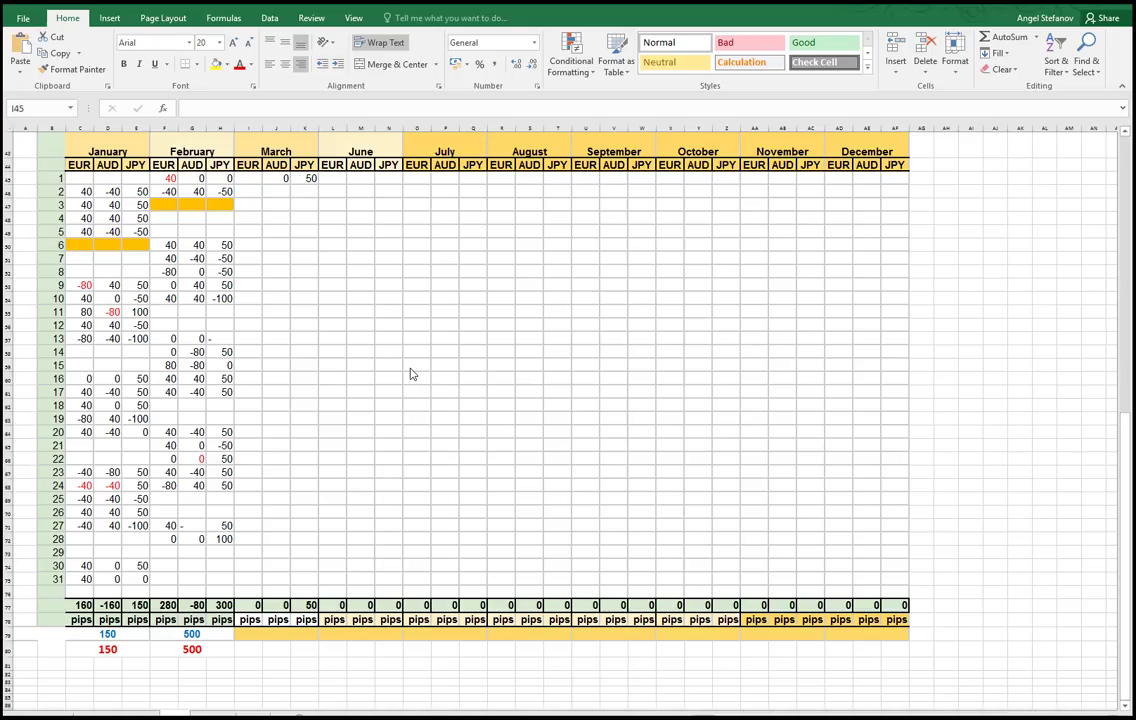
type("40")
key("Return")
- Switch to the MetaTrader chart, inspect the 2 March trade with the crosshair and place a copy of the -40 label in its box
key("alt+Tab")
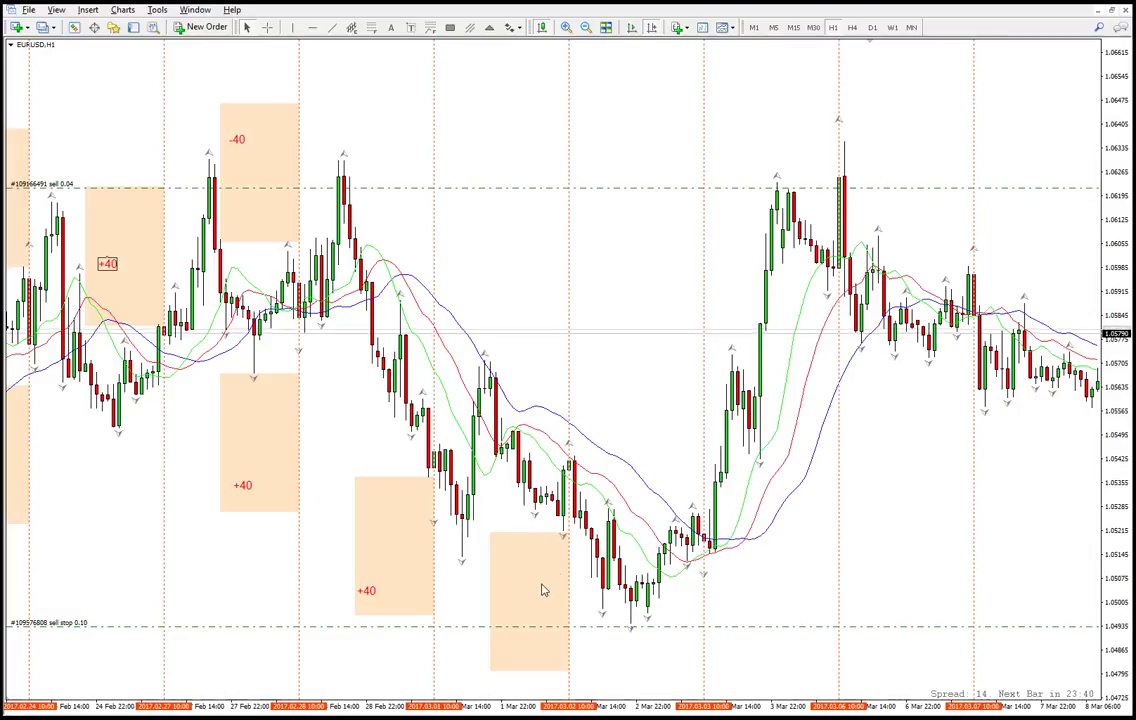
middle_click(590, 606)
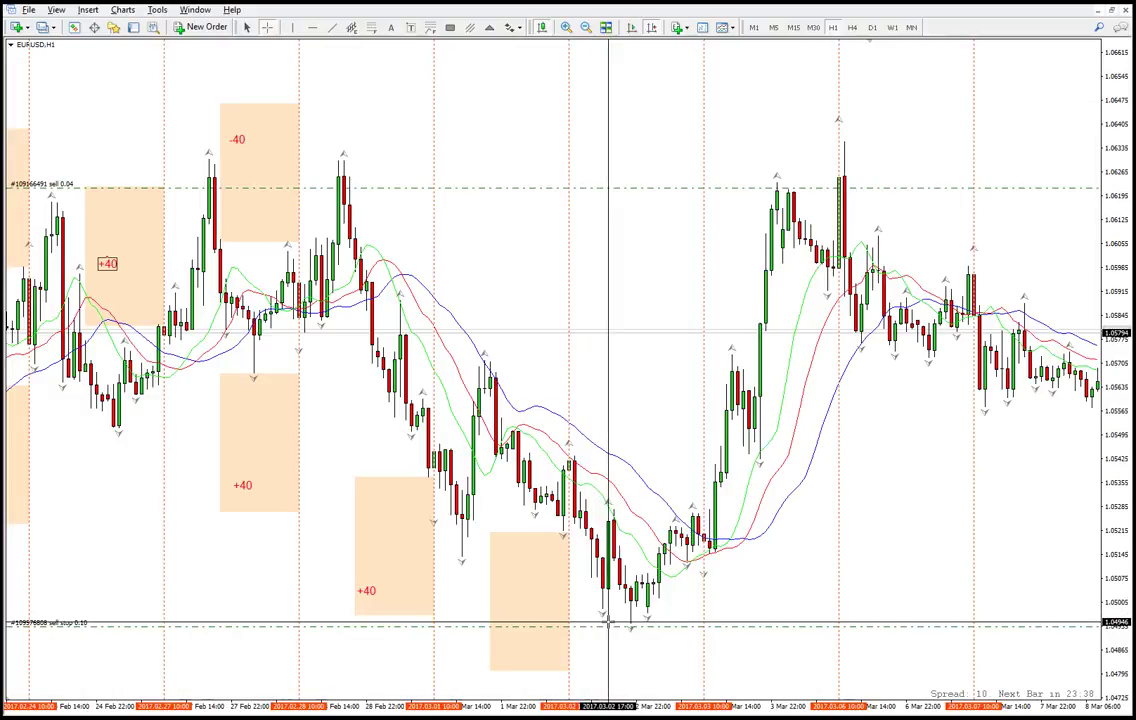
left_click(474, 547)
double_click(237, 140)
left_click_drag(237, 141, 524, 572, "ctrl")
middle_click(517, 403)
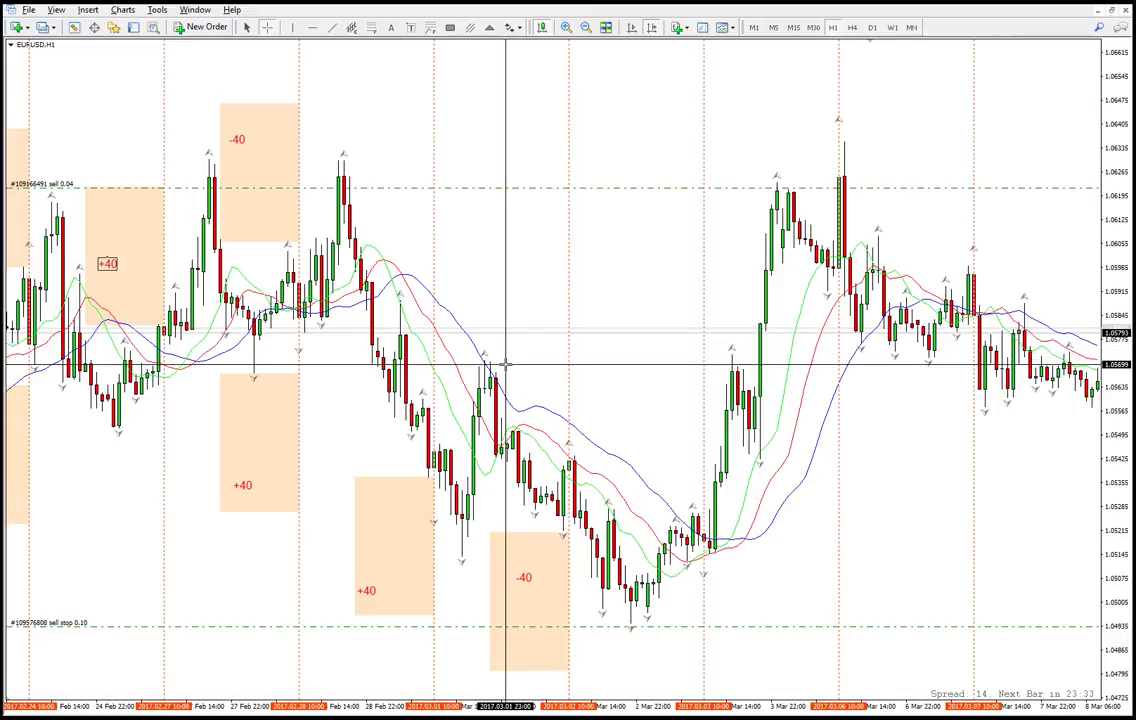
left_click(625, 549)
- Switch to Excel and enter -40 as the EUR result for 2 March
key("alt+Tab")
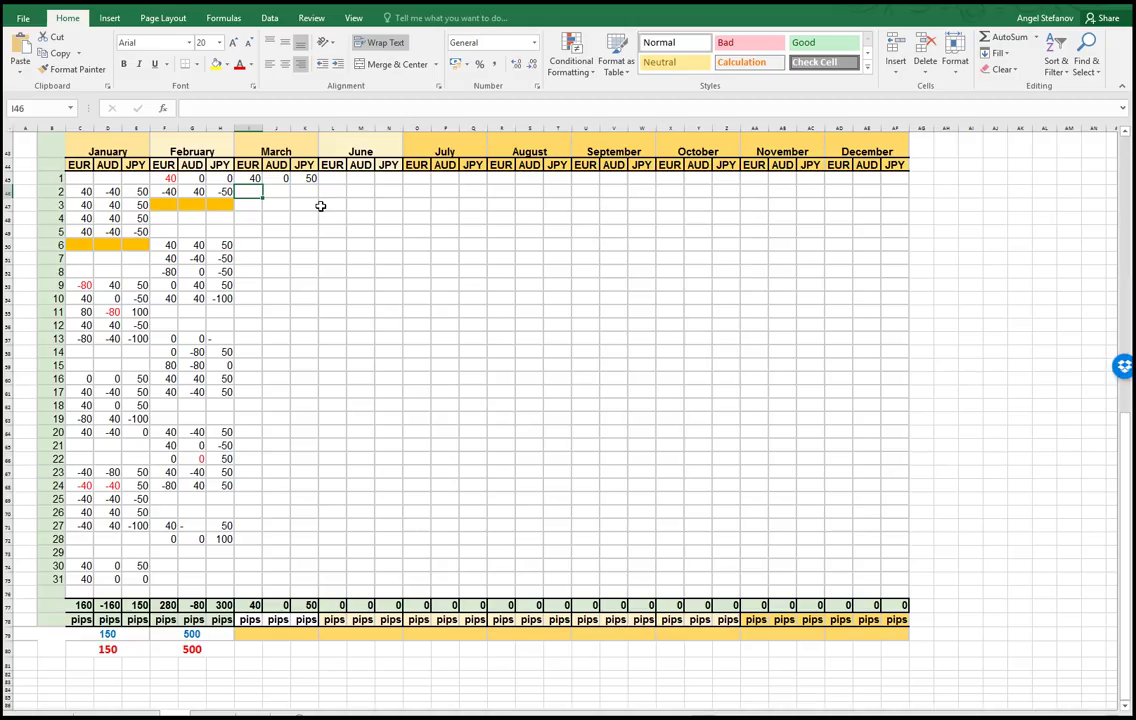
type("-")
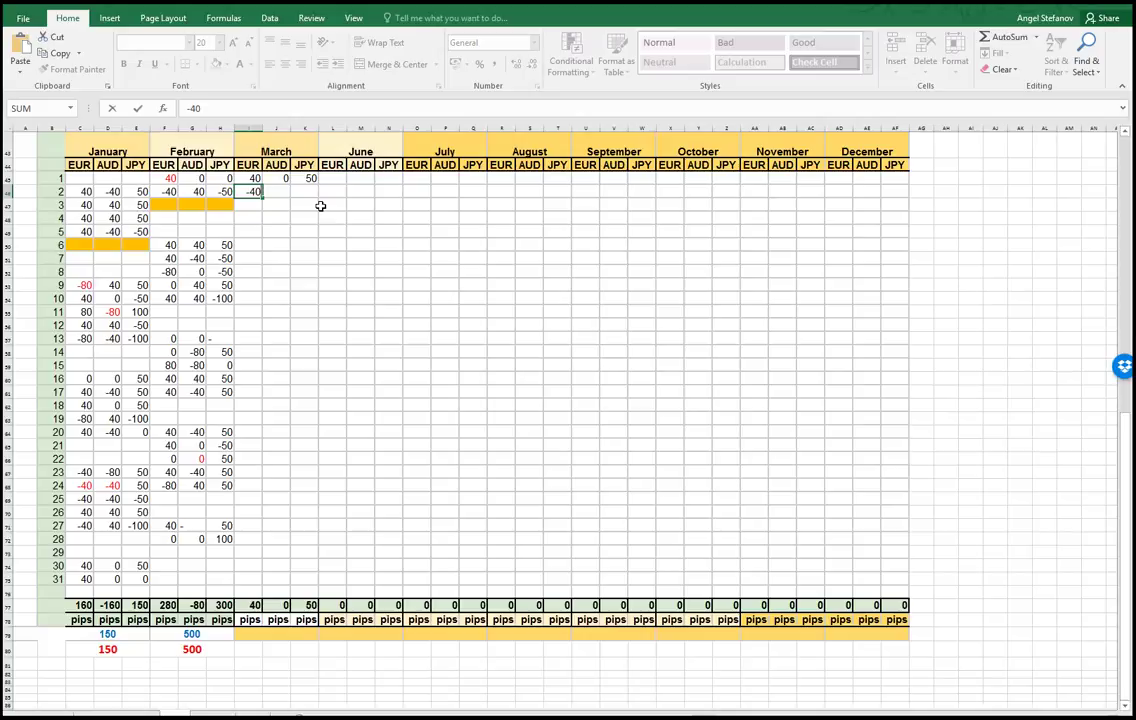
type("40")
key("Return")
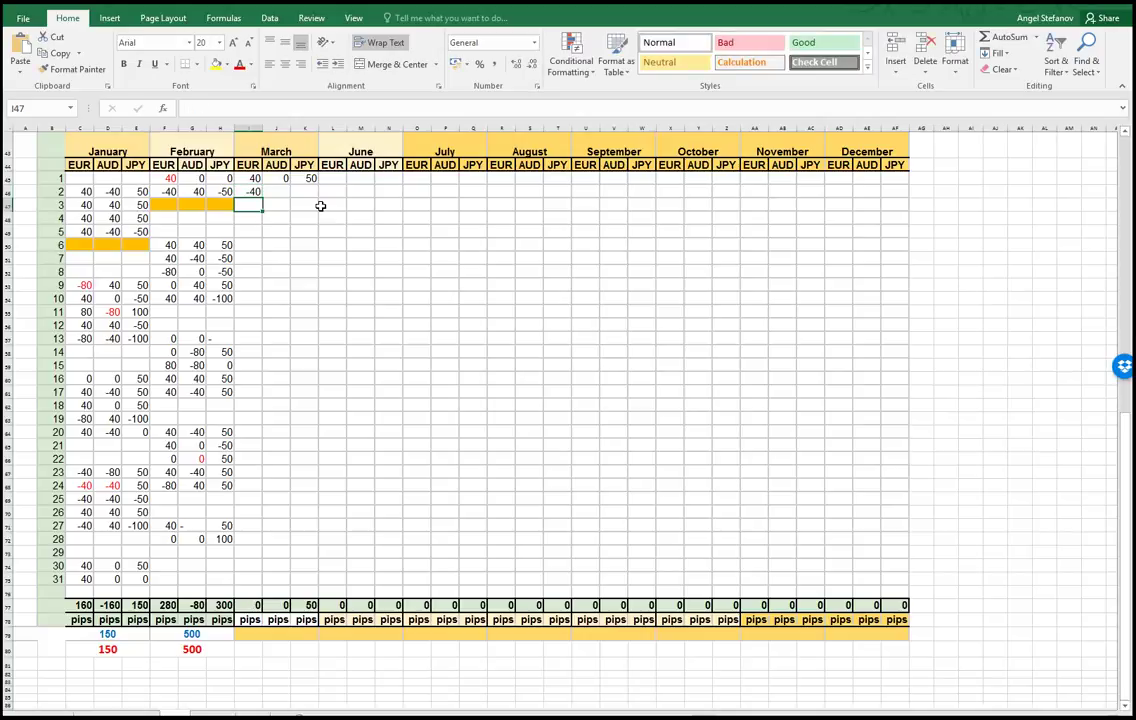
- On the MetaTrader chart, copy the trade box to 3 March just above the recent highs and label it with a copied +40
key("alt+Tab")
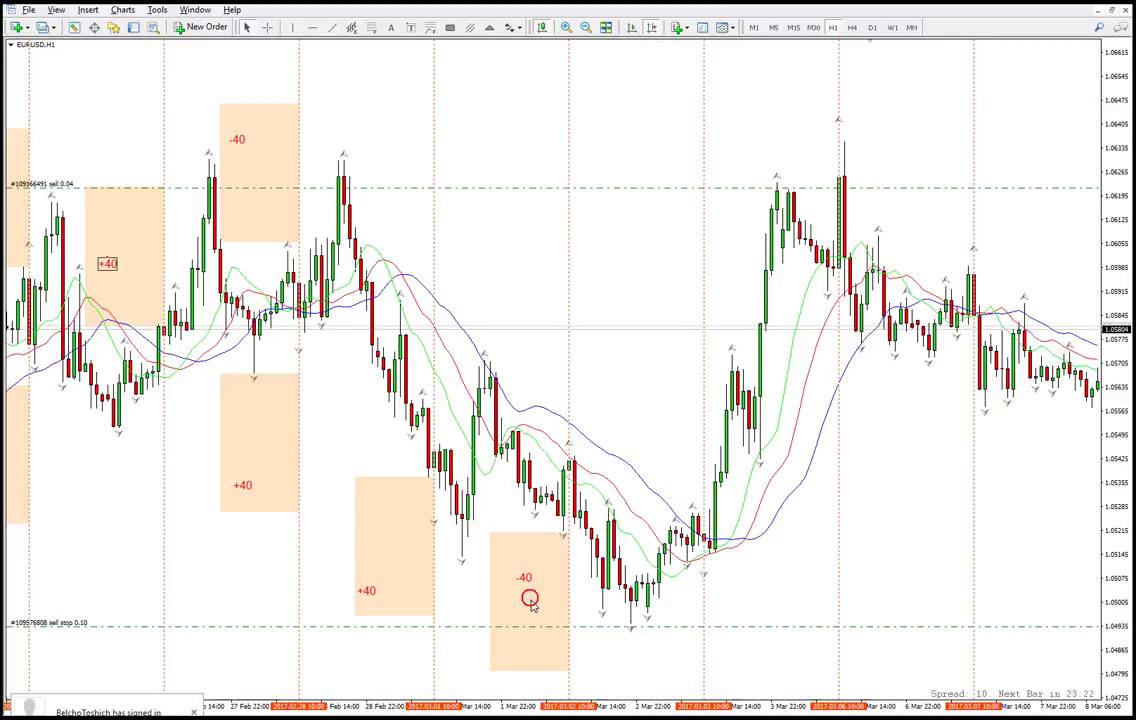
left_click_drag(532, 601, 664, 456)
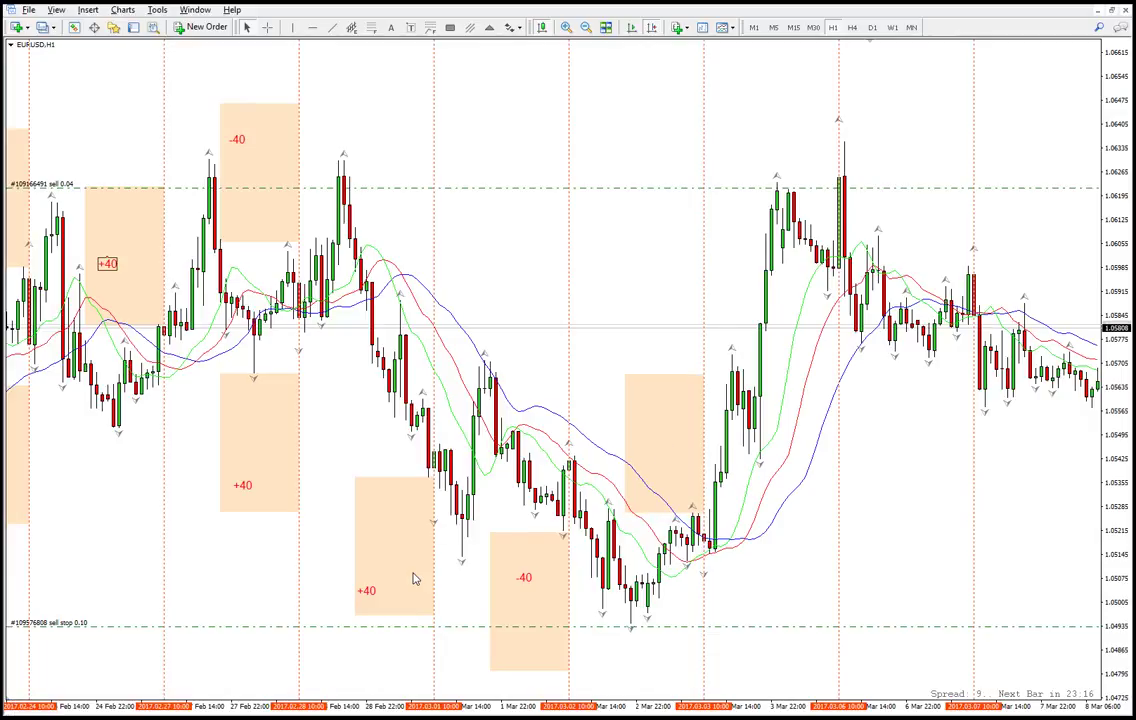
left_click_drag(370, 592, 645, 398)
- Switch to Excel and enter 40 as the EUR result for 3 March
key("alt+Tab")
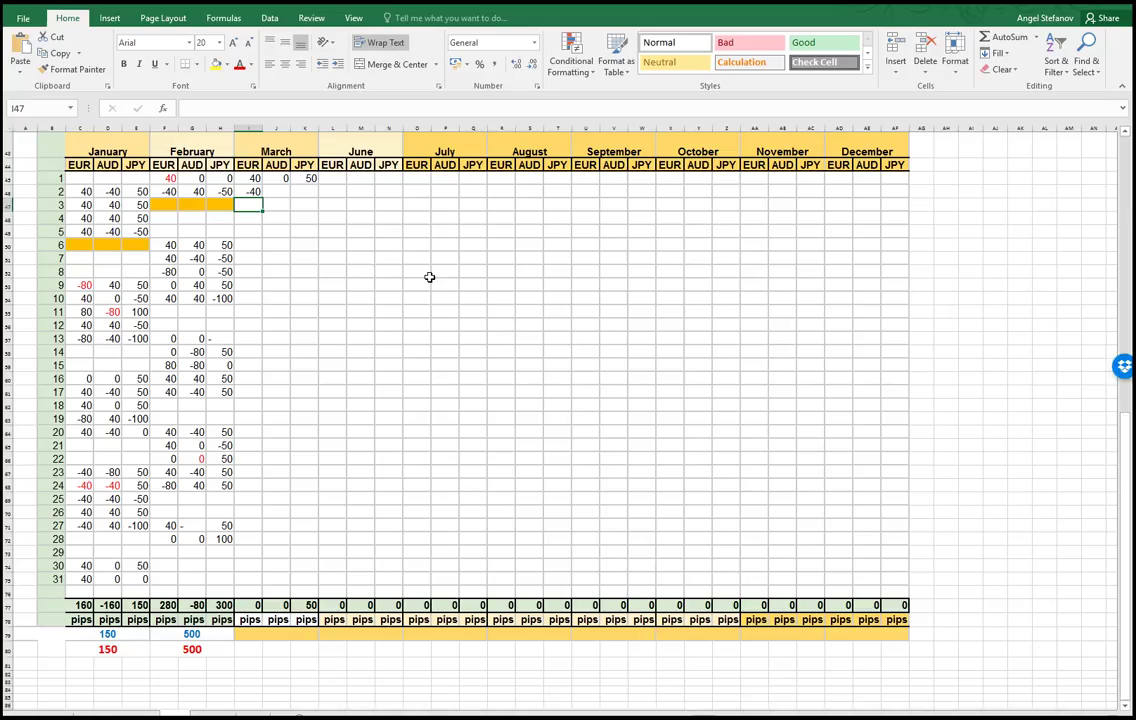
type("40")
key("Return")
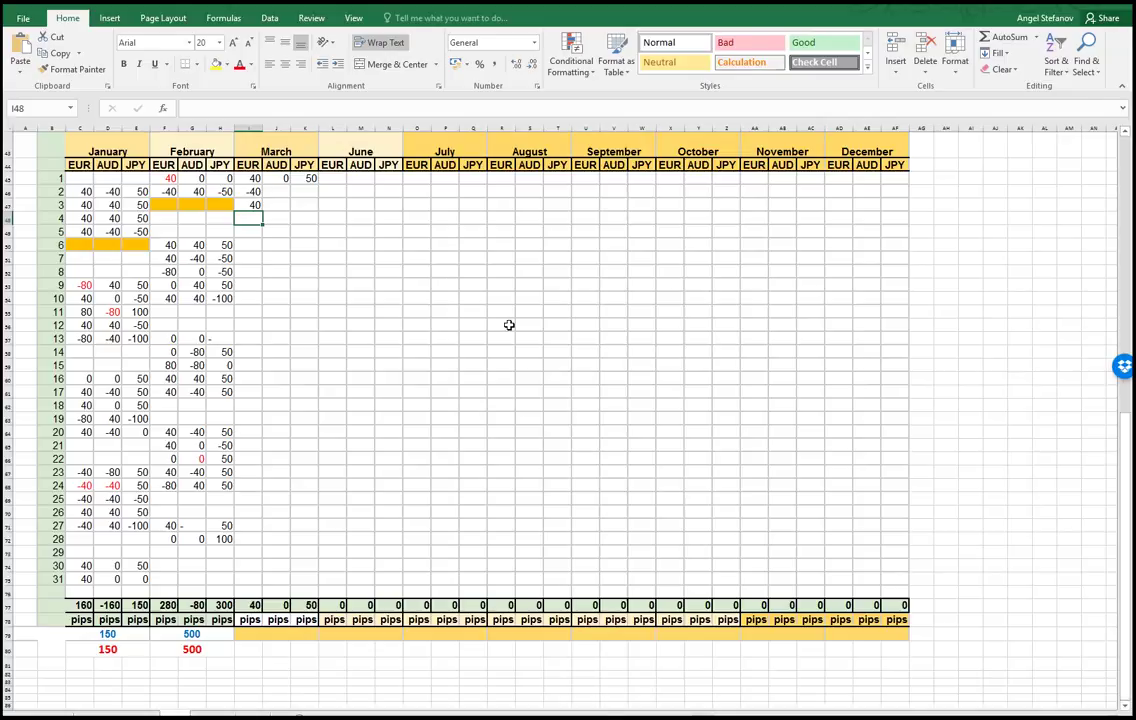
- On the MetaTrader chart, copy the 3 March box to 6 March, place it directly above the preceding swing high and label it with a copied -40
key("alt+Tab")
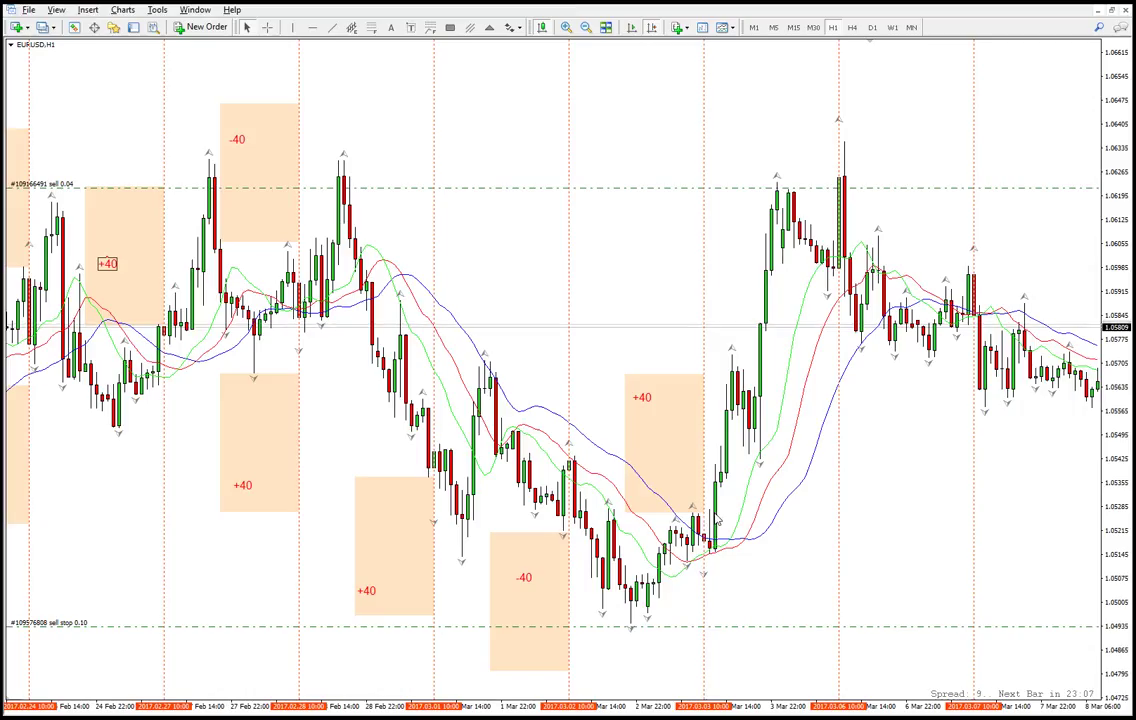
left_click(666, 442)
left_click_drag(663, 447, 801, 535)
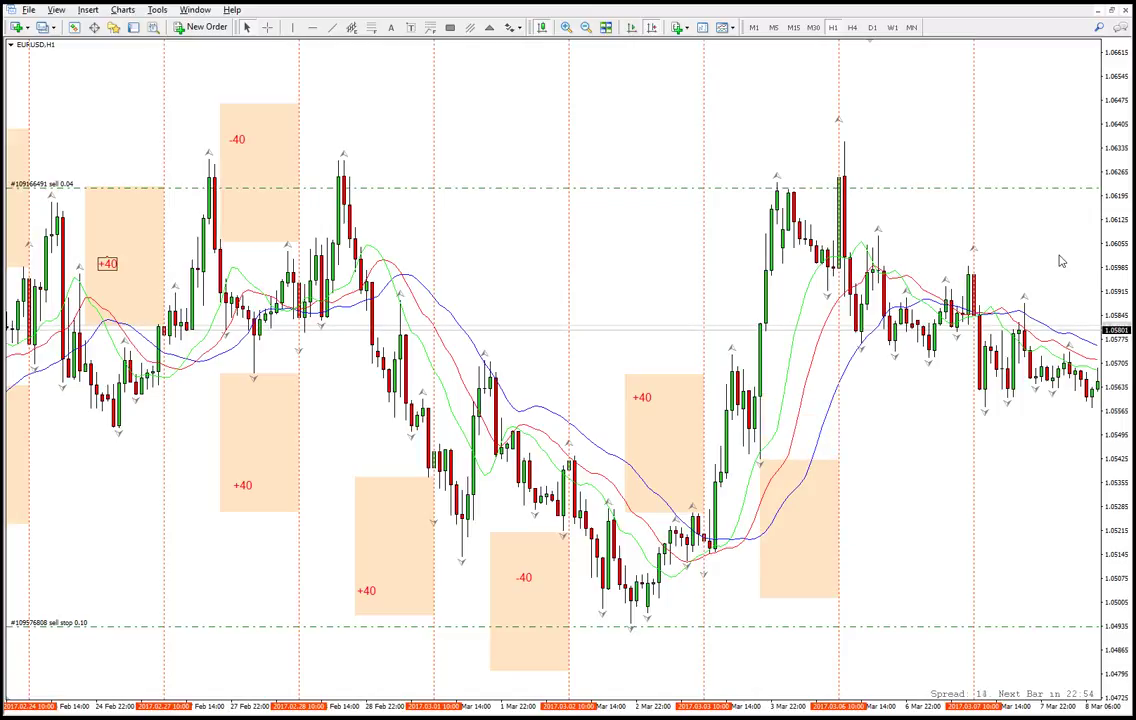
left_click_drag(1119, 230, 1125, 274)
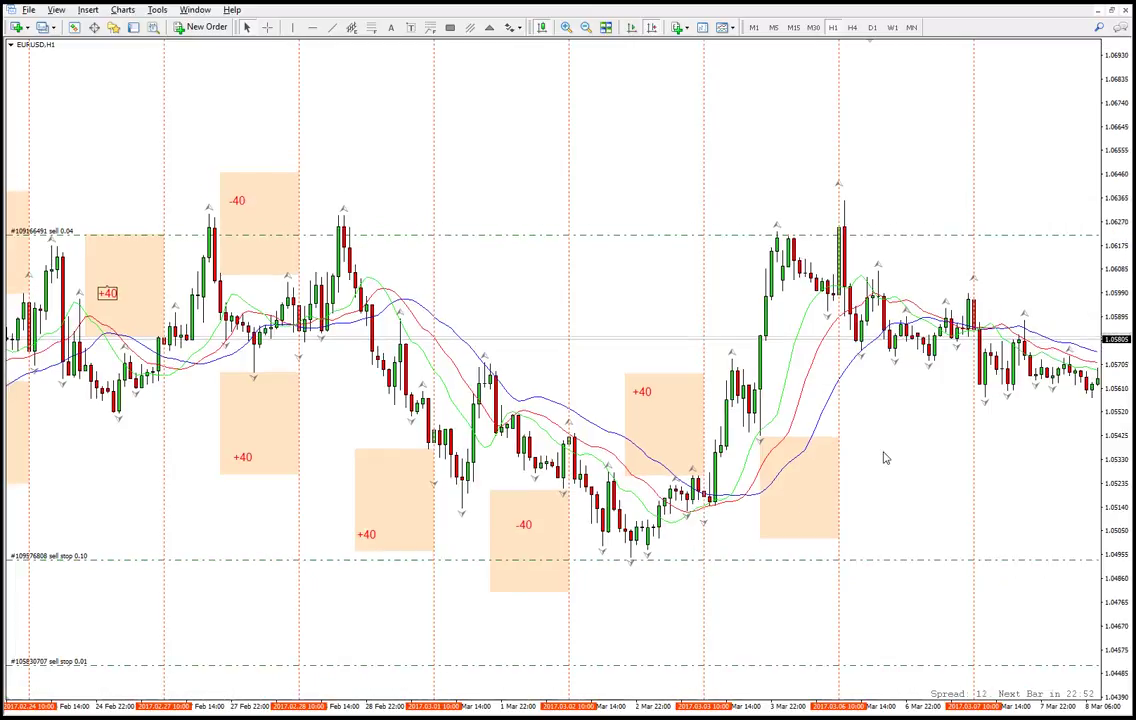
double_click(797, 478)
left_click_drag(801, 497, 801, 398)
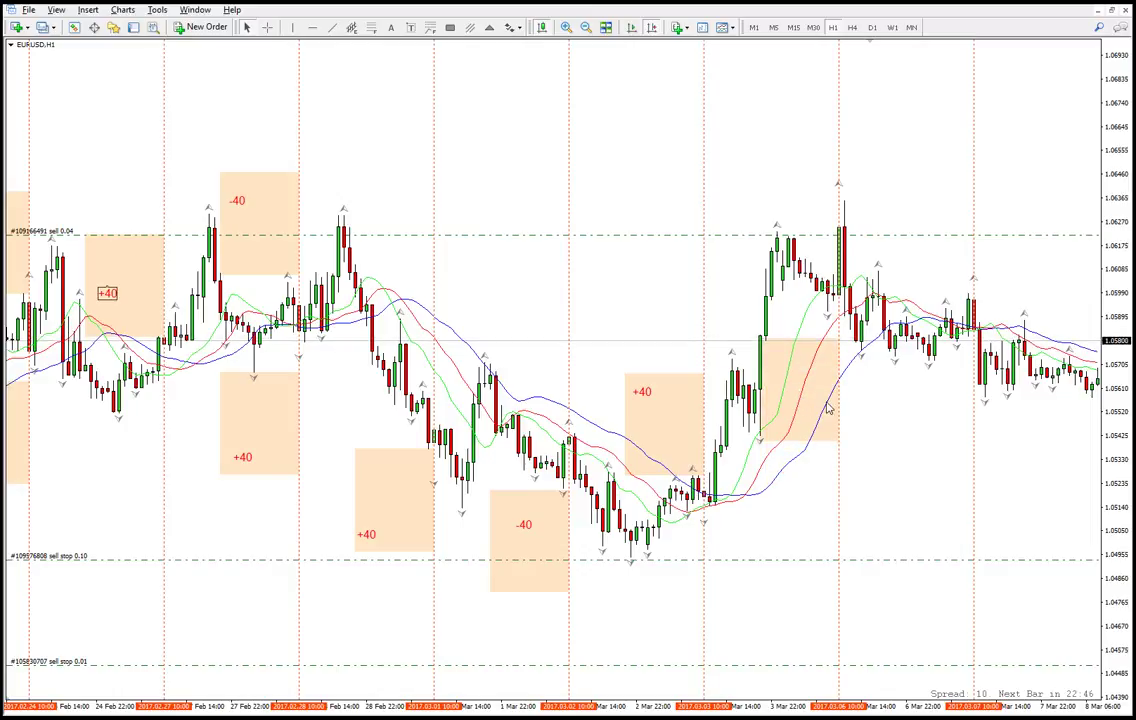
scroll(890, 472, "down", 5)
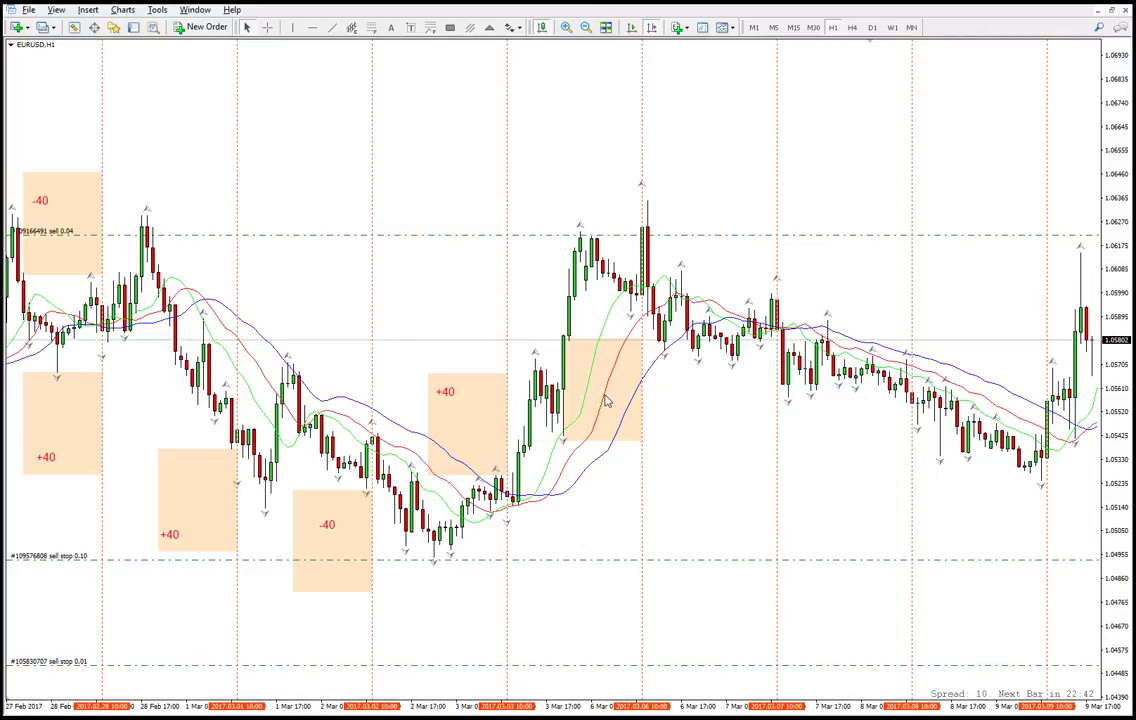
left_click_drag(606, 390, 604, 186)
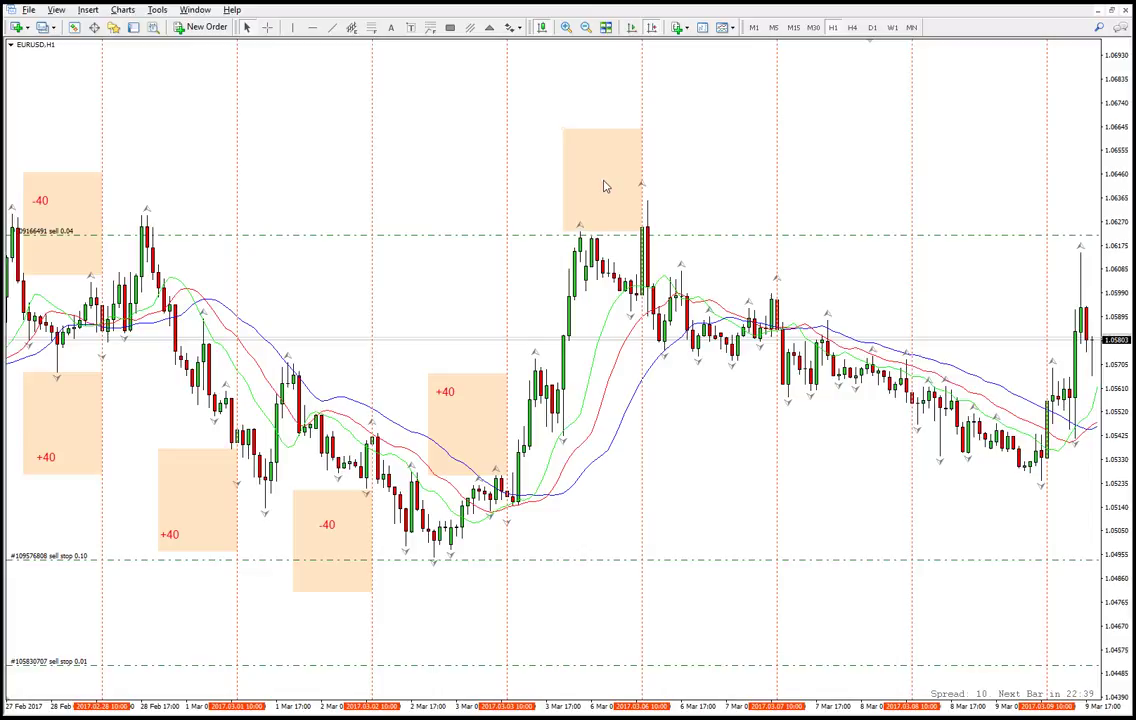
left_click_drag(330, 517, 591, 142)
double_click(332, 520)
- Switch to Excel and enter -40 as the EUR result for 6 March
key("alt+Tab")
key("alt+Tab")
key("alt+Tab")
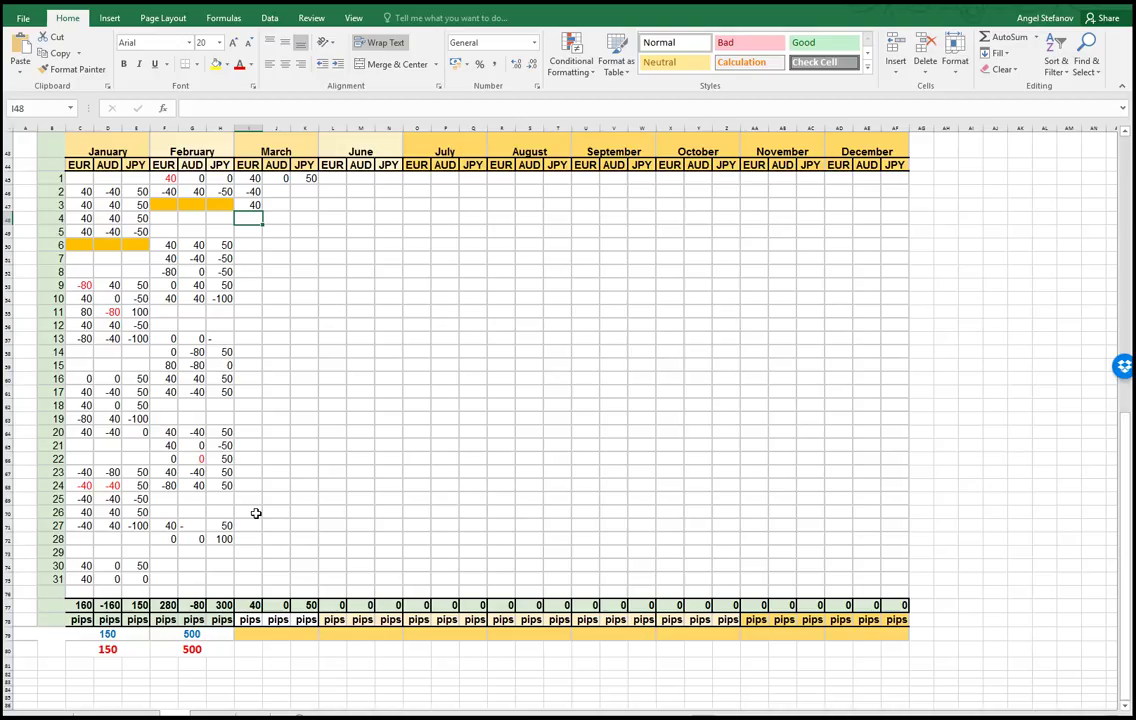
left_click(256, 248)
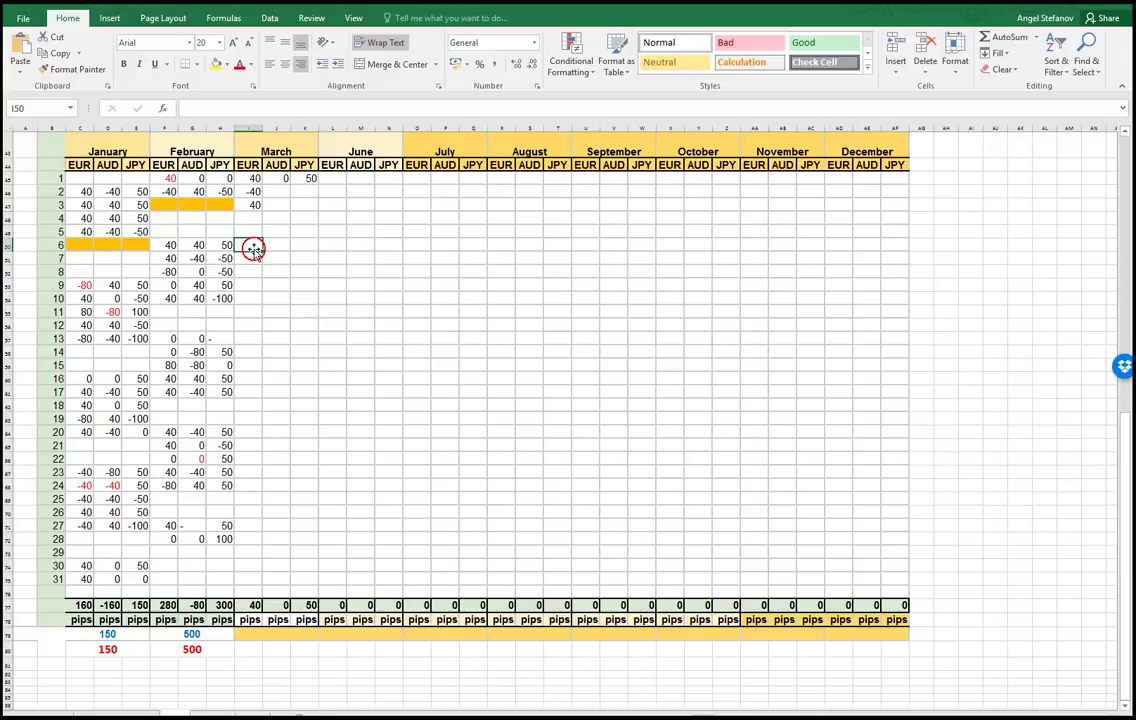
type("-40")
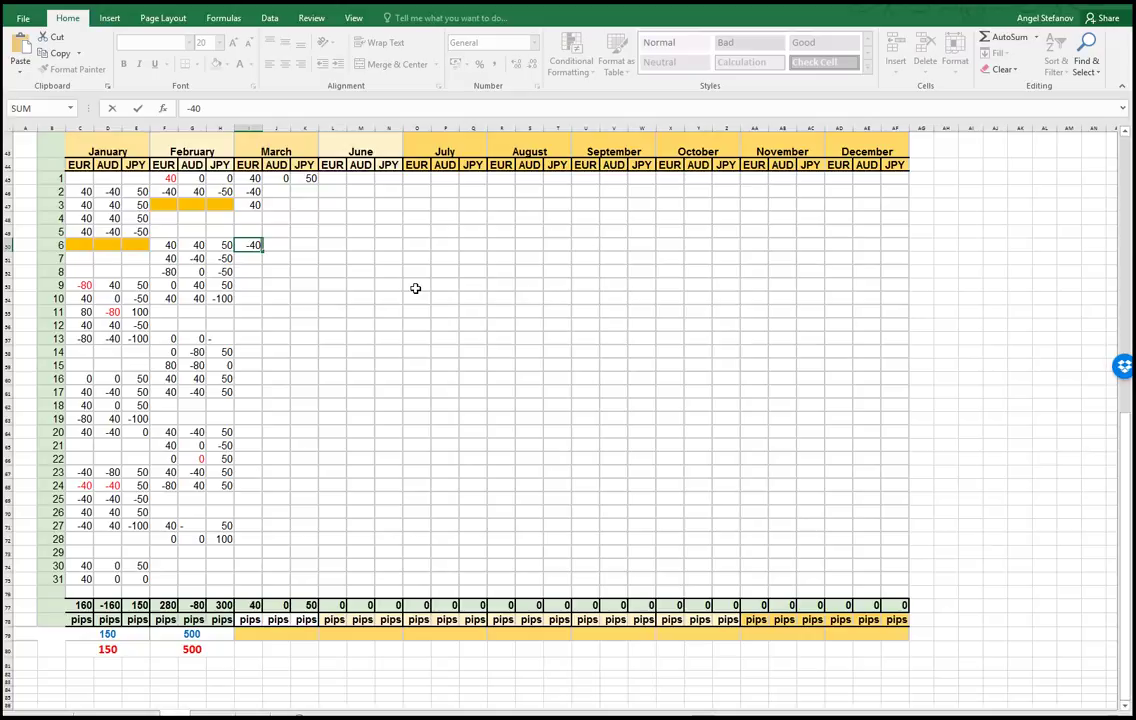
key("Return")
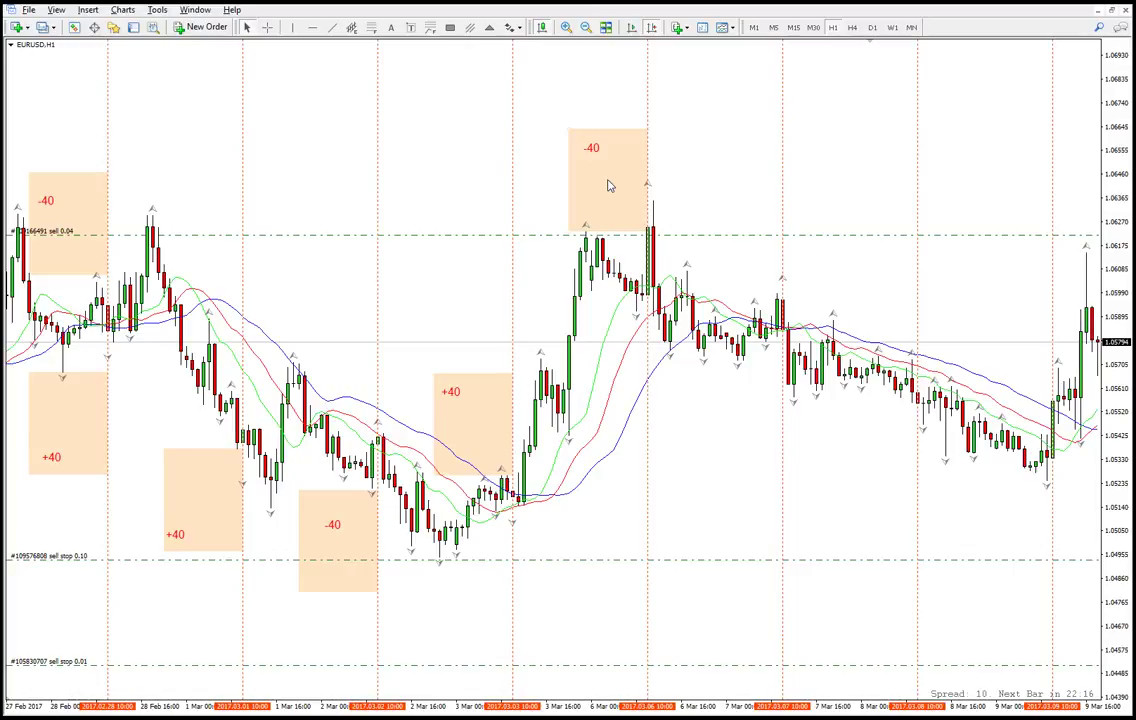
- Copy the 6 March trade box to 7 March, place it directly below the recent swing low and label it with a copied +40
left_click_drag(608, 185, 743, 250)
left_click_drag(743, 247, 745, 417)
middle_click(819, 464)
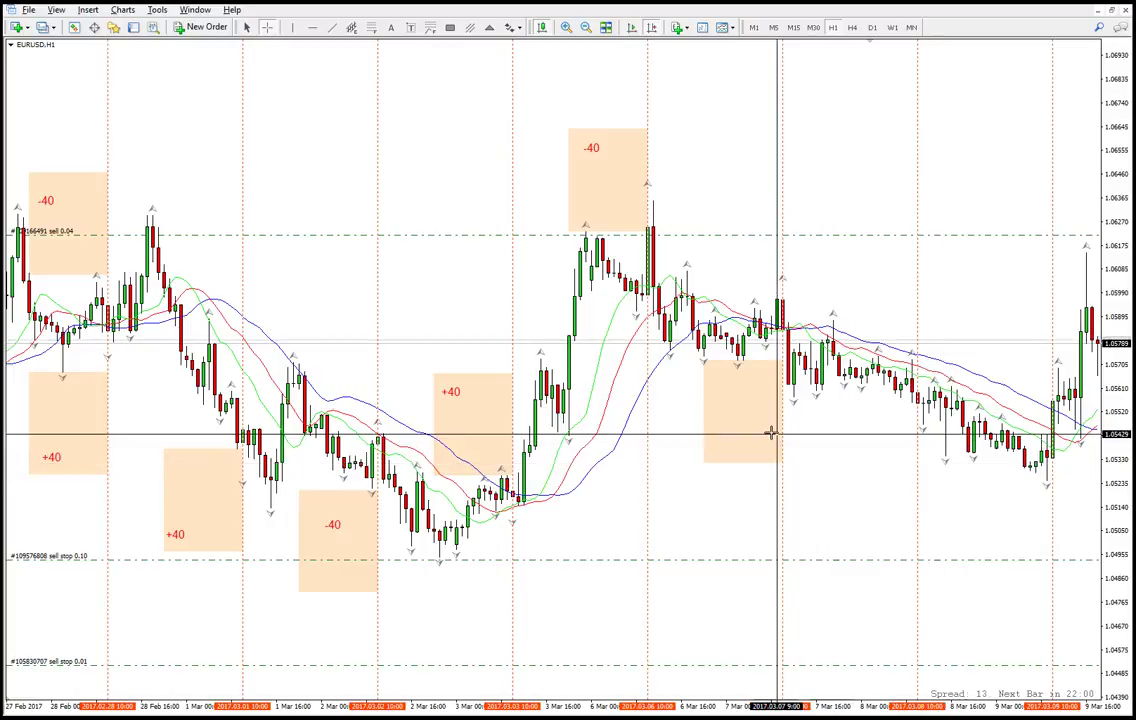
middle_click(469, 391)
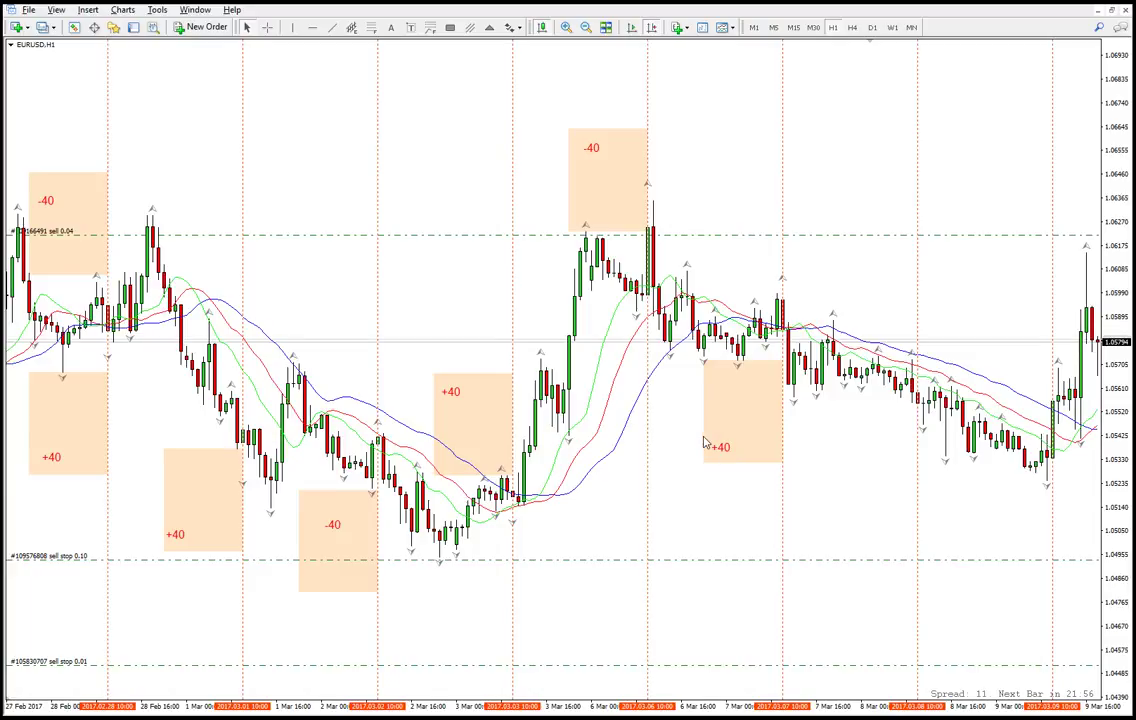
- Switch to Excel and enter 40 as the EUR result for 7 March
key("alt+Tab")
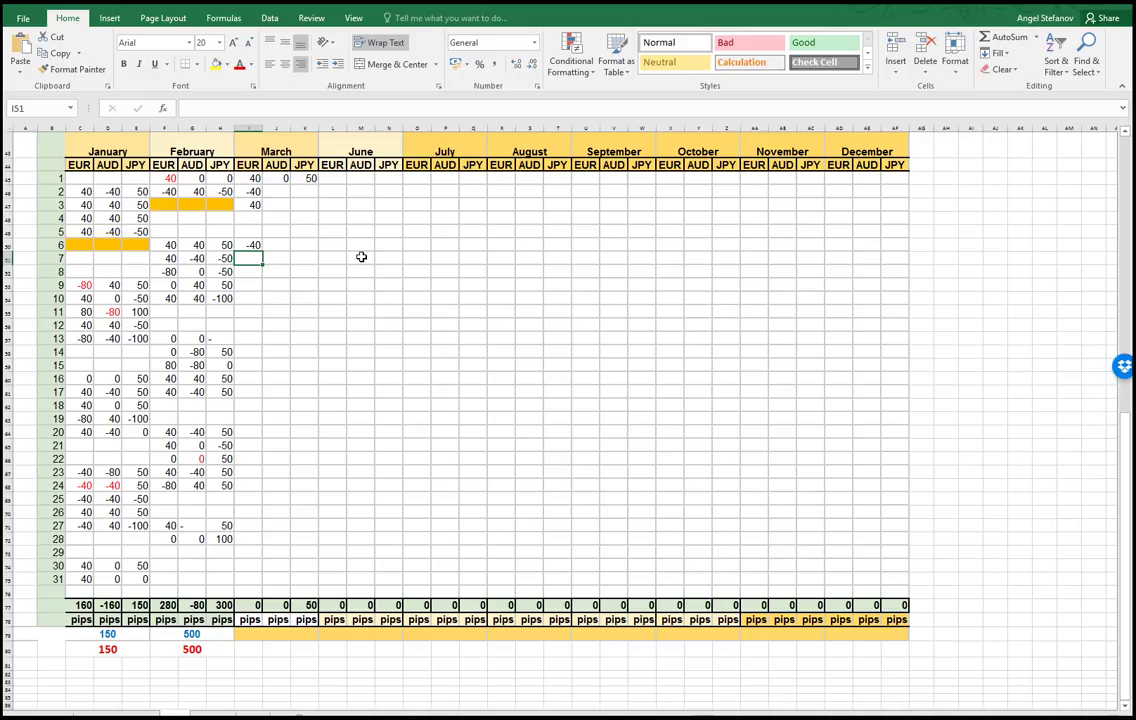
type("40")
key("Return")
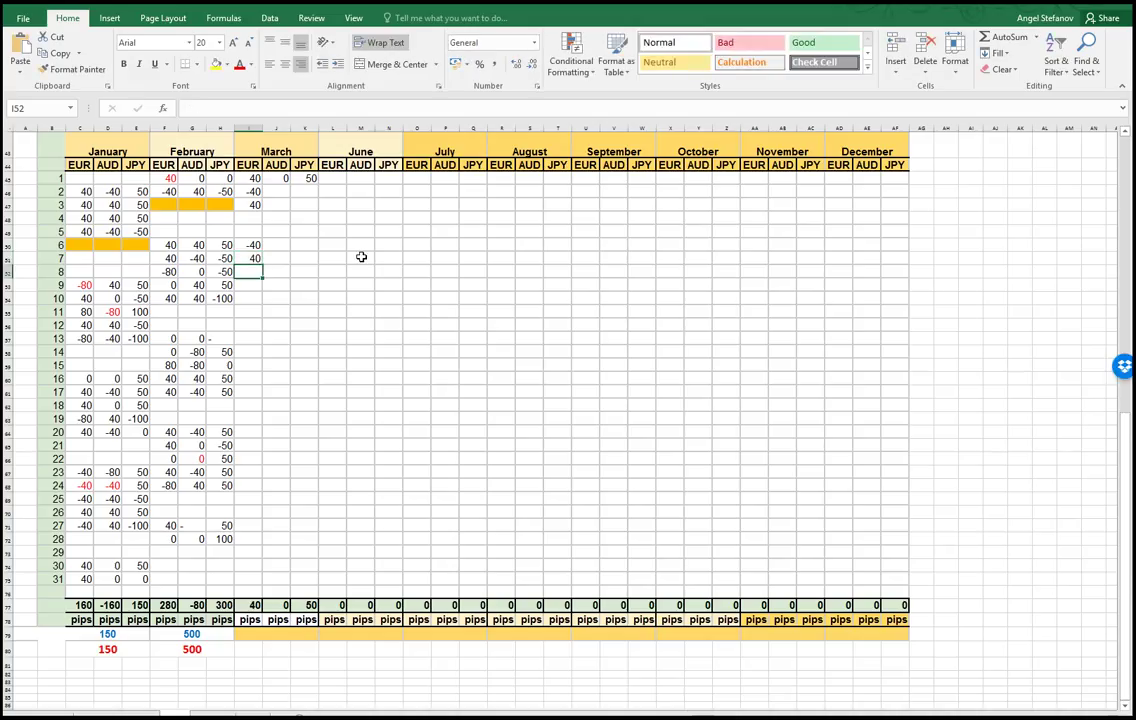
- On the MetaTrader chart, copy the 7 March box to 8 March just below the recent lows and label it with a copied -40
key("alt+Tab")
scroll(527, 350, "down", 3)
scroll(515, 418, "up", 1)
left_click(515, 418)
left_click_drag(520, 418, 657, 460)
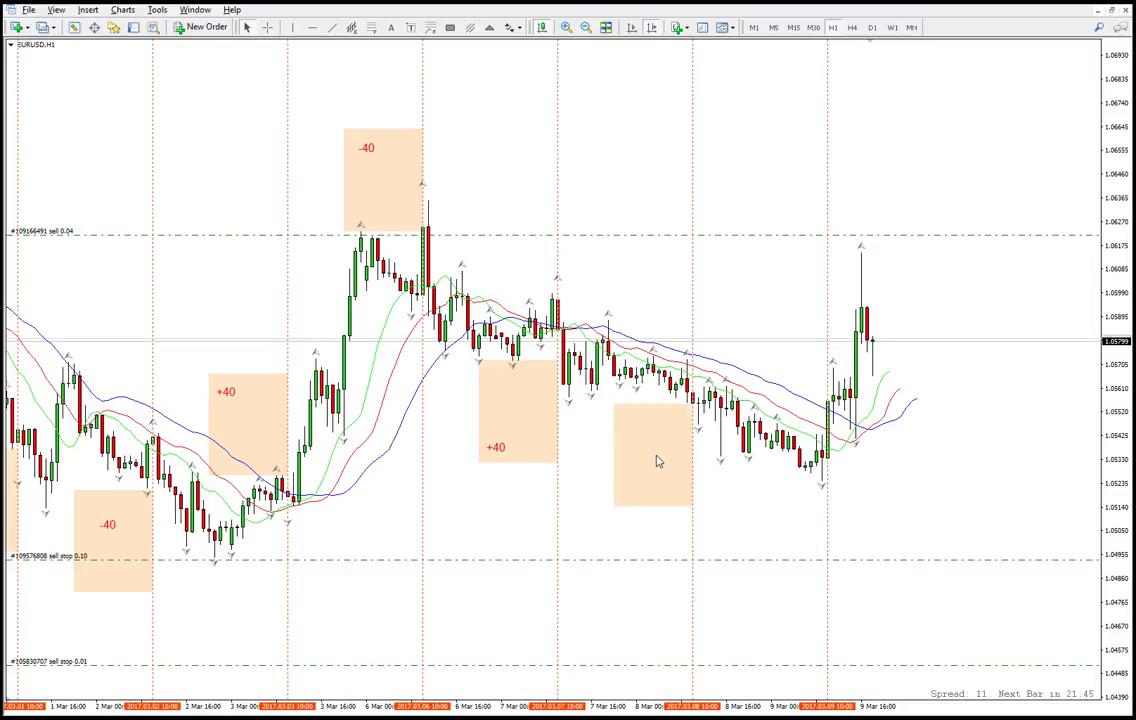
middle_click(690, 413)
left_click_drag(698, 405, 857, 306)
double_click(365, 150)
left_click_drag(365, 150, 641, 482)
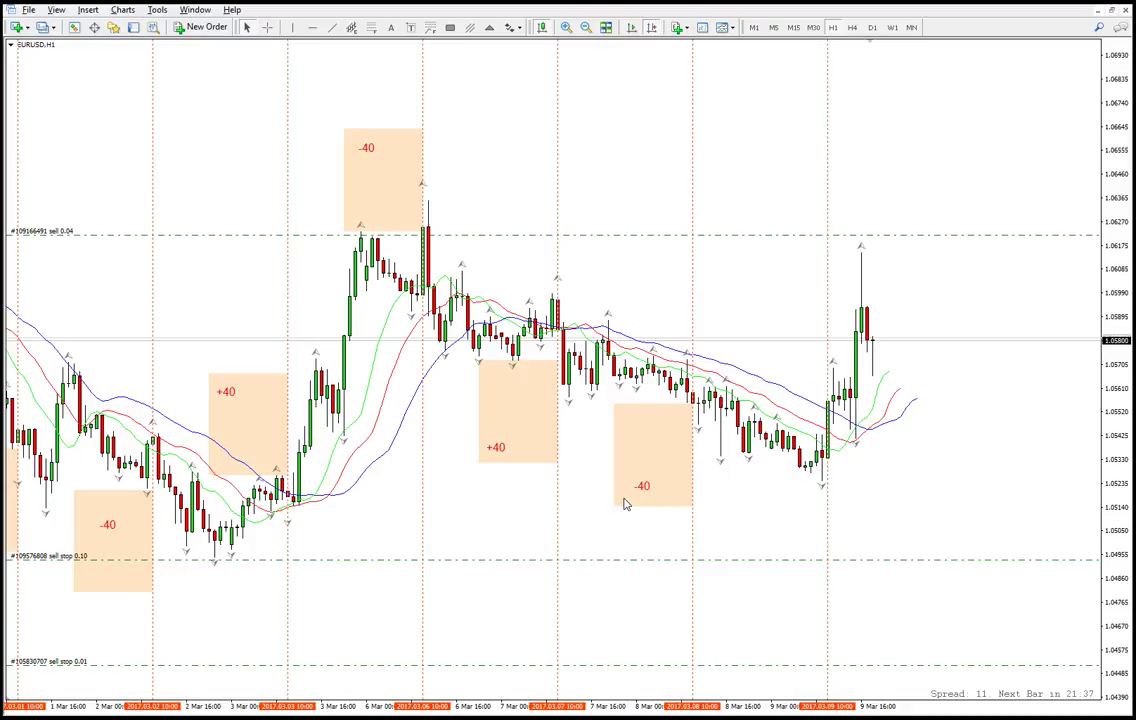
- Copy the 8 March box to 9 March above the latest swing high, aligning its right edge with the 10:00 line
left_click(650, 465)
left_click_drag(652, 467, 784, 368)
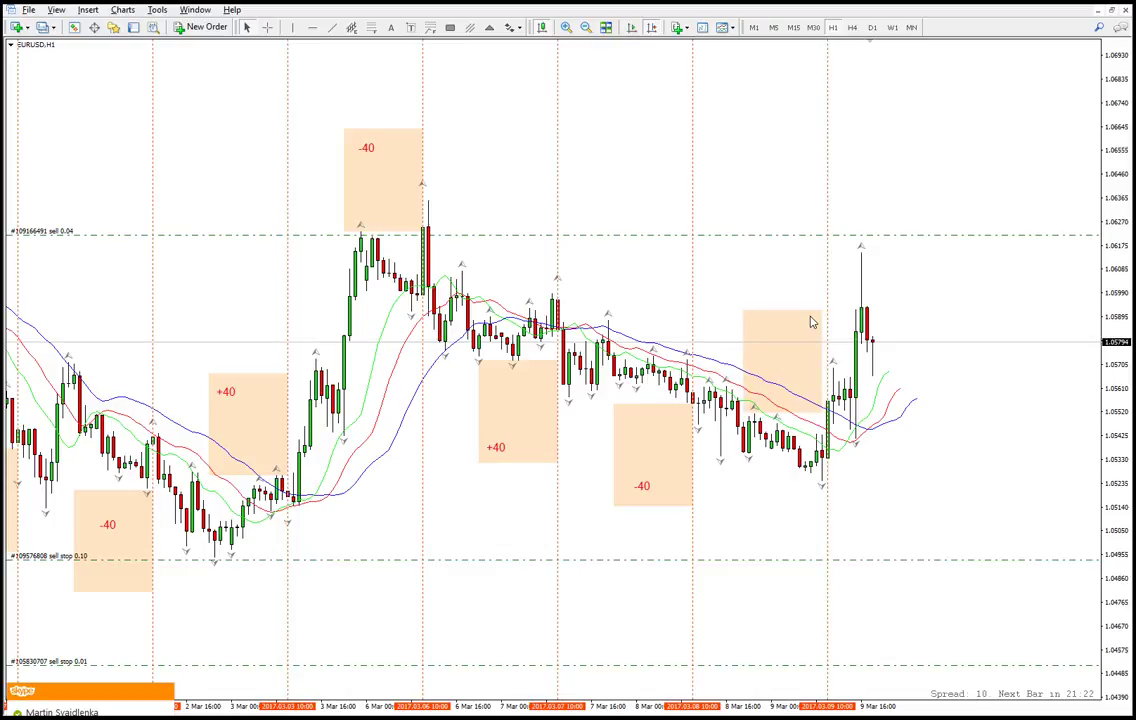
left_click(776, 373)
left_click(779, 366)
left_click_drag(780, 374, 788, 364)
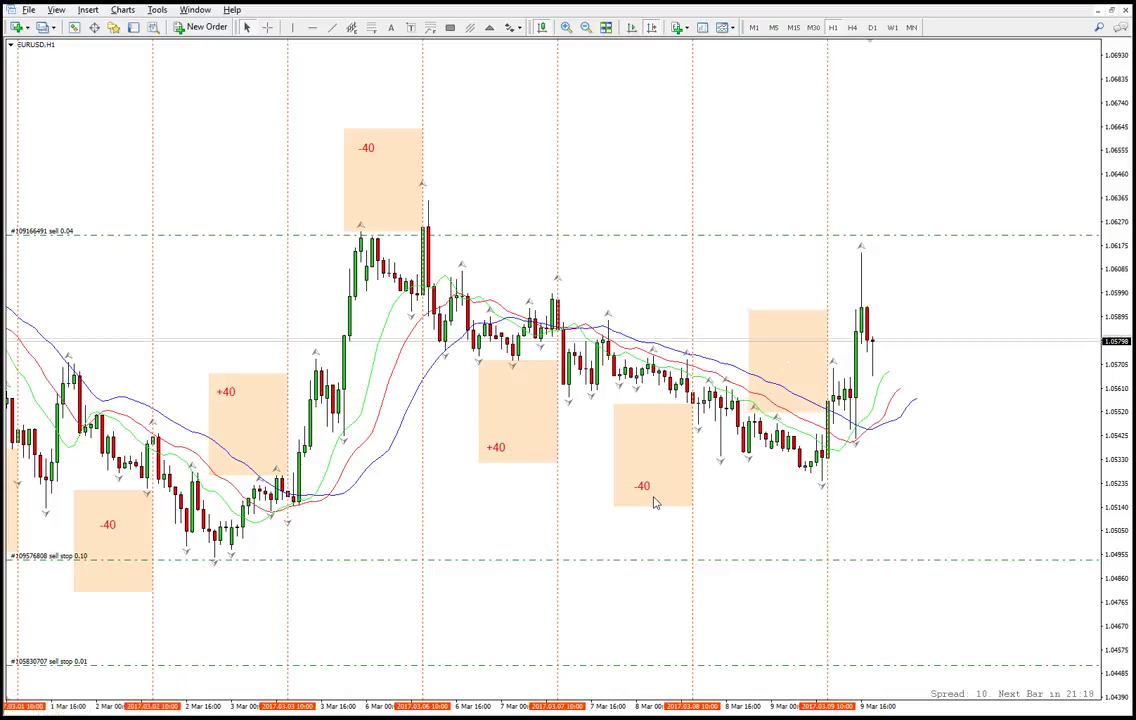
- Switch to Excel and enter the EUR results -40 for 8 March and 40 for 9 March
key("alt+Tab")
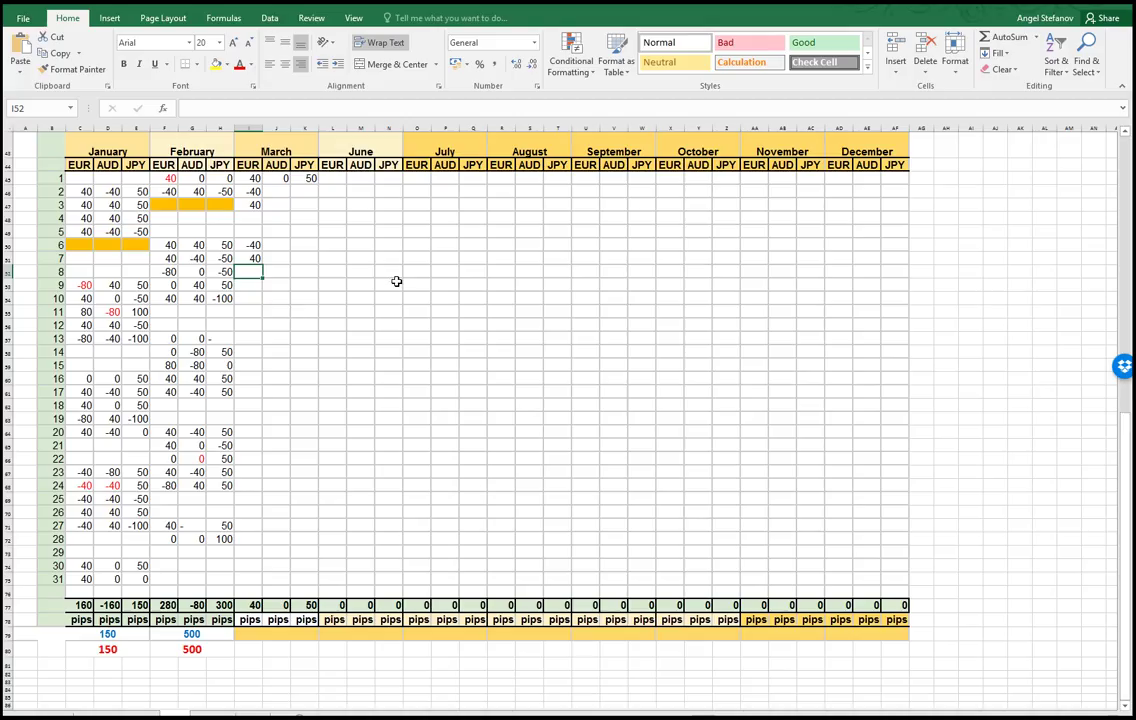
type("-40")
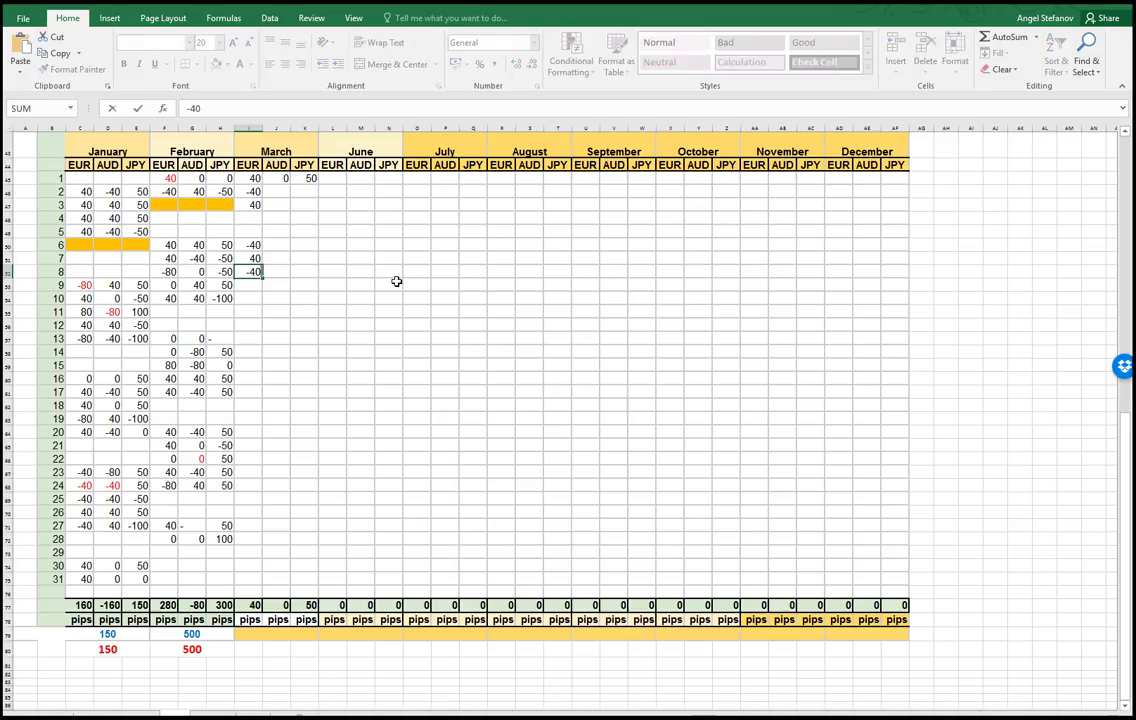
key("Return")
type("40")
key("Return")
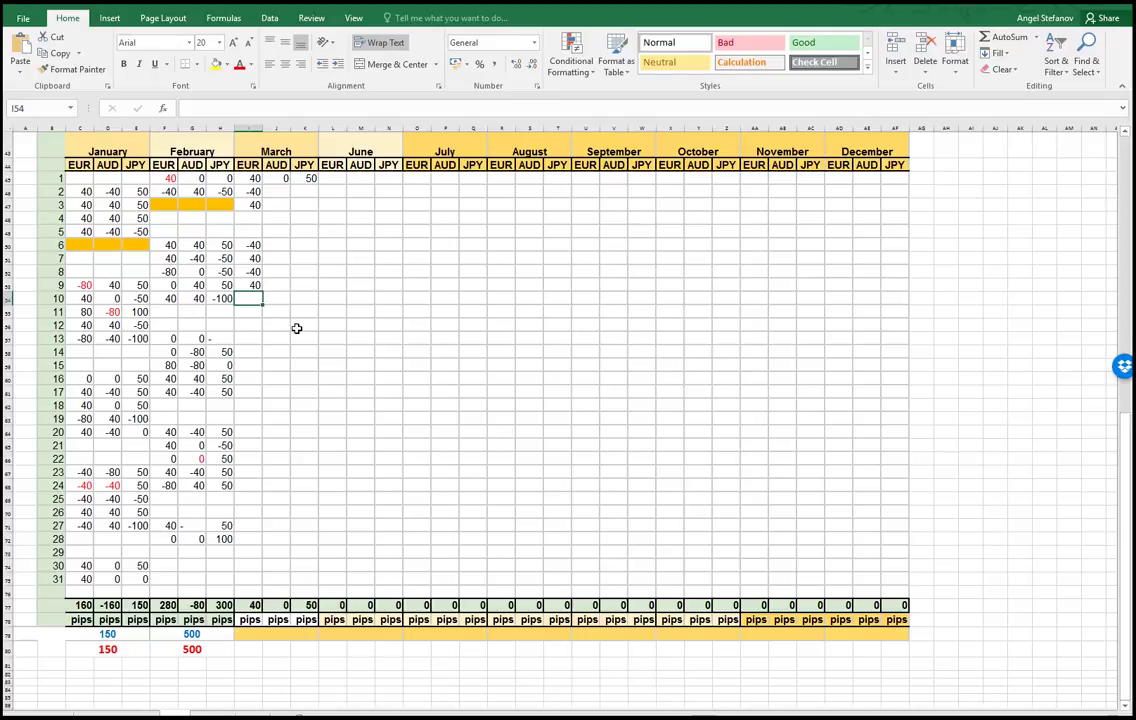
left_click(250, 604)
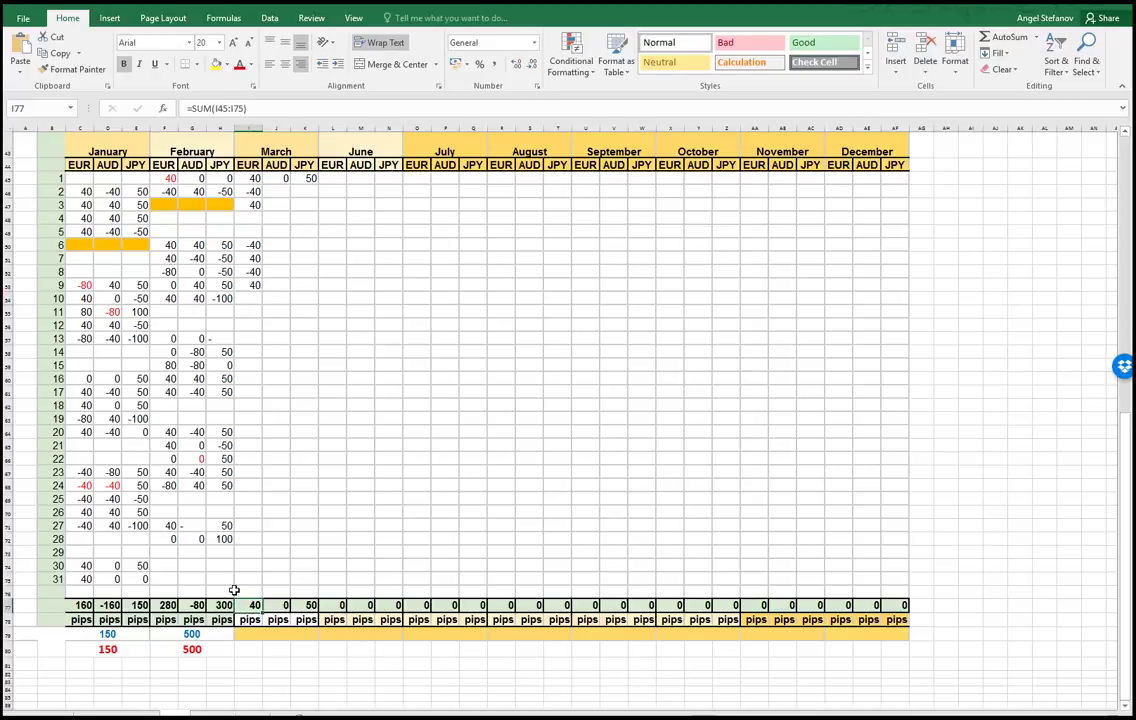
left_click(389, 682)
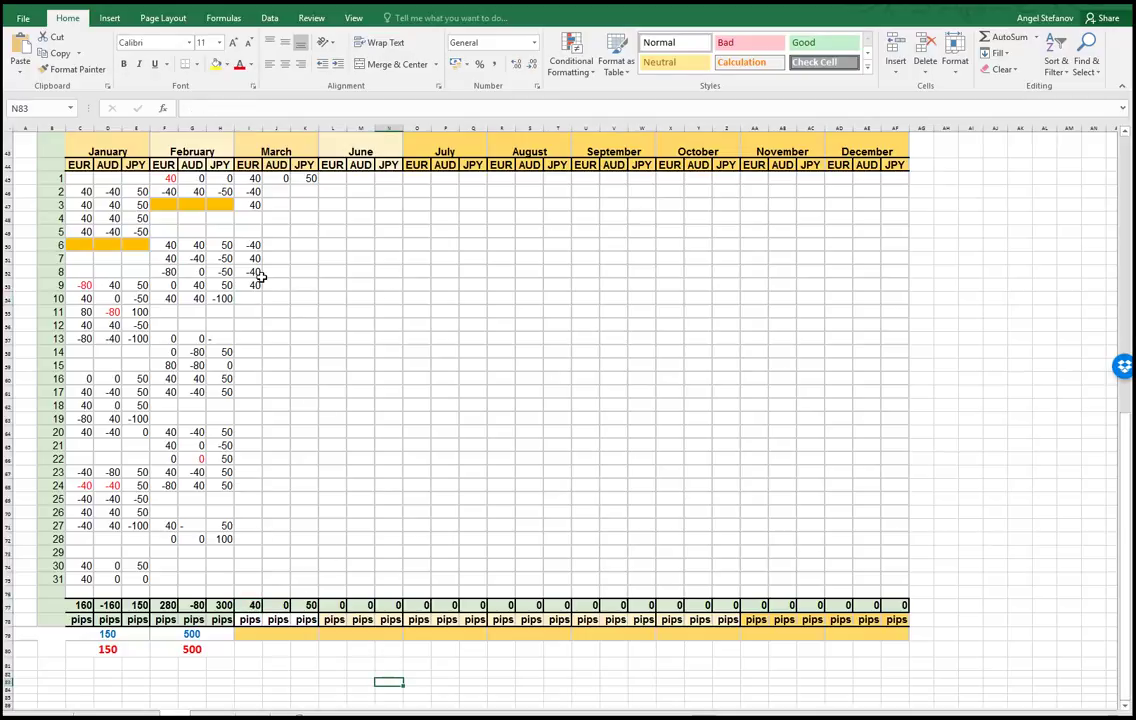
- Switch to MetaTrader, bring up the AUDUSD H1 chart and compare it with the AUD results in Excel
key("alt+Tab")
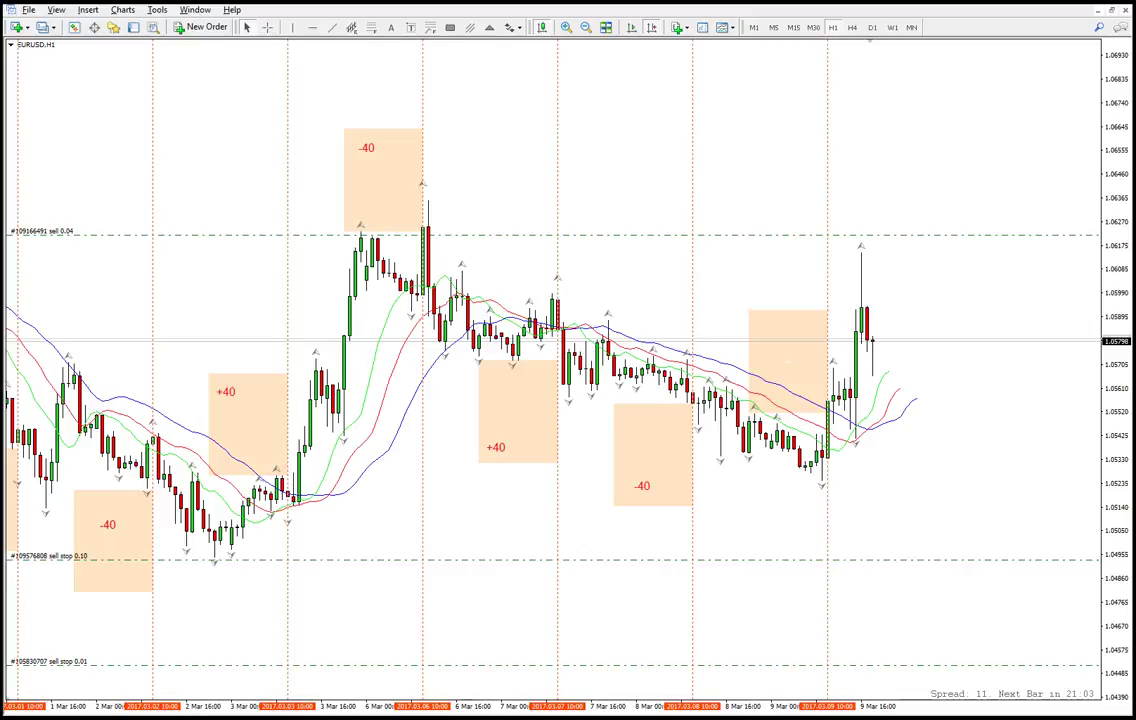
left_click(204, 716)
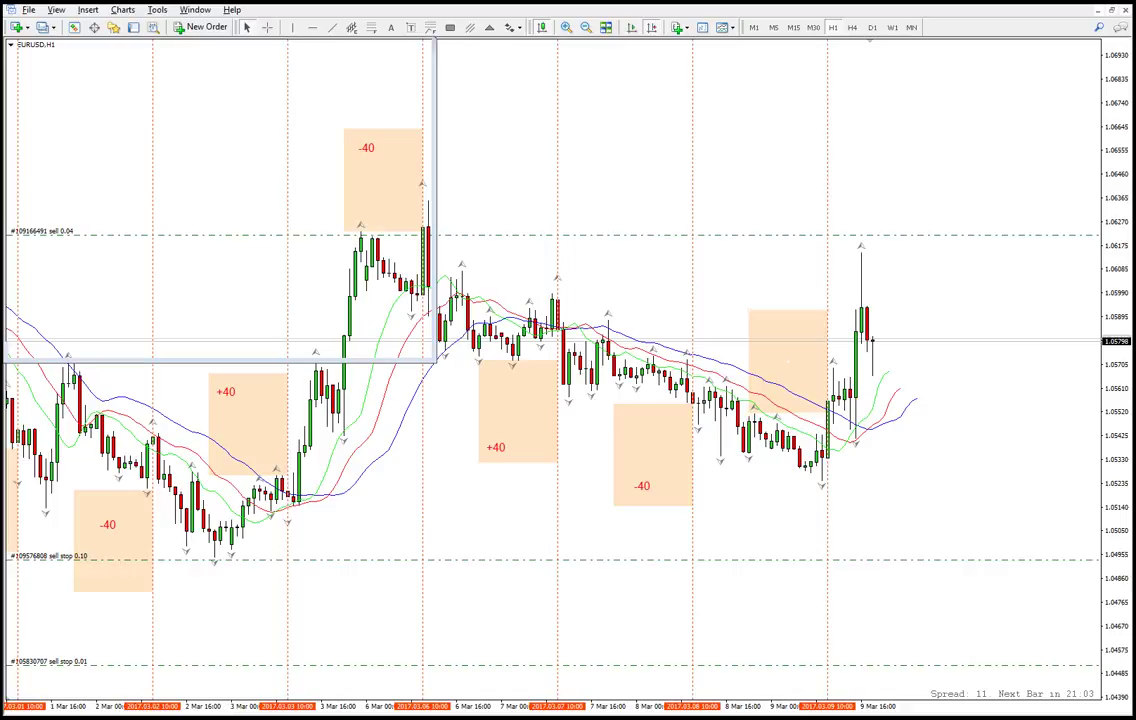
key("ctrl+Tab")
scroll(262, 436, "up", 5)
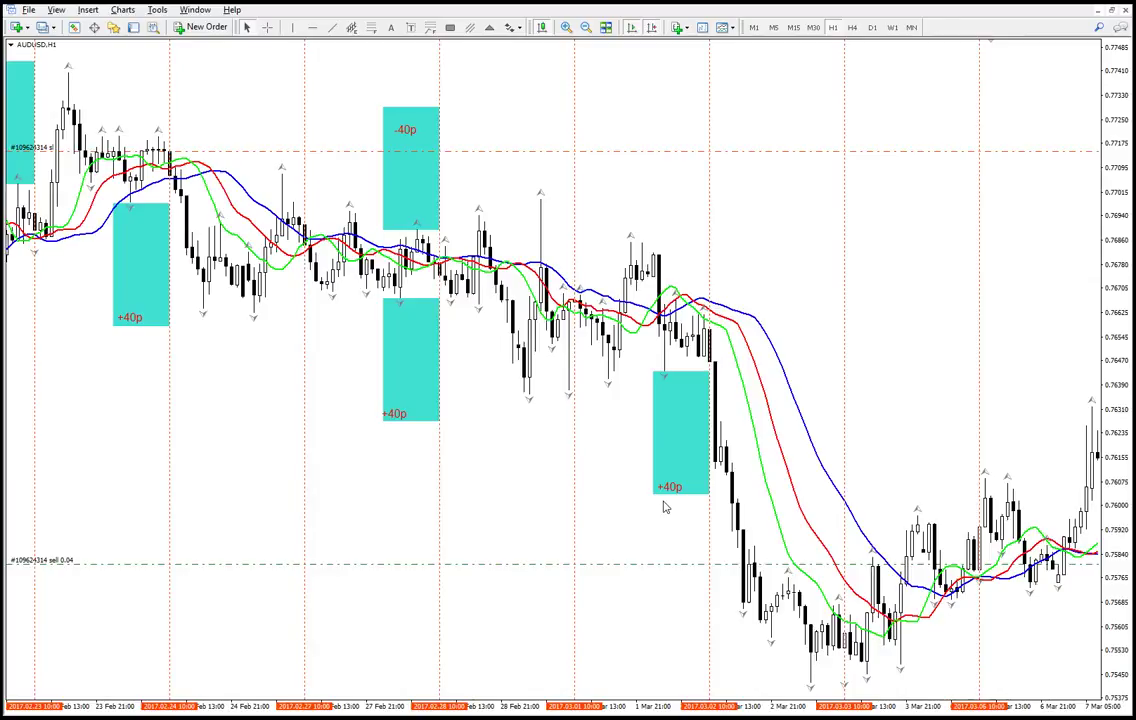
key("alt+Tab")
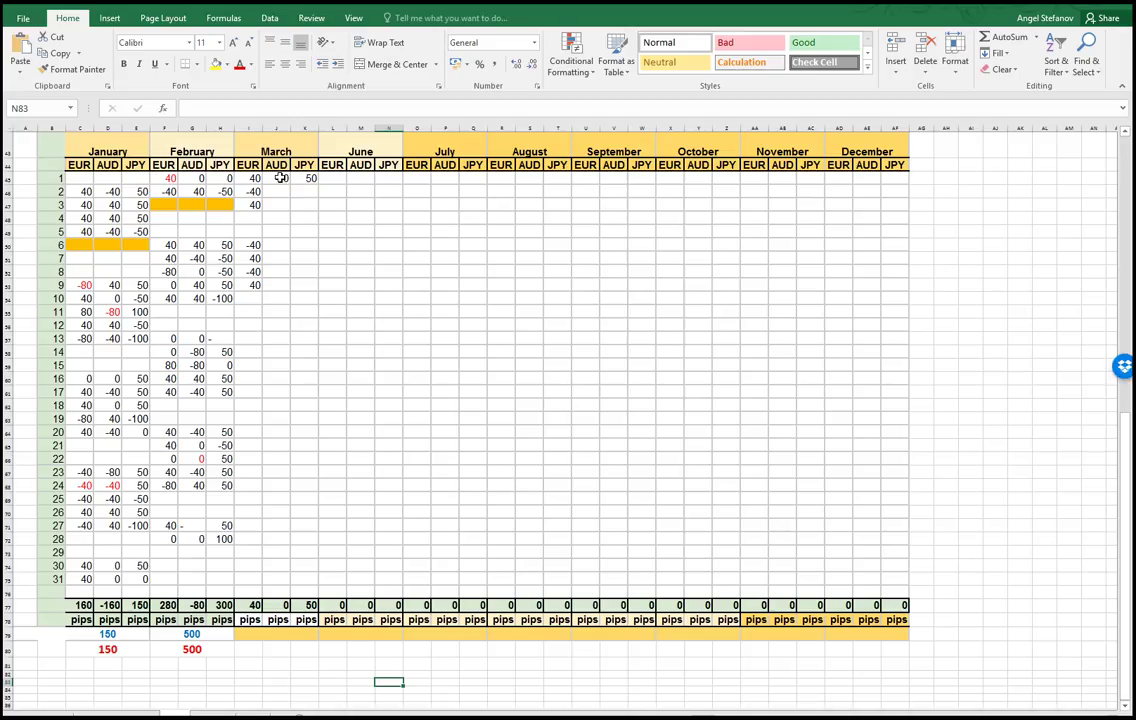
key("alt+Tab")
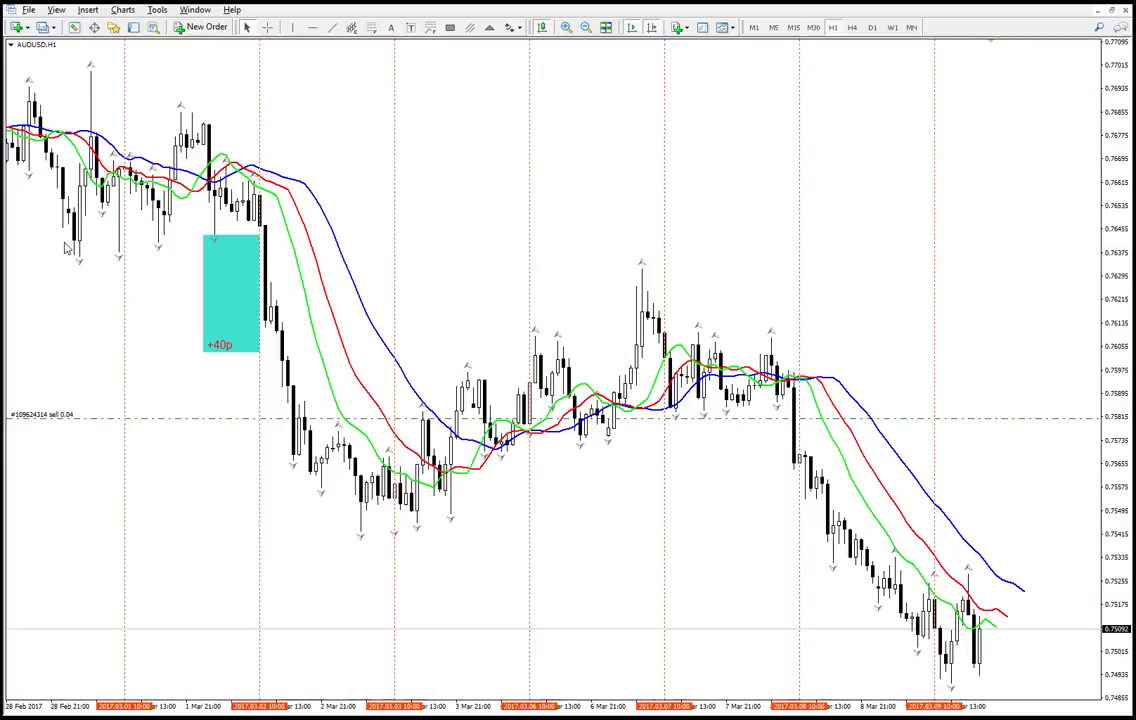
- Compress the AUDUSD chart's price scale, turn off auto scroll and show the candles from late February to early March
left_click_drag(1109, 178, 1119, 228)
left_click_drag(243, 524, 283, 529)
scroll(283, 532, "down", 2)
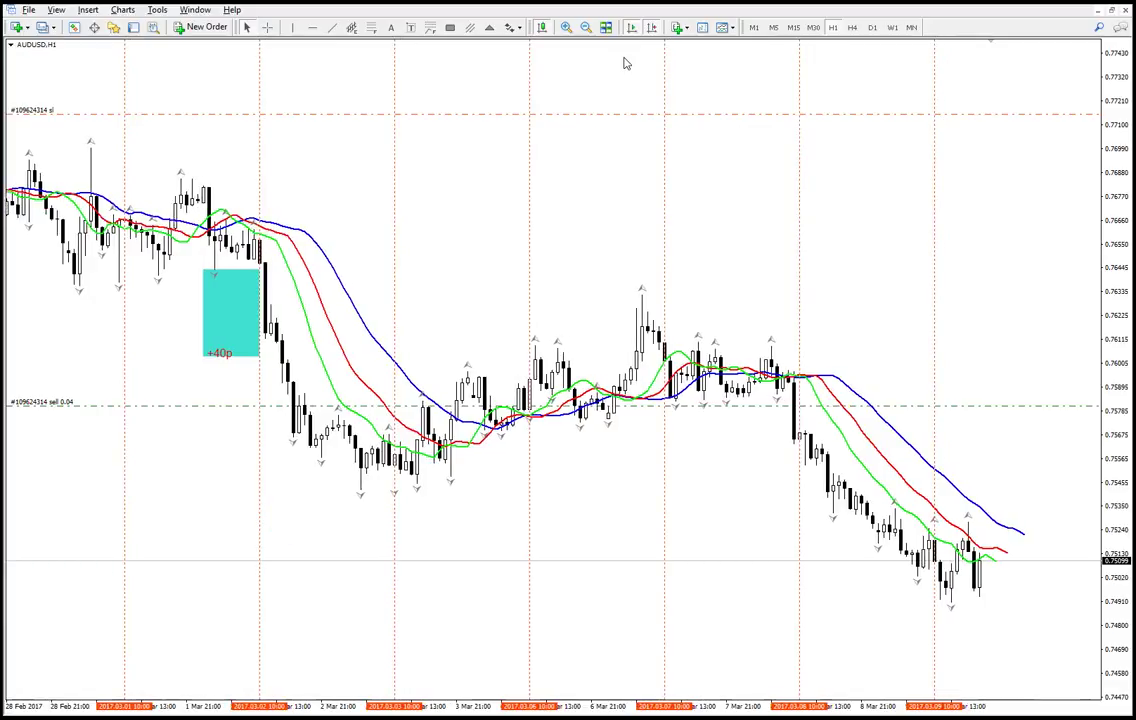
left_click(631, 27)
scroll(439, 497, "up", 10)
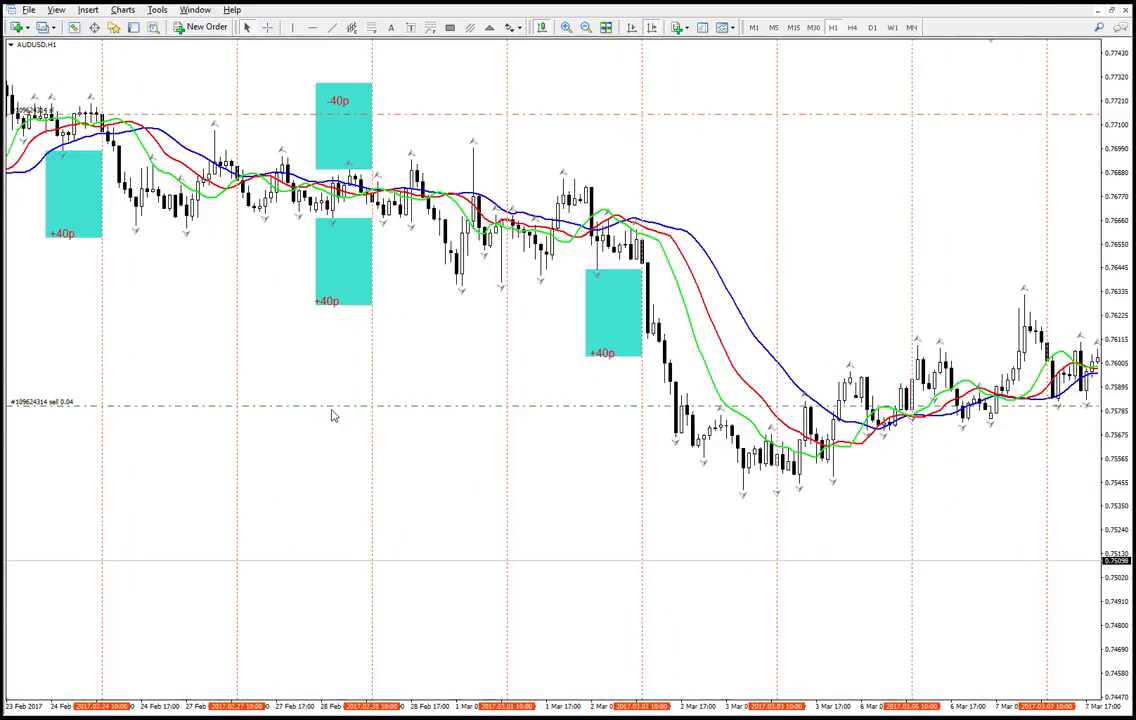
- Check the AUDUSD levels for 1 March against the Excel sheet and replace that day's AUD result with a dash
key("alt+Tab")
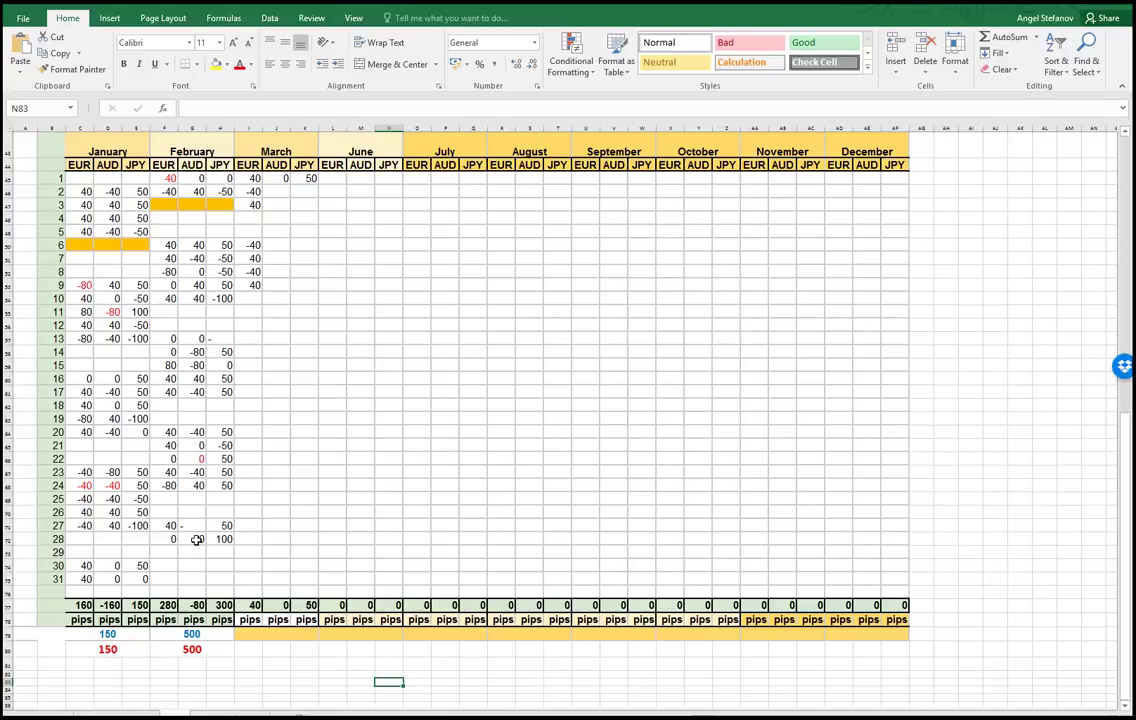
key("alt+Tab")
middle_click(481, 254)
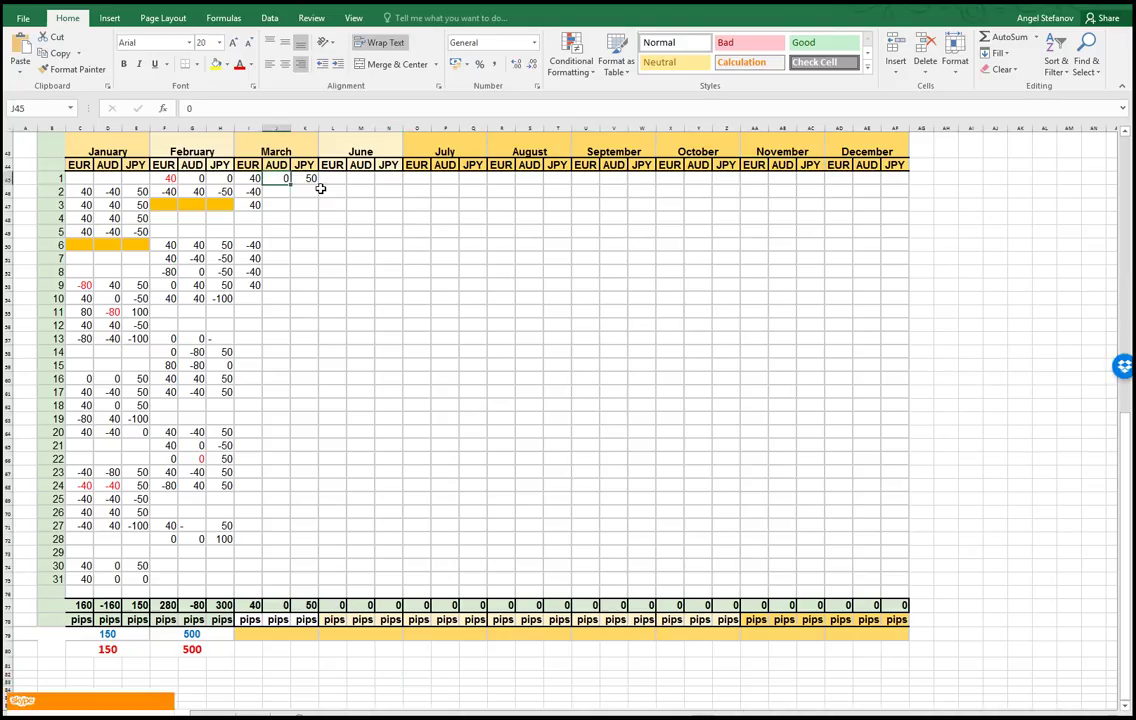
key("Return")
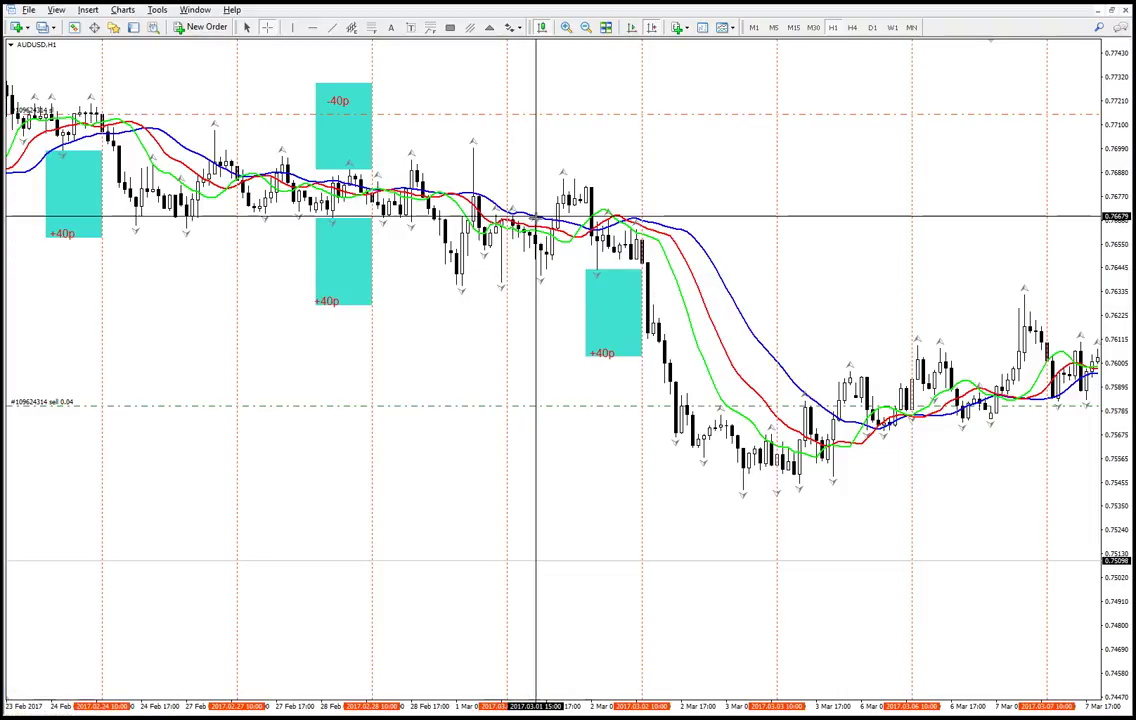
- On the AUDUSD chart, measure the price swing after the 10:00 line of 1 March with the crosshair
left_click_drag(545, 219, 559, 170)
middle_click(520, 320)
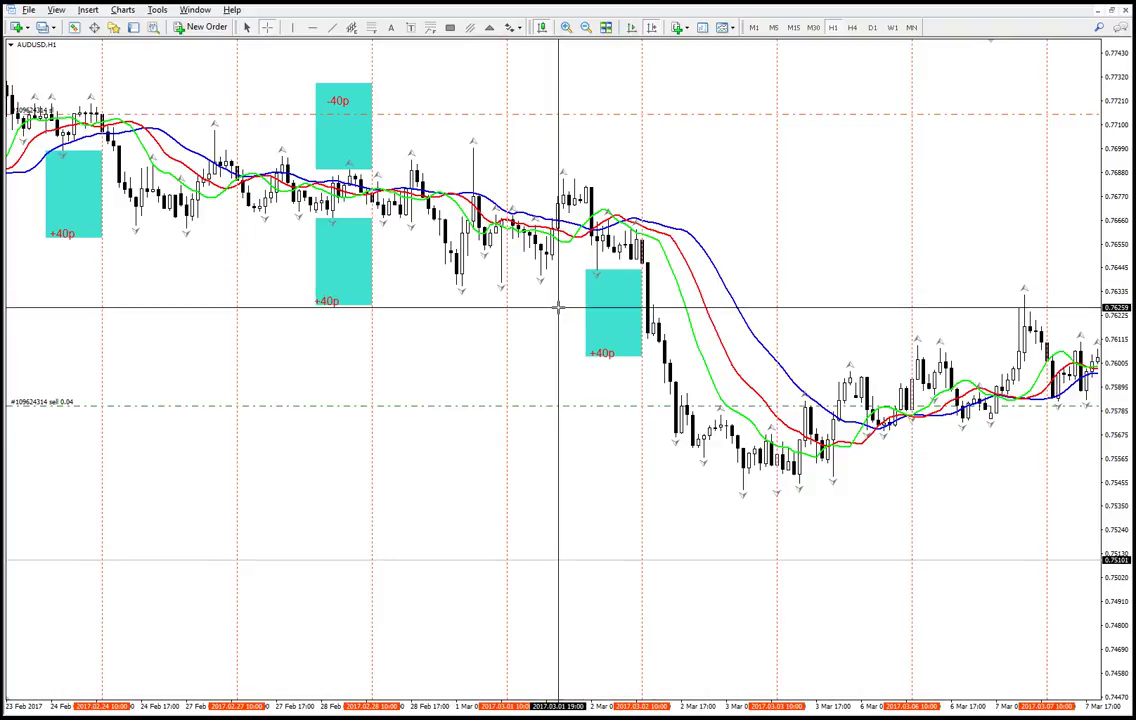
middle_click(608, 455)
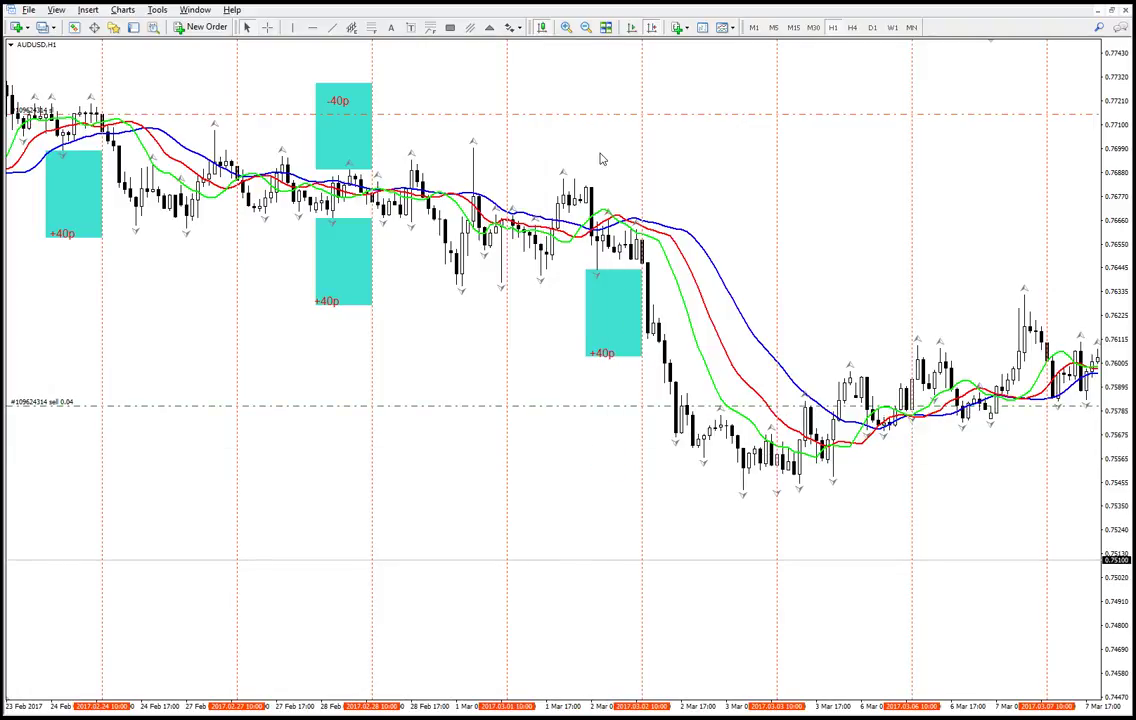
- Switch to Excel and enter 40 as the AUD result for 2 March
key("alt+Tab")
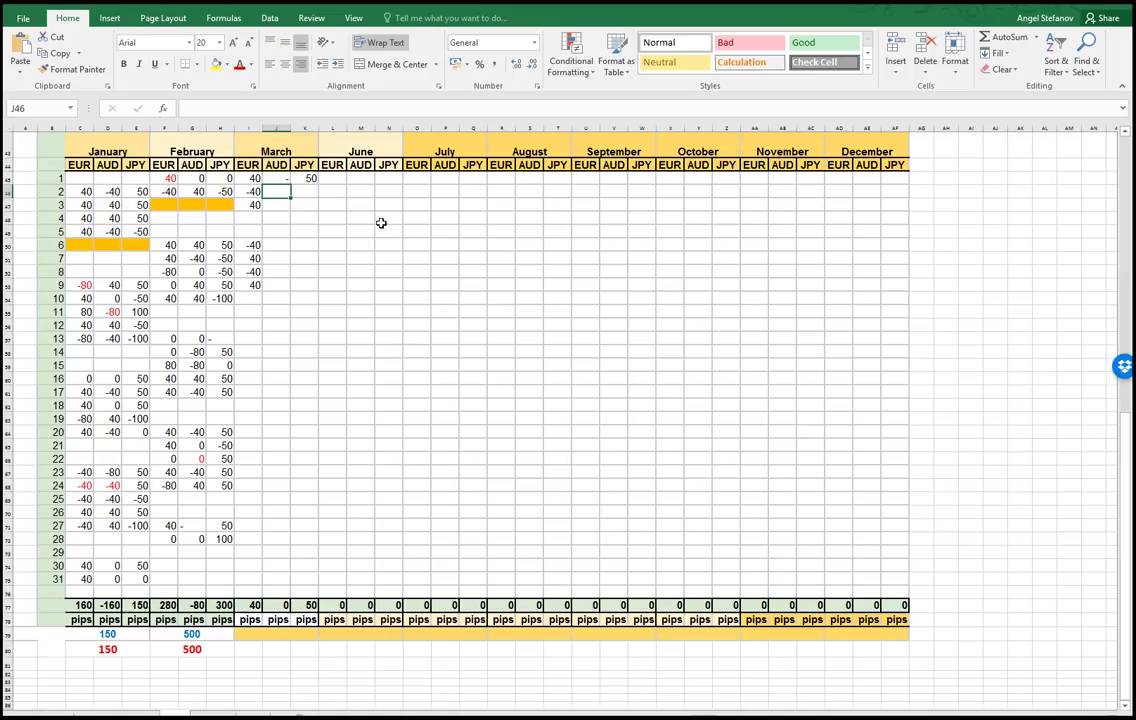
type("40")
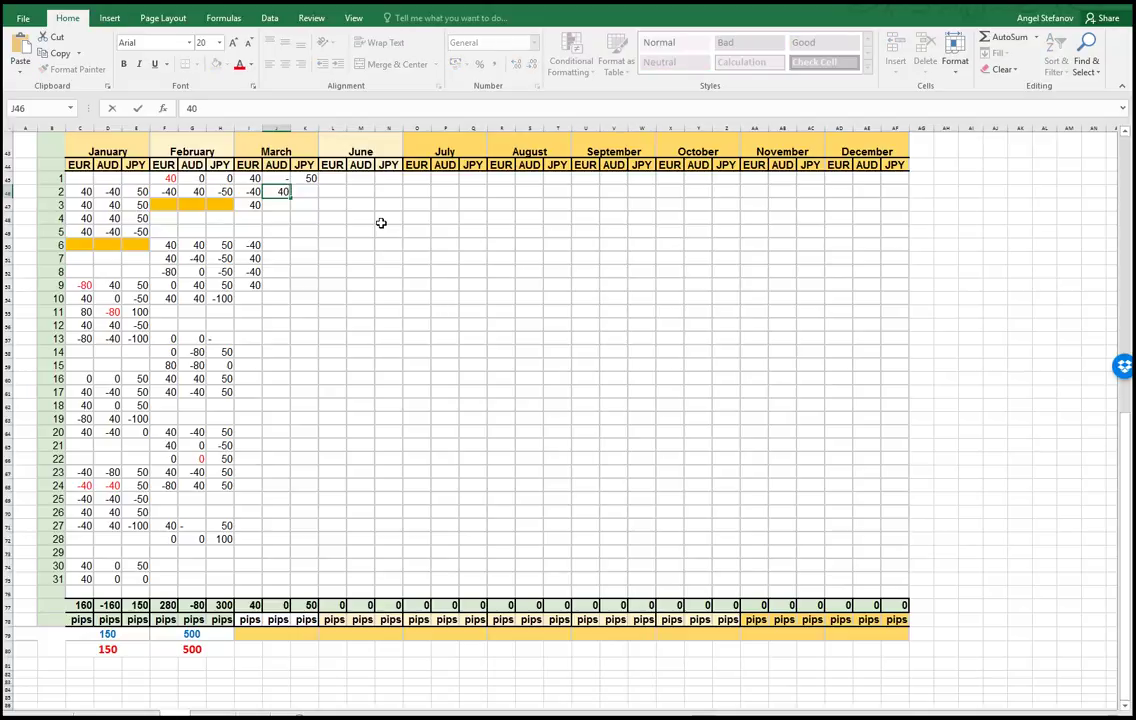
key("Return")
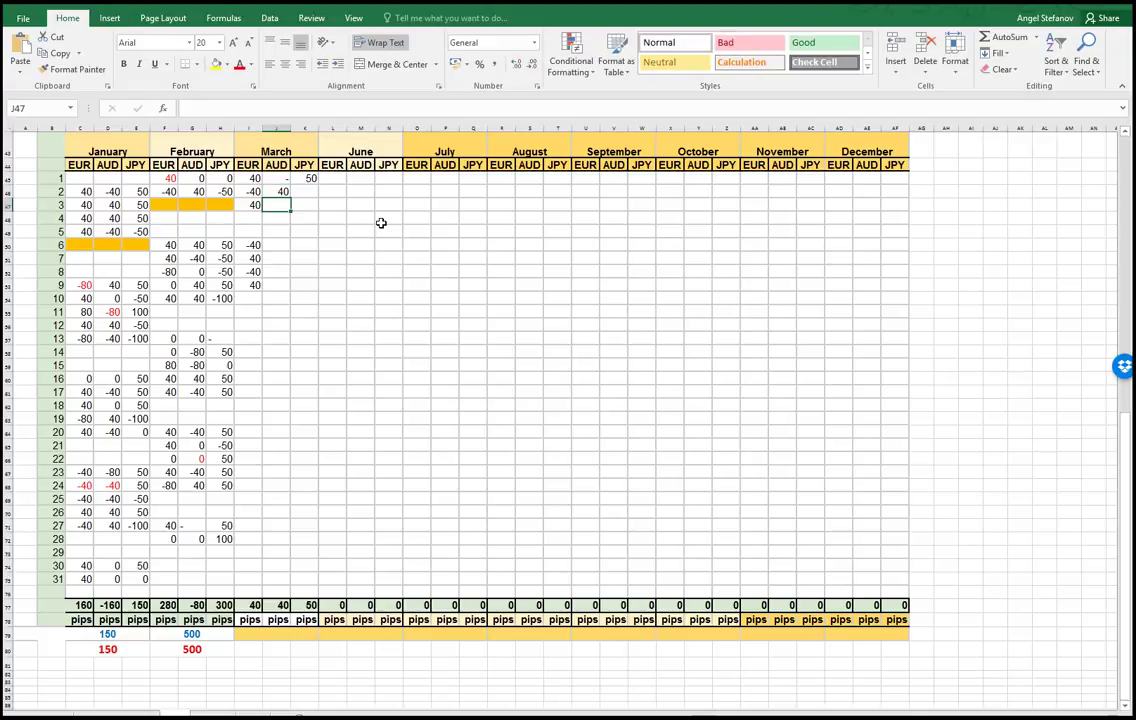
- On the AUDUSD chart, copy the 2 March box to 3 March above the preceding swing high and label it with a copied +40p
key("alt+Tab")
left_click_drag(622, 300, 394, 376)
double_click(256, 303)
middle_click(398, 406)
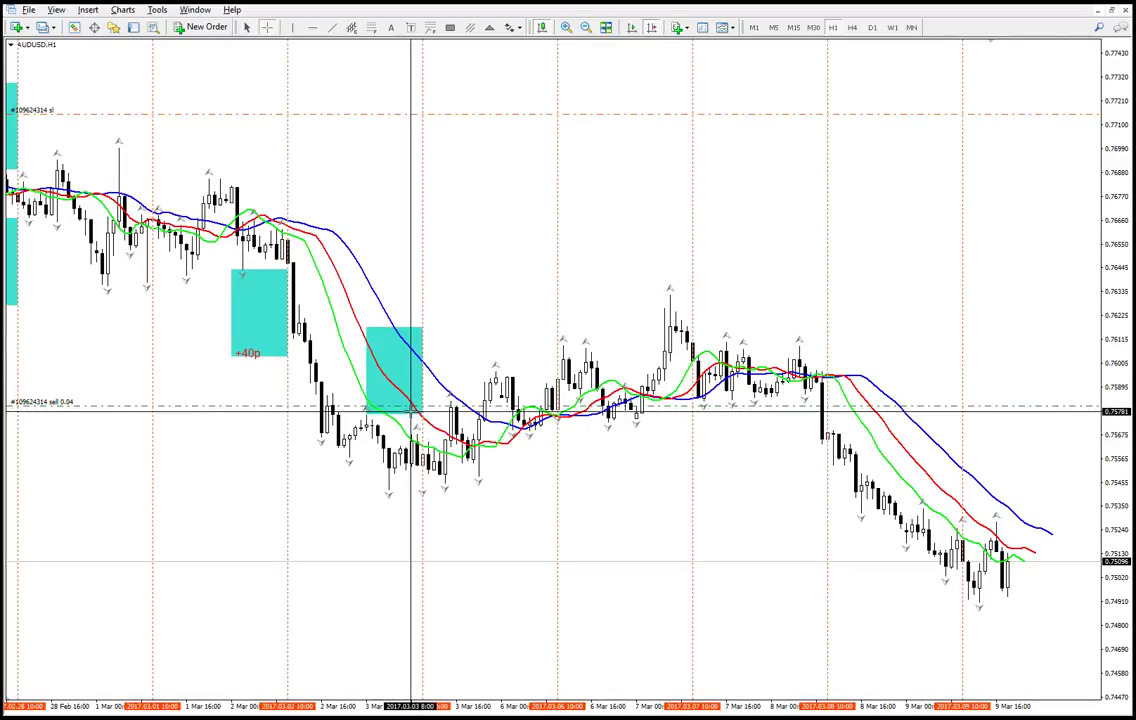
left_click_drag(408, 412, 480, 482)
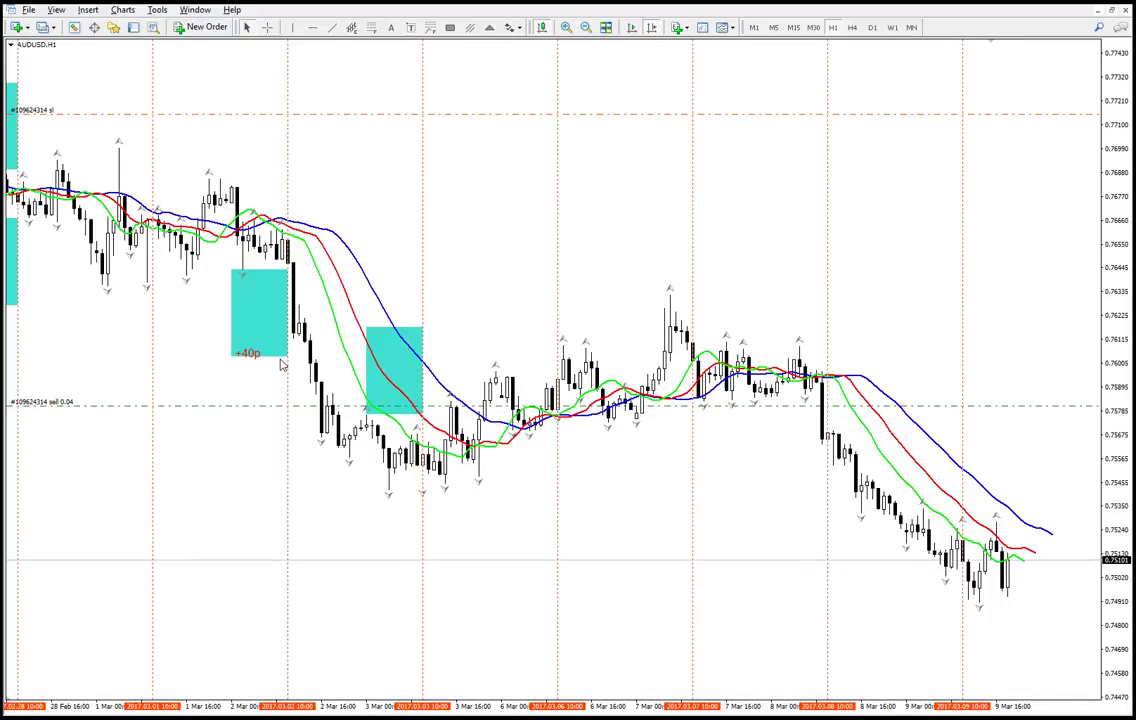
left_click_drag(250, 355, 385, 340)
middle_click(407, 505)
left_click(450, 496)
- Switch to Excel and enter 40 as the AUD result for 3 March
key("alt+Tab")
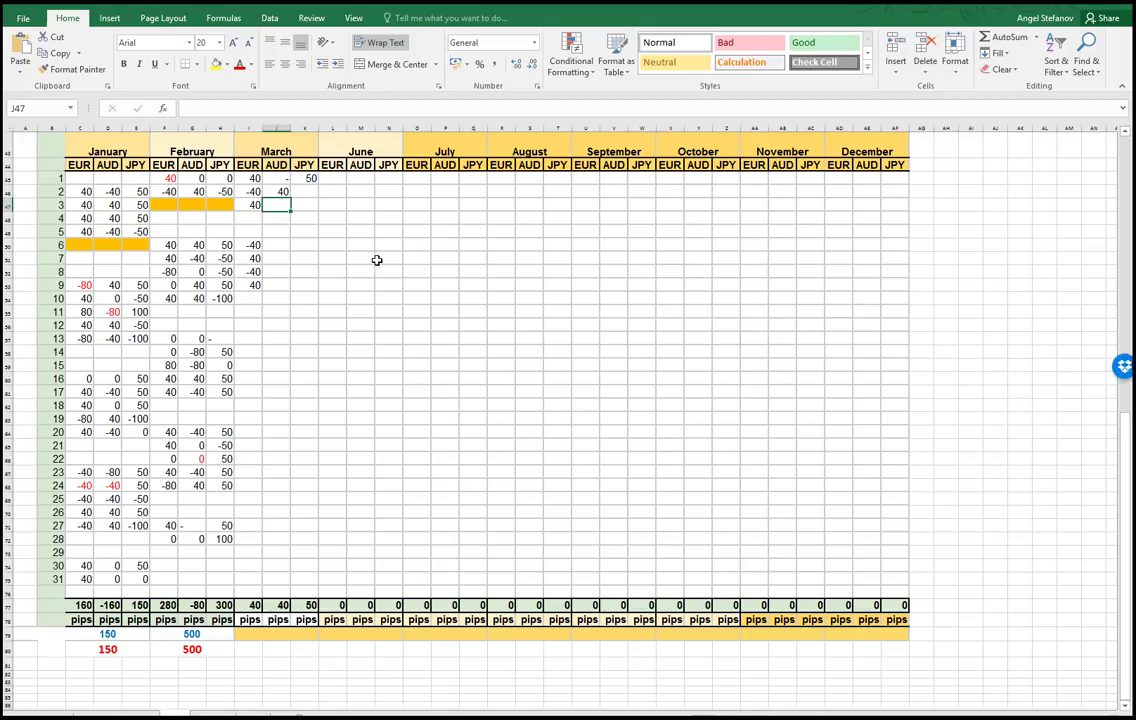
type("40")
key("Return")
- On the AUDUSD chart, copy the 3 March box to 6 March above the preceding swing high and measure the price move after it
key("alt+Tab")
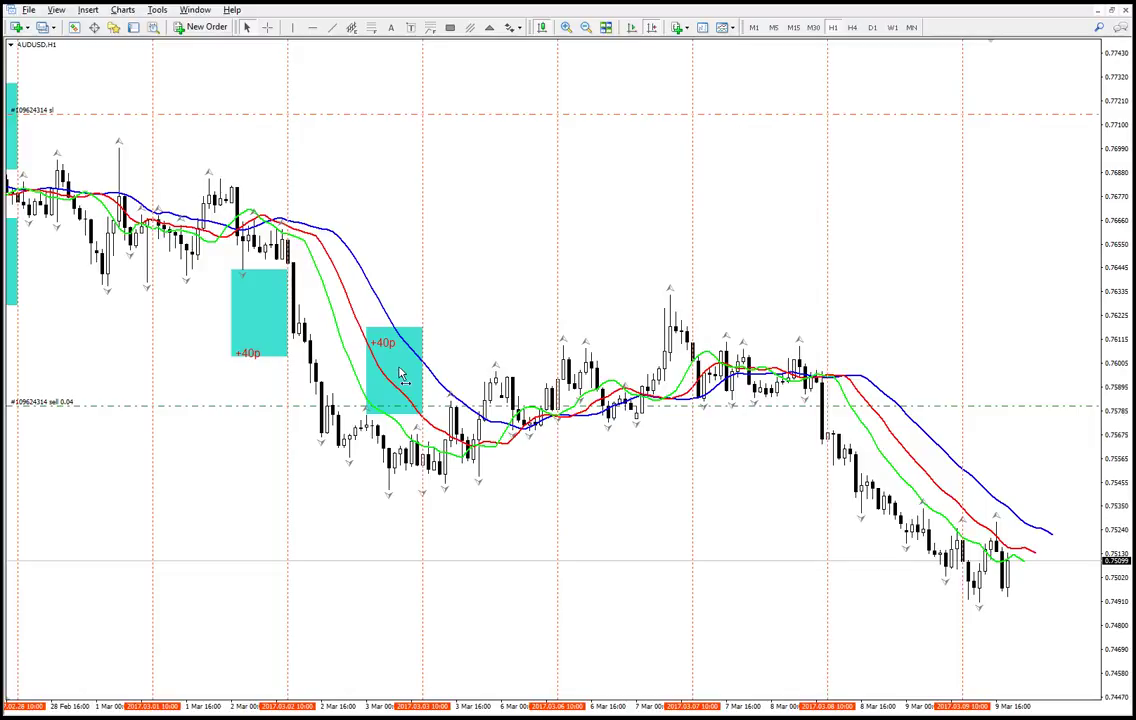
left_click_drag(400, 372, 534, 338)
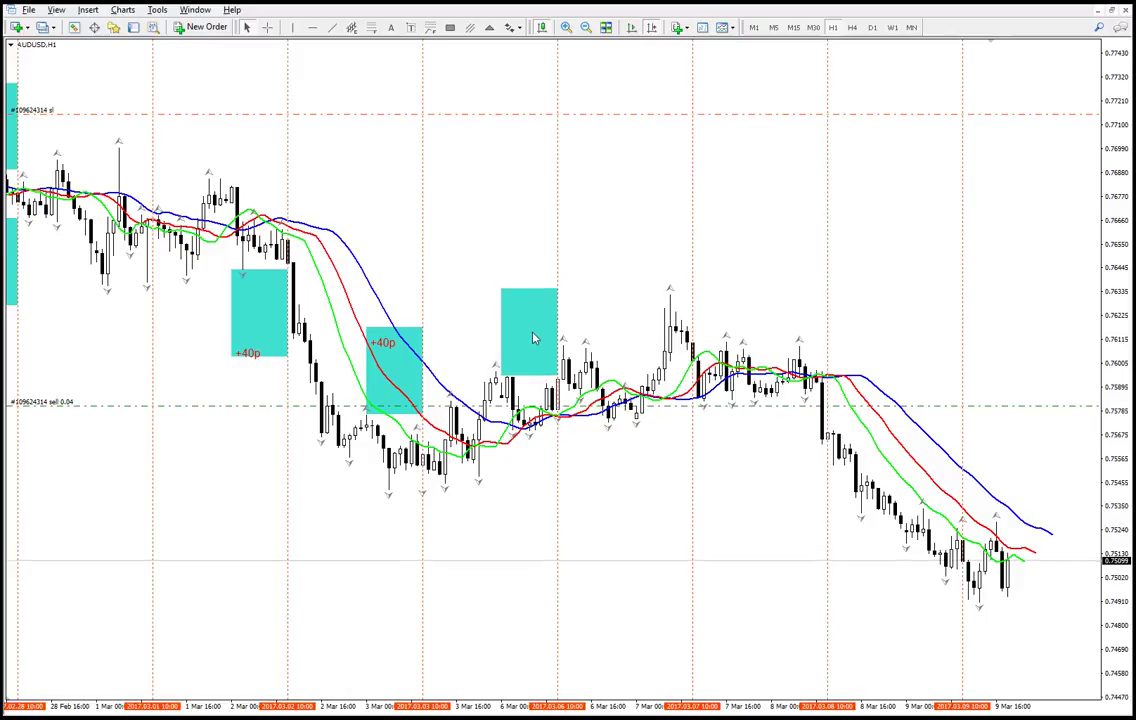
middle_click(559, 377)
left_click_drag(559, 377, 674, 297)
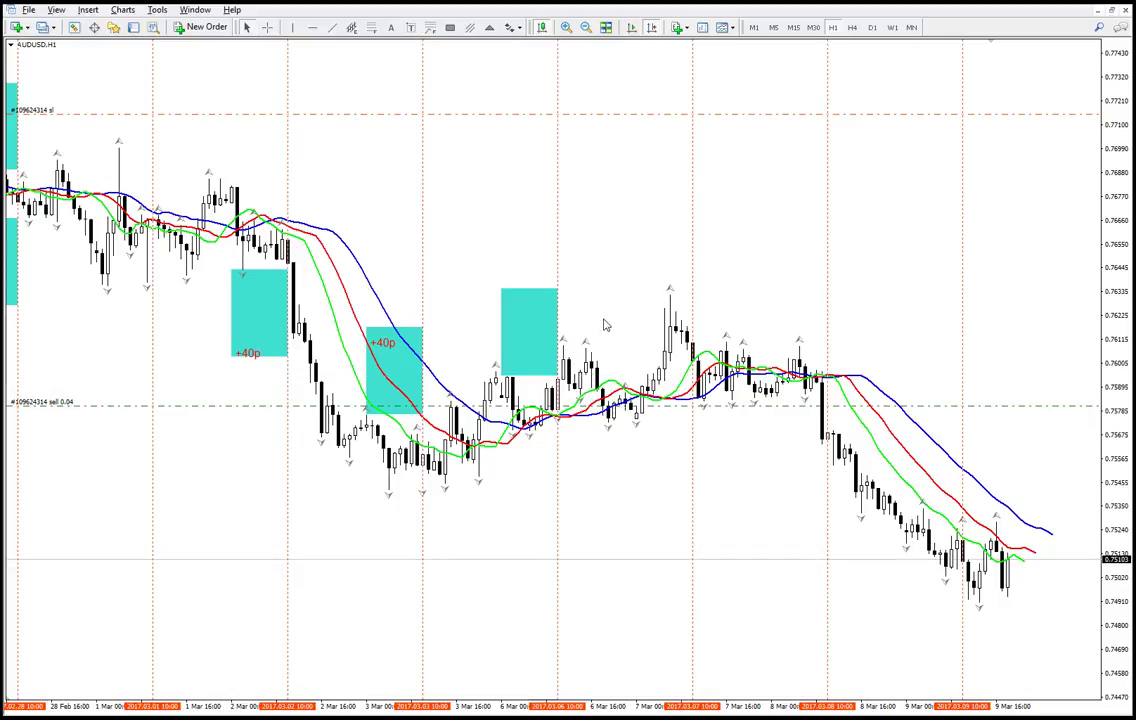
- Label the 6 March box with a copy of the -40p text from the 28 February box
scroll(305, 347, "down", 1)
scroll(303, 346, "up", 8)
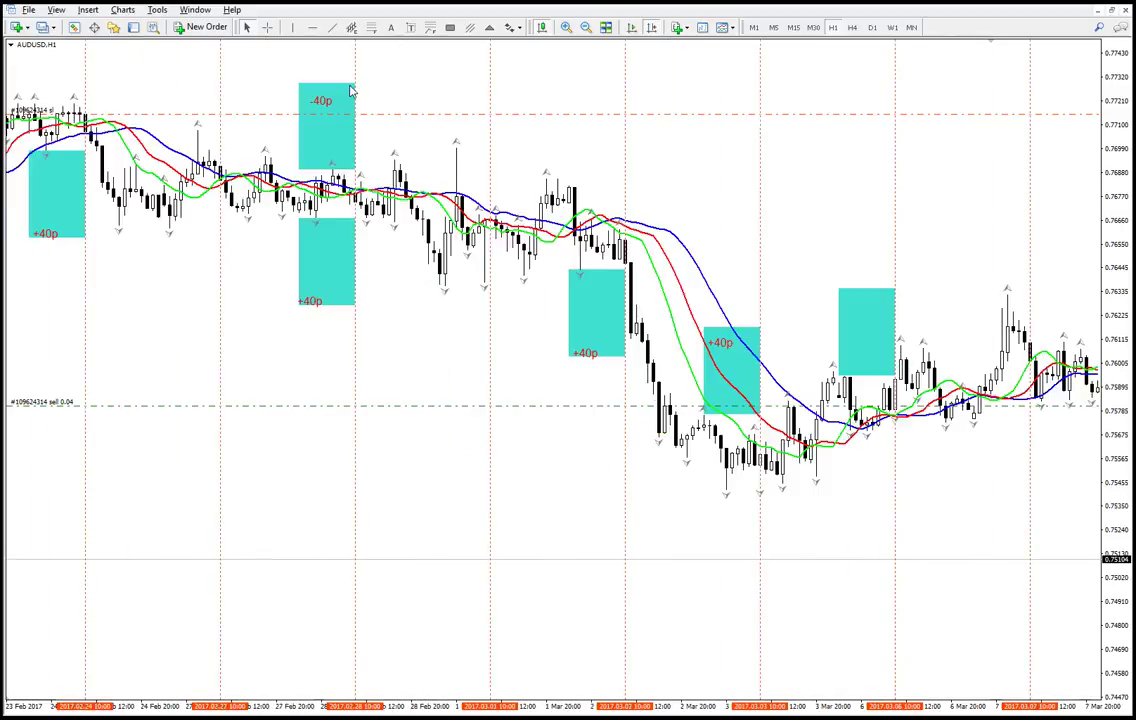
left_click_drag(325, 102, 862, 317)
scroll(815, 338, "up", 5)
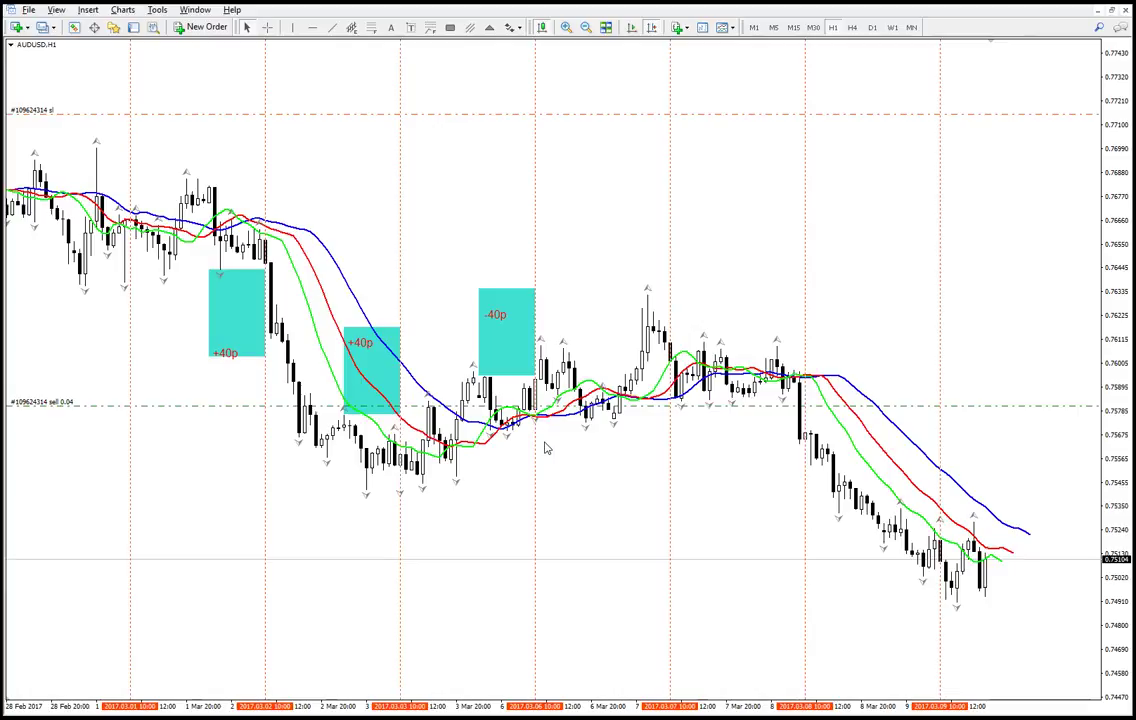
- Switch to Excel and enter -40 as the AUD result for 6 March
key("alt+Tab")
left_click(285, 248)
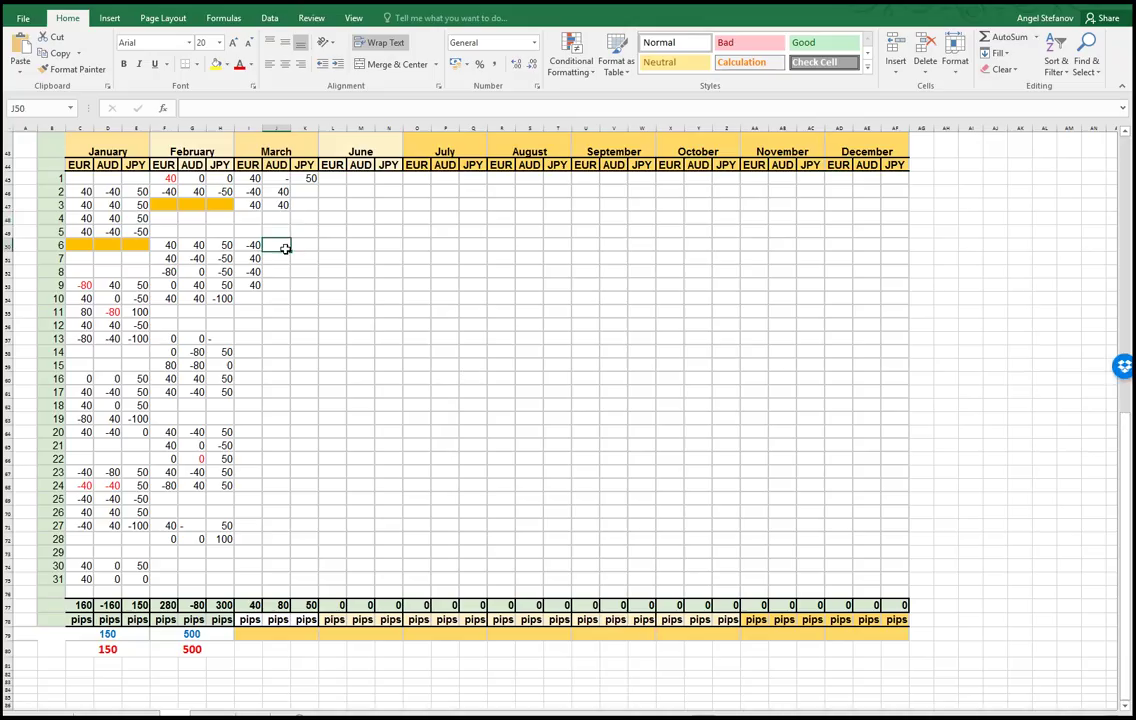
type("-40")
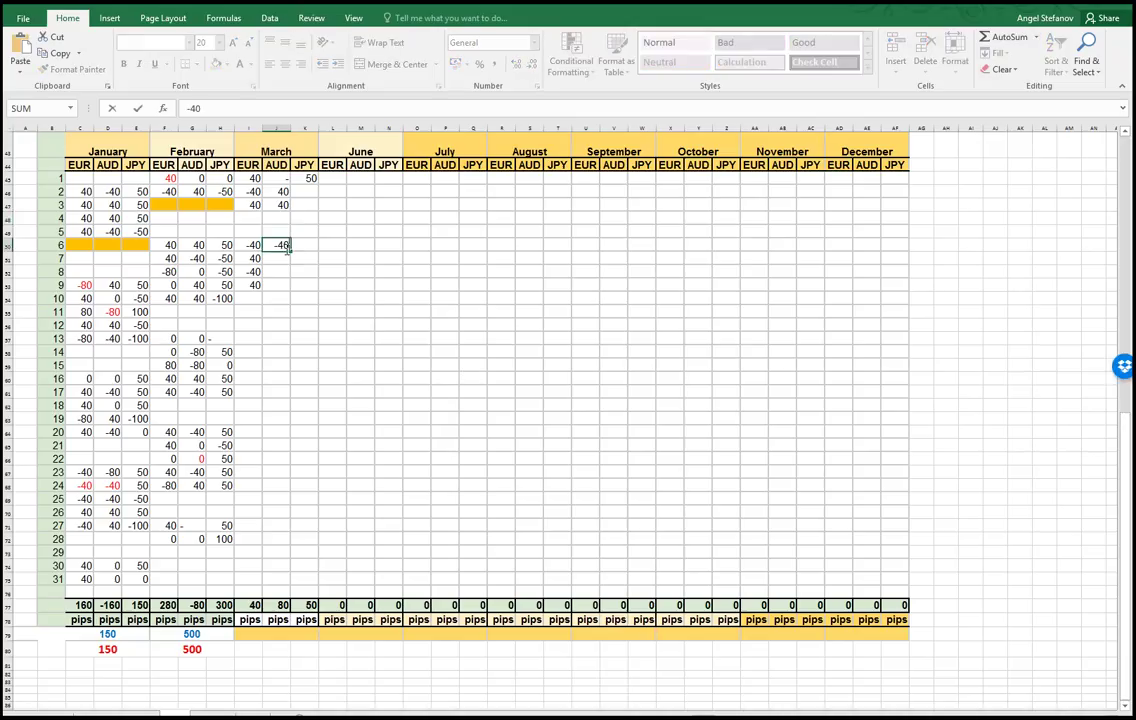
key("Return")
- On the AUDUSD chart, copy the 6 March box to 7 March below the preceding swing low and label it with a copied +40p
key("alt+Tab")
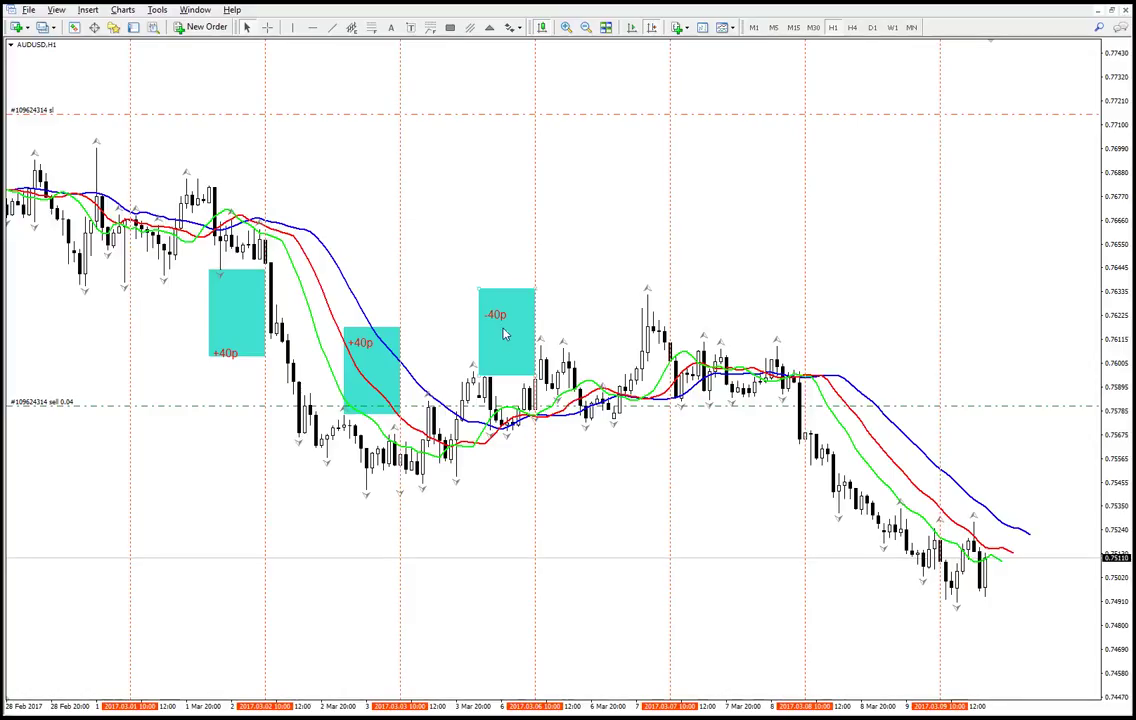
left_click_drag(500, 324, 643, 471)
left_click_drag(642, 471, 642, 469)
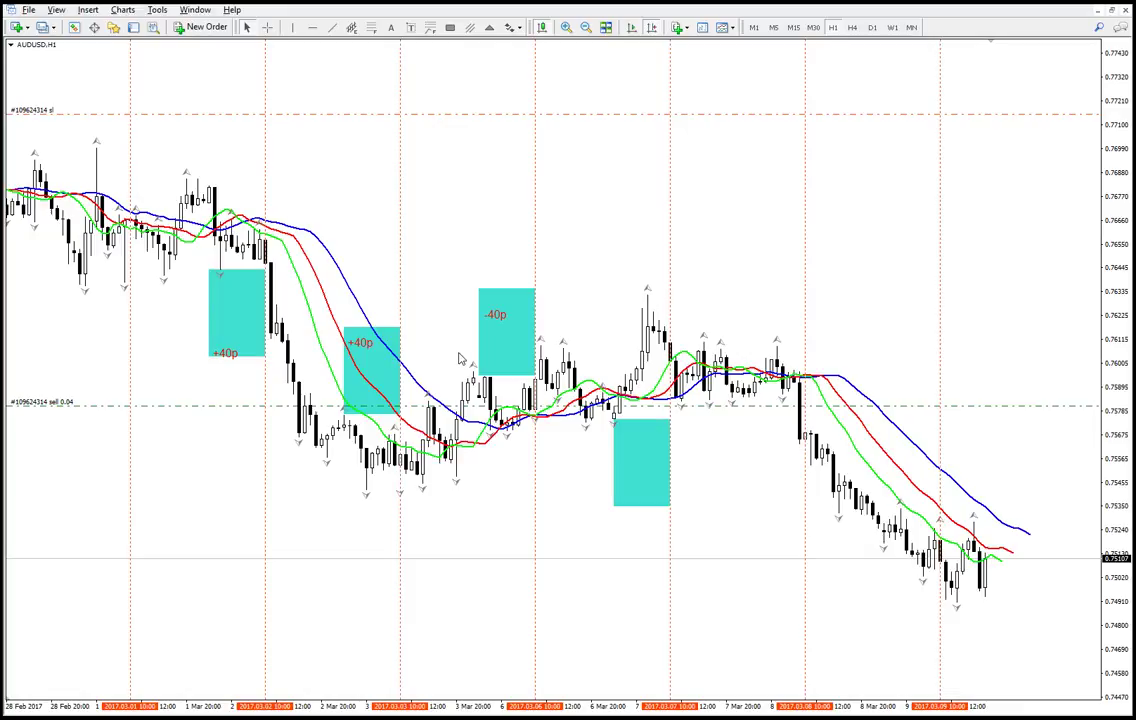
double_click(358, 341)
left_click_drag(358, 341, 570, 448, "ctrl")
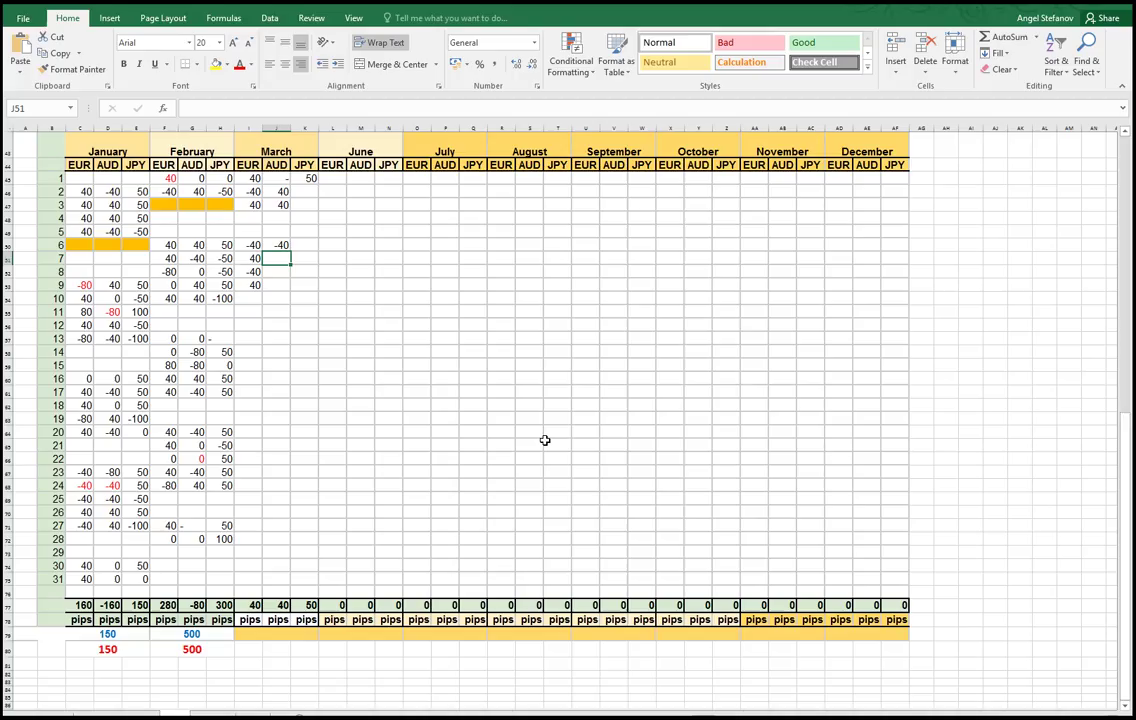
- Switch to Excel and enter 40 as the AUD result for 7 March
type("4")
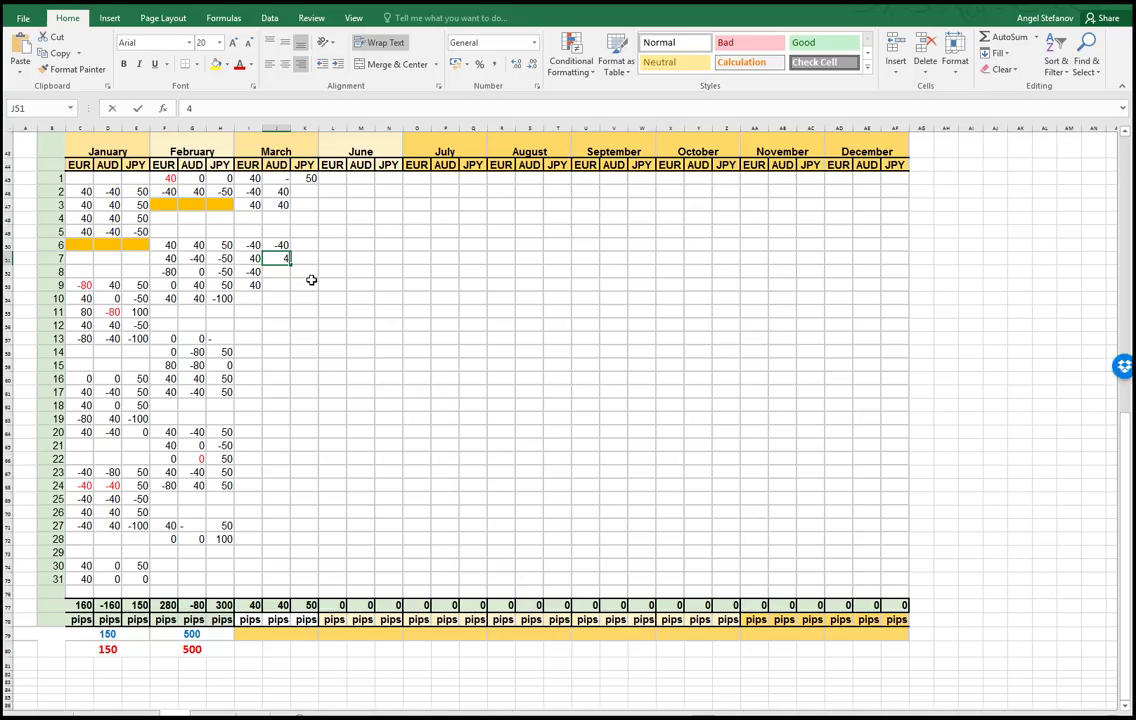
type("0")
key("Return")
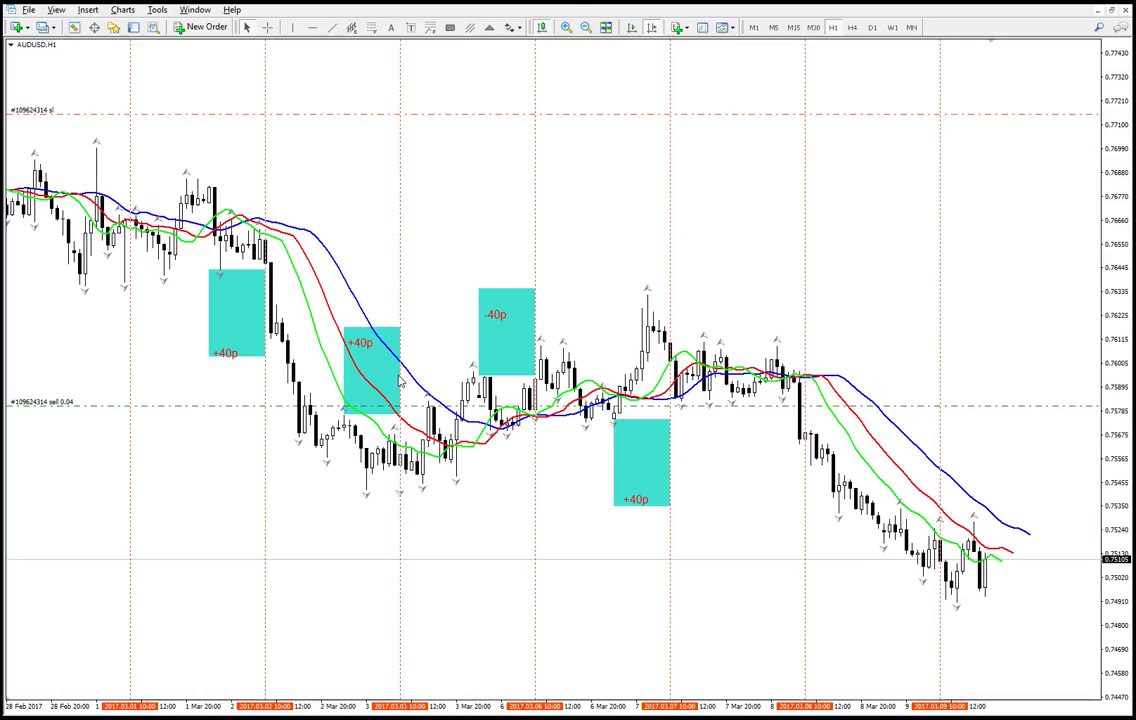
- On the AUDUSD chart, copy the 7 March box and its +40p label to 8 March, just before the 10:00 line
left_click(639, 458)
left_click_drag(641, 466, 776, 494)
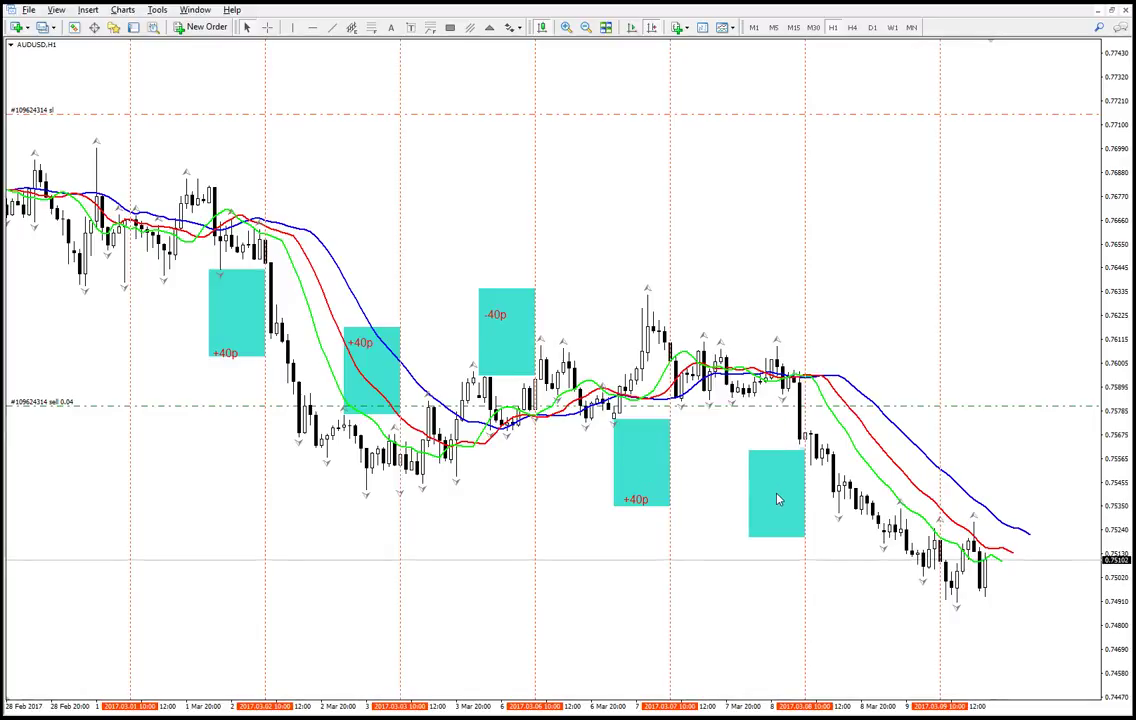
left_click(634, 499)
left_click_drag(630, 501, 762, 518)
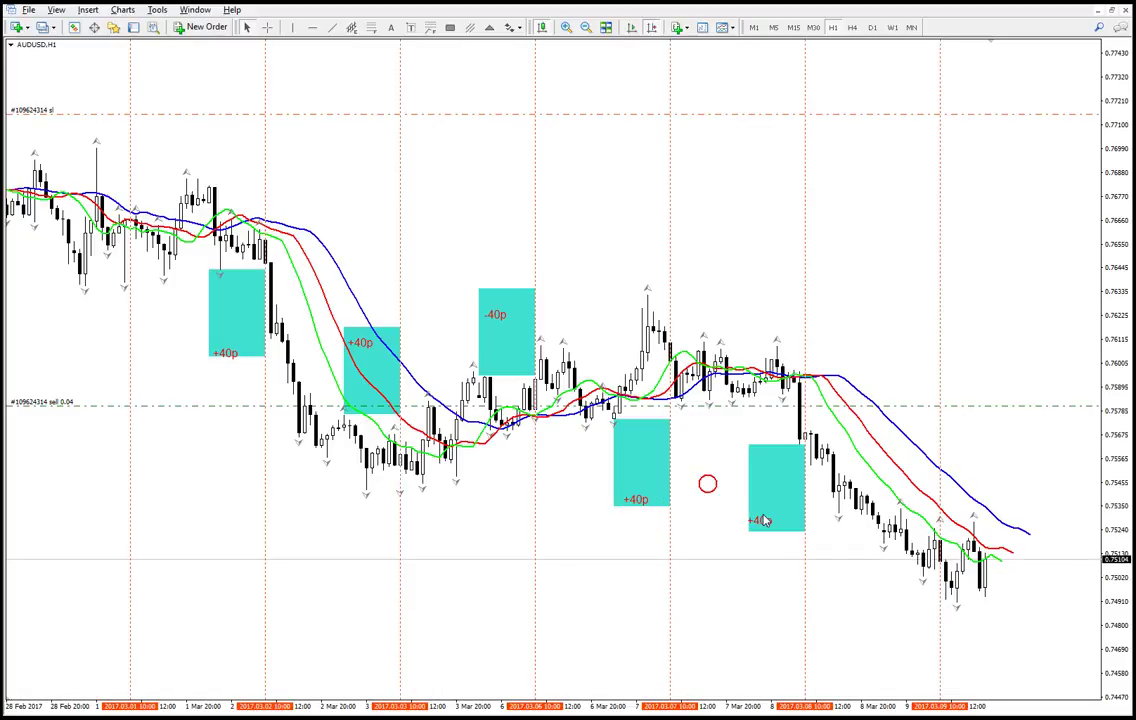
- Switch to Excel and enter 40 as the AUD result for 8 March
key("alt+Tab")
type("40")
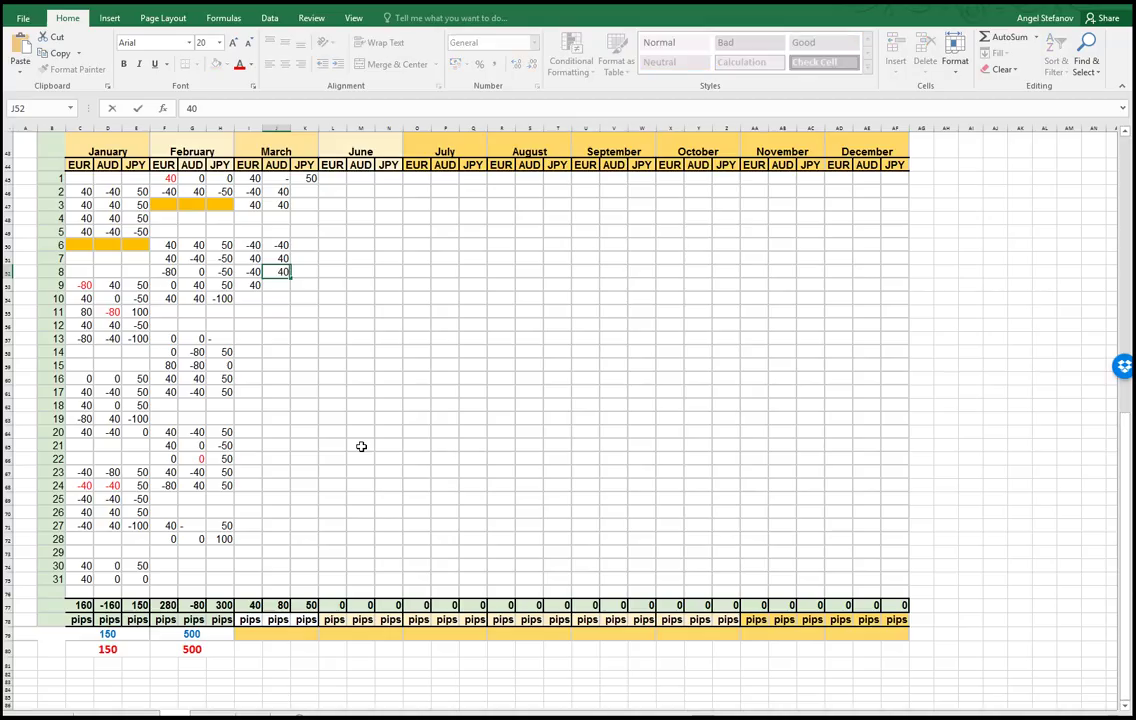
key("Return")
- On the AUDUSD chart, copy the 8 March box to 9 March below the preceding swing low
key("alt+Tab")
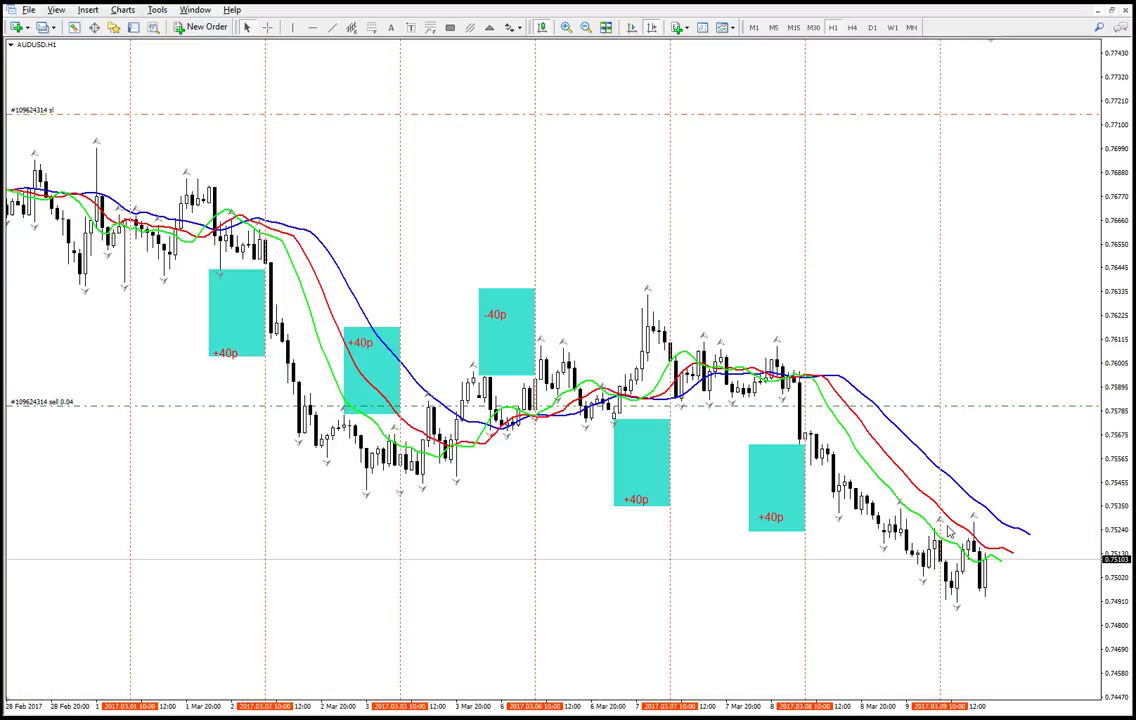
double_click(776, 484)
left_click_drag(780, 490, 914, 621)
double_click(911, 621)
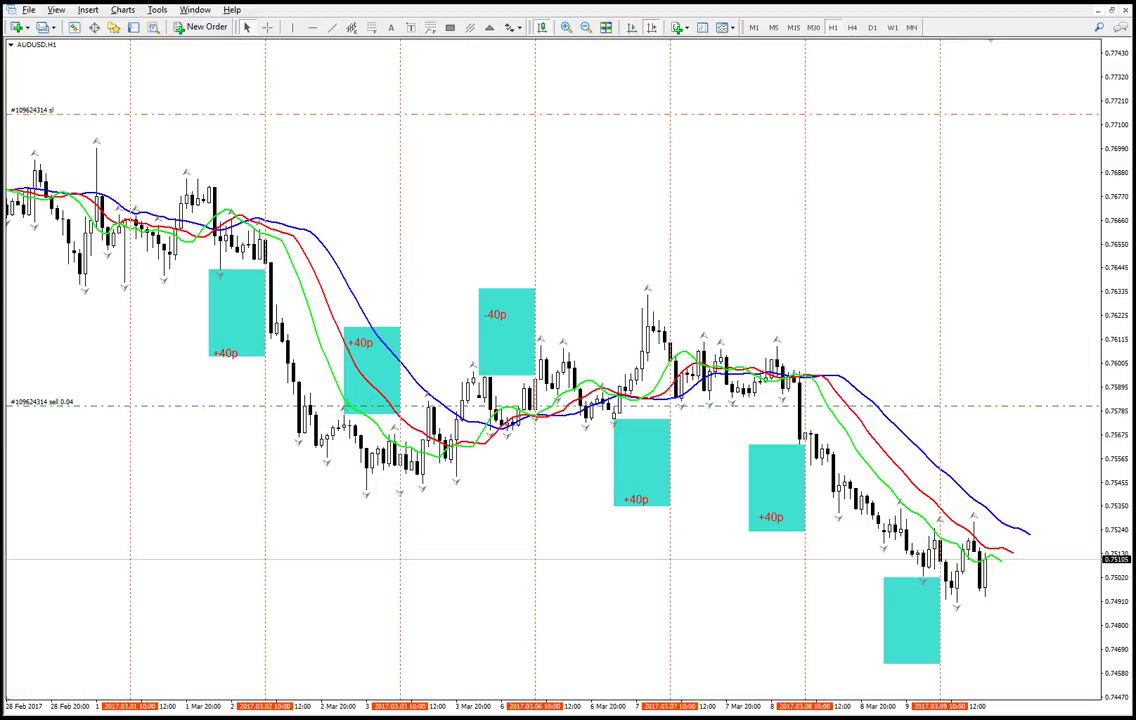
- Bring up the USDJPY chart and check in Excel which JPY result was logged last
key("ctrl+F6")
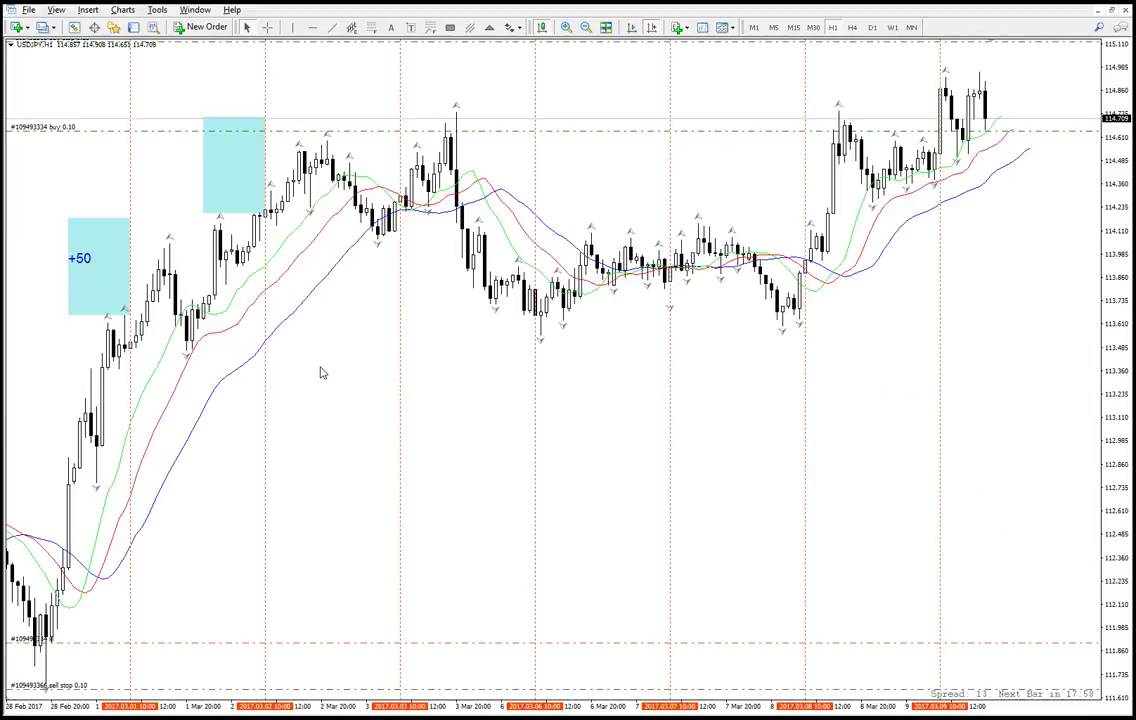
key("alt+Tab")
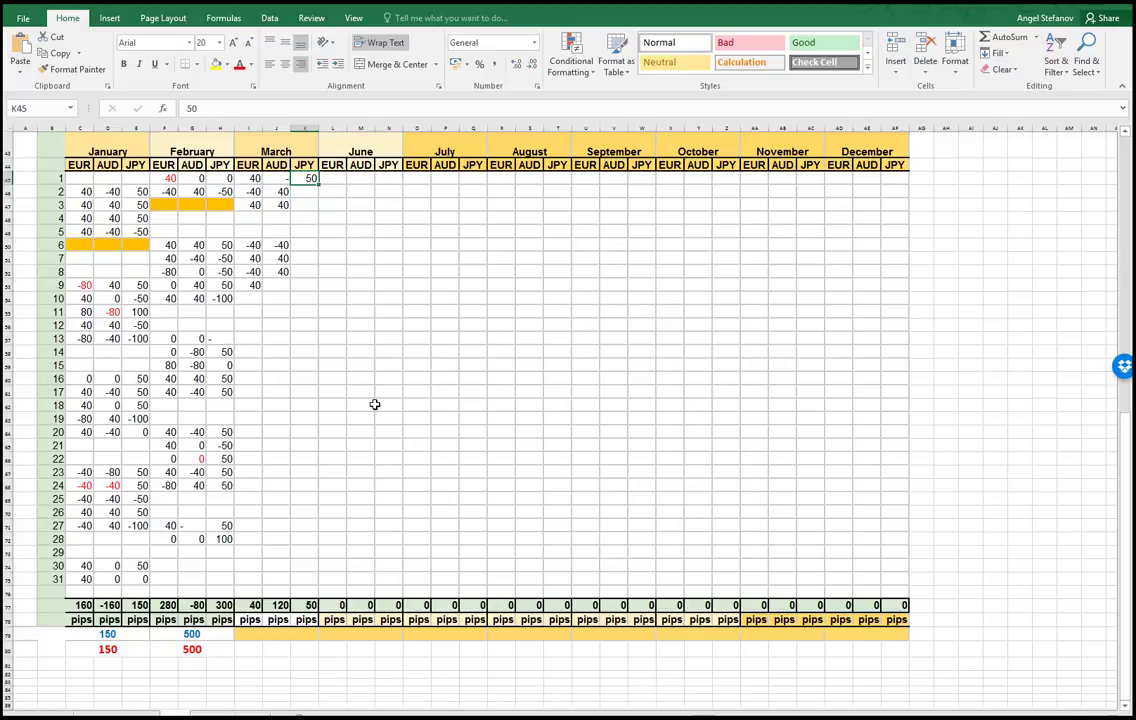
key("alt+Tab")
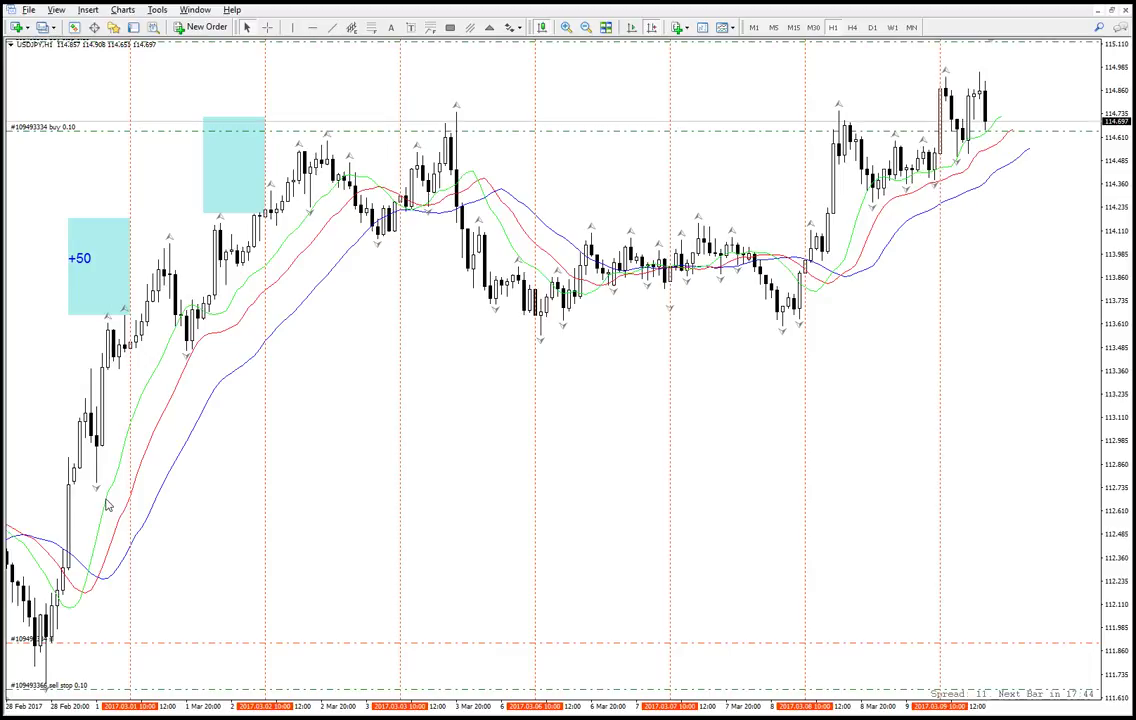
middle_click(76, 614)
left_click(119, 276)
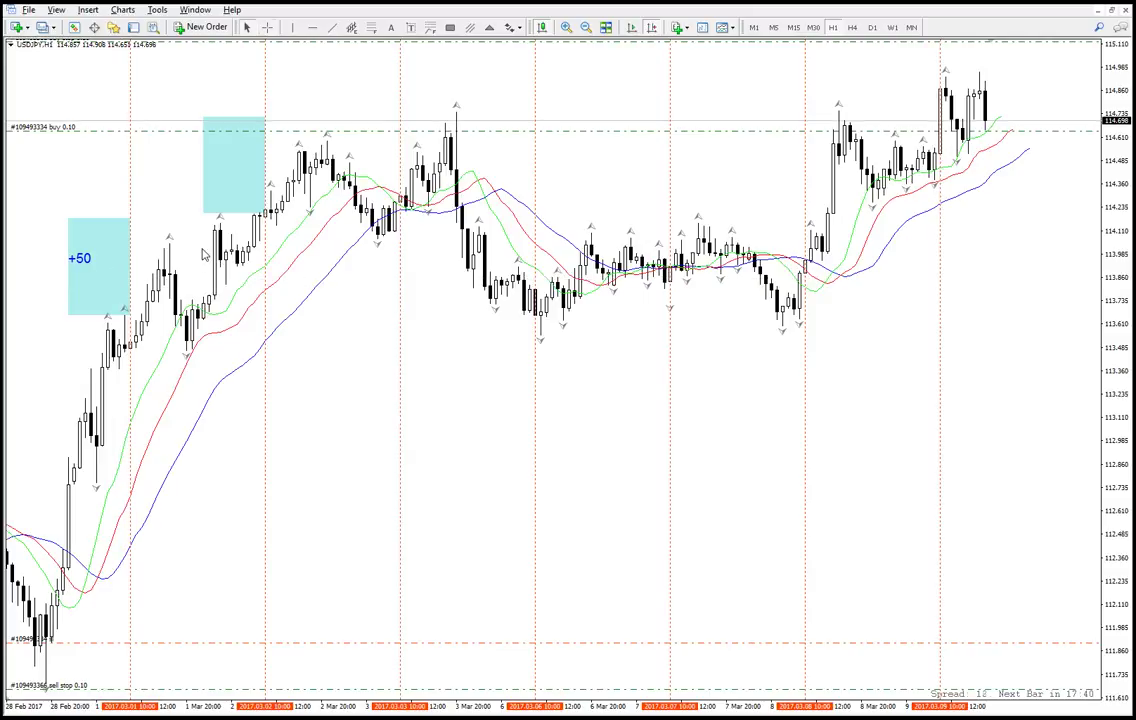
- On the USDJPY chart, measure the price move after the 2 March box and label the box with a copied +50
middle_click(254, 205)
left_click_drag(256, 216, 456, 110)
double_click(86, 259)
left_click(147, 195)
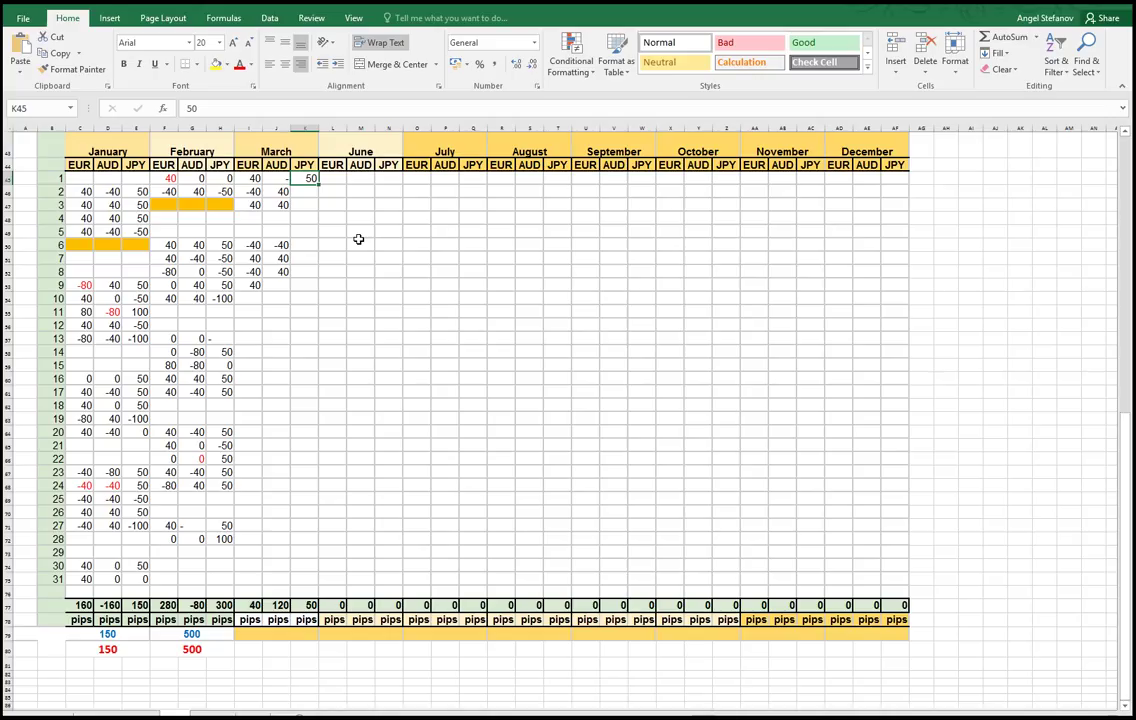
- Switch to Excel and enter 50 as the JPY result for 2 March
left_click(299, 192)
type("50")
key("Return")
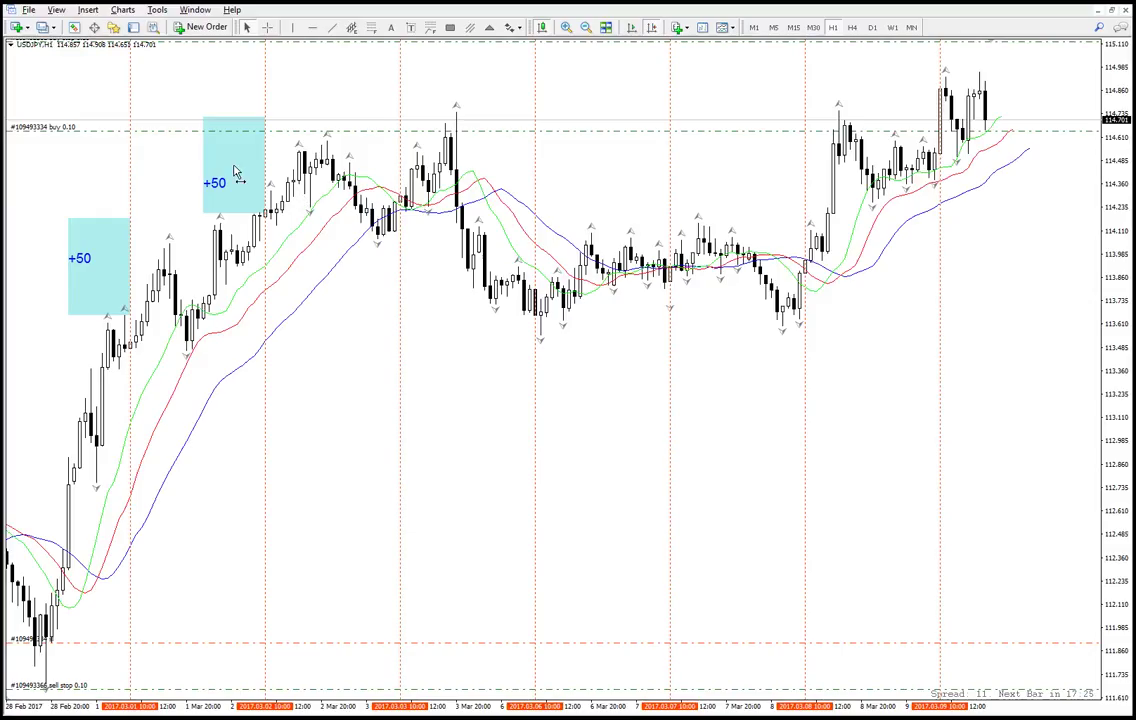
- On the USDJPY chart, copy the 2 March box to 3 March below the swing low and duplicate it above the swing high
left_click_drag(237, 175, 369, 294)
middle_click(535, 350)
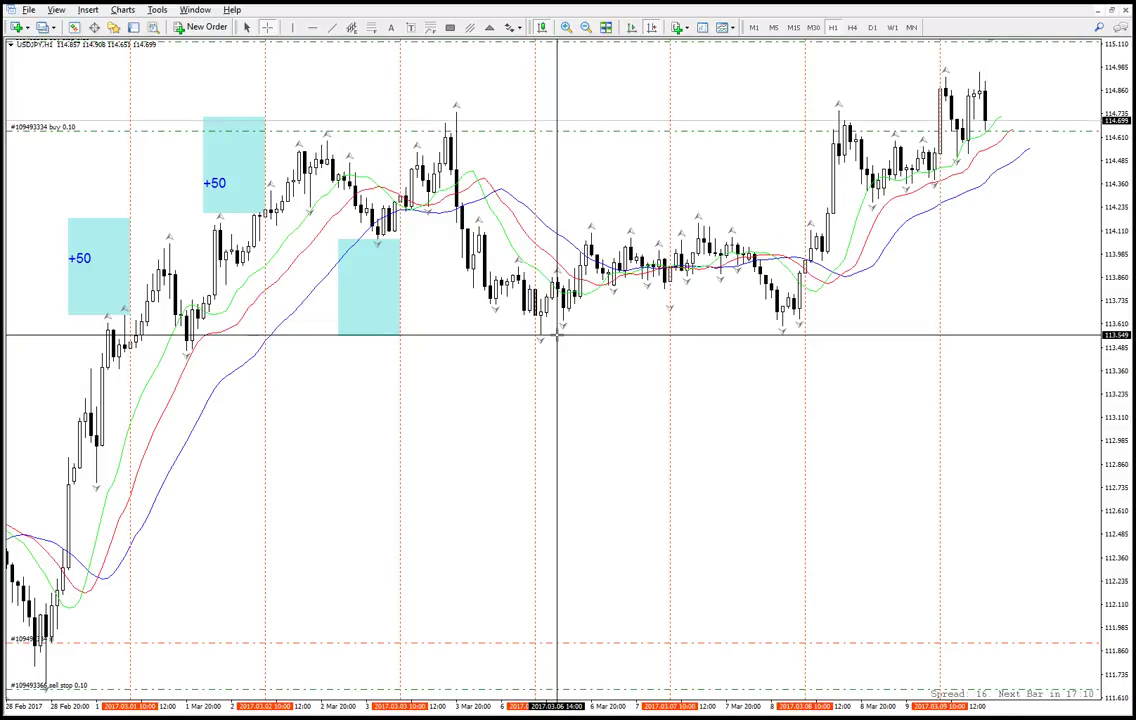
left_click(485, 325)
mouse_move(368, 299)
left_mouse_down()
mouse_move(350, 208)
mouse_move(370, 121)
left_mouse_up()
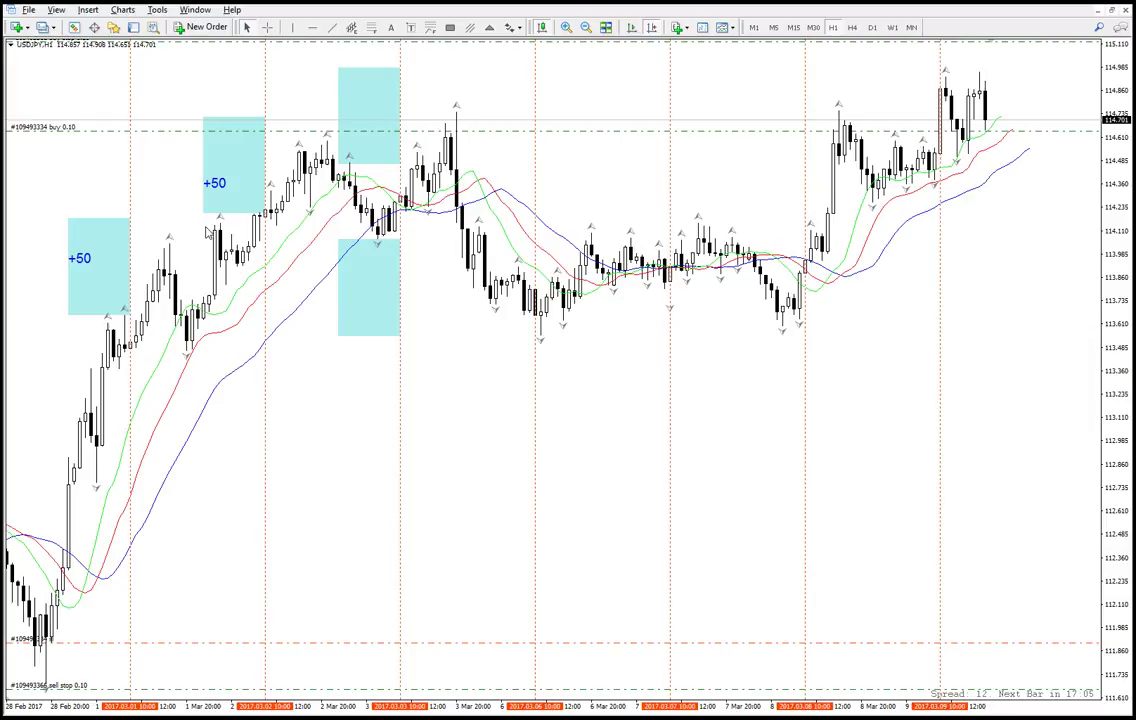
- Label the upper 3 March box with a copy of the -50 text from the 21 February box
scroll(163, 272, "up", 5)
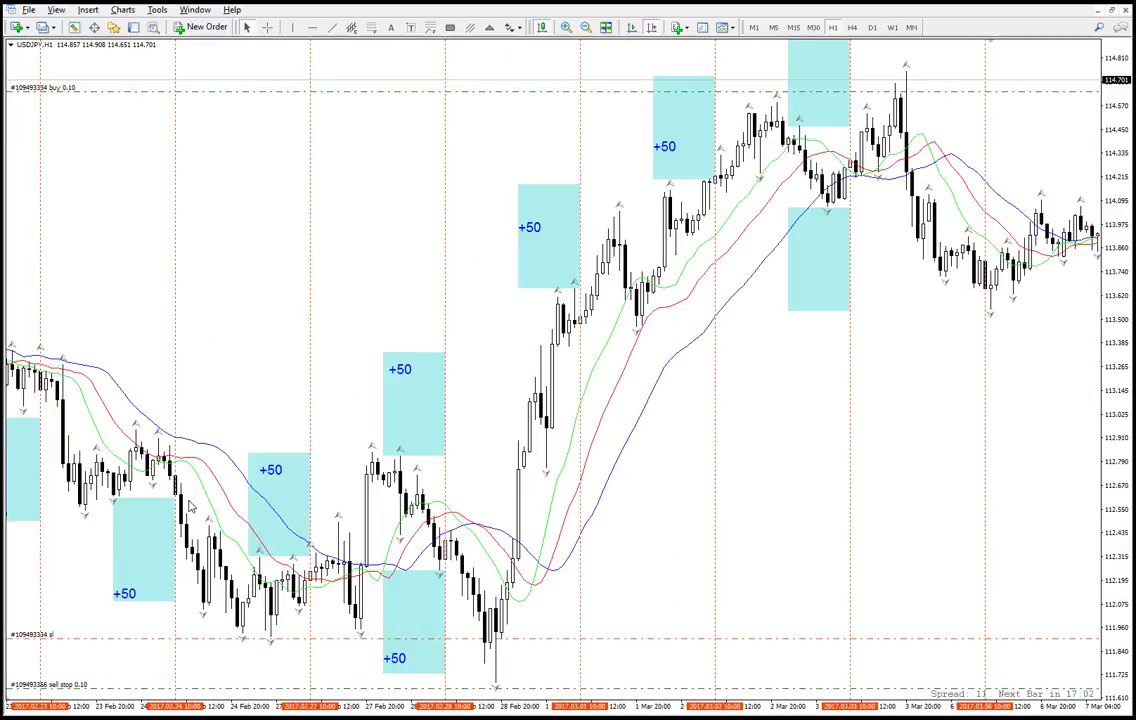
scroll(192, 508, "up", 5)
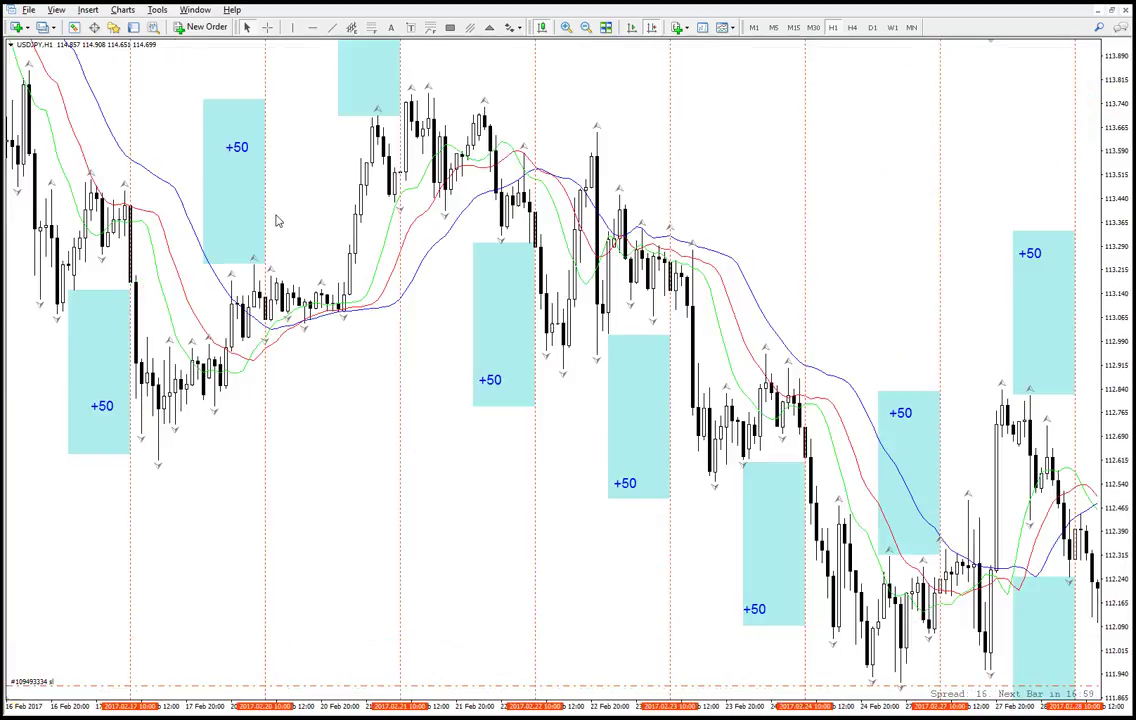
scroll(275, 220, "down", 5)
double_click(80, 140)
left_click_drag(85, 150, 1015, 344)
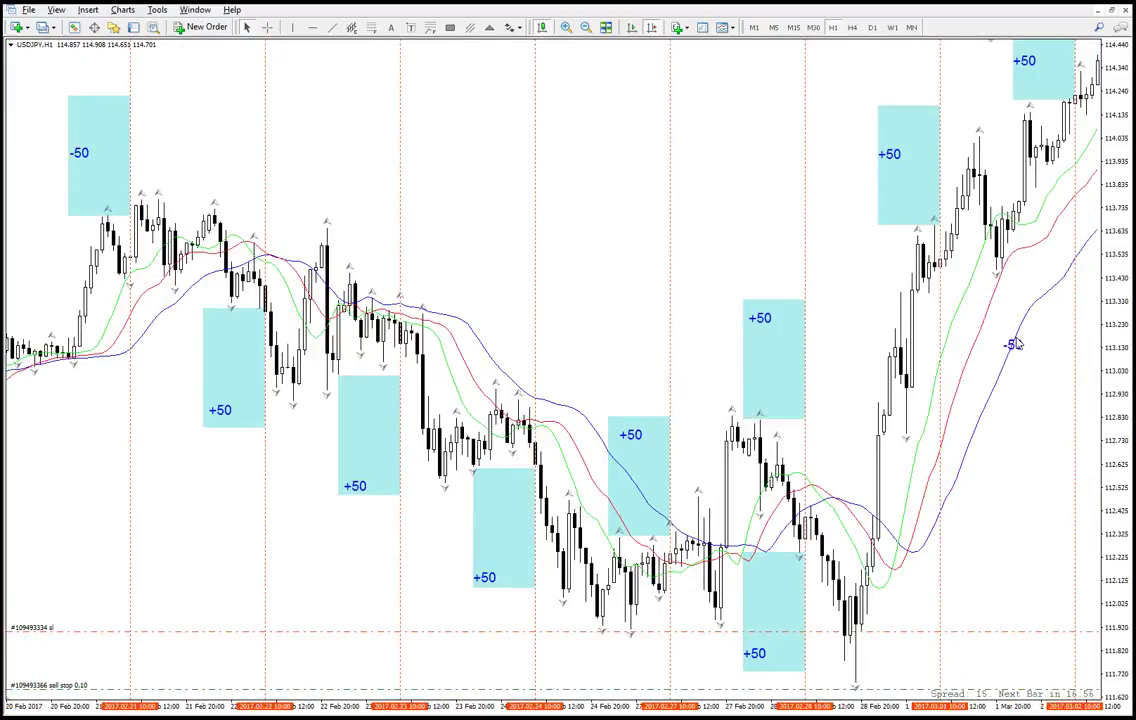
scroll(865, 398, "down", 10)
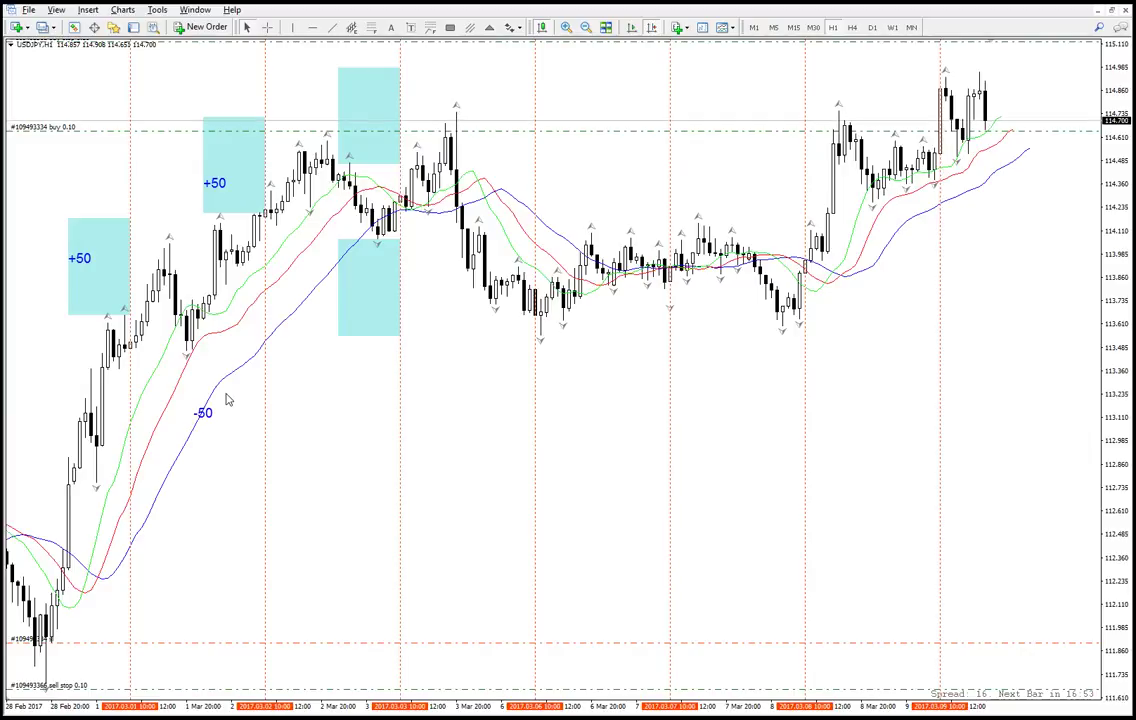
left_click_drag(199, 406, 351, 89)
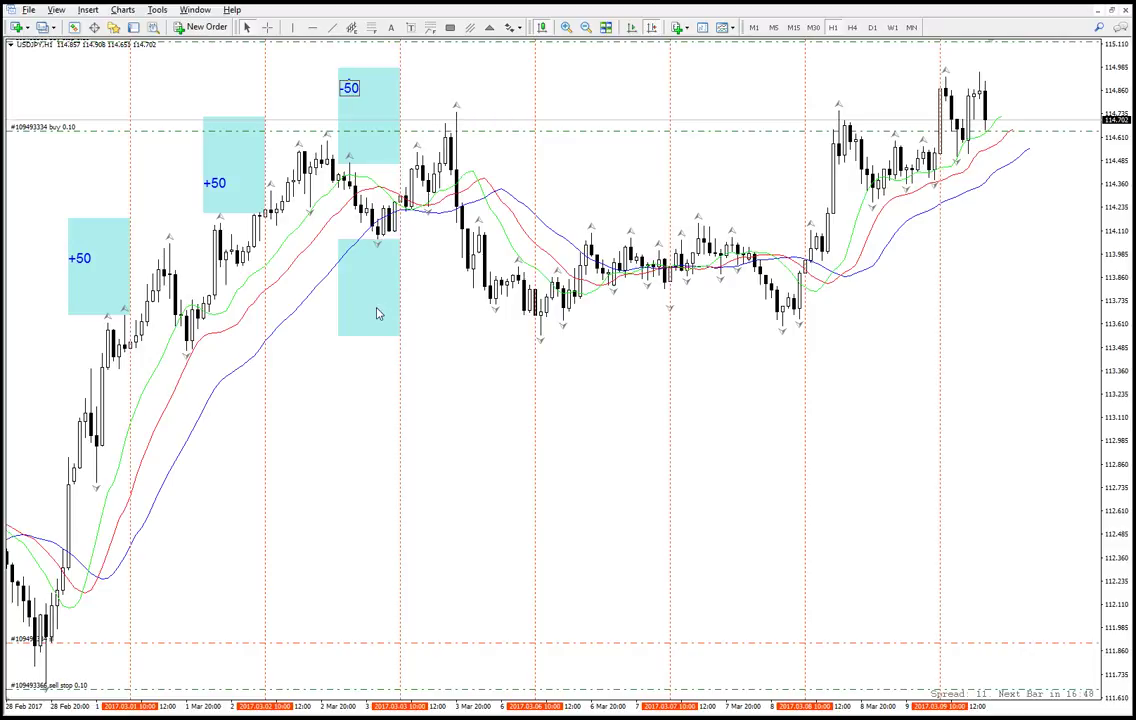
- Check the lower 3 March box's bottom level against the following lows with the crosshair and label the box with a copied -50
middle_click(420, 338)
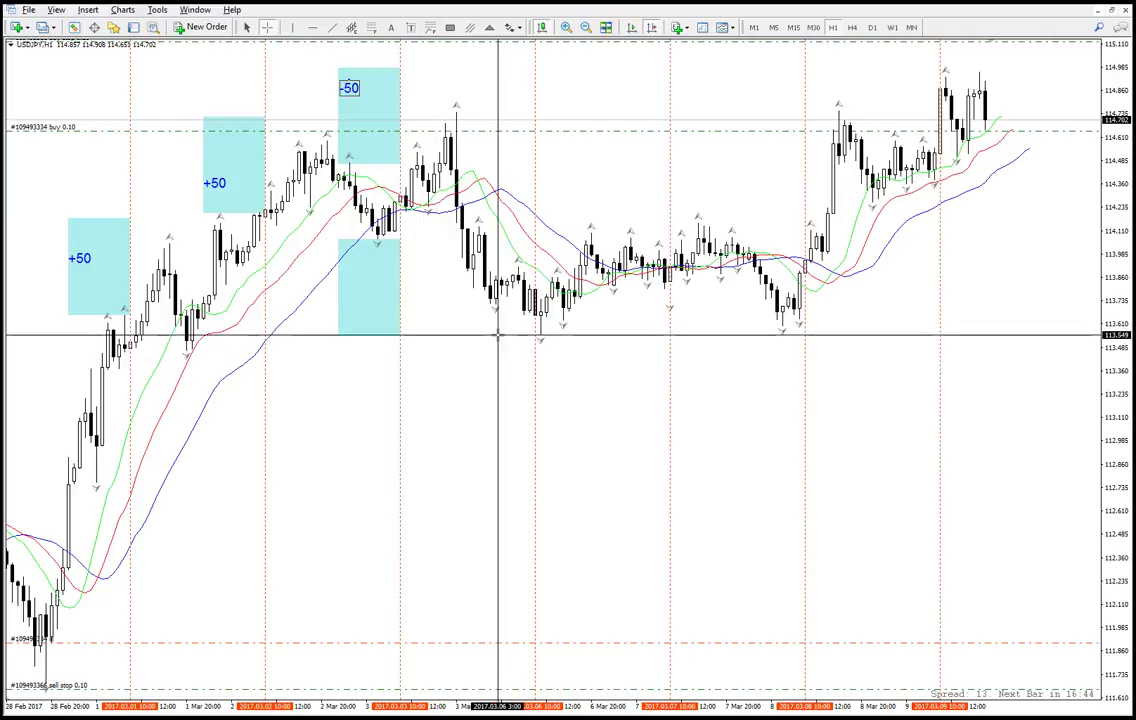
left_click(387, 106)
left_click_drag(355, 90, 358, 318)
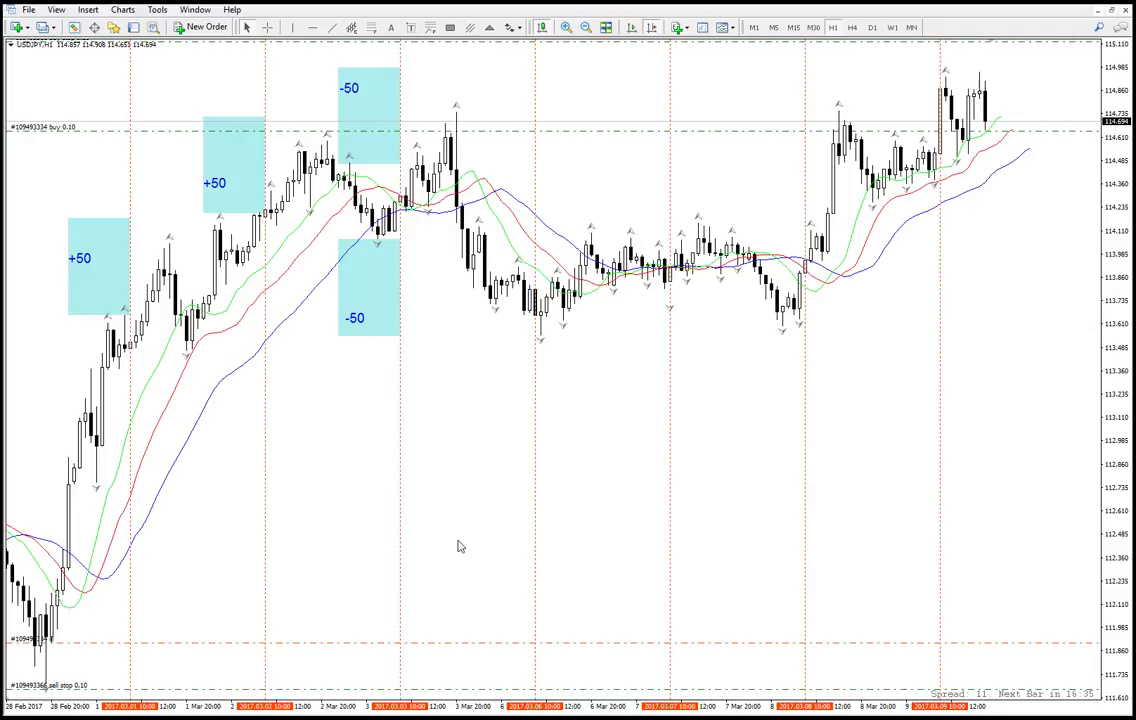
- Switch to Excel and enter -100 as the JPY result for 3 March
key("alt+Tab")
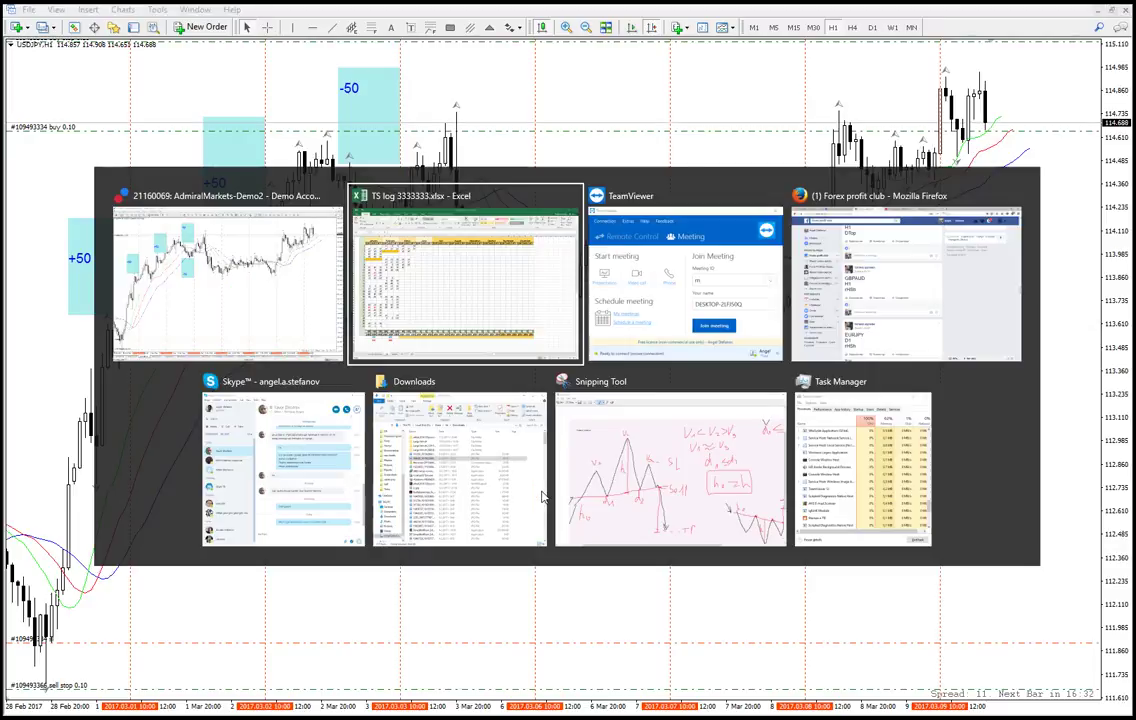
left_click(409, 283)
type("-")
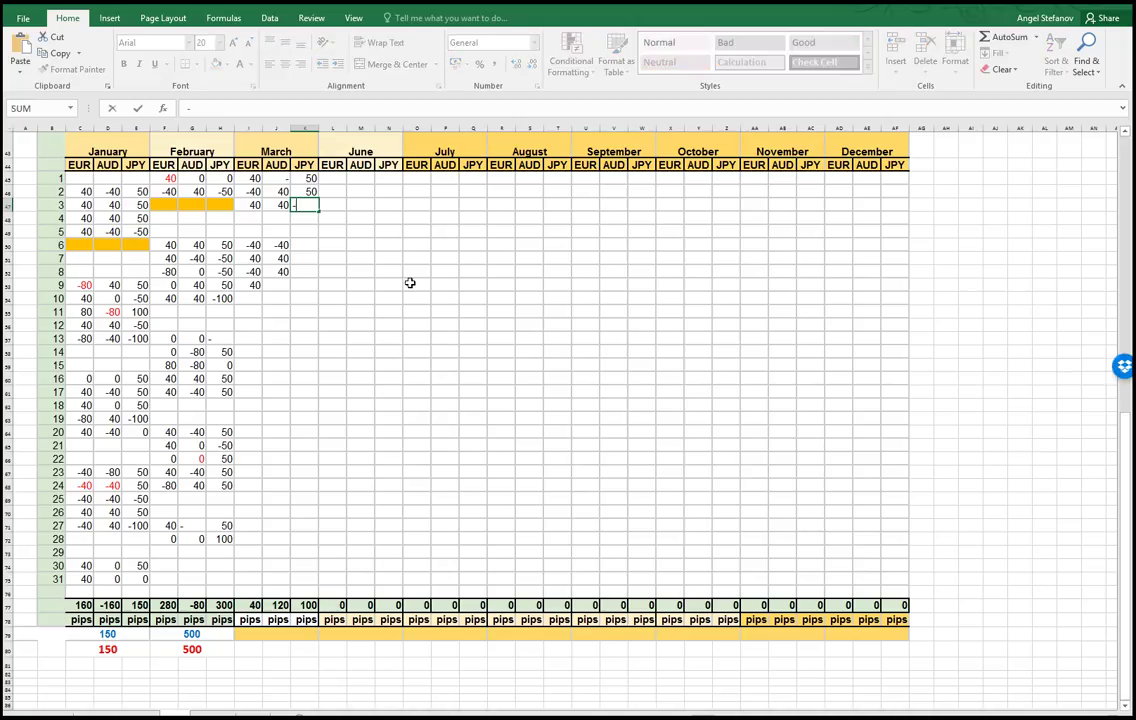
type("100")
key("Return")
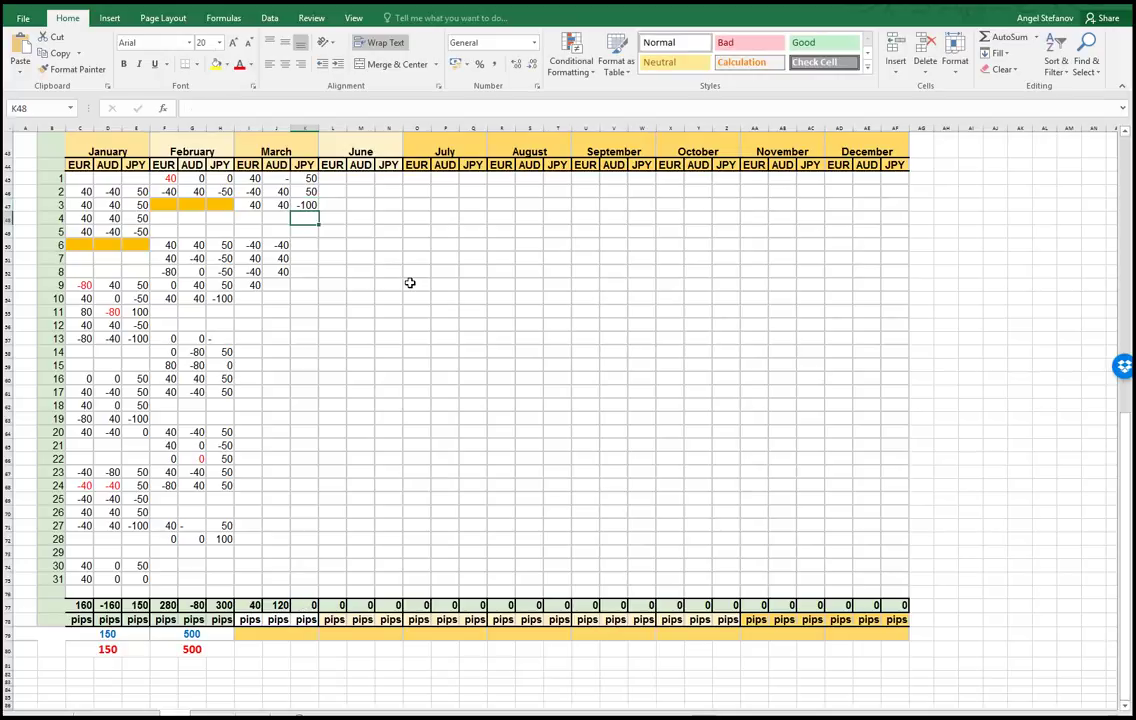
- Switch to the USDJPY chart and copy the lower 3 March box to 6 March above the candles
key("alt+Tab")
left_click(373, 281)
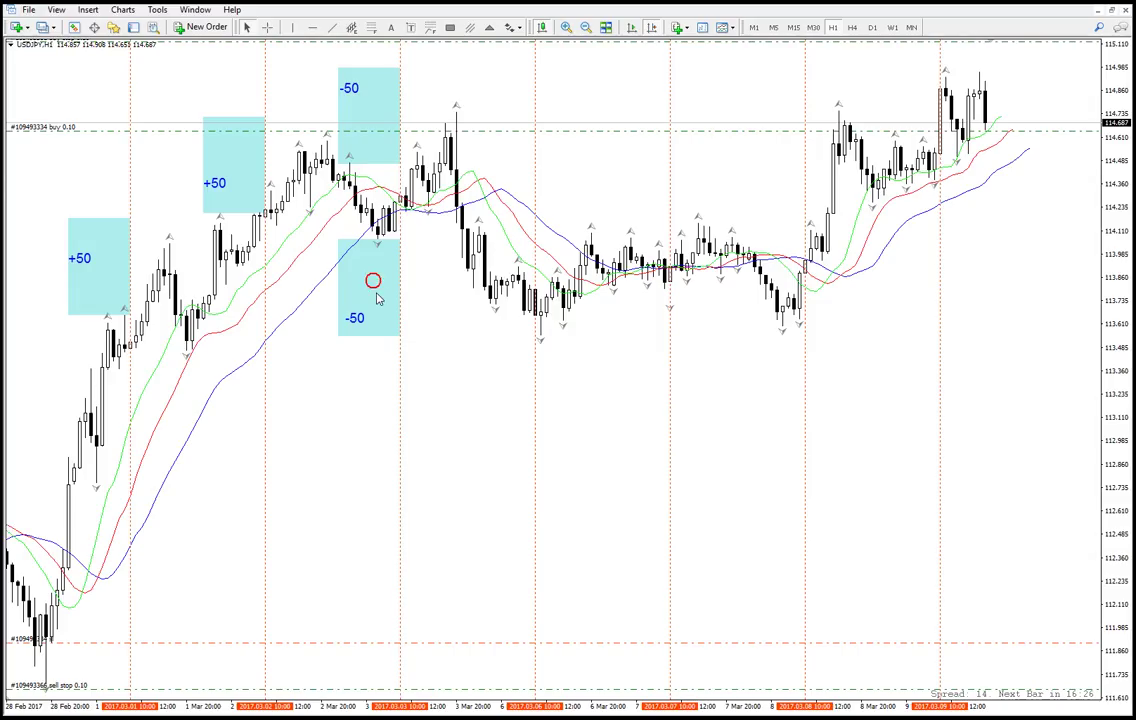
double_click(367, 280)
left_click_drag(370, 300, 503, 184)
middle_click(527, 203)
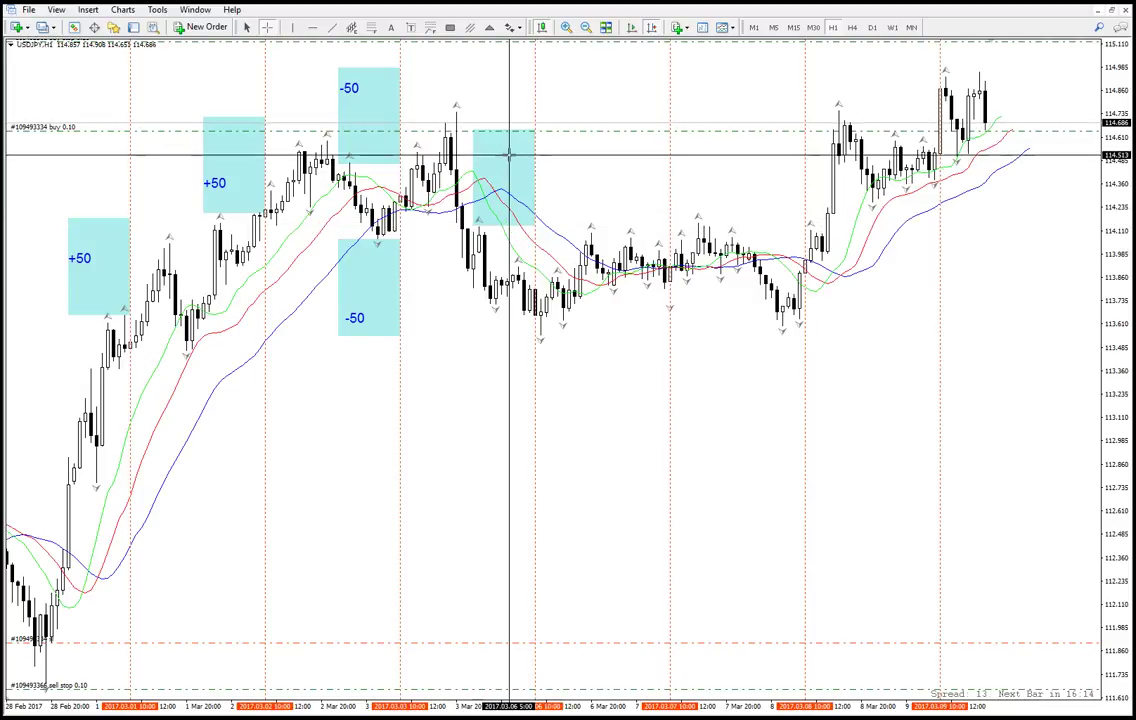
- Move the 6 March box below the swing low and label it with a copy of the -50 text from 3 March
left_click(494, 183)
left_click_drag(507, 175, 504, 363)
middle_click(495, 237)
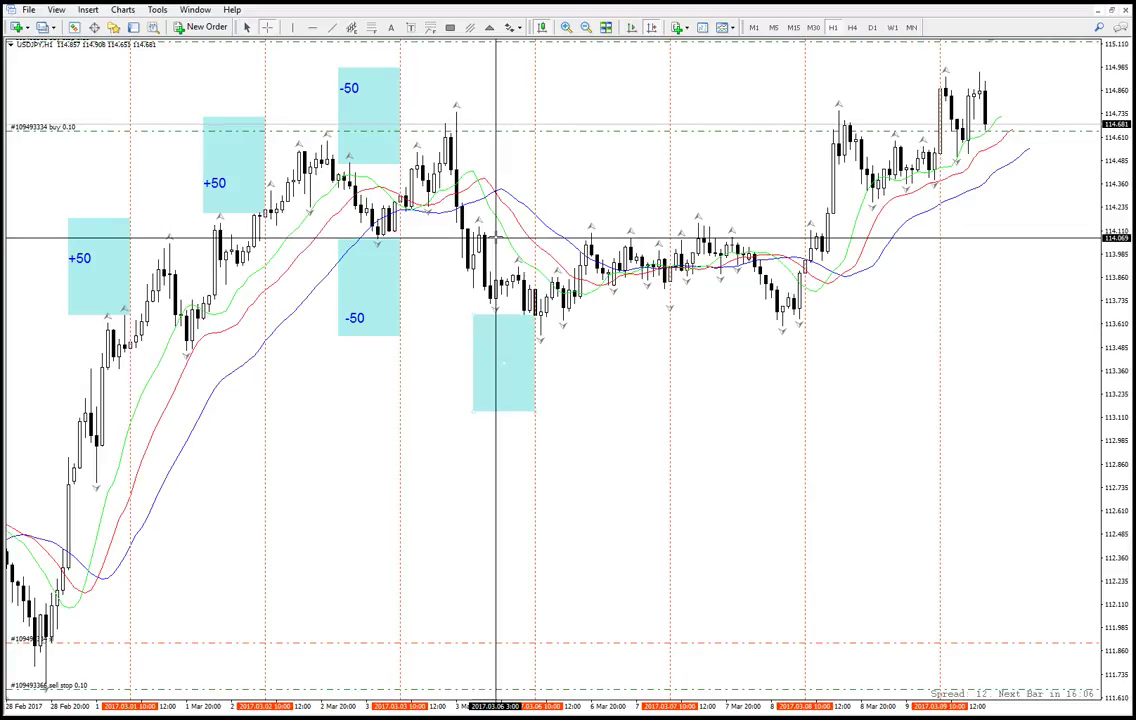
left_click_drag(500, 228, 775, 325)
double_click(355, 317)
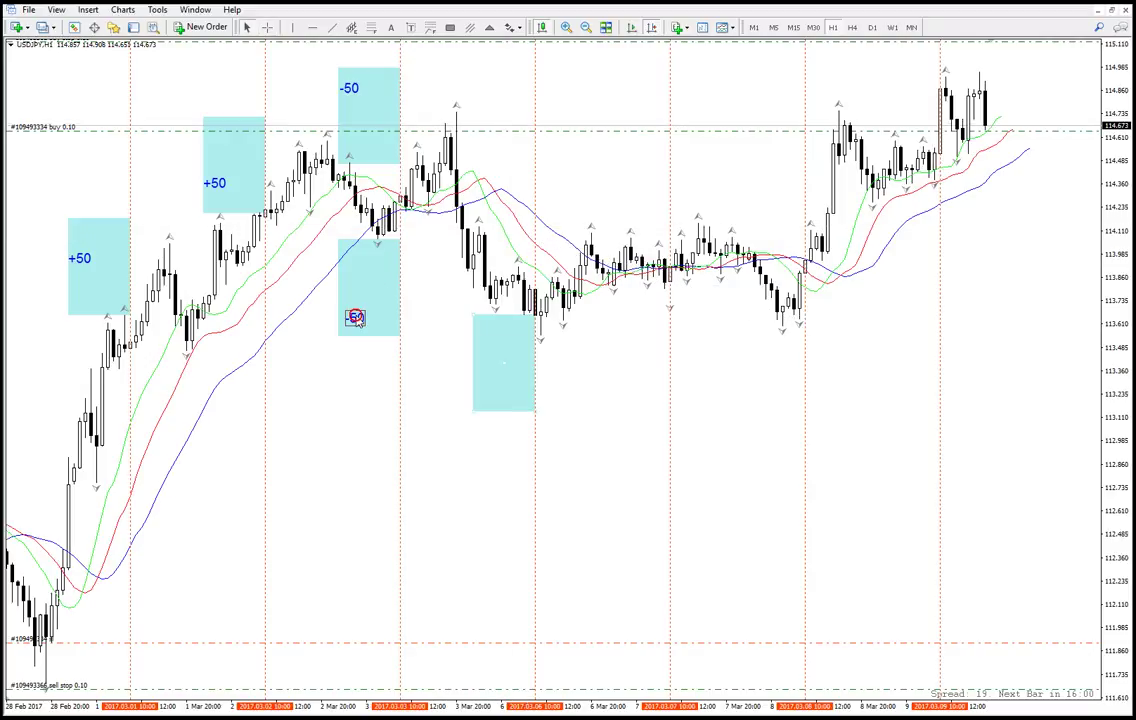
left_click_drag(355, 317, 492, 391, "ctrl")
- Switch to Excel and enter -50 as the JPY result for 6 March
key("alt+Tab")
left_click(298, 234)
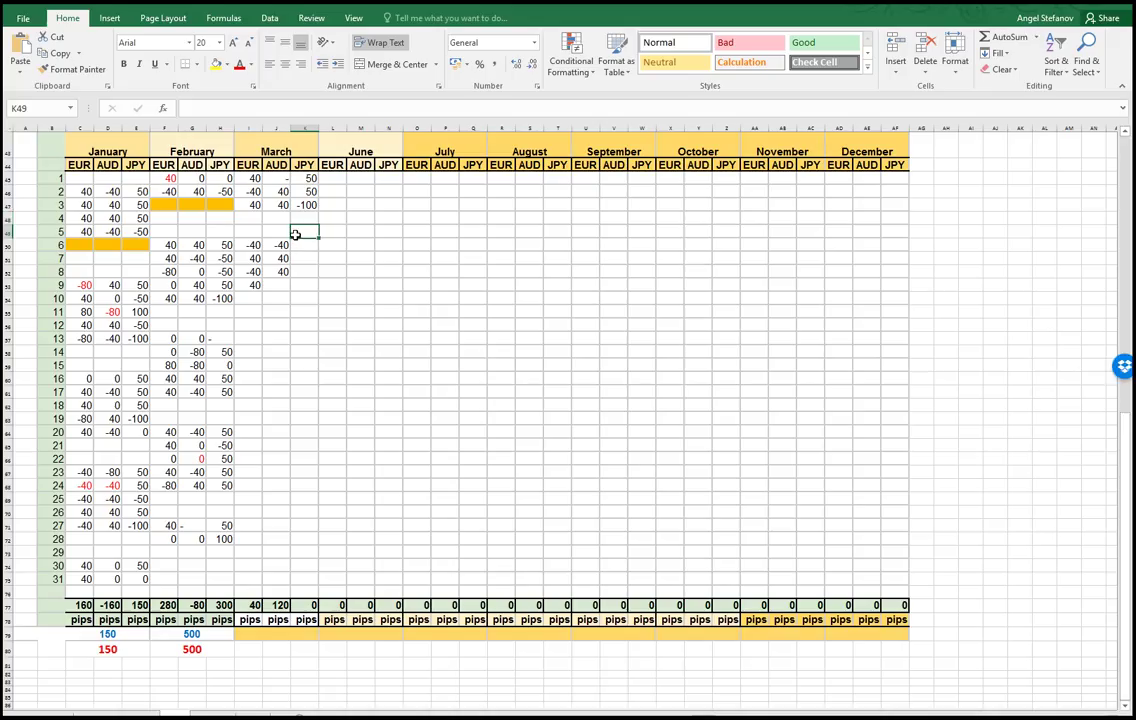
left_click(299, 244)
type("-")
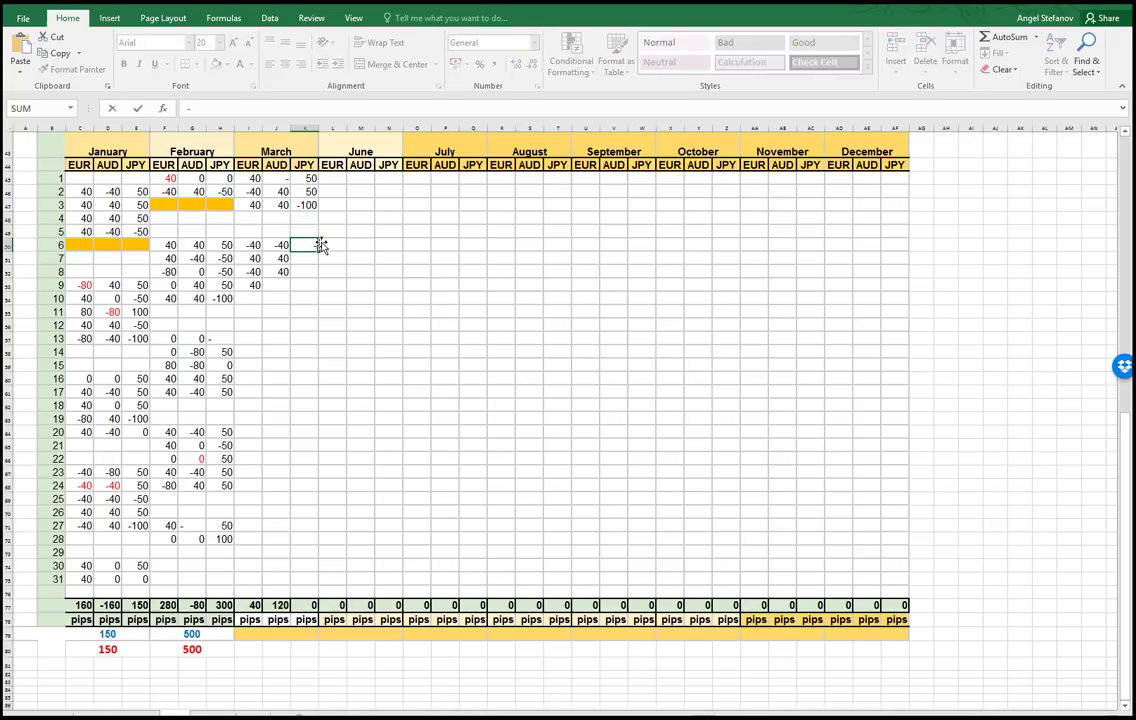
type("50")
key("Return")
- On the USDJPY chart, copy the 6 March box to 7 March below the swing low and duplicate it above the swing high
key("alt+Tab")
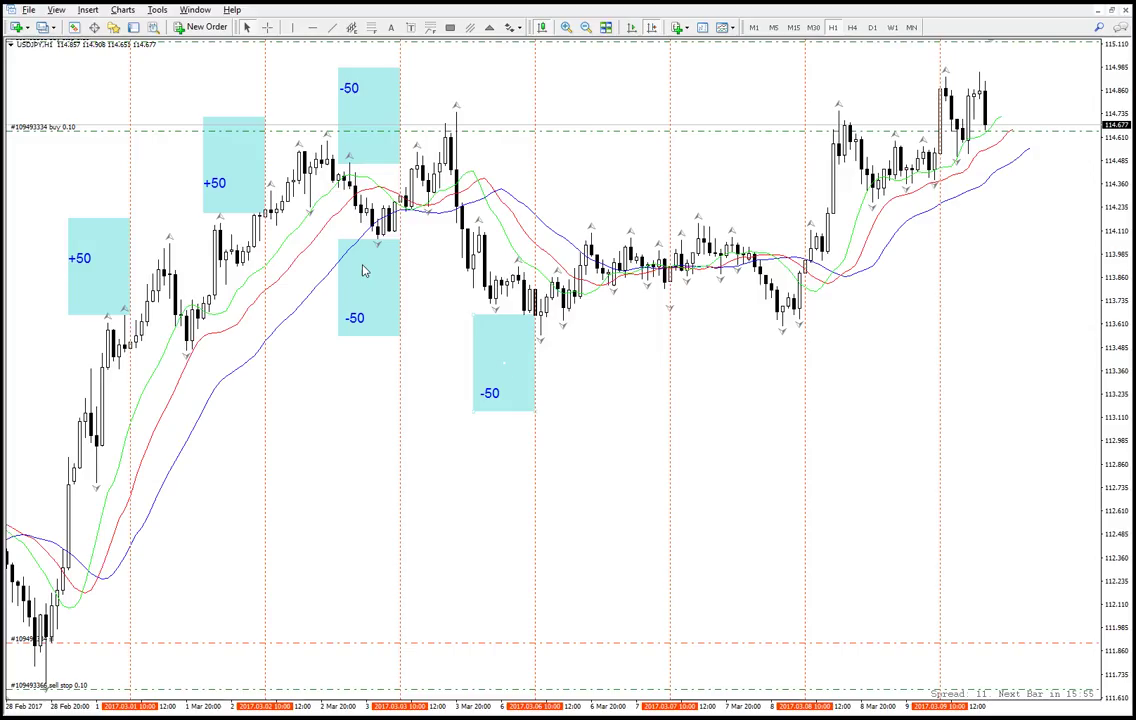
left_click_drag(503, 370, 636, 339)
double_click(505, 392)
left_click_drag(505, 392, 641, 195)
double_click(627, 347)
double_click(641, 346)
- Check the 7 March levels with the crosshair and label the lower box -50 and the upper box +50
middle_click(650, 240)
left_click_drag(650, 240, 788, 325)
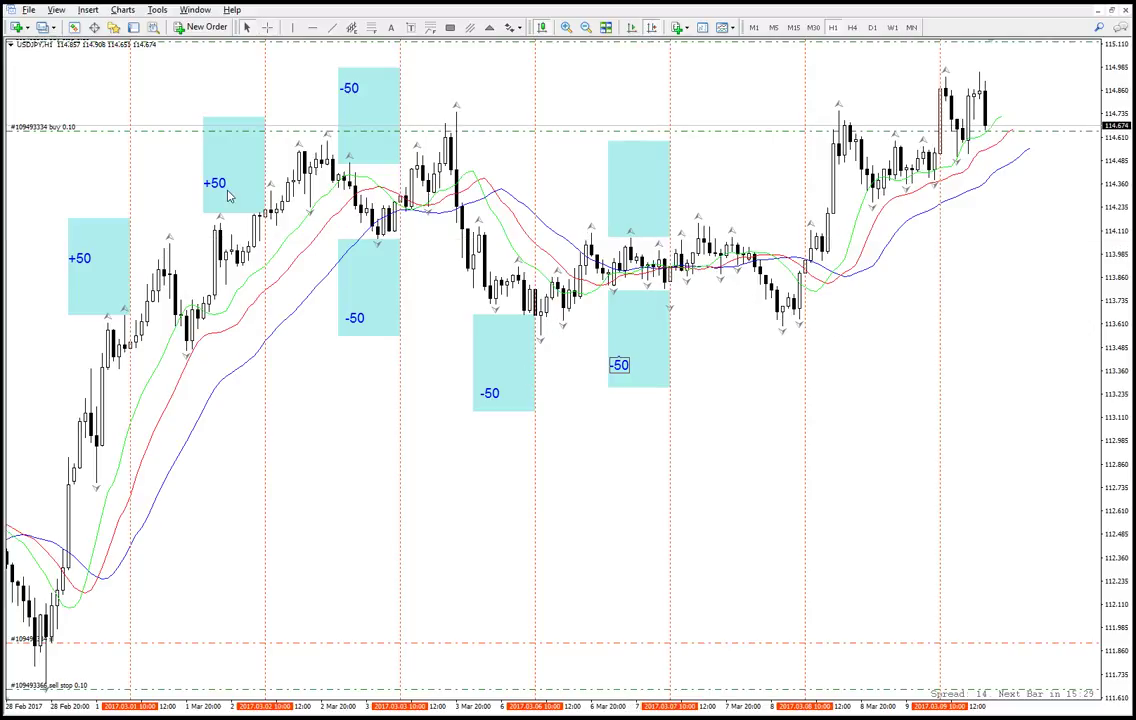
left_click_drag(218, 190, 630, 188)
- Switch to Excel and enter 0 as the JPY result for 7 March
key("alt+Tab")
type("0")
key("Return")
- On the USDJPY chart, copy the lower 7 March box to 8 March above the swing high and label it with a copied +50
key("alt+Tab")
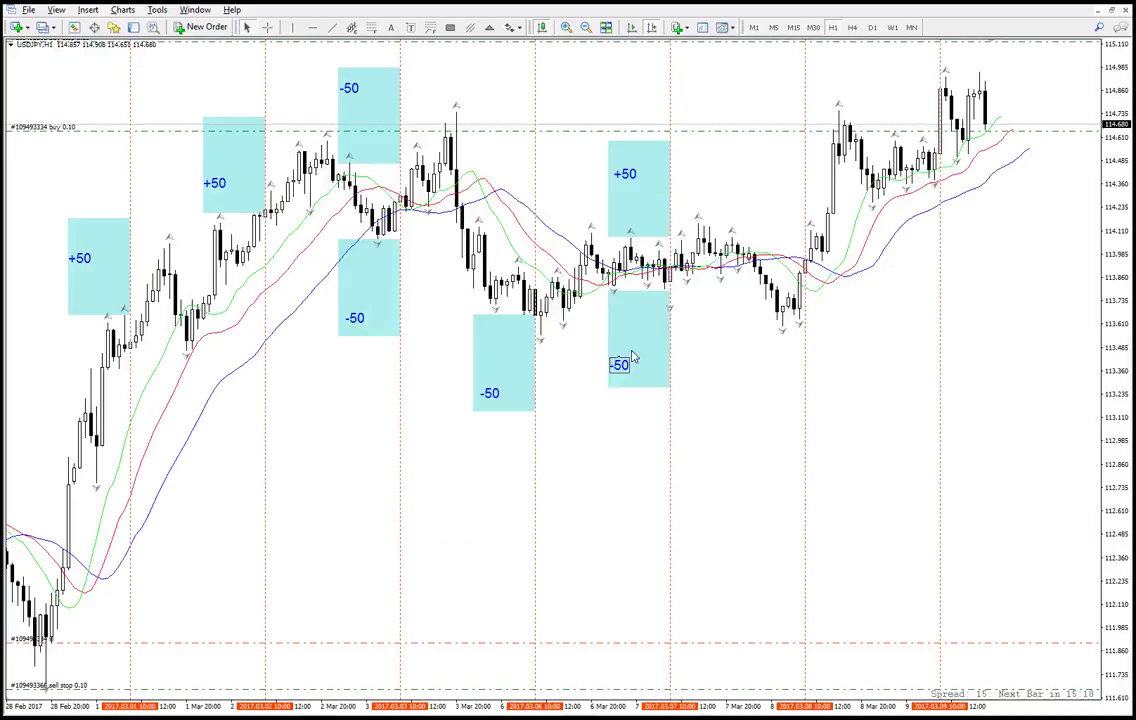
left_click(642, 349)
left_click_drag(637, 340, 771, 205)
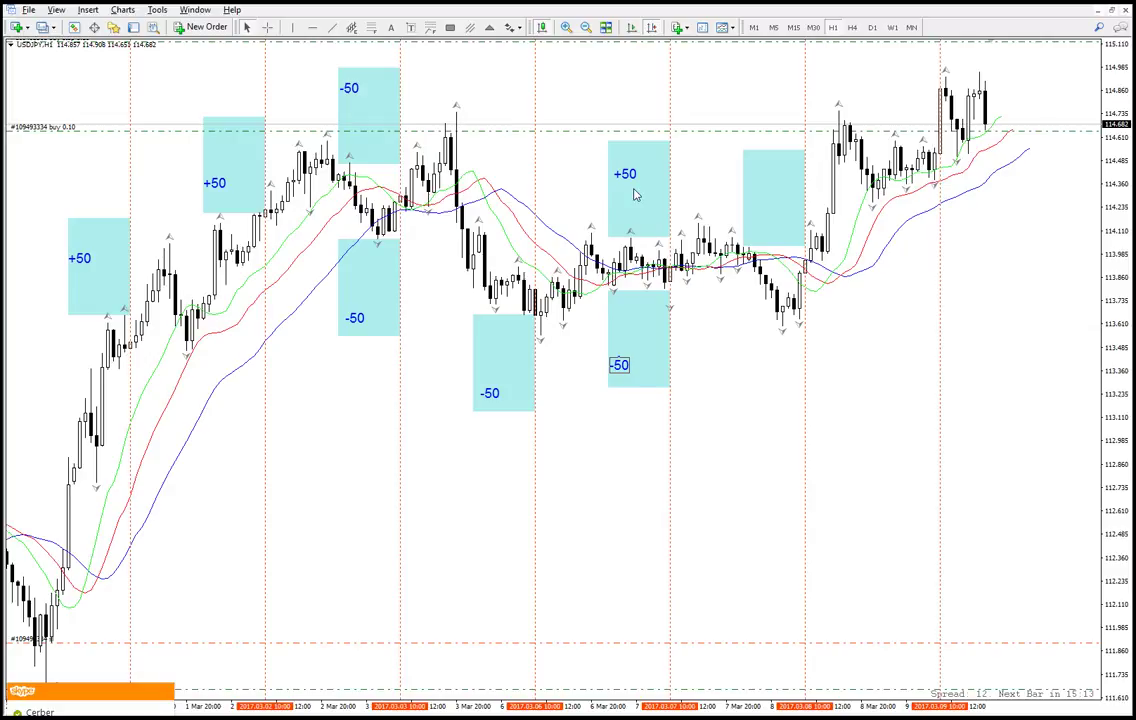
left_click_drag(626, 180, 762, 184)
- Switch to Excel and enter 50 as the JPY result for 8 March
key("alt+Tab")
type("50")
key("Return")
- On the USDJPY chart, copy the 8 March box to 9 March above the swing high
key("alt+Tab")
left_click_drag(773, 211, 912, 100)
left_click_drag(934, 292, 923, 302)
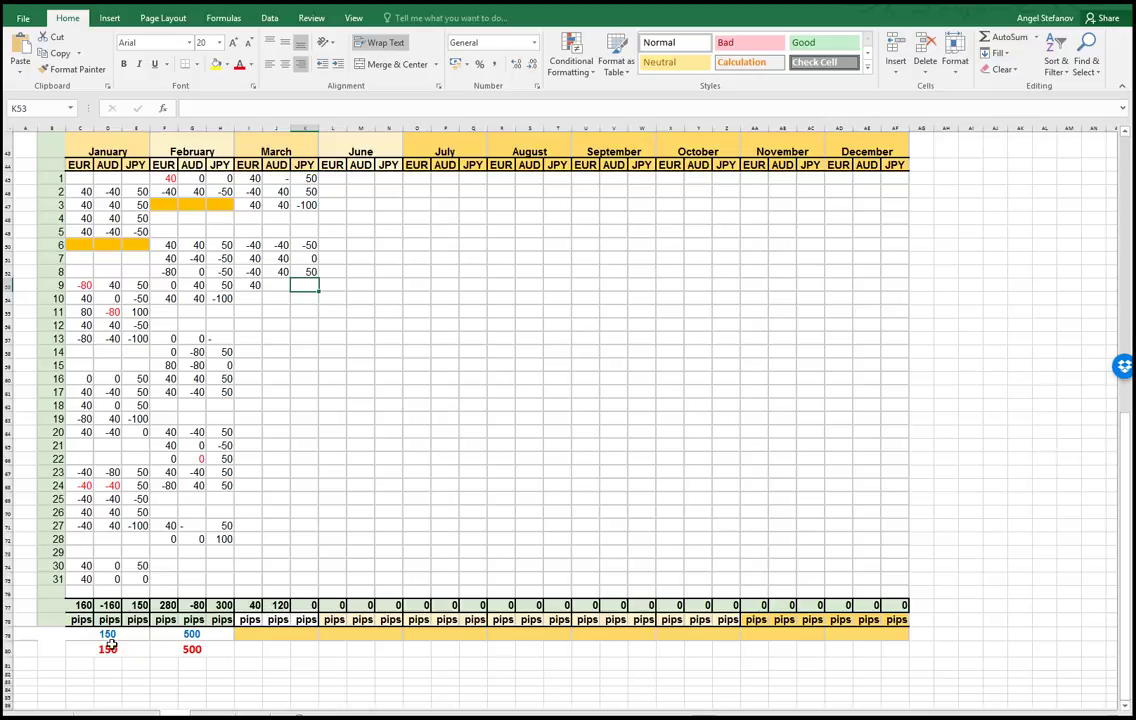
- In Excel, copy February's two monthly total cells under the March columns, starting at I79
left_click(190, 649)
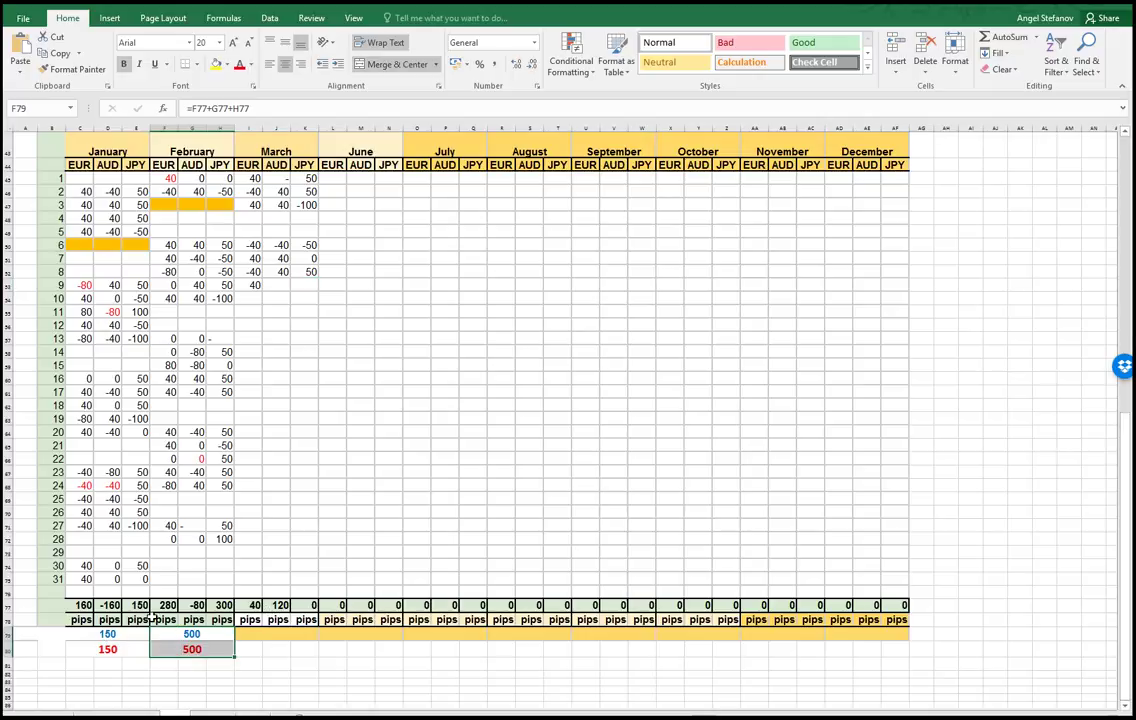
left_click(289, 634)
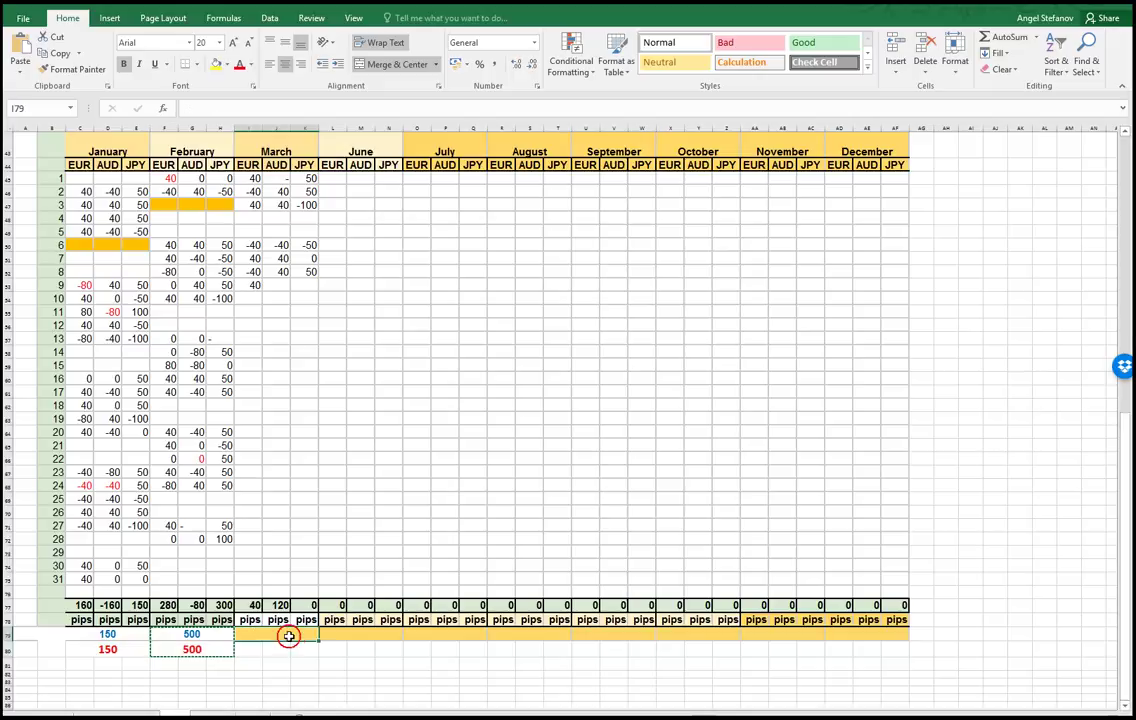
key("ctrl+v")
left_click(299, 672)
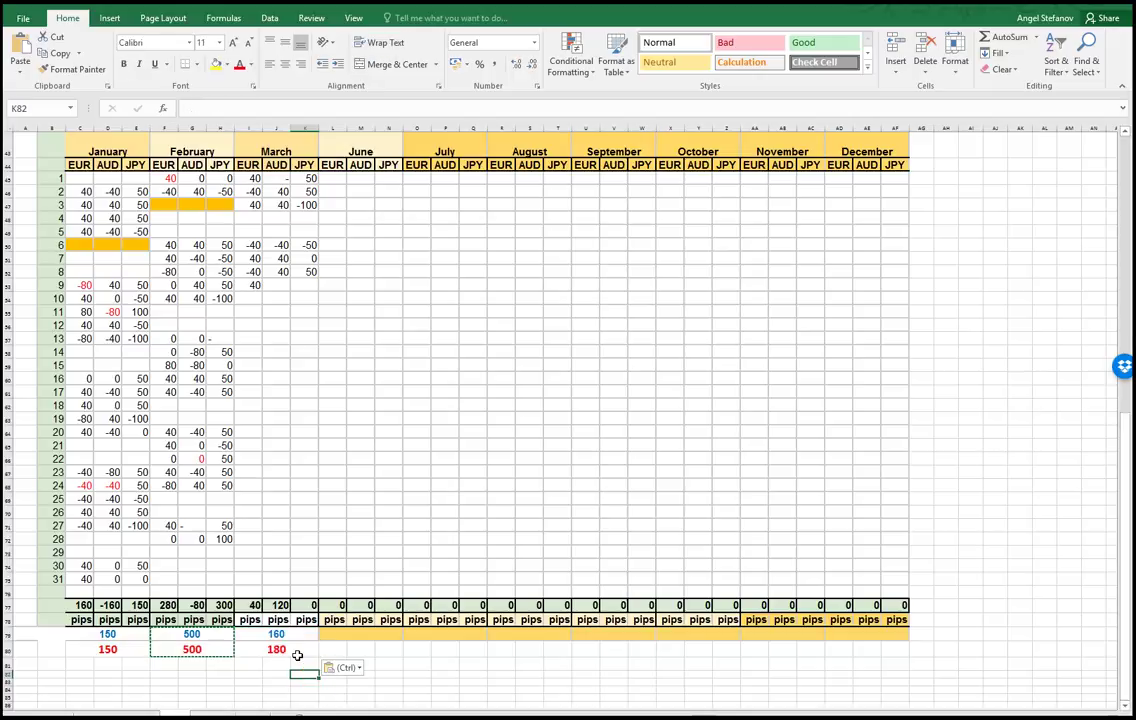
- Replace the formula in March's lower total cell I80 with =I79
left_click(297, 654)
double_click(287, 649)
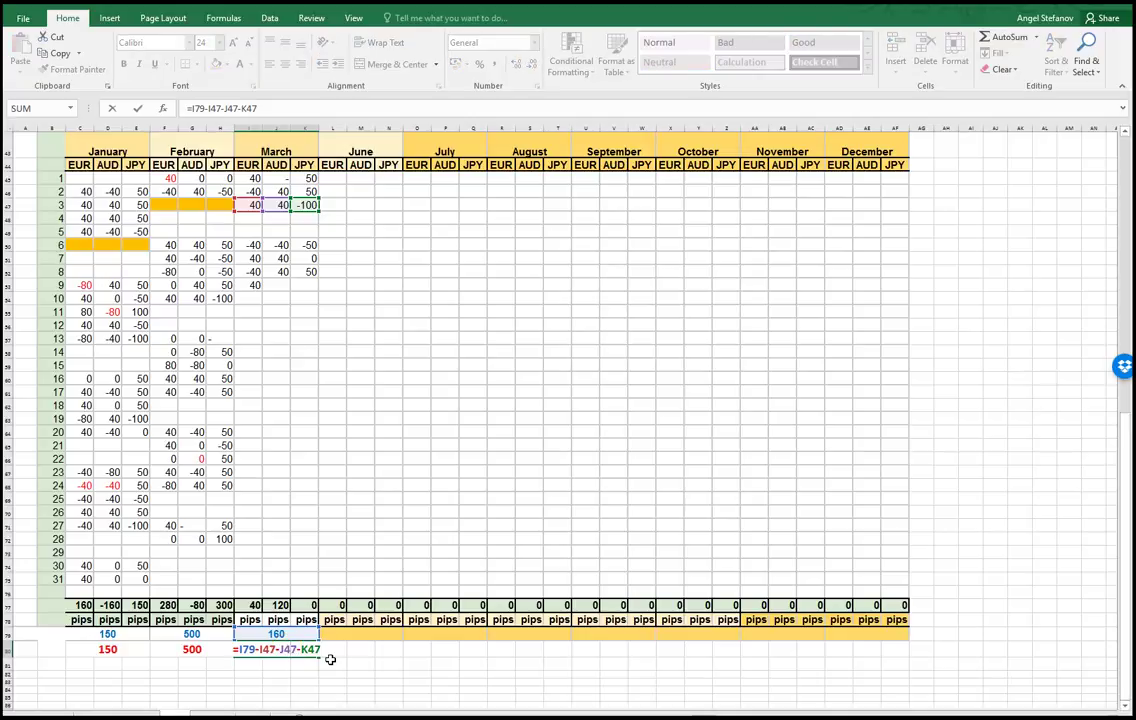
type("+")
key("Escape")
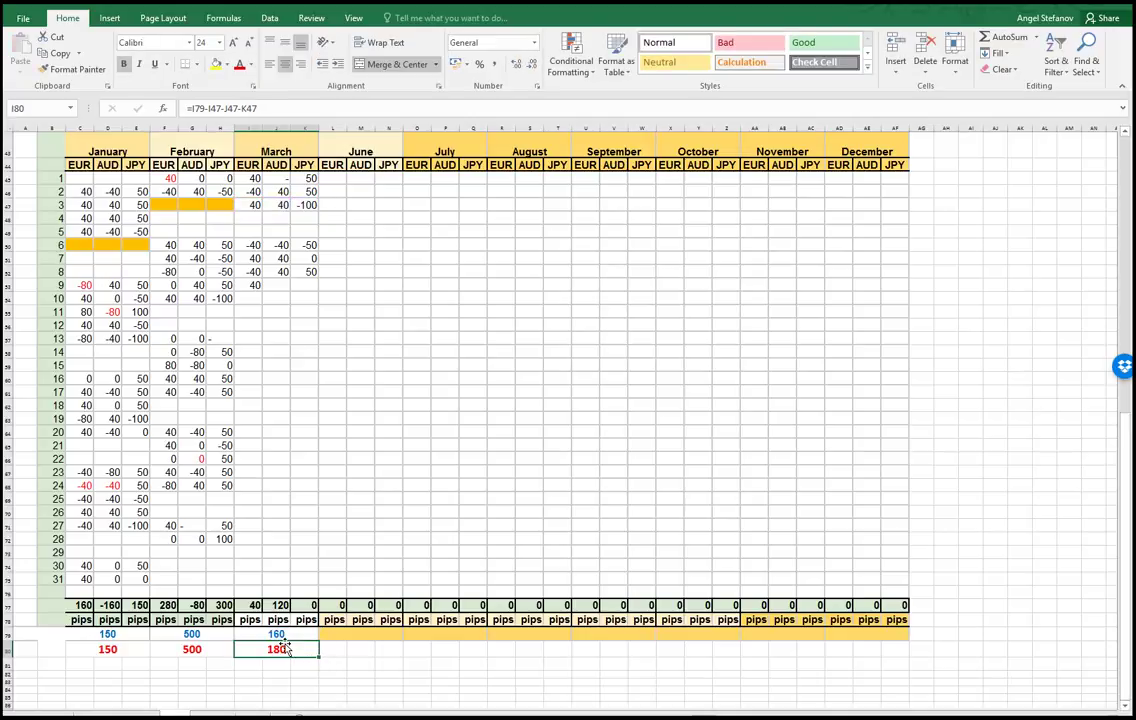
type("=I79")
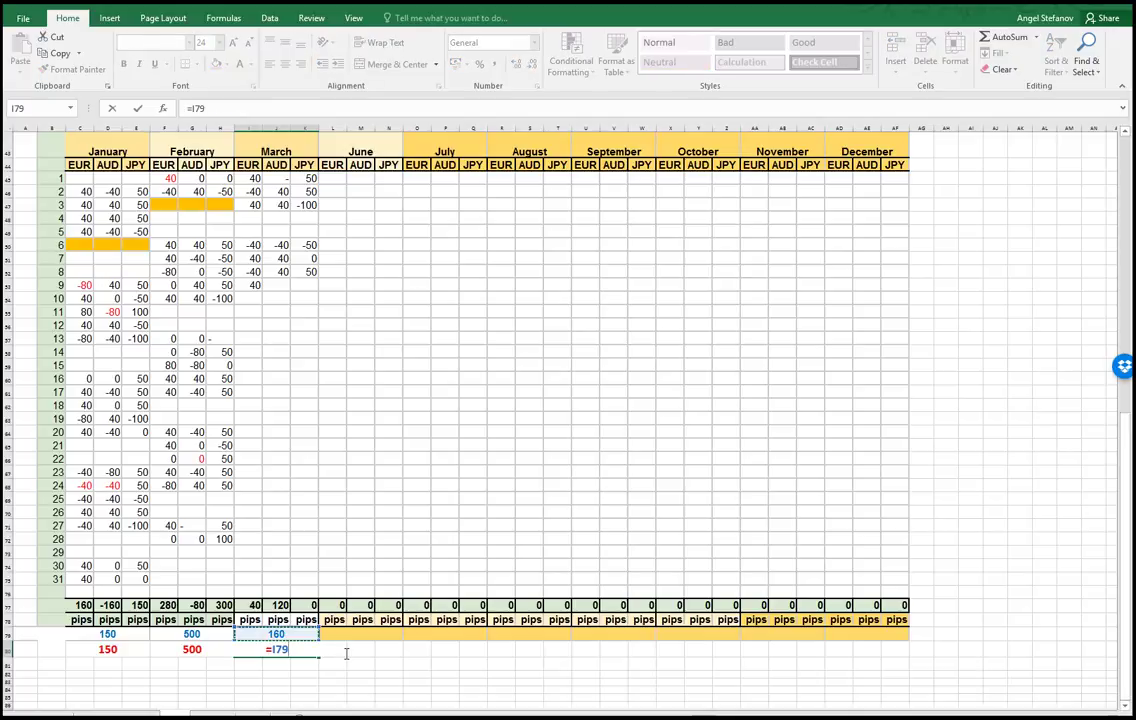
key("Return")
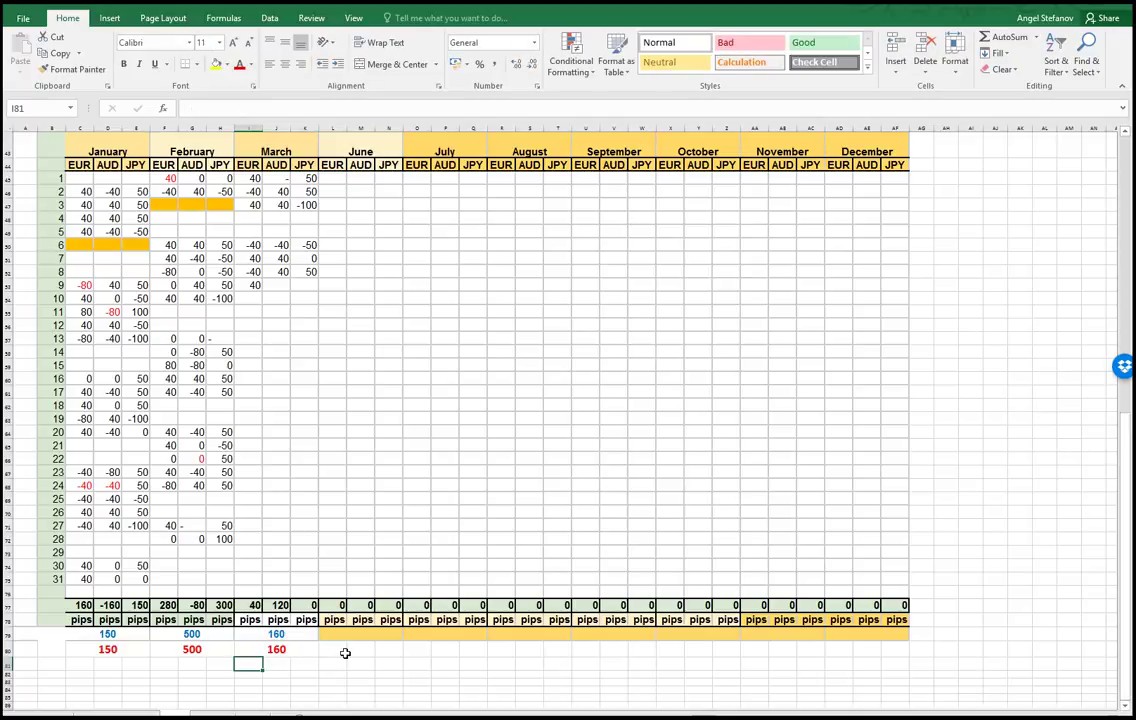
left_click(302, 663)
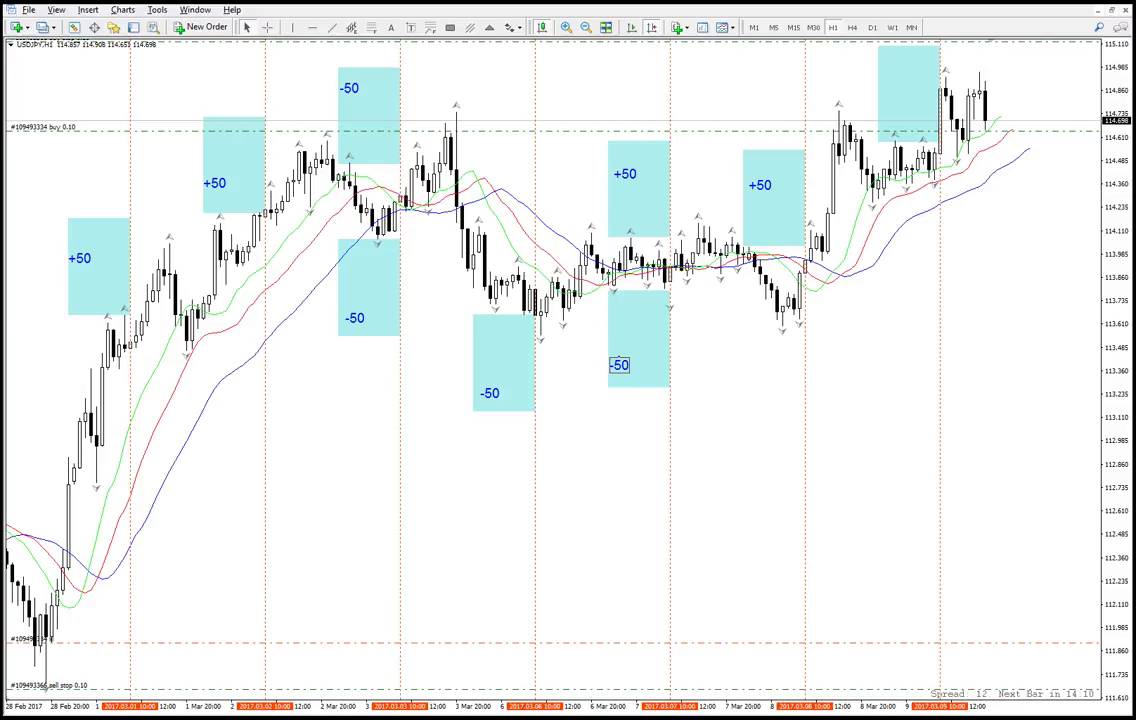
- Load the Chaos Fibo Aligator chart profile in MetaTrader and copy the EURUSD vertical line from 2 March to 9 March 12:00
left_click(672, 716)
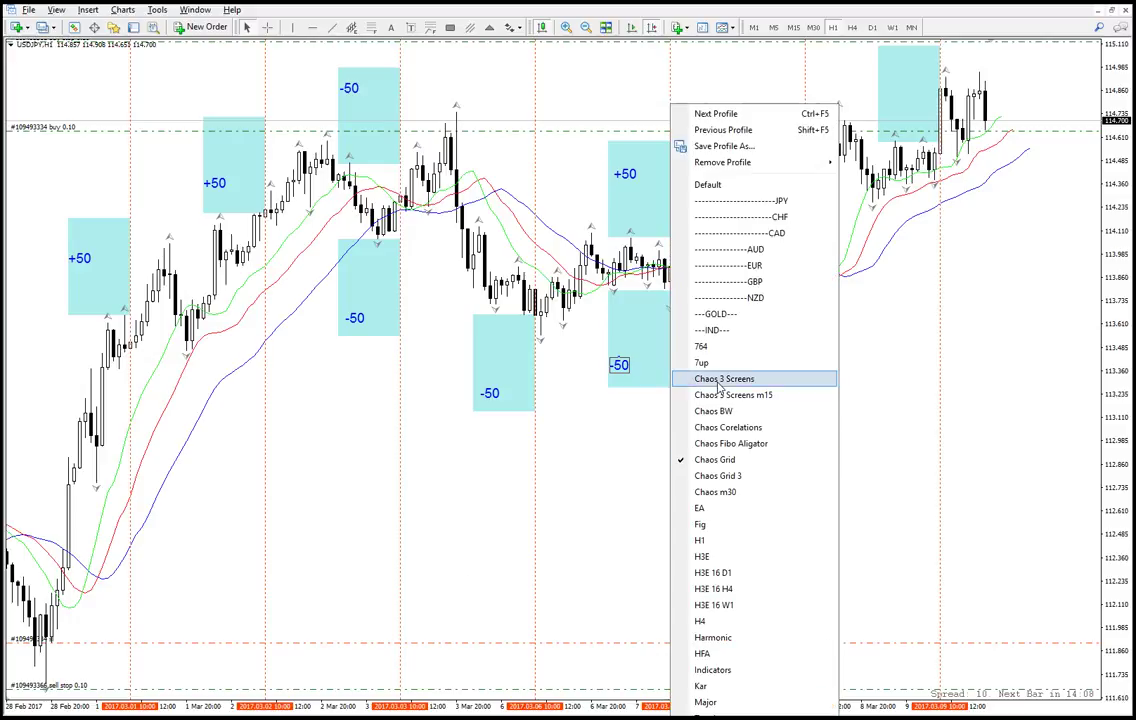
left_click(729, 445)
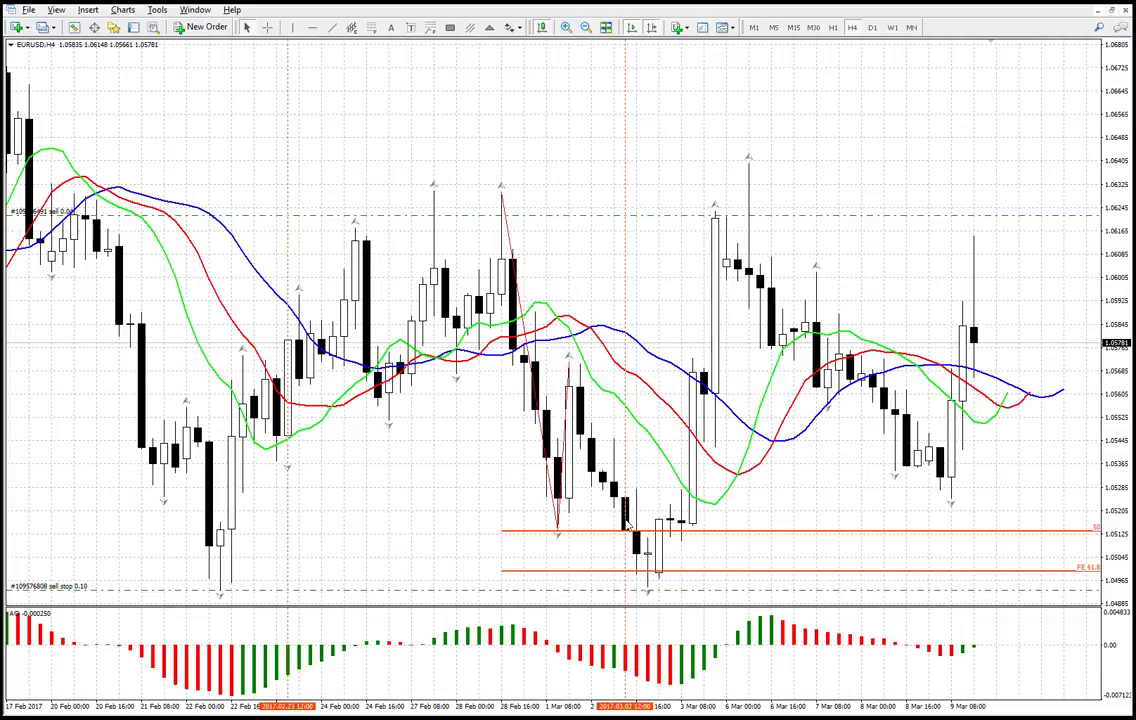
double_click(626, 276)
left_click_drag(626, 276, 962, 347)
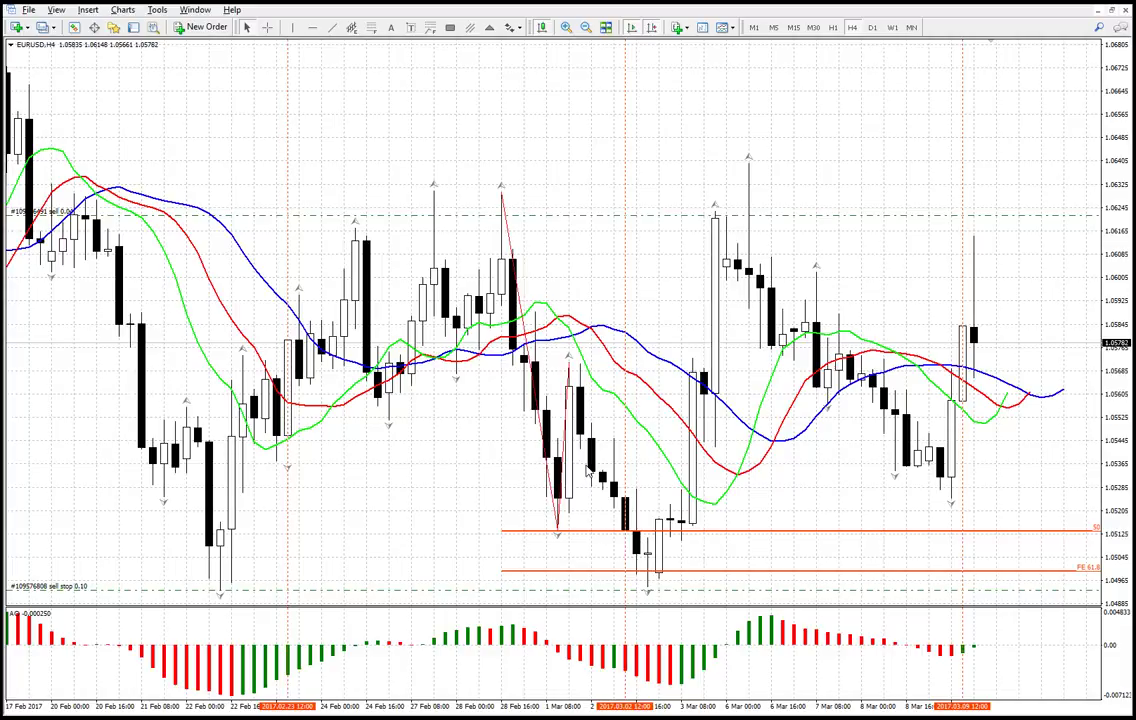
- Measure the EURUSD distance from the 50 expansion level area up to the 1 March swing high with the crosshair
middle_click(596, 525)
left_click_drag(591, 540, 573, 358)
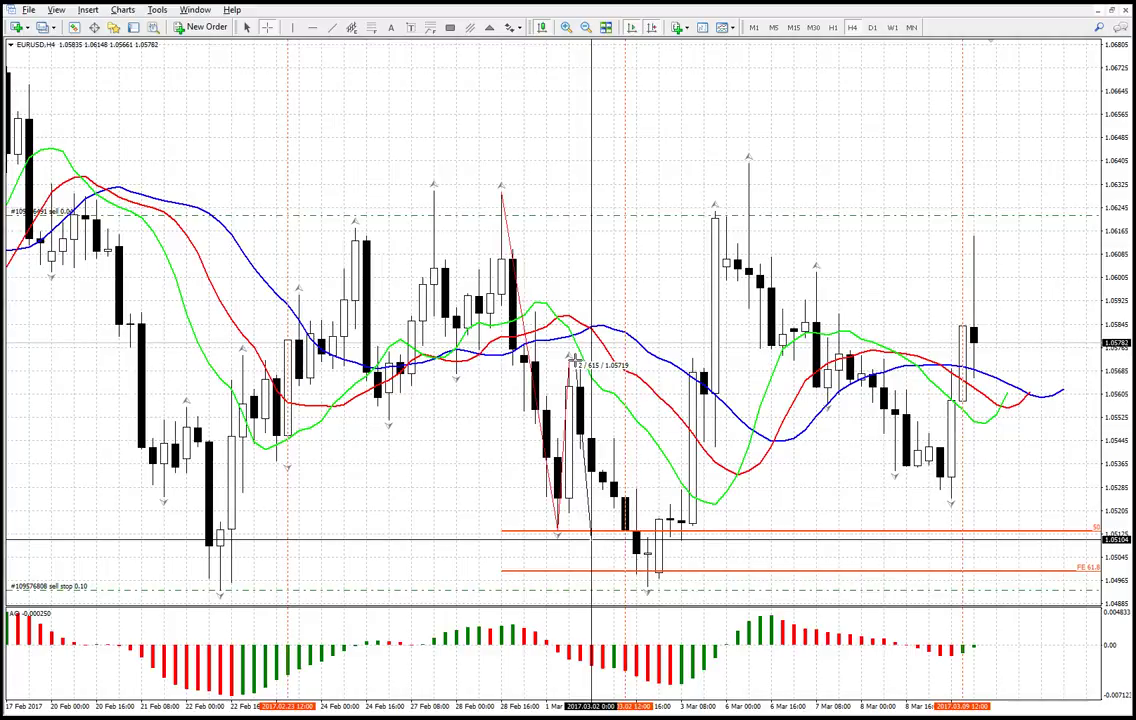
left_click_drag(575, 360, 575, 360)
- Switch to Excel and enter =-5*100 in cell C47 as the EUR result
key("alt+Tab")
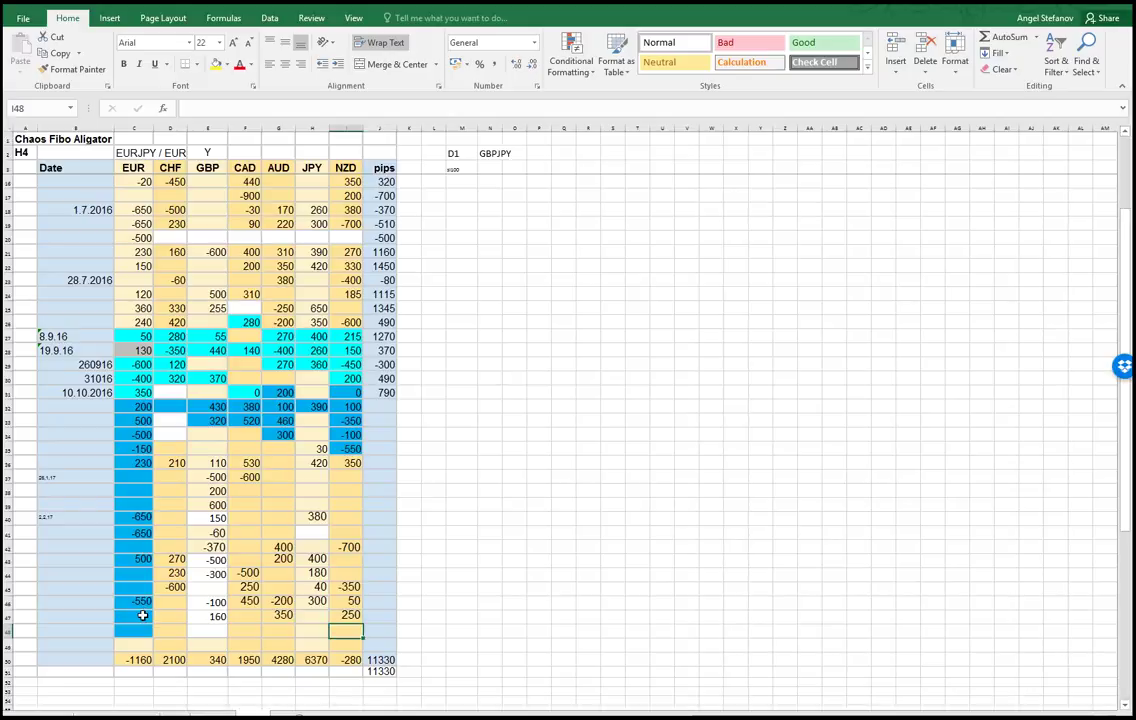
left_click(144, 615)
type("=")
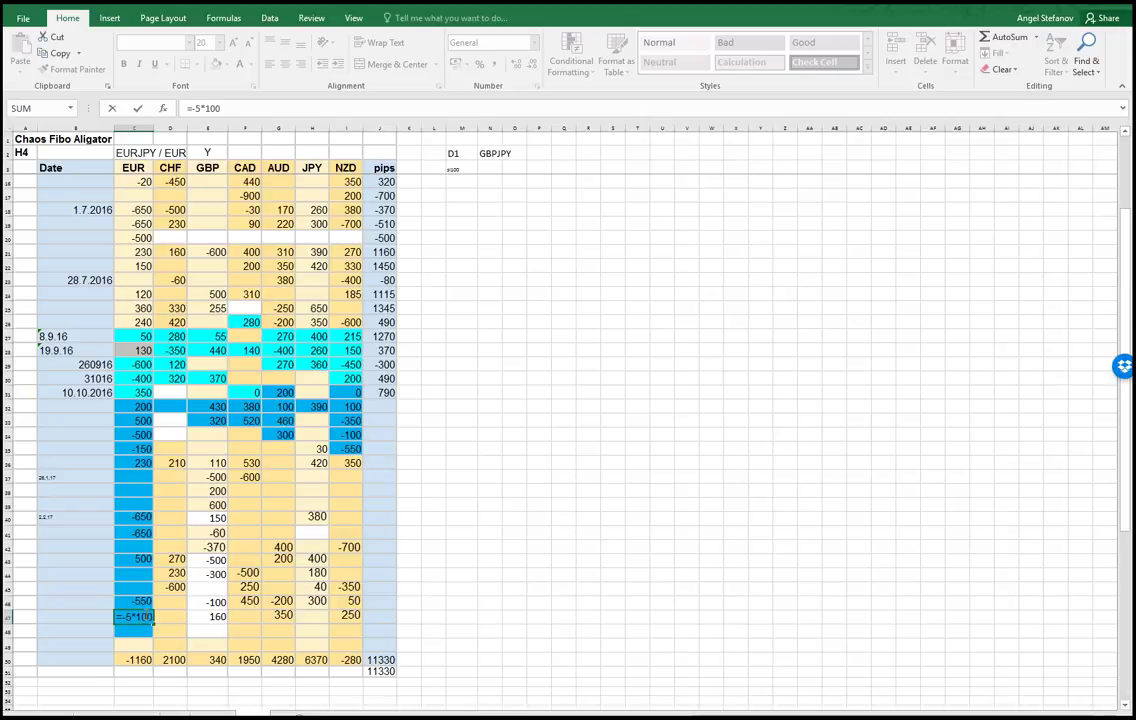
type("-5*100")
key("Return")
- On the EURUSD chart, move the Fibonacci expansion onto the 6 March high, the 9 March low and the latest candle's high
key("alt+Tab")
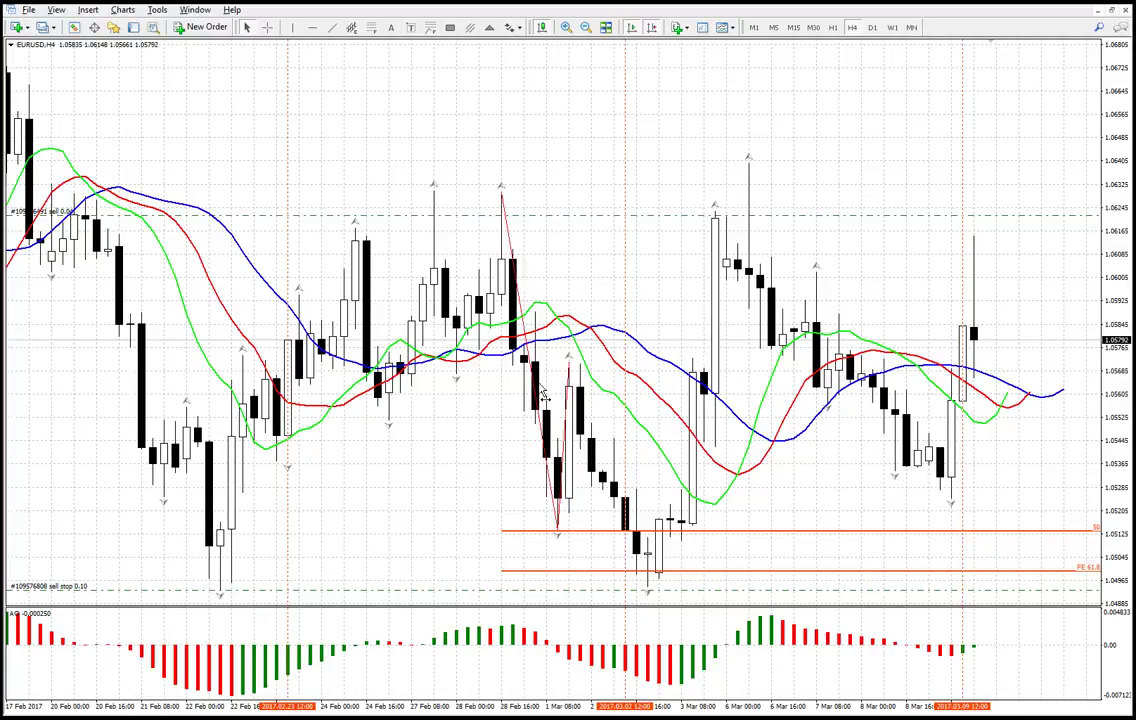
left_click_drag(545, 445, 850, 354)
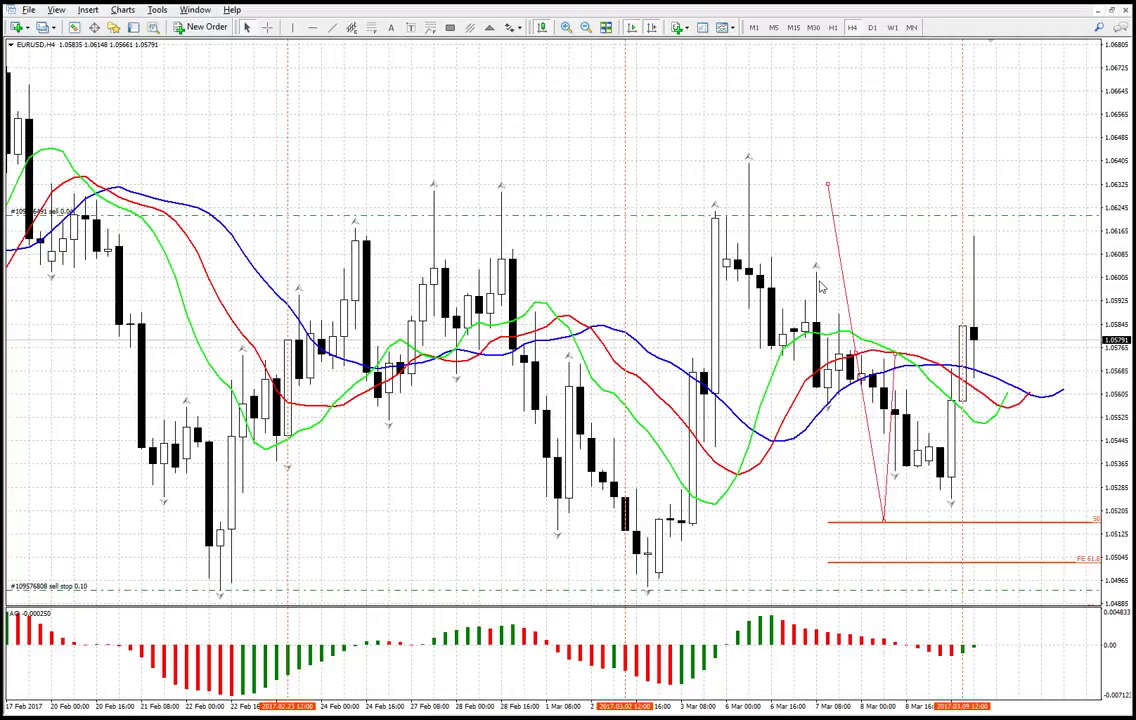
left_click_drag(827, 185, 749, 159)
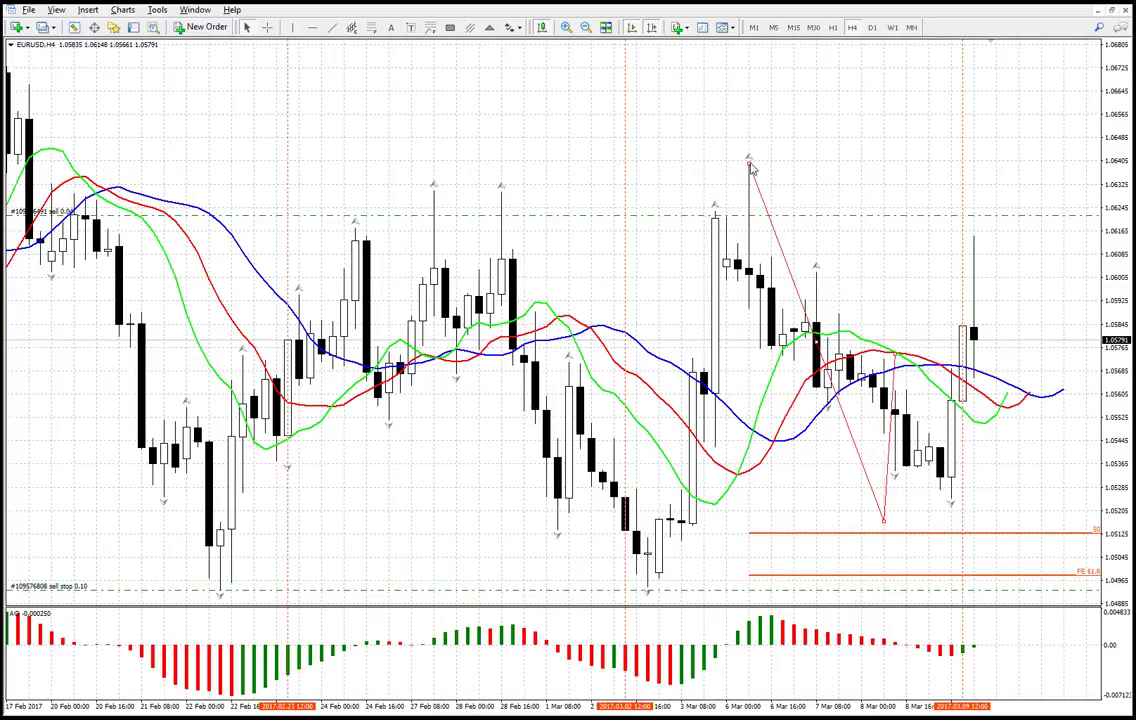
left_click_drag(883, 520, 951, 499)
left_click_drag(886, 361, 973, 236)
left_click(817, 268)
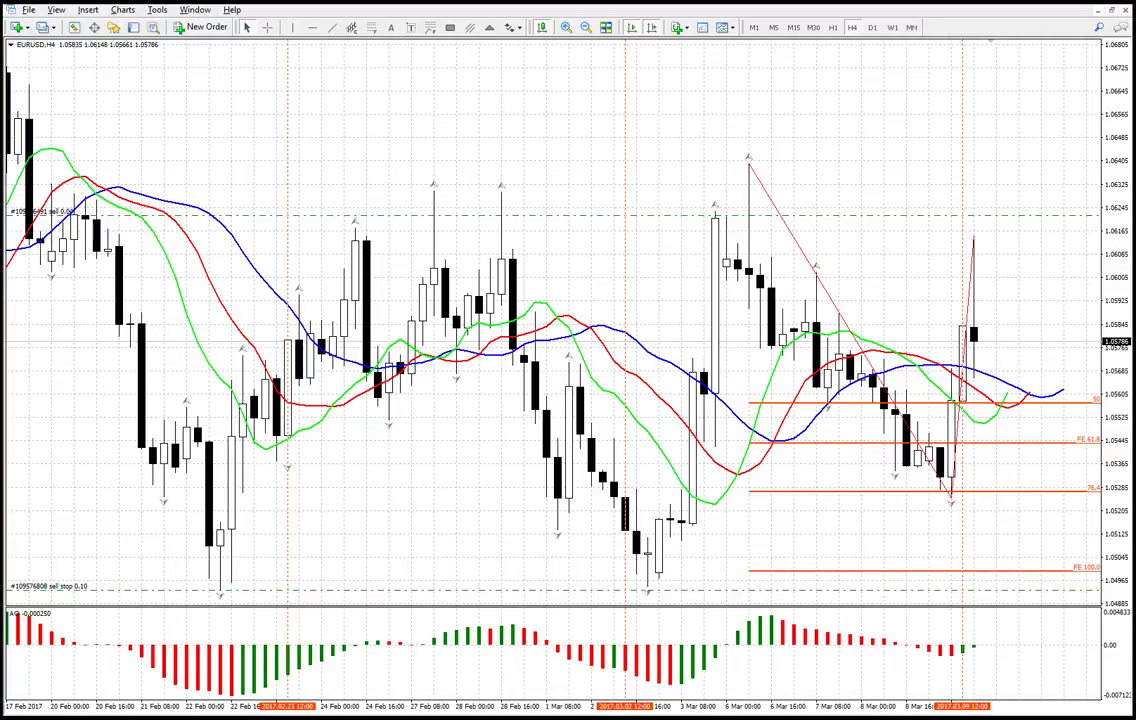
- Switch to Excel and review the EUR and AUD column totals on the Chaos Fibo Aligator sheet
key("alt+Tab")
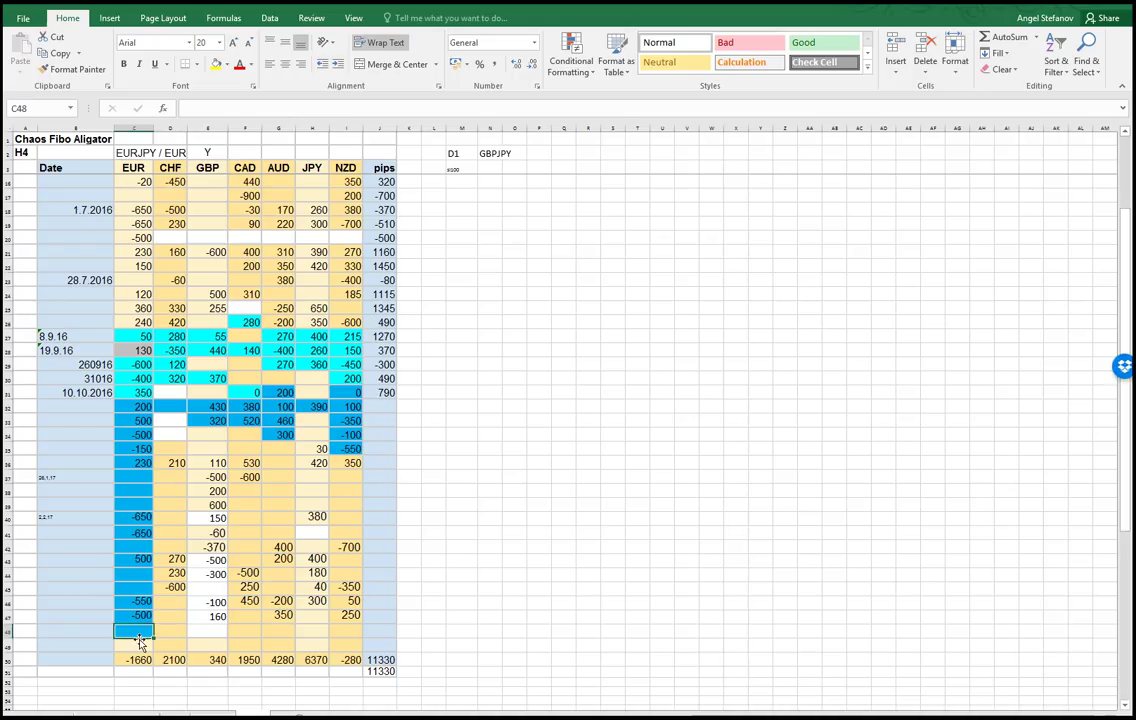
left_click(137, 660)
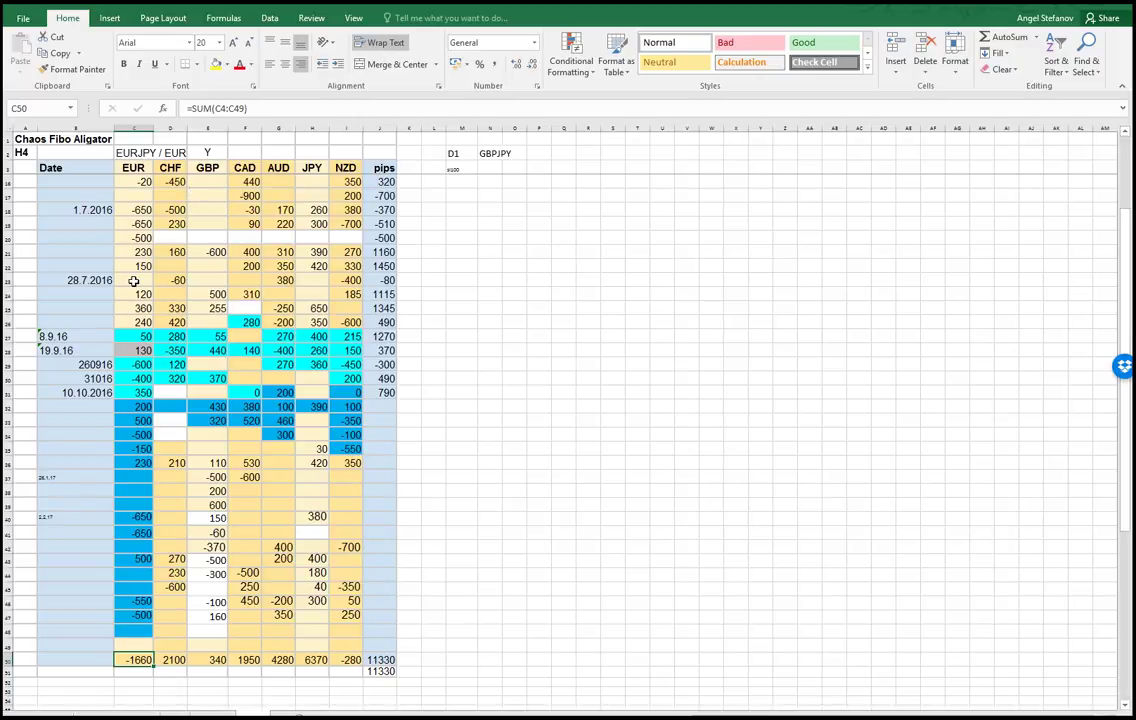
left_click(309, 670)
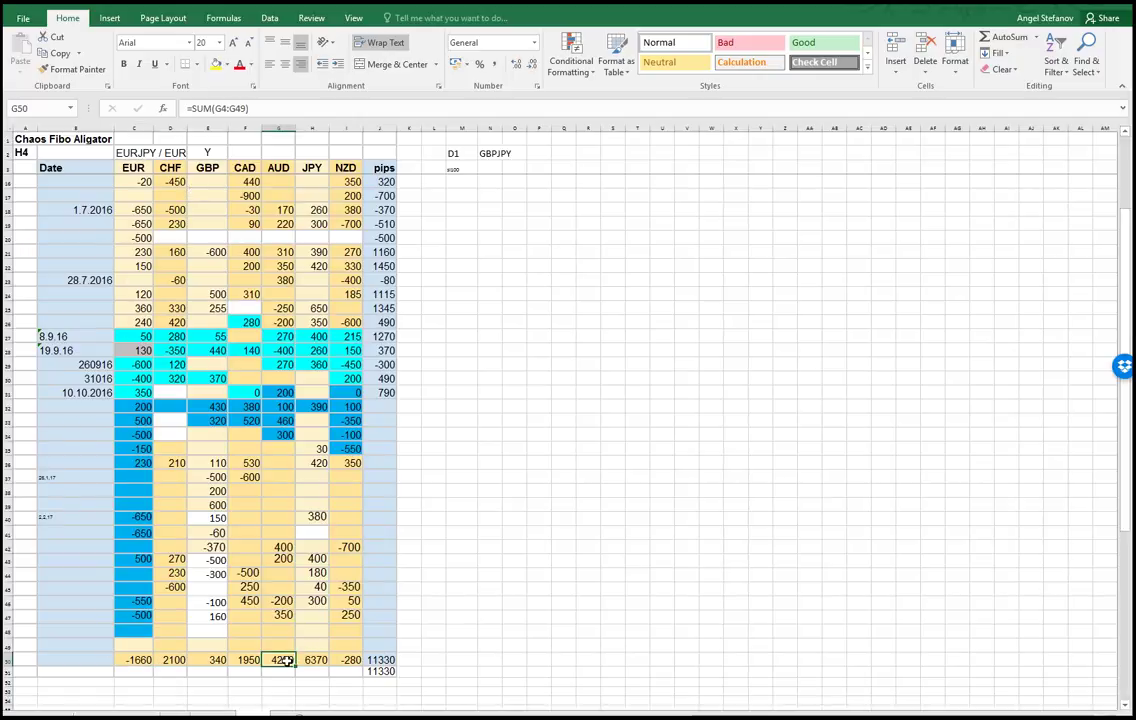
left_click(275, 671)
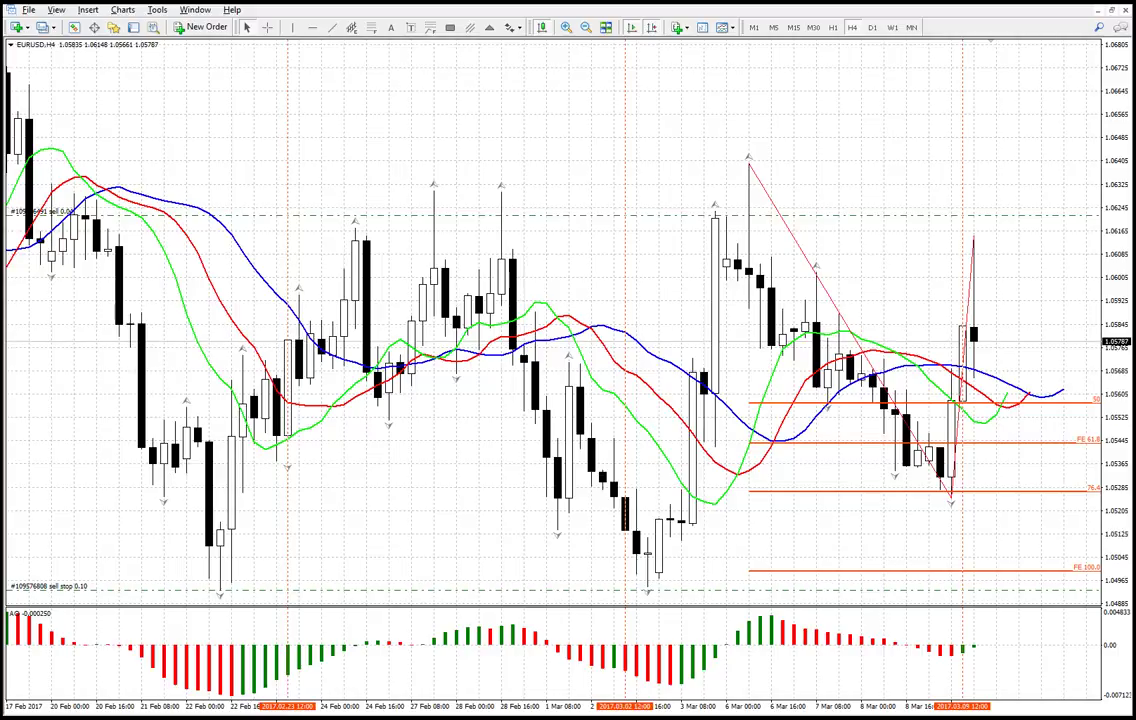
- Switch to the USDCHF H4 chart and copy the vertical line from 2 March to 9 March 12:00
key("ctrl+F6")
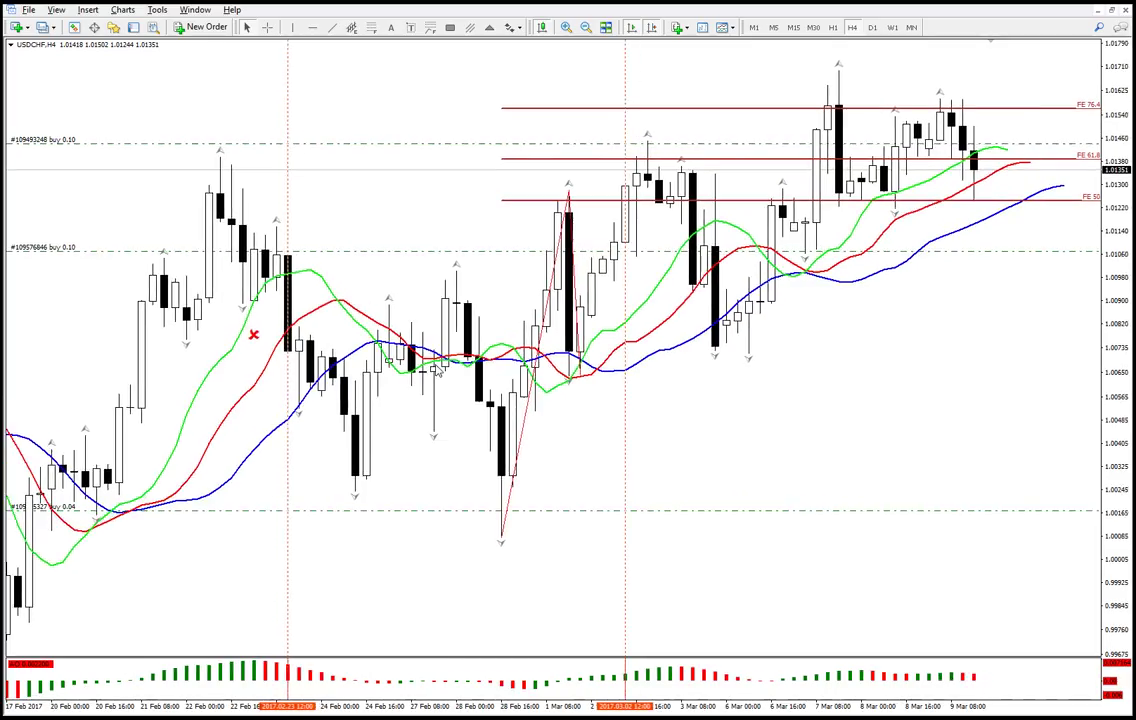
left_click(629, 446)
left_click_drag(629, 444, 966, 411)
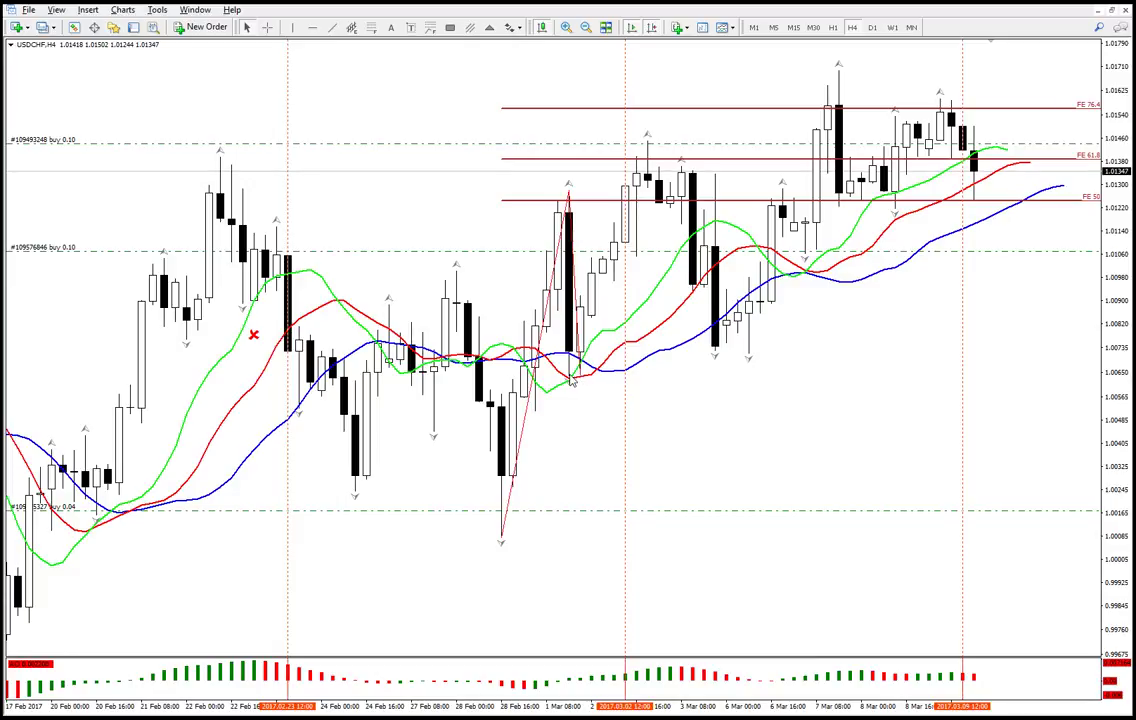
- Move the red cross mark on the USDCHF chart beneath the 8 March 12:00 fractal low
middle_click(576, 205)
left_click_drag(578, 178, 937, 170)
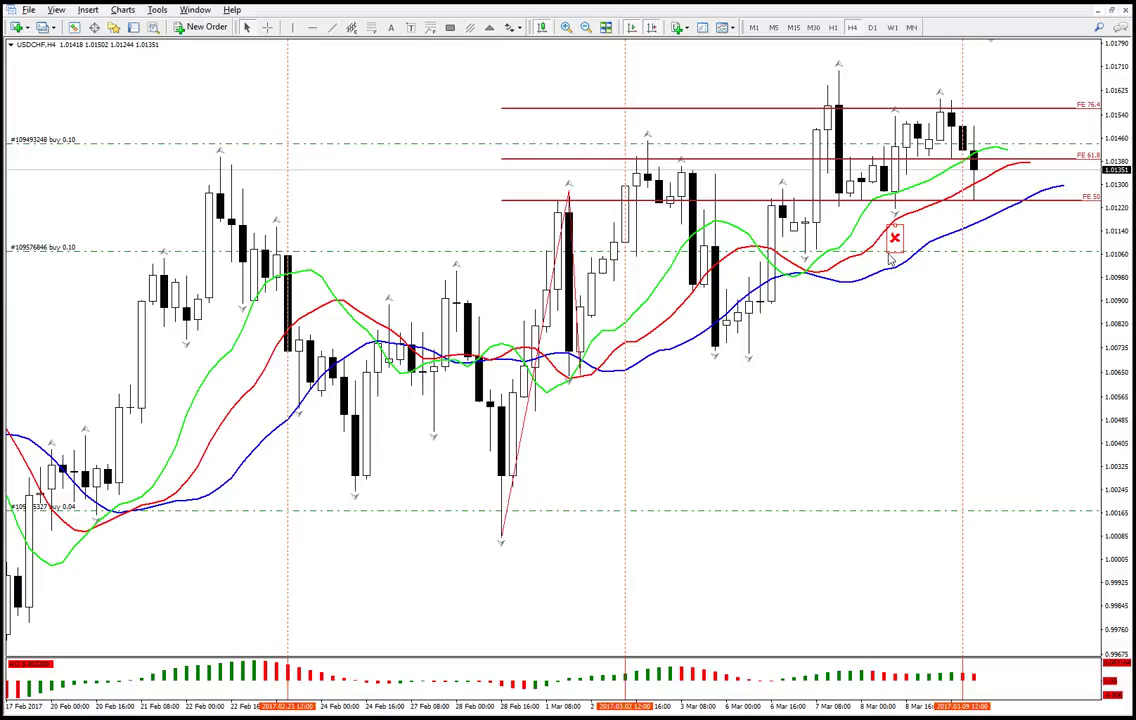
middle_click(866, 164)
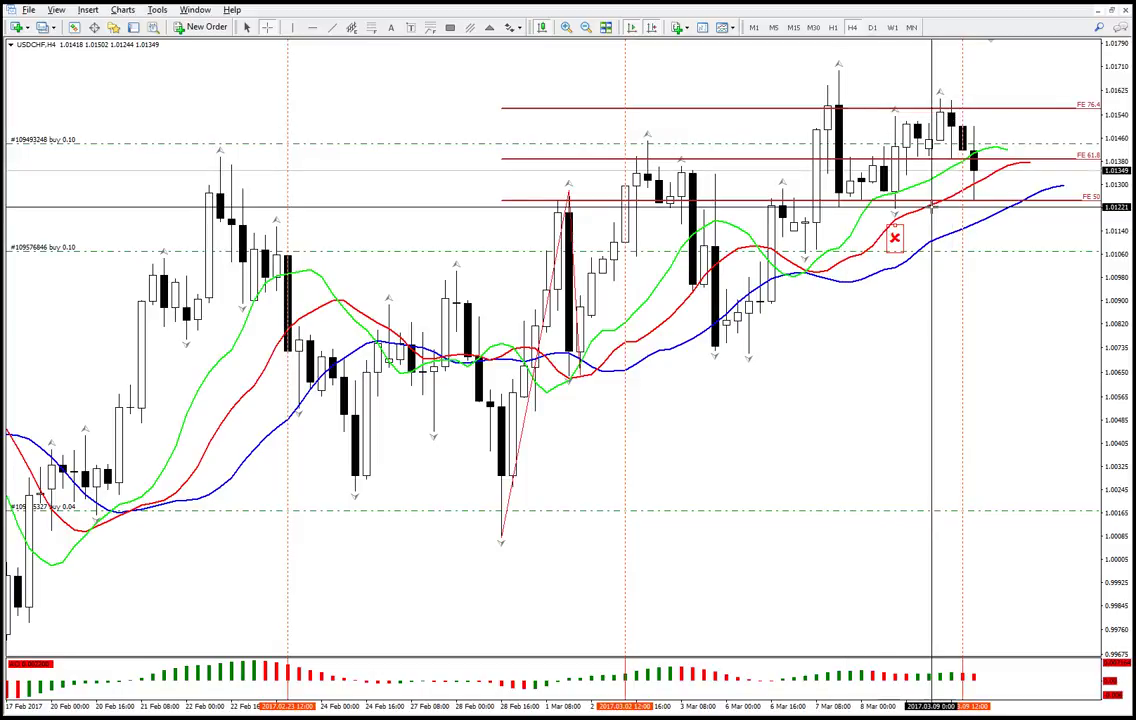
left_click_drag(982, 162, 1008, 56)
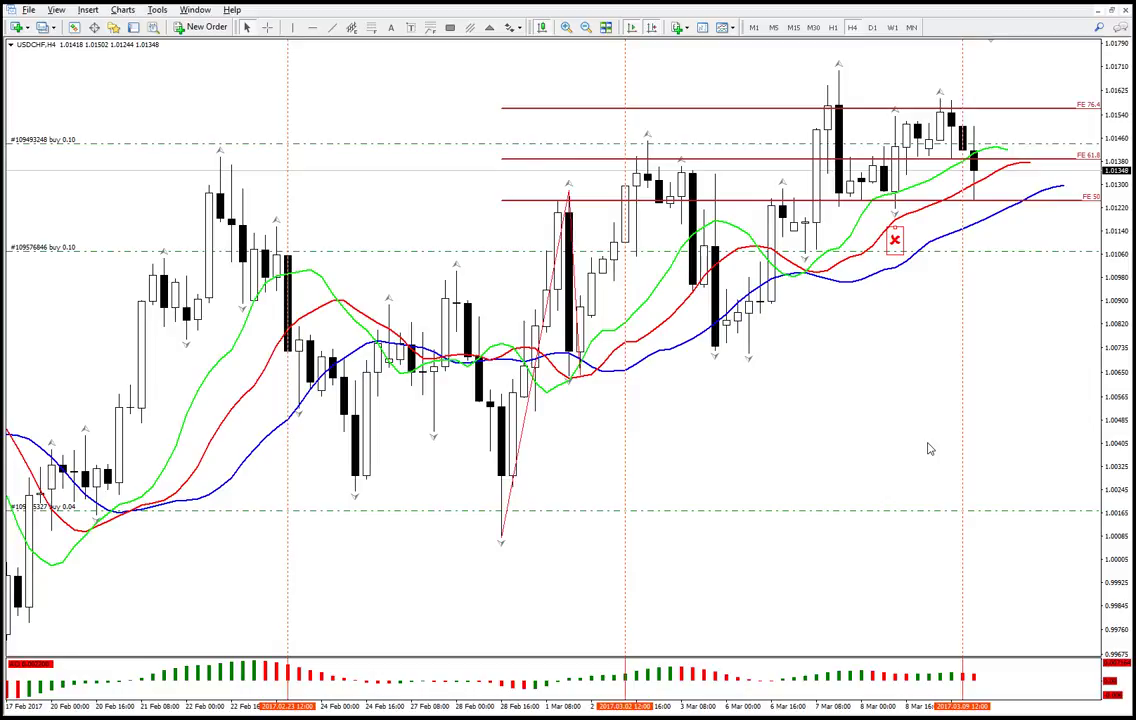
double_click(896, 236)
middle_click(896, 233)
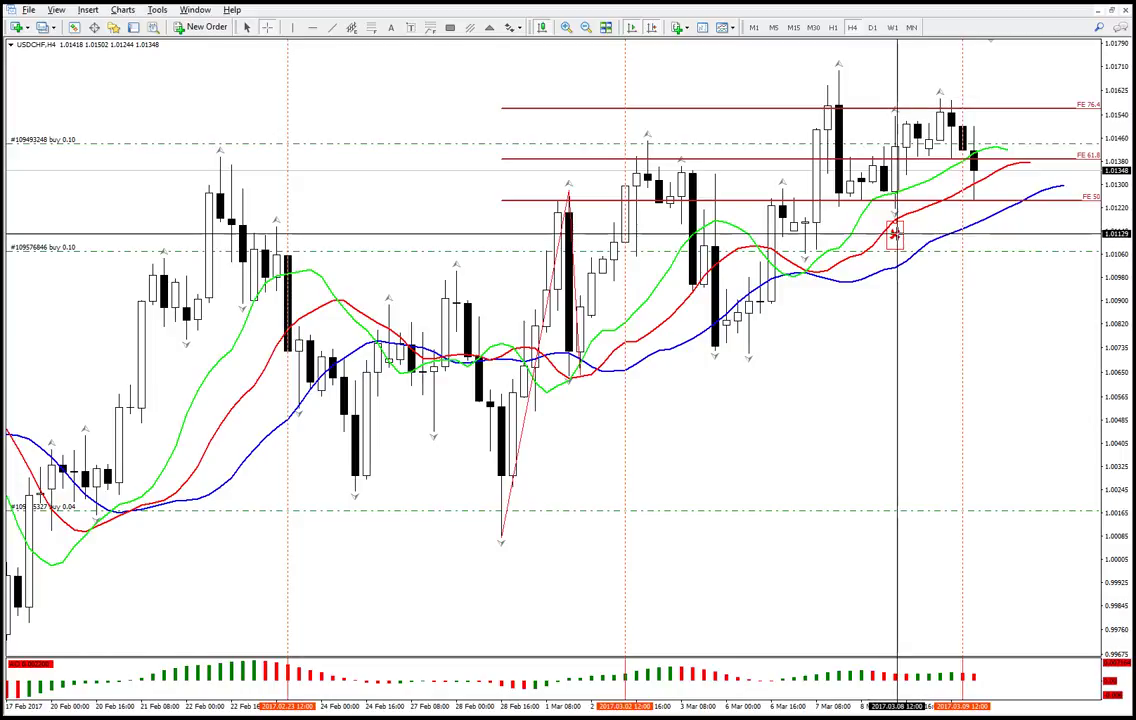
left_click(897, 222)
middle_click(897, 241)
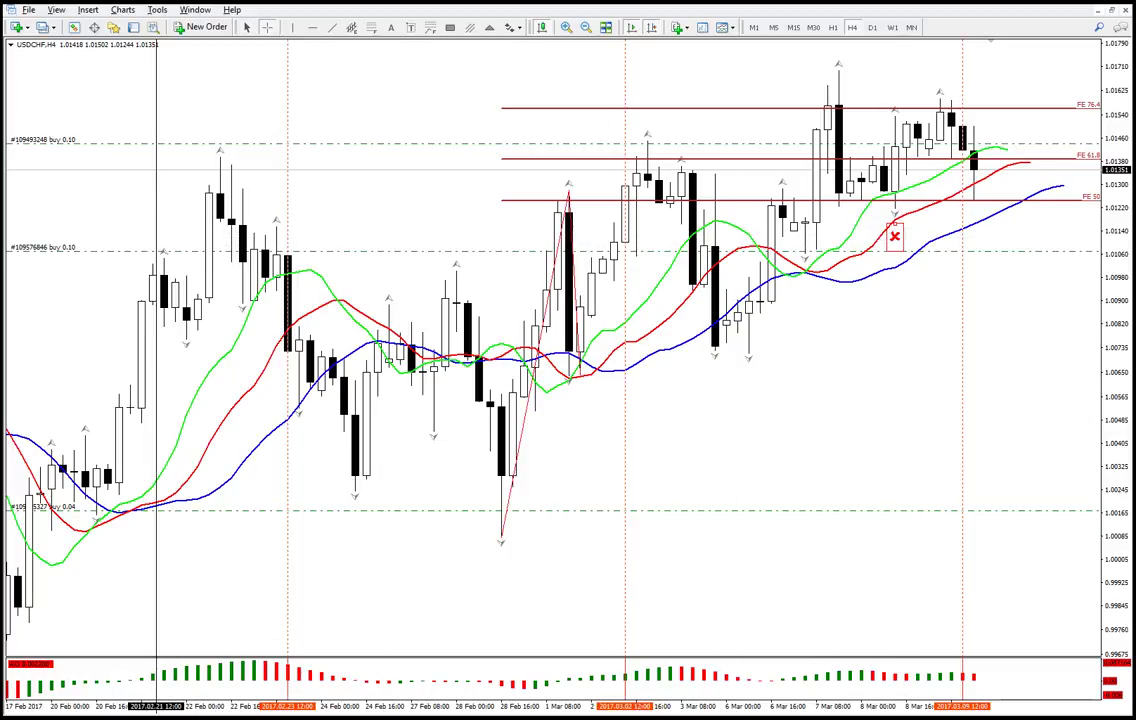
- Switch to the GBPUSD H4 chart and copy the vertical line from 2 March to 9 March 12:00
left_click(152, 716)
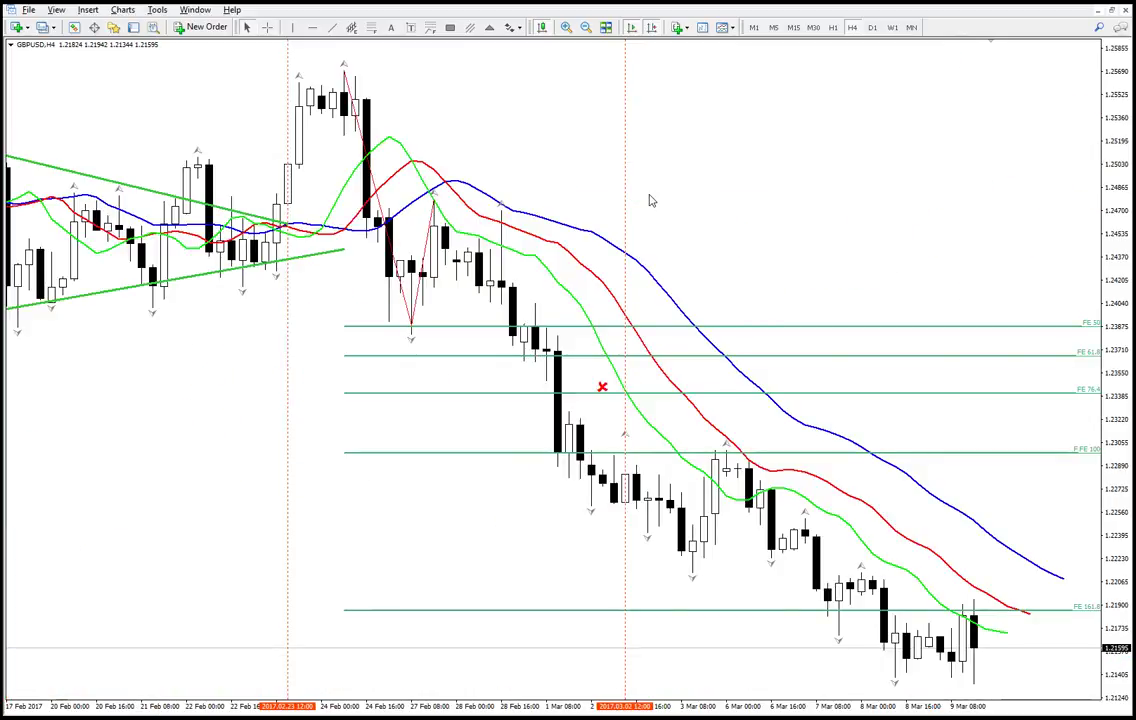
left_click(626, 160)
left_click_drag(983, 198, 962, 198)
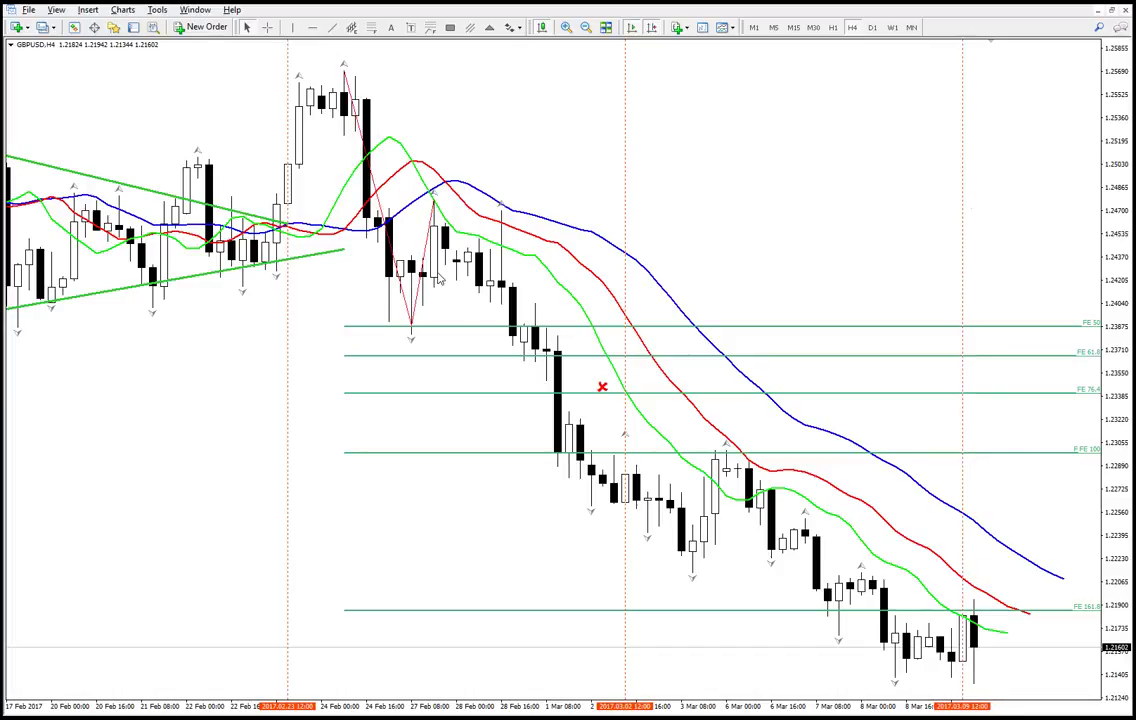
- Measure the GBPUSD drop from the 28 February 0:00 candle to the FE 100 and FE 161.8 levels
middle_click(434, 348)
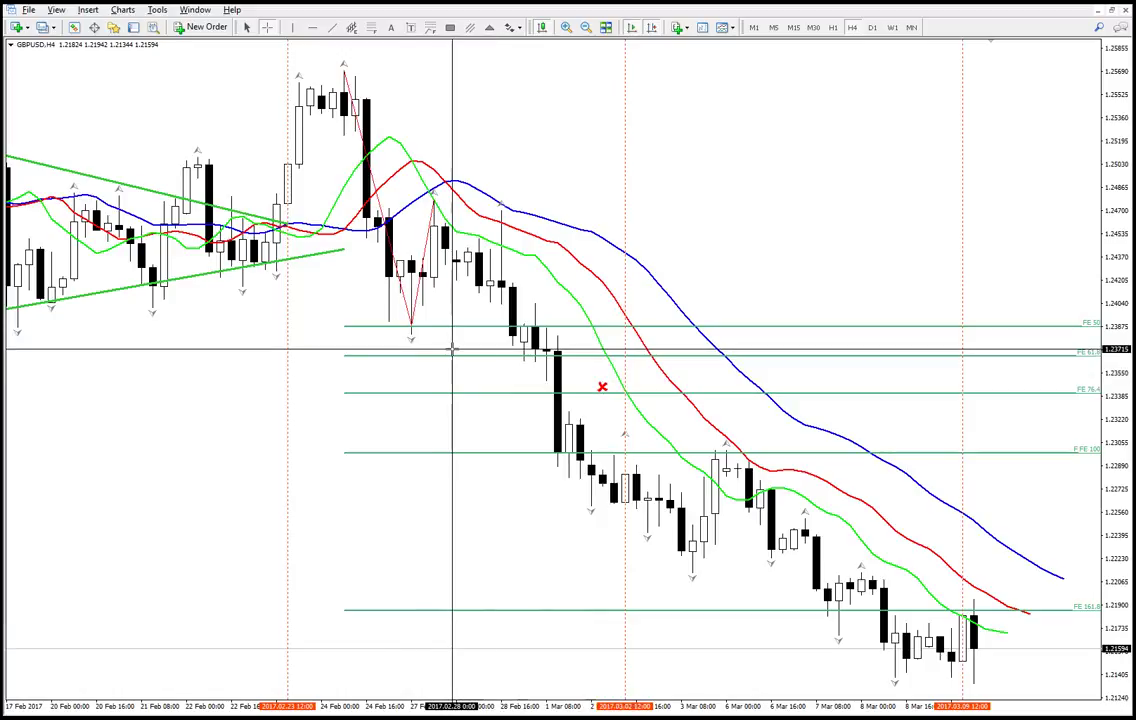
mouse_move(459, 347)
left_mouse_down()
mouse_move(520, 403)
mouse_move(530, 394)
mouse_move(546, 409)
mouse_move(557, 456)
left_mouse_up()
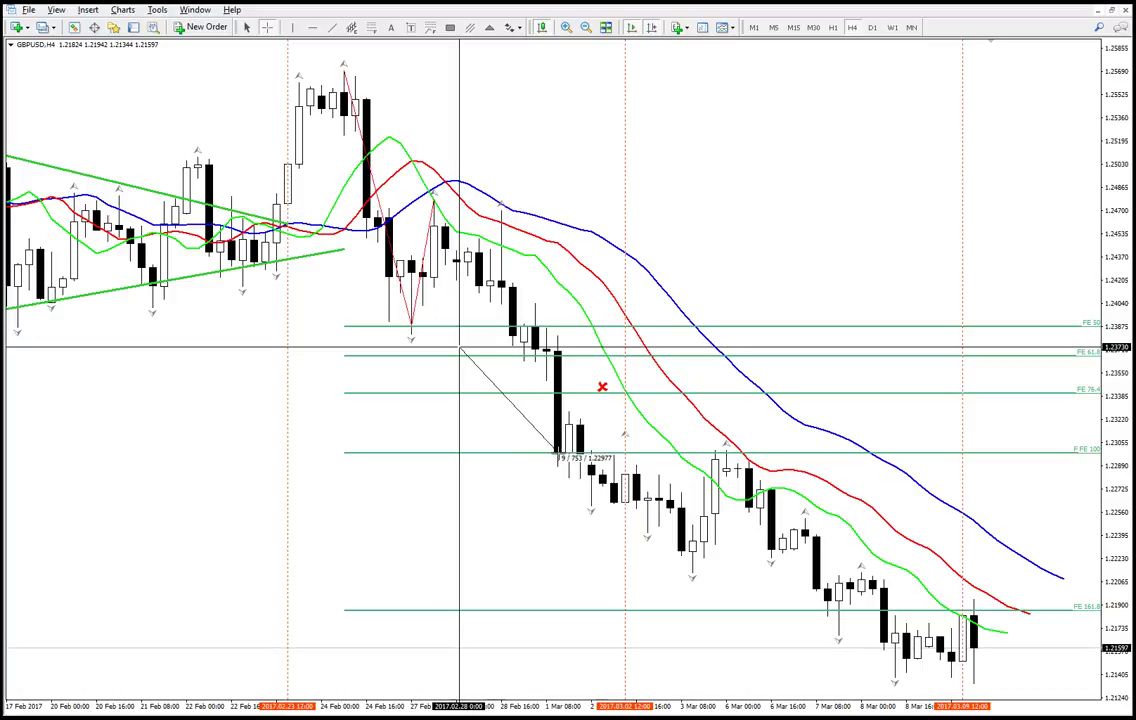
left_click_drag(557, 456, 657, 612)
- Switch to Excel and insert a blank row at row 49, above the column totals
key("alt+Tab")
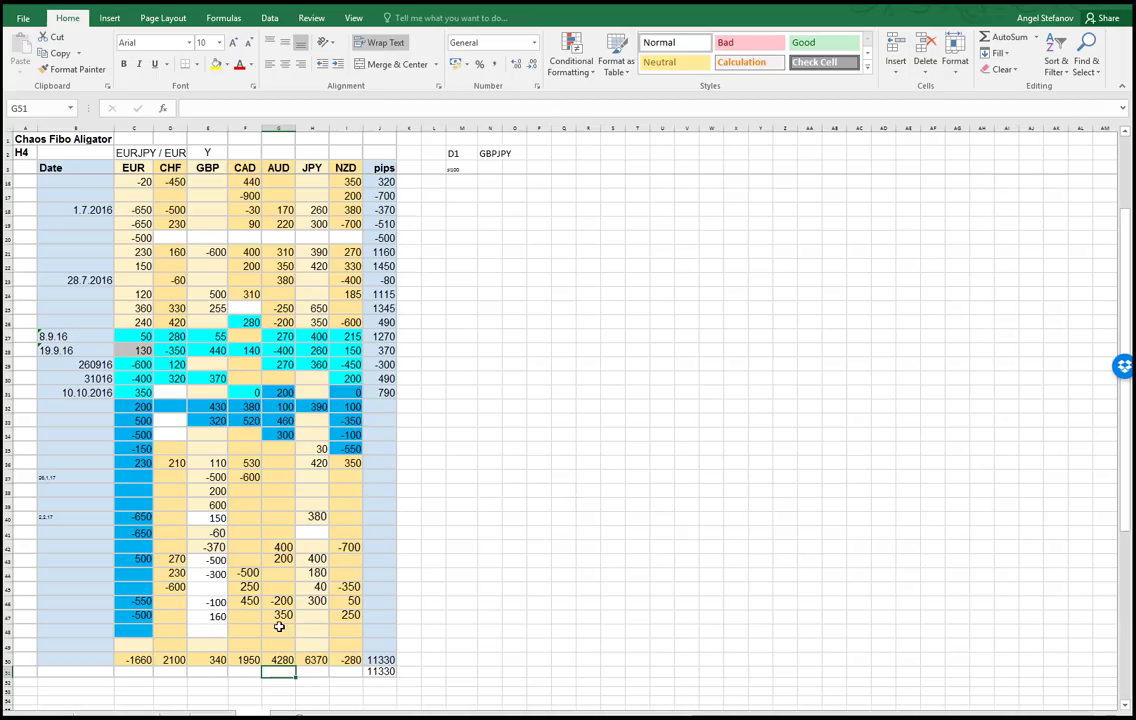
left_click(279, 626)
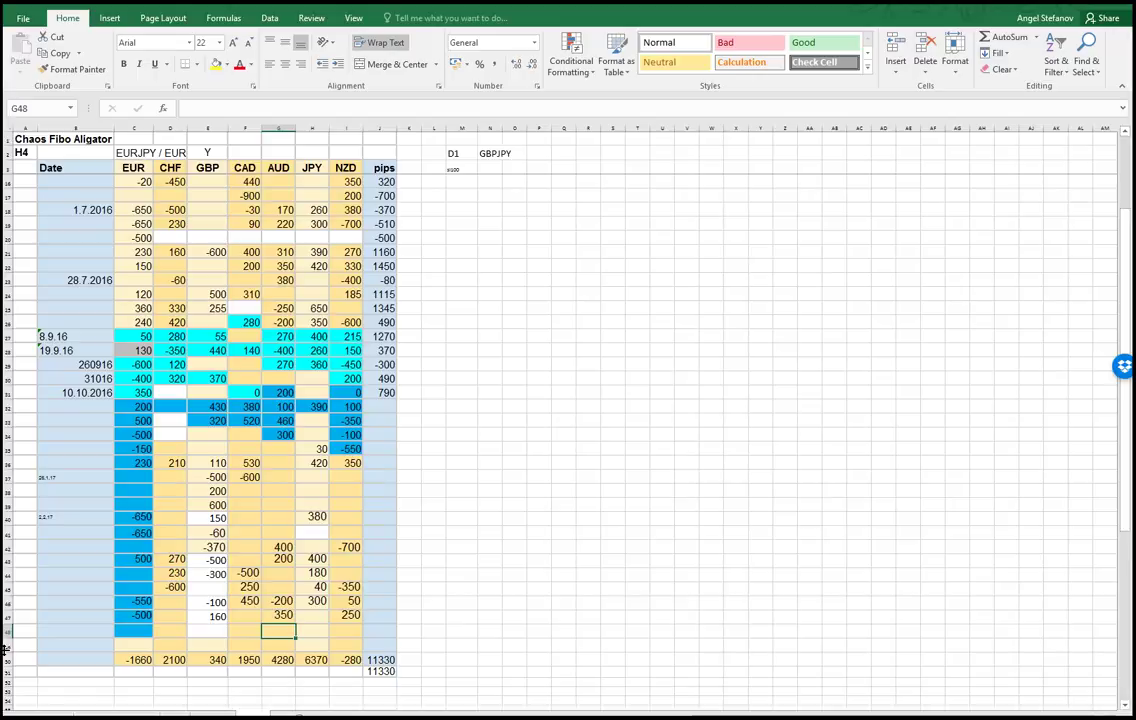
right_click(8, 646)
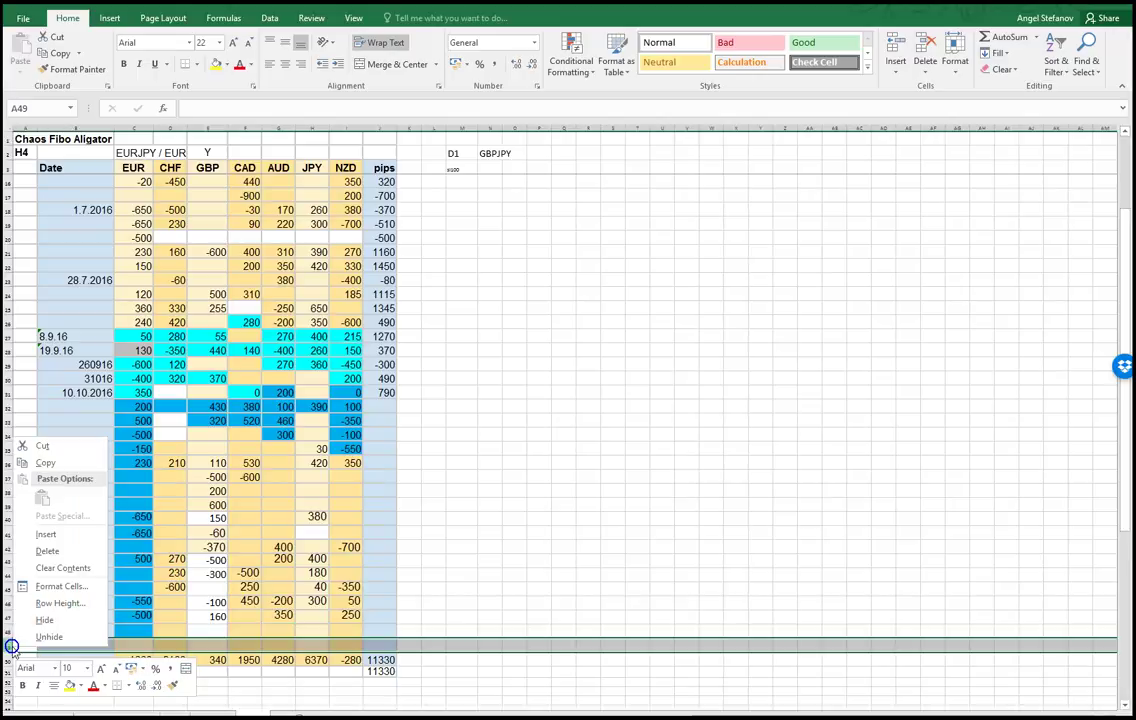
left_click(55, 534)
- Enter =4*70+180 in cell E48 as the GBP result
left_click(210, 632)
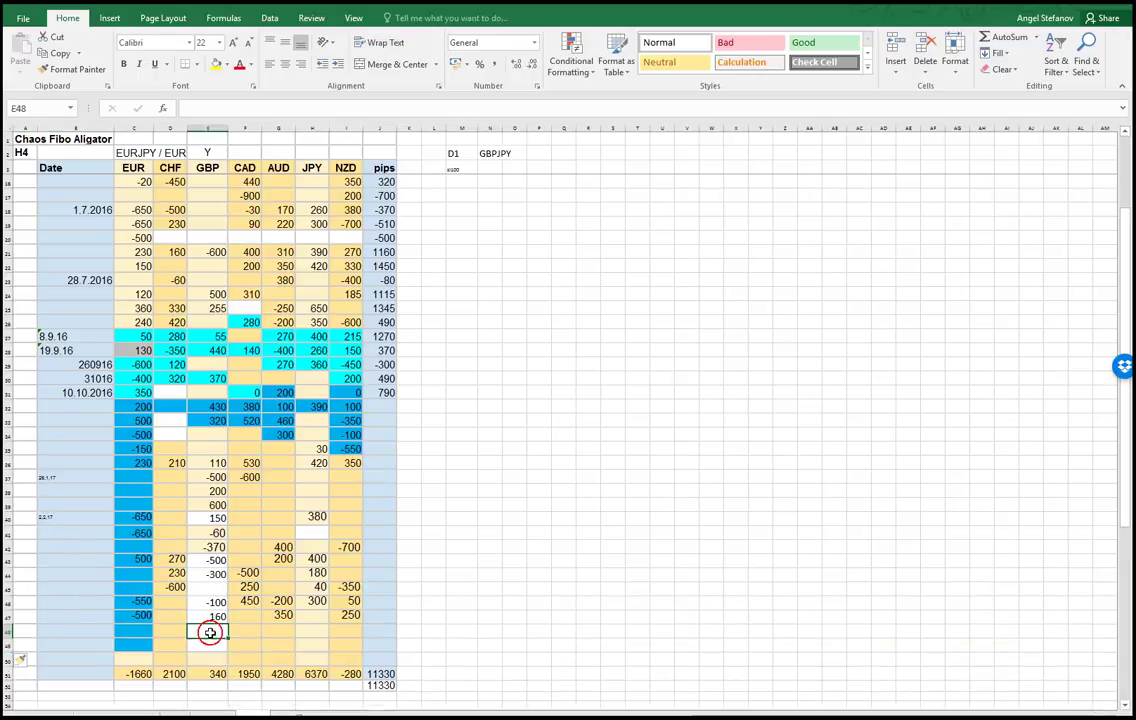
type("=4*7")
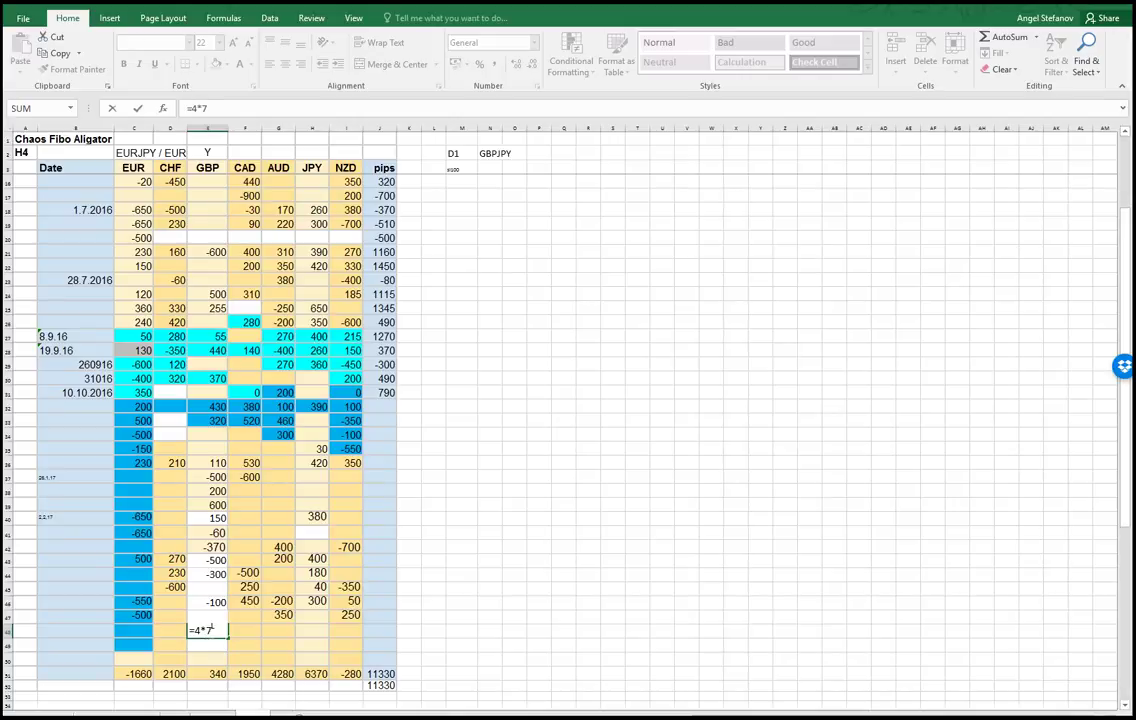
type("0+180")
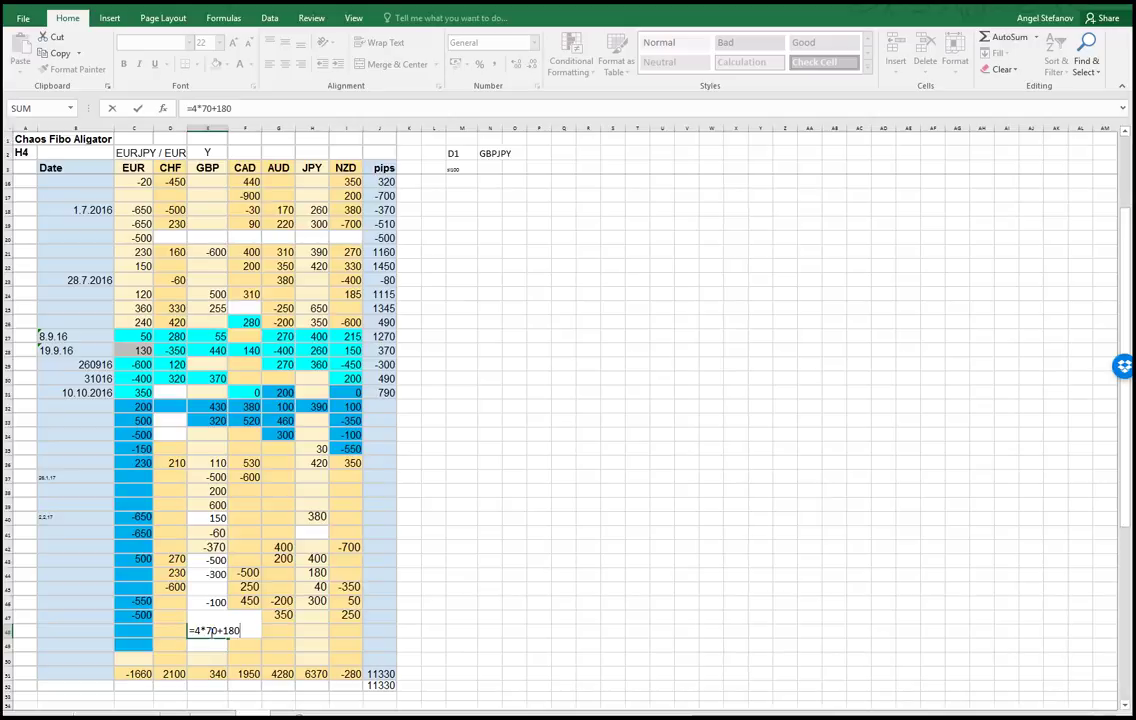
key("Return")
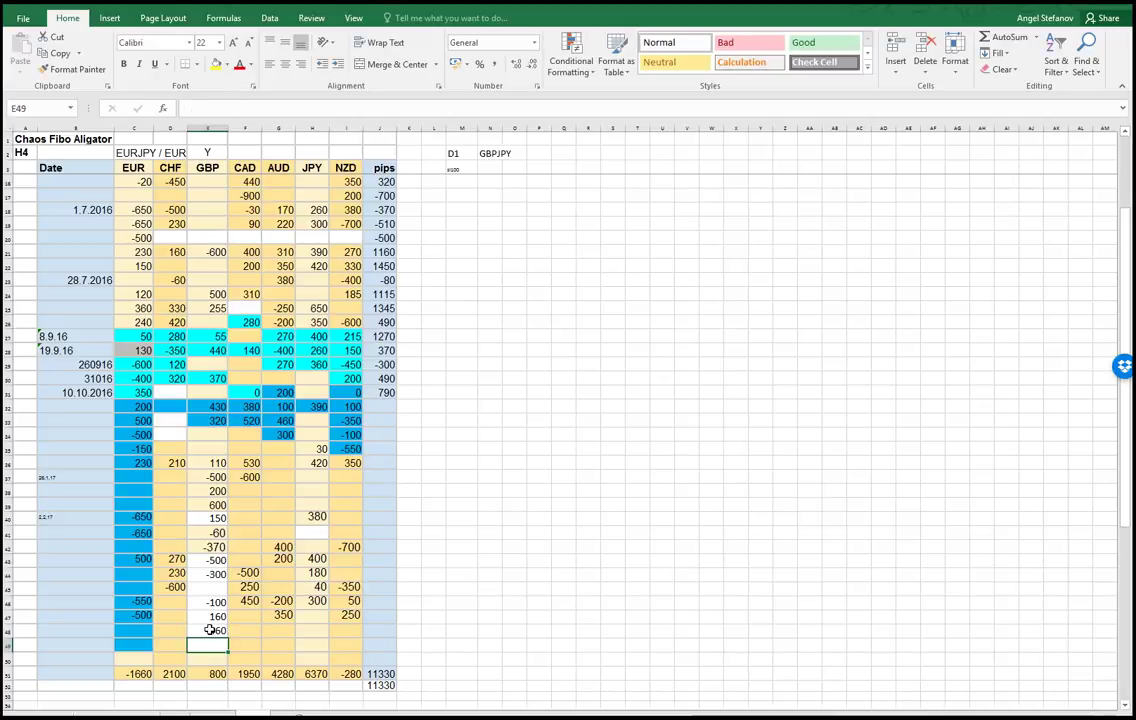
- Check the CAD formula in cell F46, then measure the USDCAD rise from the 28 February 12:00 candle to the FE 161.8 level
key("alt+Tab")
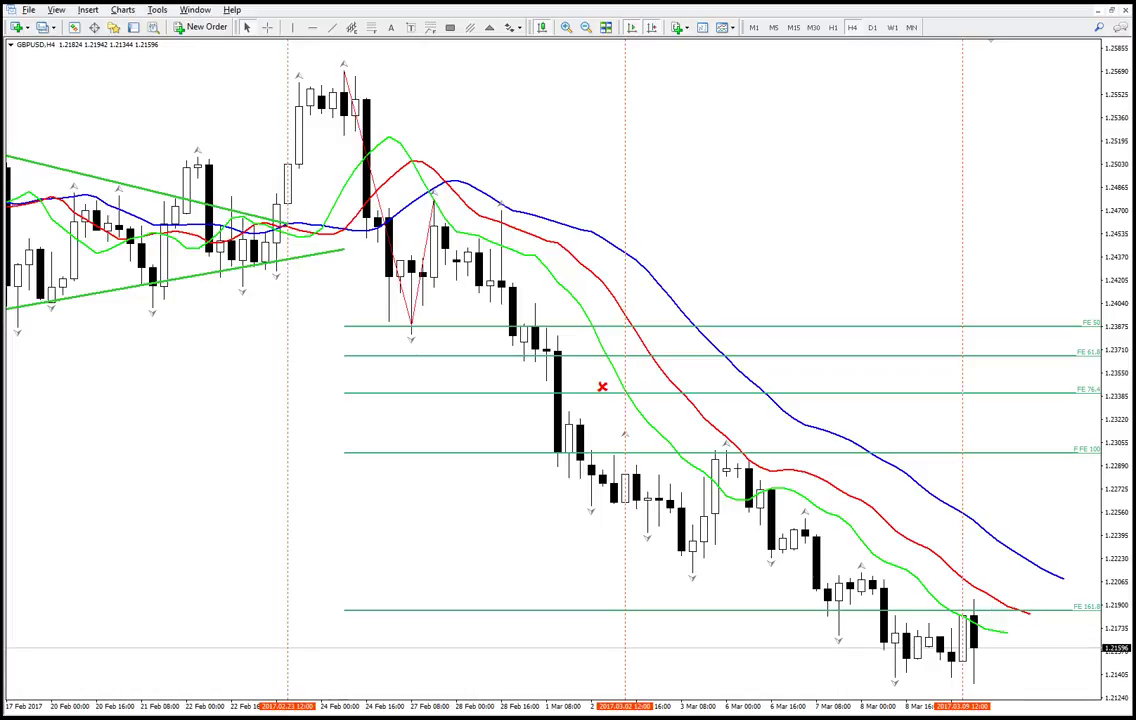
left_click(235, 714)
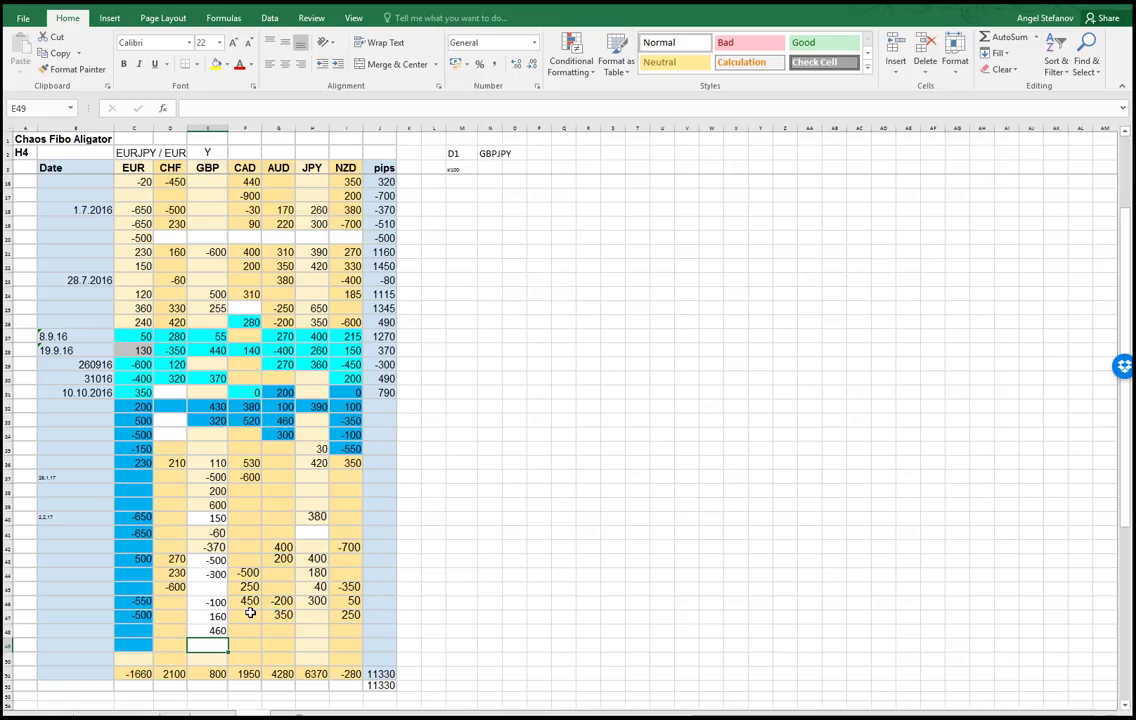
left_click(248, 604)
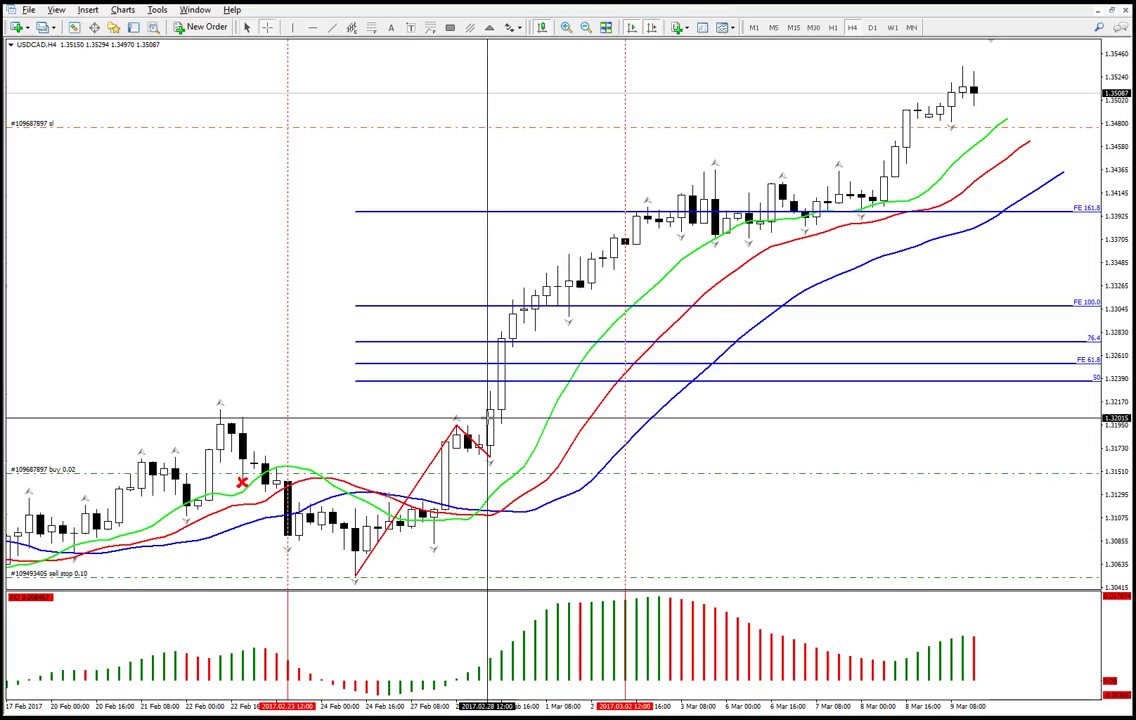
left_click_drag(490, 413, 600, 211)
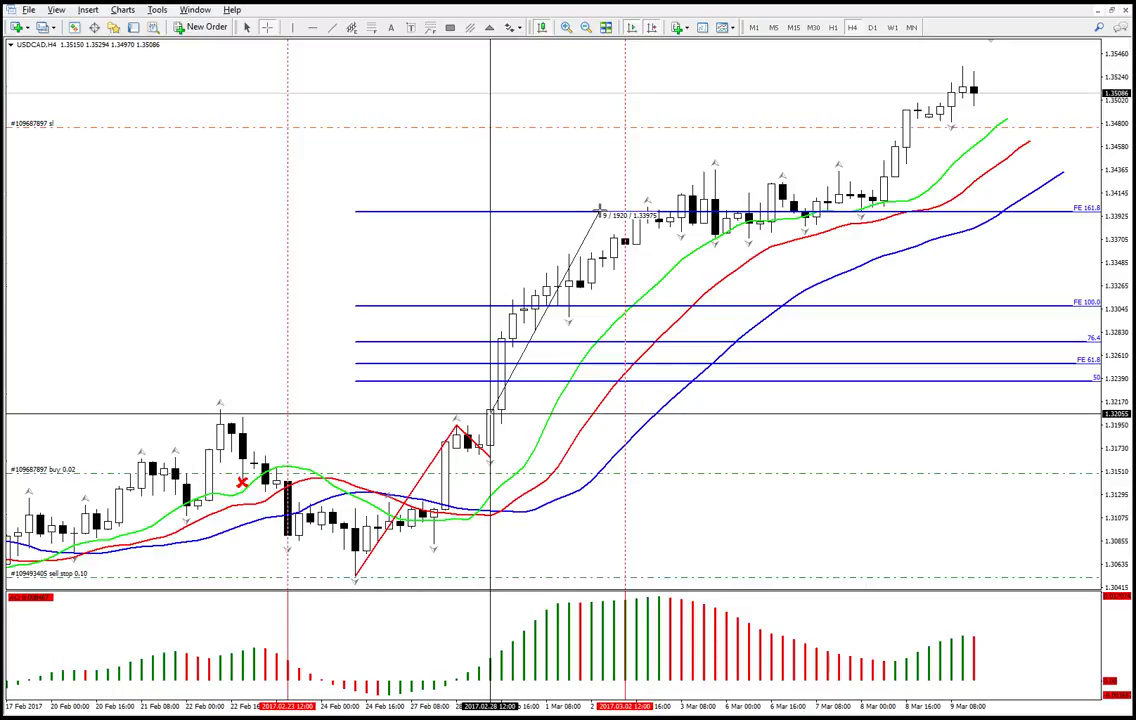
left_click_drag(600, 211, 601, 212)
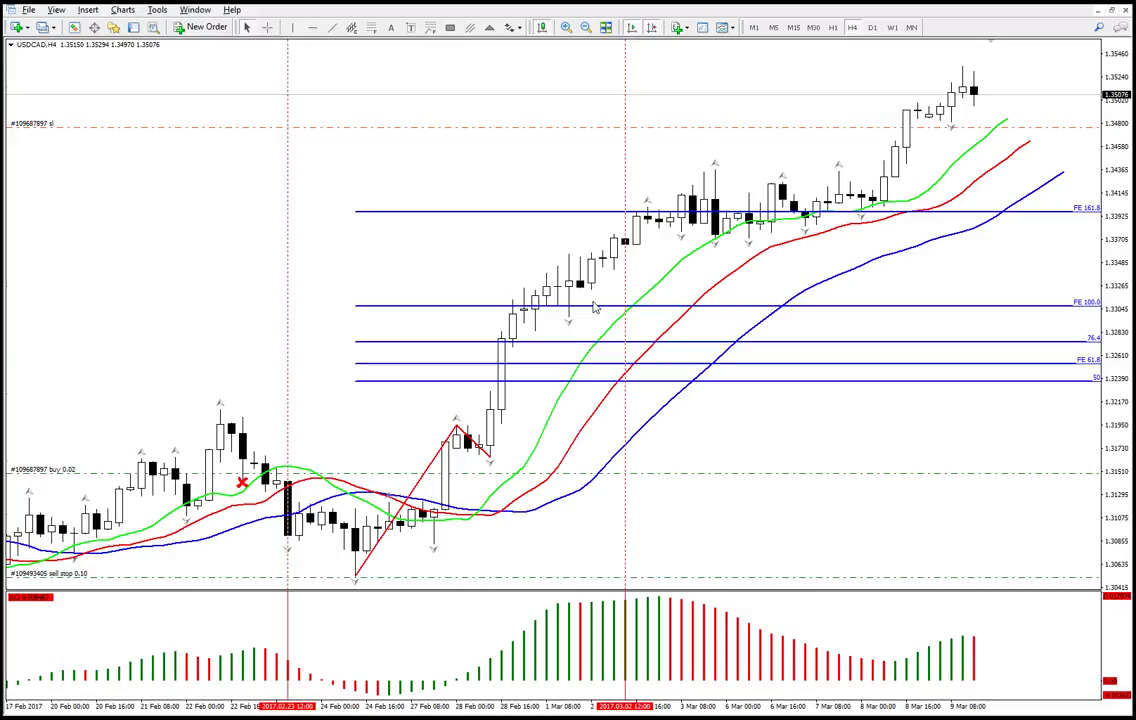
- On the USDCAD chart, copy the 2 March vertical line to 9 March 12:00 and shift the Fibonacci expansion to the 7 to 9 March candles
left_click_drag(627, 273, 963, 298)
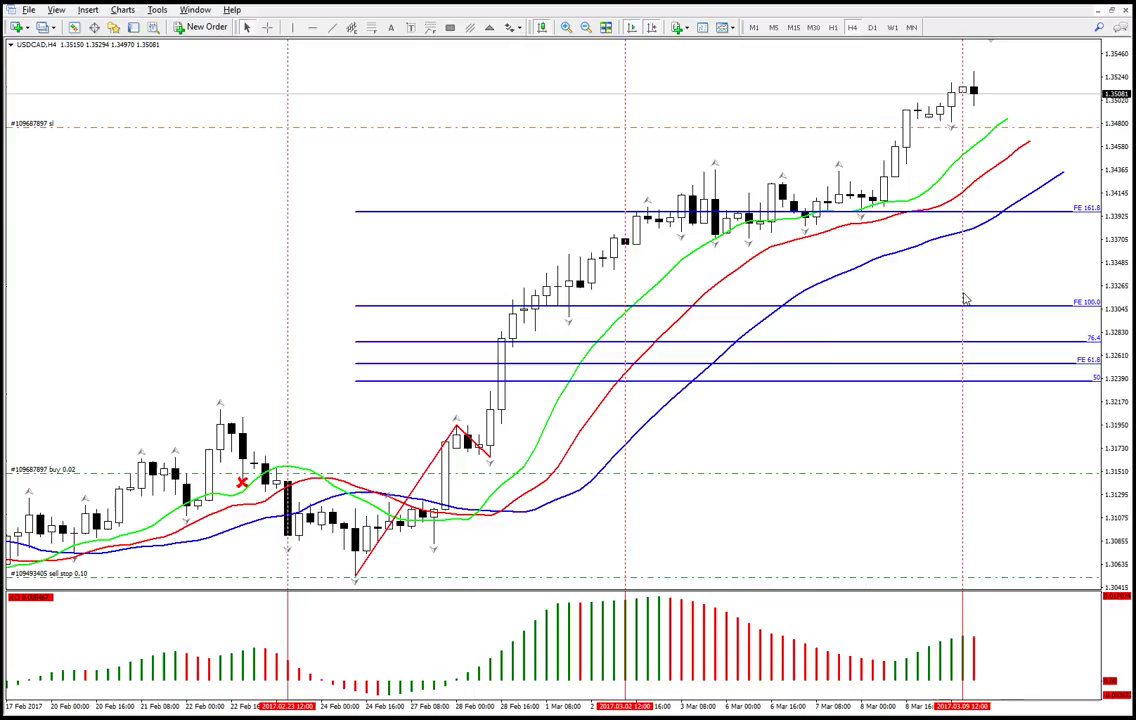
left_click(168, 716)
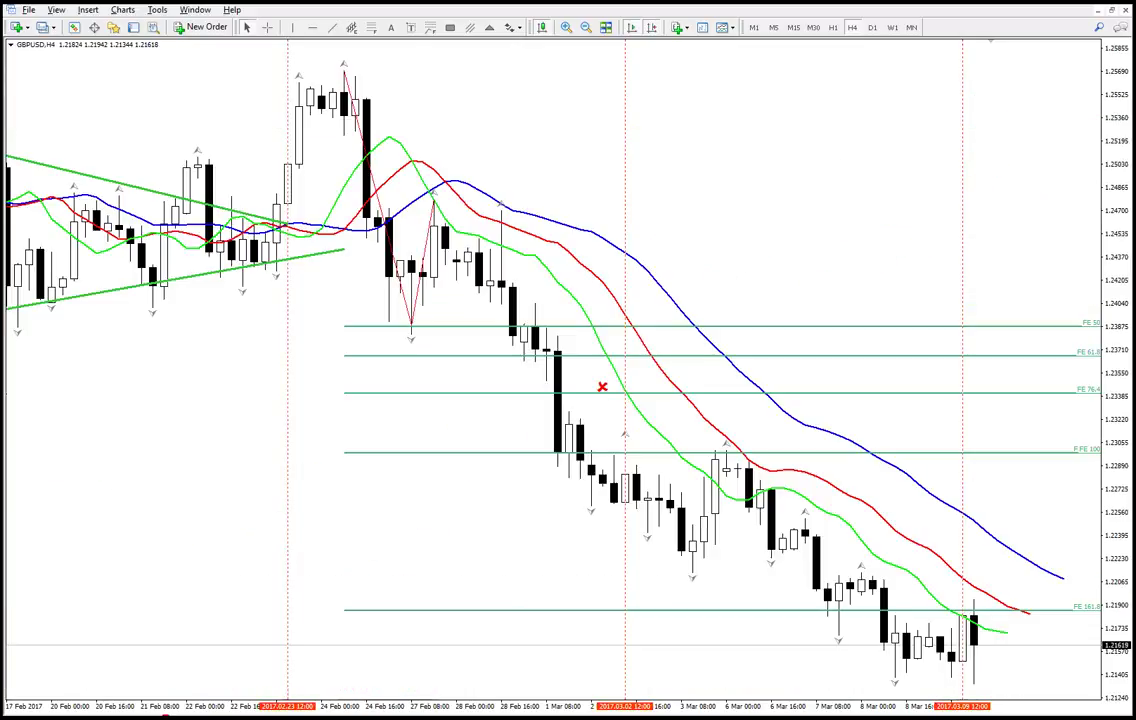
left_click(225, 716)
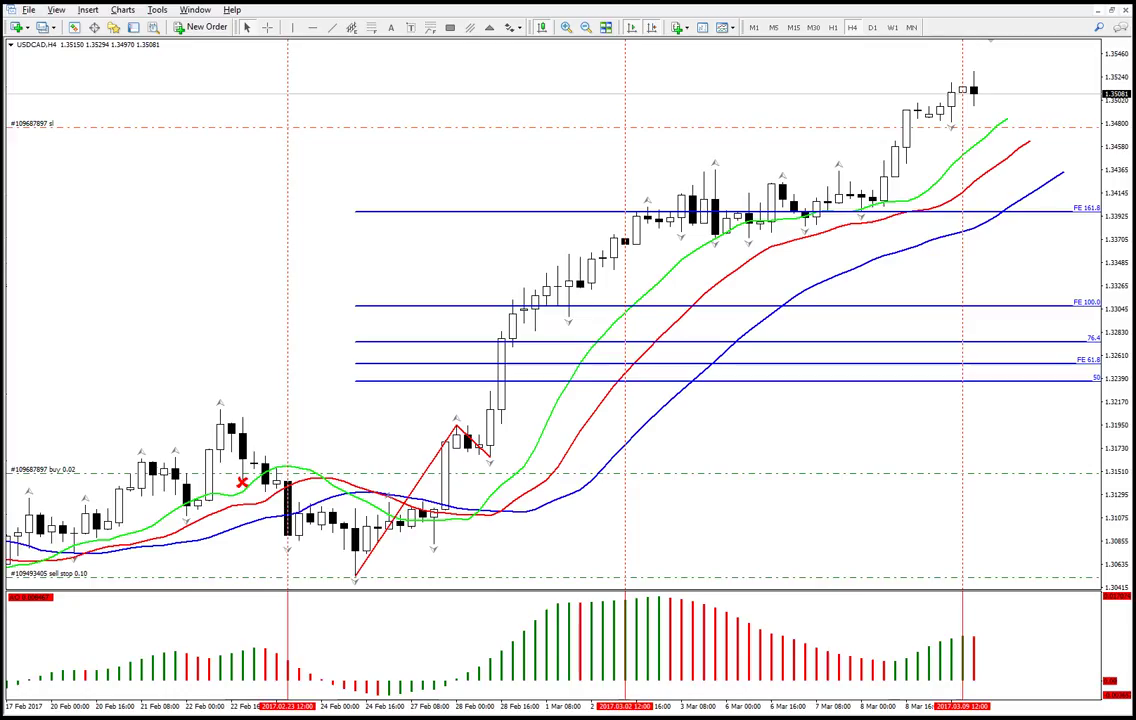
left_click_drag(405, 505, 853, 280)
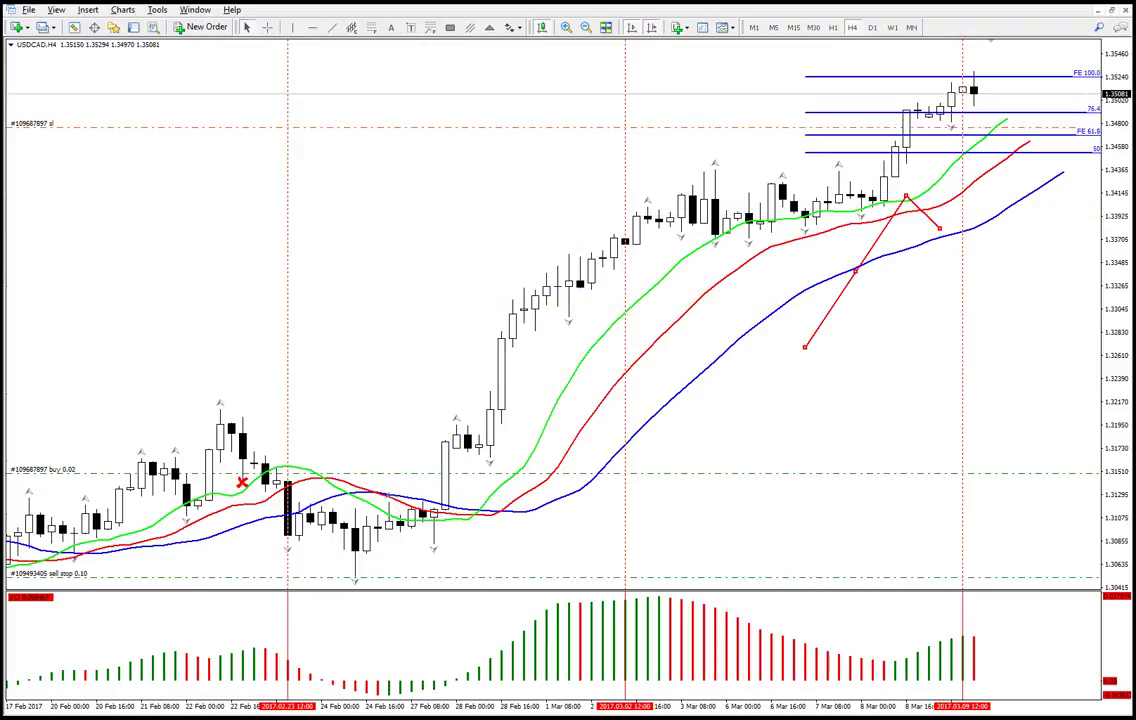
- Switch to the AUDUSD chart, copy the 2 March vertical line to 9 March 12:00, and measure from the 1 March 0:00 candle to FE 161.8
left_click(280, 716)
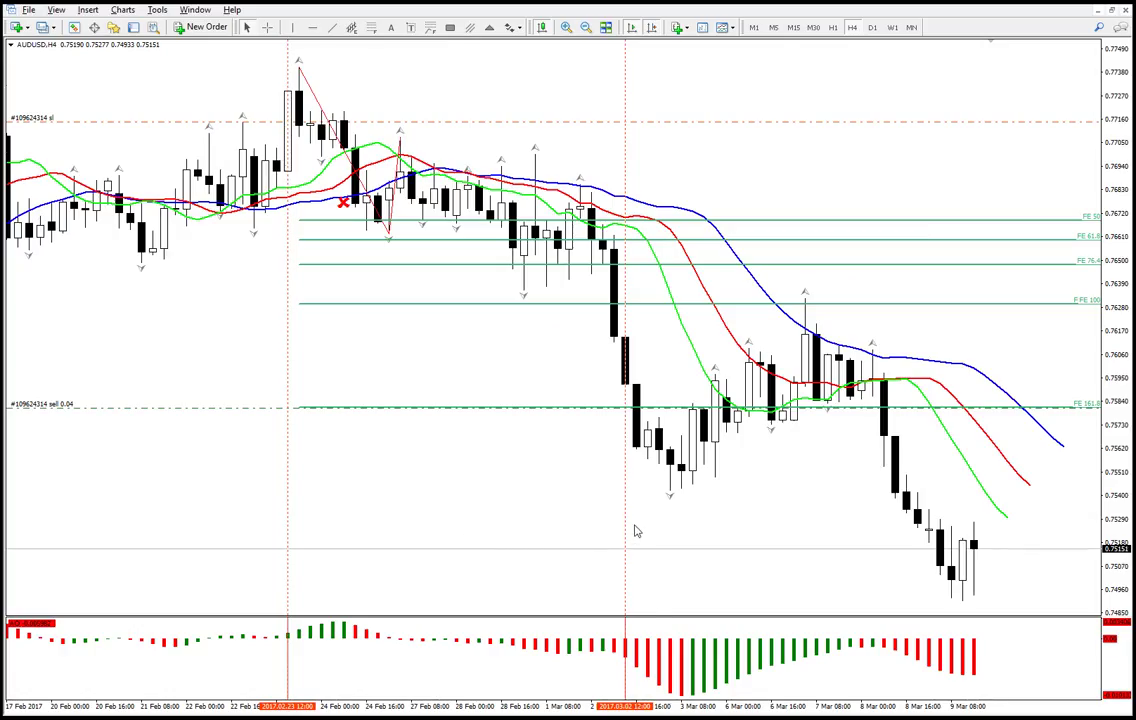
left_click_drag(629, 524, 963, 553)
middle_click(410, 206)
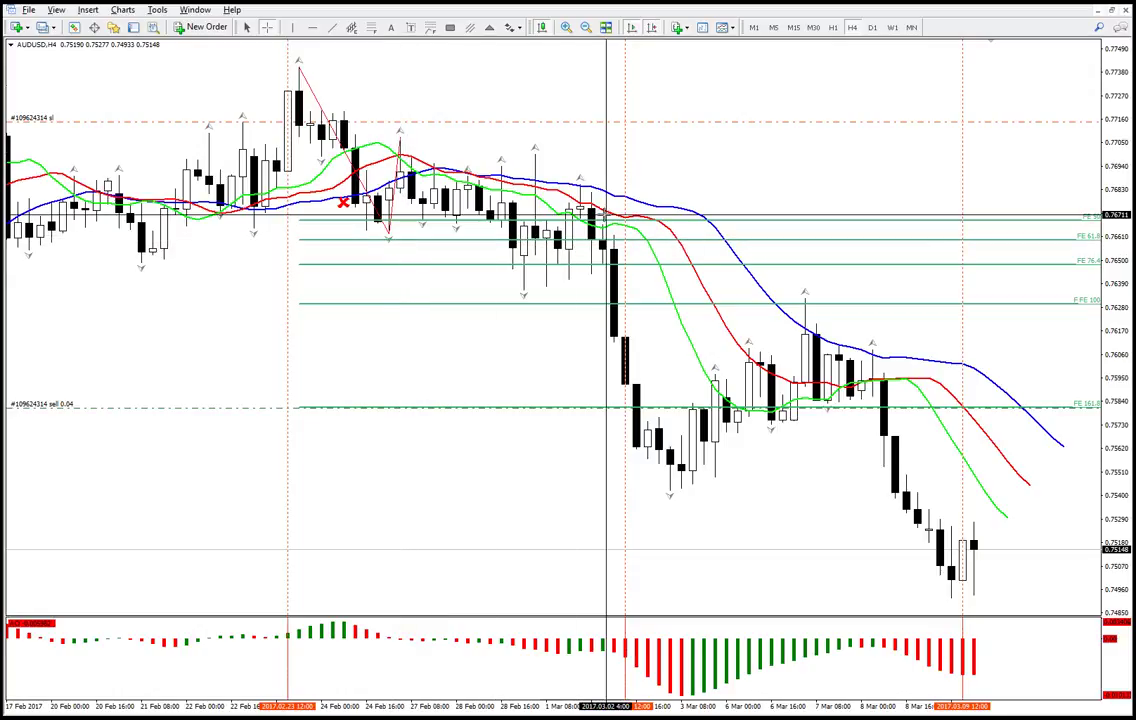
left_click_drag(520, 240, 616, 410)
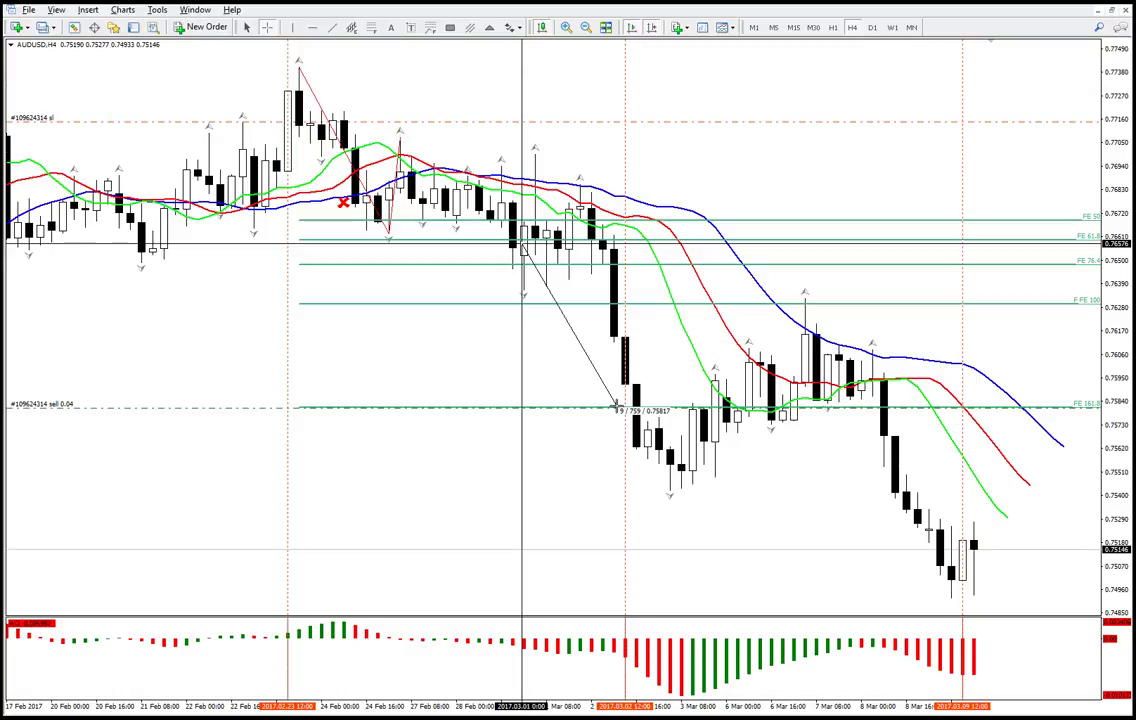
left_click_drag(616, 410, 650, 410)
- Switch to Excel and enter =5*70 in cell G48 as the AUD result
key("alt+Tab")
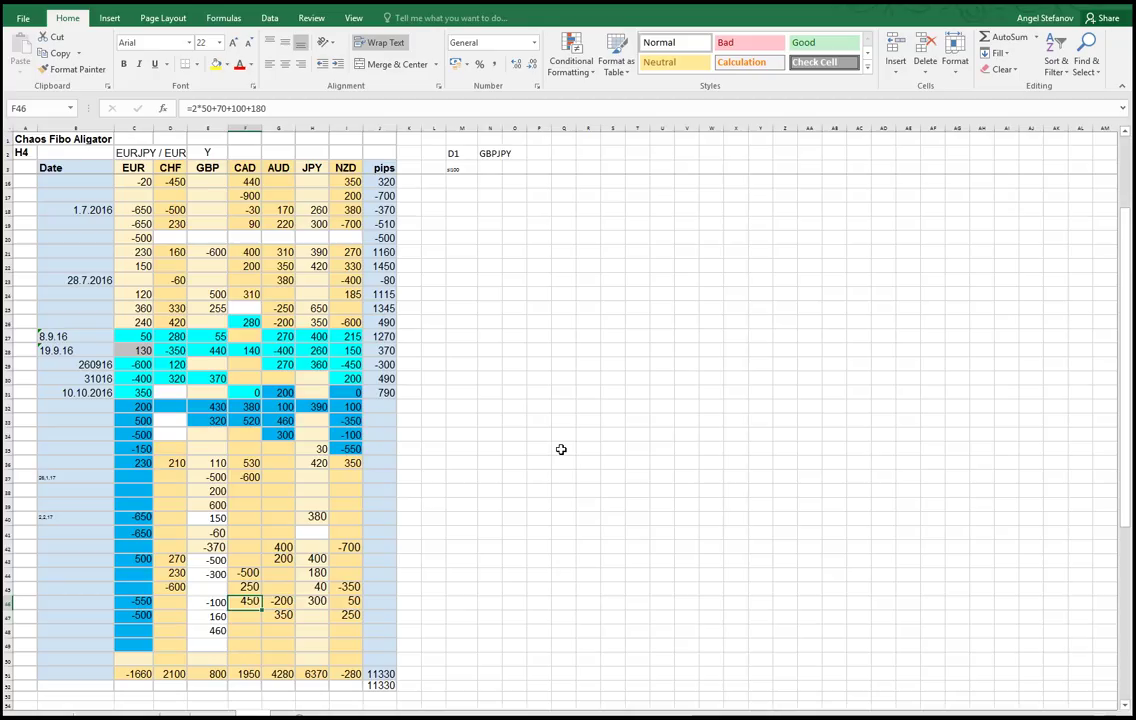
left_click(283, 631)
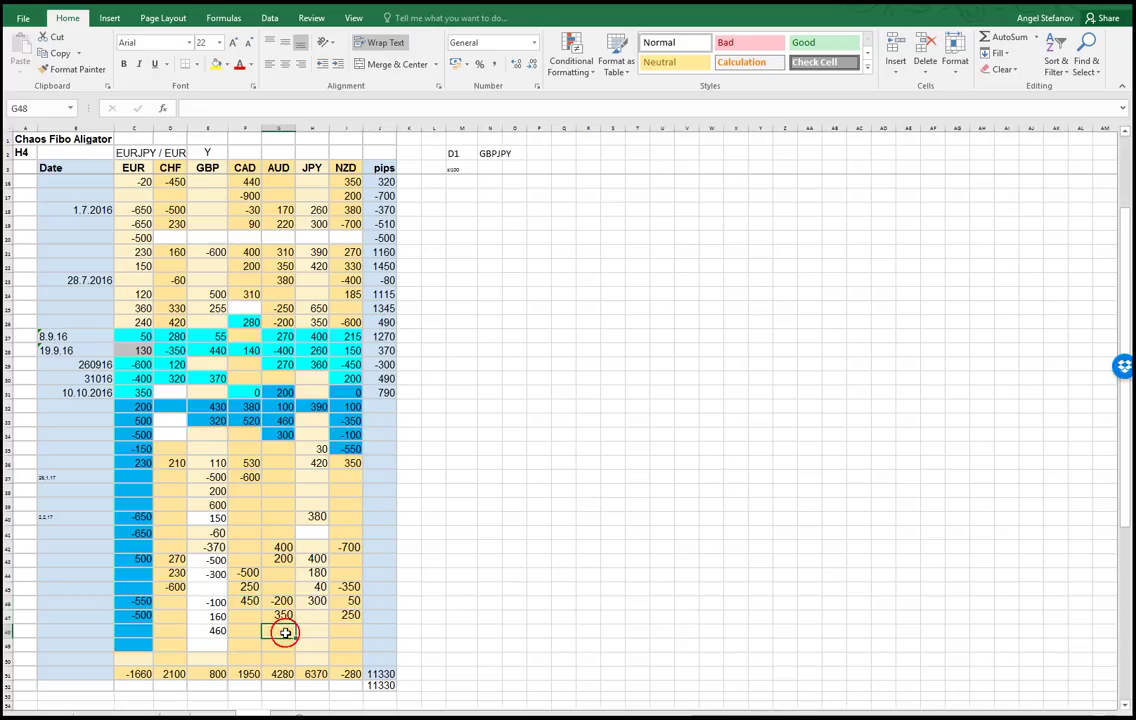
type("=5*70")
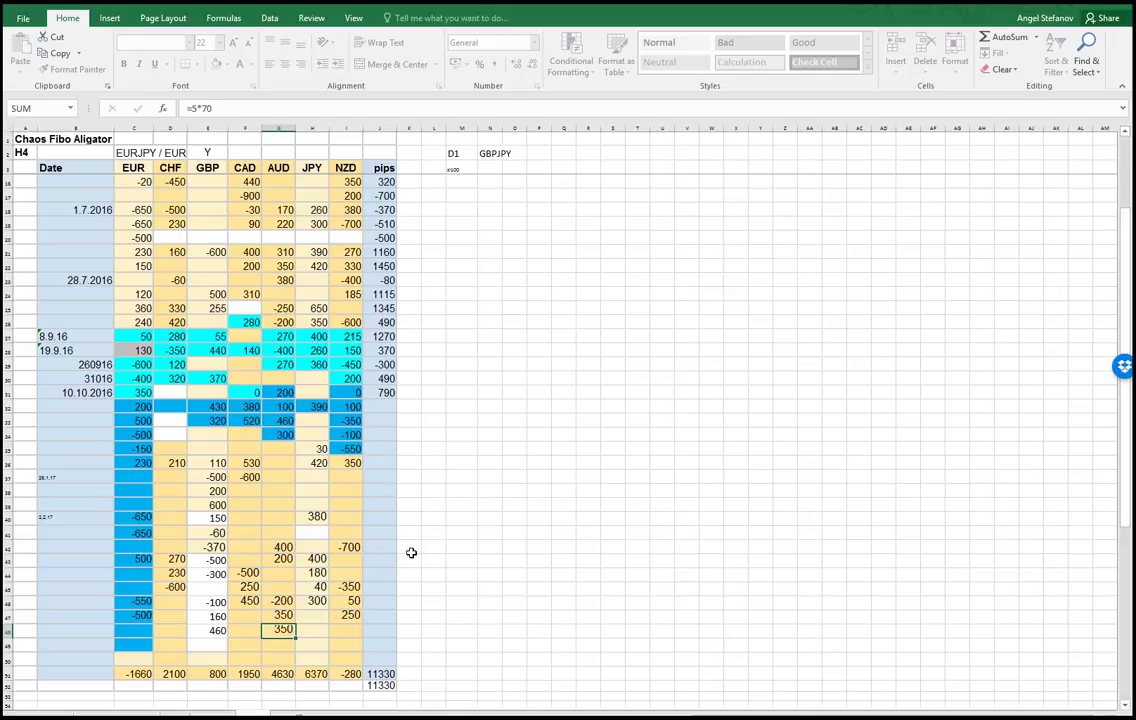
key("Return")
- Return to the AUDUSD chart and shift the Fibonacci expansion to the 6 to 8 March candles, with the red cross mark above the 7 March candles
key("alt+Tab")
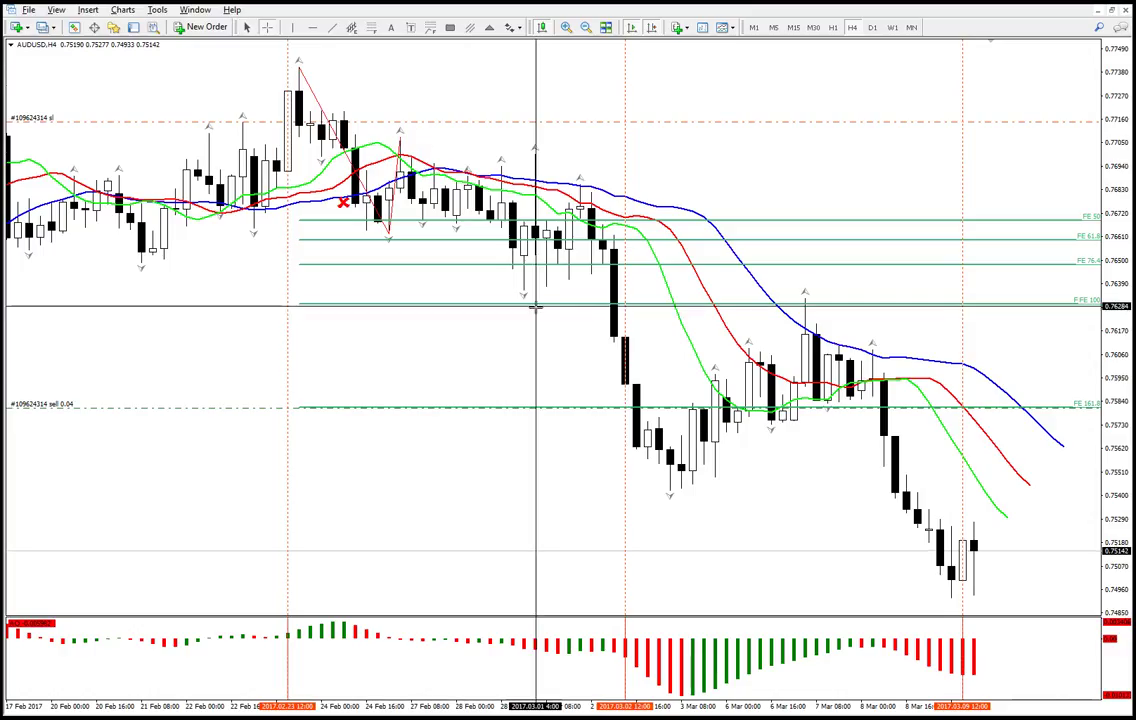
left_click(624, 373)
left_click(628, 330)
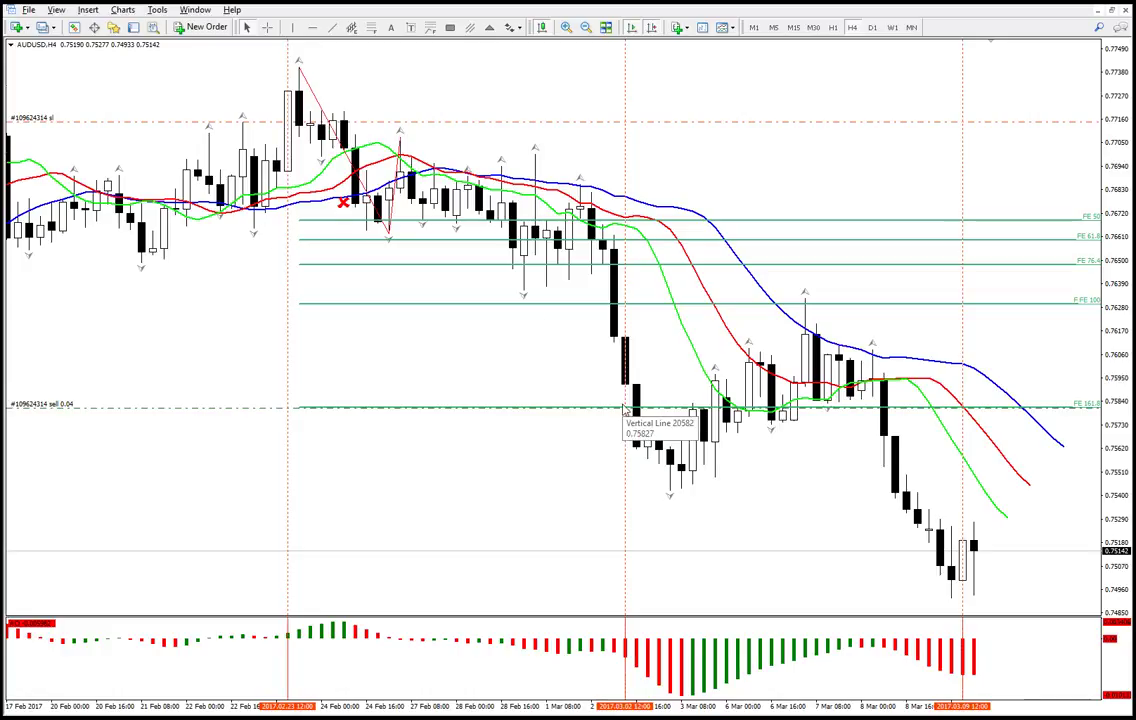
left_click_drag(348, 151, 817, 257)
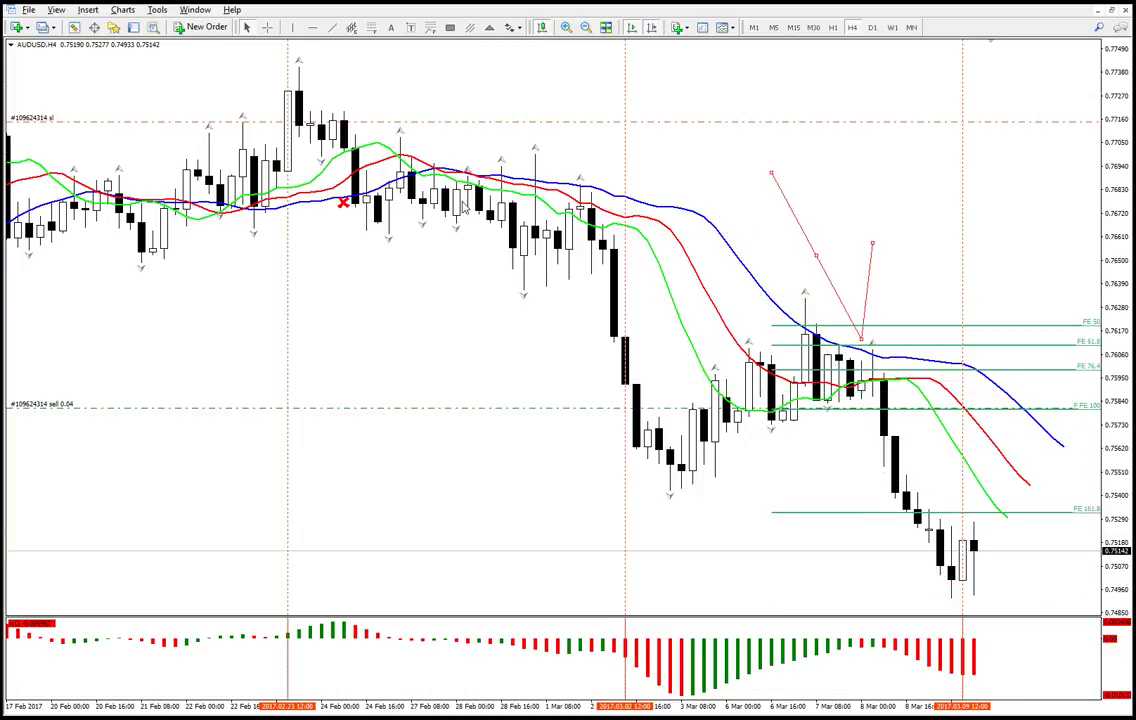
left_click(343, 203)
left_click_drag(344, 202, 816, 248)
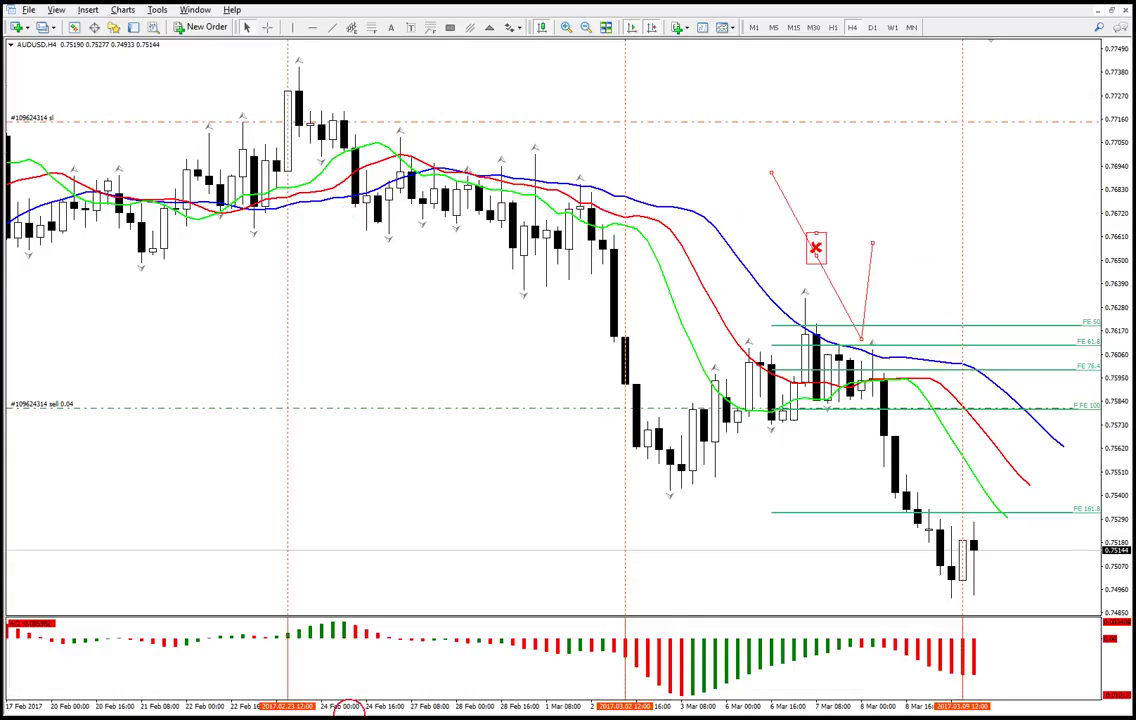
- Switch to the USDJPY chart and move the Fibonacci expansion's second point to the 2 March 20:00 high and its third to the 3 March 4:00 low
left_click(345, 714)
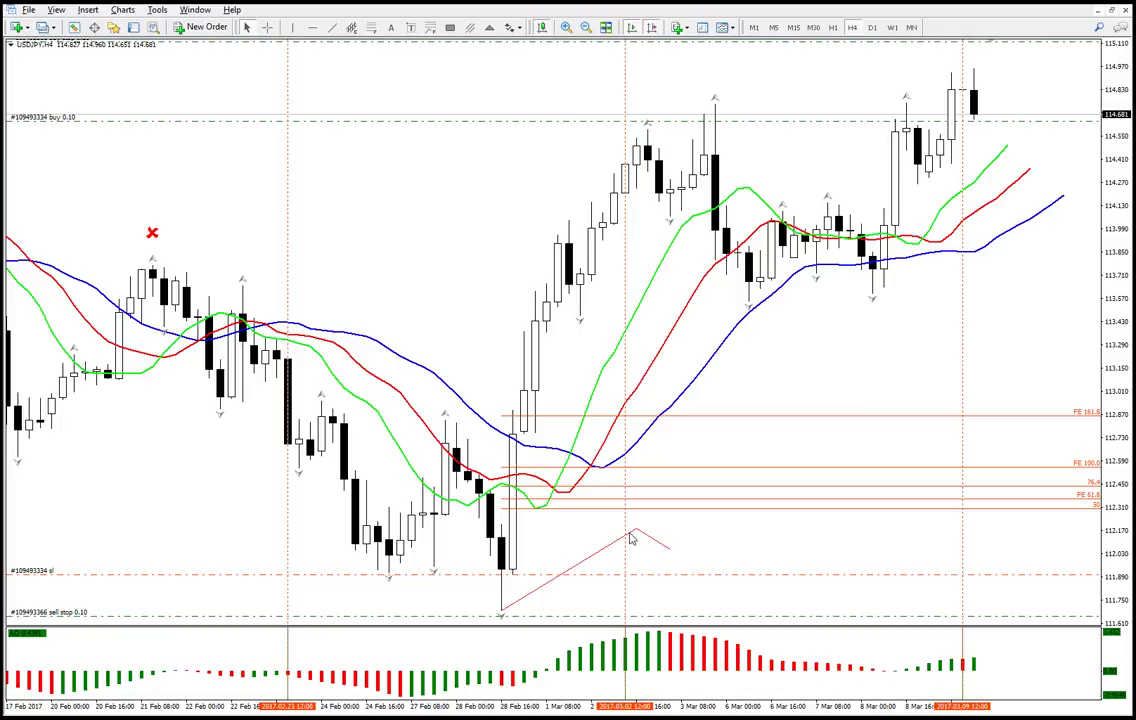
left_click_drag(642, 523, 647, 130)
left_click_drag(670, 546, 670, 218)
- Measure the USDJPY distances from the 3 March 4:00 low to the 6 March low, to the 3 March 20:00 high, and across the 3 March pullback
middle_click(667, 221)
left_click_drag(677, 217, 756, 301)
middle_click(710, 100)
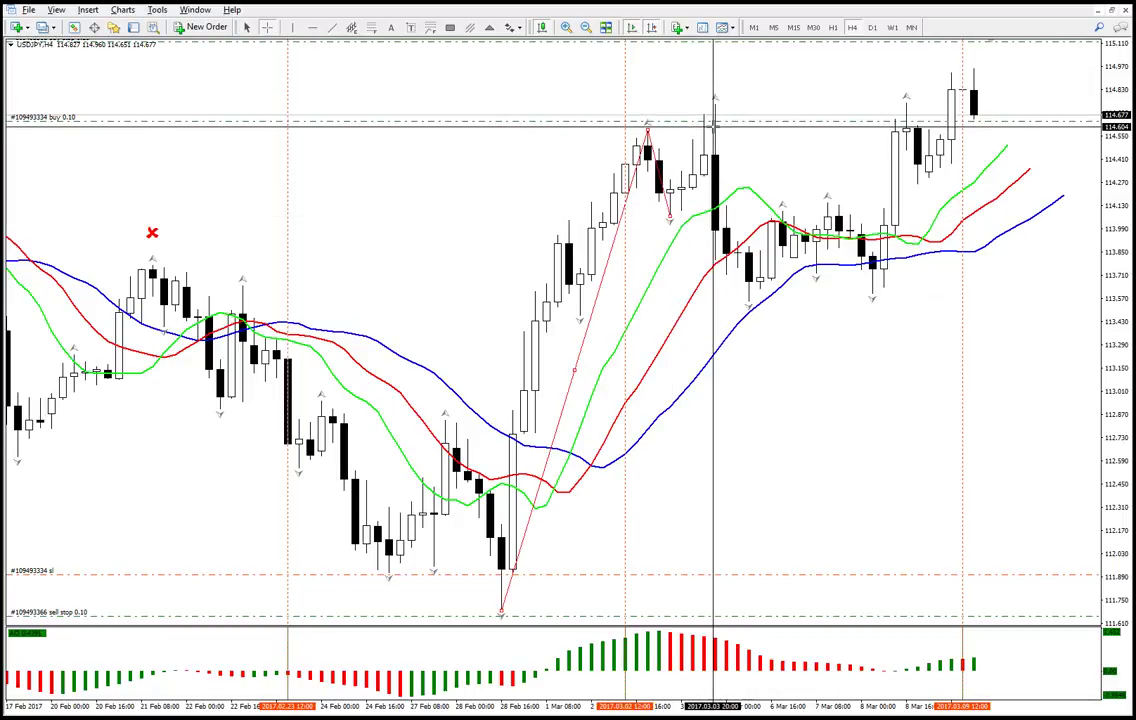
left_click_drag(705, 124, 721, 100)
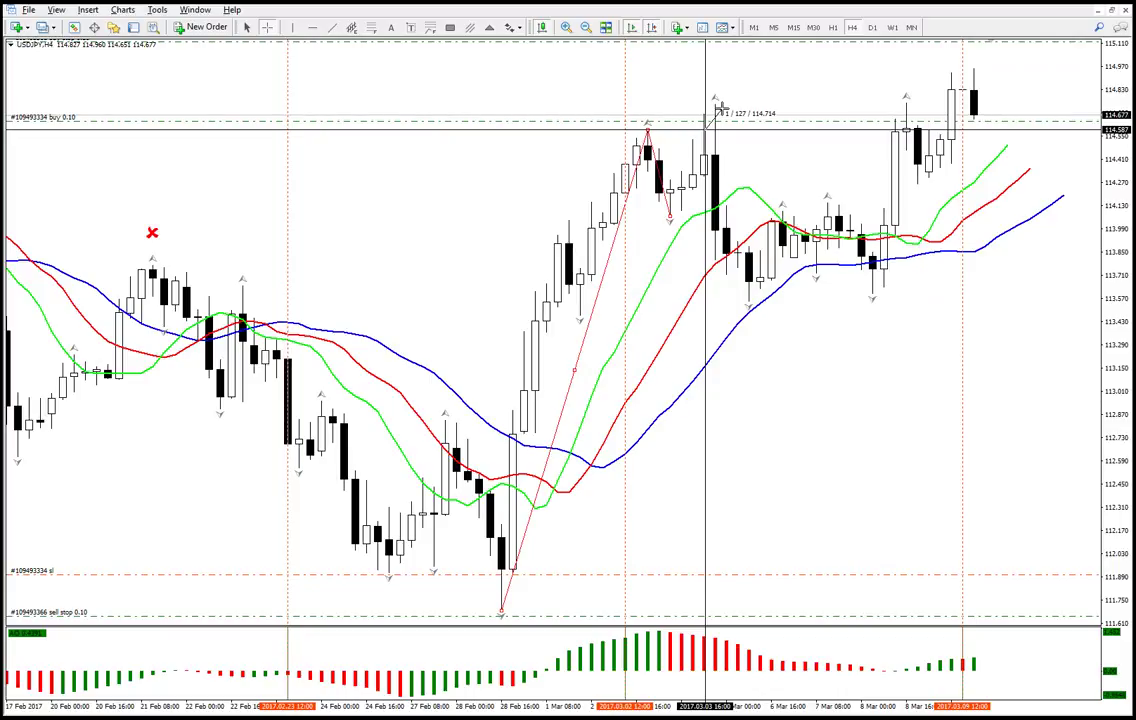
left_click_drag(721, 102, 721, 104)
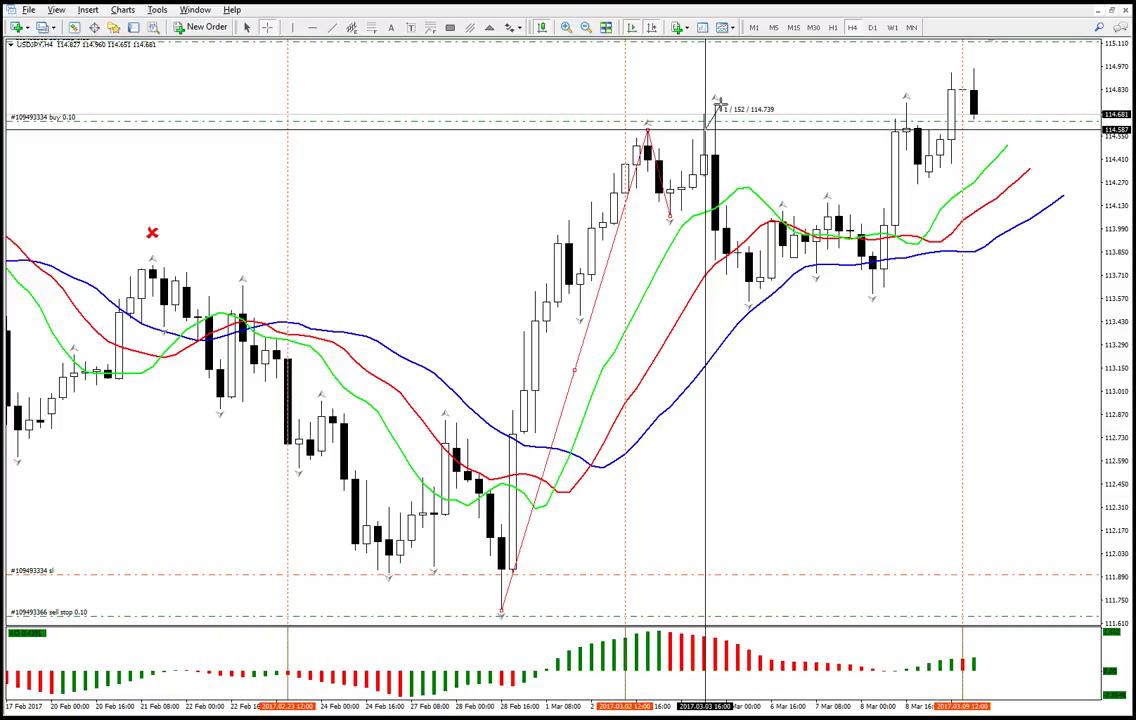
left_click_drag(721, 104, 721, 104)
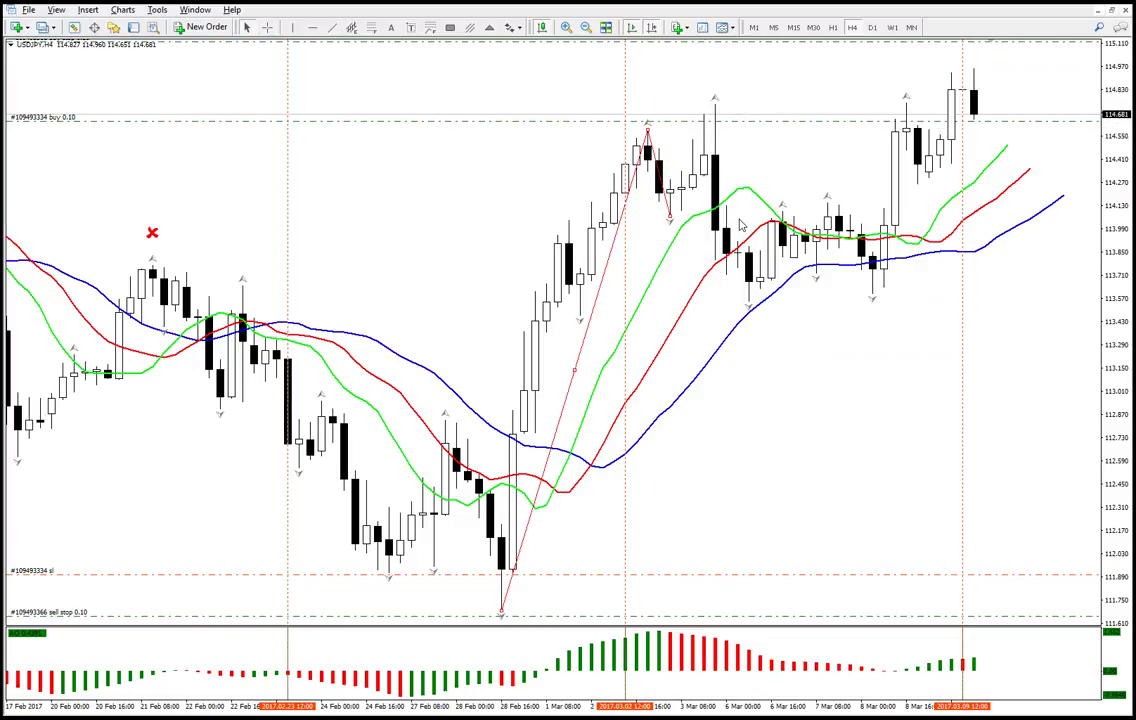
middle_click(668, 120)
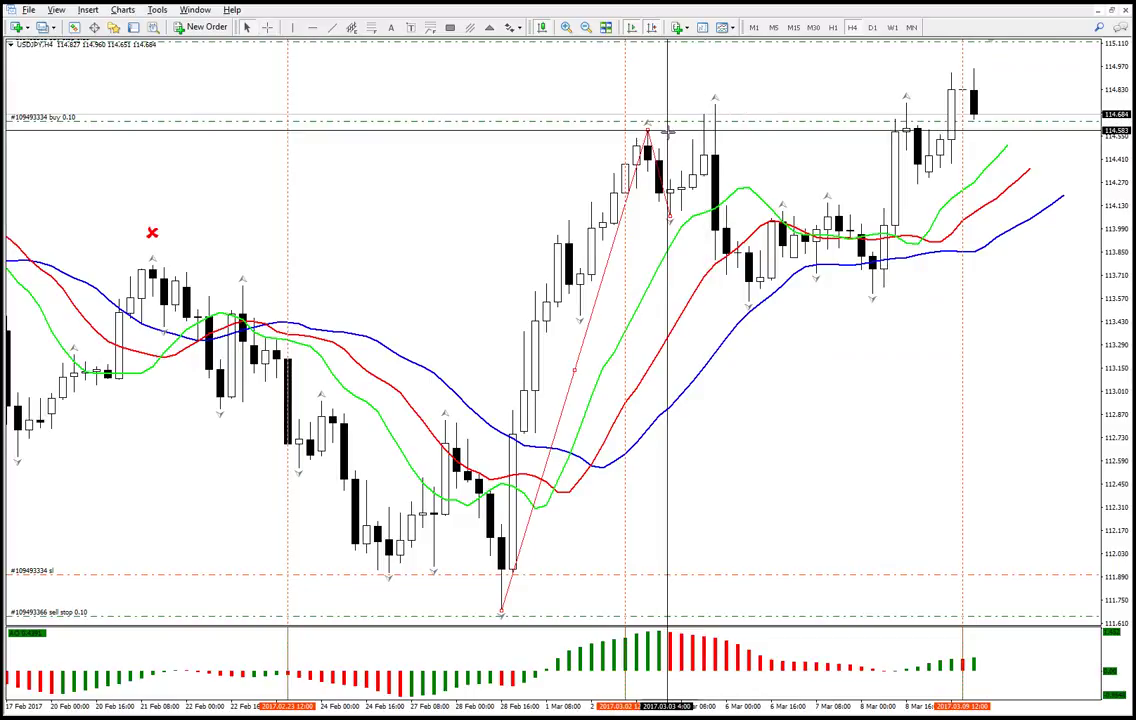
left_click_drag(668, 120, 671, 218)
- Switch to Excel and enter =-5*100 in cell H46 as the JPY result
key("alt+Tab")
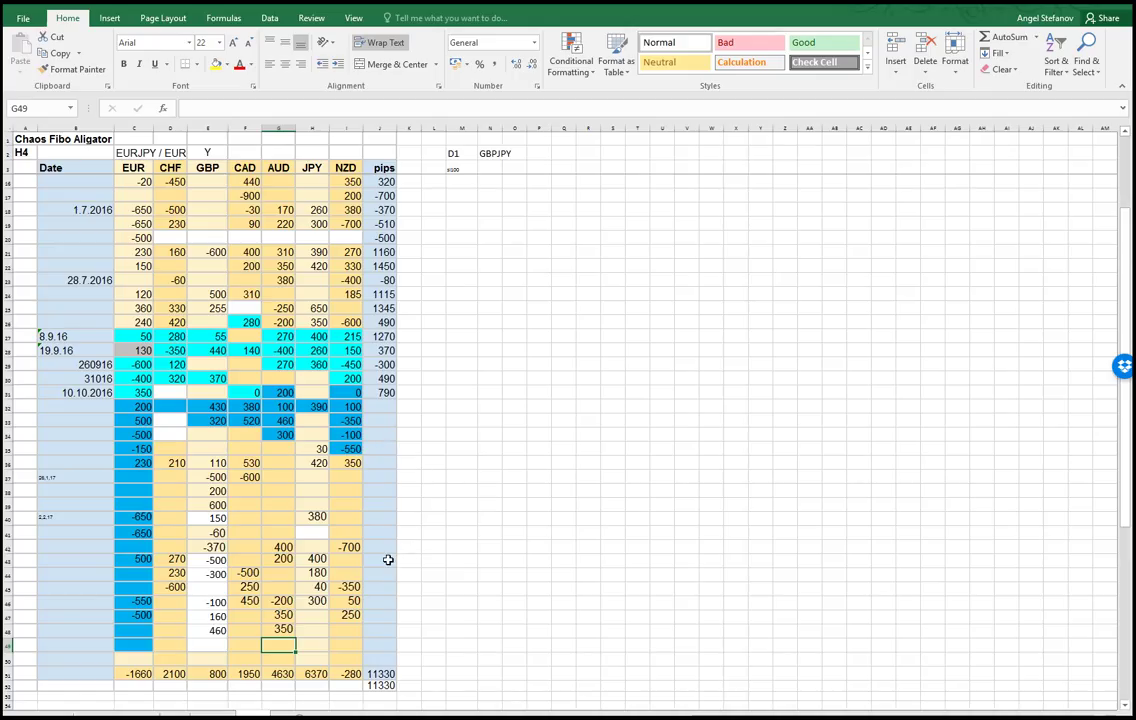
left_click(317, 604)
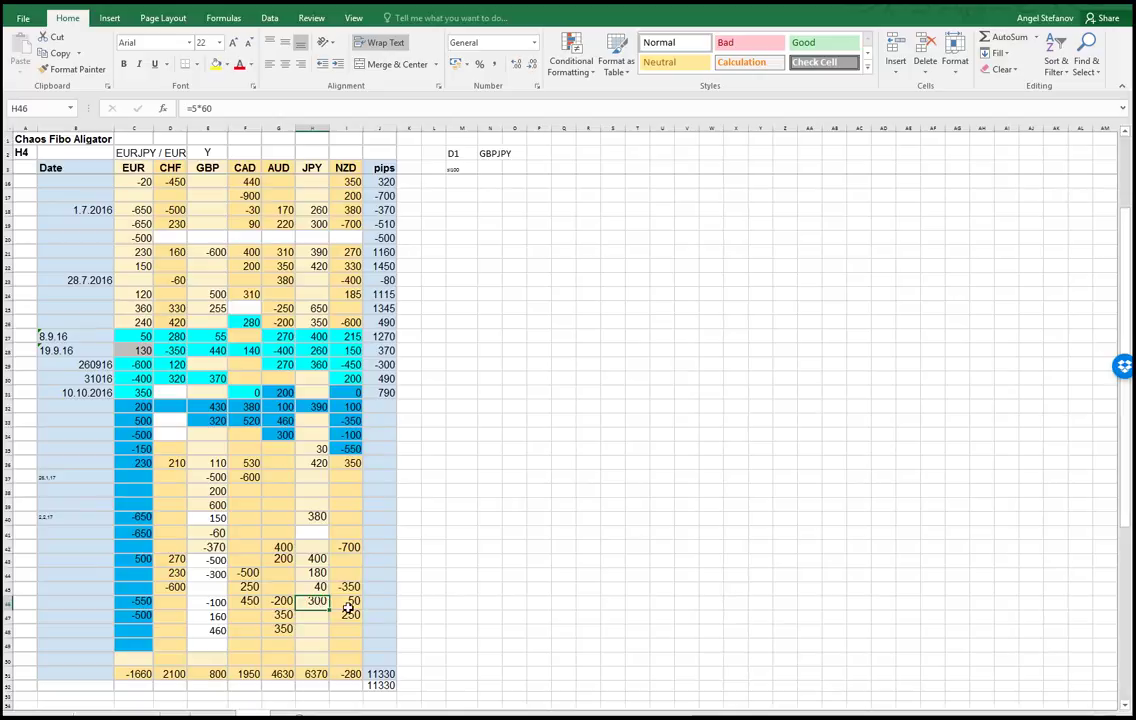
type("=-5")
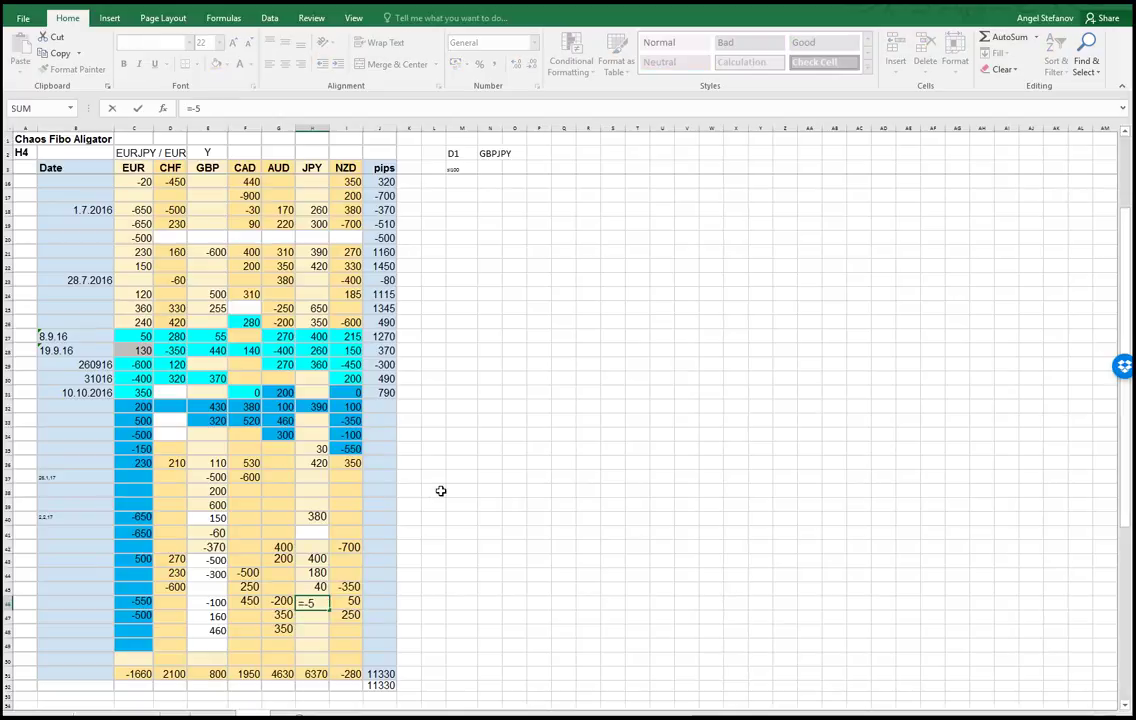
type("*100")
key("Return")
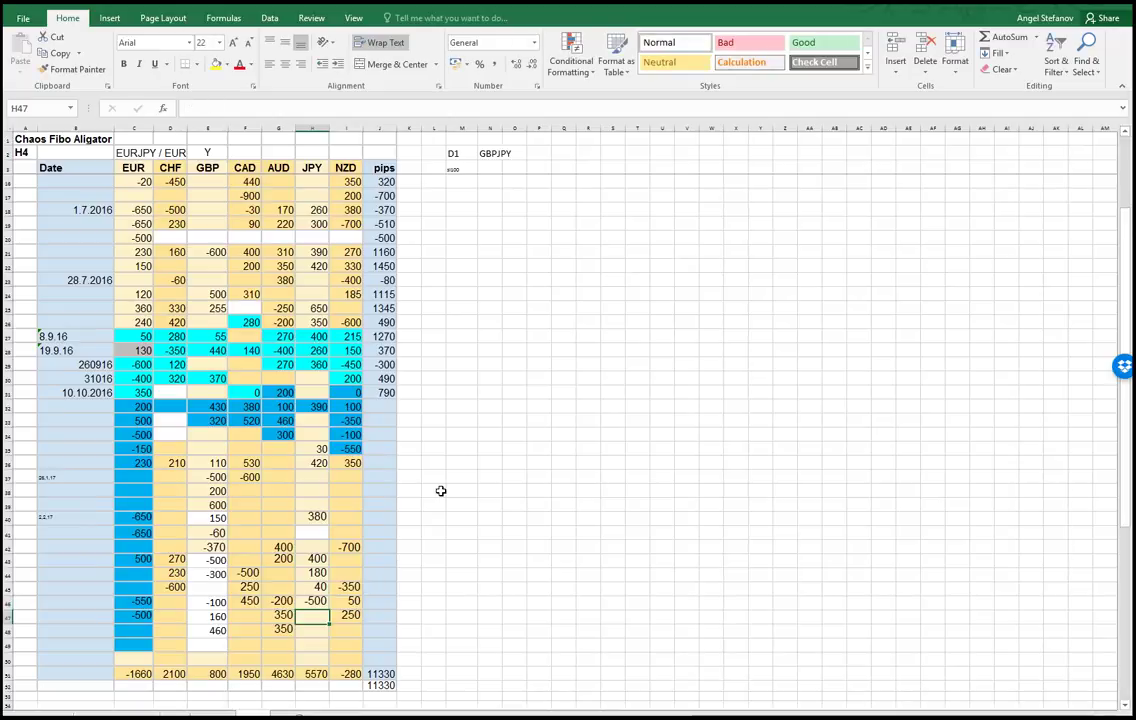
- Return to the USDJPY chart and shift the Fibonacci expansion to the 8 March low and high, with its third point well below the candles
key("alt+Tab")
middle_click(669, 134)
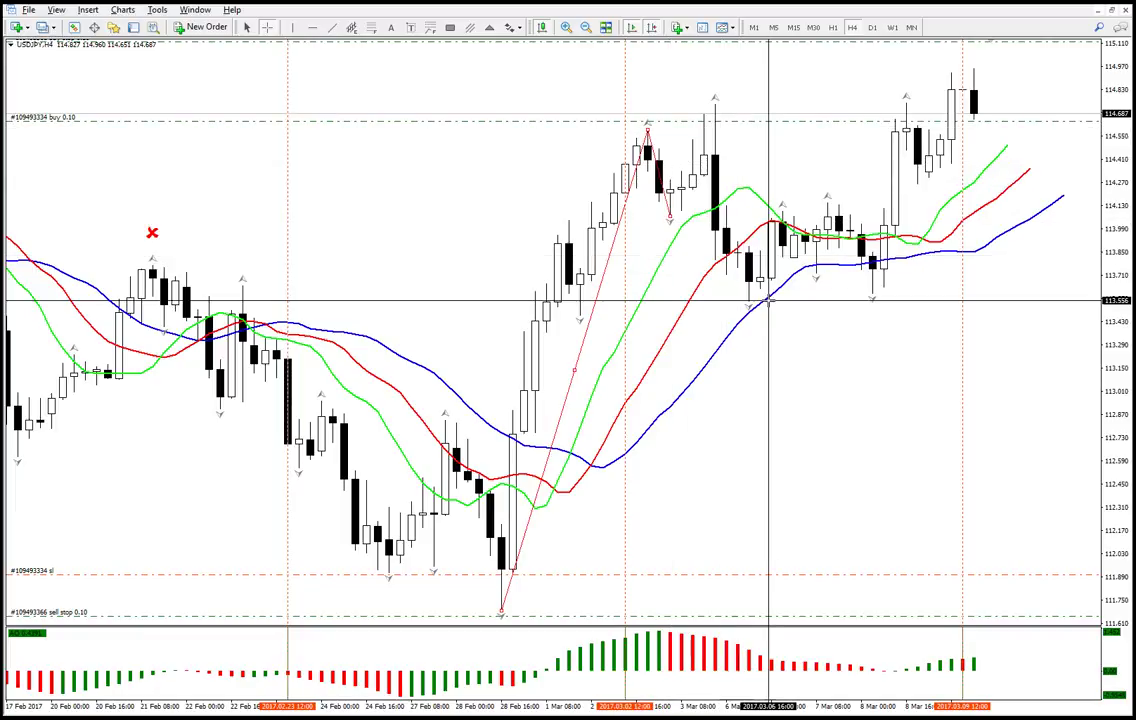
left_click(708, 205)
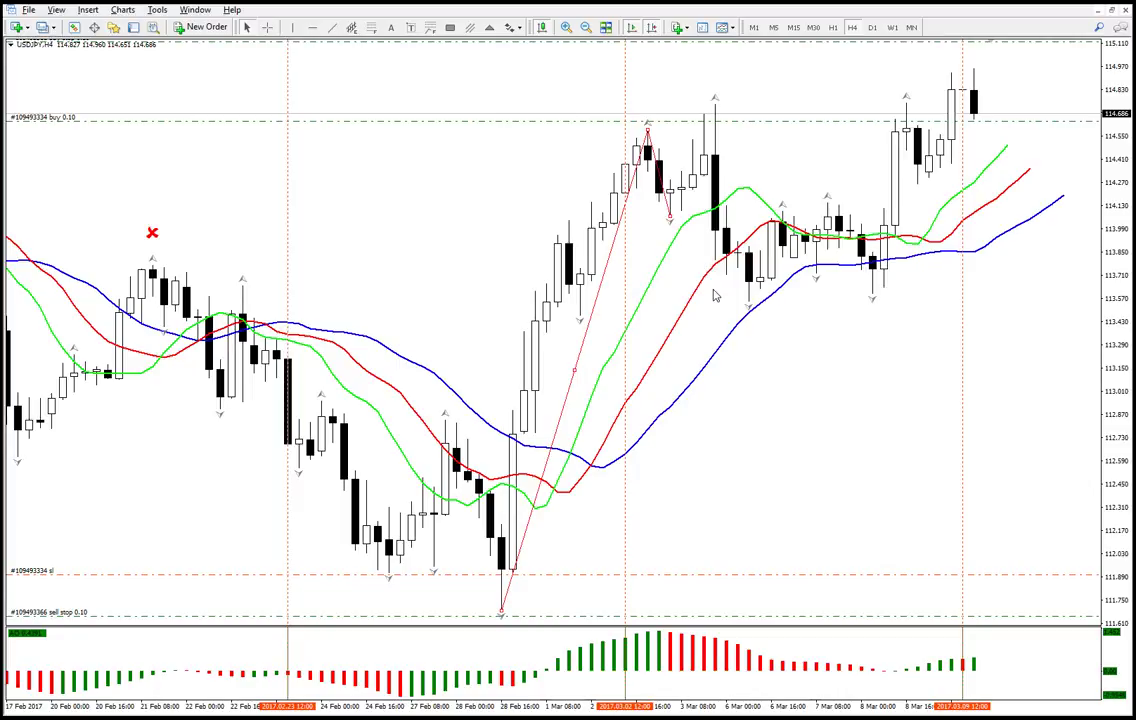
left_click_drag(580, 372, 824, 299)
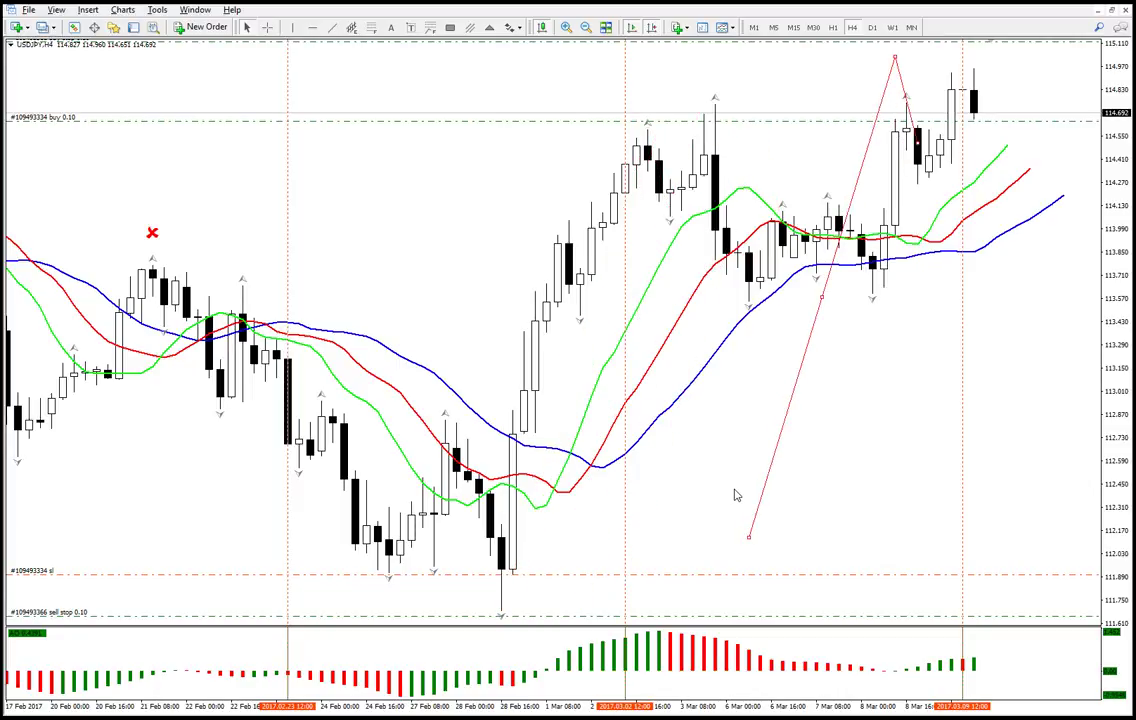
left_click_drag(748, 537, 873, 299)
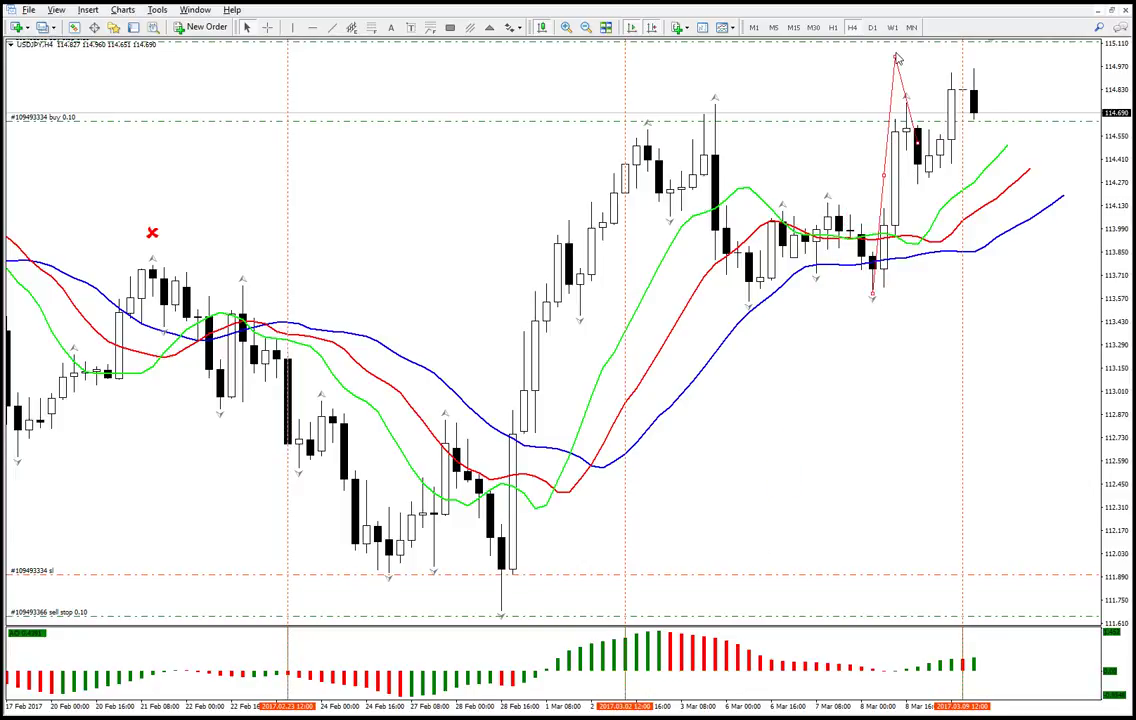
left_click_drag(897, 59, 906, 101)
left_click_drag(937, 173, 917, 518)
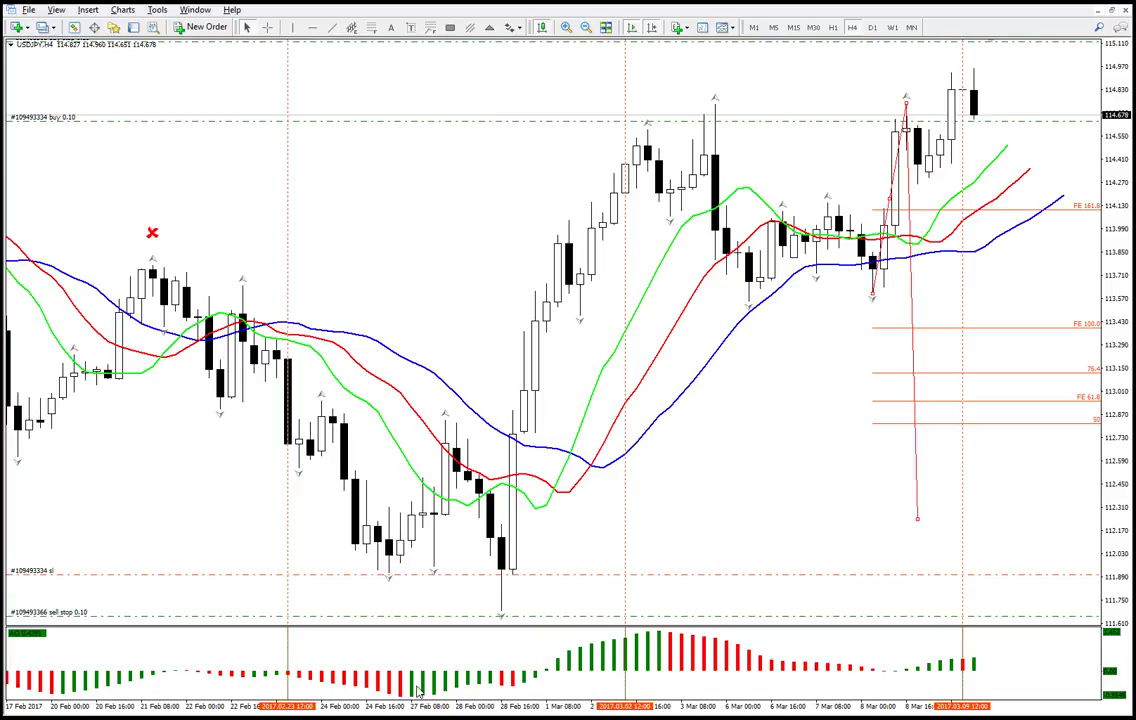
- Switch to the NZDUSD chart and measure from the 1 March 16:00 candle down to FE 161.8
key("ctrl+F6")
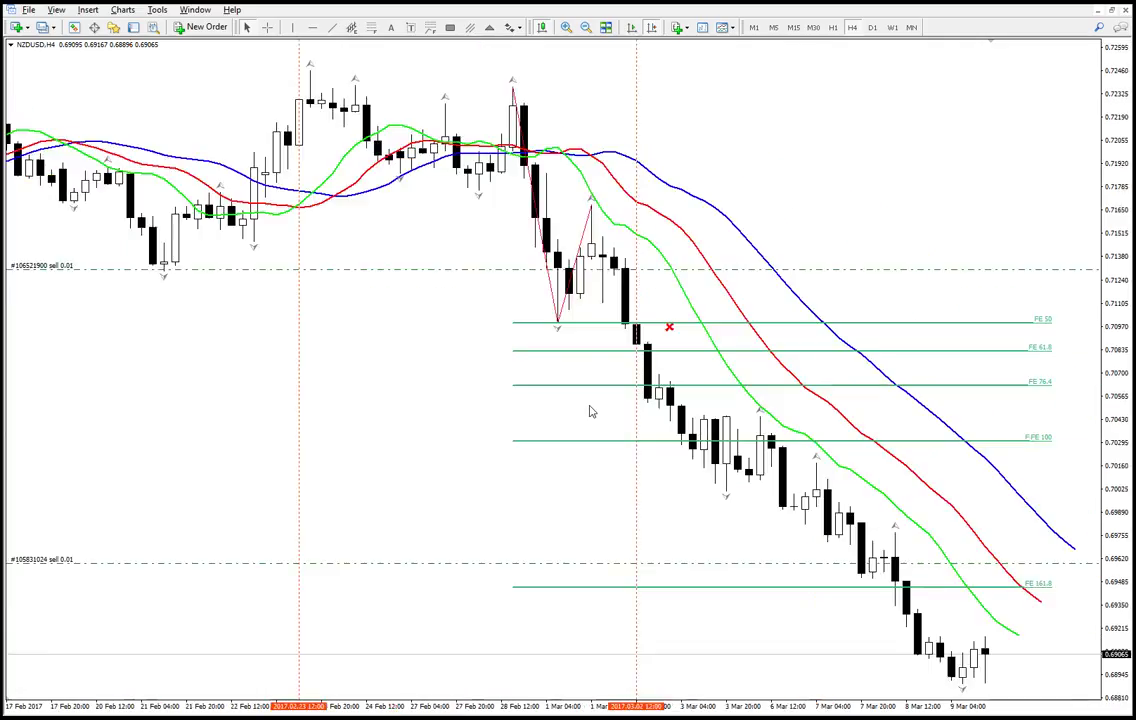
middle_click(583, 330)
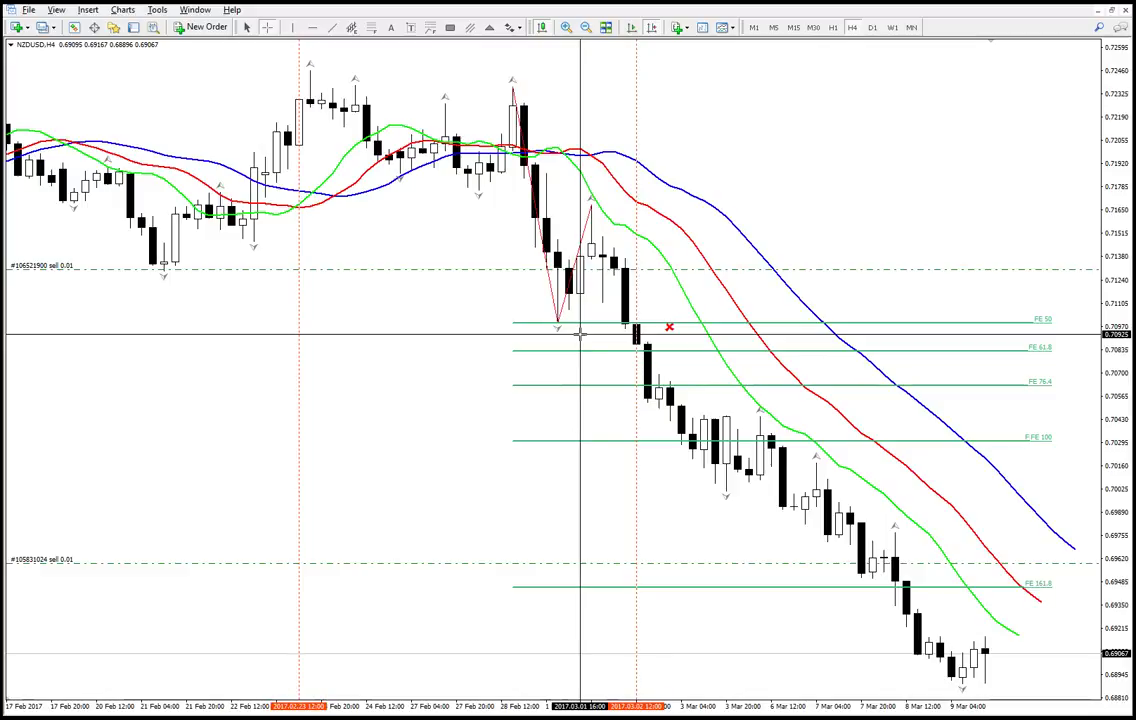
left_click_drag(581, 328, 764, 588)
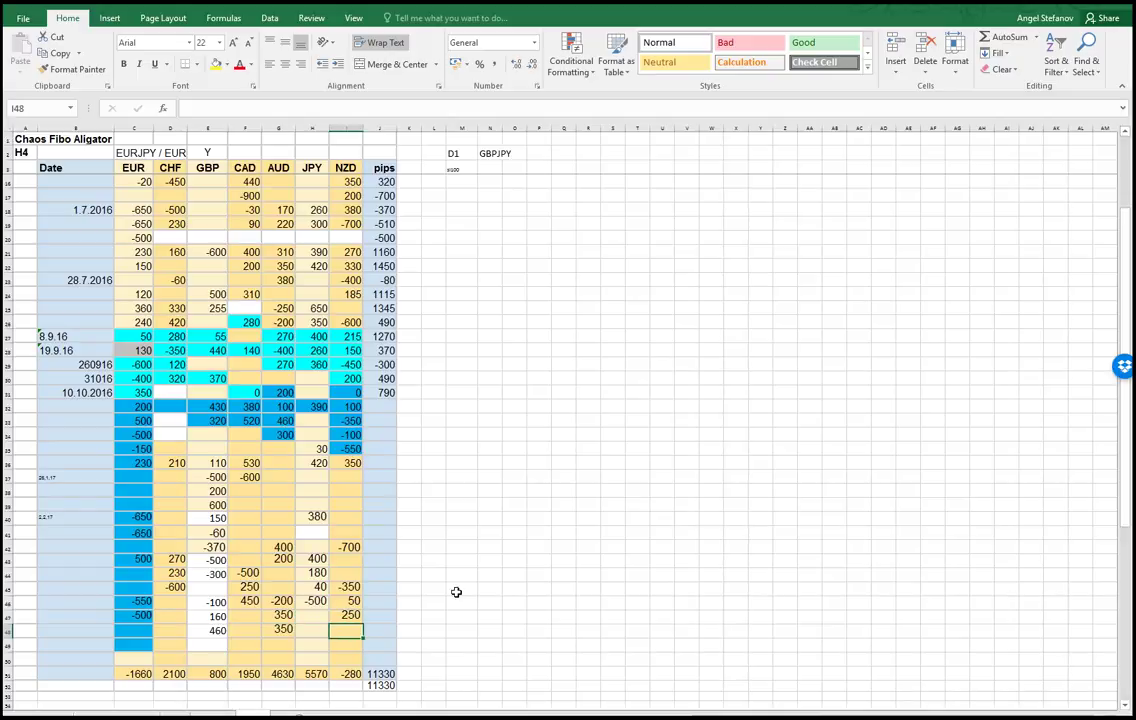
- In Excel, enter =4*60+150 in cell I48 as the NZD result
type("=")
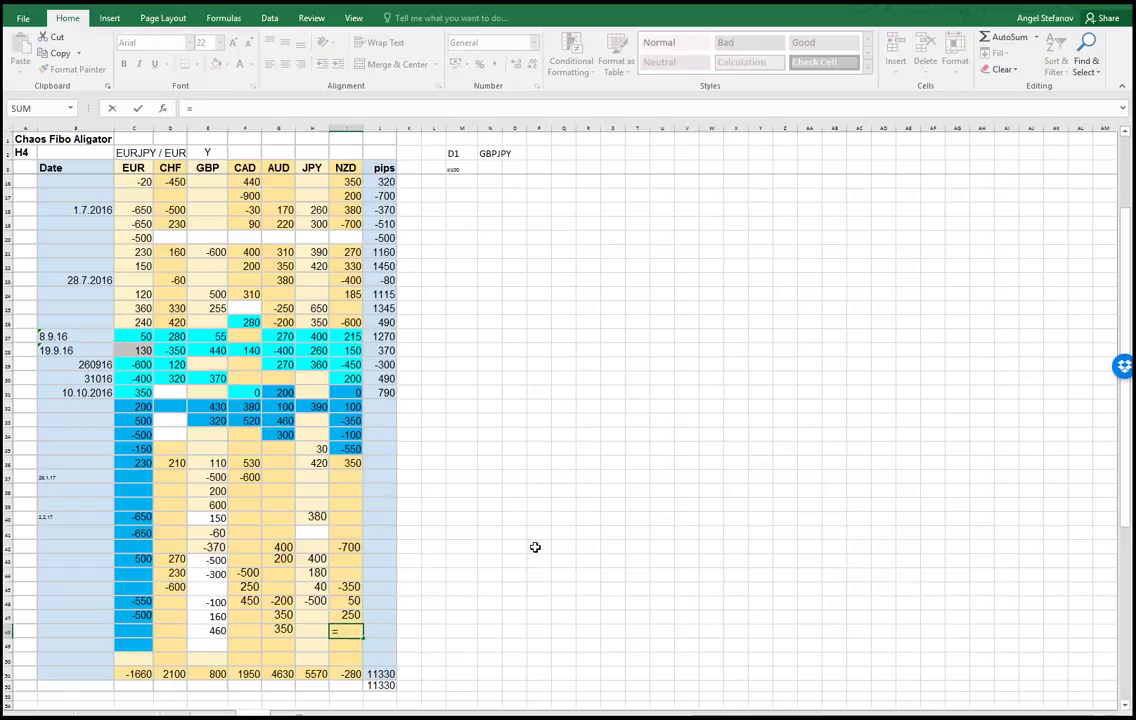
type("4*60+15")
type("0")
key("Return")
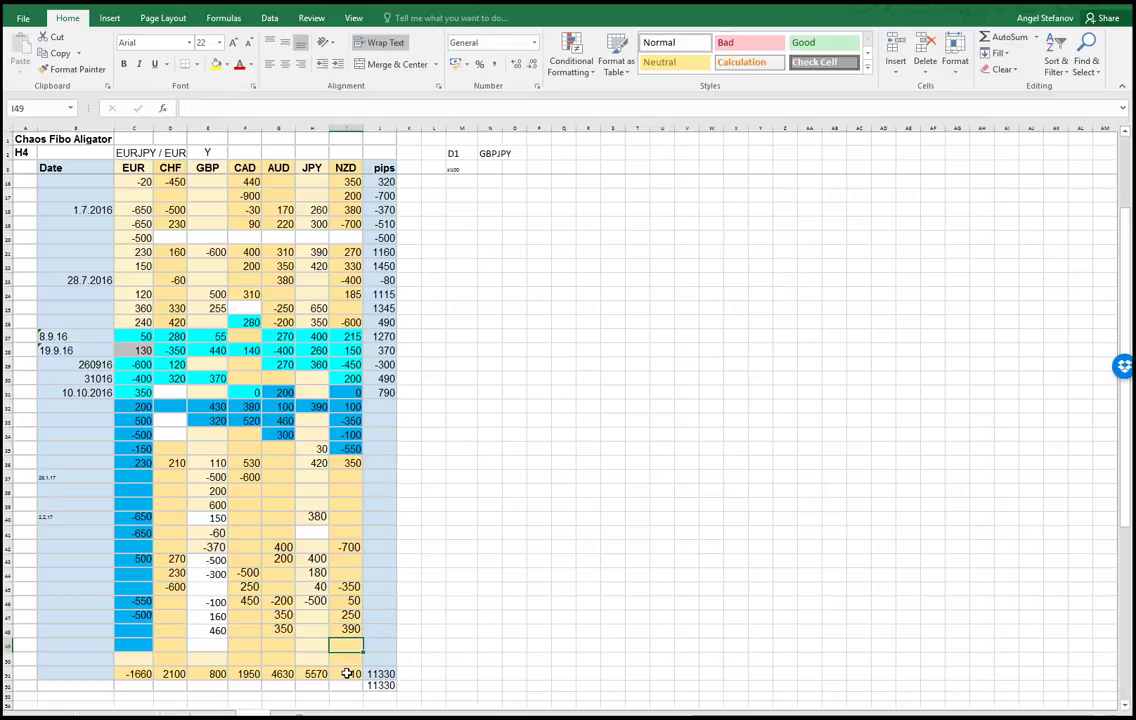
- Check the NZD total in row 51, and select the CAD, AUD, JPY and CHF totals together for review
left_click(349, 674)
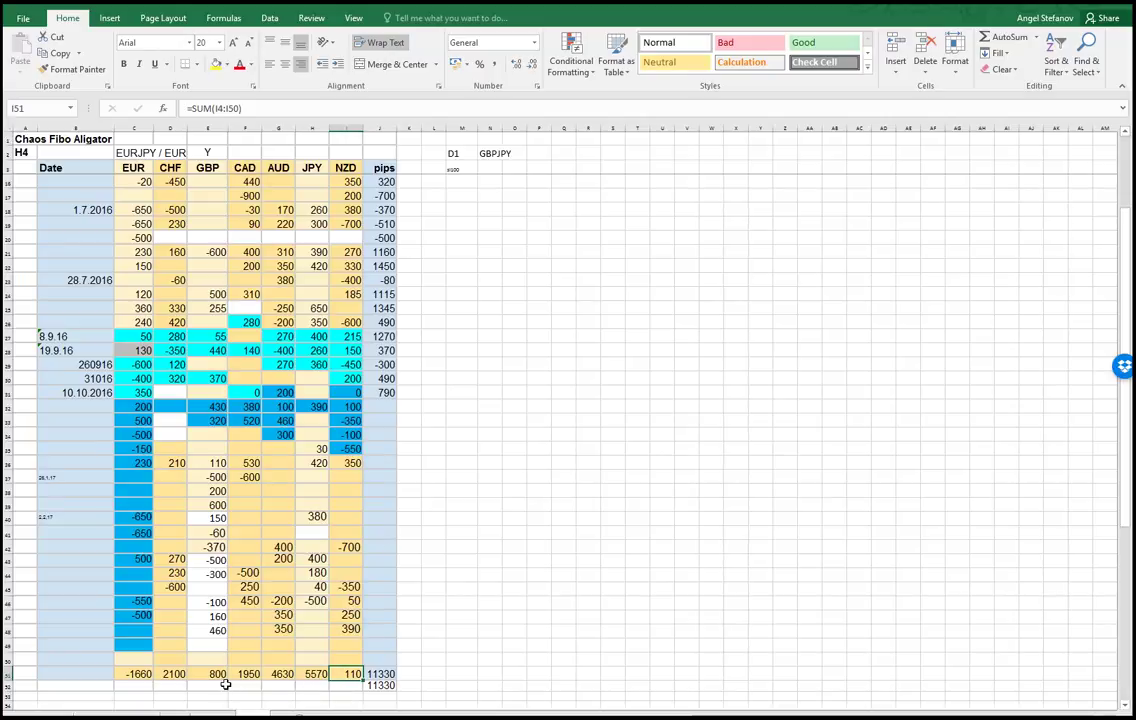
left_click(249, 674)
left_click(283, 674, "ctrl")
left_click(315, 674, "ctrl")
left_click(174, 674, "ctrl")
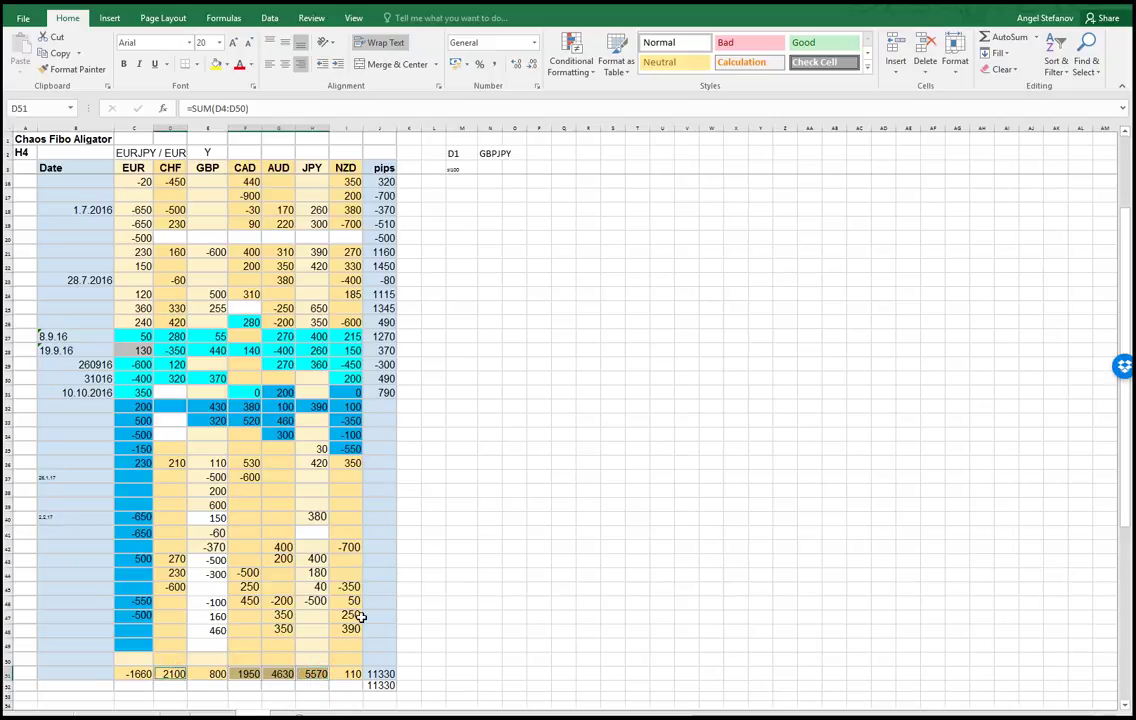
left_click(451, 500)
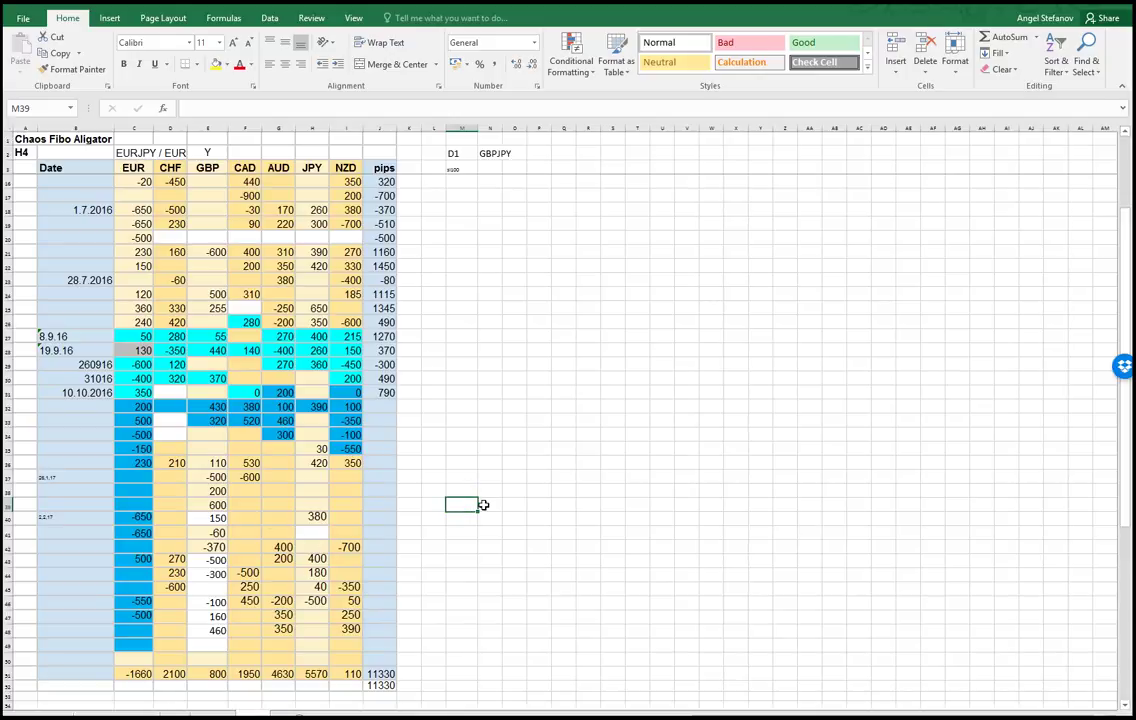
- Switch to the GBPJPY chart and shift the Fibonacci expansion to the 15 February high, 17 February low and 22 February high
key("alt+Tab")
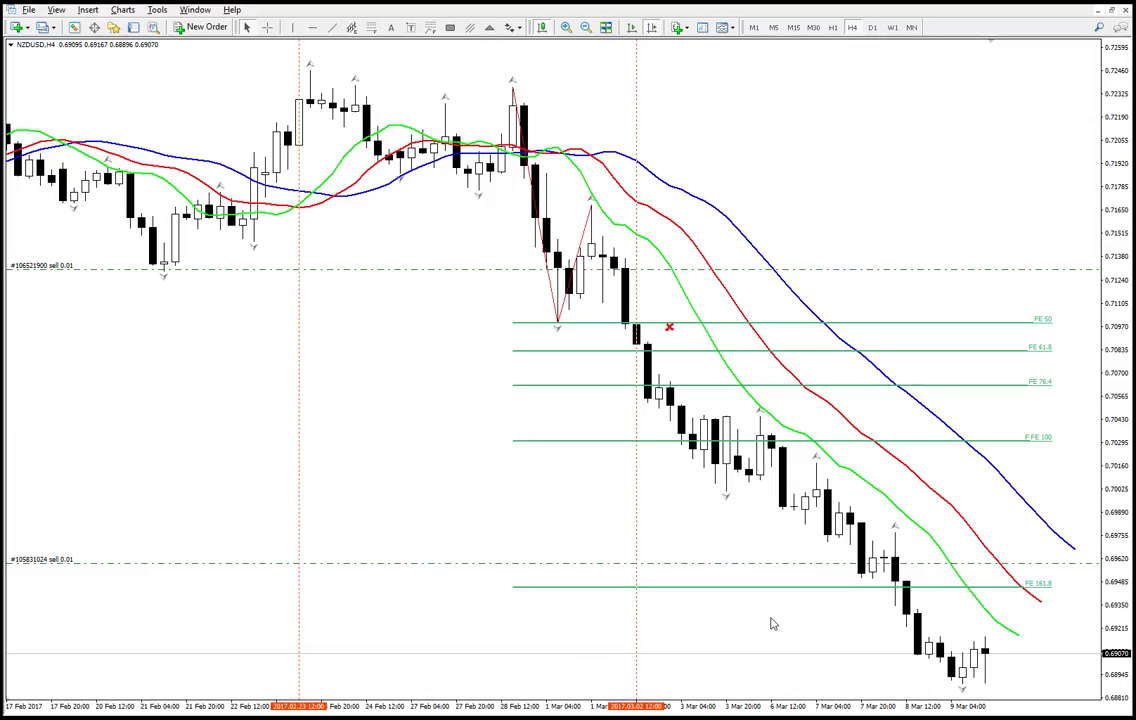
key("ctrl+Tab")
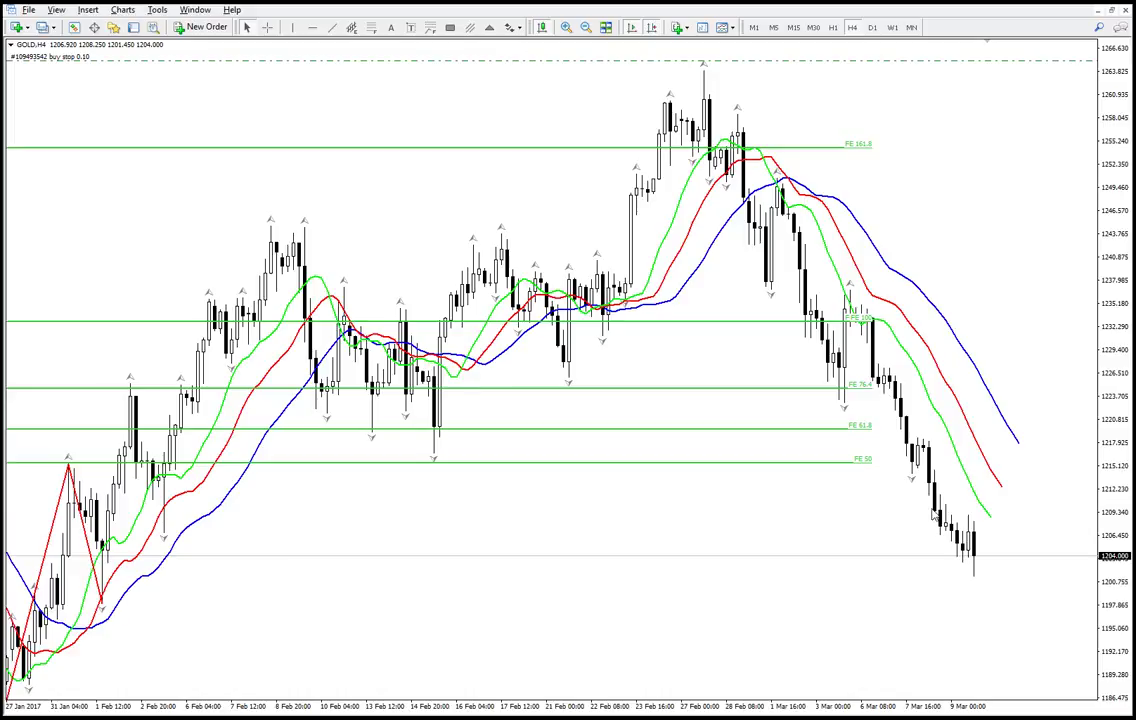
key("ctrl+F6")
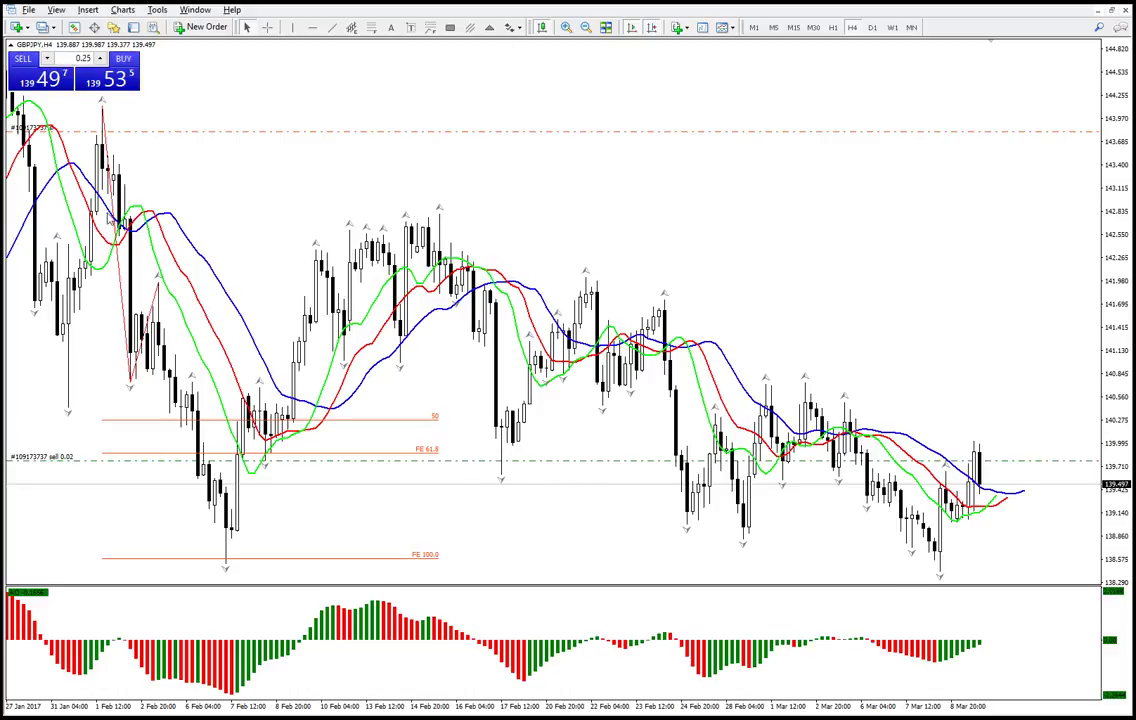
left_click_drag(101, 114, 439, 212)
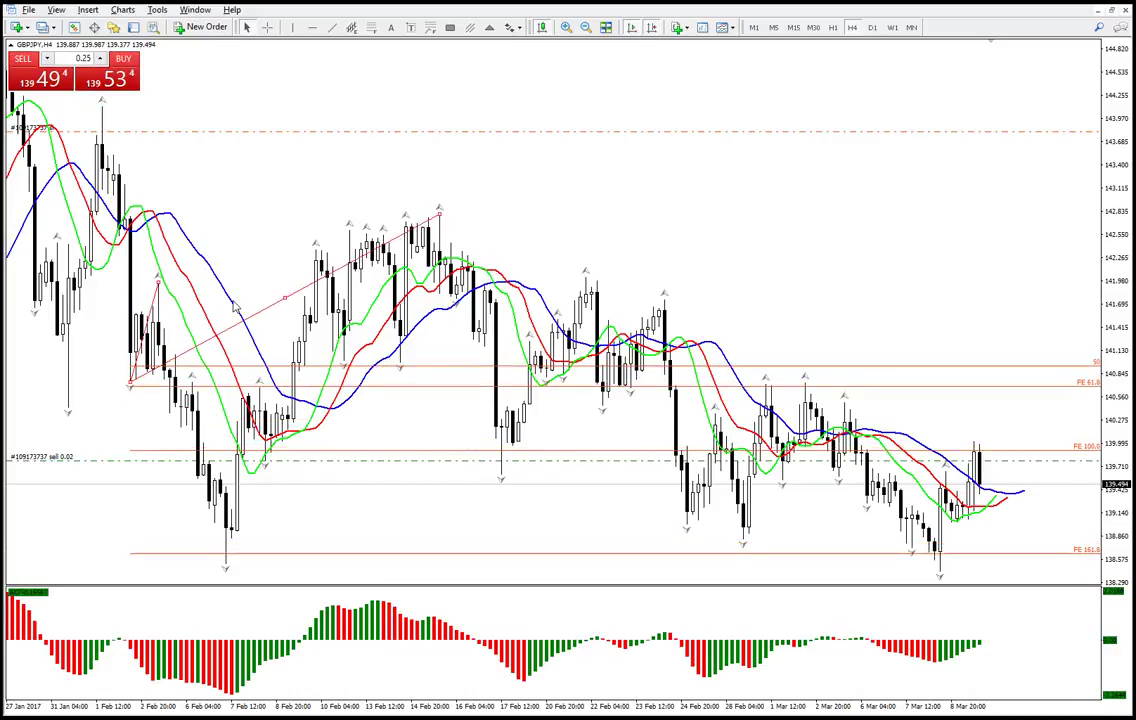
left_click_drag(131, 383, 500, 477)
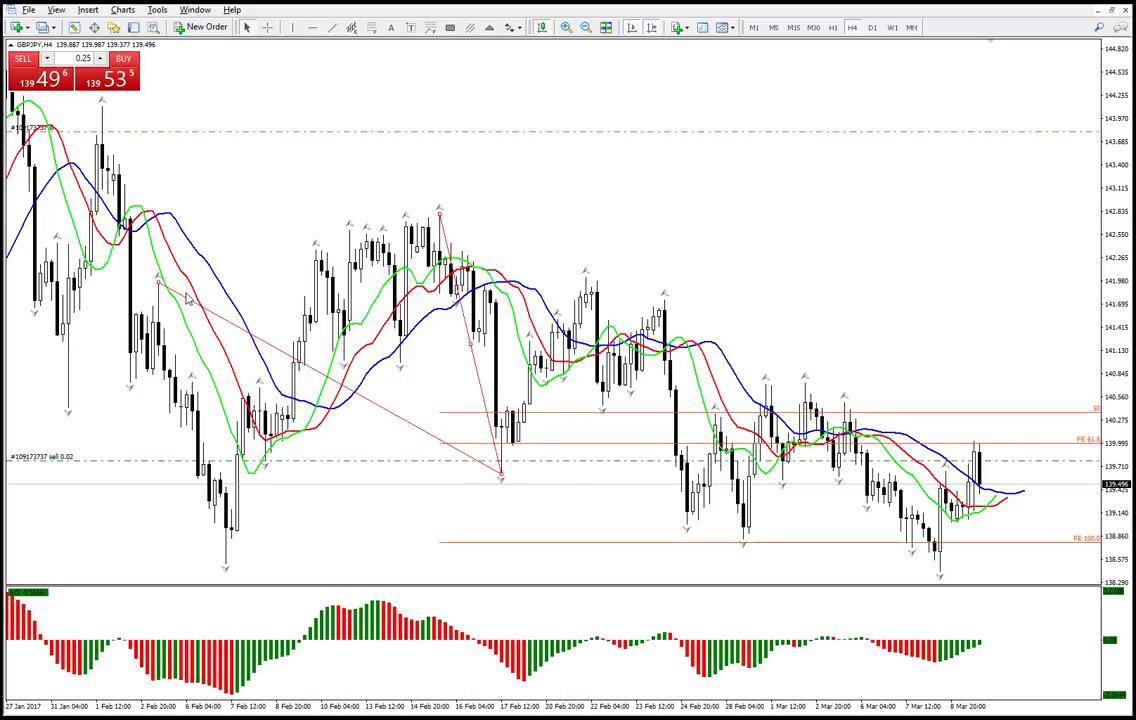
left_click_drag(167, 291, 586, 274)
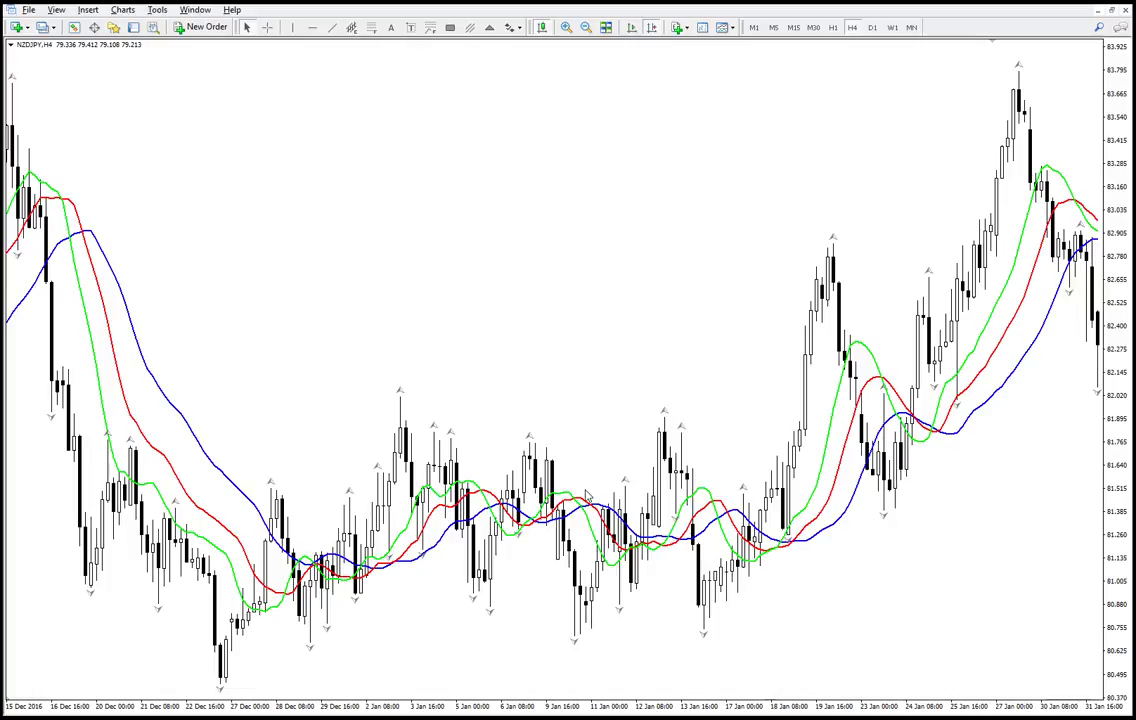
- Bring the NZDJPY H4 chart to its latest candles and inspect the February and March swings with the crosshair
left_click(631, 28)
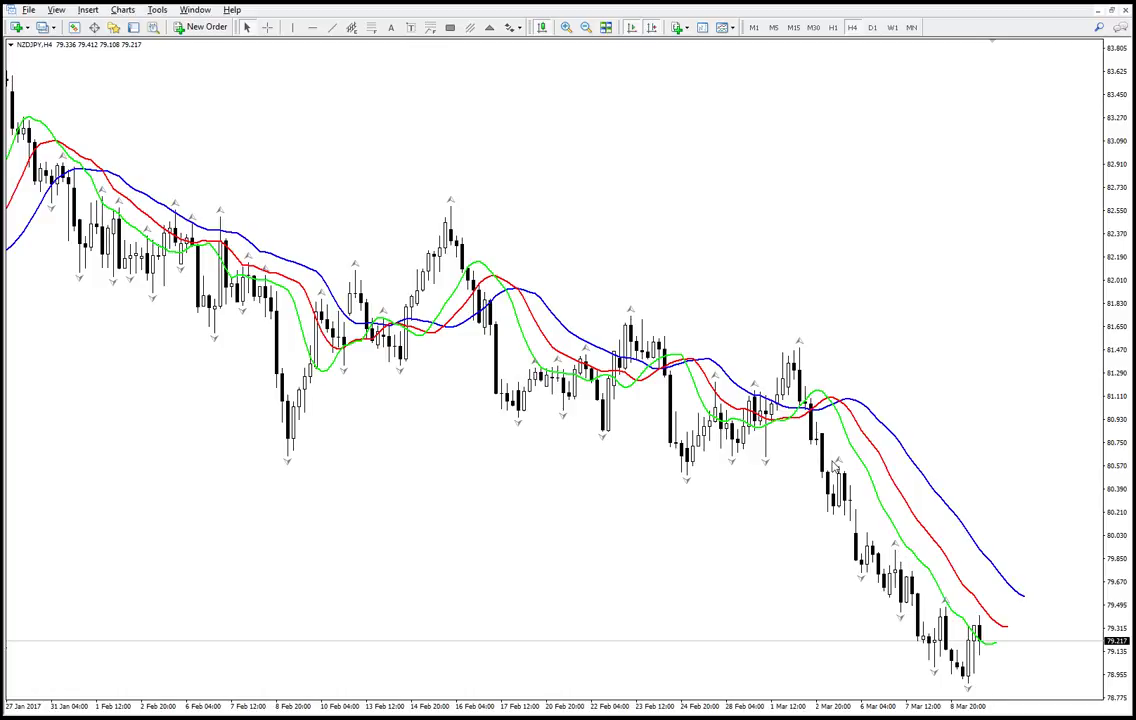
middle_click(699, 487)
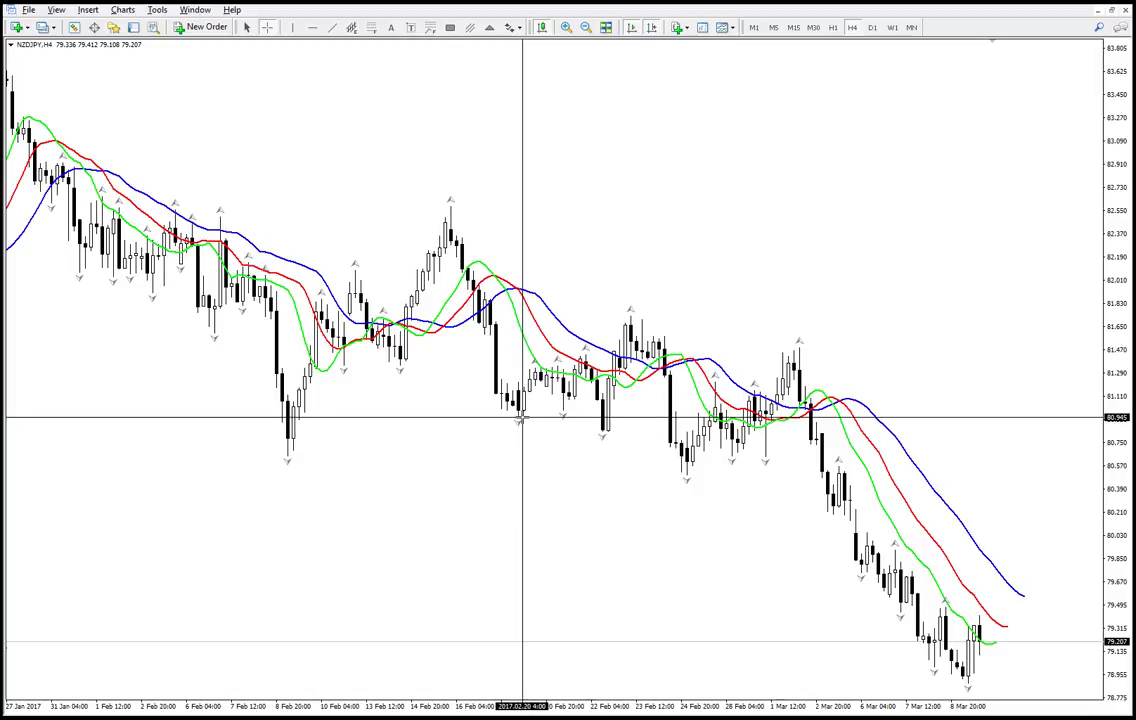
left_click_drag(583, 354, 636, 315)
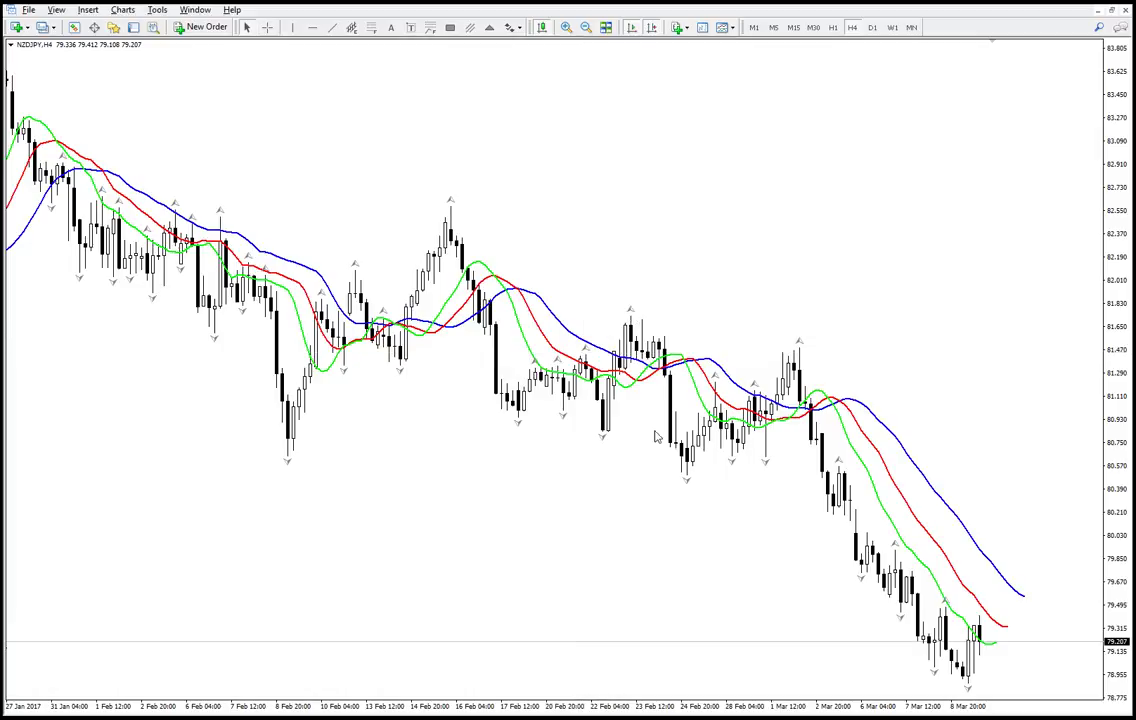
middle_click(523, 414)
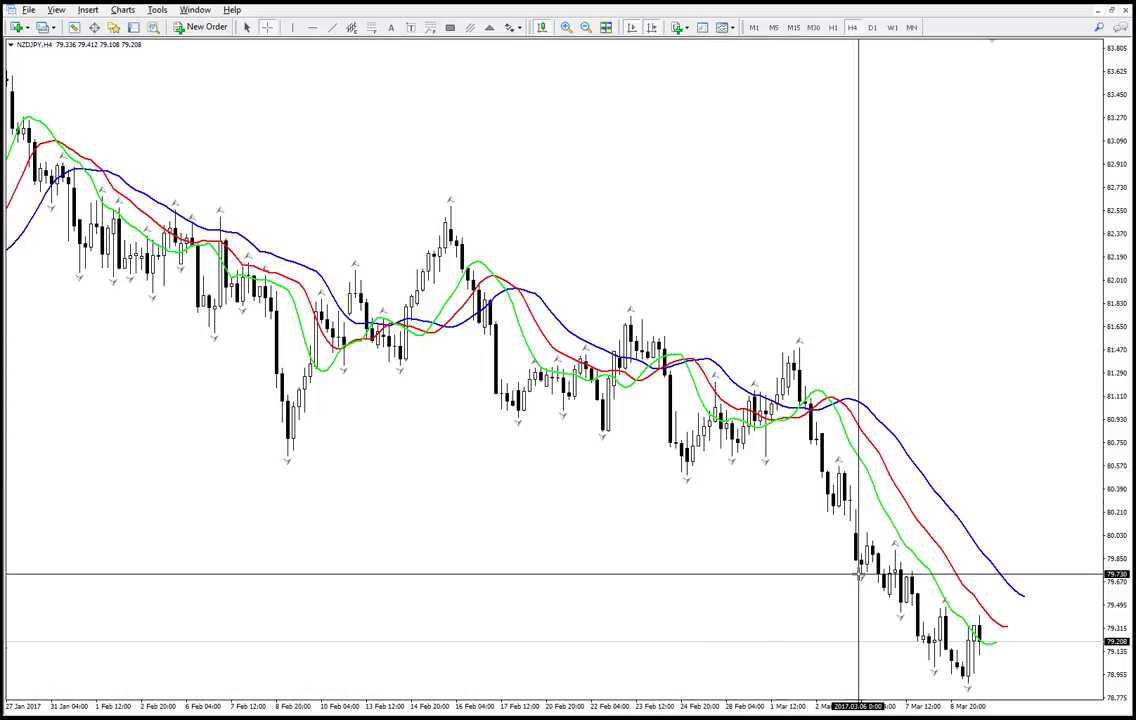
left_click(568, 246)
- Trace the wider NZDJPY H4 swings with the crosshair, covering the December range, the January rise and the decline into March
left_click(586, 28)
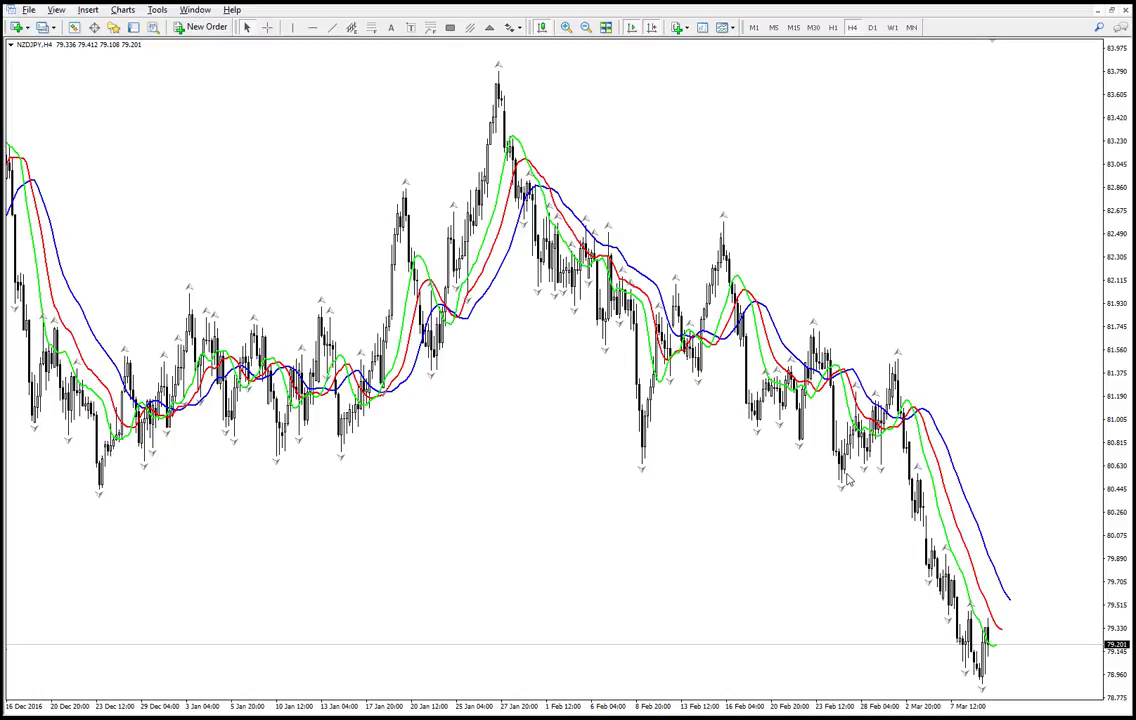
middle_click(872, 427)
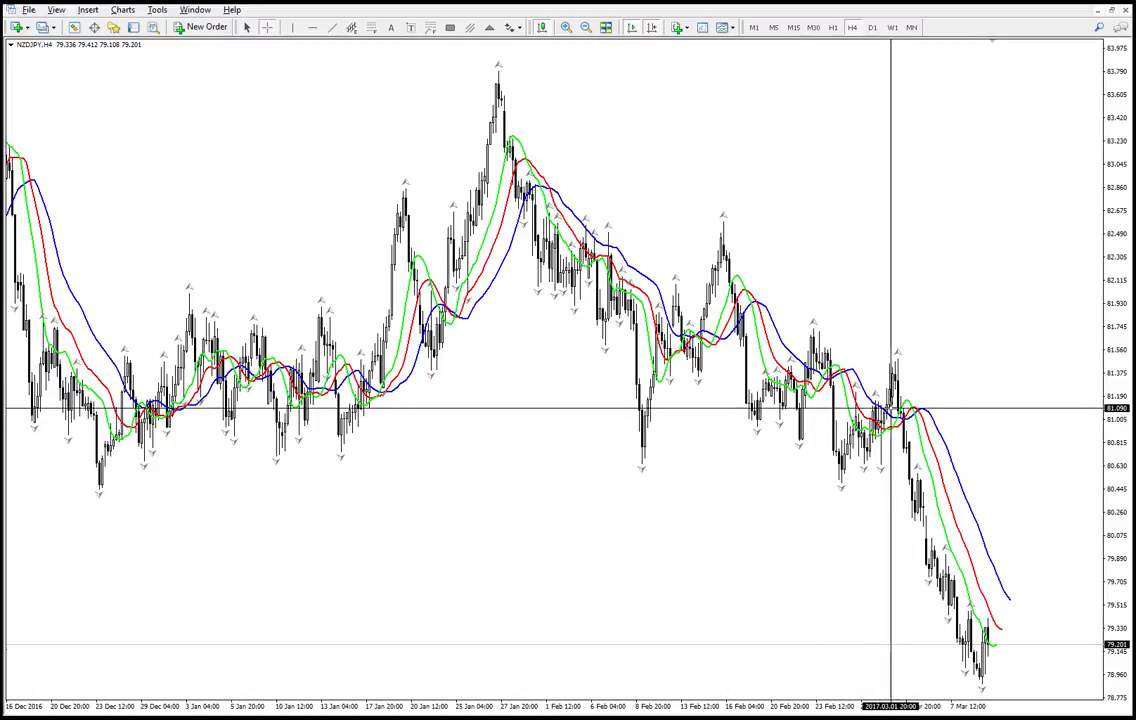
left_click_drag(509, 136, 996, 670)
middle_click(356, 370)
left_click_drag(359, 367, 489, 114)
middle_click(130, 342)
left_click_drag(99, 360, 880, 596)
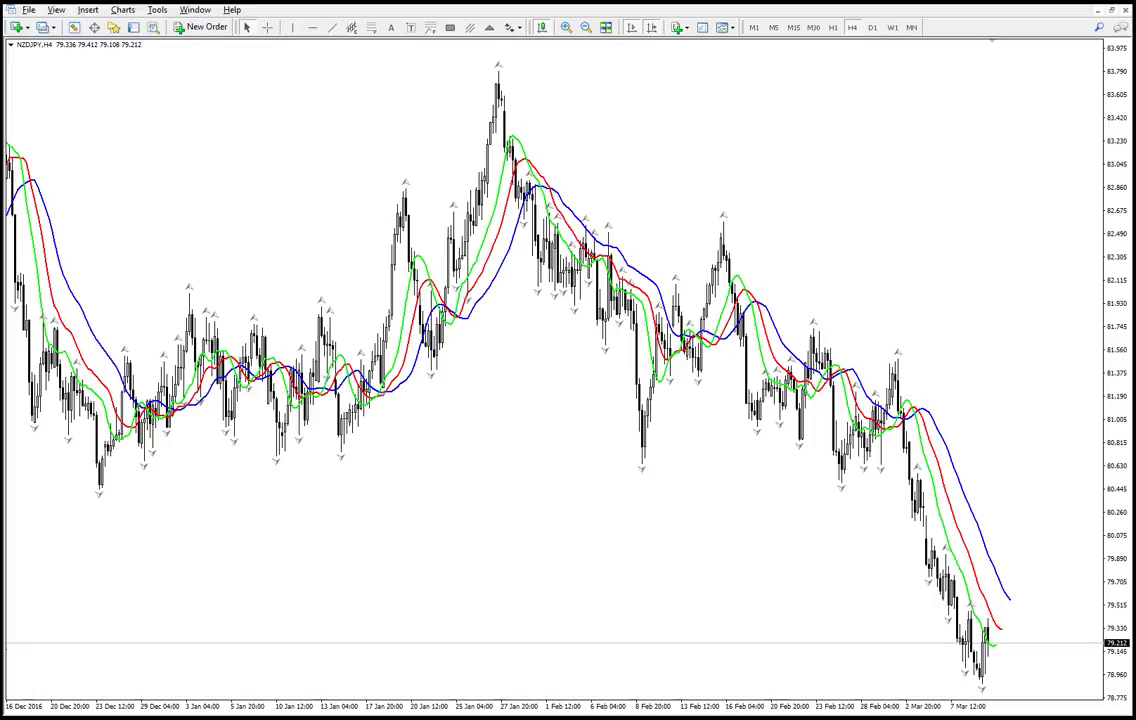
- Switch to the Forex profit club group on Facebook and unpin the pinned 18:30 webinar post
key("alt+Tab")
scroll(436, 380, "up", 20)
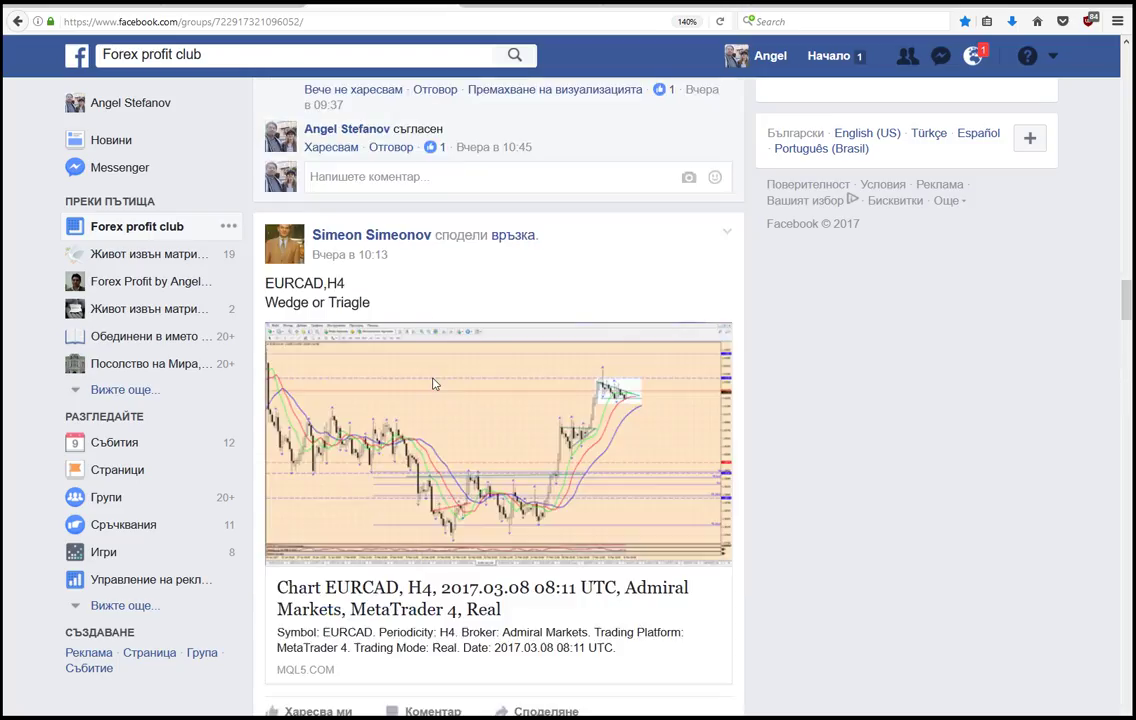
scroll(420, 375, "up", 10)
scroll(400, 370, "up", 3)
scroll(400, 375, "down", 3)
scroll(393, 381, "up", 3)
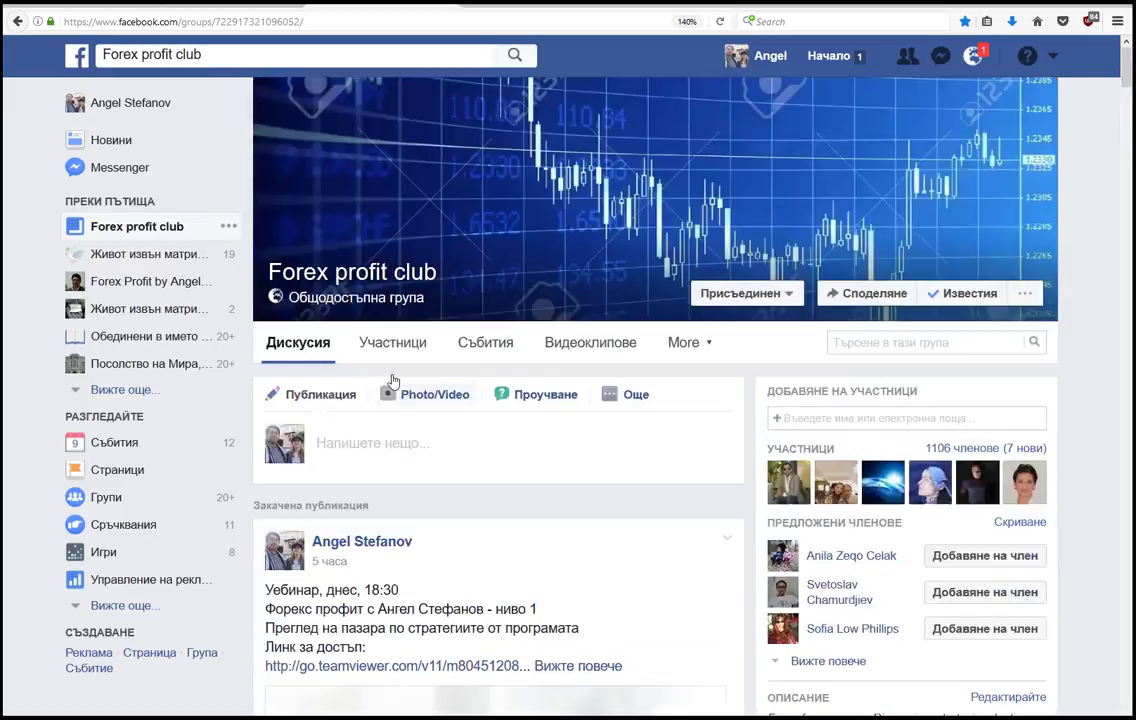
scroll(393, 381, "down", 3)
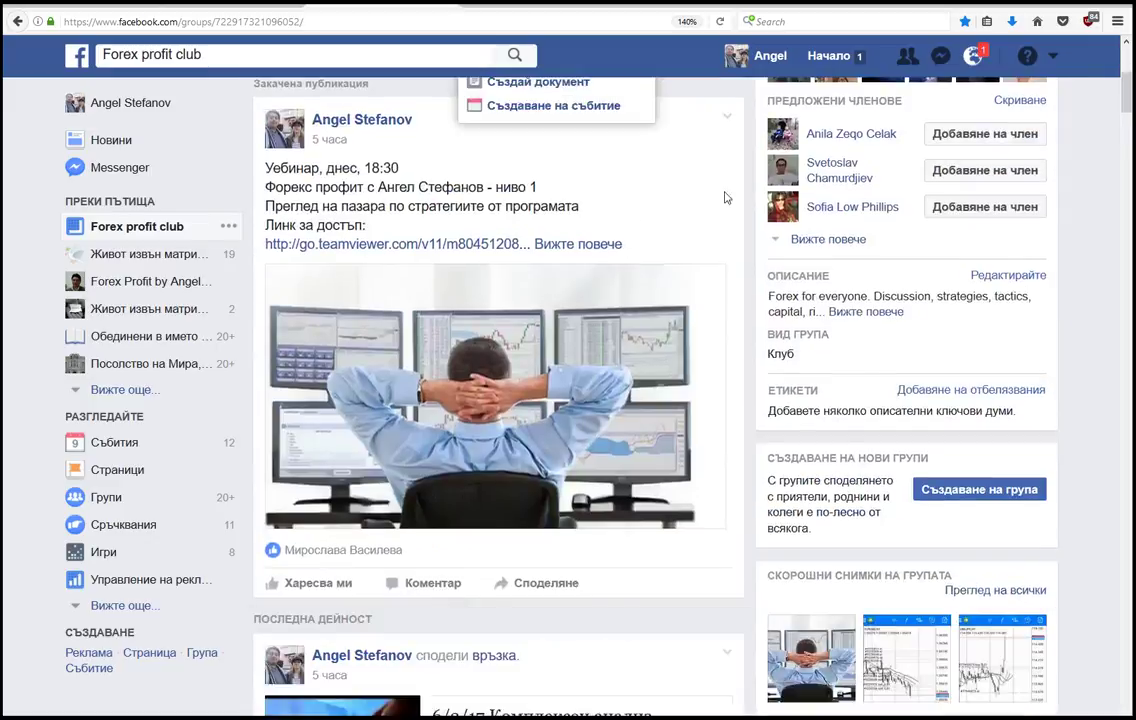
scroll(726, 198, "up", 1)
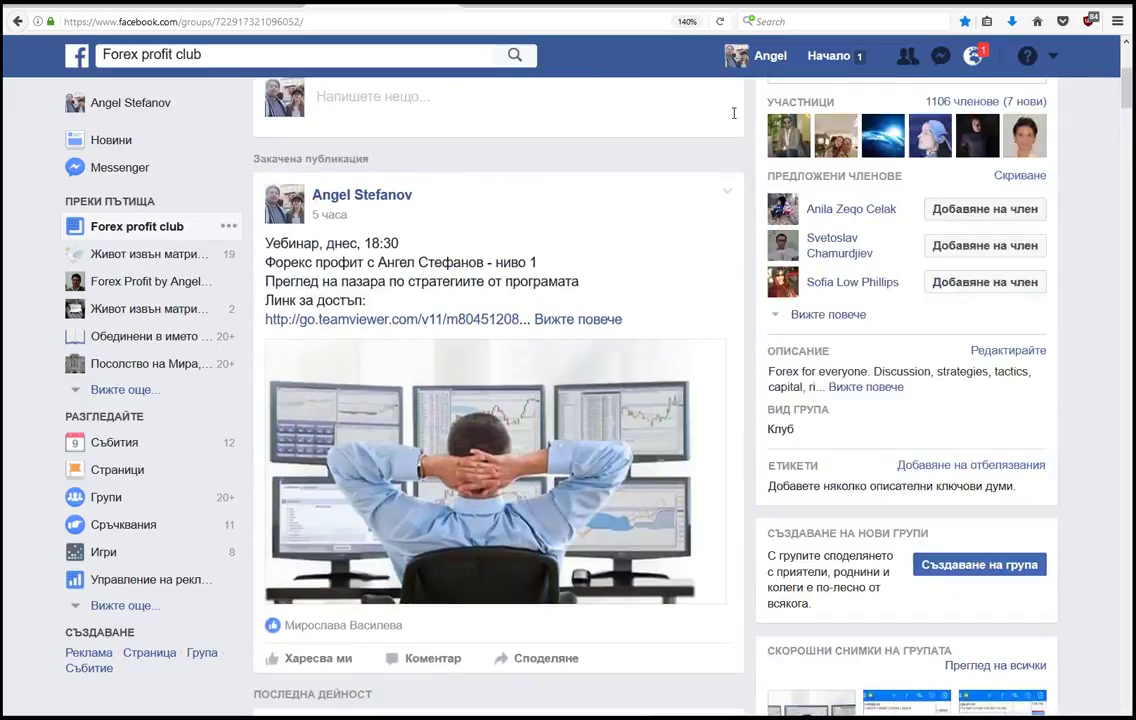
left_click(728, 194)
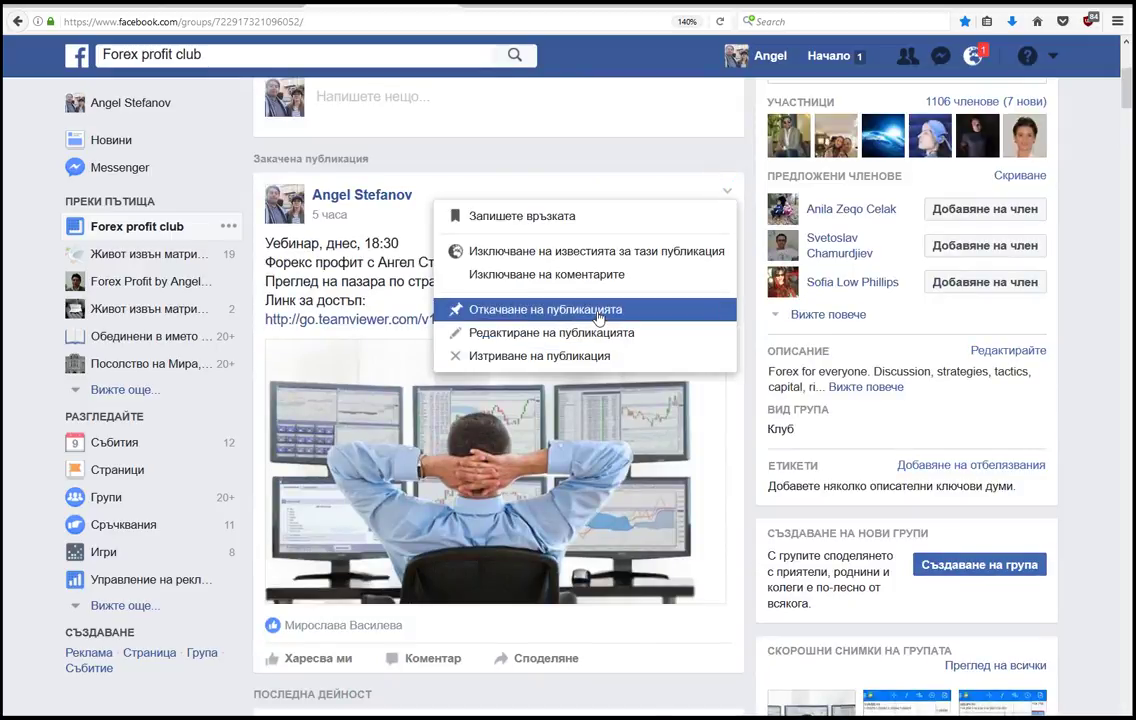
left_click(598, 312)
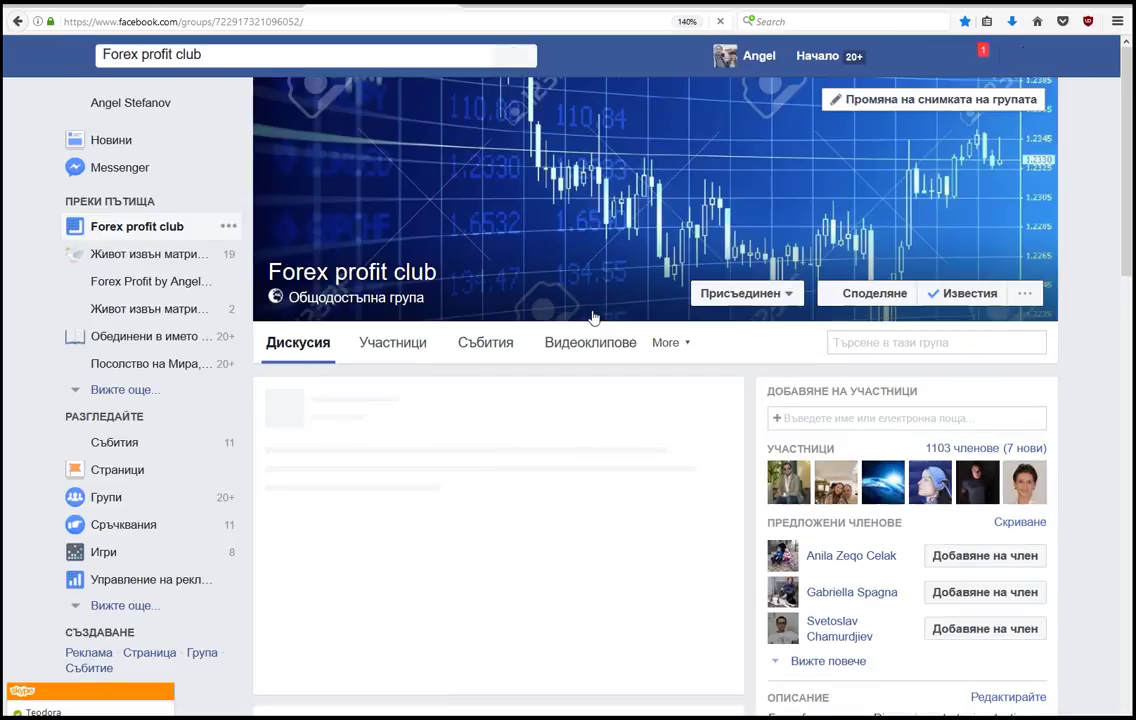
- Post the comment "дай повече информация?" under the group post complaining about the 18-pip gbpcad spread
scroll(594, 317, "down", 2)
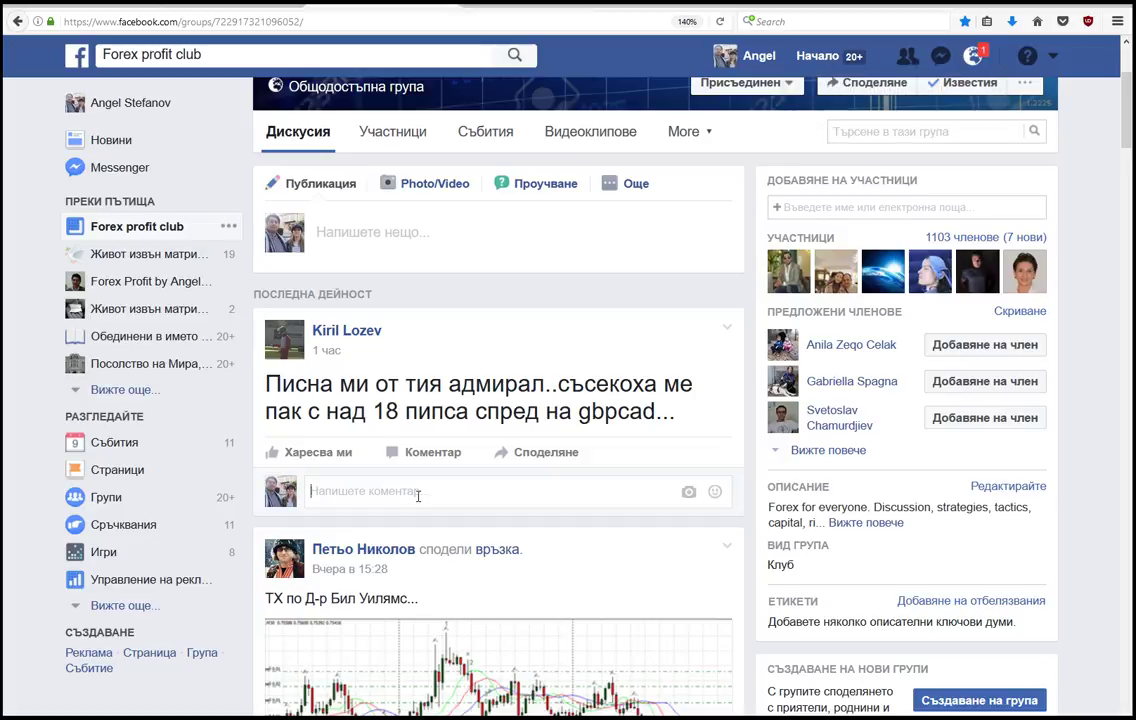
left_click(418, 496)
type("дай повече информация?")
key("Return")
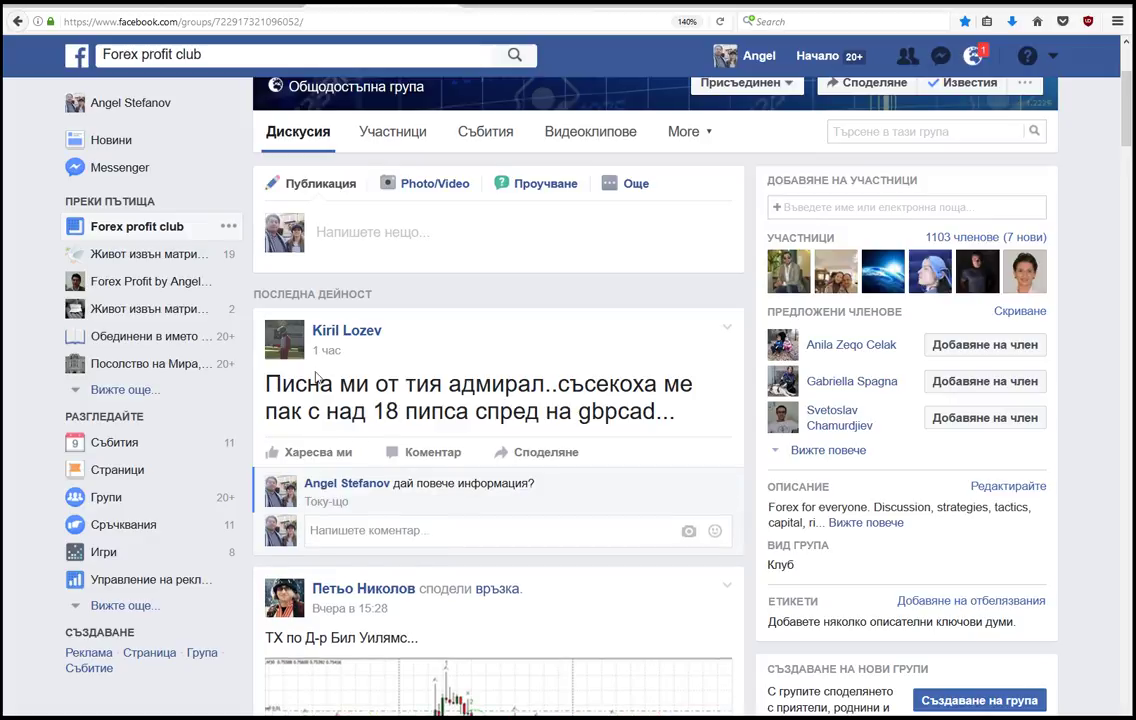
- Switch back to MetaTrader, load the GBP chart profile and open its GBPCAD H4 chart
key("alt+Tab")
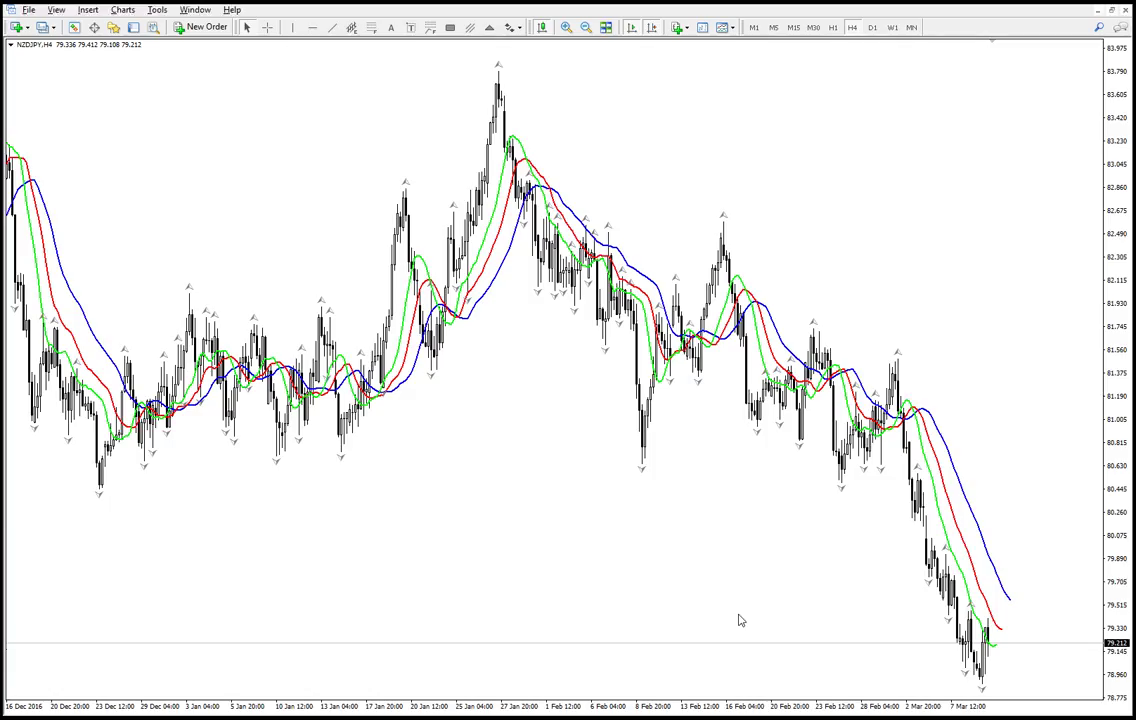
left_click(659, 717)
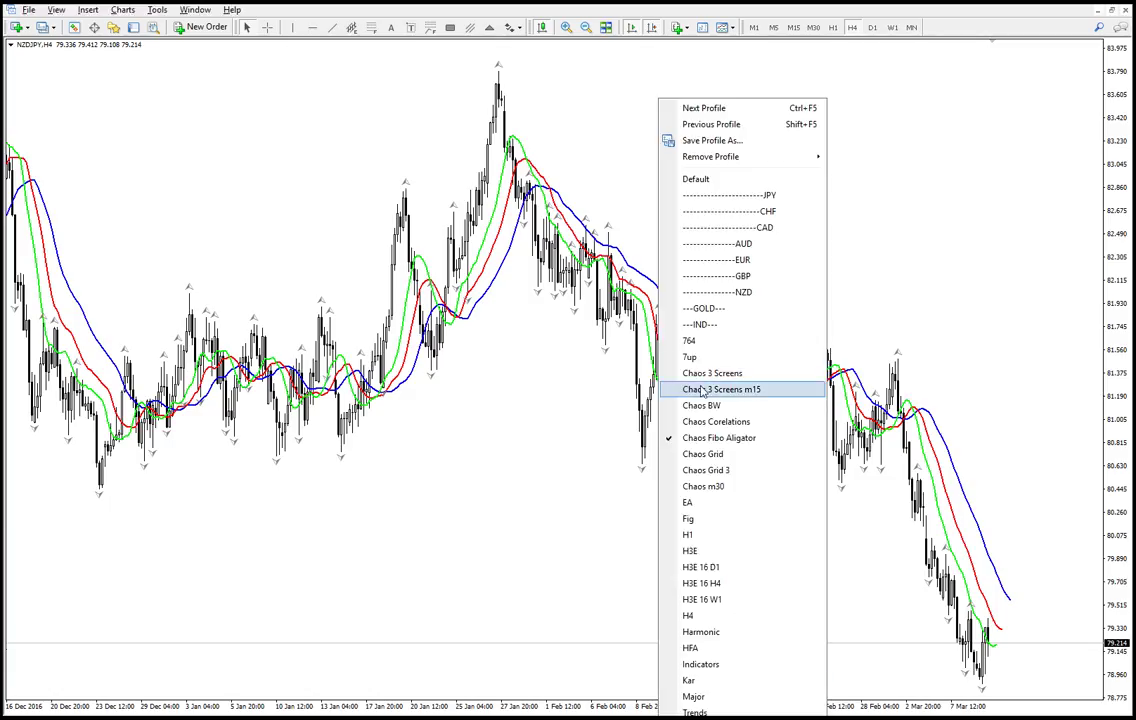
left_click(712, 277)
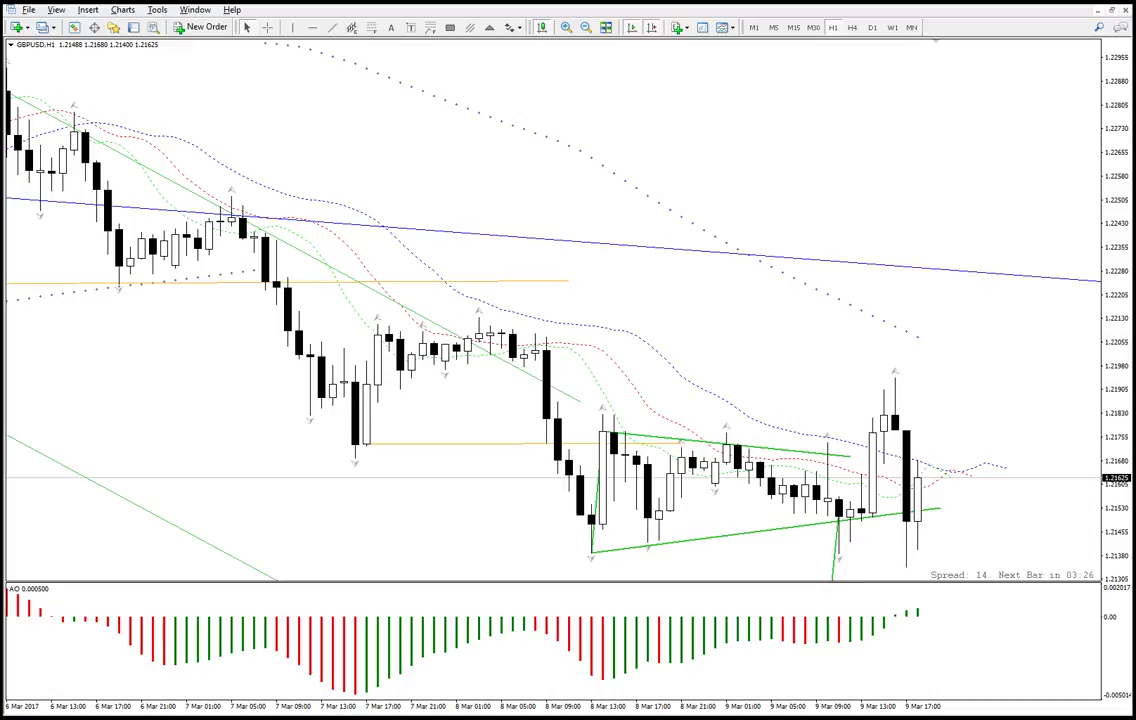
left_click(432, 708)
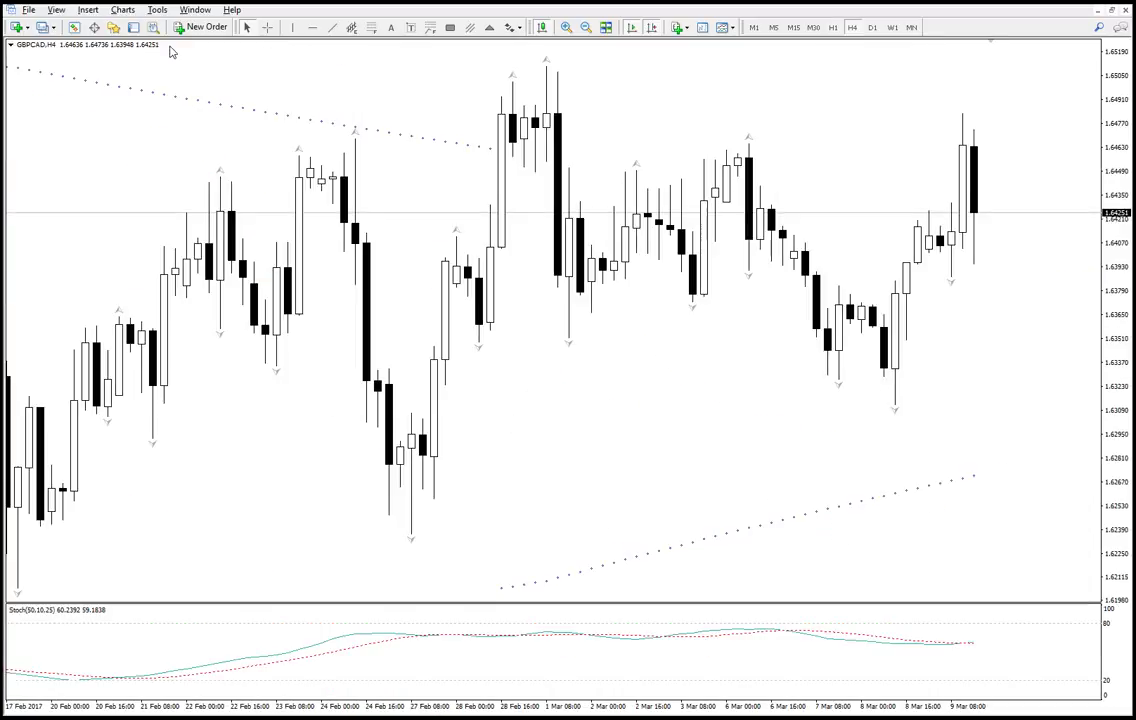
- Add the candle_time_end_and_spread indicator to the GBPCAD chart with DLL imports and external experts imports disallowed, and close the Navigator
left_click(116, 27)
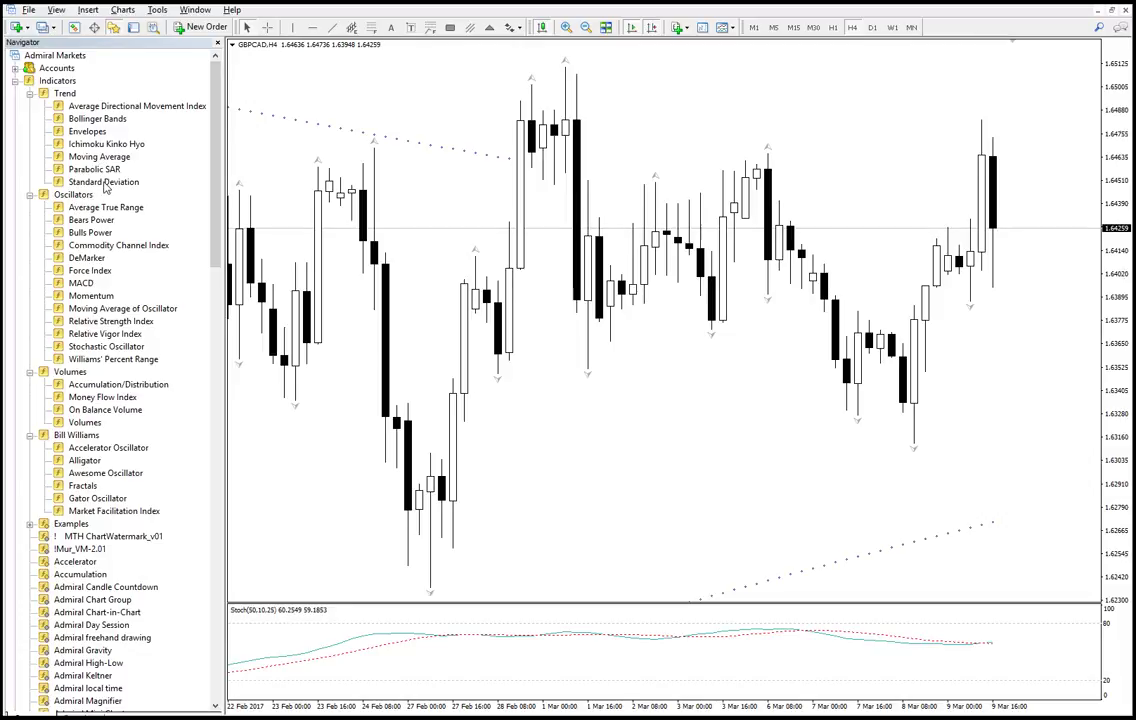
scroll(79, 229, "down", 10)
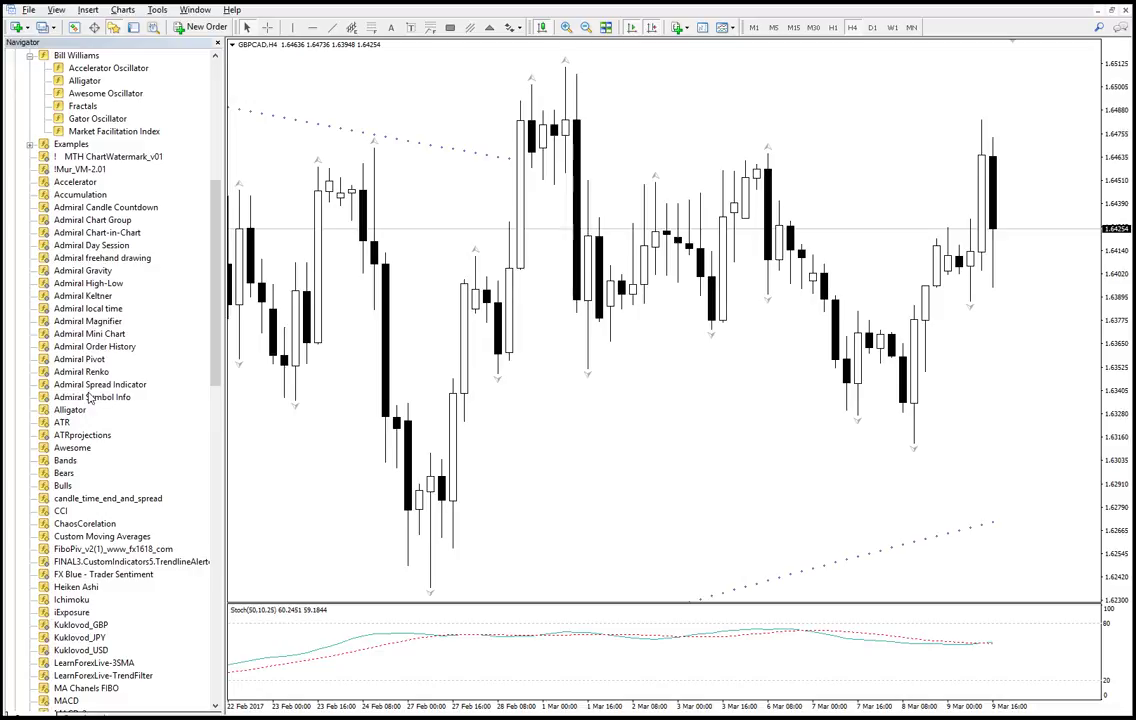
scroll(90, 398, "down", 3)
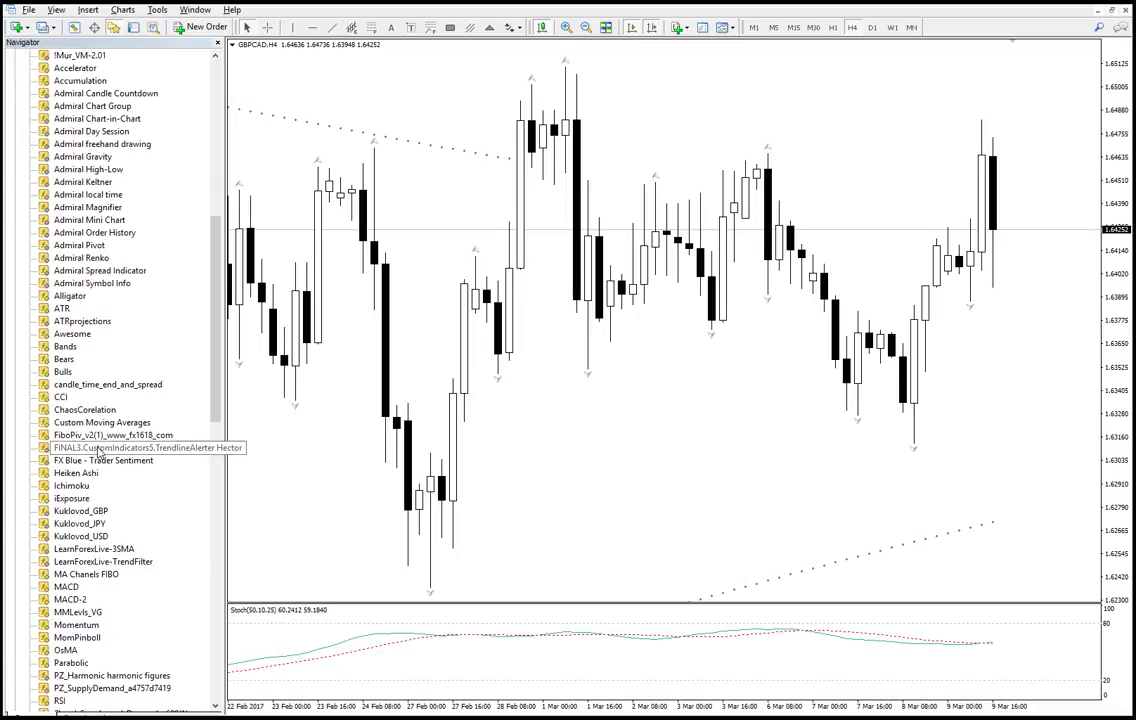
left_click(70, 386)
left_click_drag(70, 388, 355, 525)
left_click(286, 260)
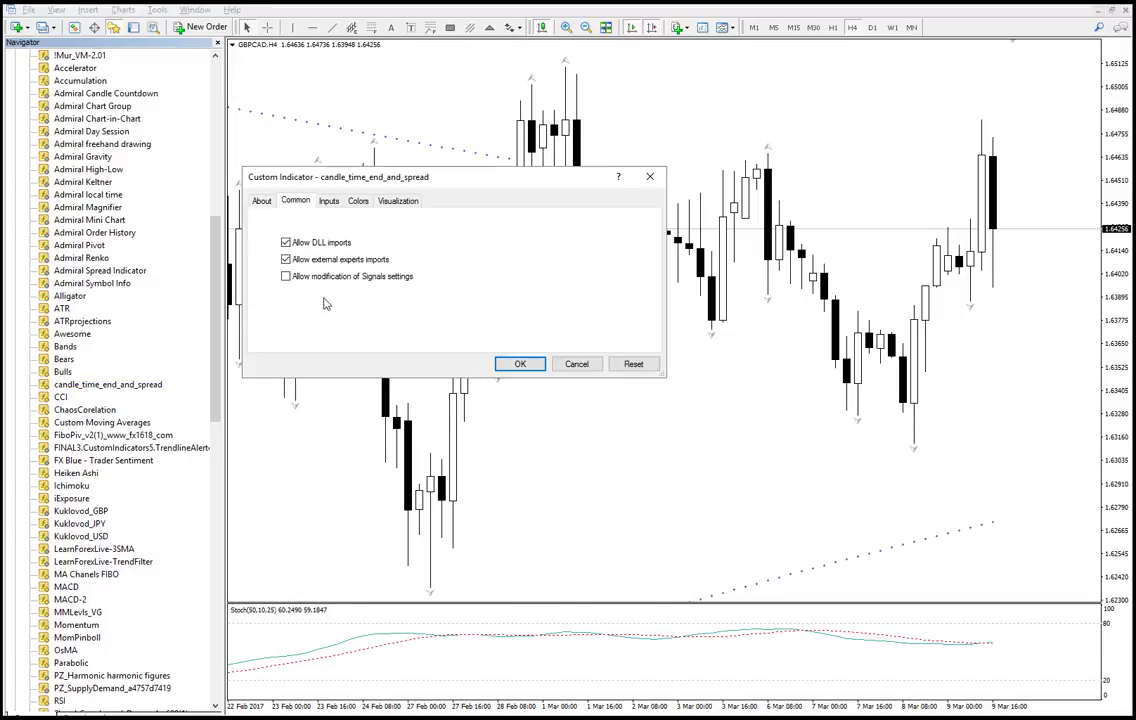
left_click(286, 243)
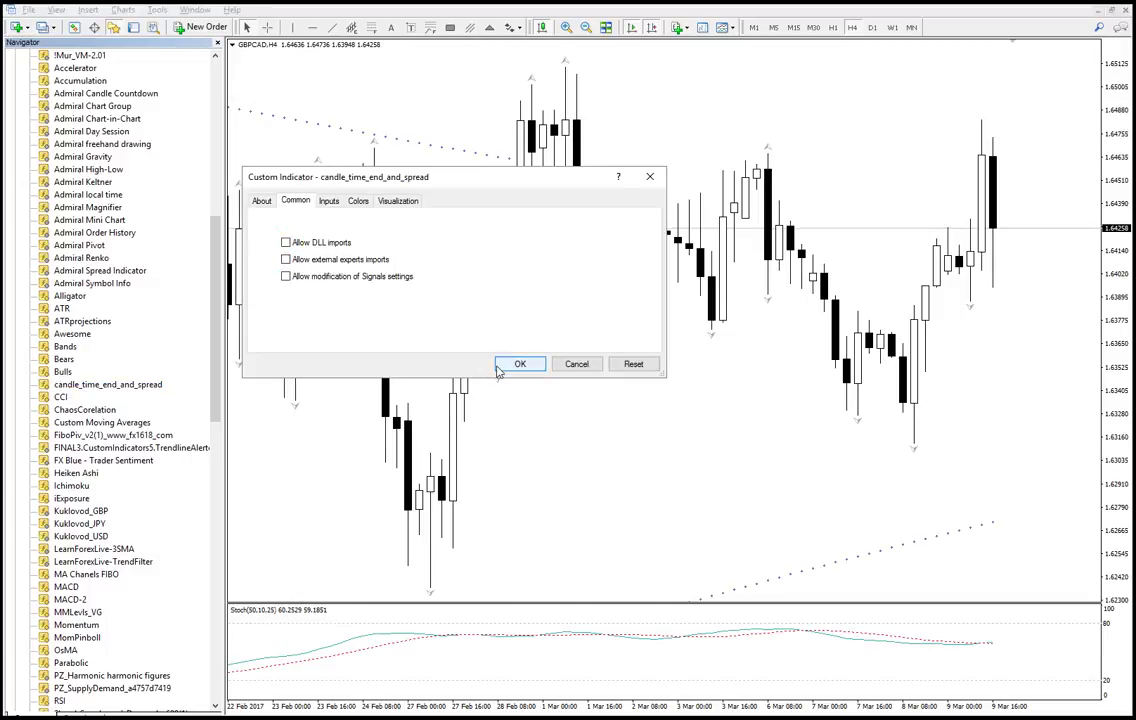
left_click(502, 363)
left_click(217, 47)
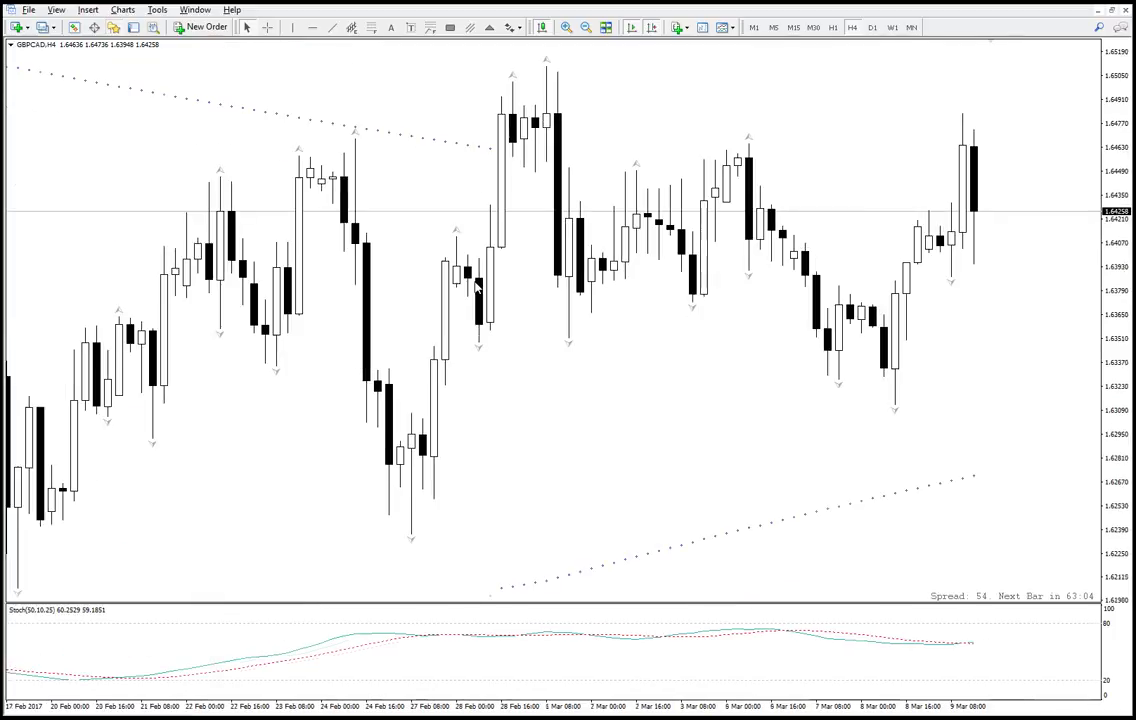
- Show more GBPCAD history and change the chart's timeframe to H1
left_click(586, 27)
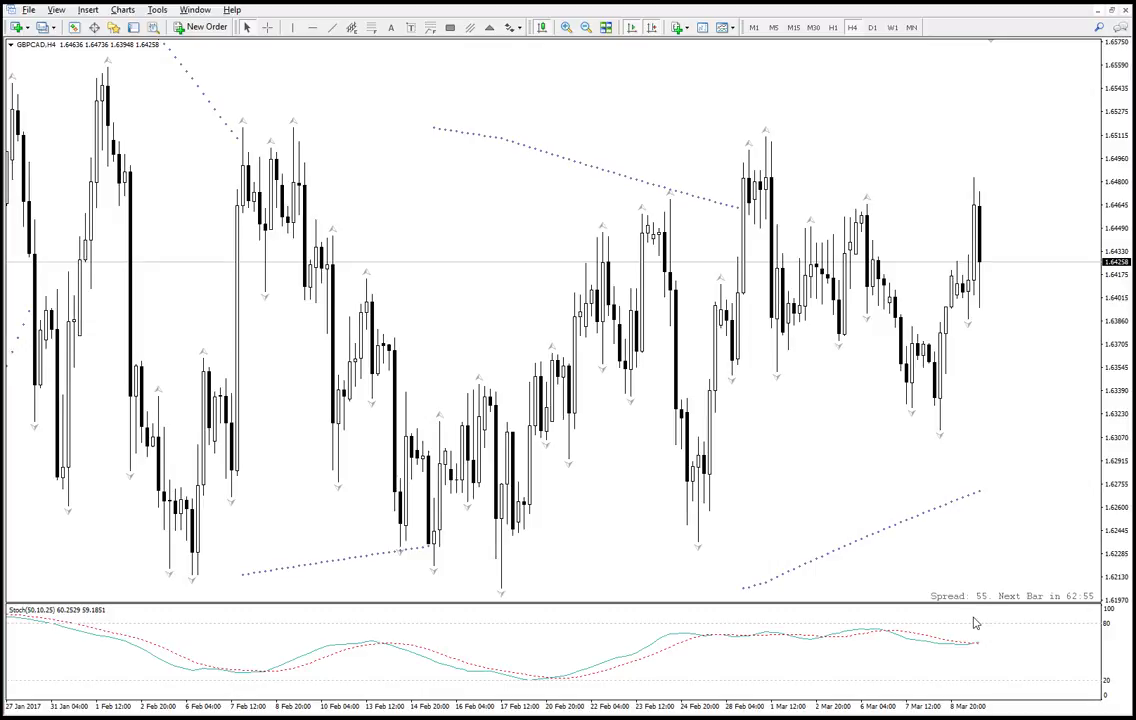
left_click(832, 27)
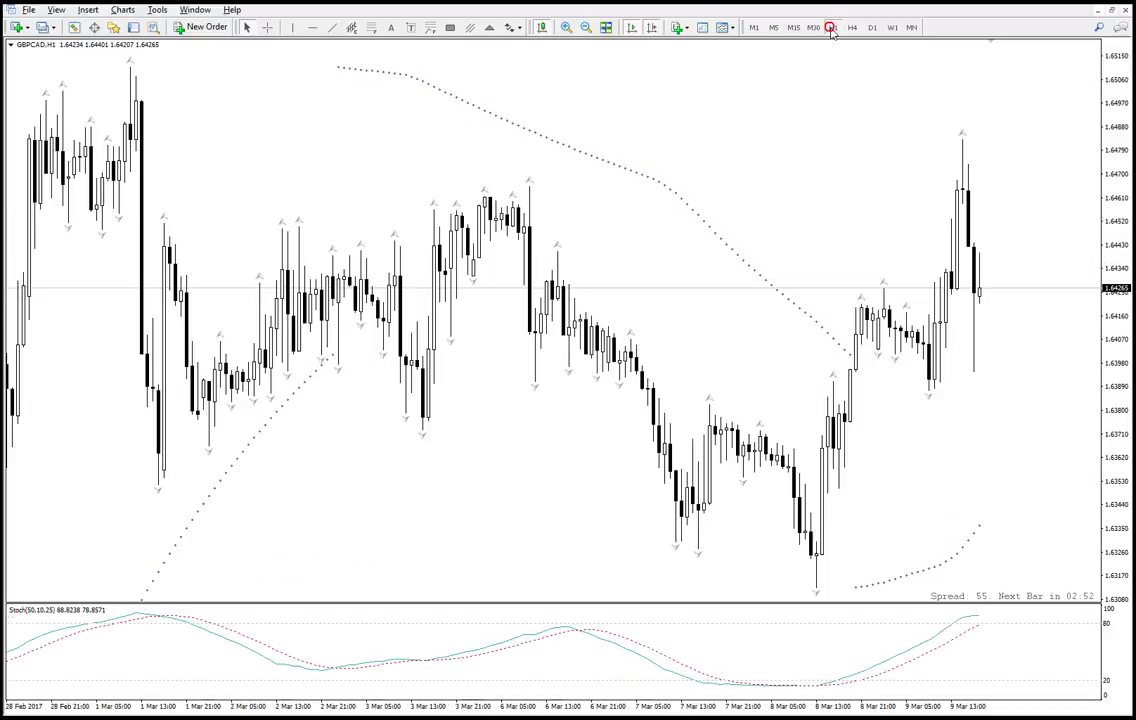
middle_click(978, 299)
- Check the time of the gbpcad spread post on Facebook, and measure the latest downward wick on the GBPCAD H1 chart
key("alt+Tab")
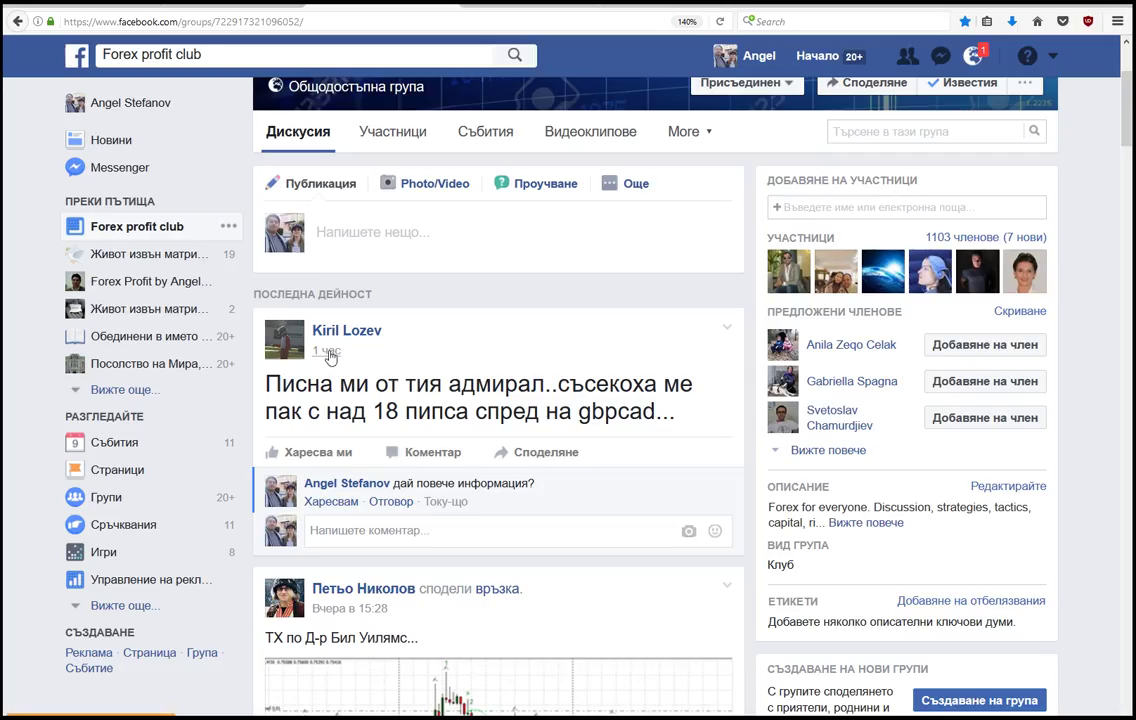
mouse_move(330, 357)
key("alt+Tab")
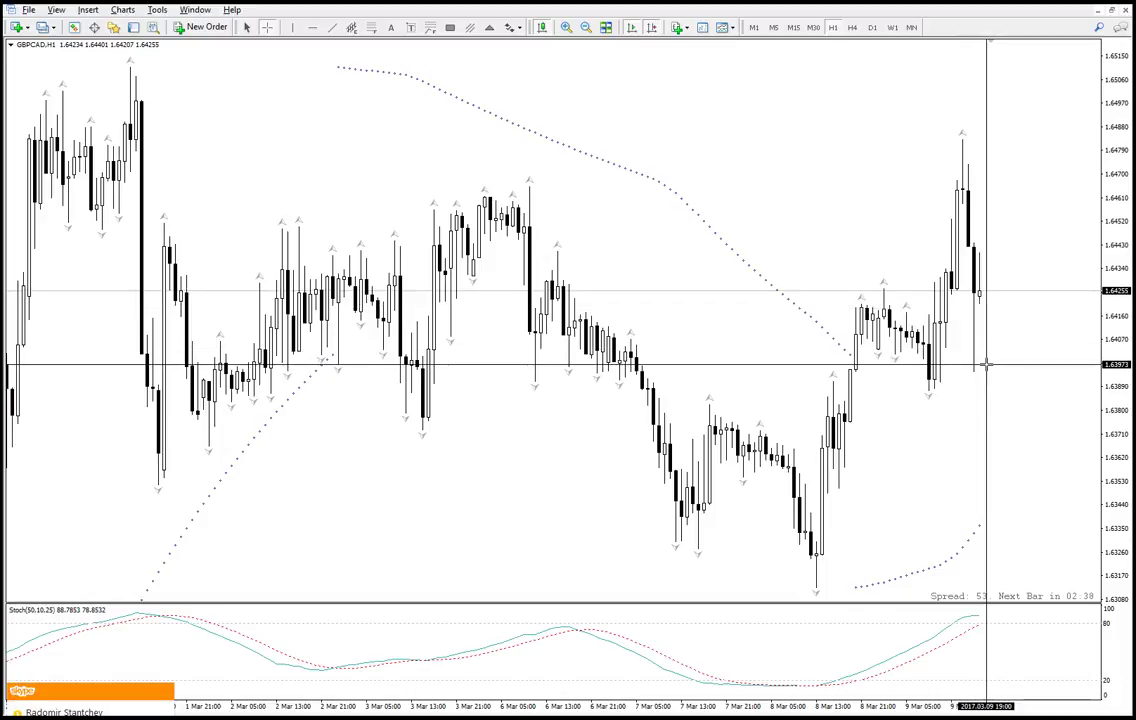
left_click_drag(978, 288, 984, 378)
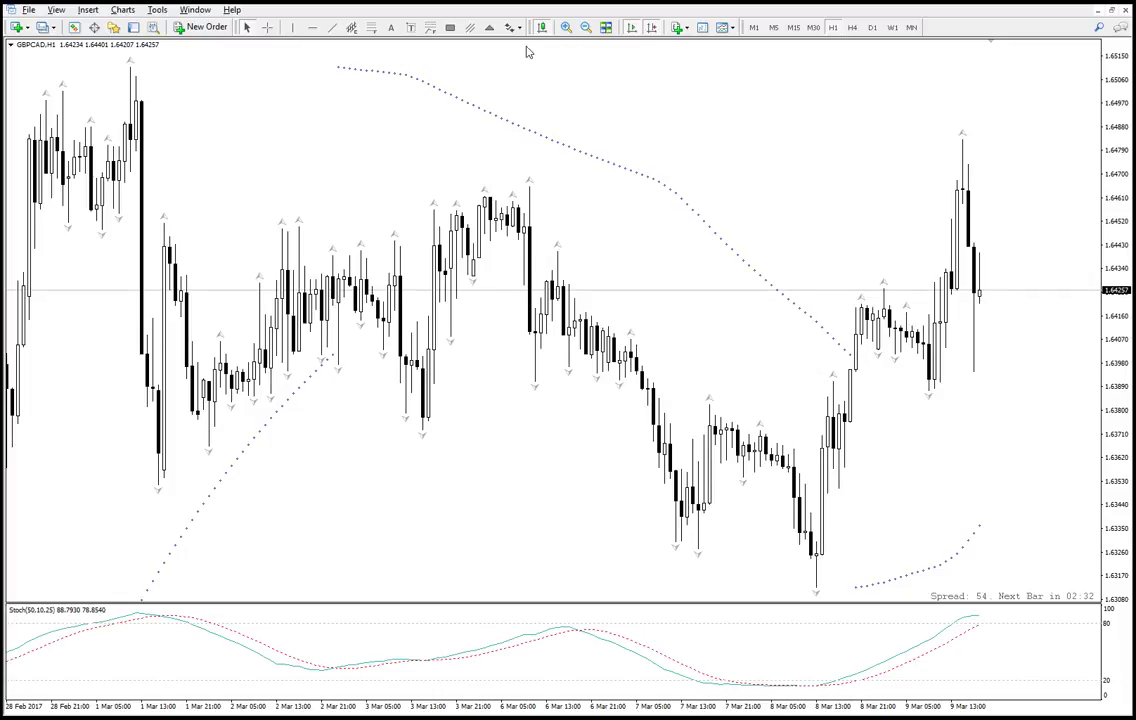
- Draw a rising trendline beneath the 8 and 9 March lows on GBPCAD H1 and place a parallel copy along the highs
left_click(330, 27)
left_click_drag(822, 552, 1048, 225)
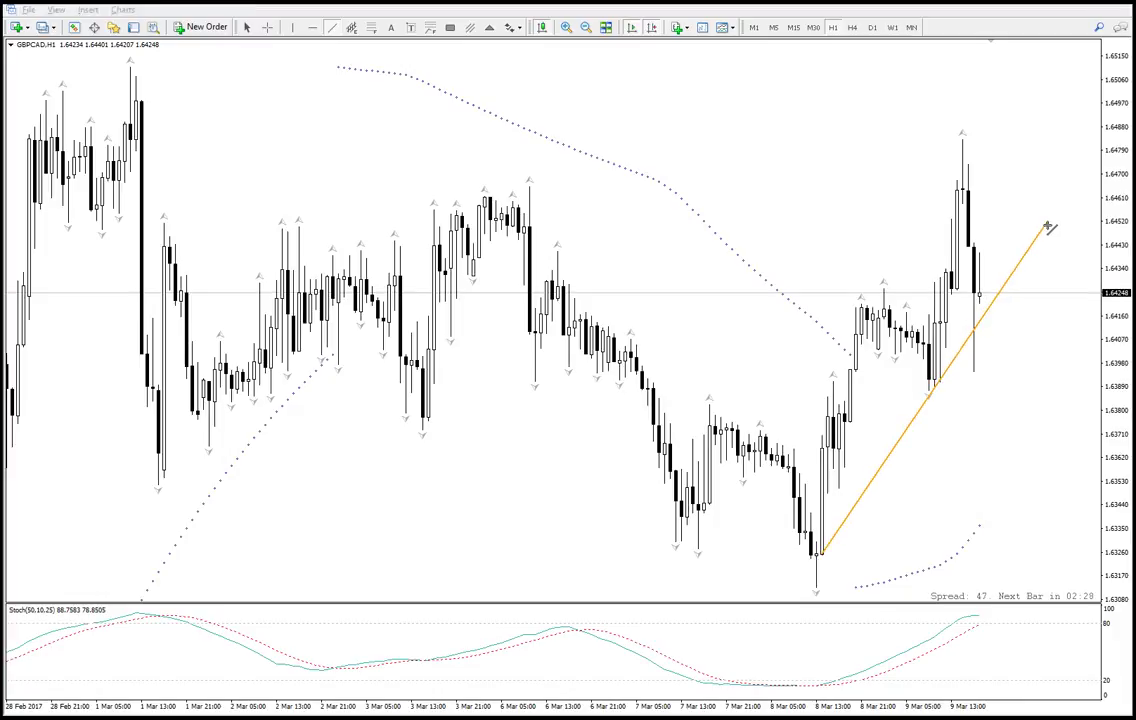
double_click(1046, 224)
left_click(632, 433)
left_click_drag(936, 383, 893, 265)
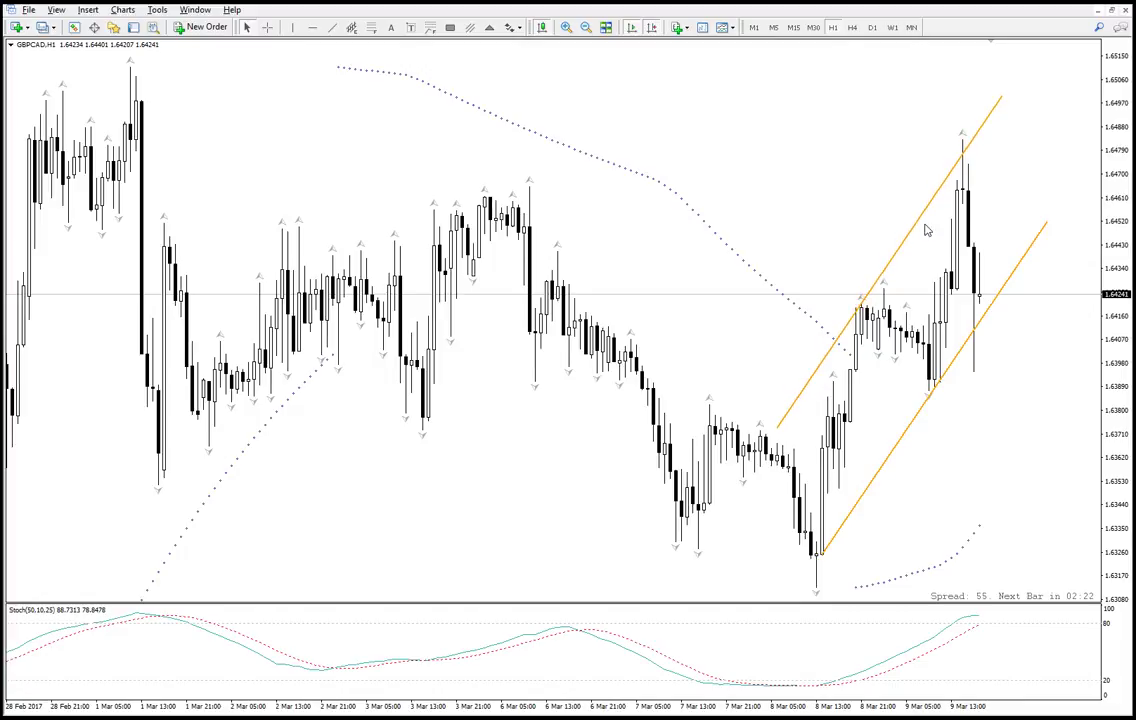
- Measure the price drop from the latest GBPCAD swing high on the H1 chart with the crosshair
middle_click(962, 158)
left_click_drag(962, 158, 994, 290)
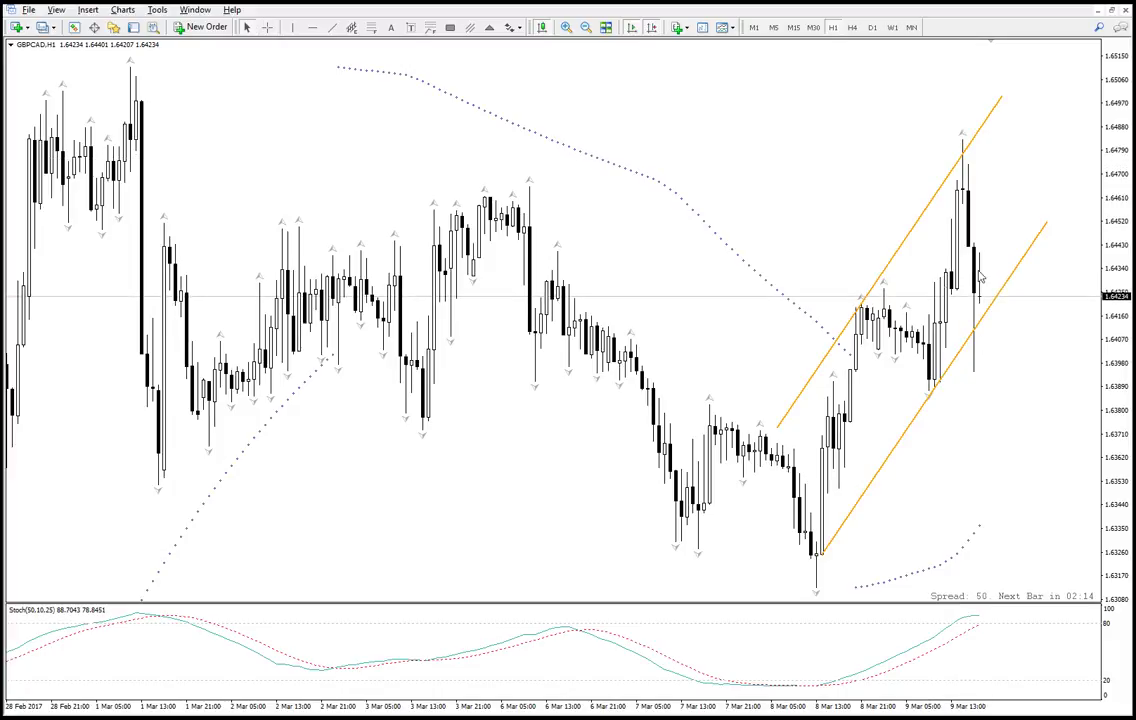
- Switch to the Forex profit club Facebook group, examine the shared AUDUSD M30 chart on MQL5, and return to the group feed
key("alt+Tab")
scroll(456, 376, "down", 4)
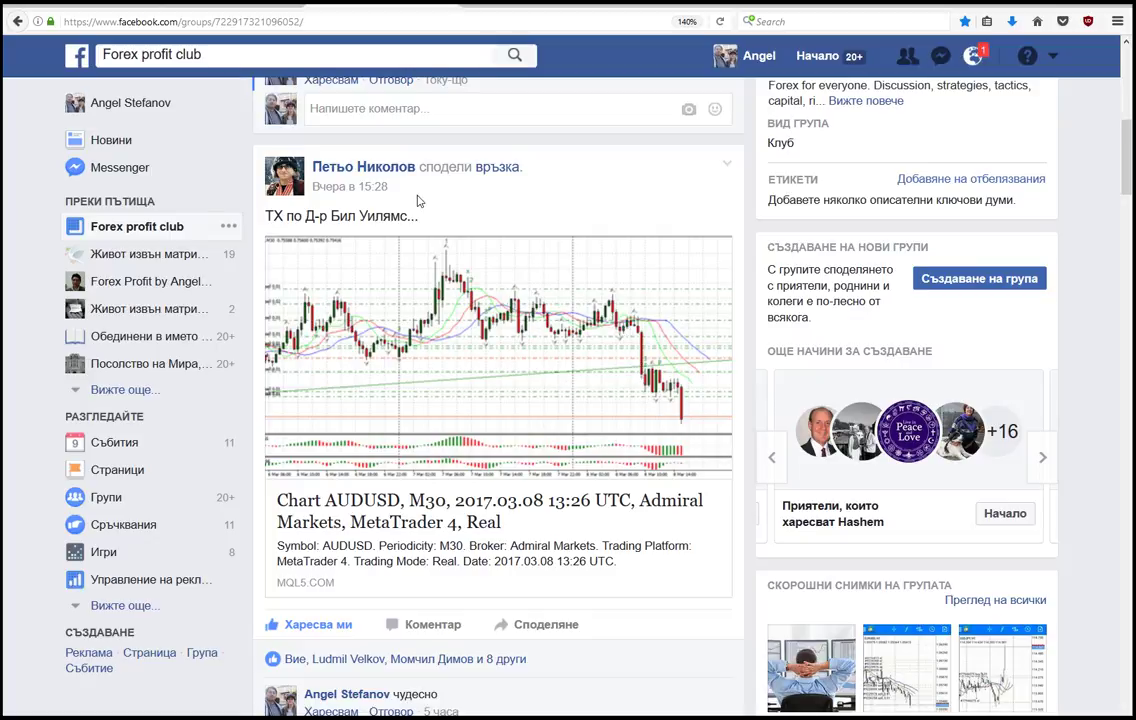
left_click(593, 408)
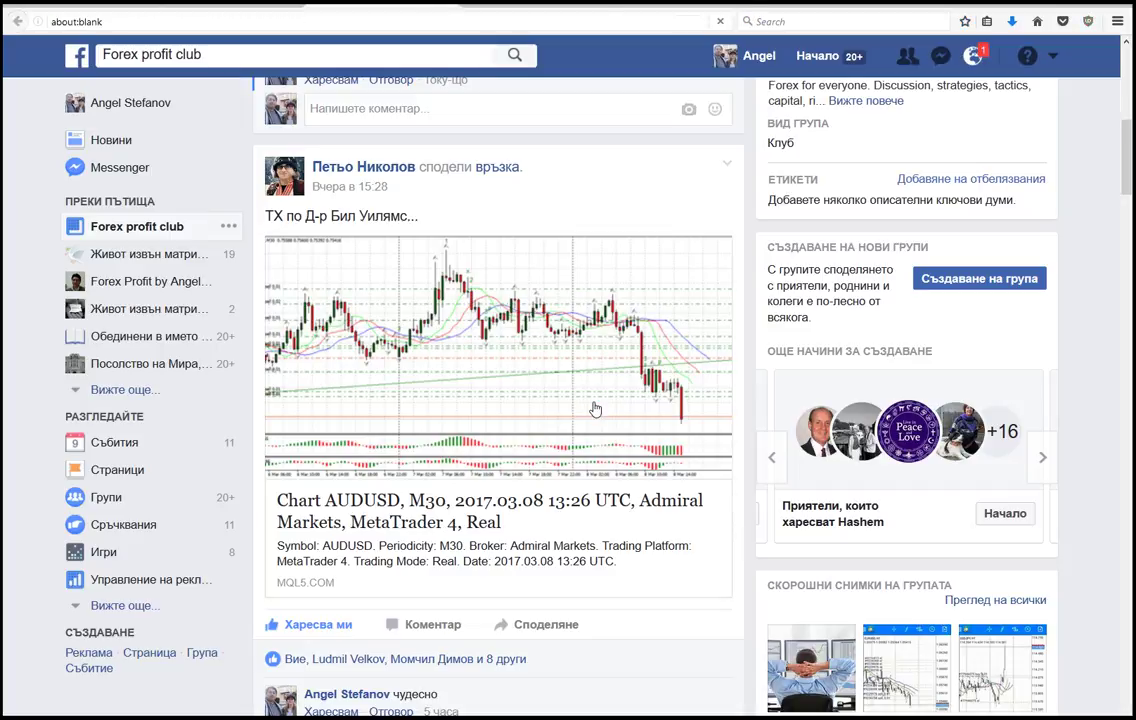
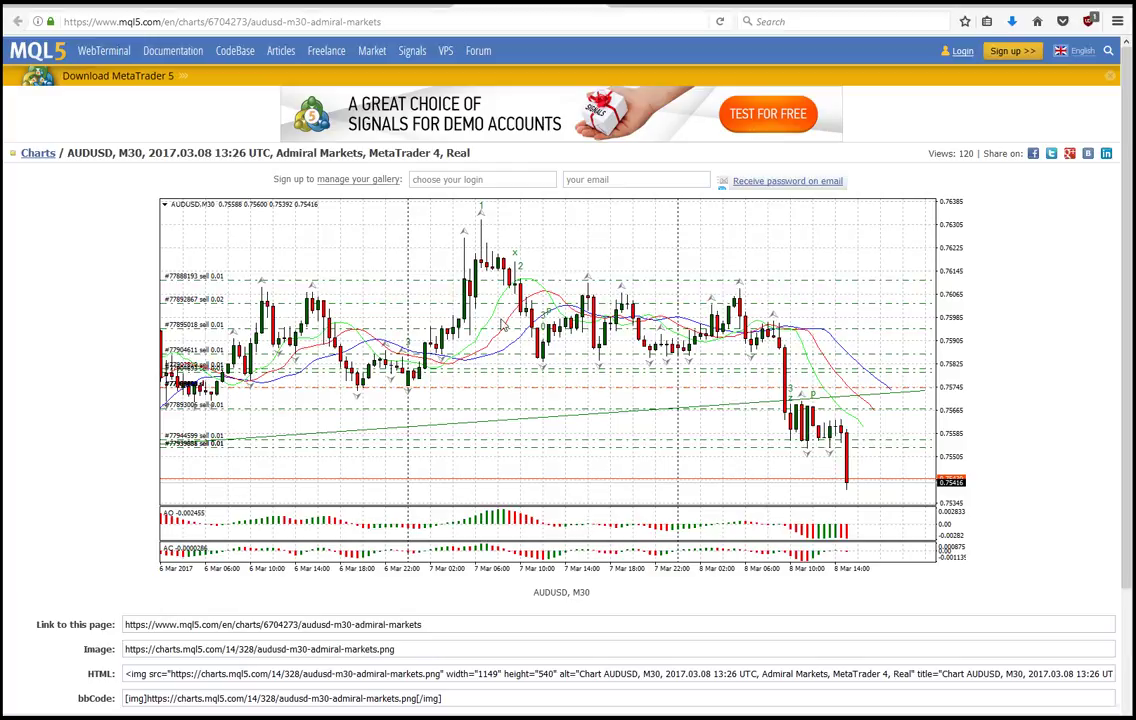
left_click(594, 5)
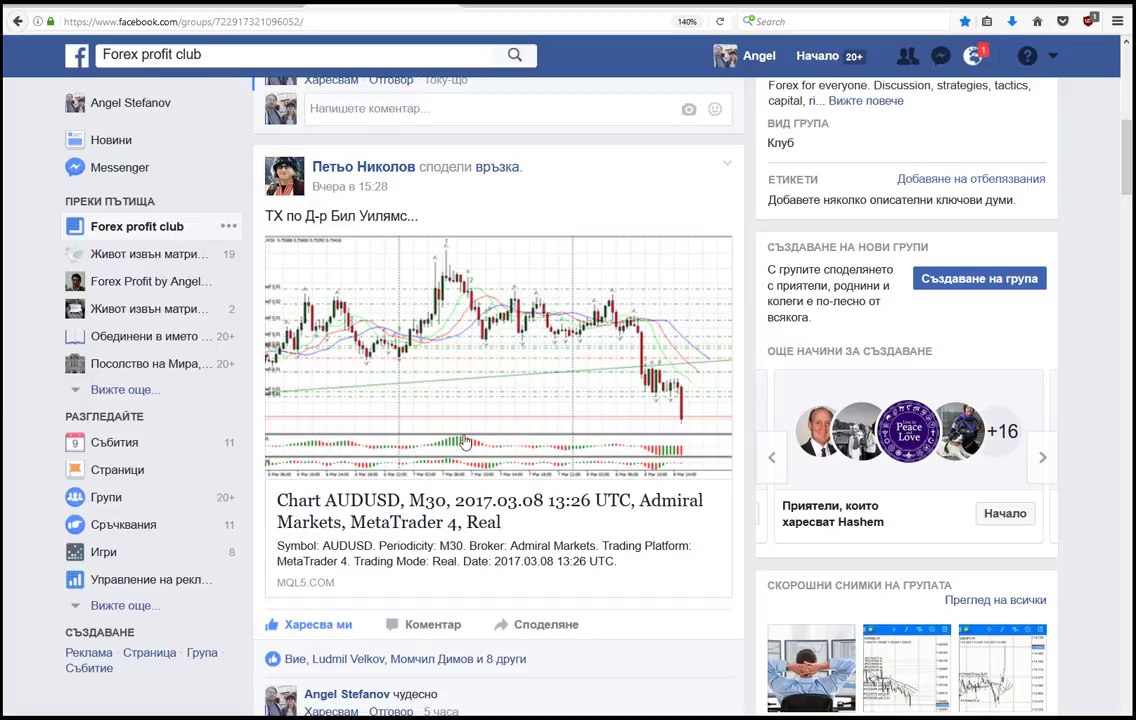
- Find the "GBP h1 triangle" post in the group feed and close the chat window covering the page
scroll(450, 438, "down", 10)
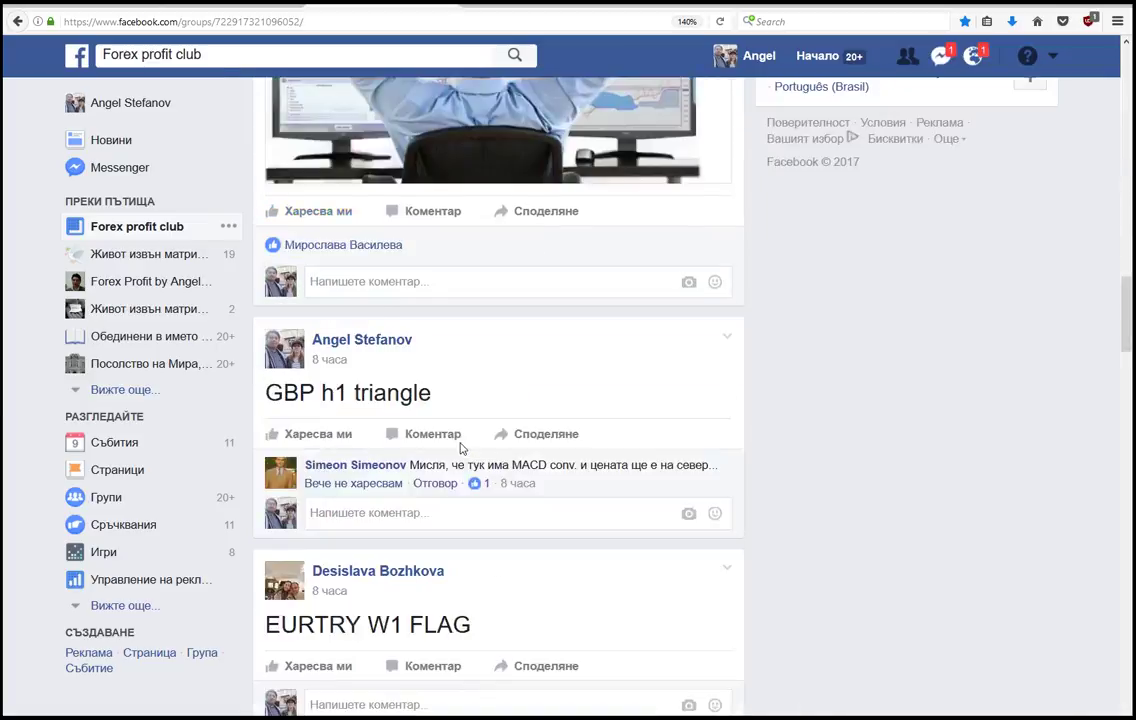
scroll(461, 449, "down", 1)
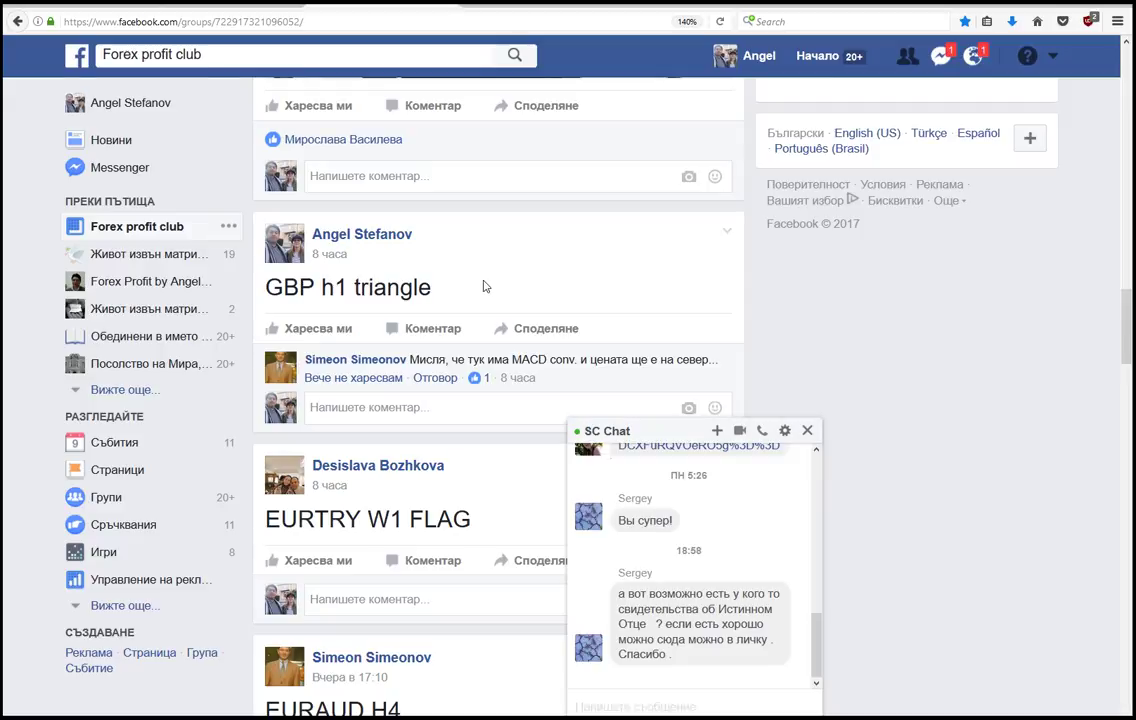
left_click(807, 430)
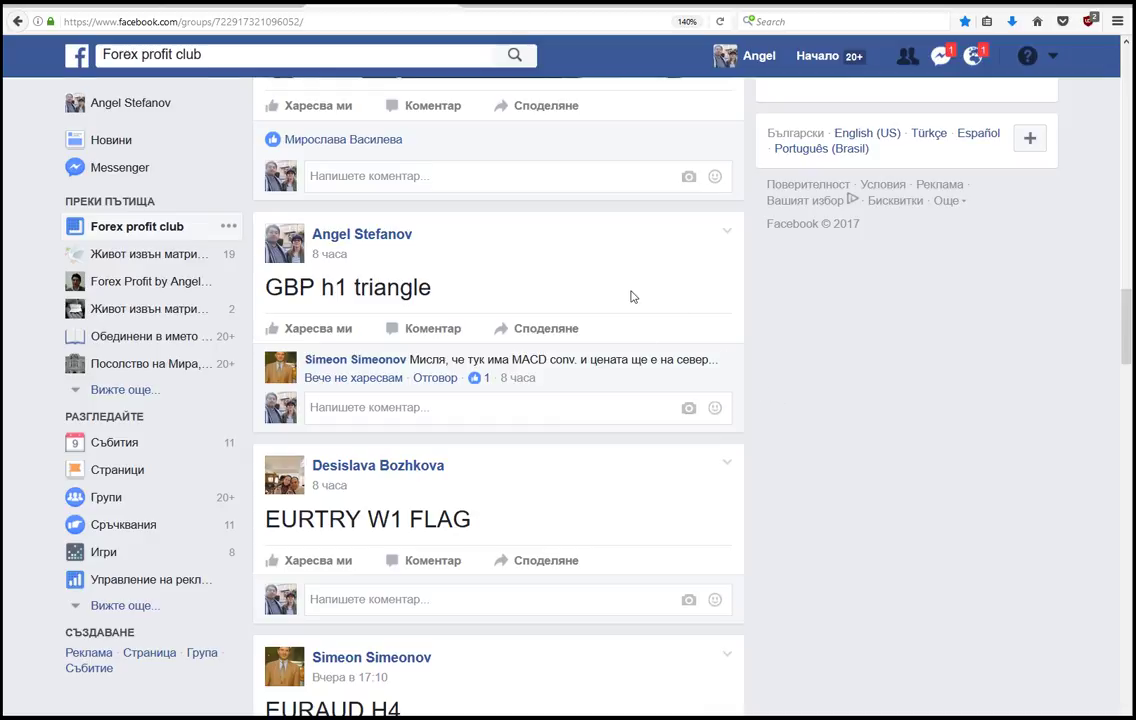
- Switch to MetaTrader and bring up the GBPUSD H1 chart containing the triangle
key("alt+Tab")
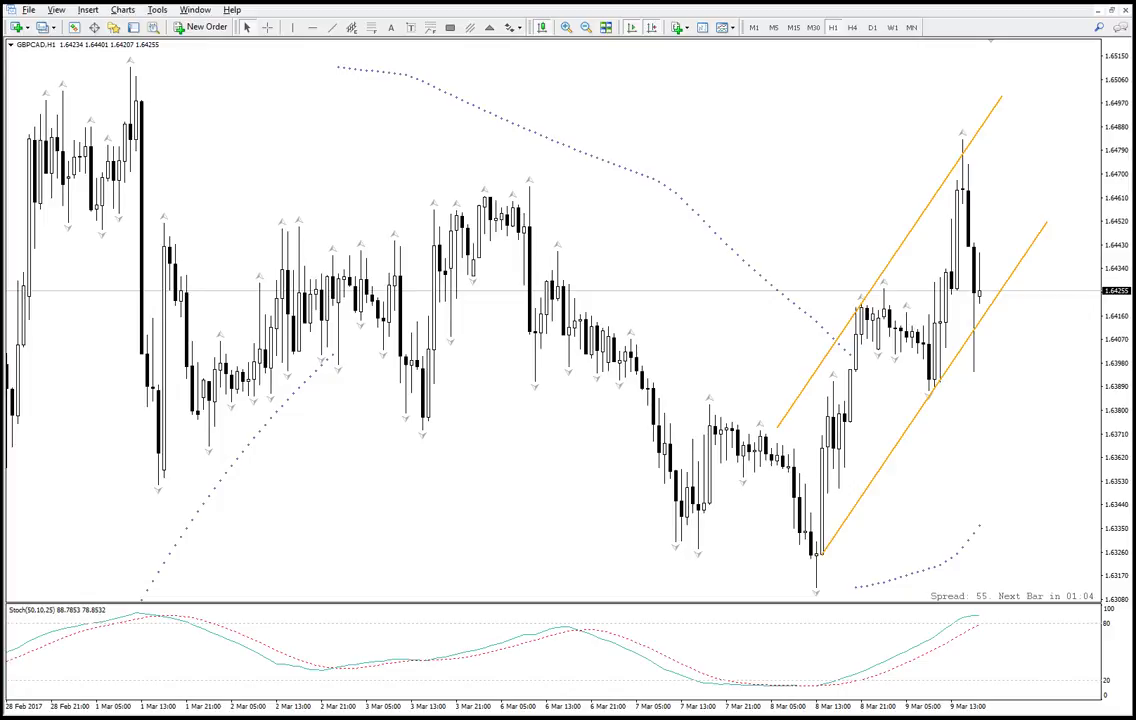
key("ctrl+F6")
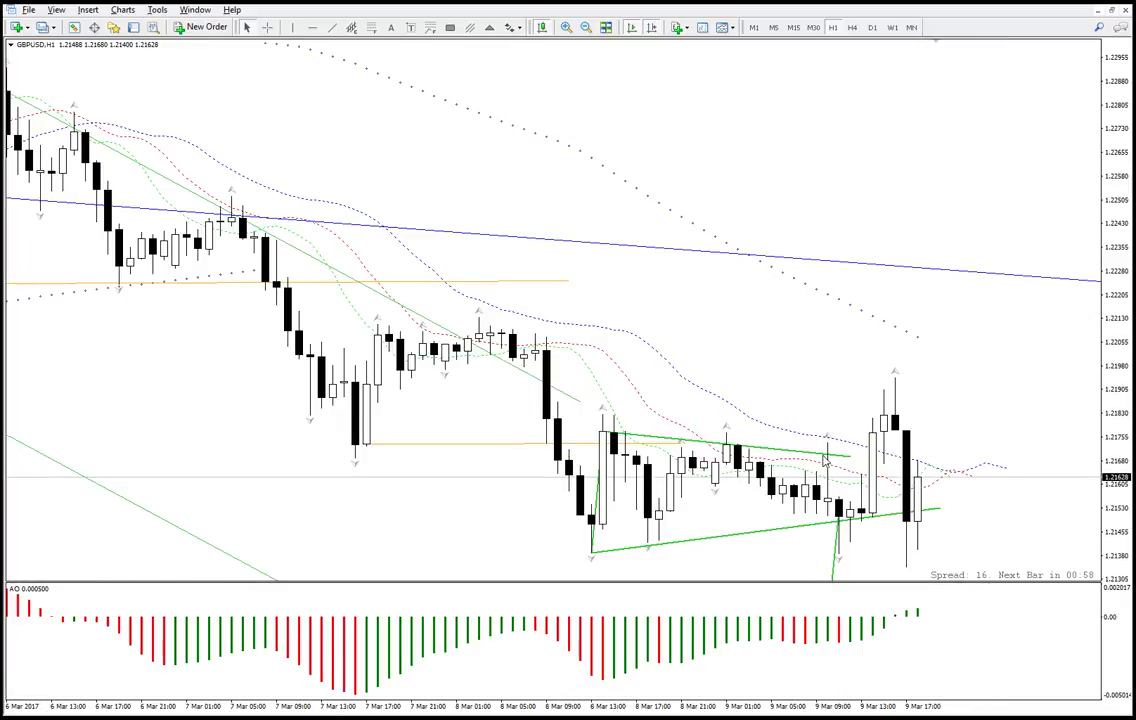
key("ctrl+Tab")
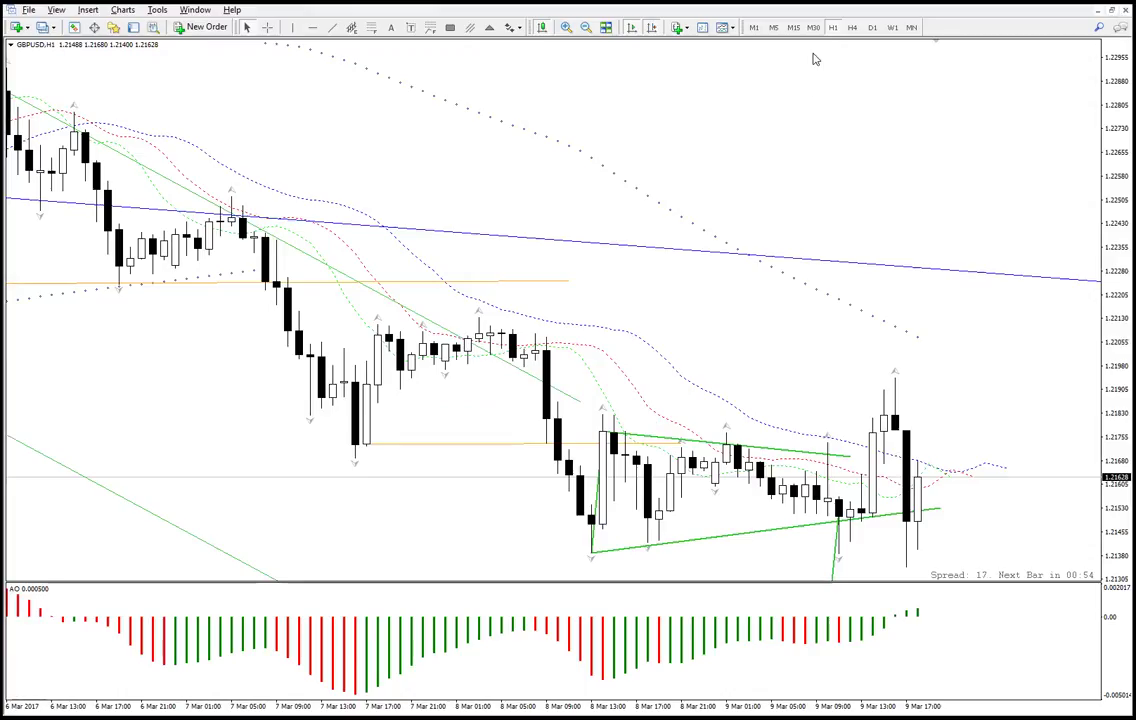
- Set the triangle's upper green trendline to orange and disable its display on the H4 timeframe
double_click(717, 450)
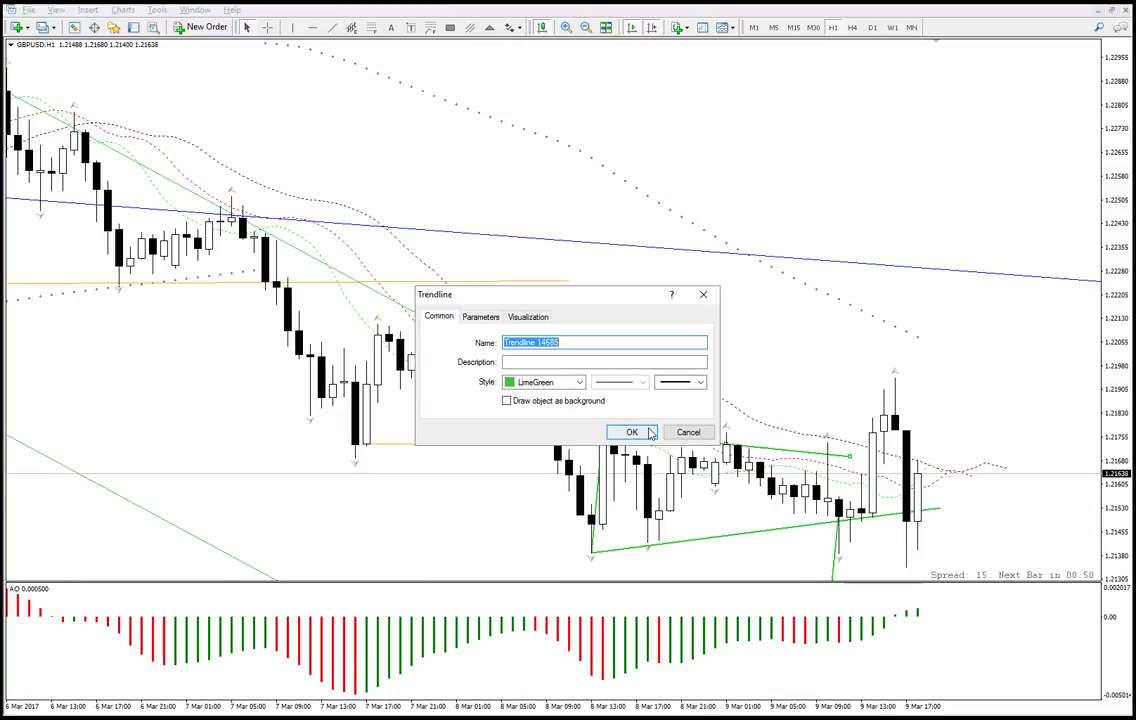
left_click(579, 384)
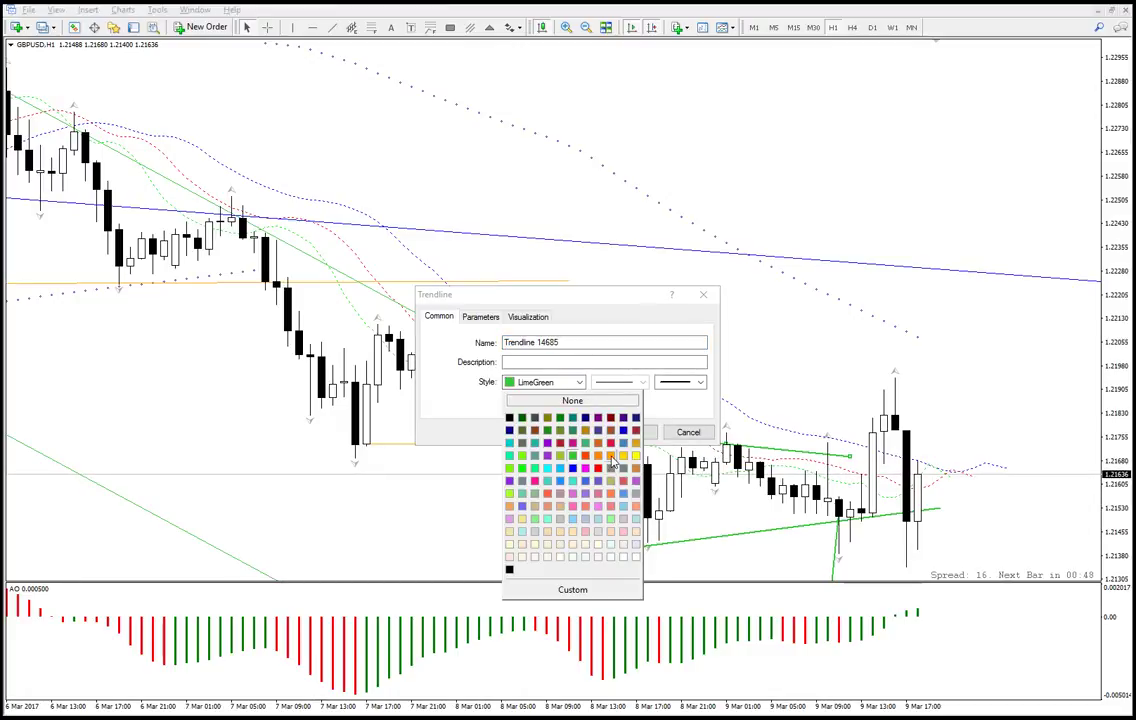
left_click(543, 410)
left_click(482, 317)
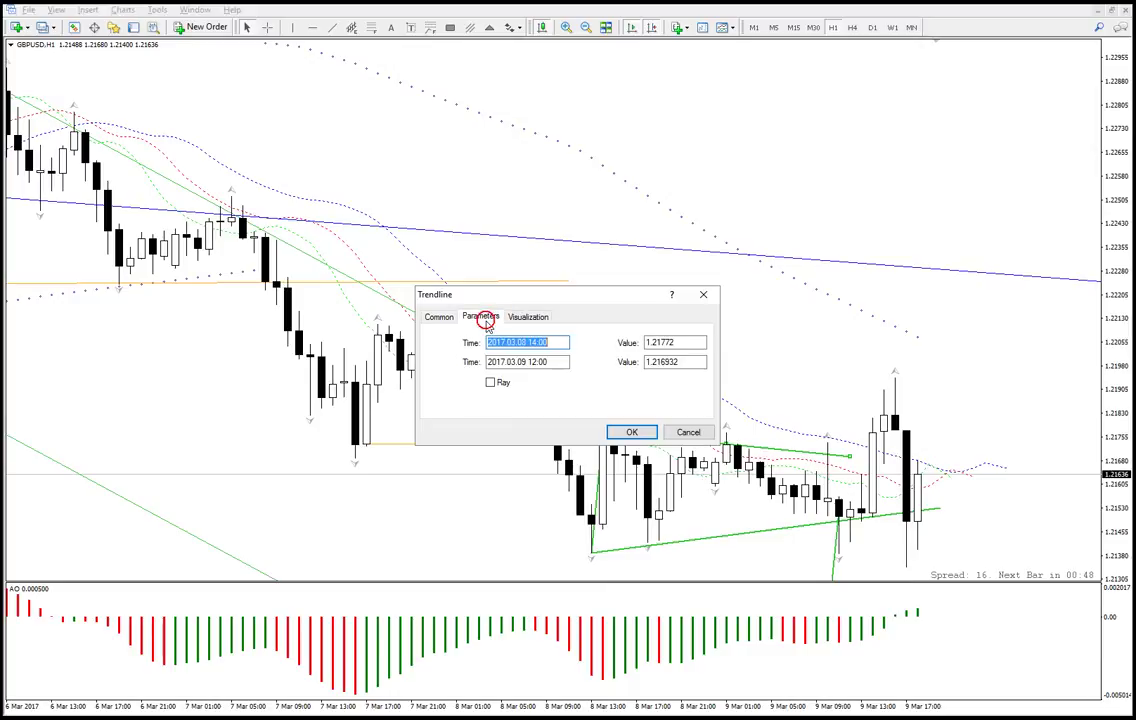
left_click(516, 327)
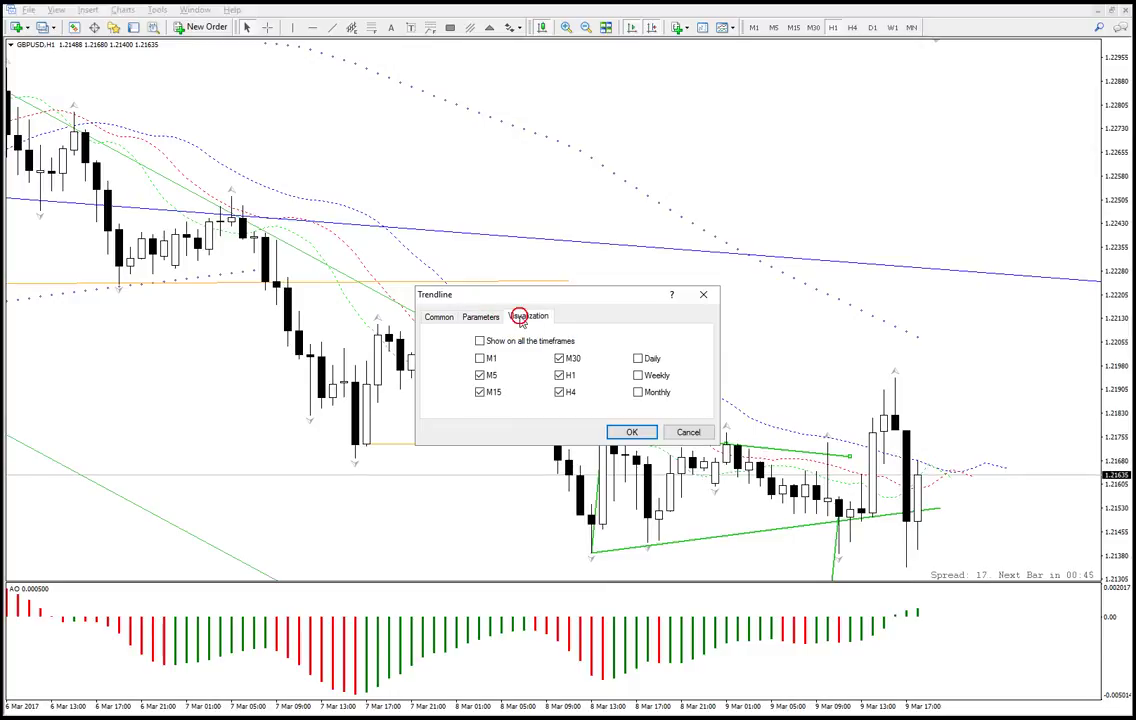
left_click(560, 392)
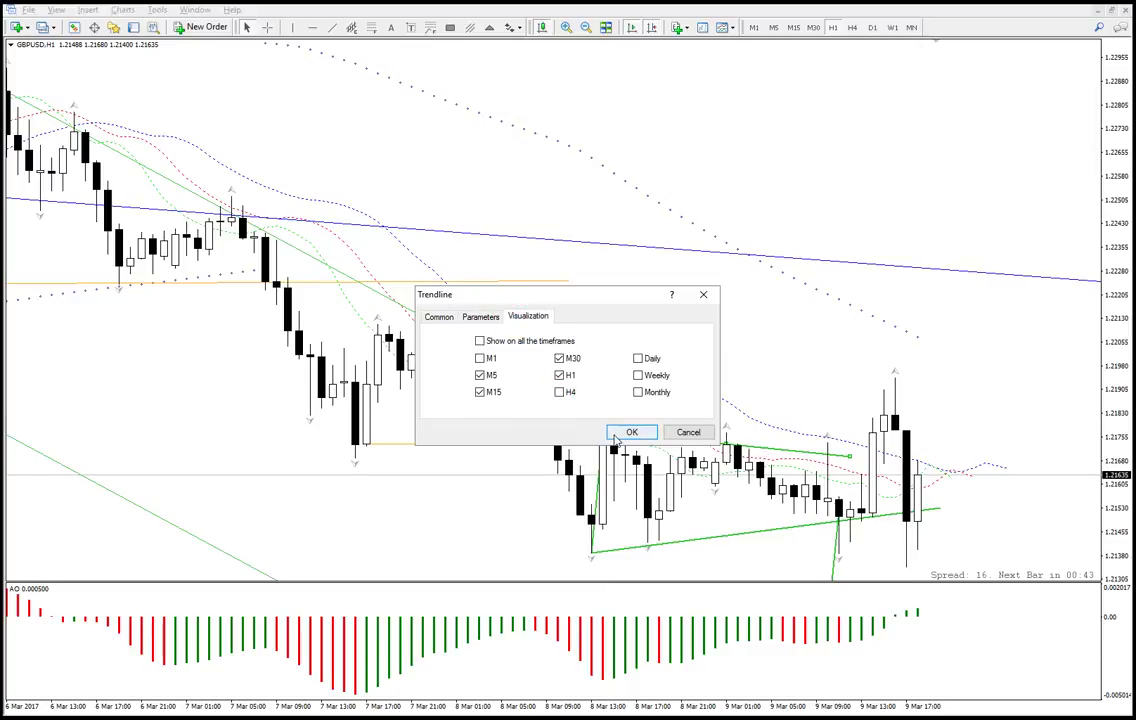
left_click(632, 432)
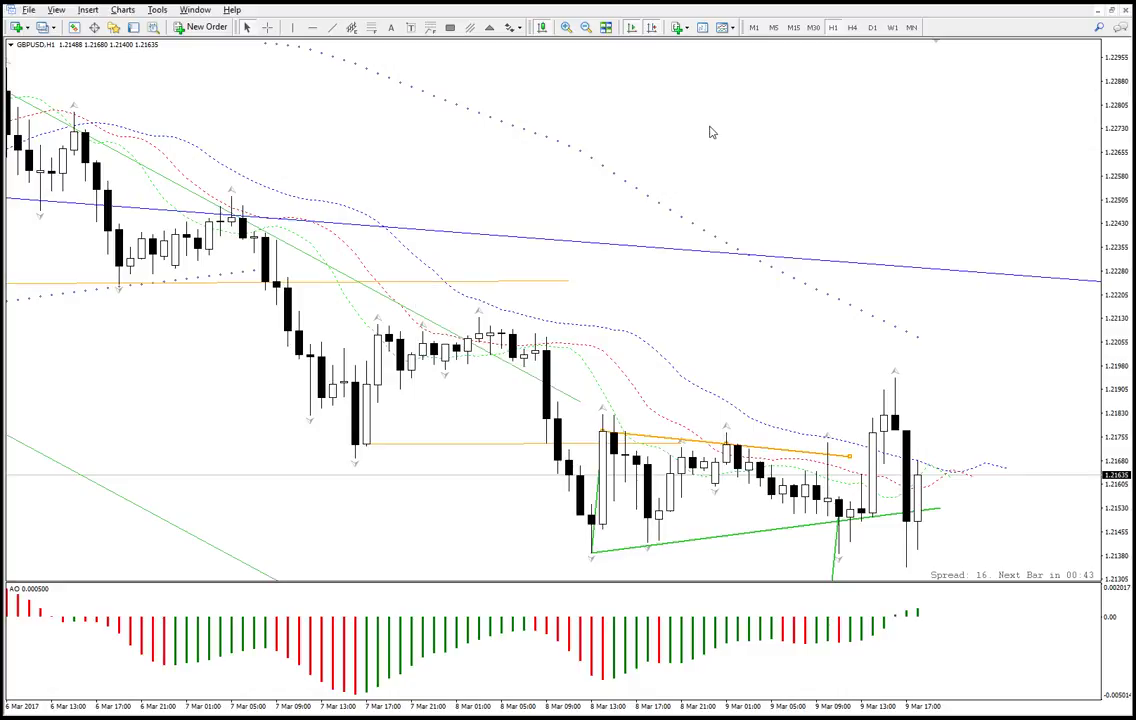
- Delete the triangle's lower green trendline on the H4 timeframe, then return the GBPUSD chart to H1
left_click(852, 28)
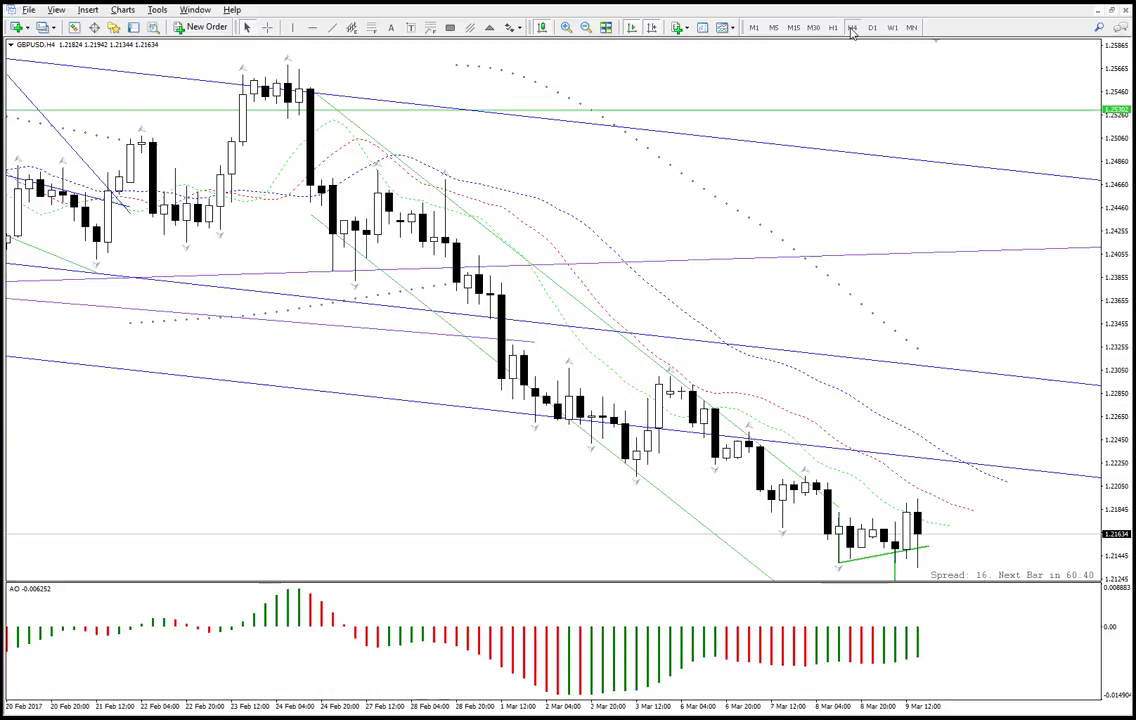
right_click(878, 555)
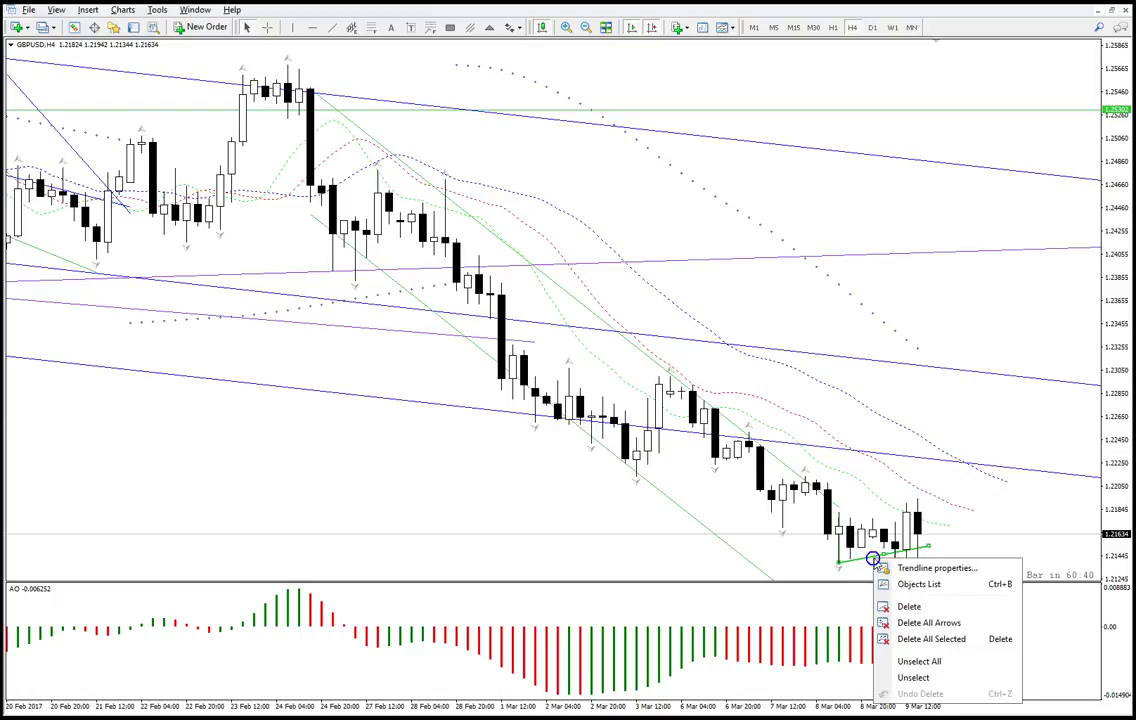
left_click(908, 606)
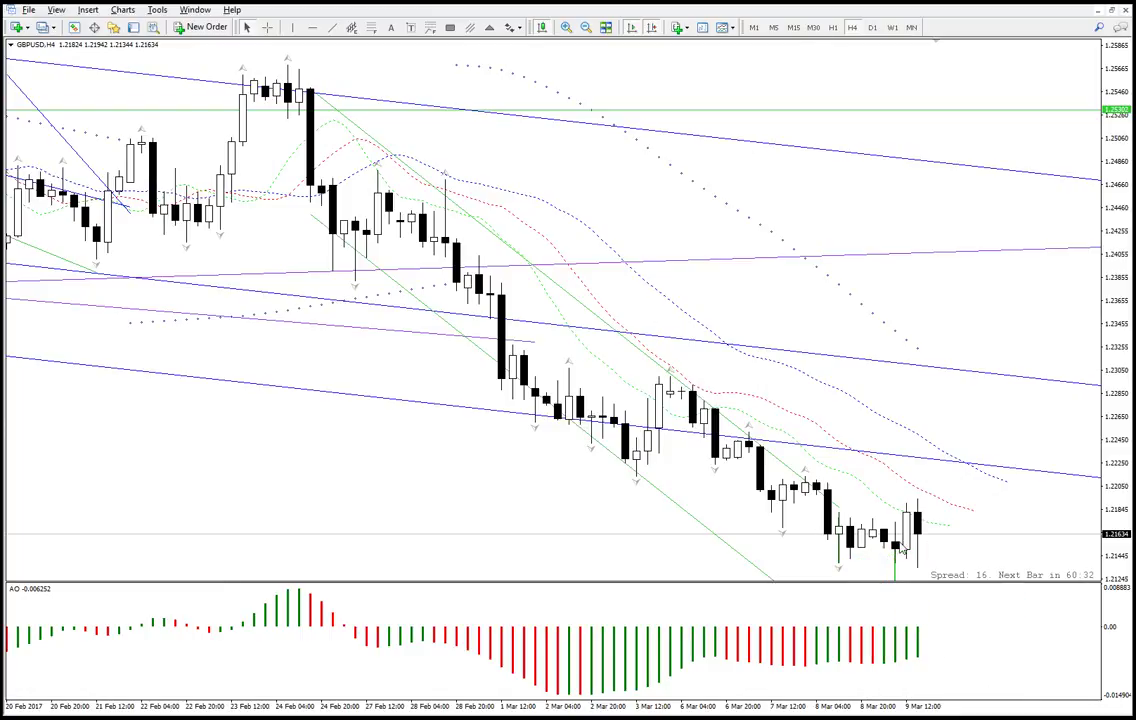
left_click(836, 32)
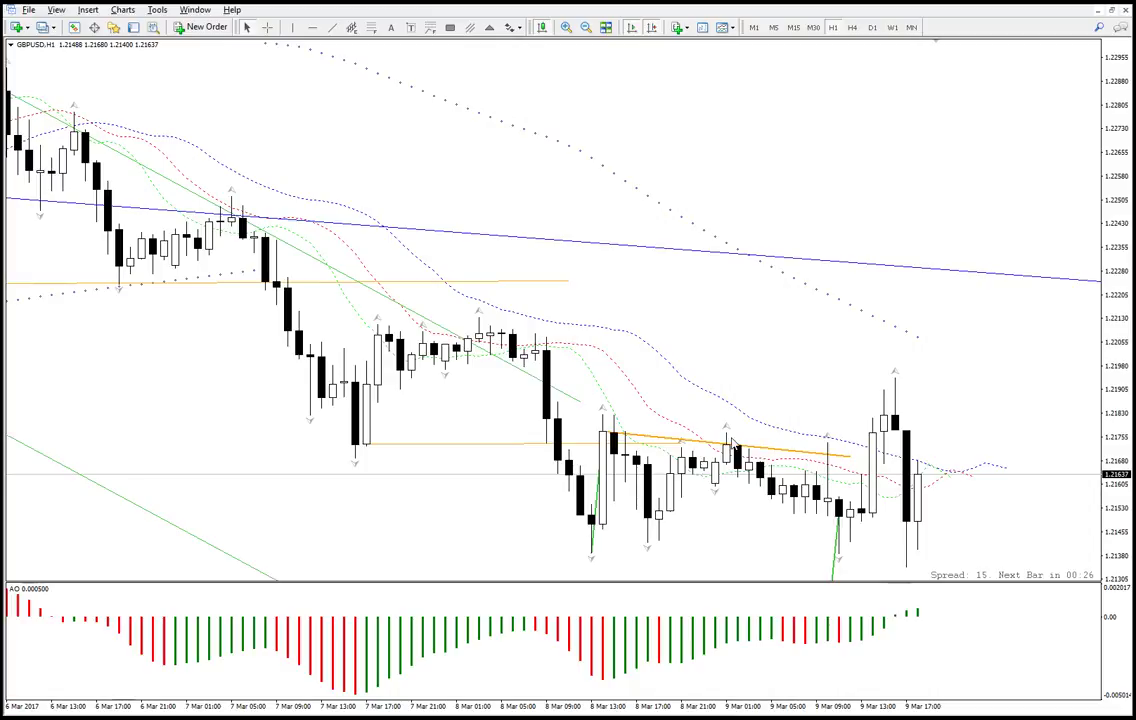
- Delete the two steep green trendlines at the 9 March and 8 March lows on the GBPUSD H1 chart
right_click(832, 565)
left_click(833, 552)
right_click(832, 550)
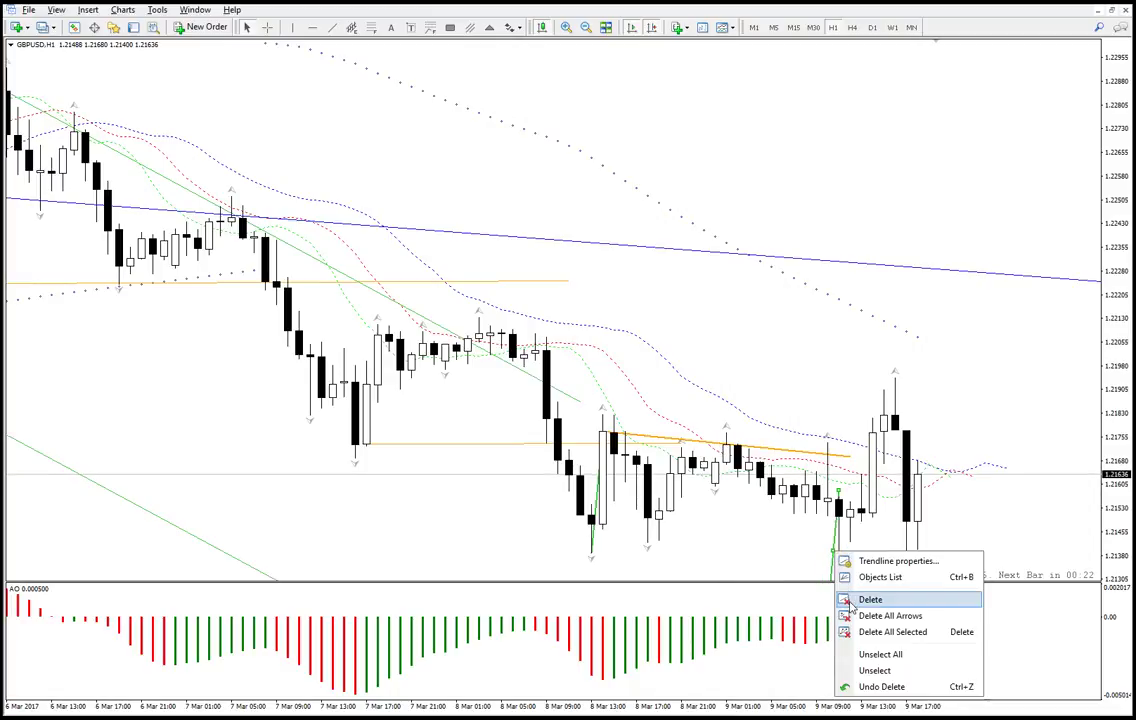
left_click(850, 599)
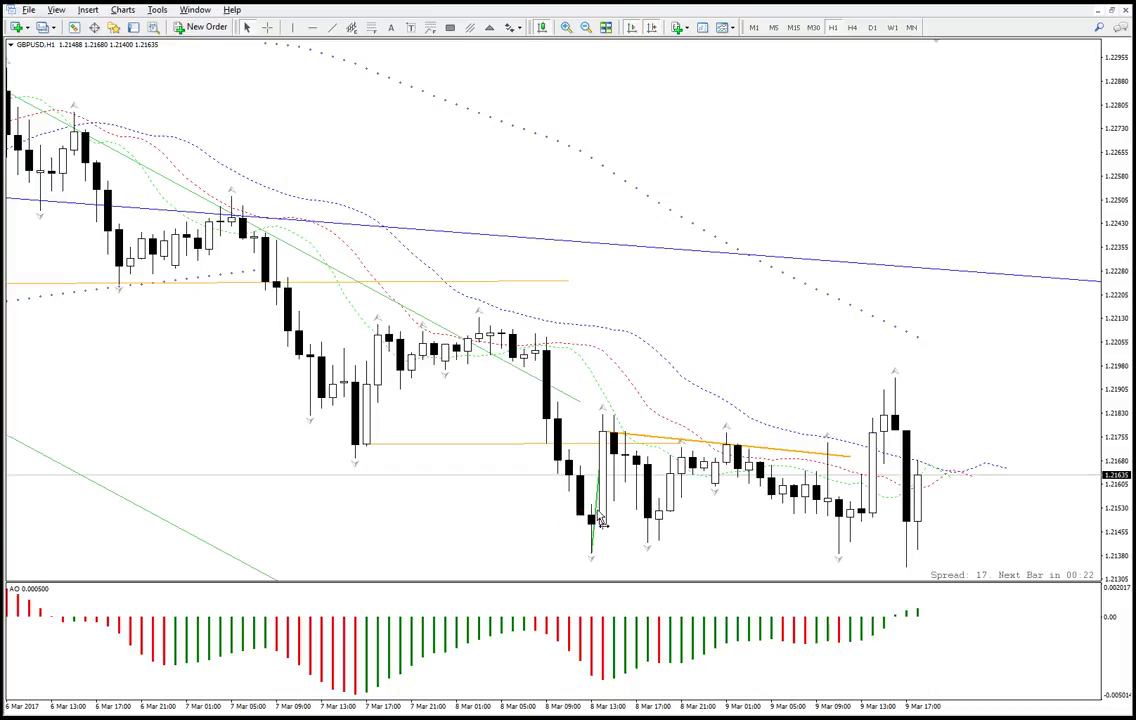
right_click(596, 508)
left_click(643, 556)
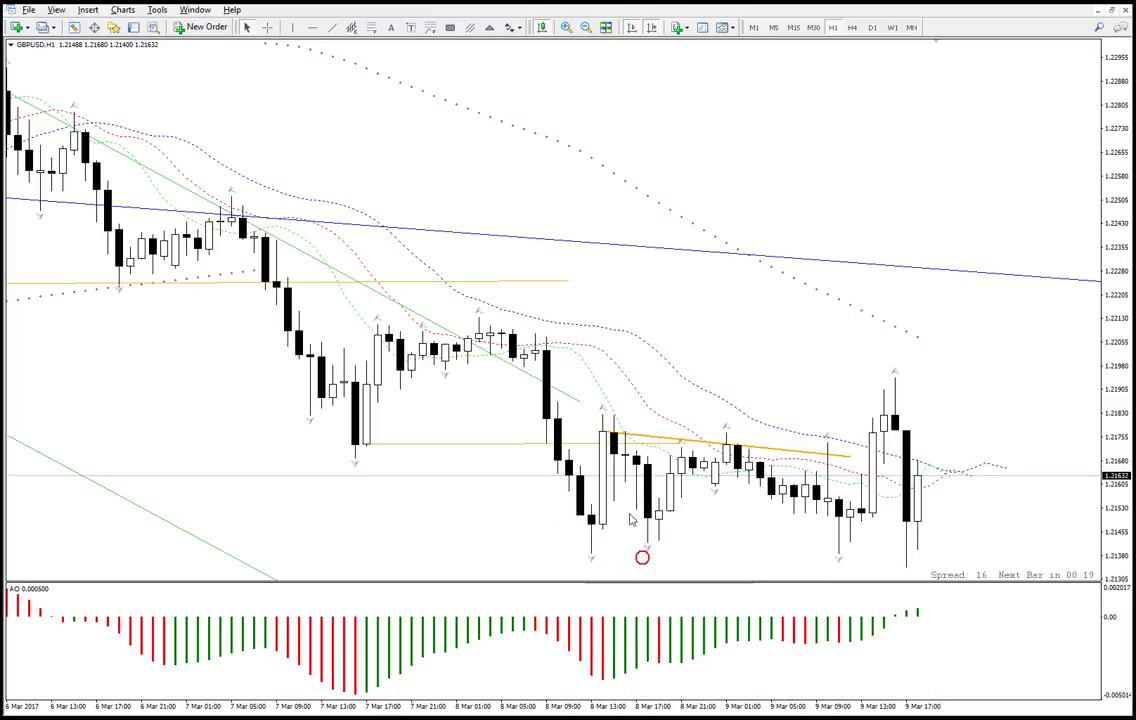
- Duplicate the orange upper trendline and start moving the copy to the triangle's lower side
left_click_drag(744, 445, 734, 352, "ctrl")
left_click_drag(614, 340, 612, 535)
- Switch to the Facebook group and check when the "GBP h1 triangle" post and its comment were published
key("alt+Tab")
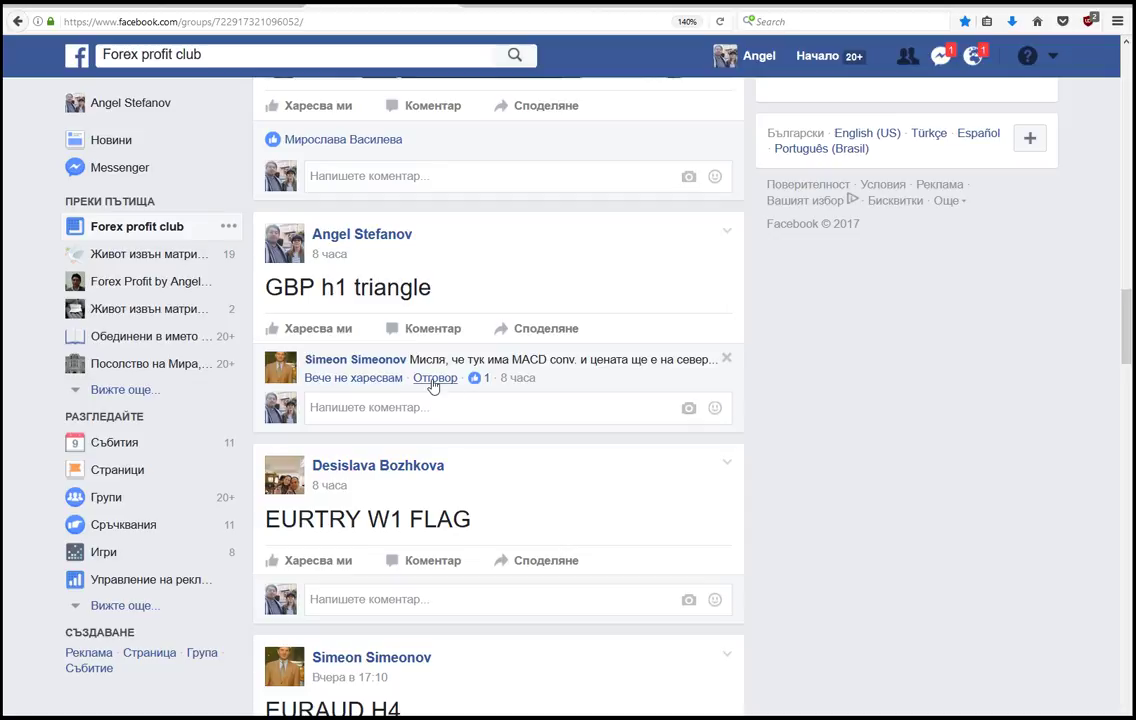
mouse_move(517, 388)
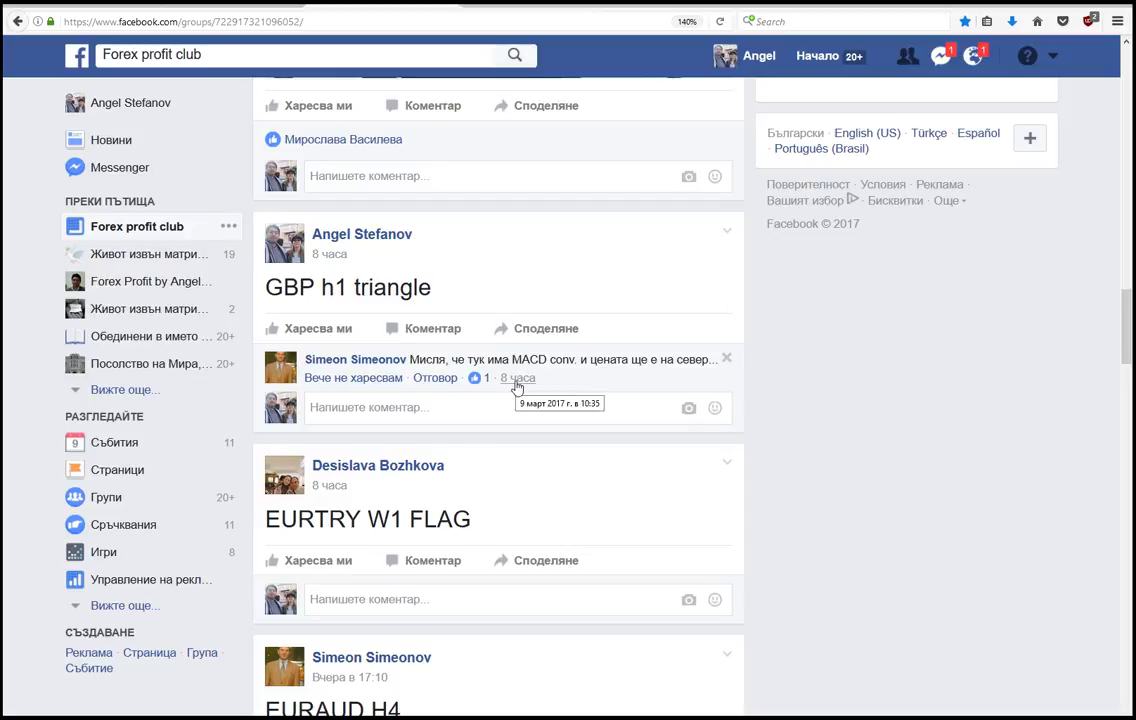
mouse_move(340, 262)
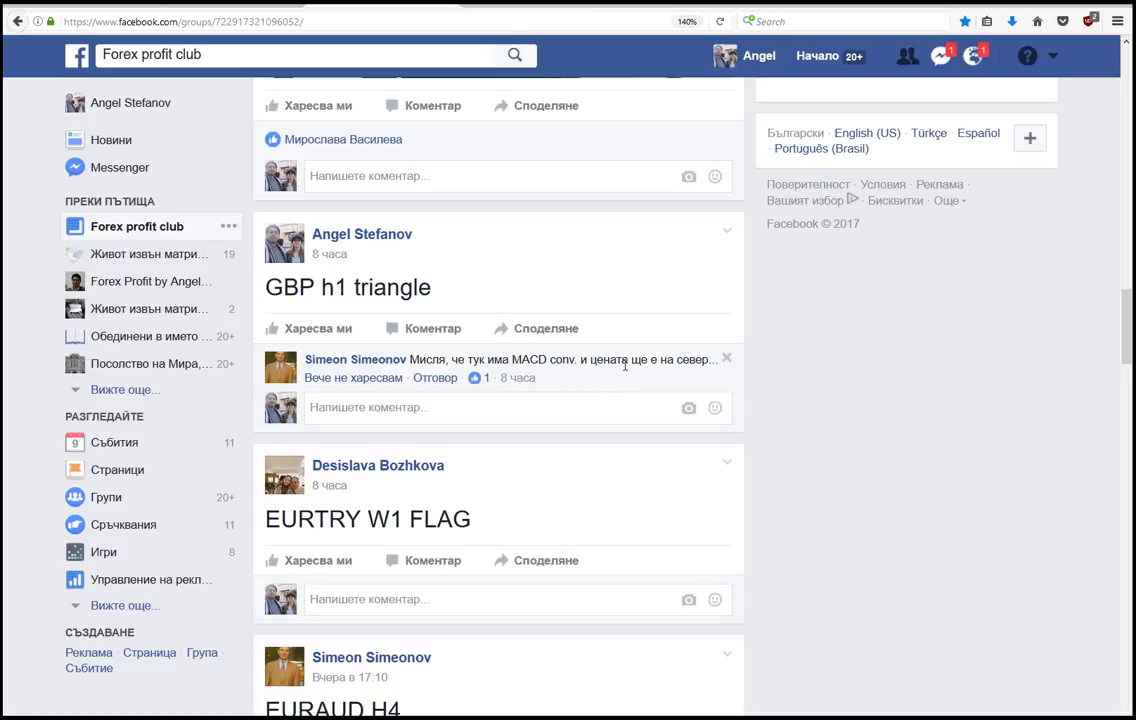
- Return to MetaTrader and fit the copied orange trendline beneath the candle bodies between the 8 and 9 March lows
key("alt+Tab")
left_click_drag(849, 347, 826, 502)
left_click_drag(602, 531, 580, 519)
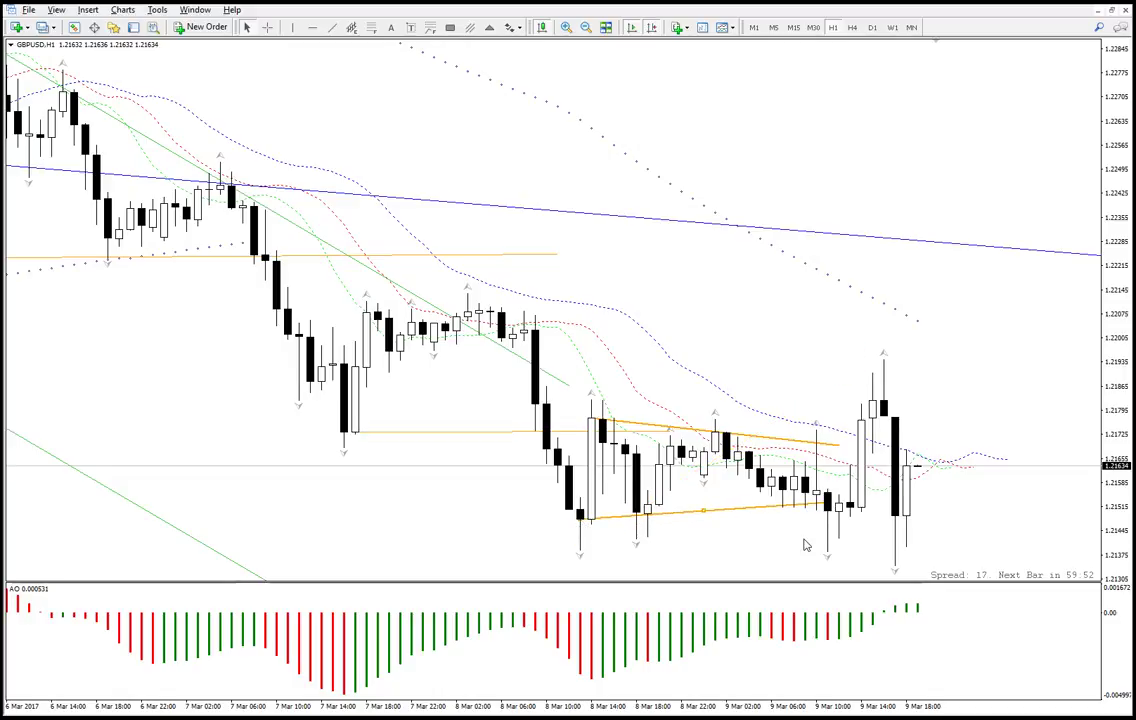
- Reshape the lower orange trendline so it starts at the 8 March low and ends on the upper orange trendline
left_click_drag(825, 504, 860, 496)
middle_click(827, 507)
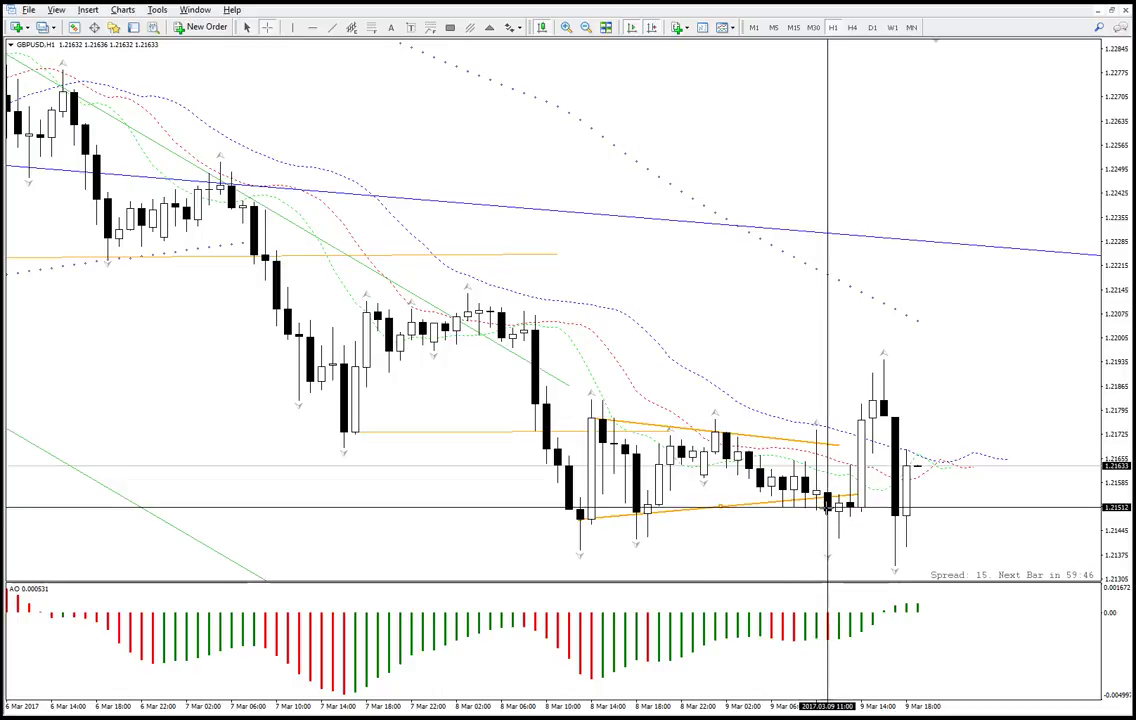
left_click(705, 511)
left_click_drag(590, 519, 580, 549)
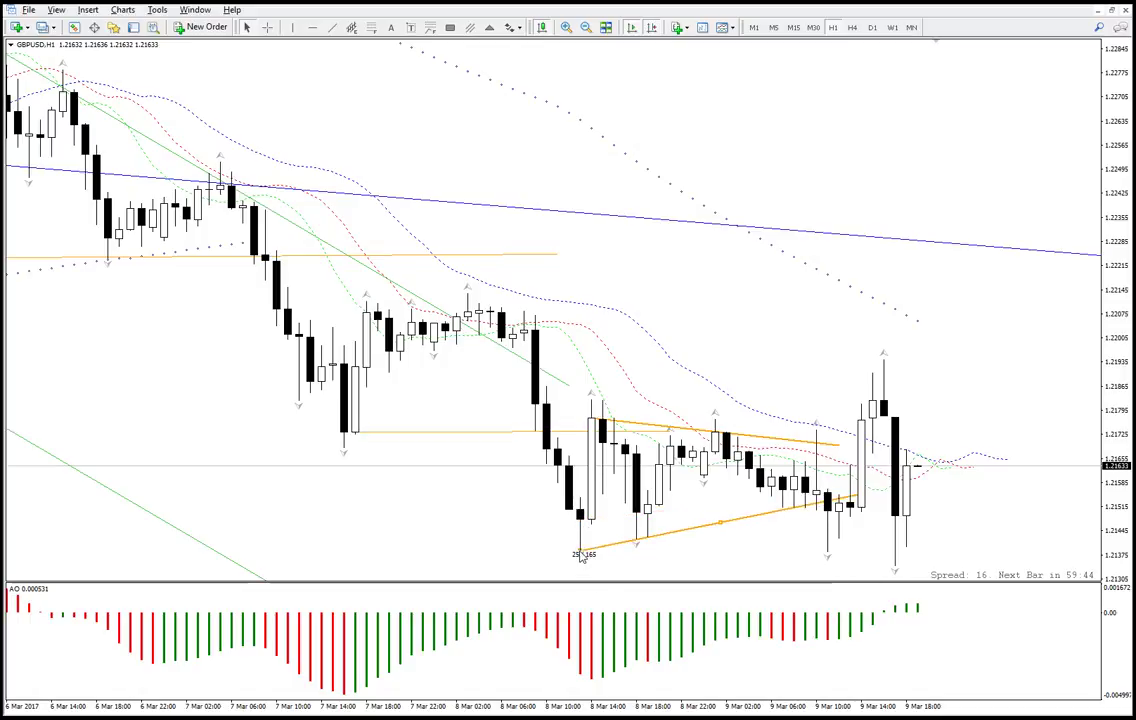
left_click(859, 495)
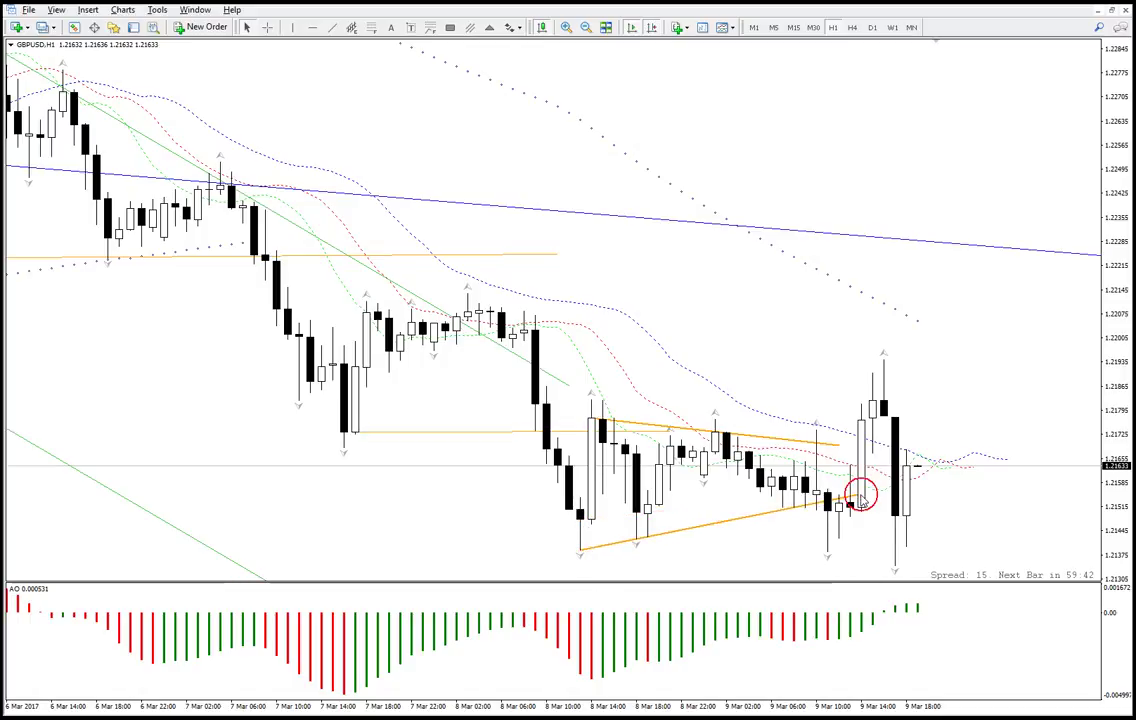
left_click_drag(859, 495, 828, 428)
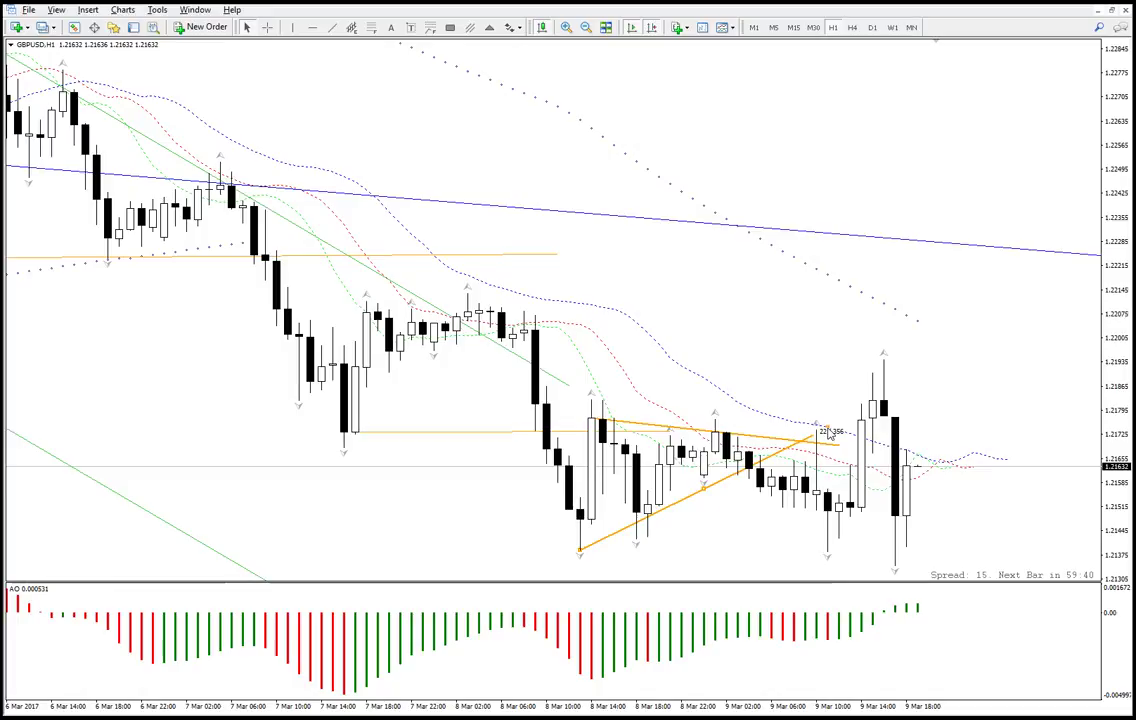
left_click_drag(833, 430, 782, 439)
left_click_drag(675, 495, 625, 359)
left_click_drag(527, 412, 692, 364)
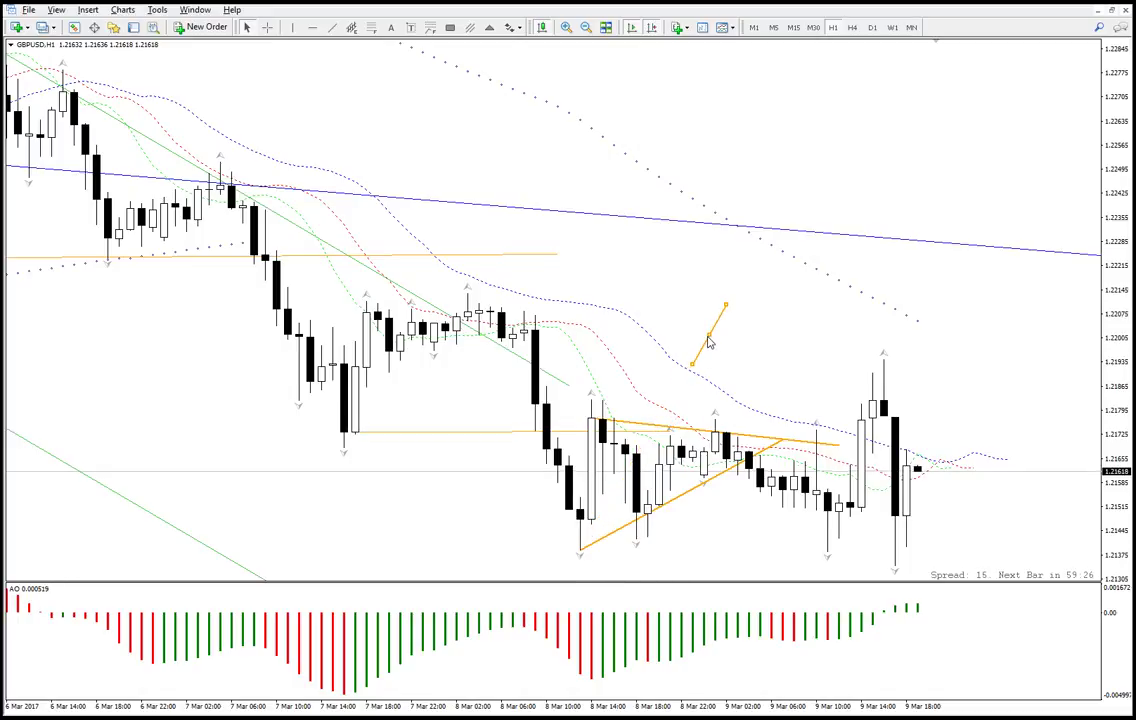
right_click(709, 341)
left_click(740, 385)
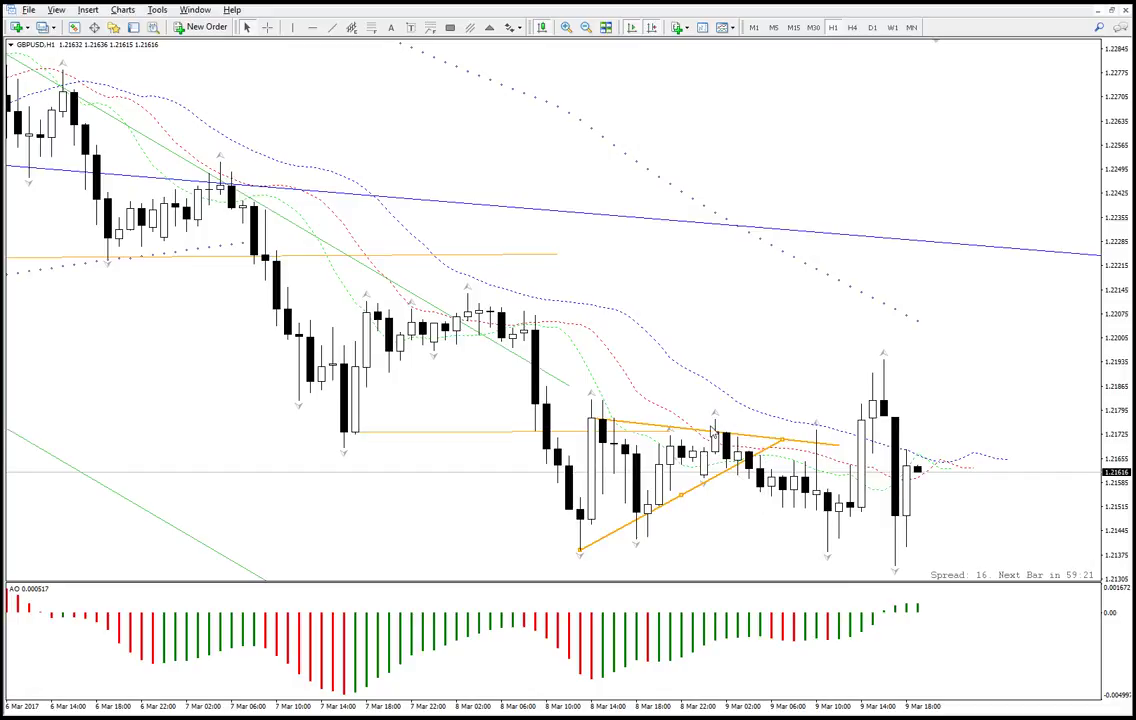
- Flatten the lower orange trendline so it runs from the 8 March low through the next low to the candles around midday on 9 March
middle_click(819, 472)
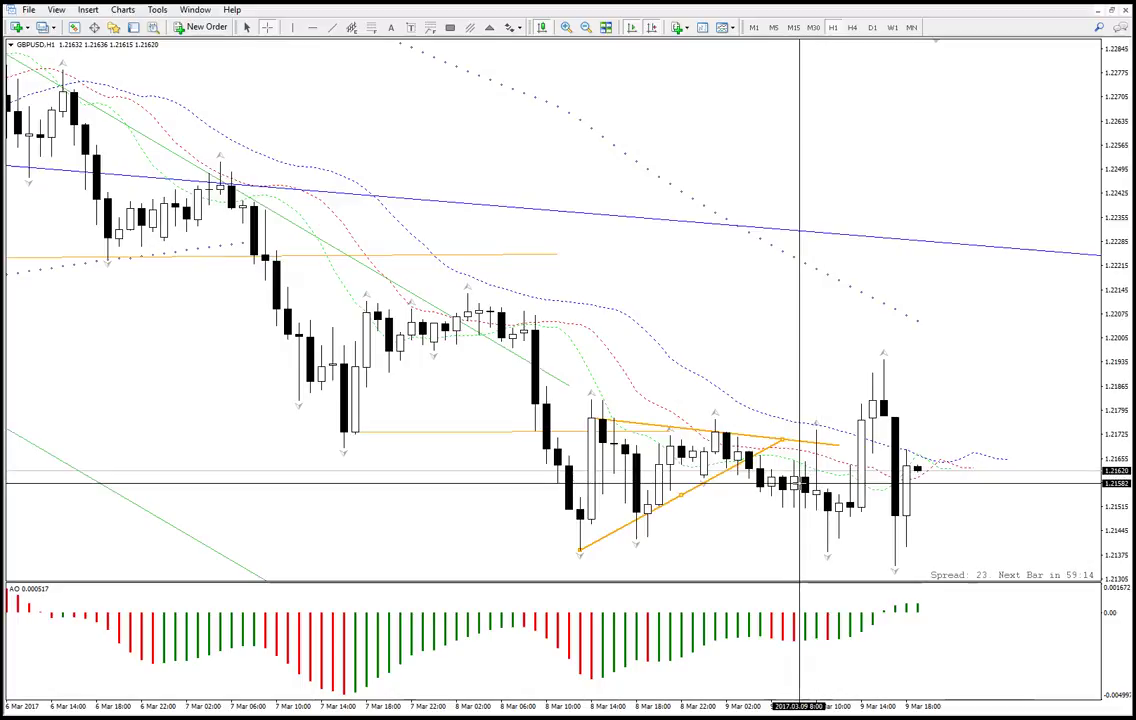
mouse_move(815, 491)
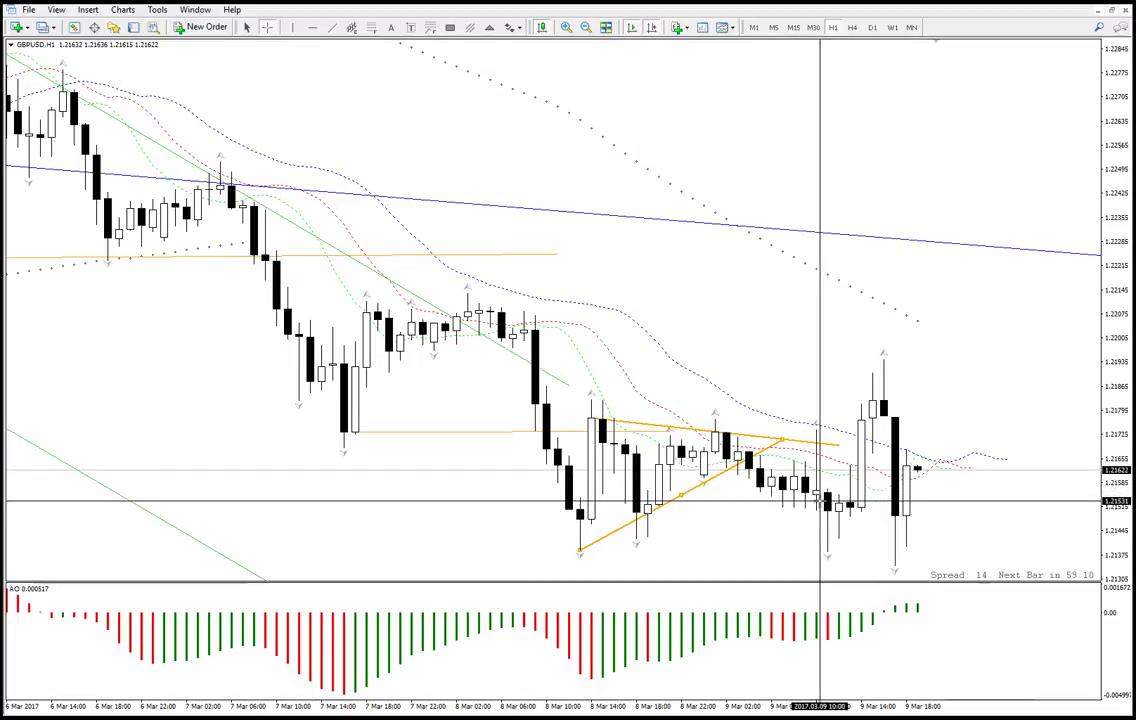
left_click(801, 481)
left_click_drag(783, 439, 886, 400)
middle_click(837, 512)
right_click(887, 369)
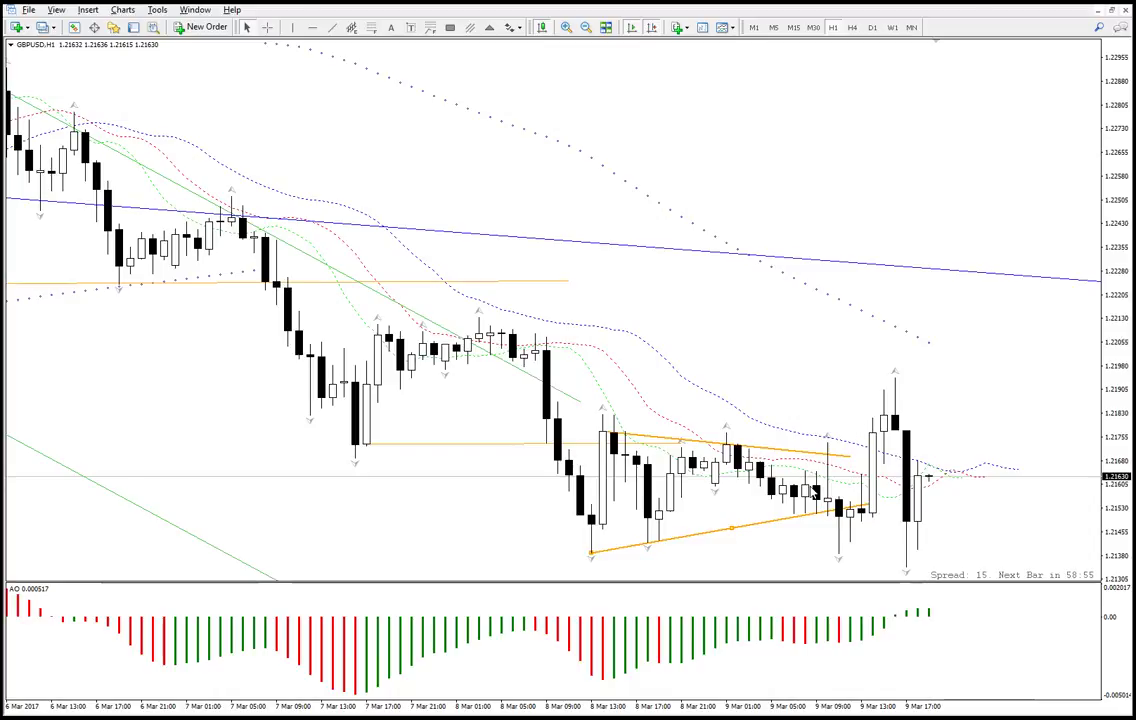
- Switch to the Facebook group and post the comment "-40" under the "GBP h1 triangle" post
key("alt+Tab")
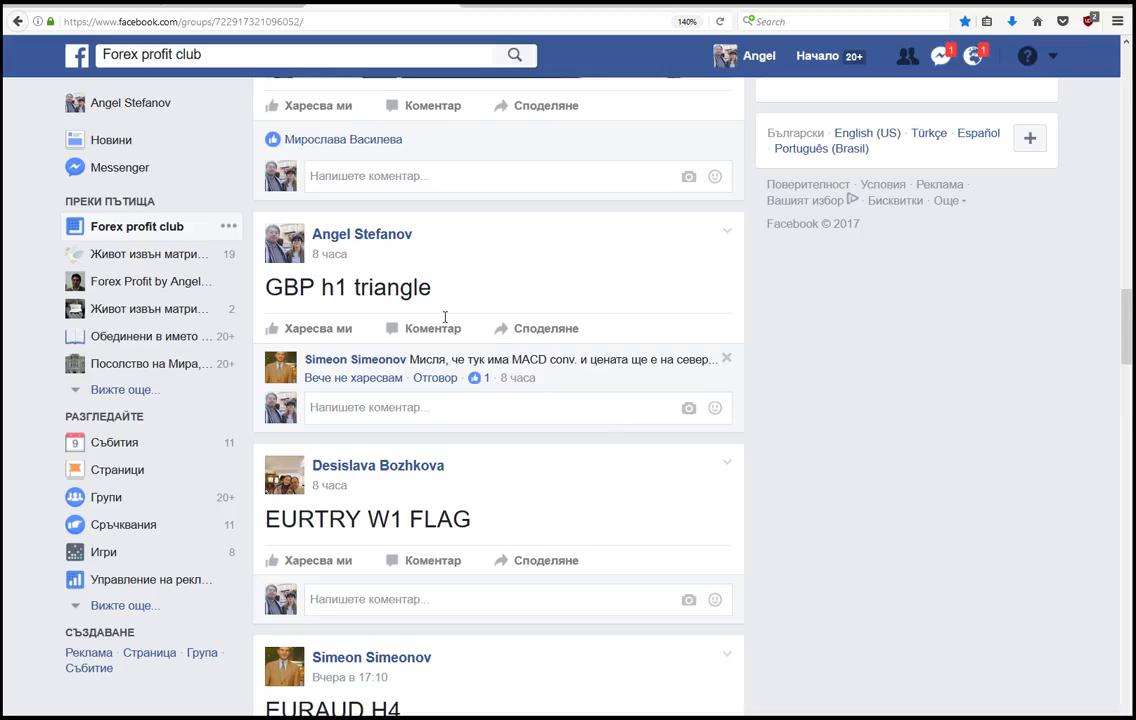
left_click(364, 412)
type("-40")
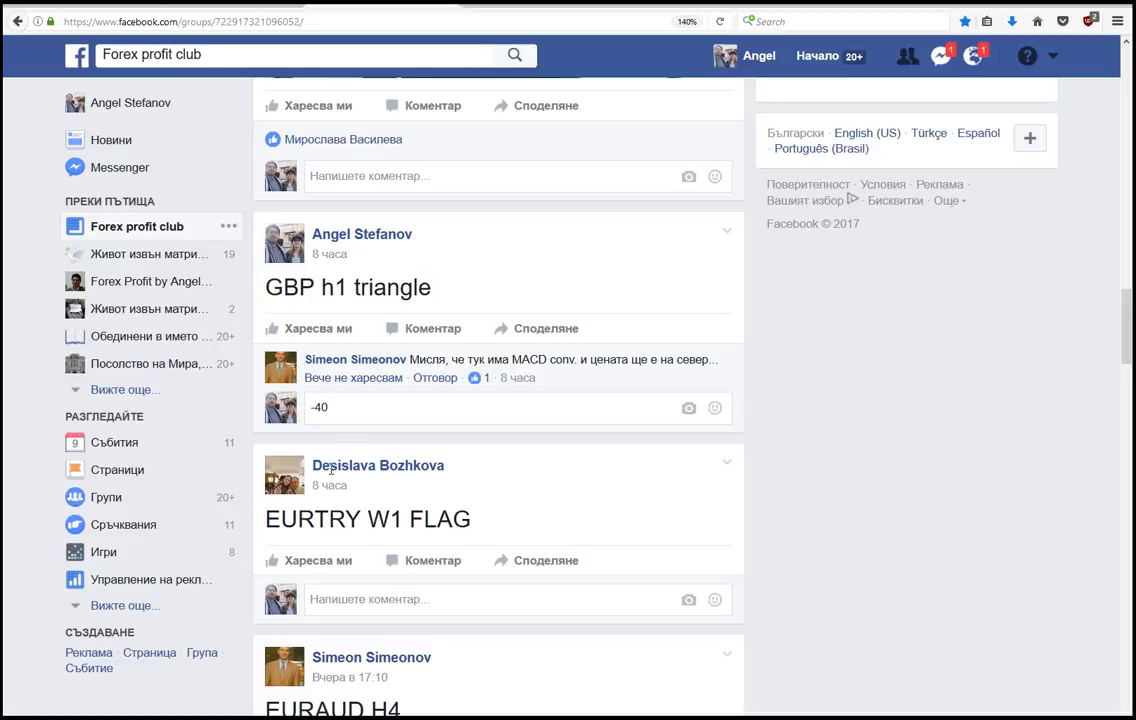
key("Return")
- Switch to the Excel log and enter -40 as the result for the "GBP h1 triangle" entry in cell M367
key("alt+Tab")
key("alt+Tab")
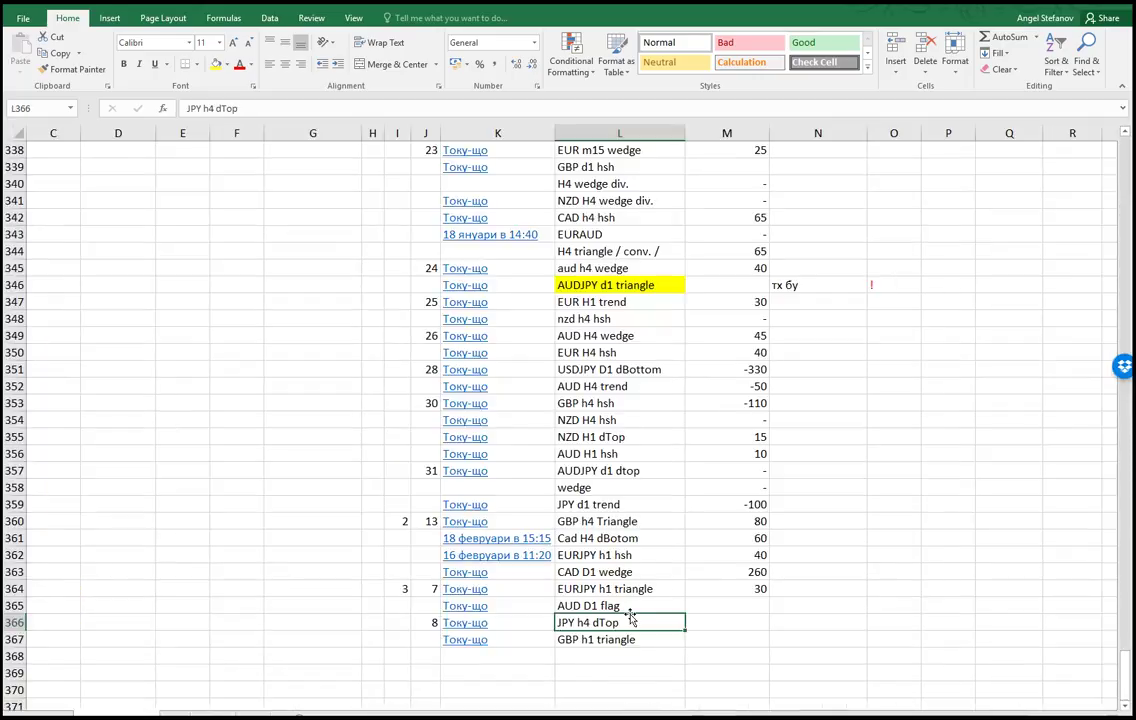
left_click(731, 642)
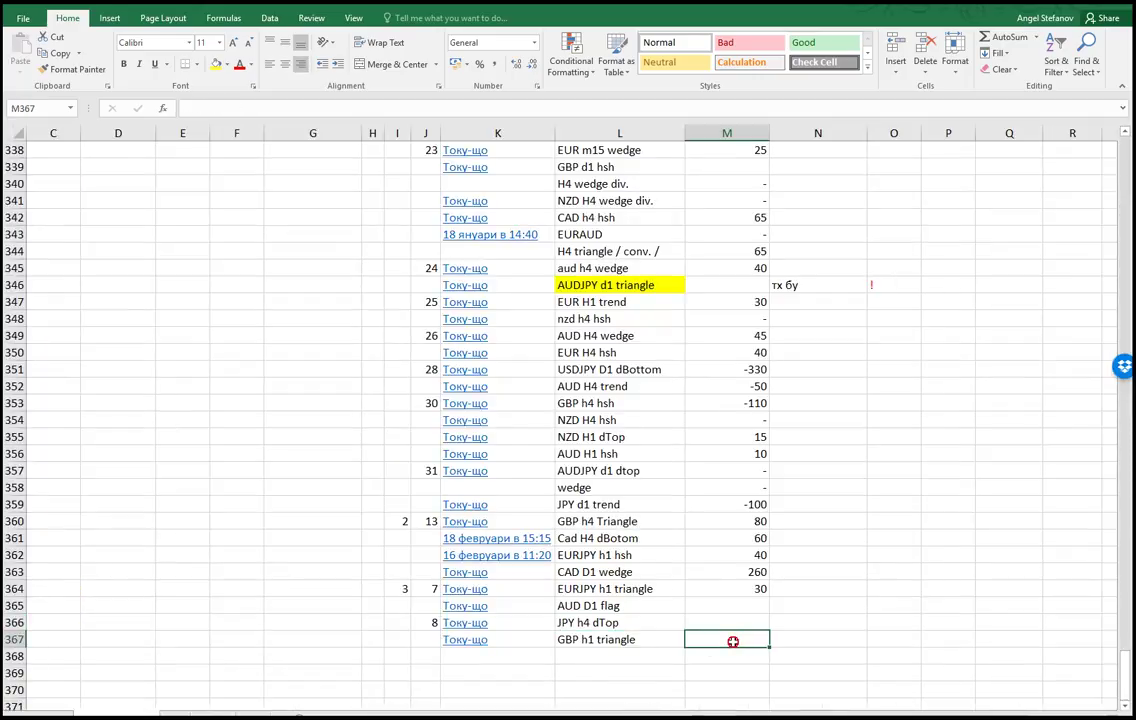
type("-40")
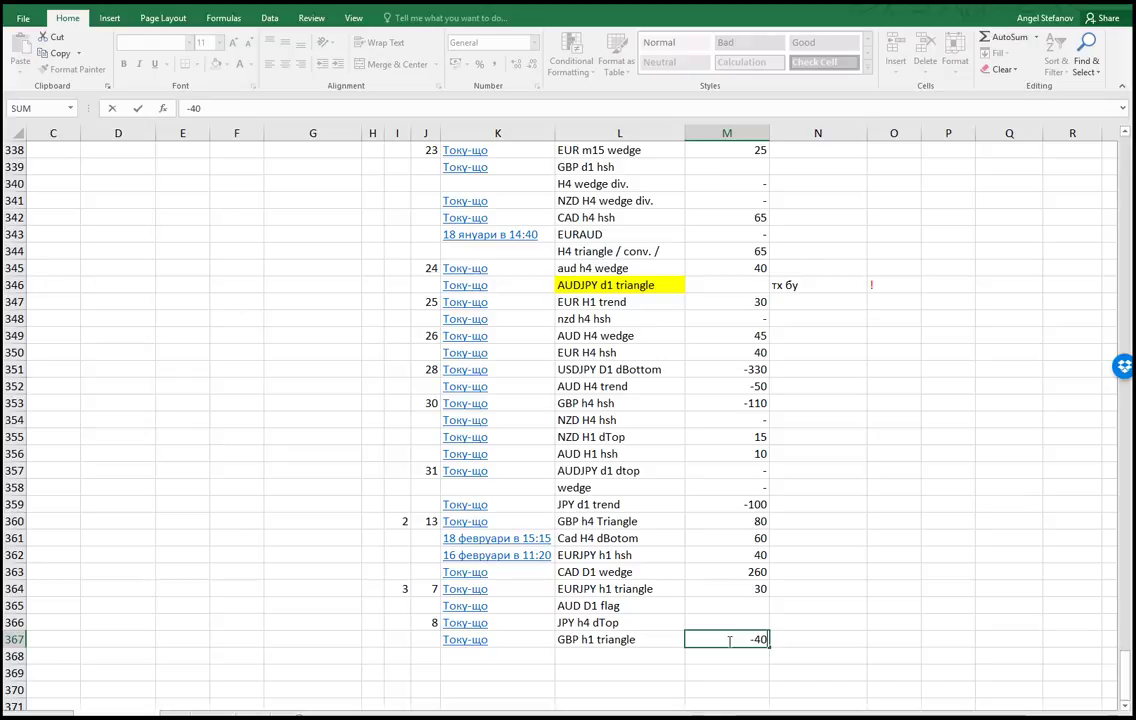
key("Return")
- Return to the Facebook group, open the MQL5 chart linked under the "EURAUD,H4 r.H&Sh." post, and view it at 90% zoom
key("alt+Tab")
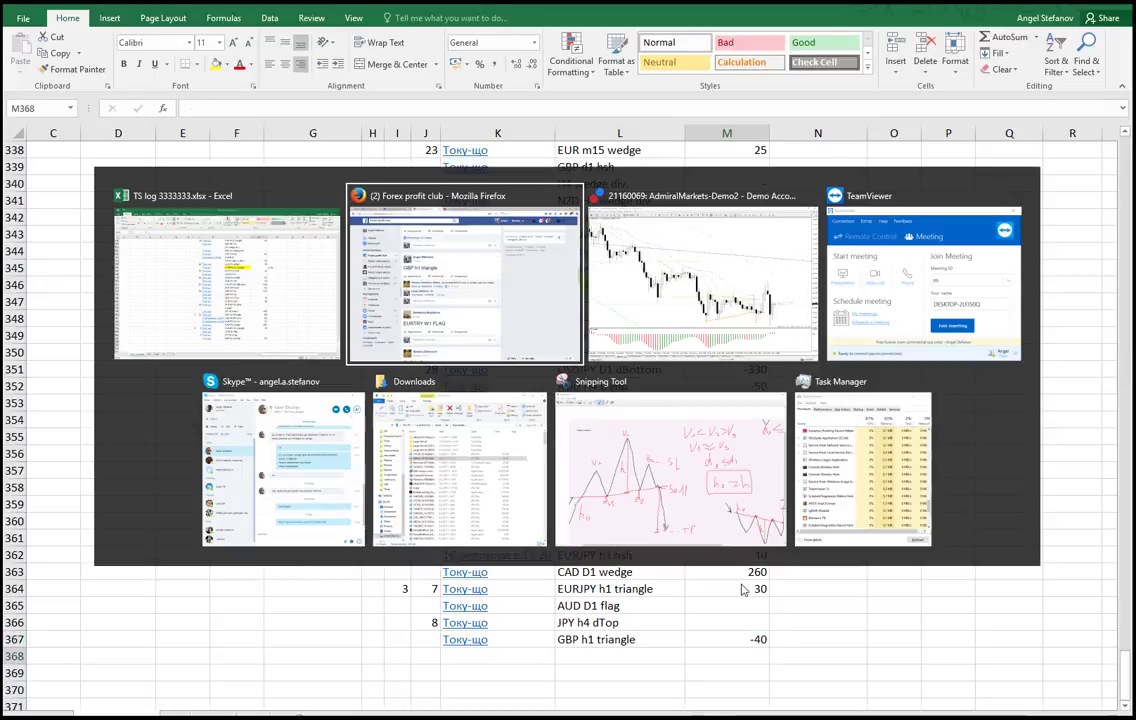
scroll(500, 439, "down", 2)
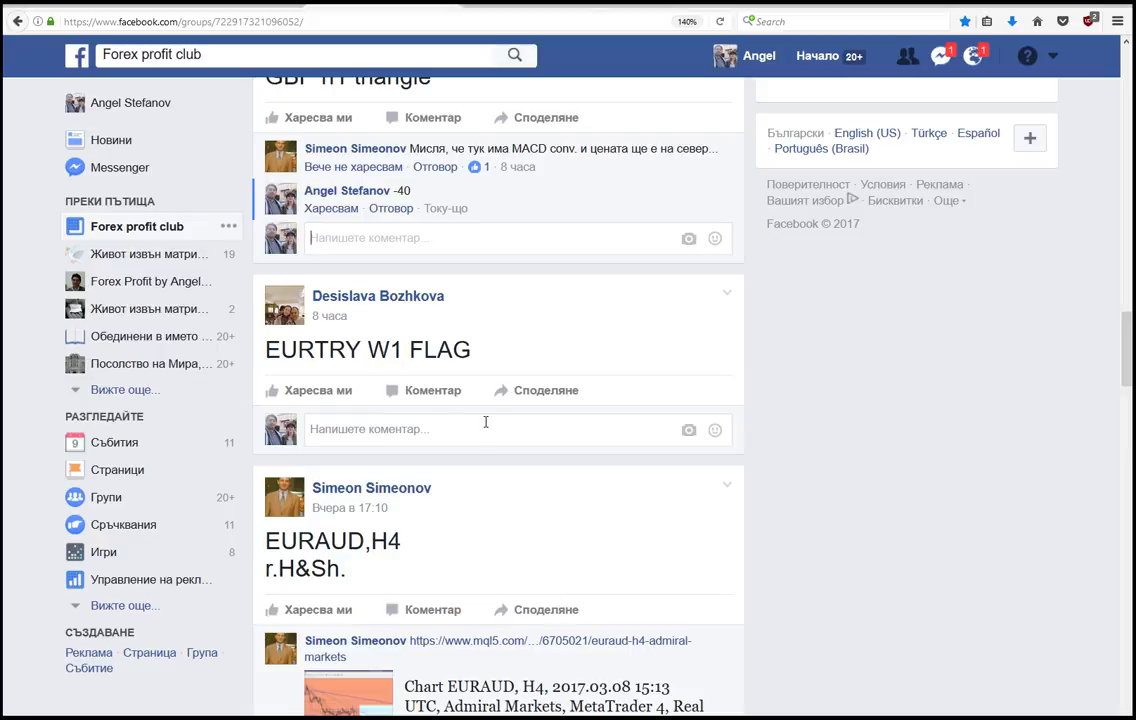
scroll(486, 422, "down", 4)
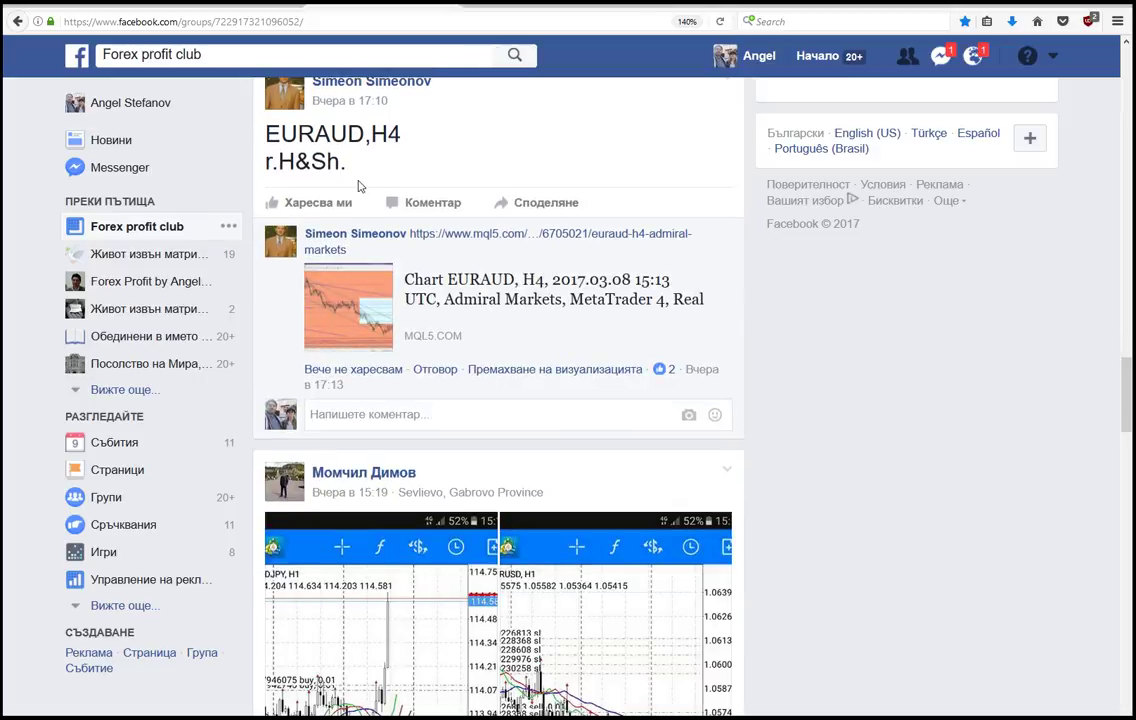
scroll(360, 186, "up", 1)
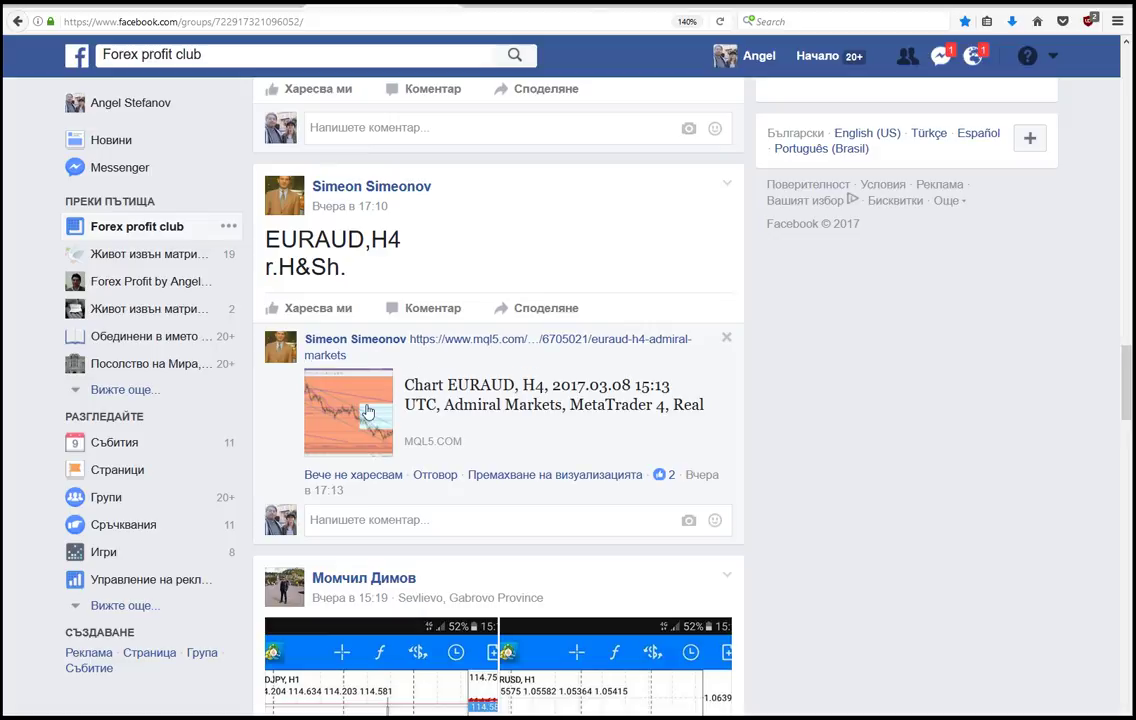
left_click(342, 438)
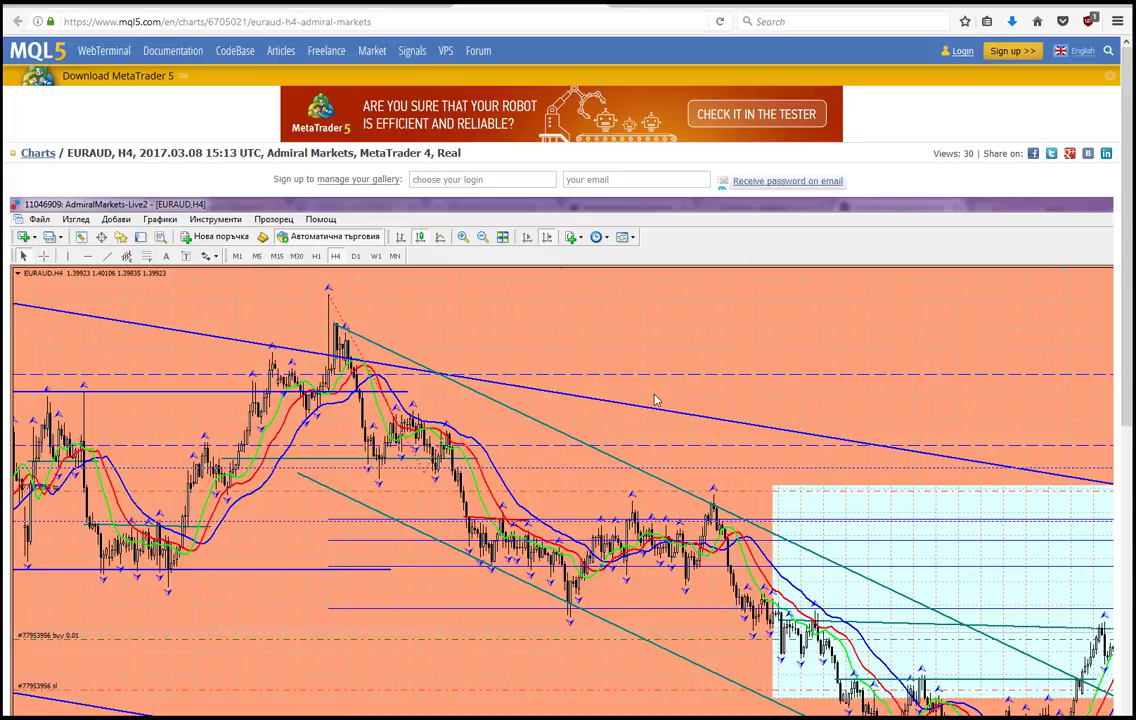
key("ctrl+minus")
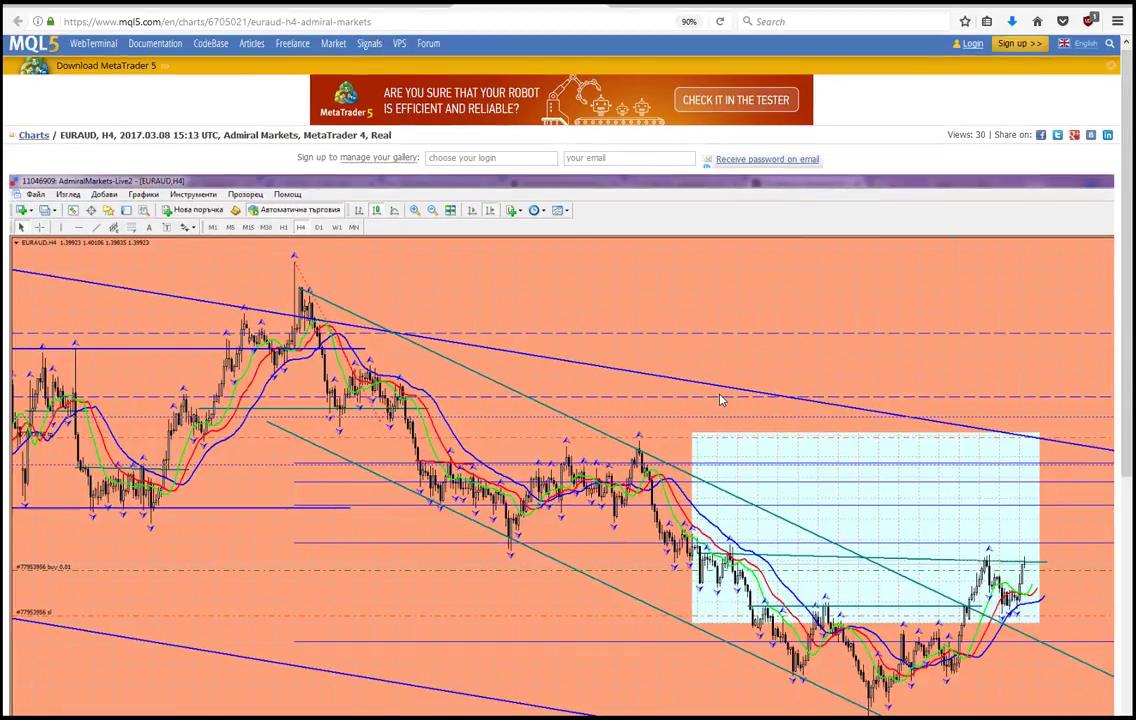
scroll(720, 400, "down", 1)
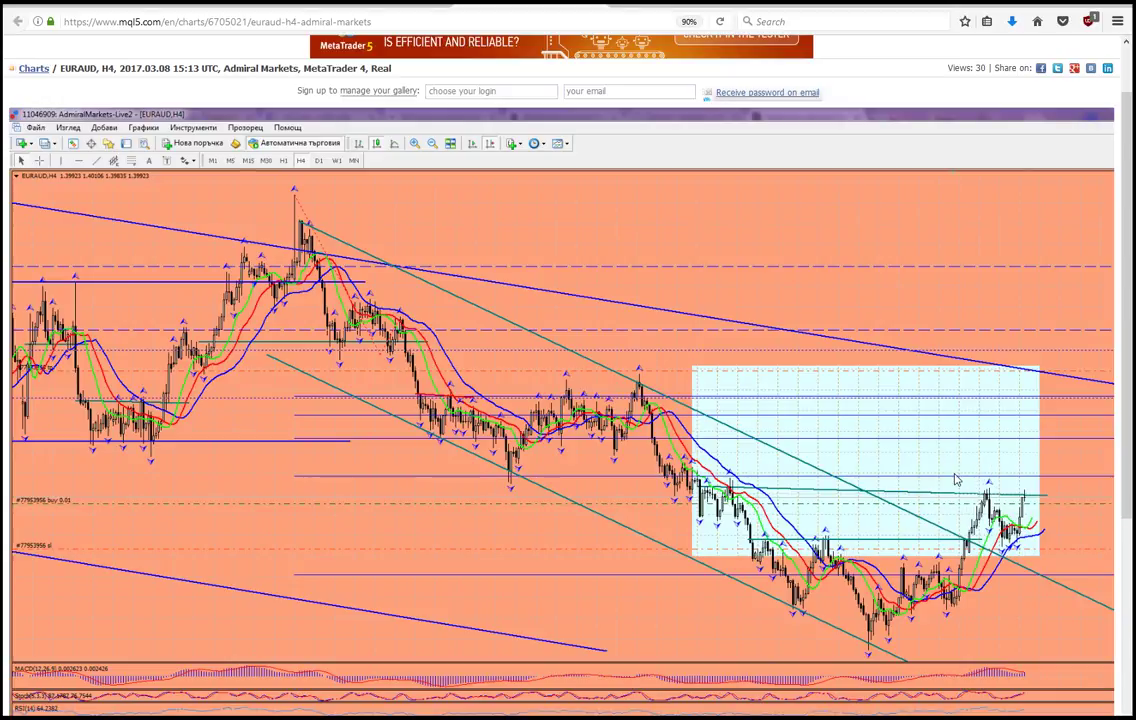
- Switch to MetaTrader and load the AUD chart profile
key("alt+Tab")
key("alt+Tab")
key("alt+Tab")
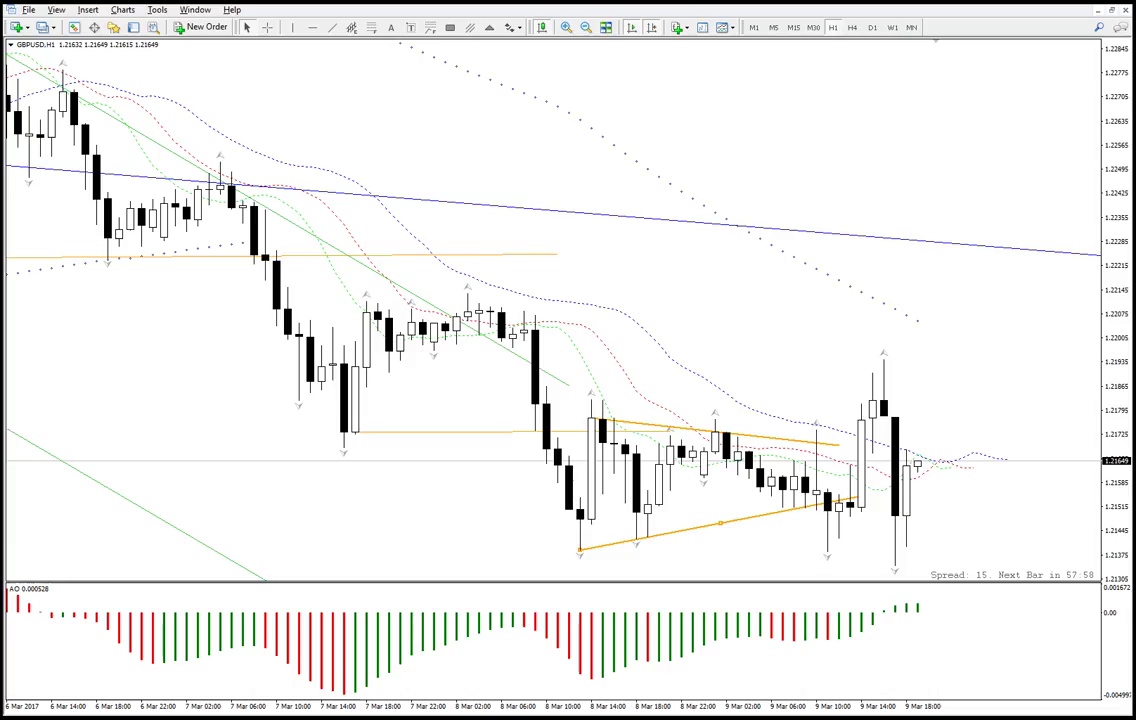
left_click(686, 716)
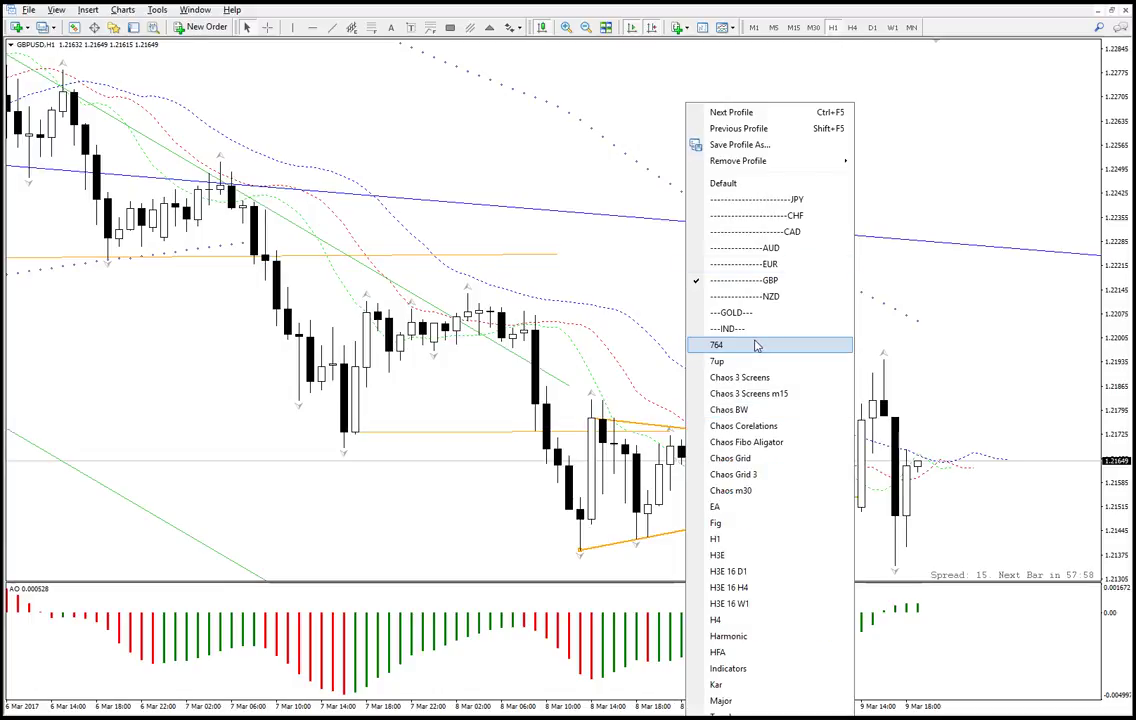
left_click(768, 250)
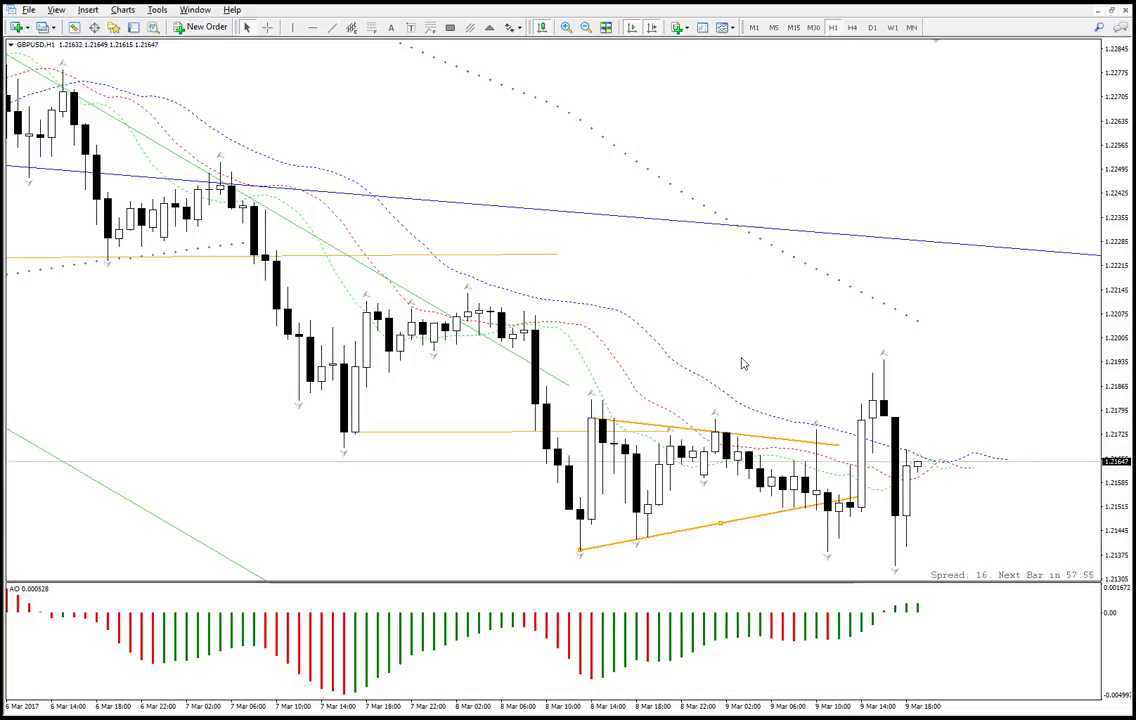
- Check the timeframe of the shared EURAUD chart in Firefox, return to MetaTrader, and set the EURAUD chart to H4
key("alt+Tab")
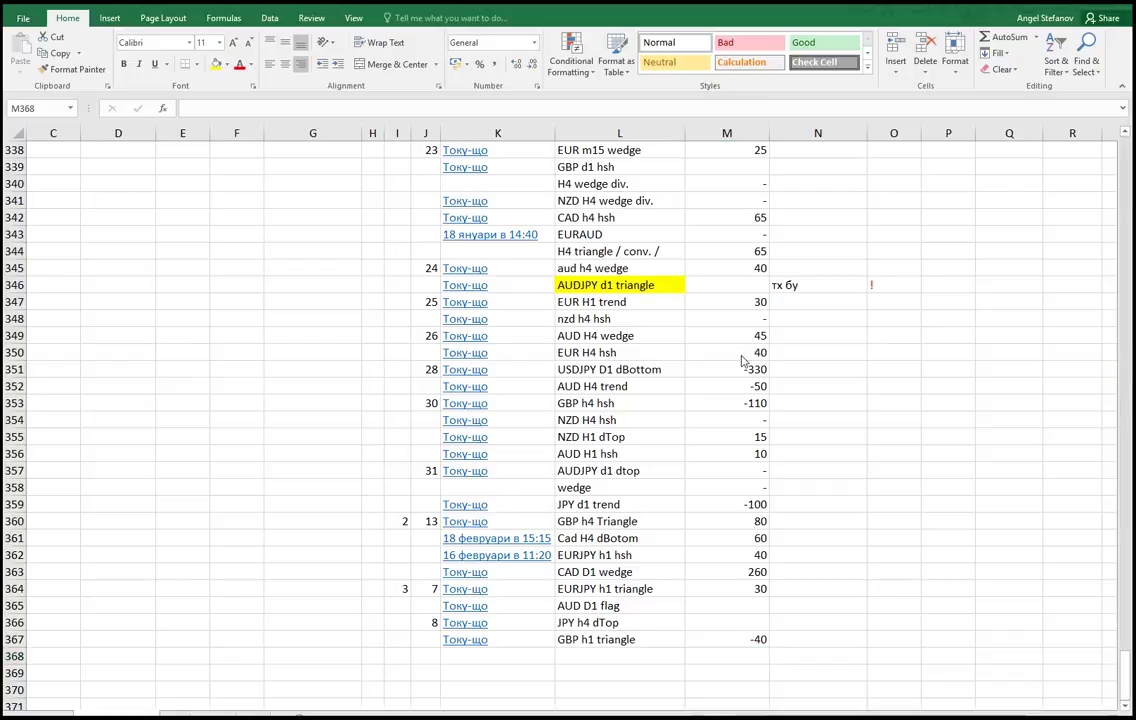
key("alt+Tab")
key("alt+Tab")
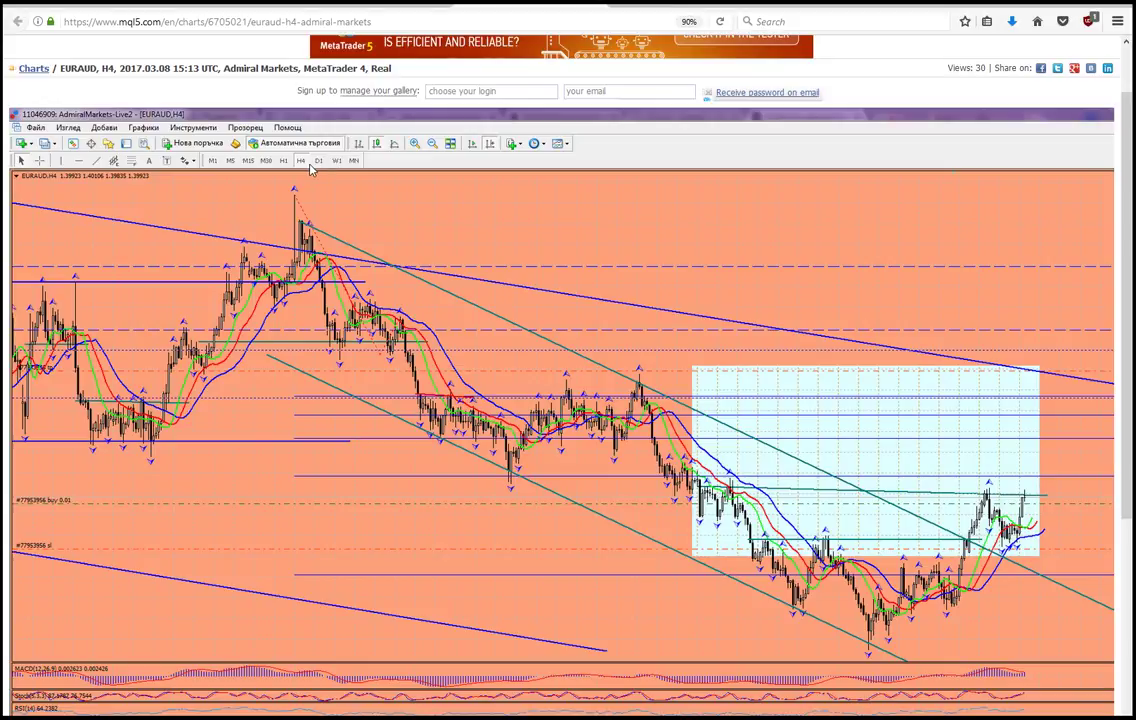
key("alt+Tab")
key("alt+Tab")
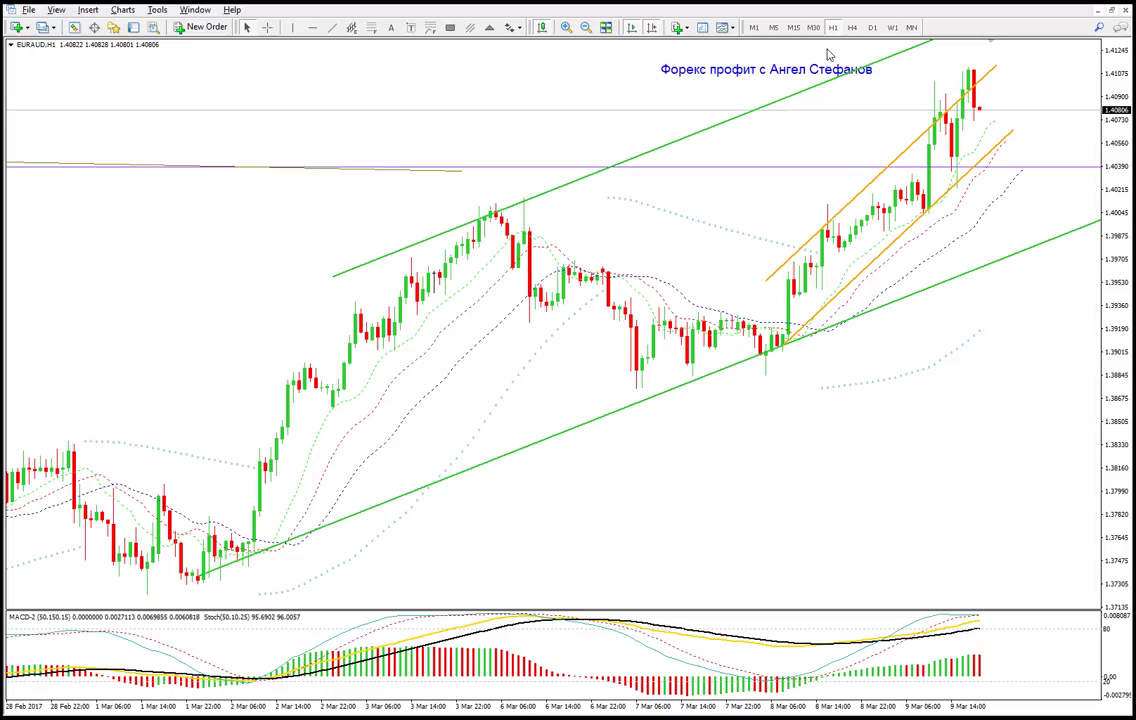
left_click(852, 27)
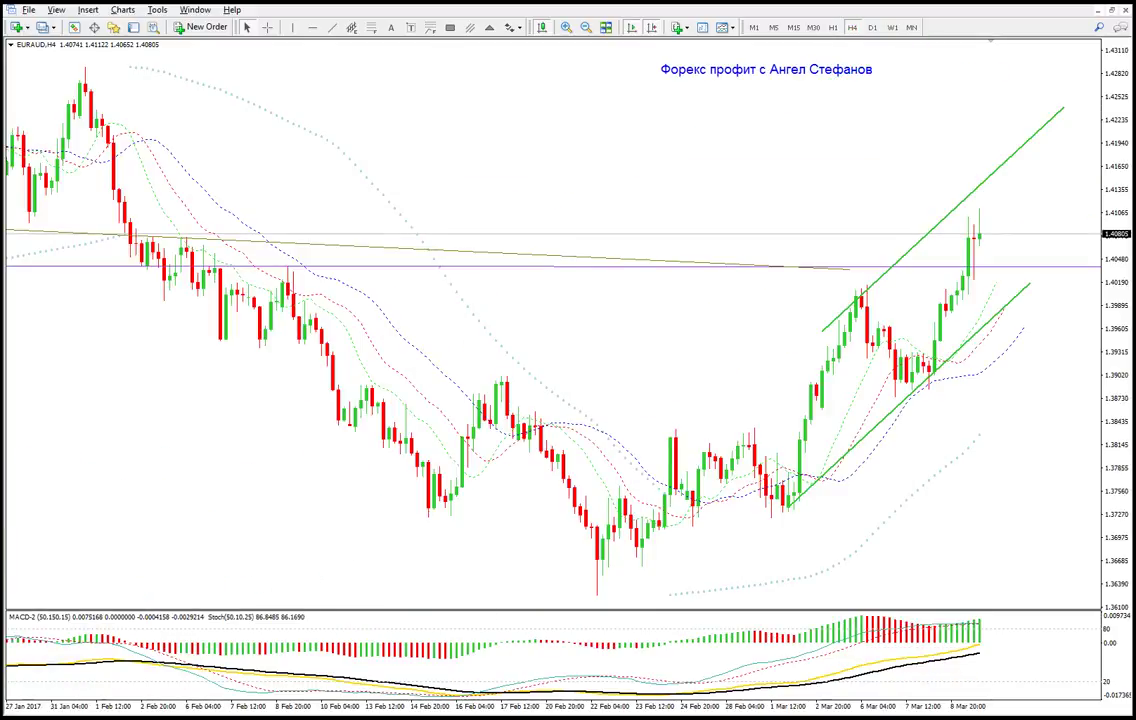
- Extend the olive descending trendline beyond the latest EURAUD candles
middle_click(826, 374)
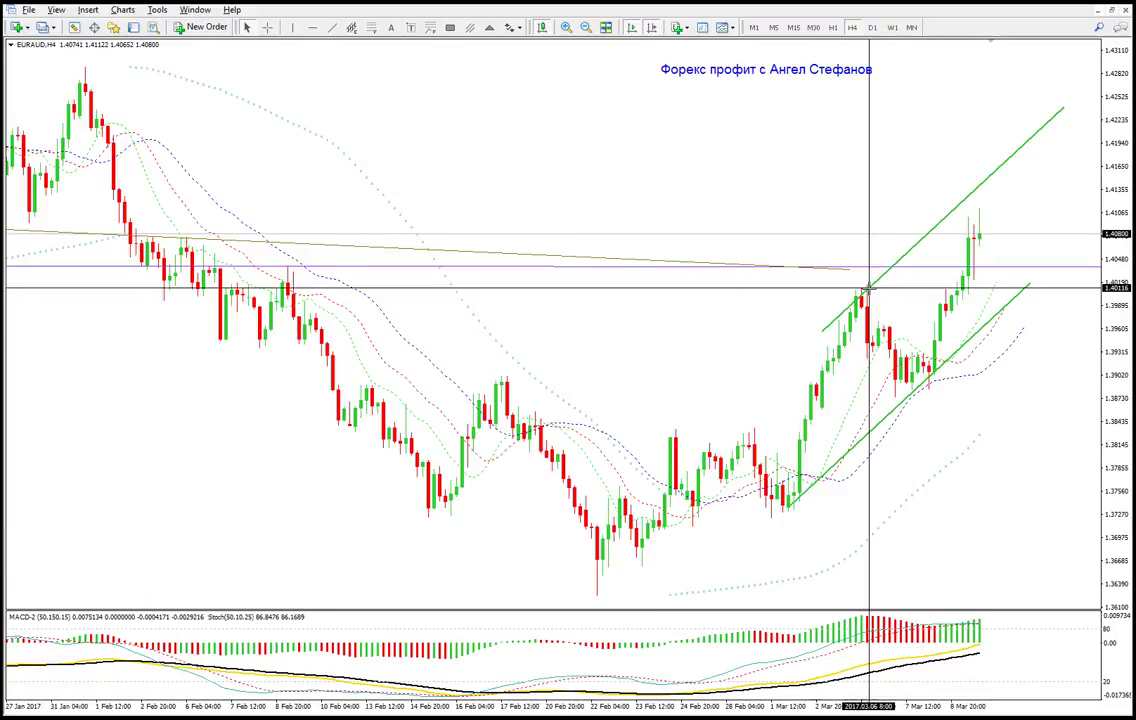
left_click(857, 280)
double_click(852, 269)
left_click_drag(852, 269, 1041, 278)
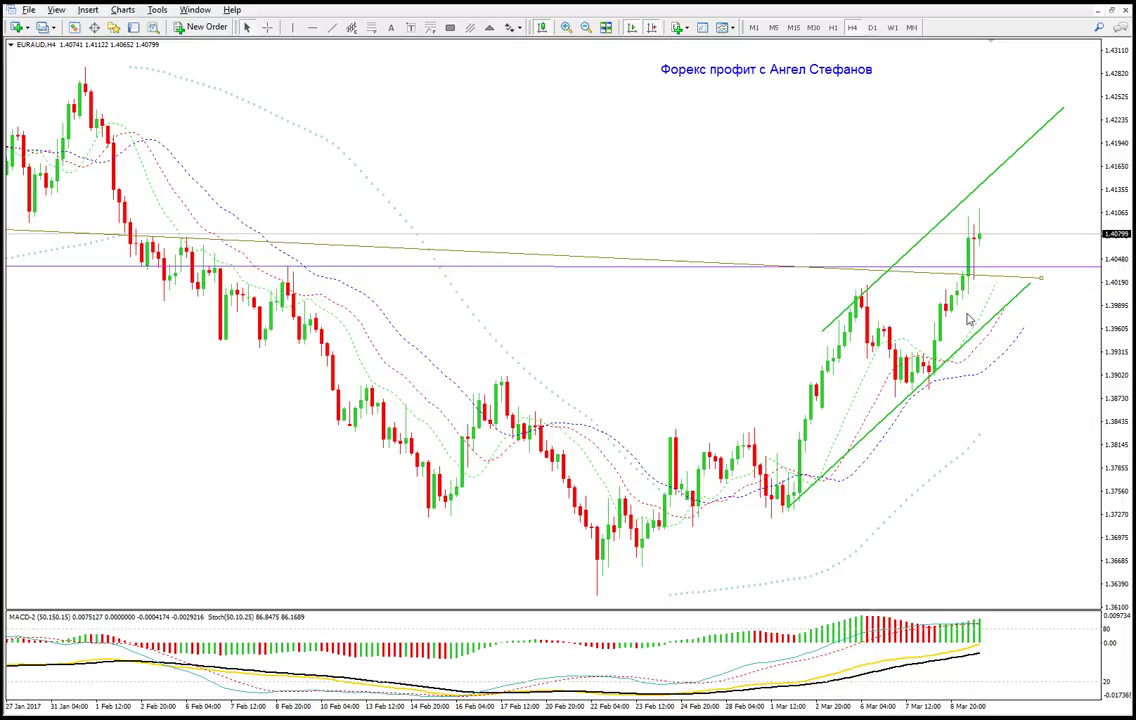
- Measure the vertical distance from the late February lows to the olive trendline, then from the latest candle down to the lower trendlines
middle_click(704, 428)
left_click_drag(631, 548, 629, 254)
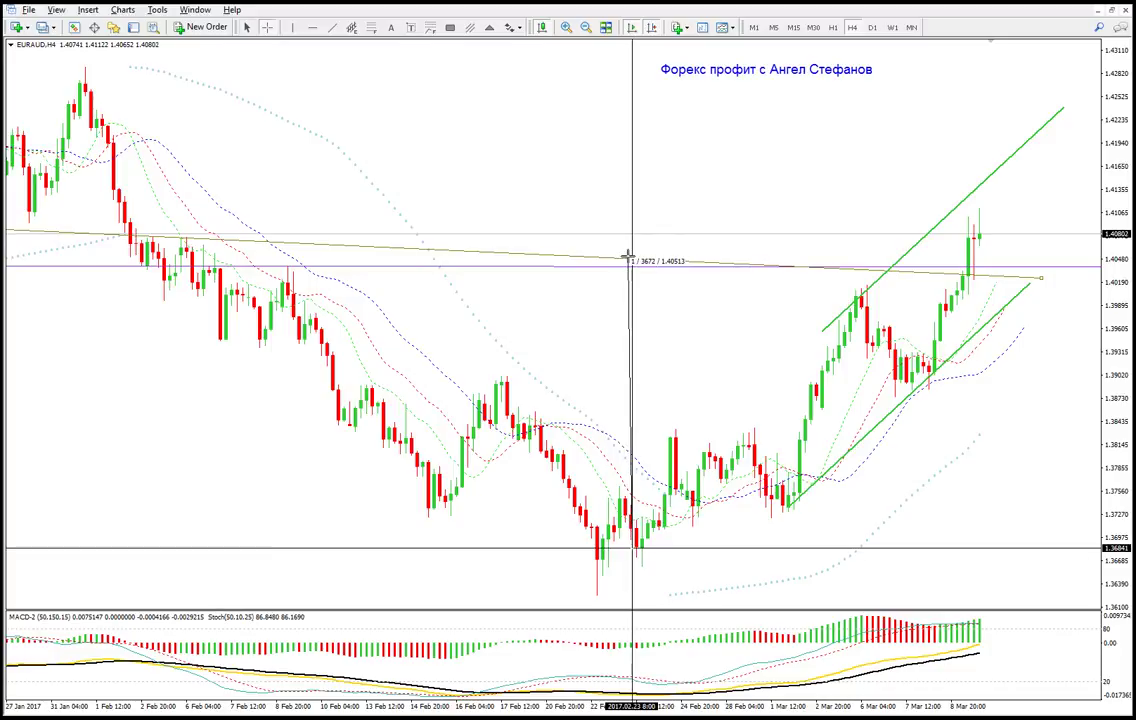
middle_click(984, 232)
mouse_move(982, 233)
left_mouse_down()
mouse_move(1042, 272)
mouse_move(1034, 289)
left_mouse_up()
- Extend the lower green channel trendline along its slope to the edge of the EURAUD chart
double_click(1030, 283)
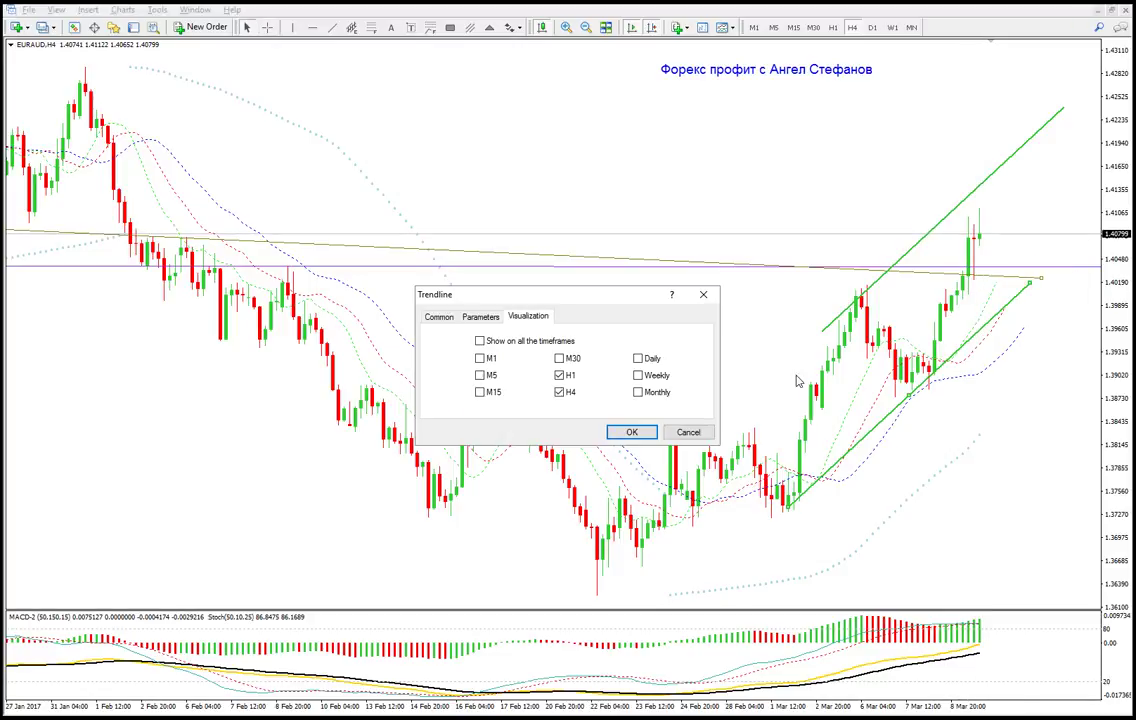
left_click(688, 432)
left_click_drag(1031, 282, 1101, 218)
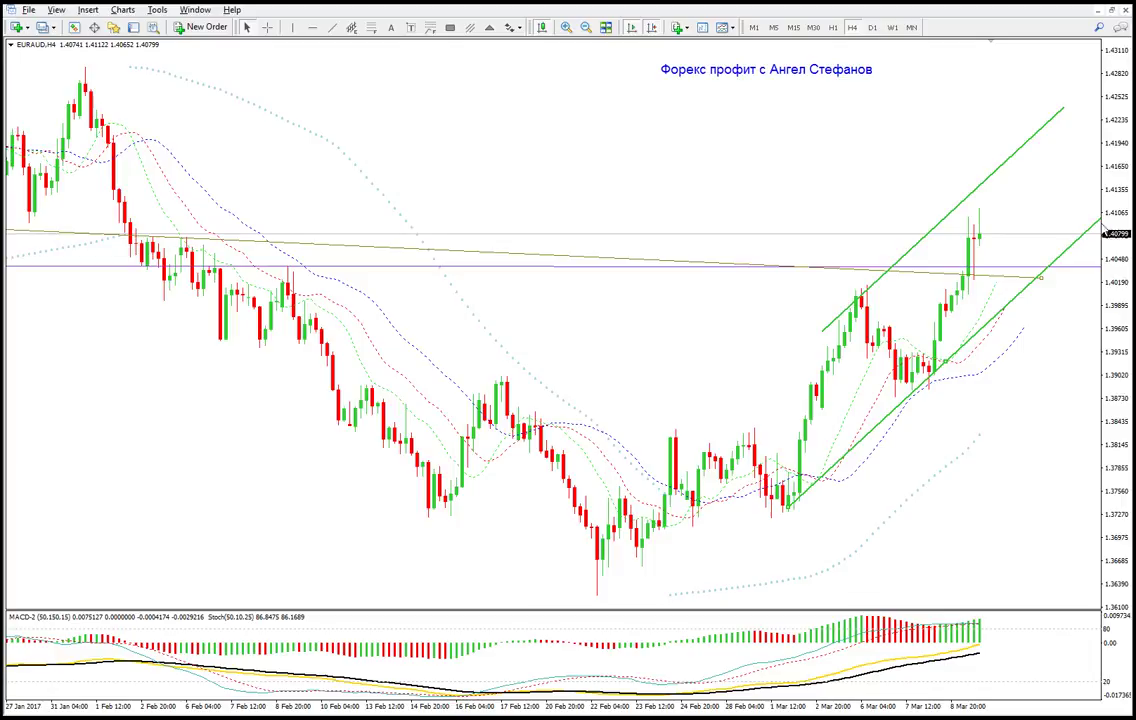
- Measure from the latest EURAUD candle to the area where the olive and extended lower green trendlines converge
left_click(1045, 283)
middle_click(1048, 265)
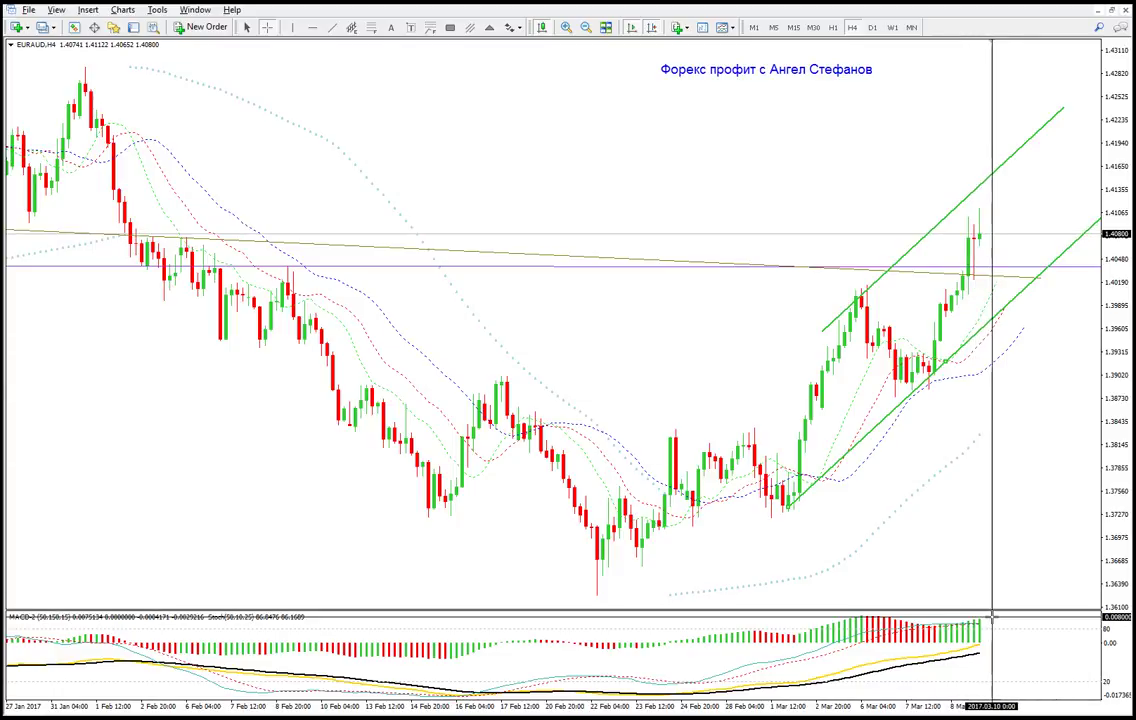
left_click_drag(979, 231, 1020, 289)
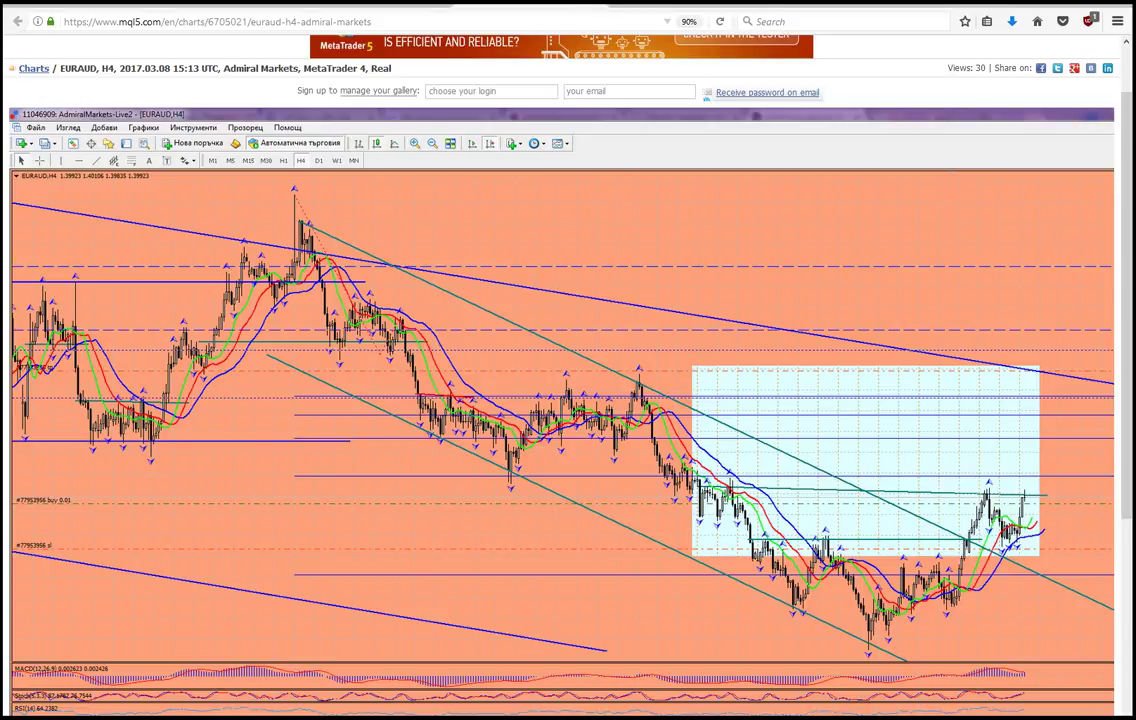
- Return to the Facebook group and examine the post with two H1 phone chart screenshots and the "JPY h4 dTop" post with their comments
left_click(595, 4)
scroll(609, 357, "down", 2)
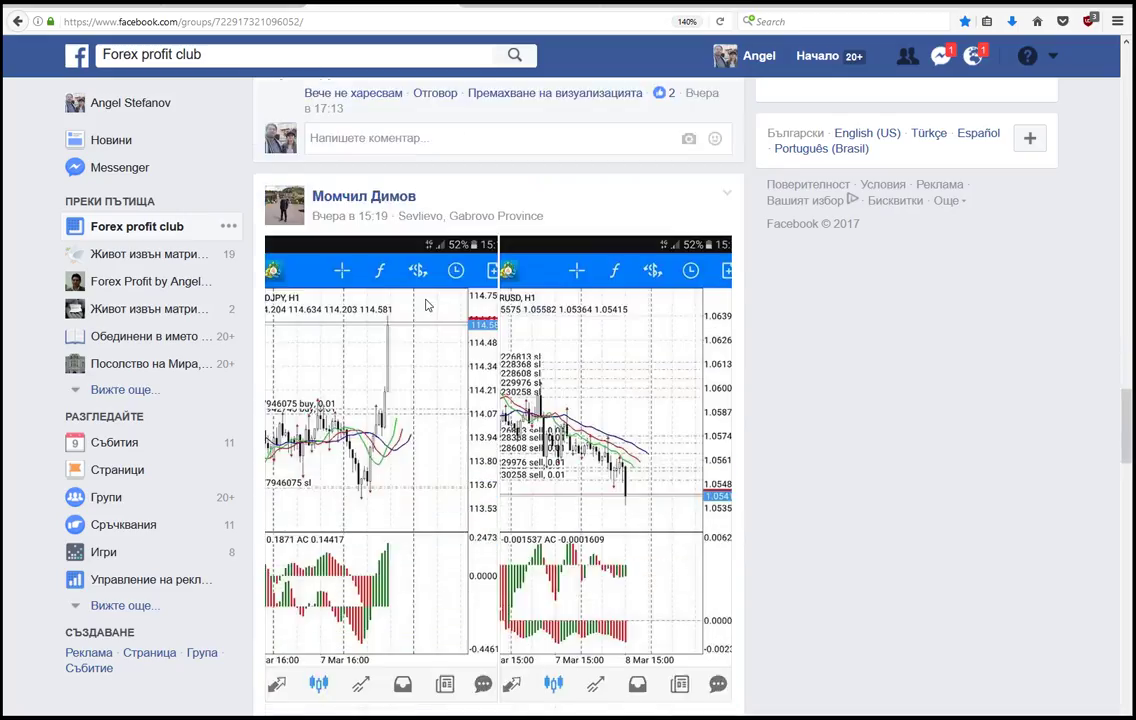
scroll(427, 305, "down", 1)
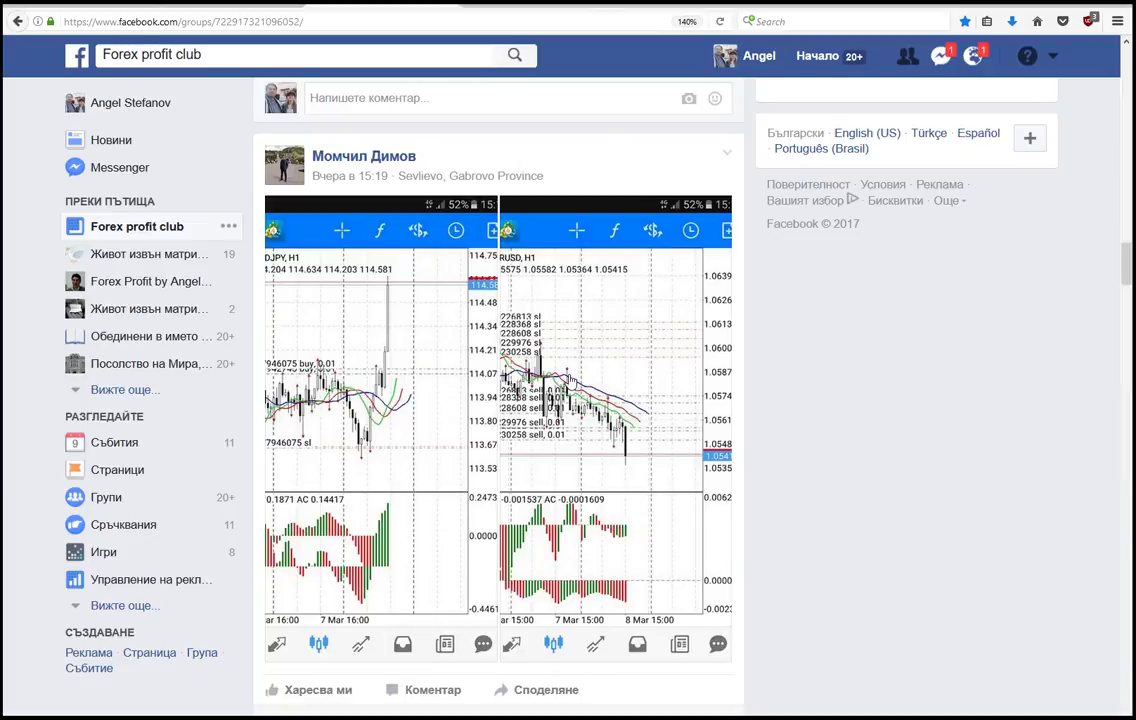
scroll(556, 360, "down", 2)
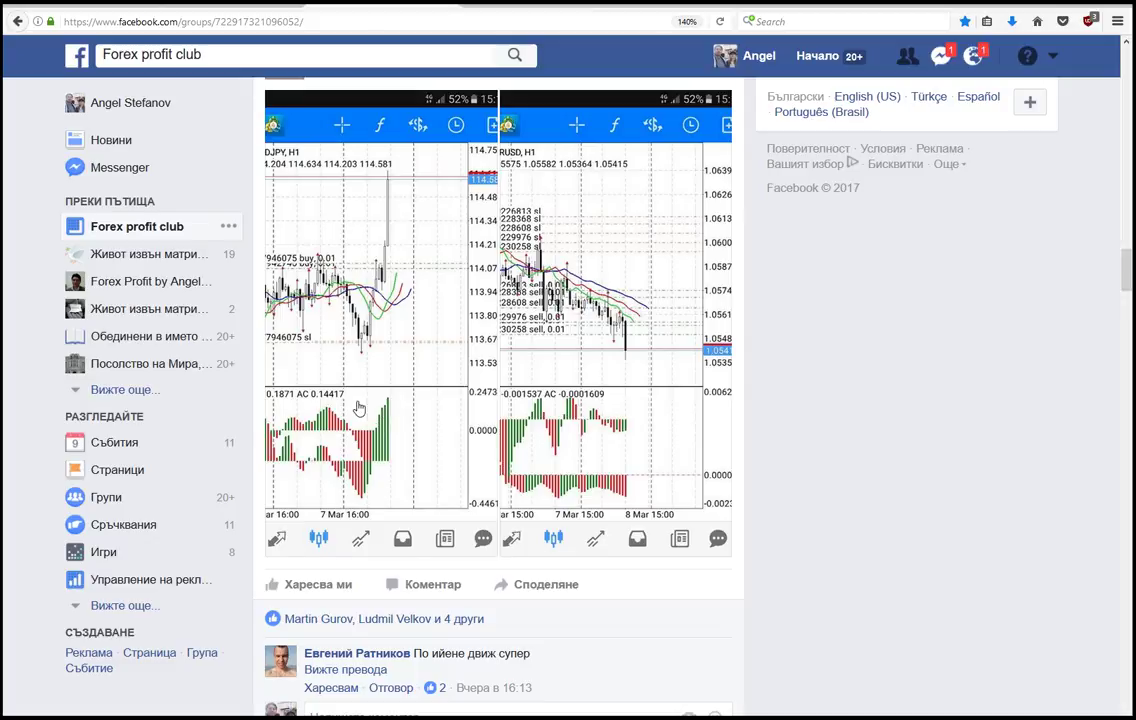
scroll(358, 408, "down", 1)
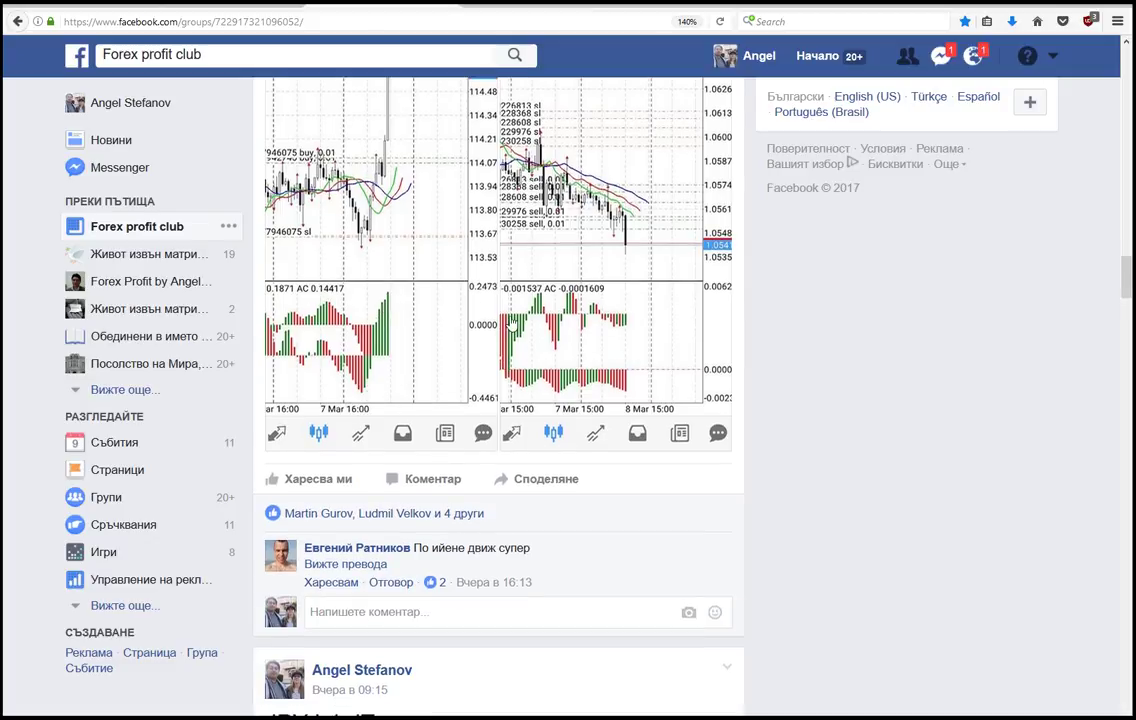
scroll(511, 325, "up", 1)
scroll(511, 325, "down", 4)
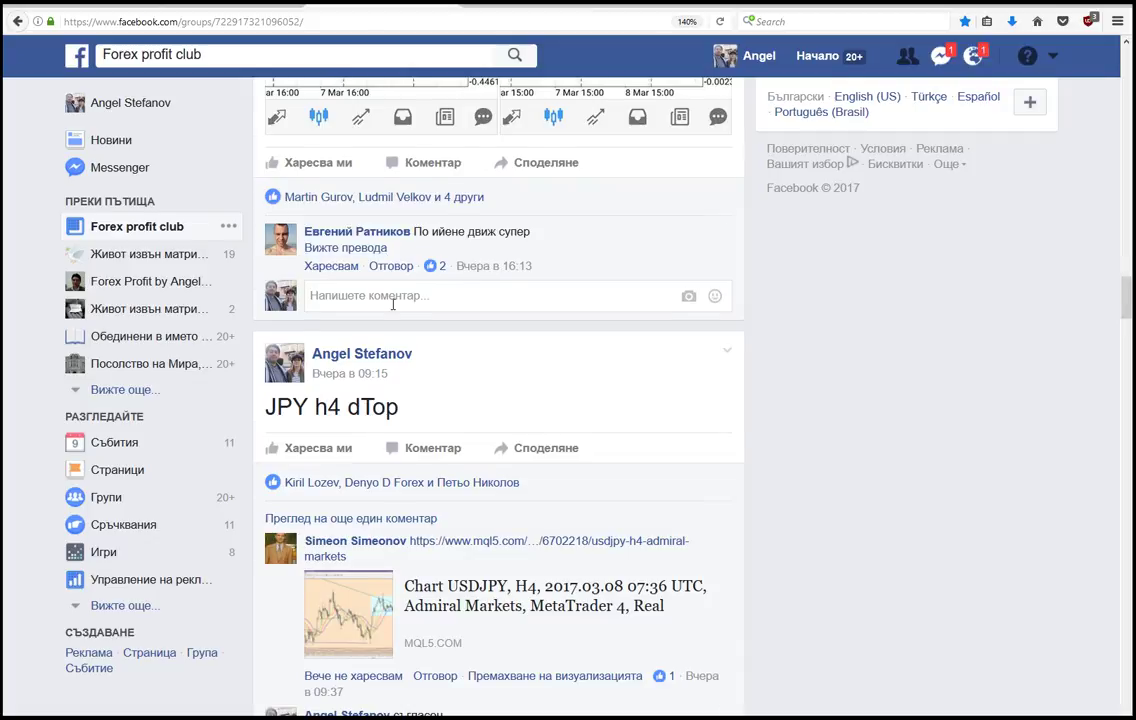
scroll(392, 304, "down", 2)
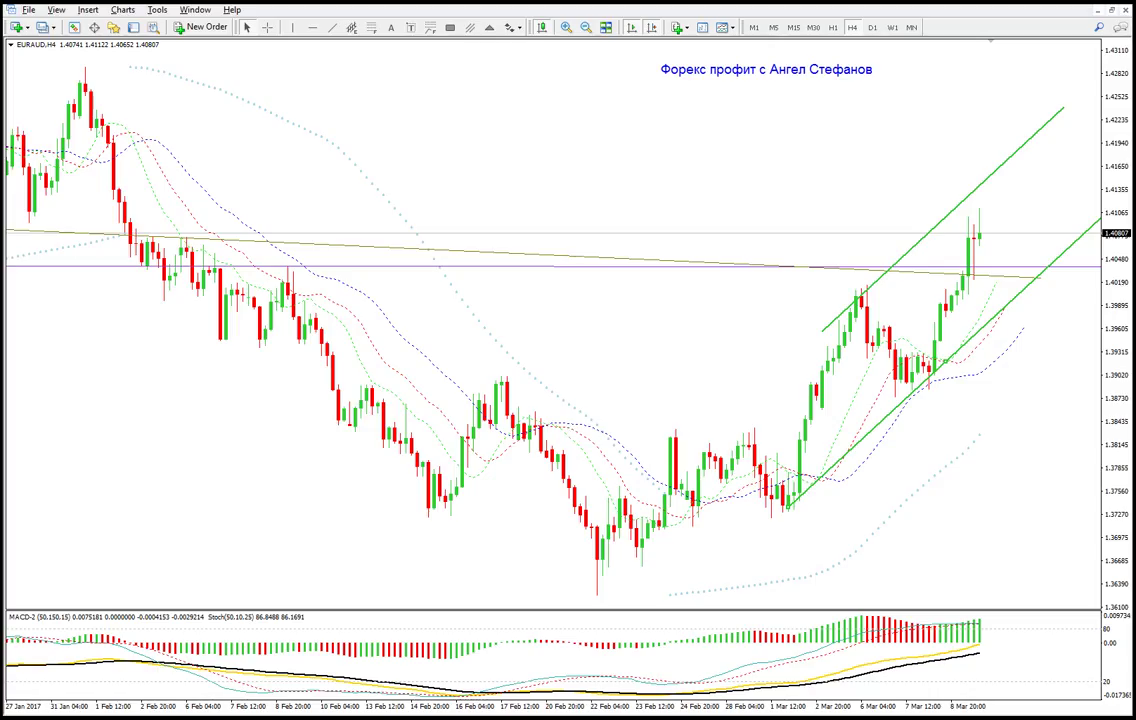
- Load the JPY chart profile and examine the USDJPY H4 chart around the 6 March lows
left_click(683, 717)
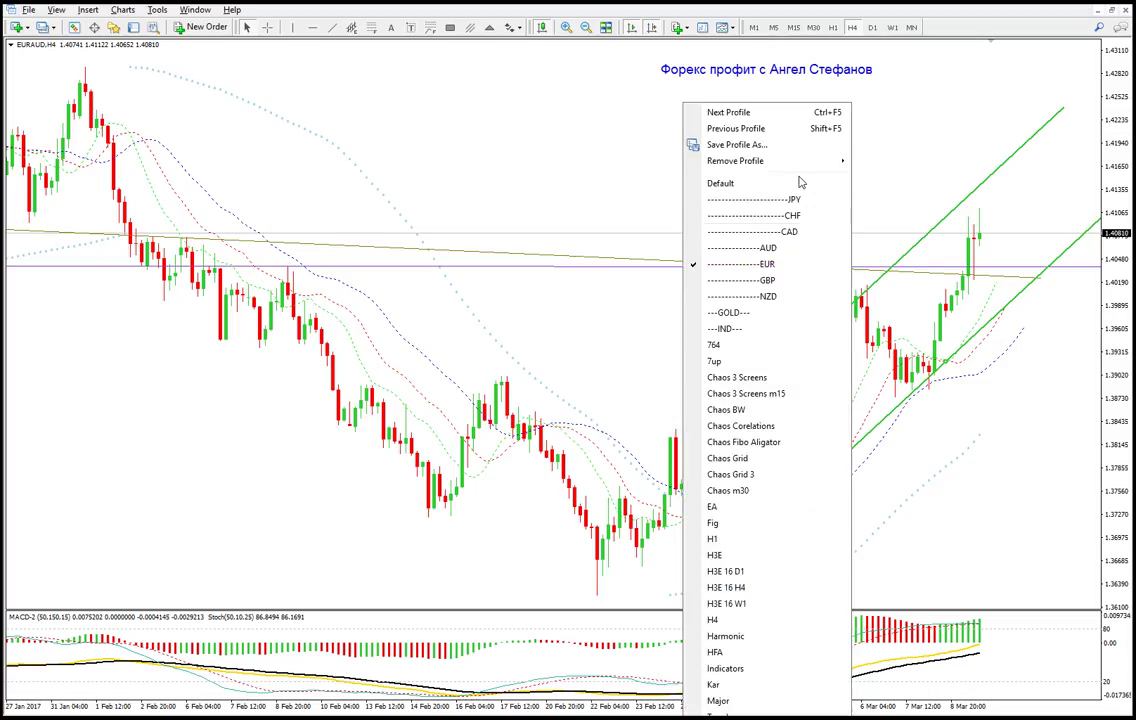
left_click(771, 203)
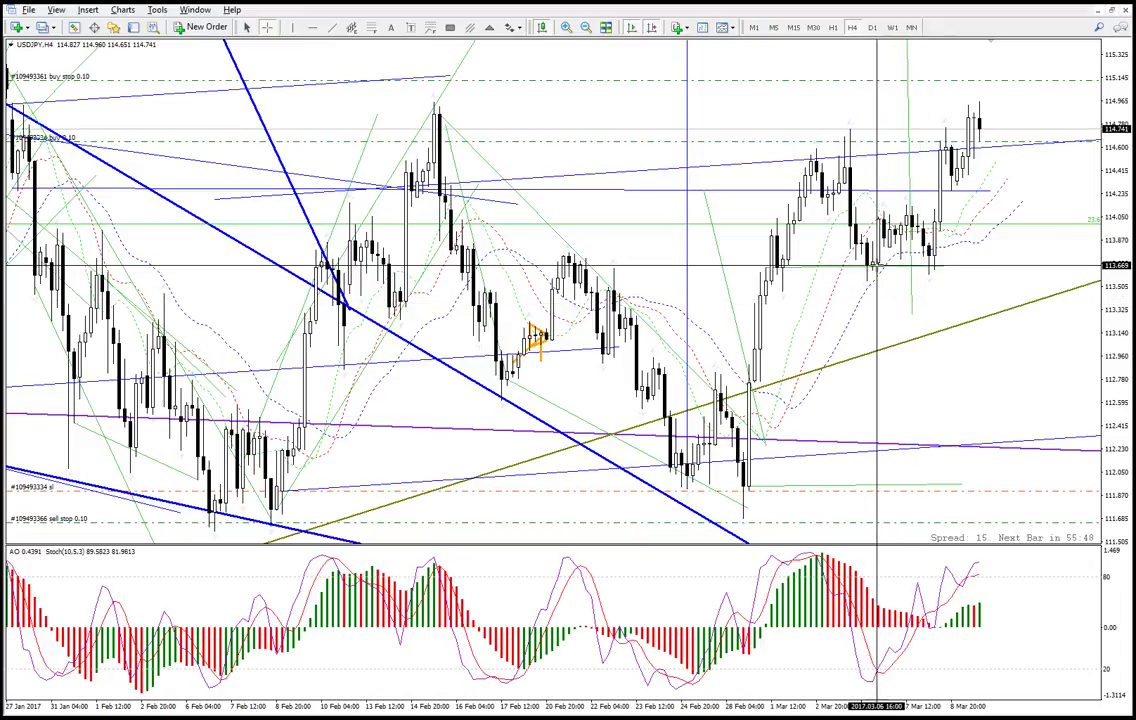
mouse_move(875, 267)
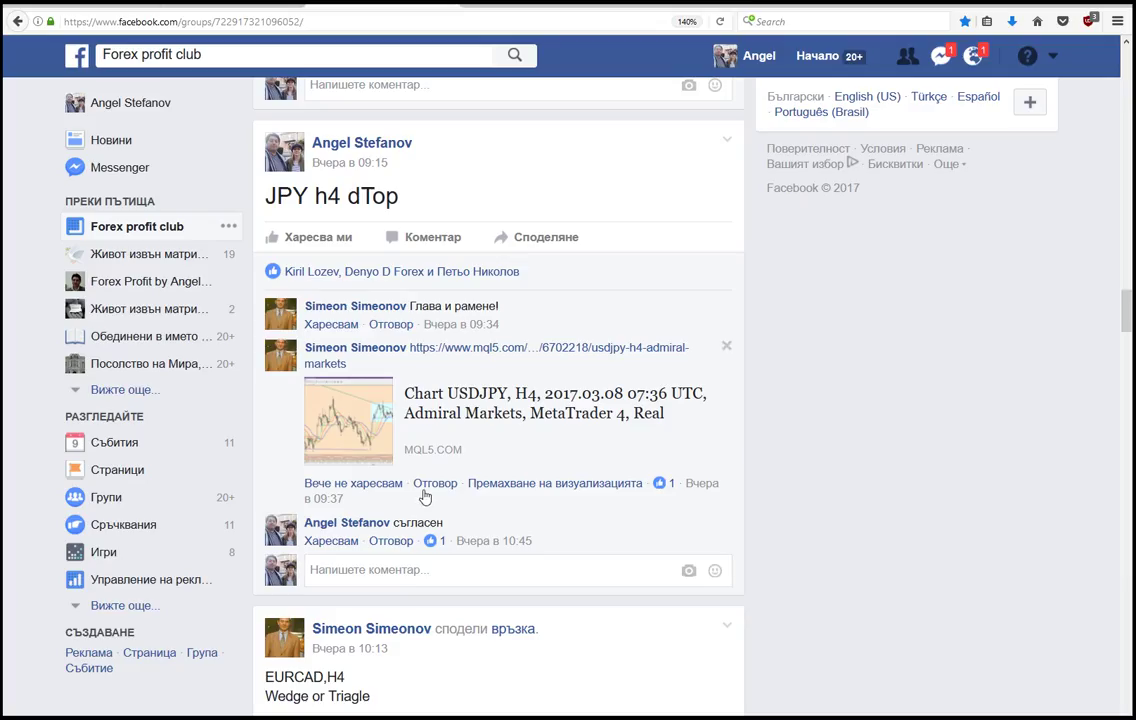
- Post the comment "ок" under the "JPY h4 dTop" post in the Facebook group
left_click(378, 569)
type("н")
key("BackSpace")
key("BackSpace")
key("BackSpace")
type("ок")
key("Return")
- Switch to the Excel log and enter "-" as the result of the JPY h4 dTop pattern in M366
key("alt+Tab")
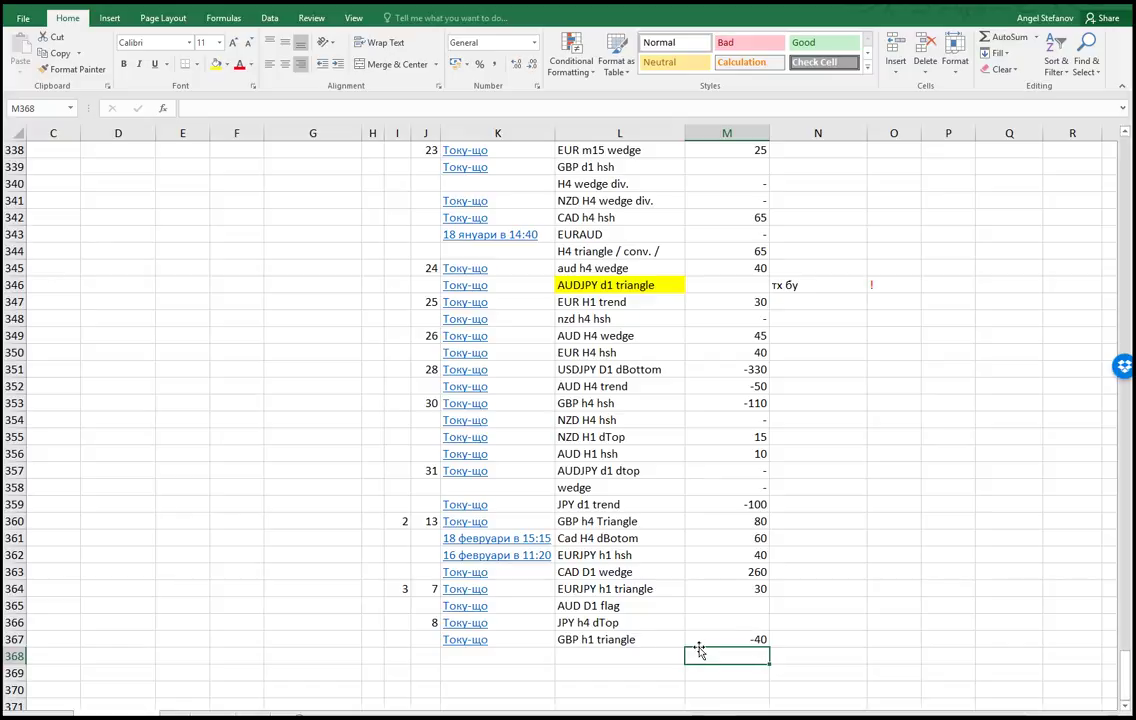
left_click(740, 624)
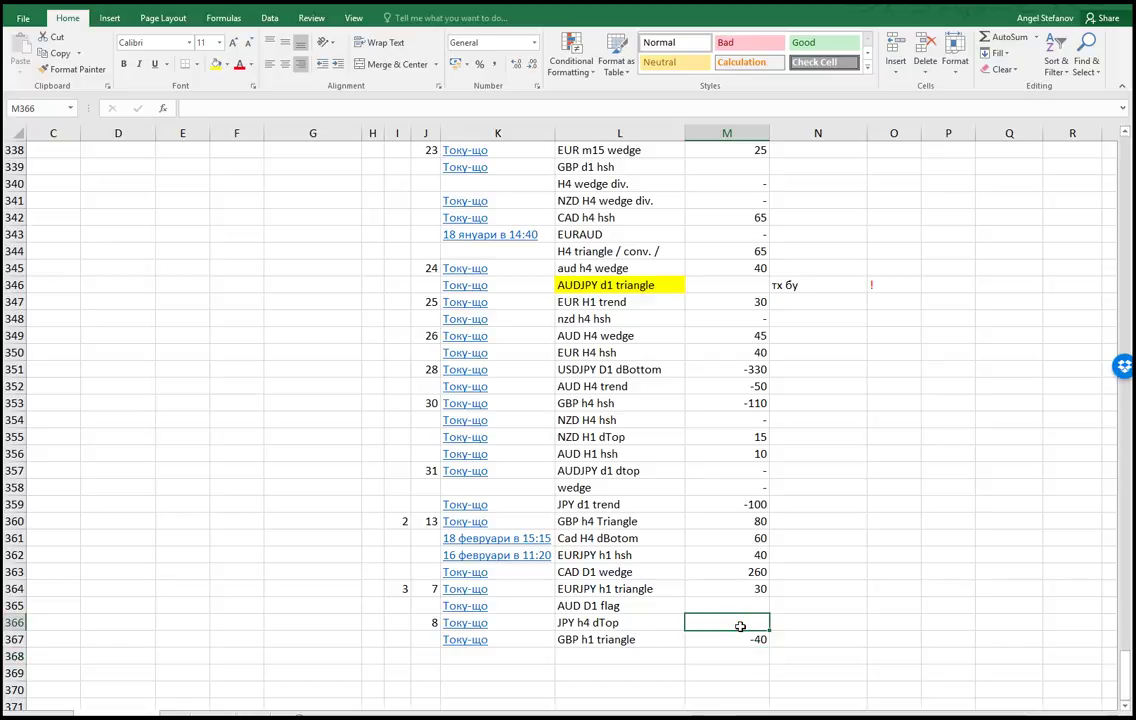
type("-")
key("Return")
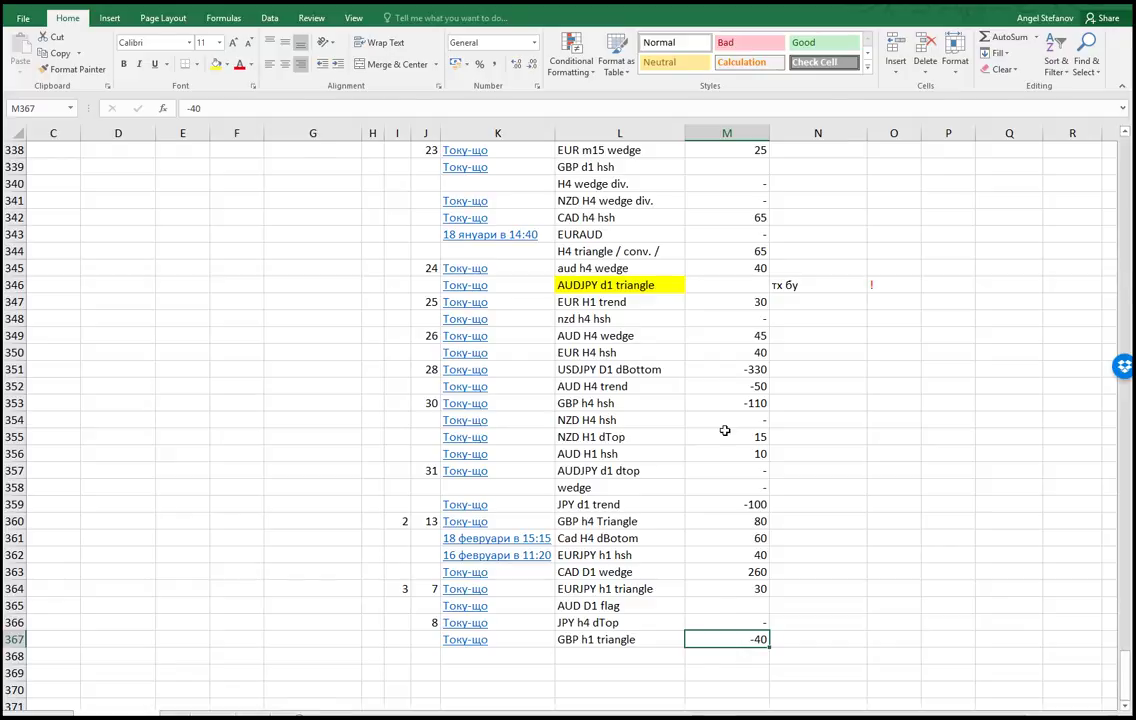
- Switch back to the MetaTrader USDJPY chart and view it on the D1 timeframe, checking W1 briefly
key("alt+Tab")
key("alt+Tab")
key("alt+Tab")
key("Tab")
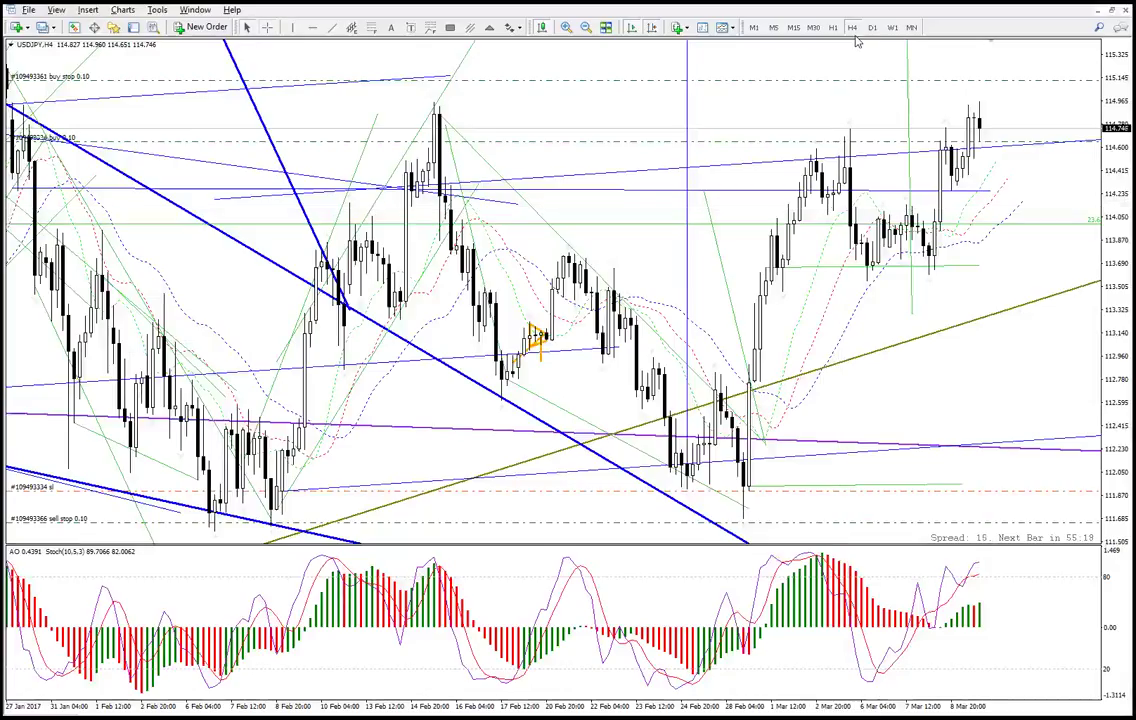
left_click(853, 30)
left_click(872, 28)
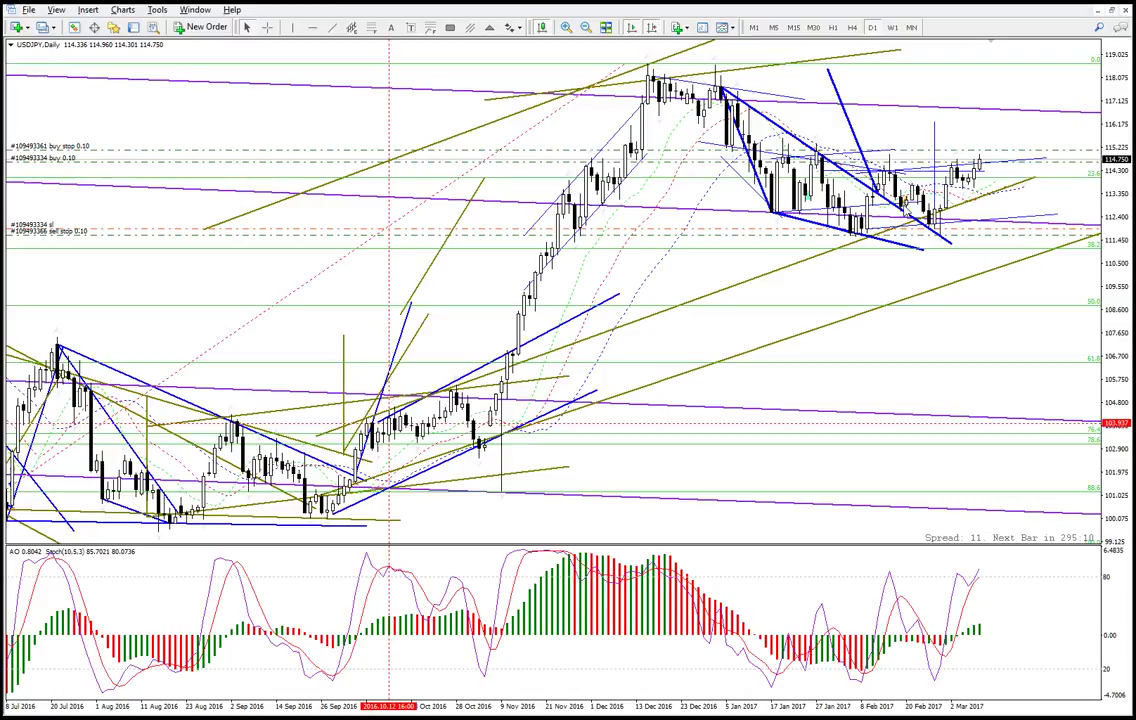
left_click(890, 27)
left_click(872, 27)
- Measure upward from the breakout of the thick blue wedge on the USDJPY daily chart and inspect its steep blue line
middle_click(806, 165)
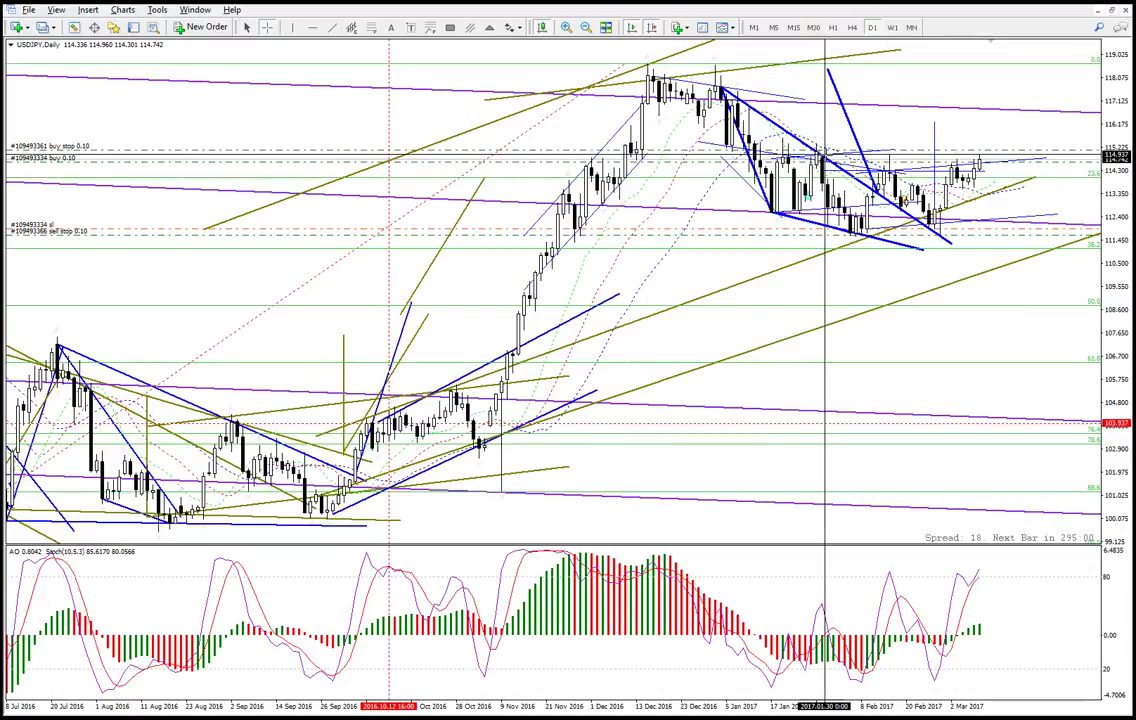
middle_click(878, 183)
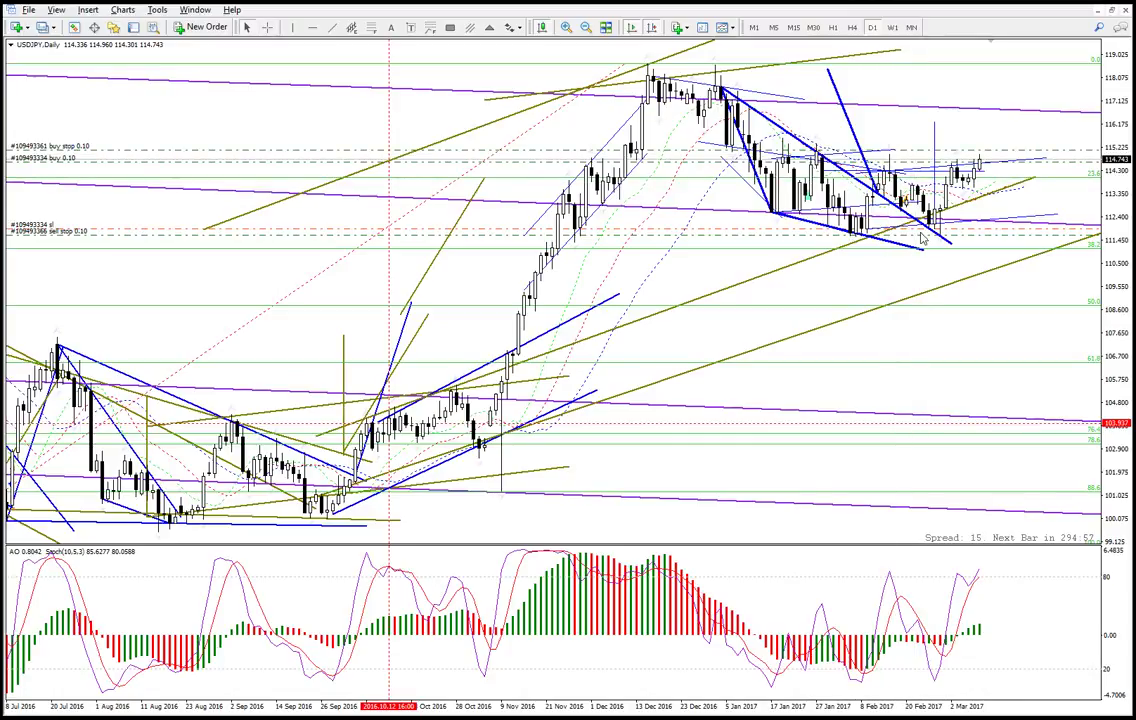
middle_click(874, 189)
left_click_drag(874, 189, 900, 106)
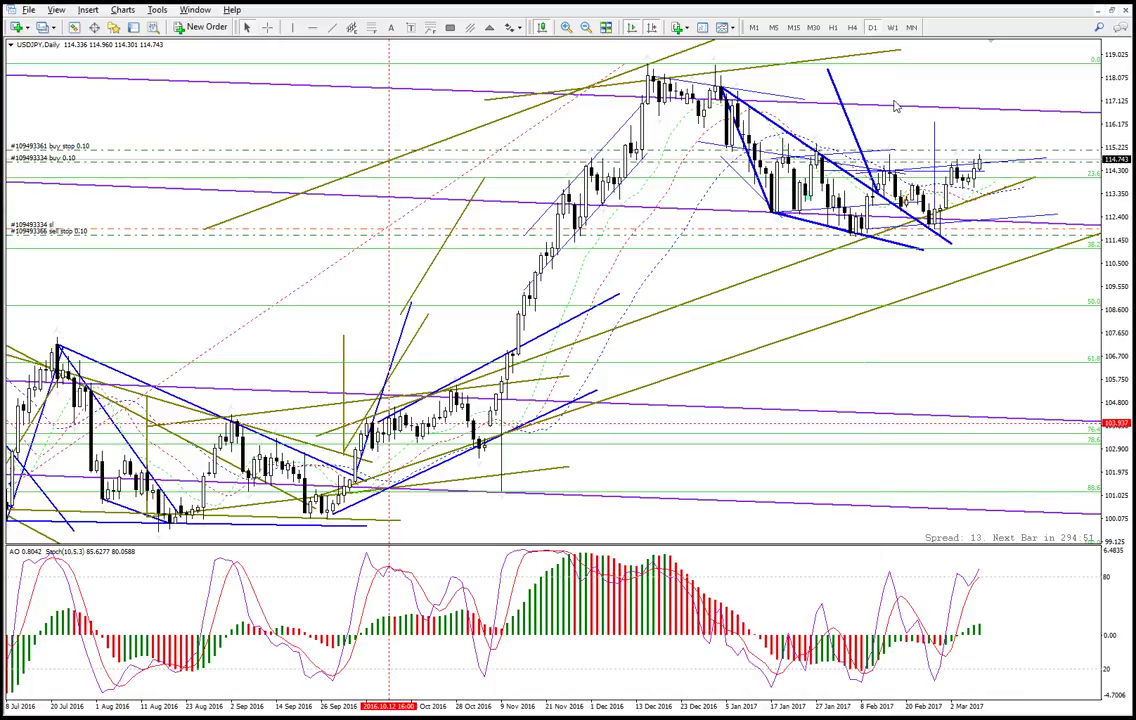
double_click(834, 80)
double_click(830, 72)
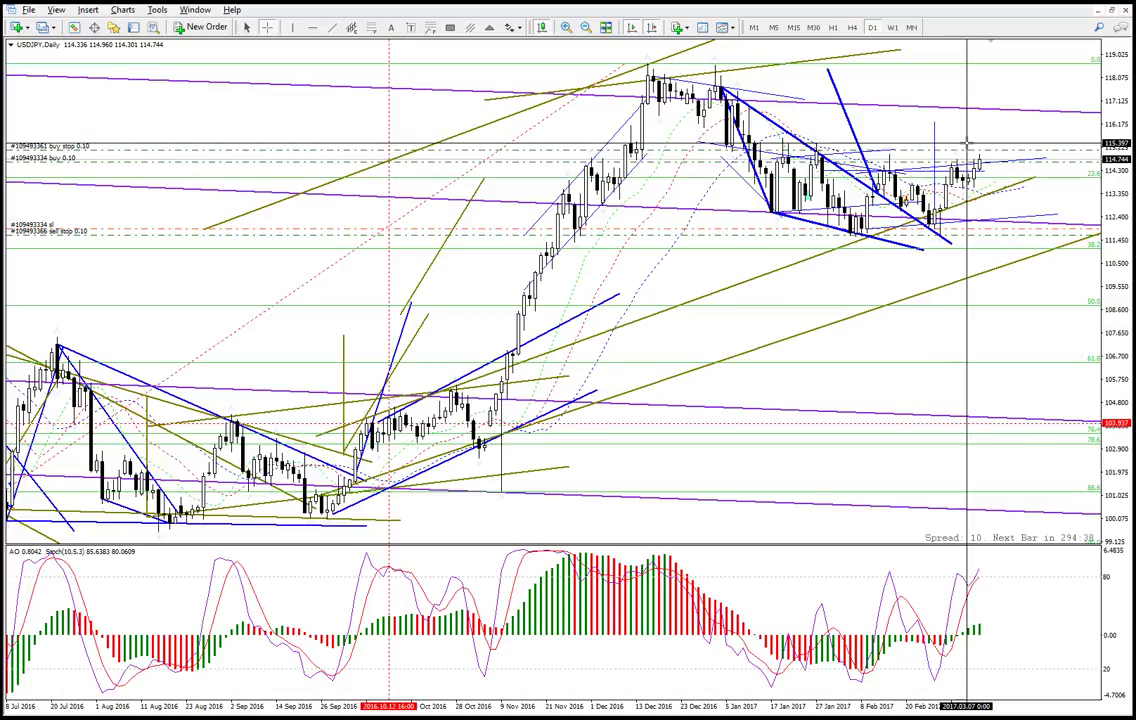
left_click(953, 312)
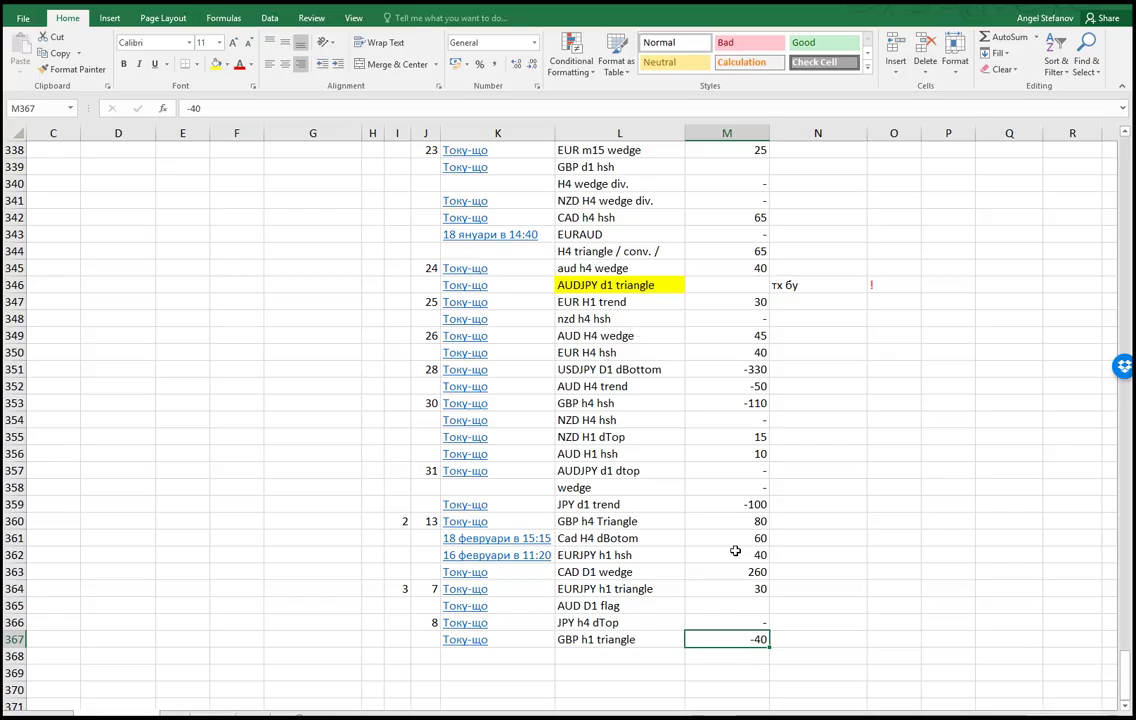
- Return to the Facebook group and examine the EURCAD,H4 "Wedge or Triagle" post with its chart
key("alt+Tab")
key("alt+Tab")
scroll(650, 490, "down", 3)
scroll(580, 400, "up", 3)
scroll(573, 413, "down", 5)
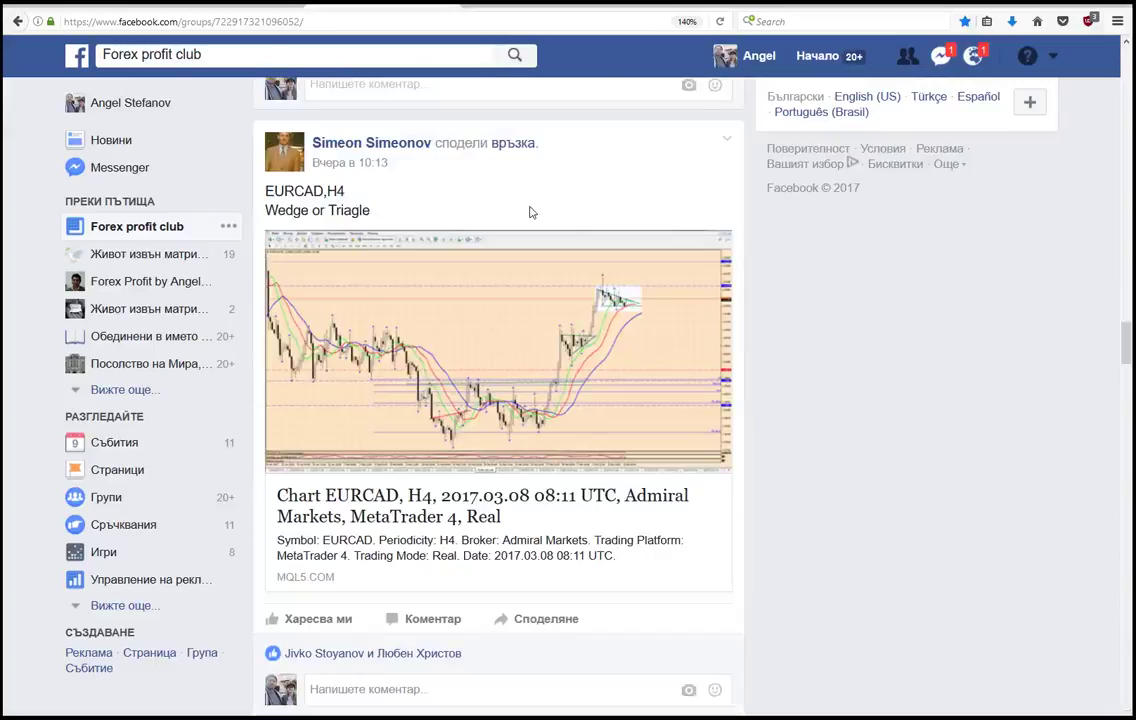
scroll(355, 197, "down", 2)
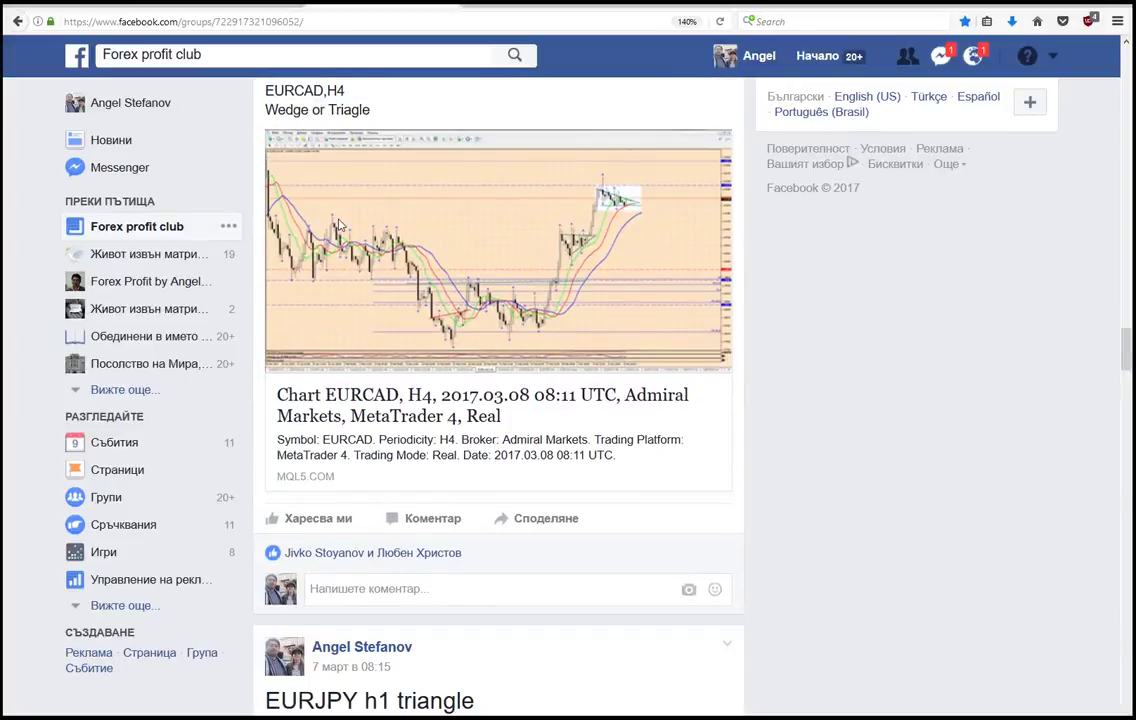
scroll(609, 330, "up", 2)
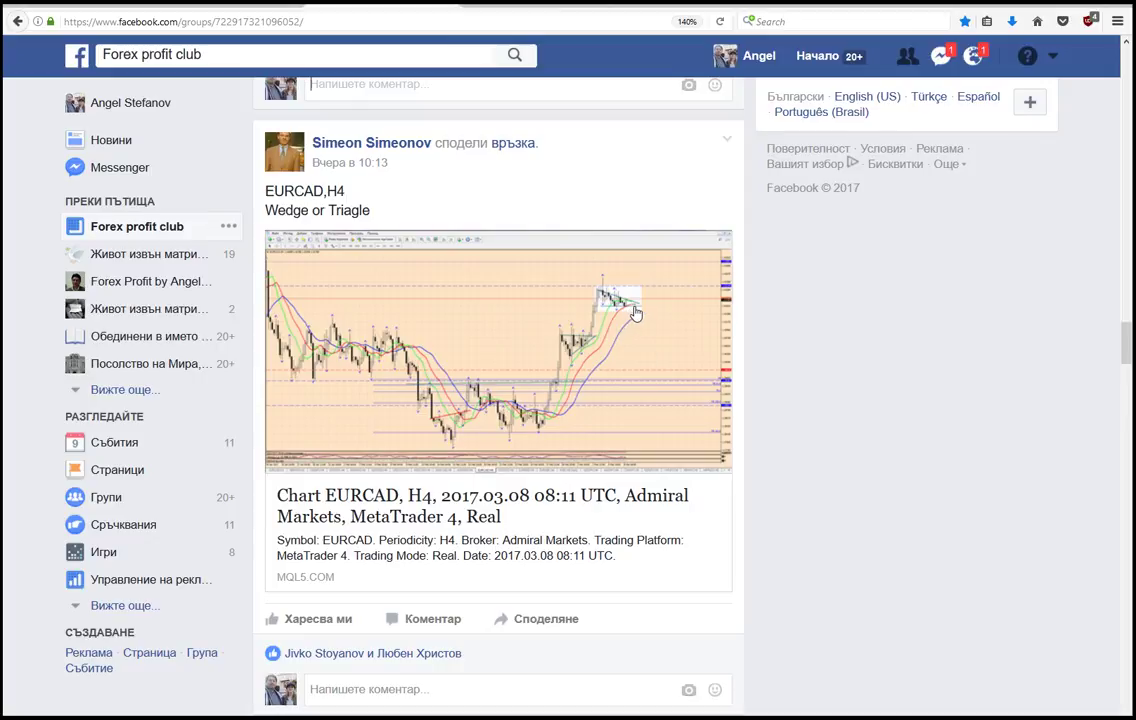
- Switch to MetaTrader and load the EUR chart profile to view the EURCAD H4 chart
key("alt+Tab")
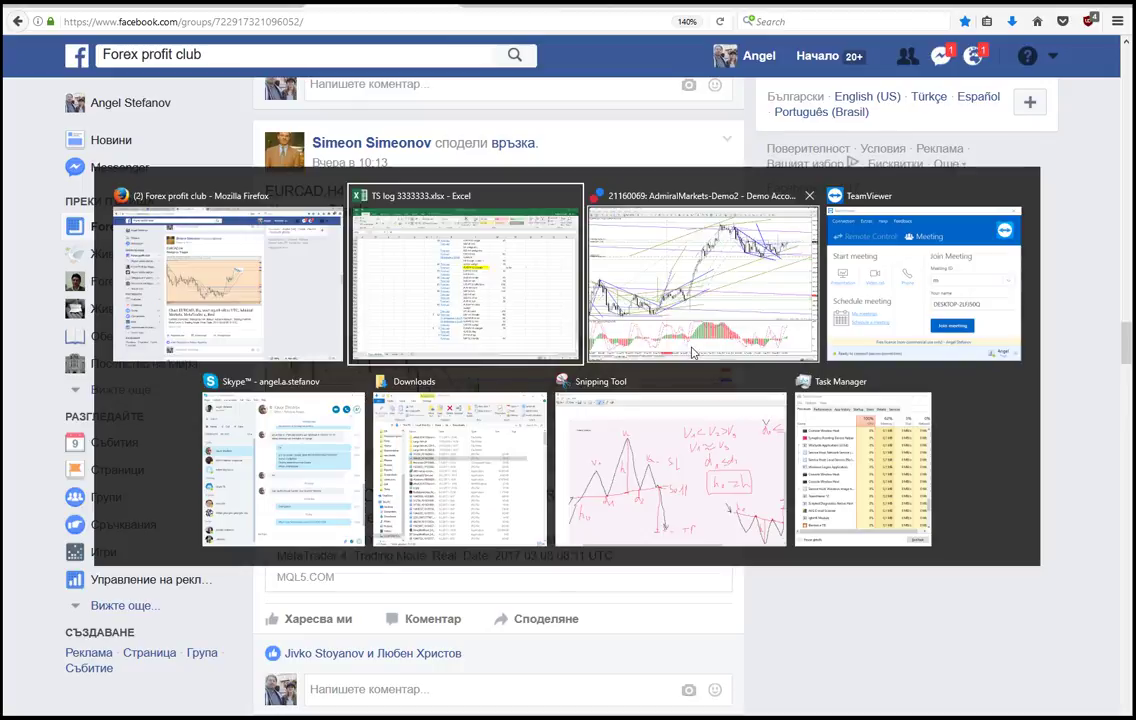
left_click(693, 352)
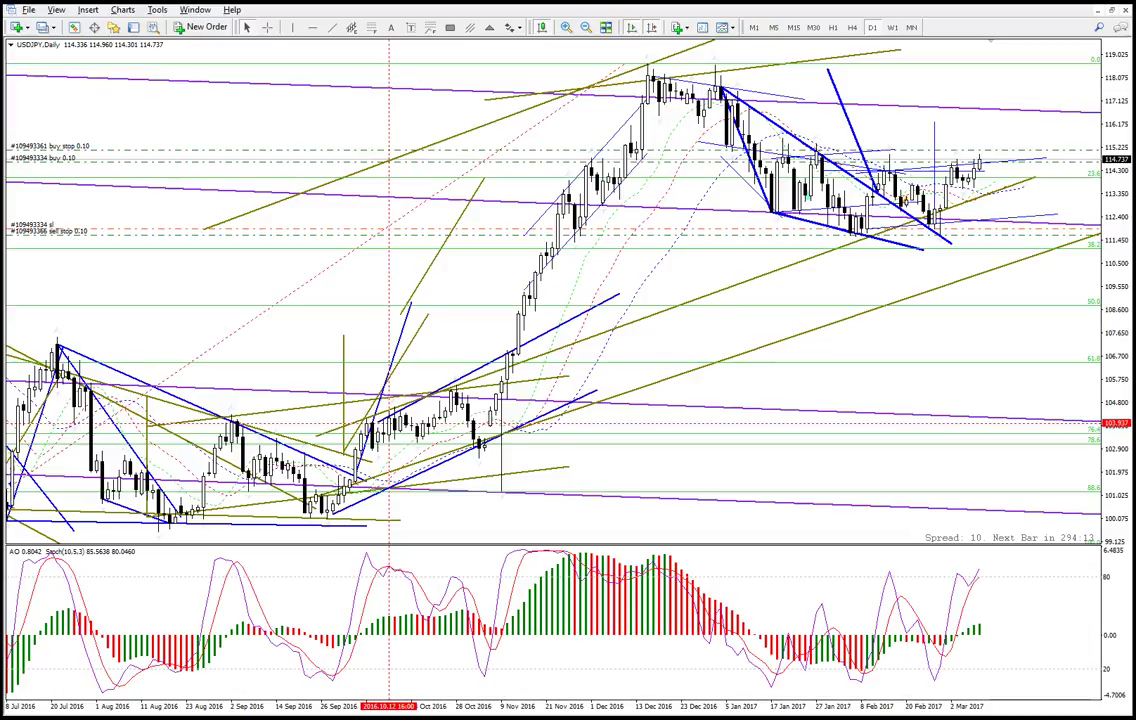
left_click(684, 717)
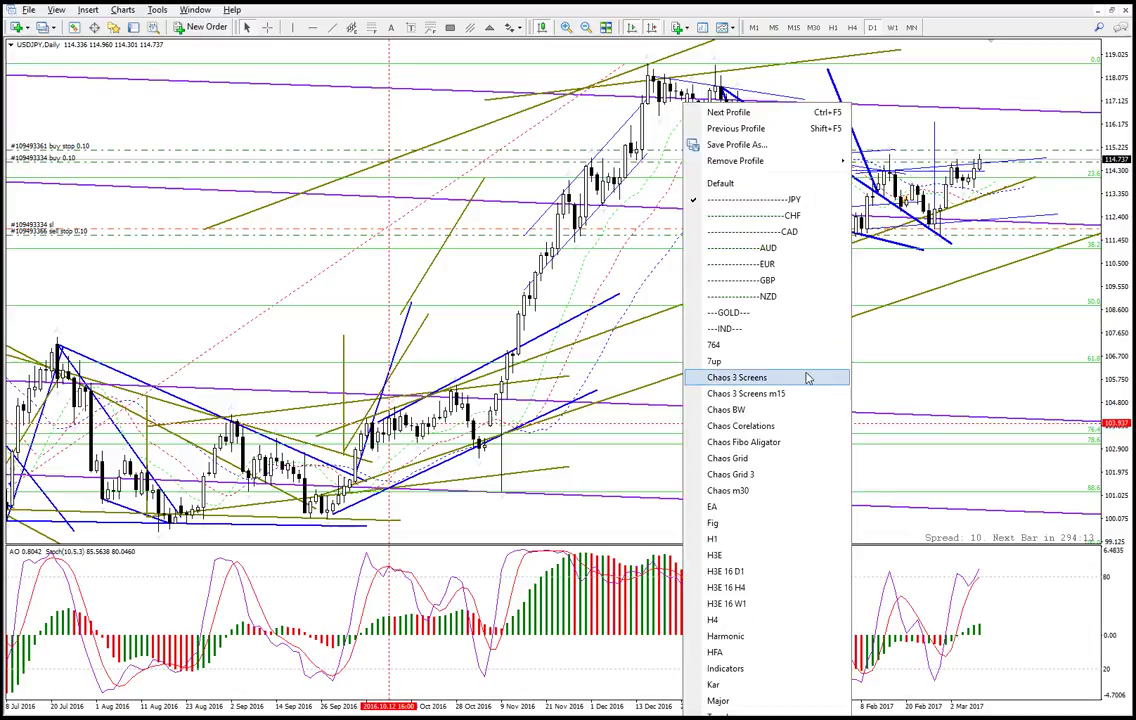
left_click(790, 263)
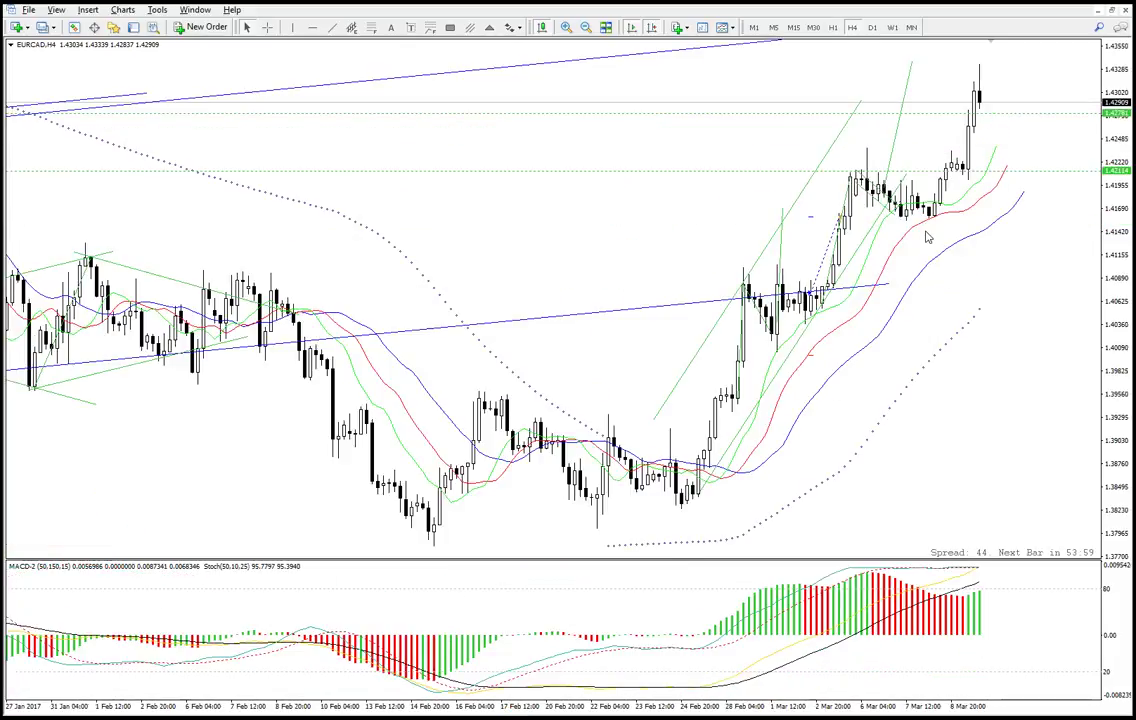
- Compare the pattern highlighted in the Facebook post's EURCAD chart with the same candles on the MetaTrader EURCAD H4 chart
key("alt+Tab")
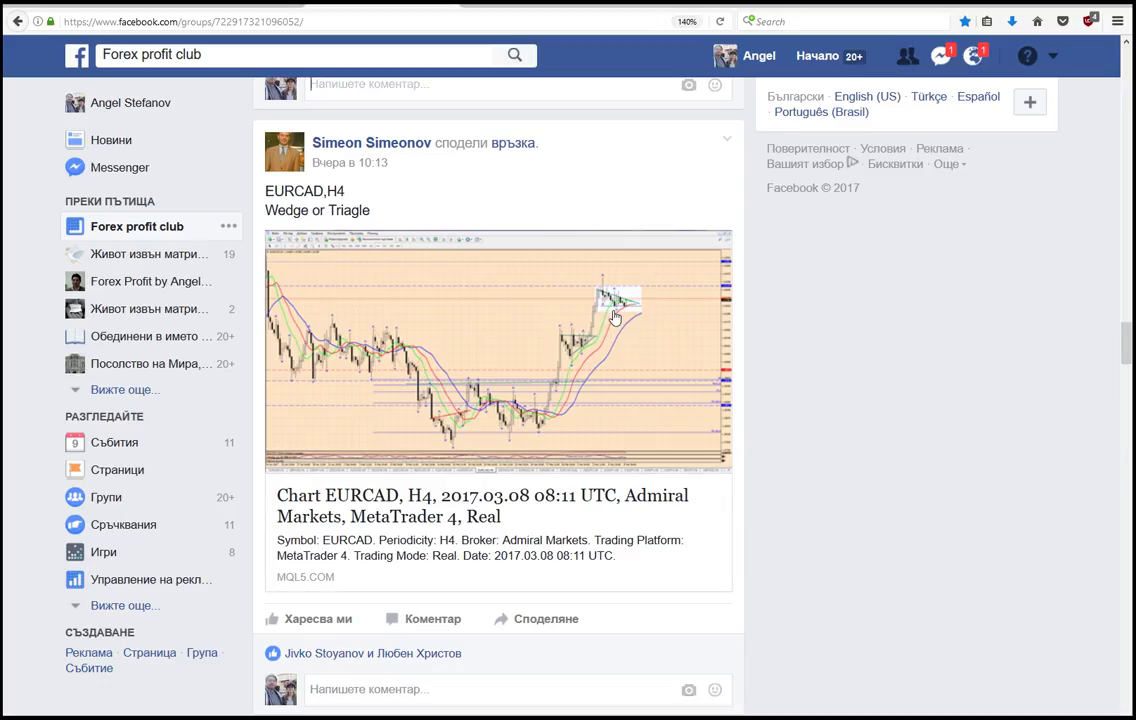
key("alt+Tab")
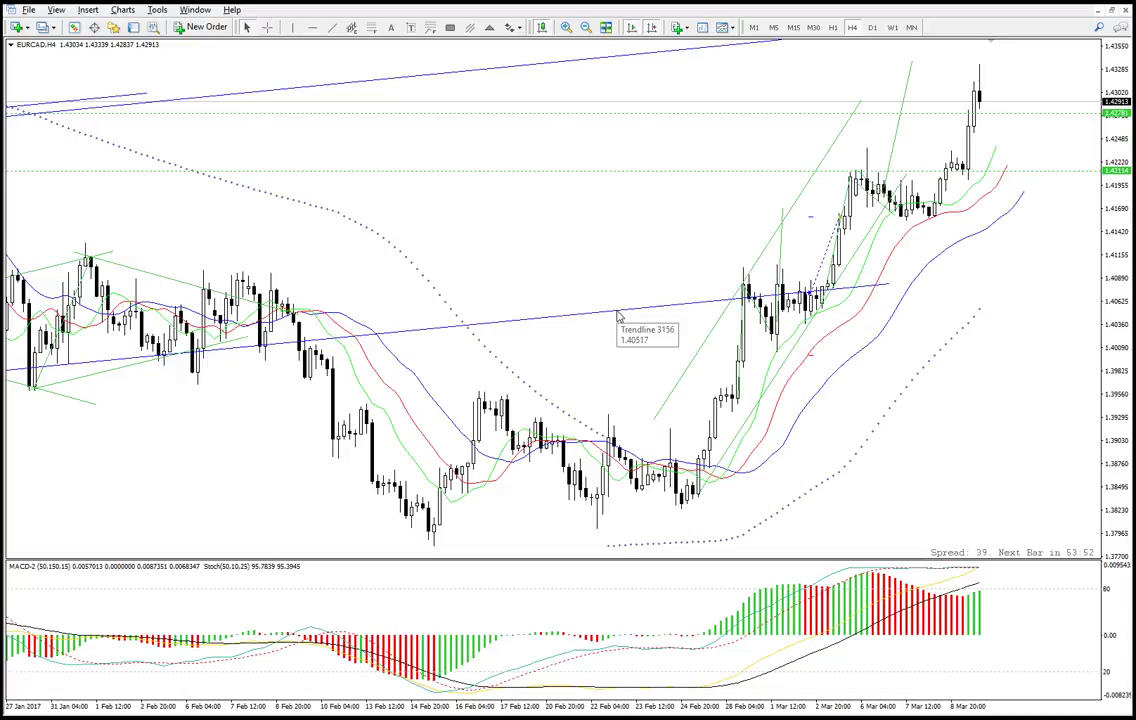
key("alt+Tab")
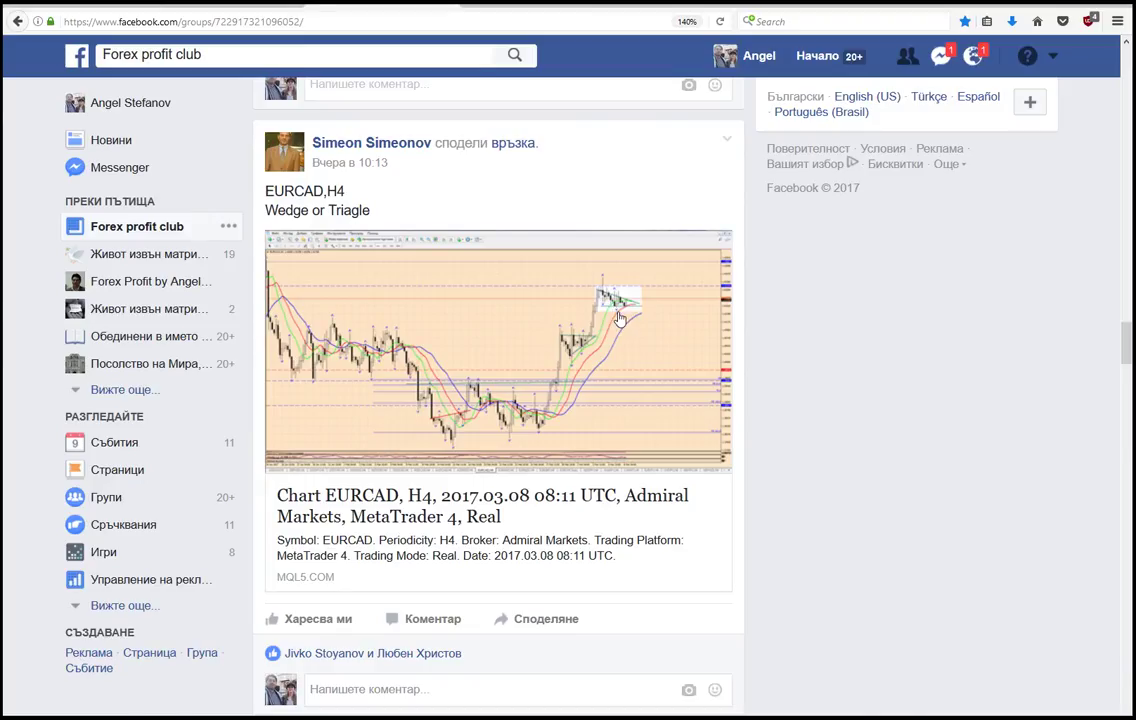
key("alt+Tab")
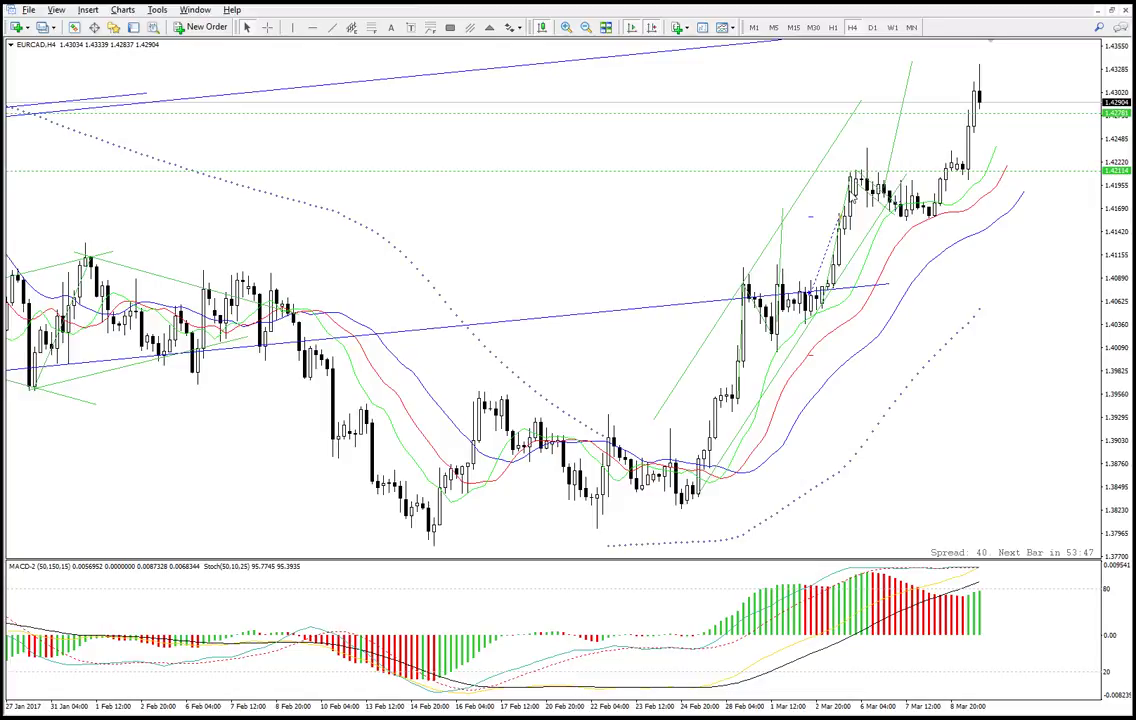
key("alt+Tab")
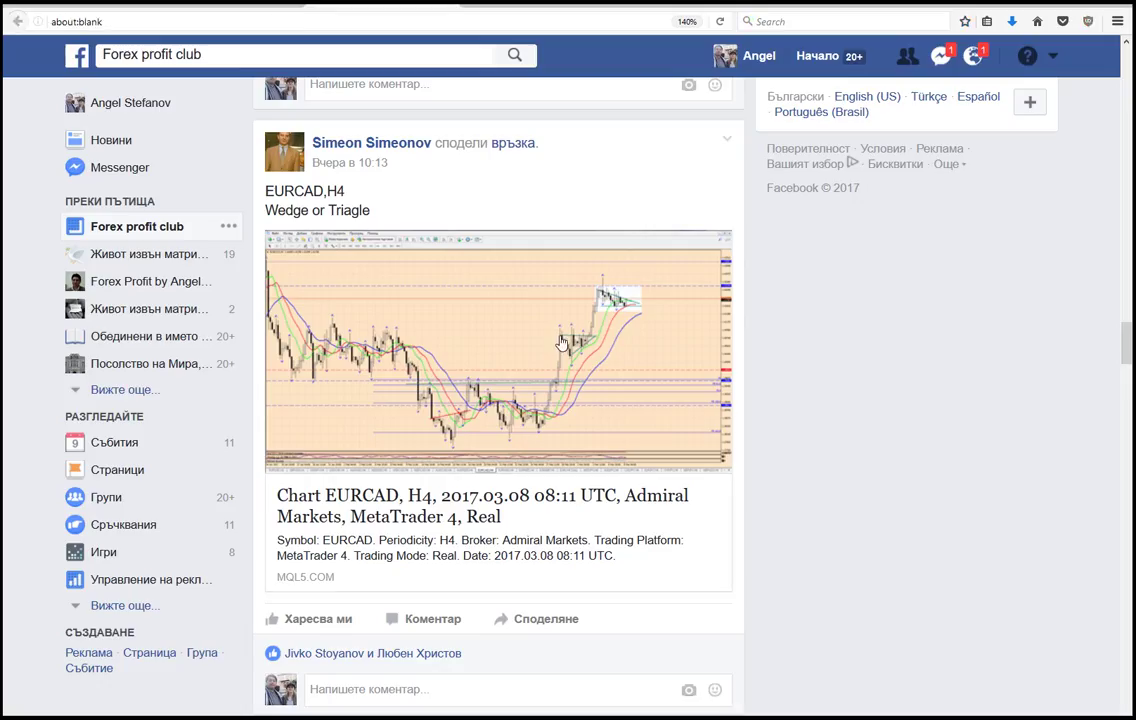
left_click(560, 340)
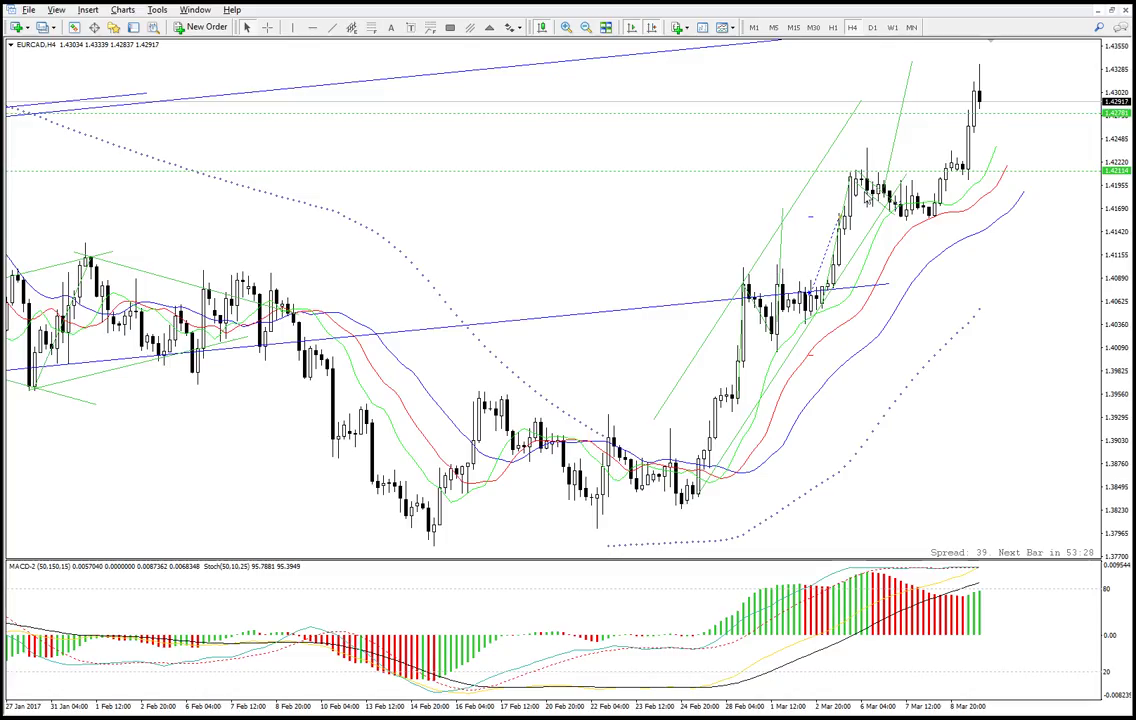
- Clear the dotted blue lines from the 7 March EURCAD candles by moving one below the price and deleting the other
left_click(565, 27)
middle_click(828, 101)
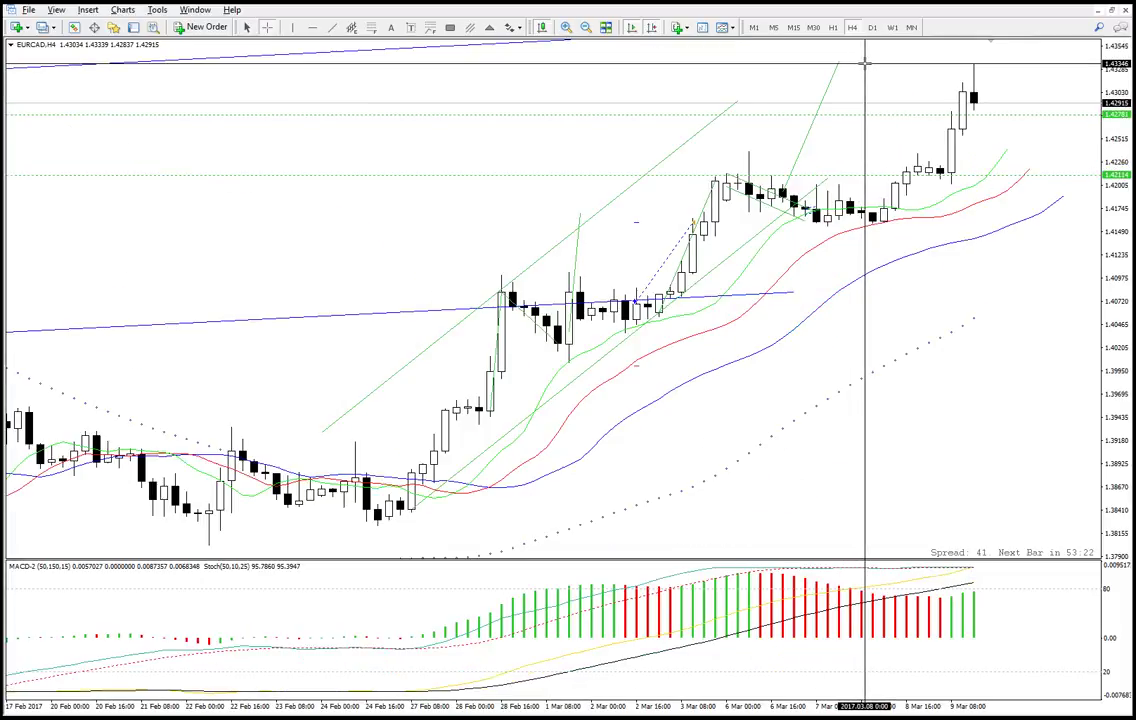
left_click(816, 177)
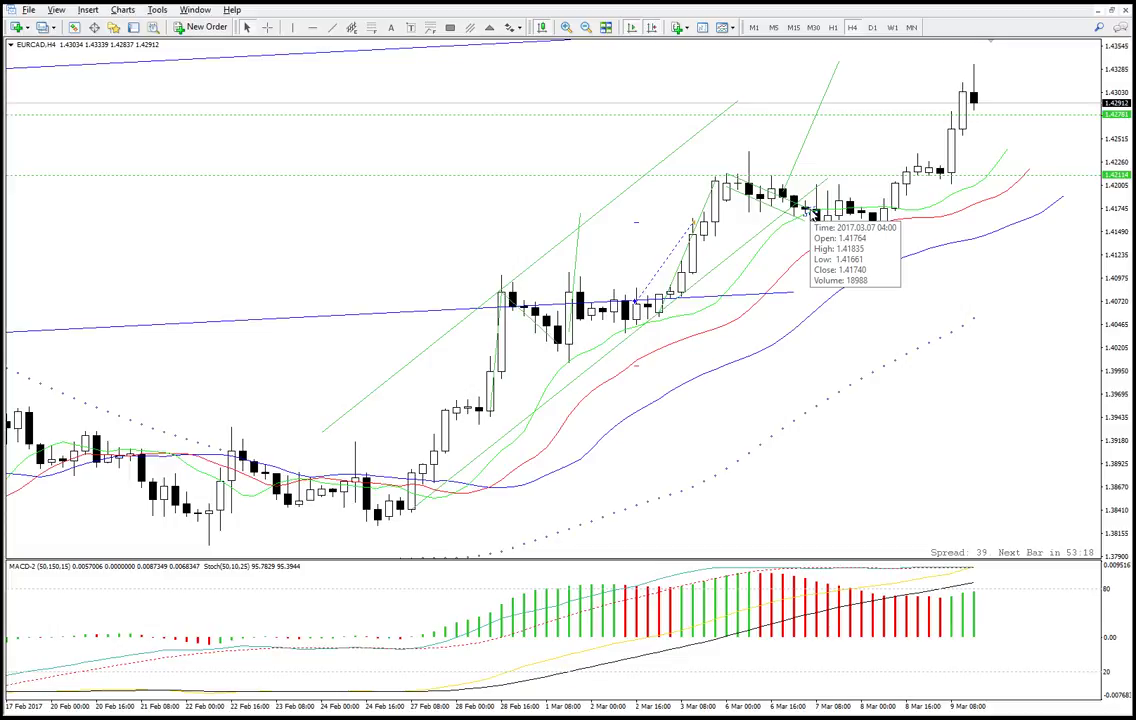
left_click(803, 205)
left_click_drag(803, 205, 901, 377)
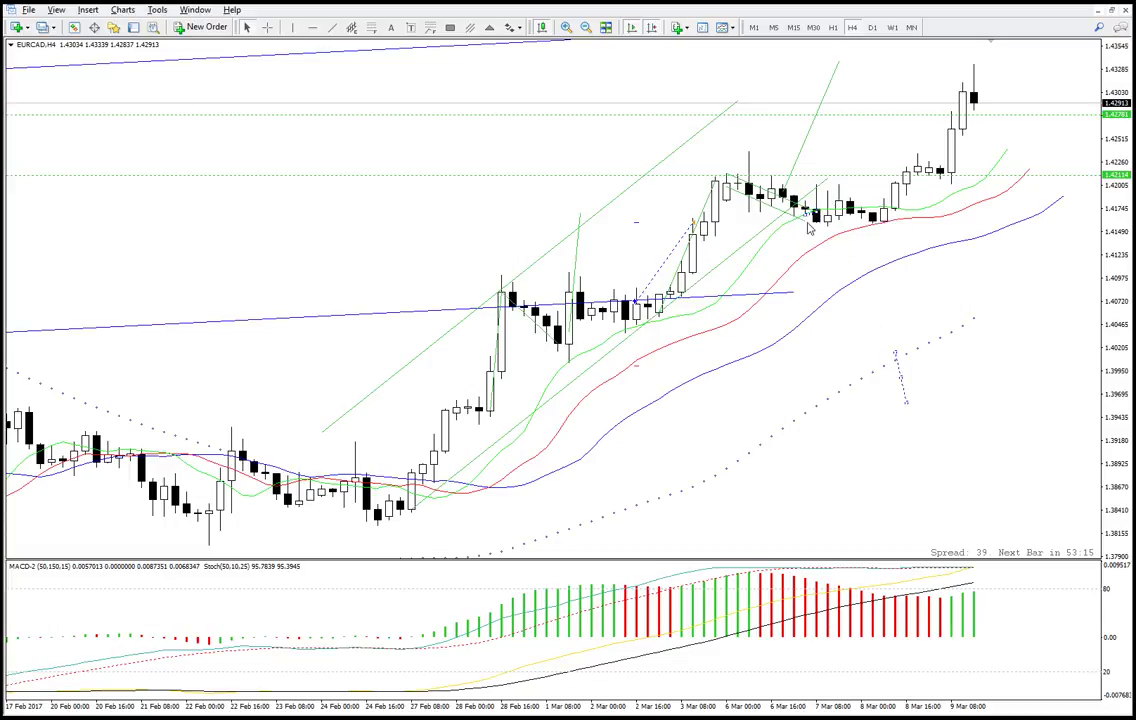
left_click_drag(818, 220, 848, 313)
right_click(848, 314)
left_click(878, 362)
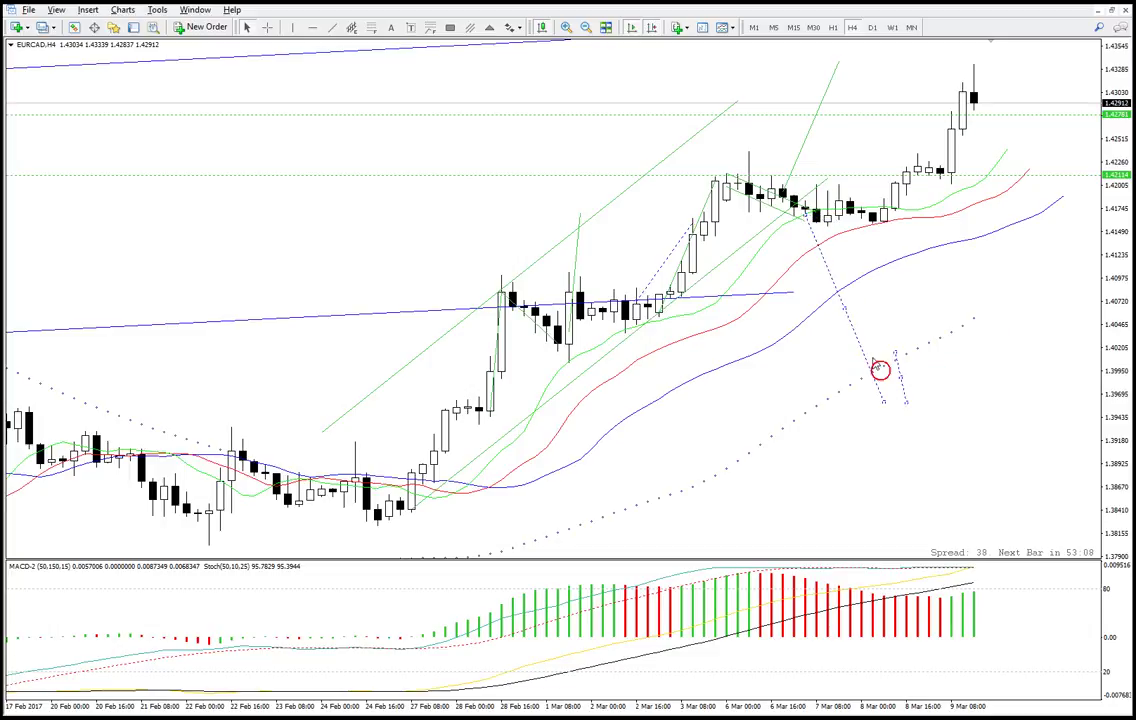
right_click(854, 329)
left_click(956, 378)
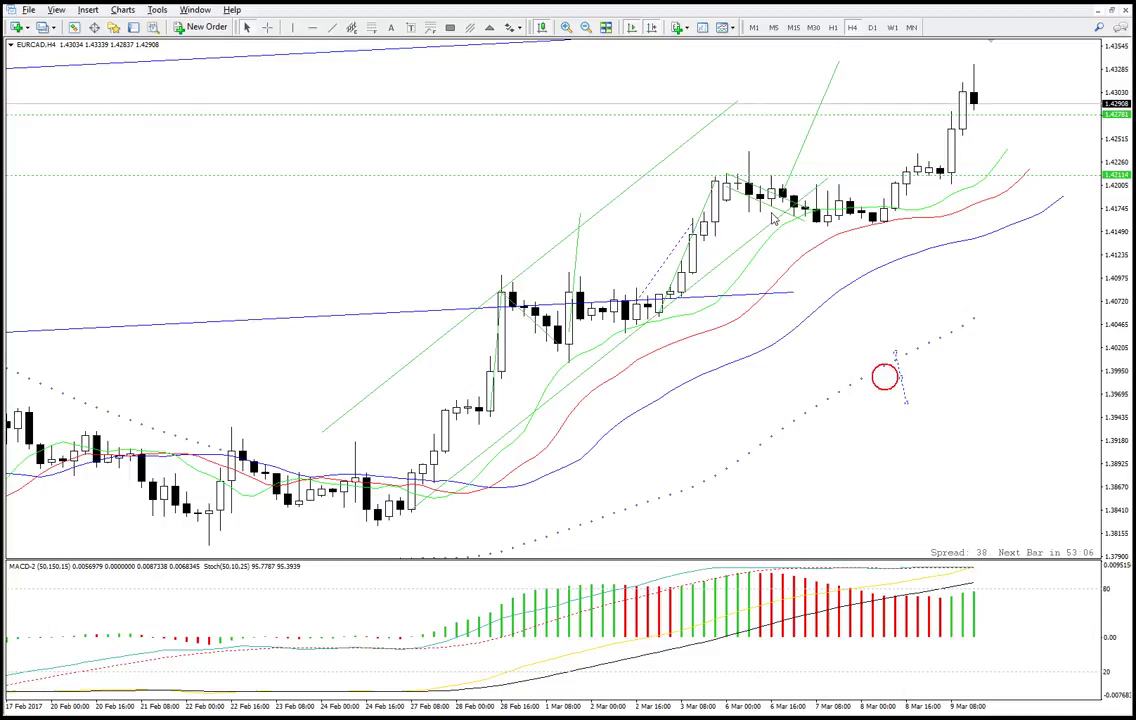
- Extend the upper green line of the small descending EURCAD pattern along its slope to the 8 March candles
double_click(768, 191)
left_click_drag(815, 206, 906, 224)
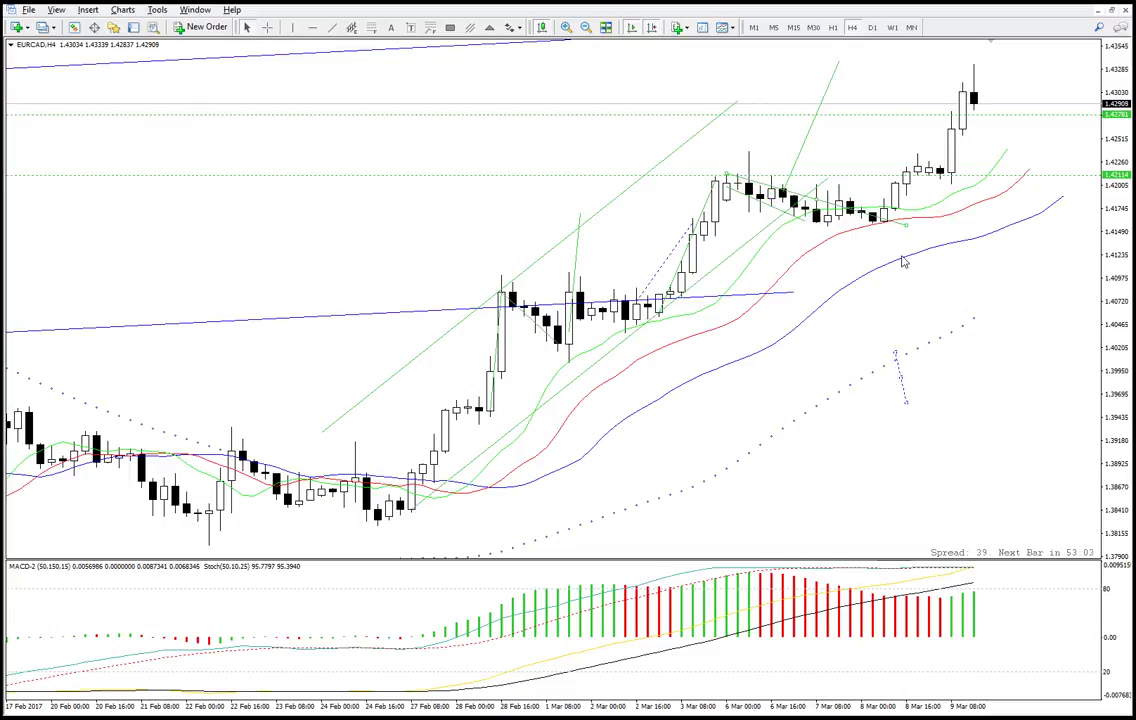
middle_click(746, 183)
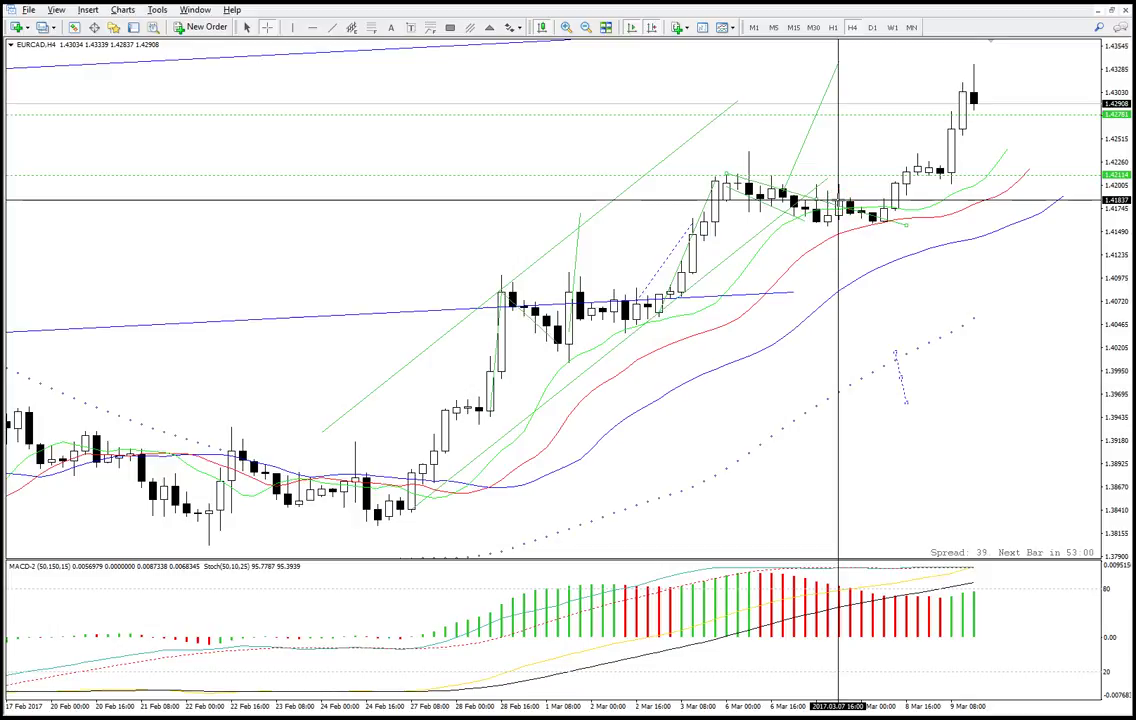
middle_click(838, 200)
- Measure the EURCAD rise from the 7 March candles with the crosshair and examine the small descending pattern on the H4 chart
left_click_drag(906, 225, 851, 78)
middle_click(843, 203)
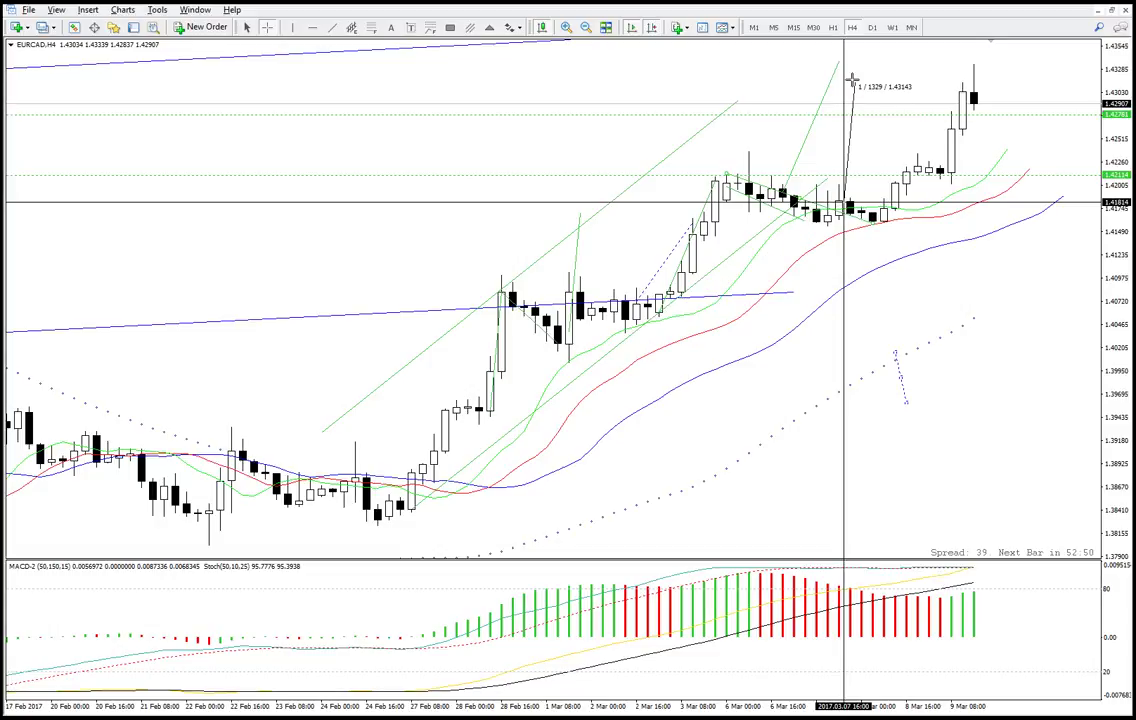
right_click(852, 80)
left_click(829, 82)
middle_click(834, 178)
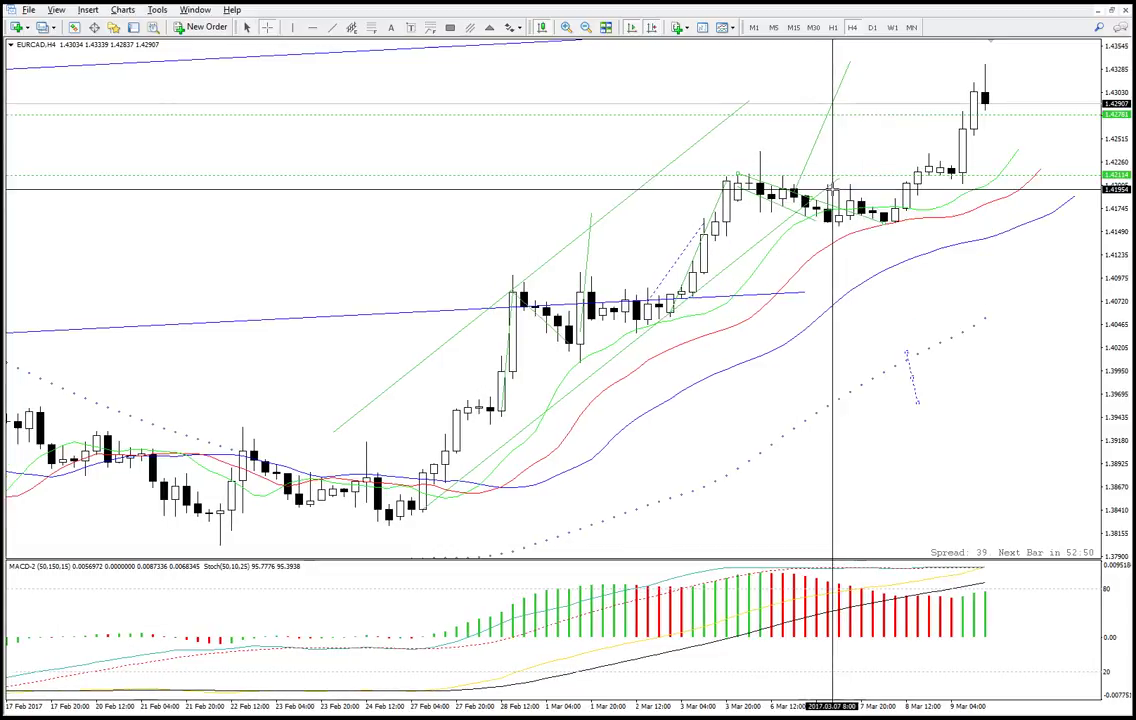
left_click_drag(855, 201, 978, 68)
scroll(856, 65, "down", 1)
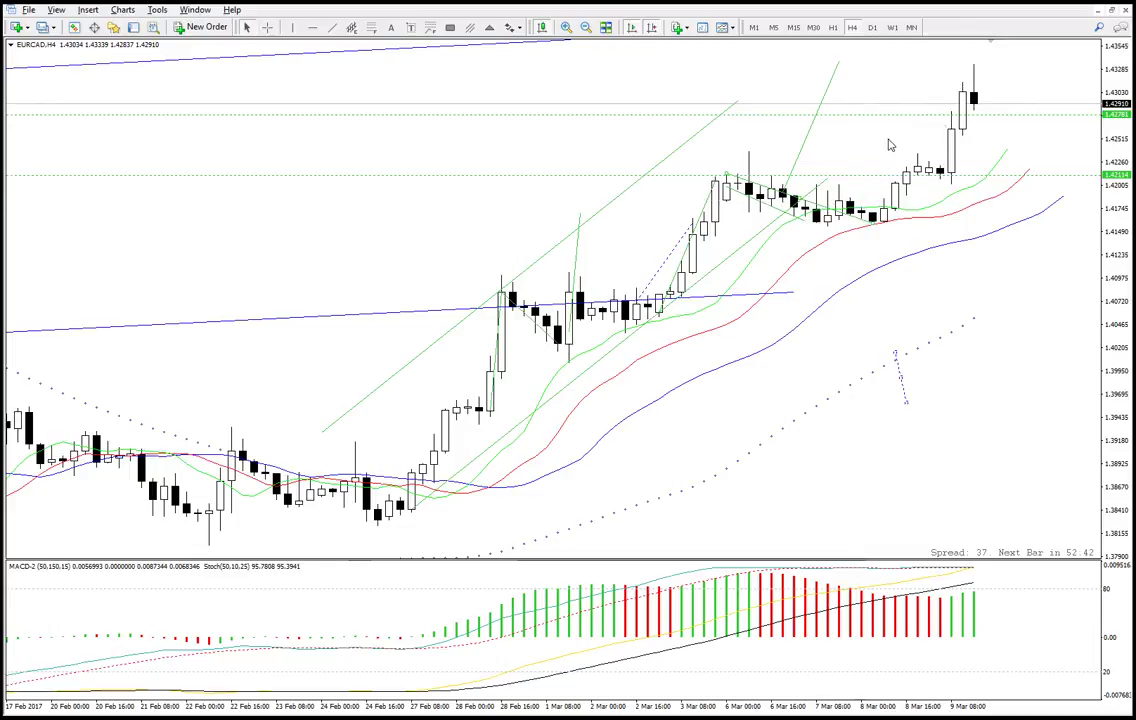
middle_click(951, 598)
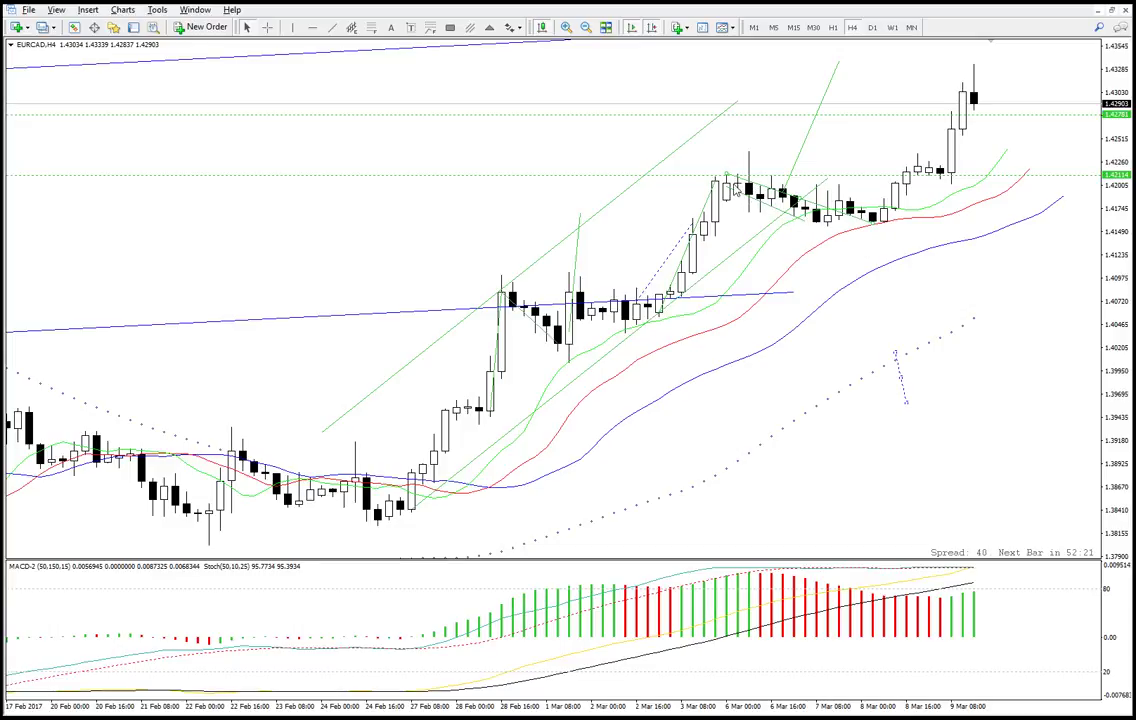
middle_click(829, 228)
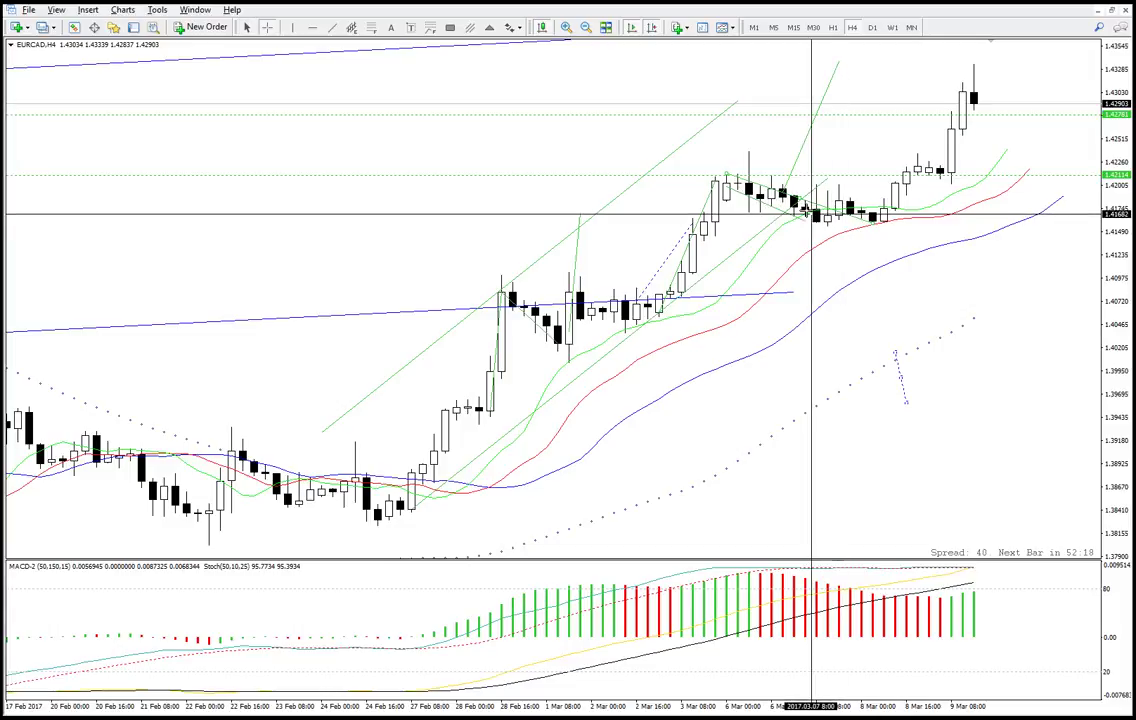
middle_click(831, 231)
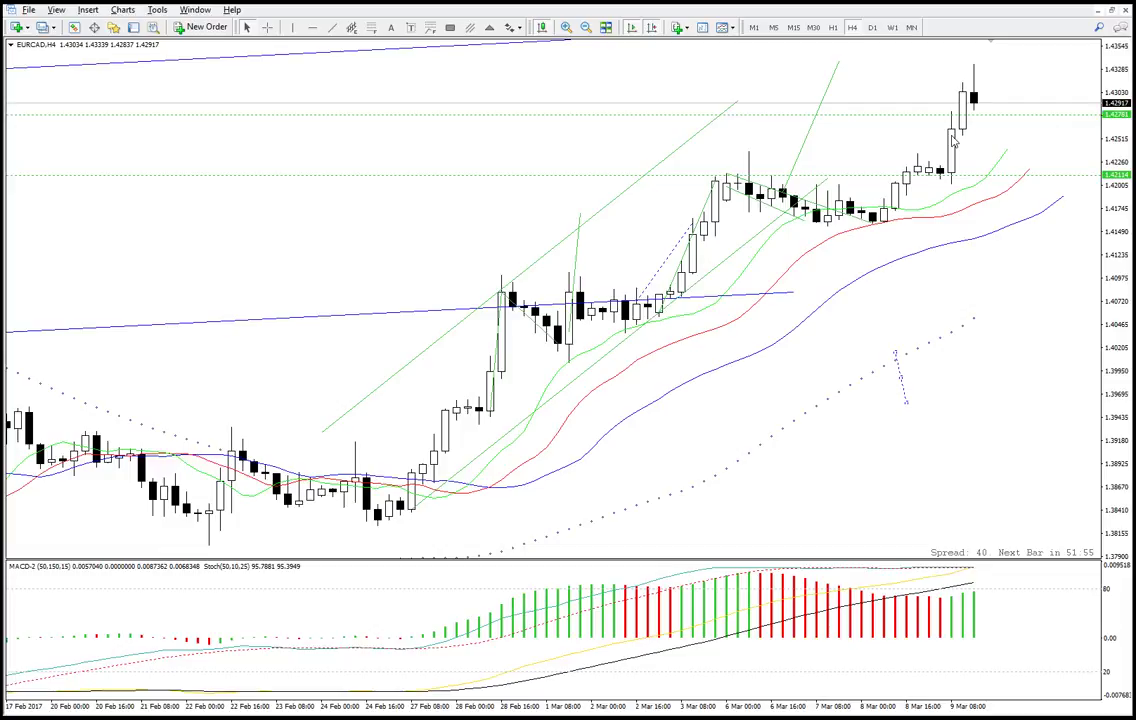
- Show the account history in an enlarged terminal panel and plot the closed eurcad buy trade on the EURCAD H4 chart
left_click(132, 26)
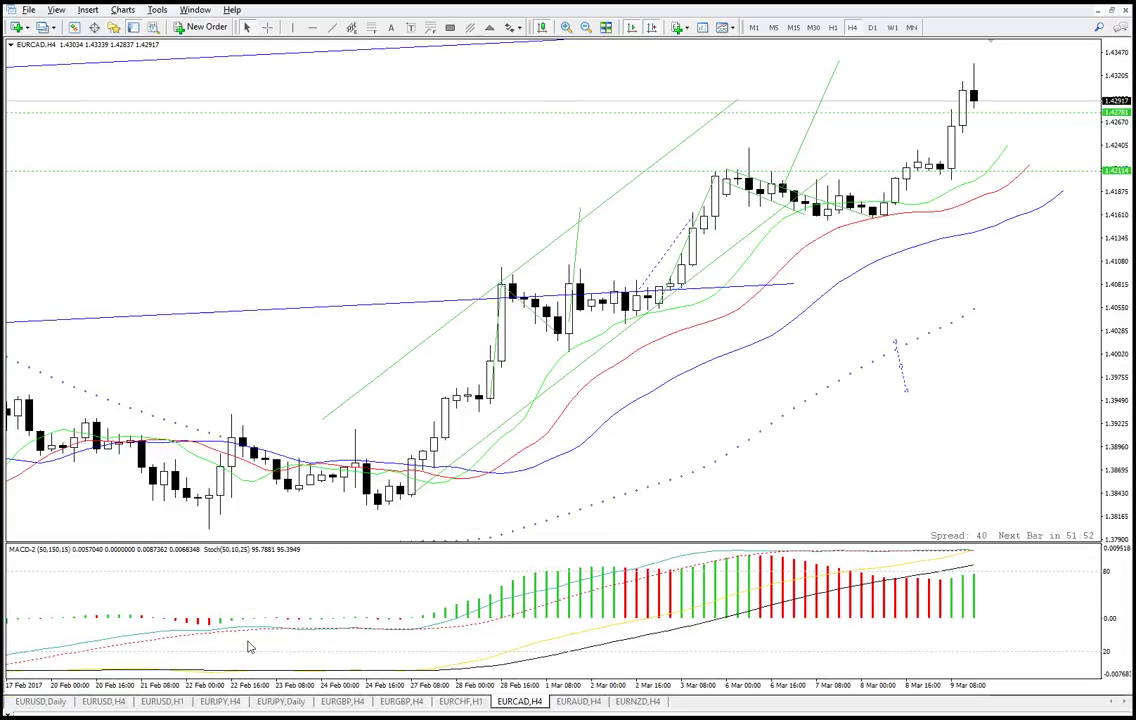
key("ctrl+t")
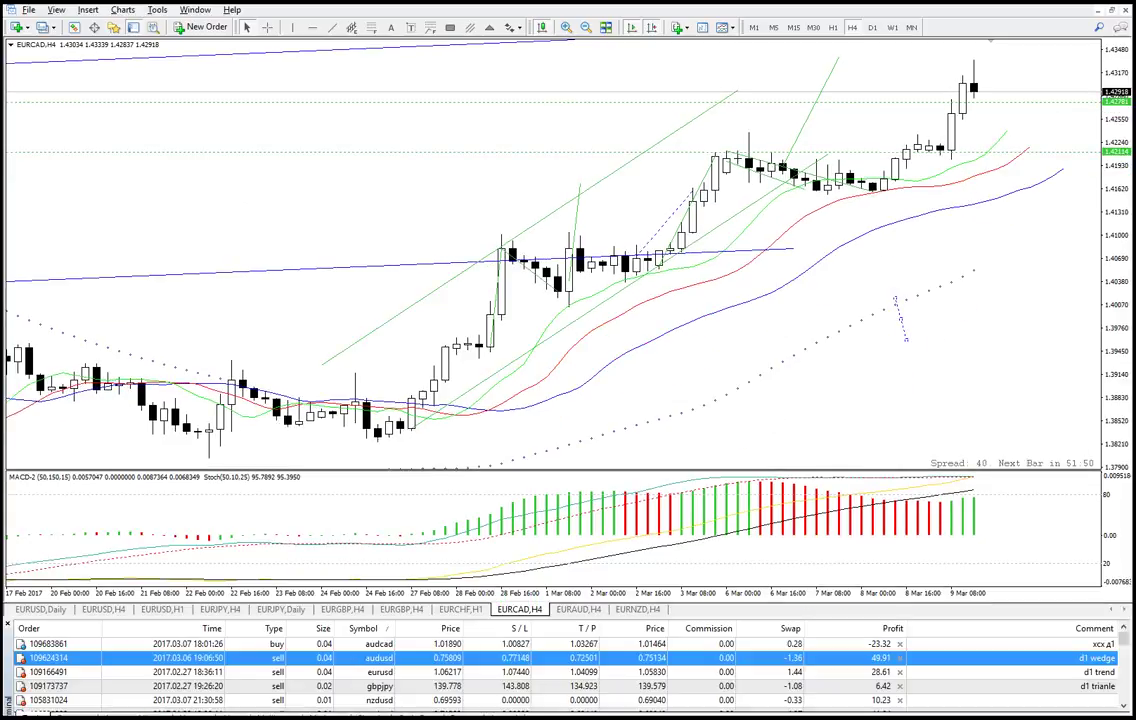
left_click(139, 712)
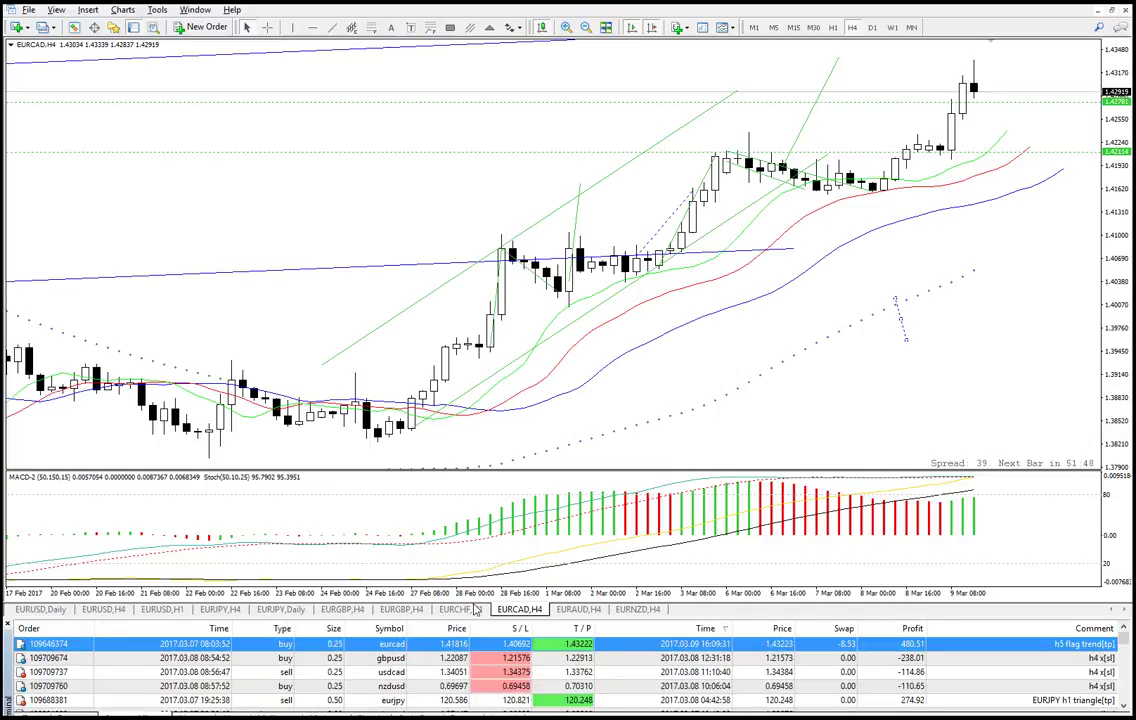
left_click_drag(586, 619, 522, 556)
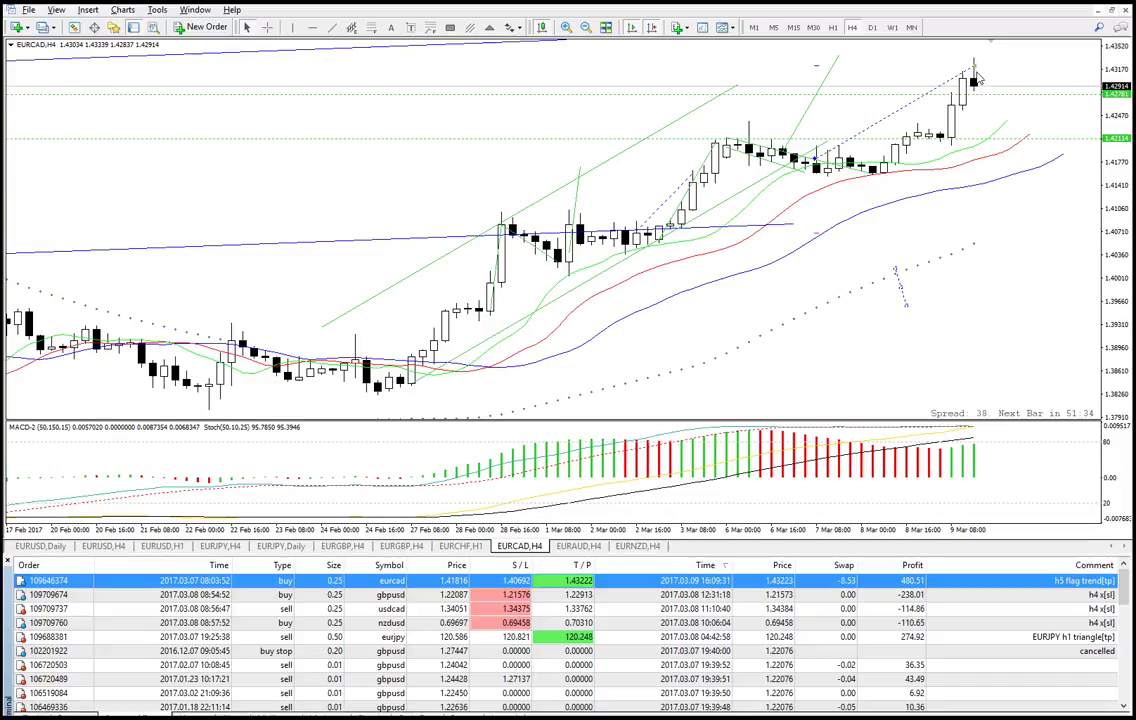
- Compare the closed trades in MetaTrader's account history with the latest entries in the Excel log, then hide the terminal panel
key("alt+Tab")
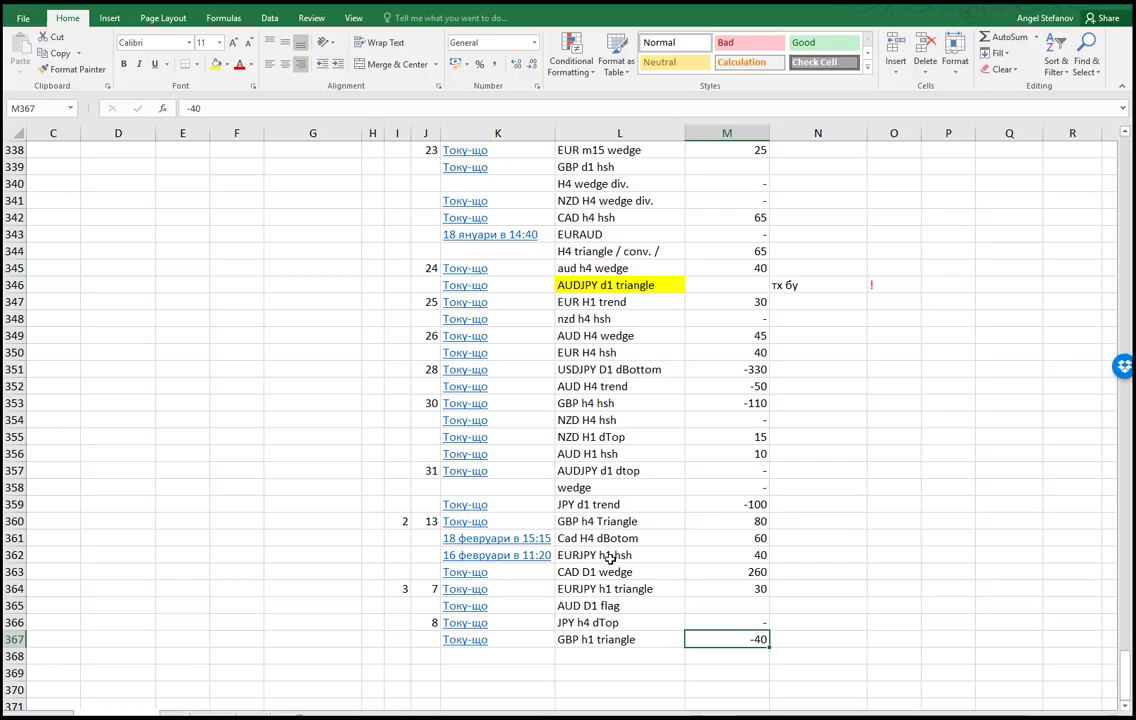
key("alt+Tab")
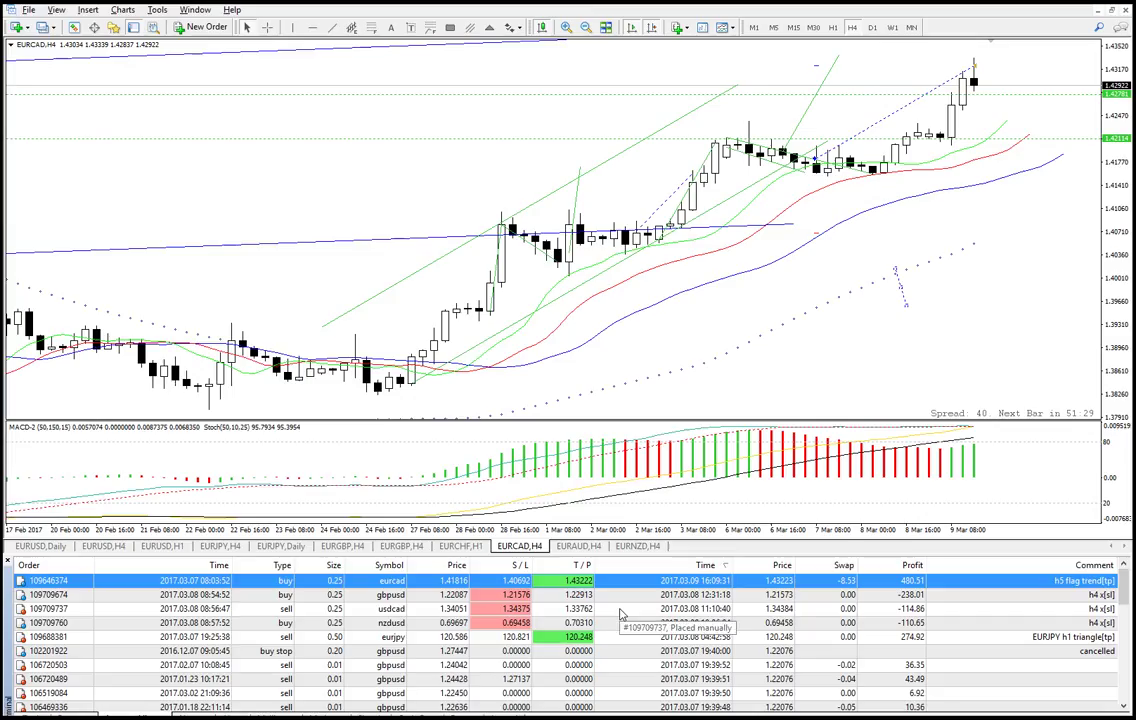
key("alt+Tab")
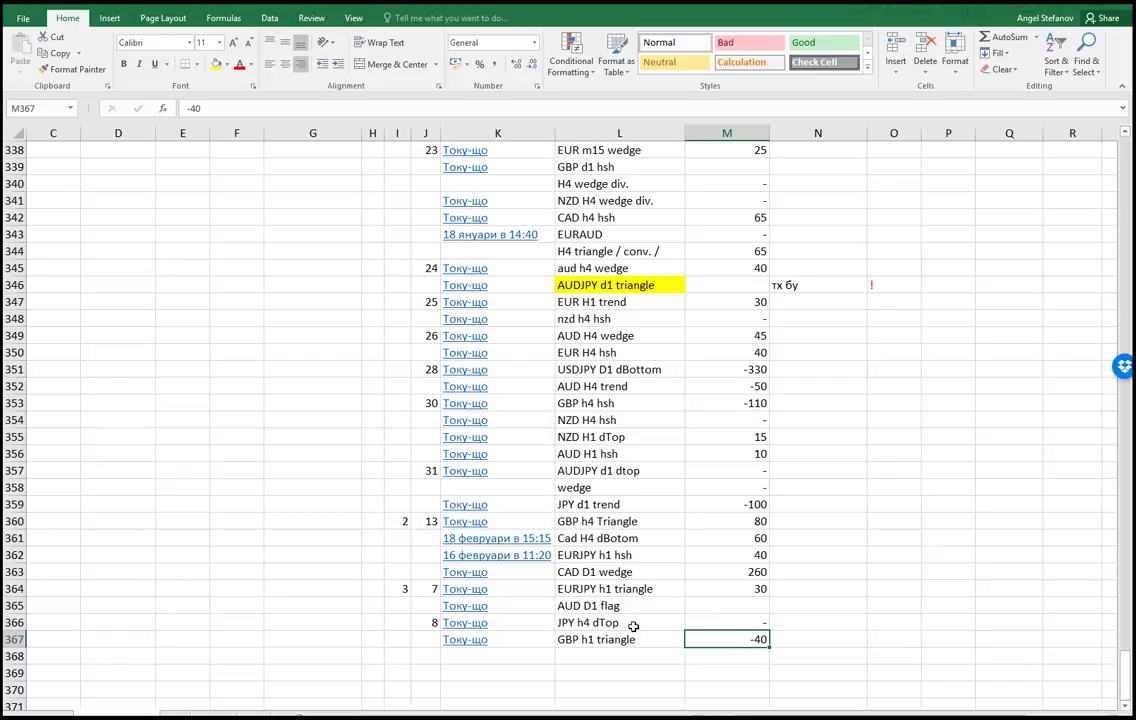
key("alt+Tab")
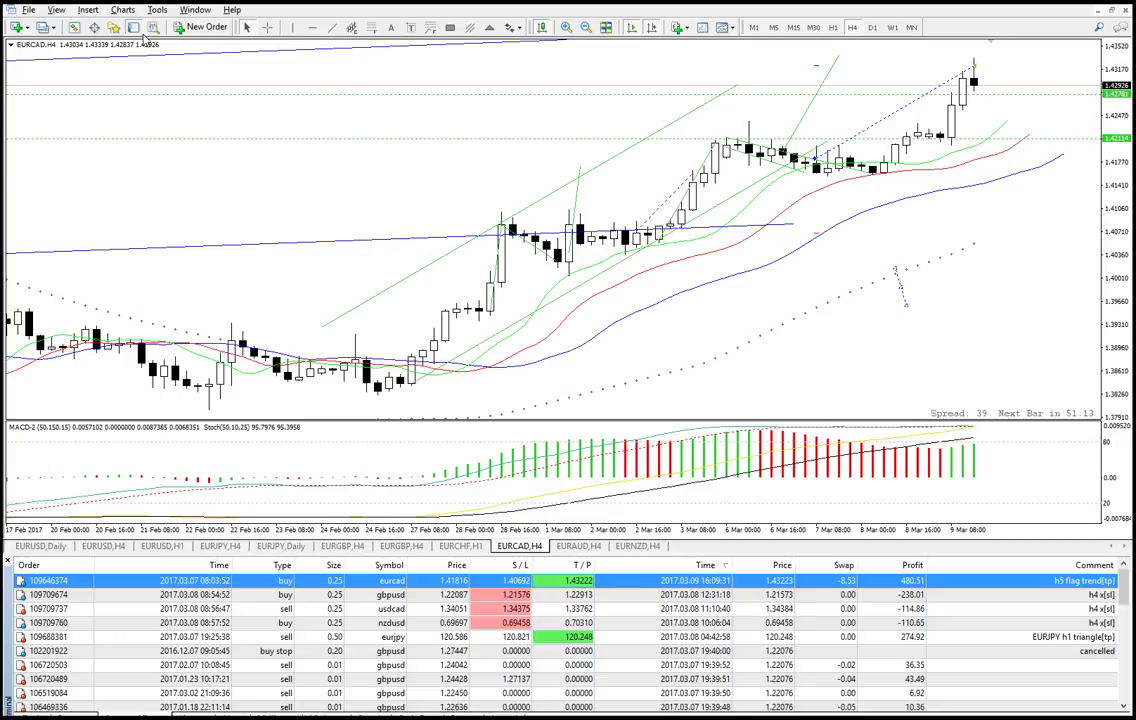
key("ctrl+t")
key("alt+Tab")
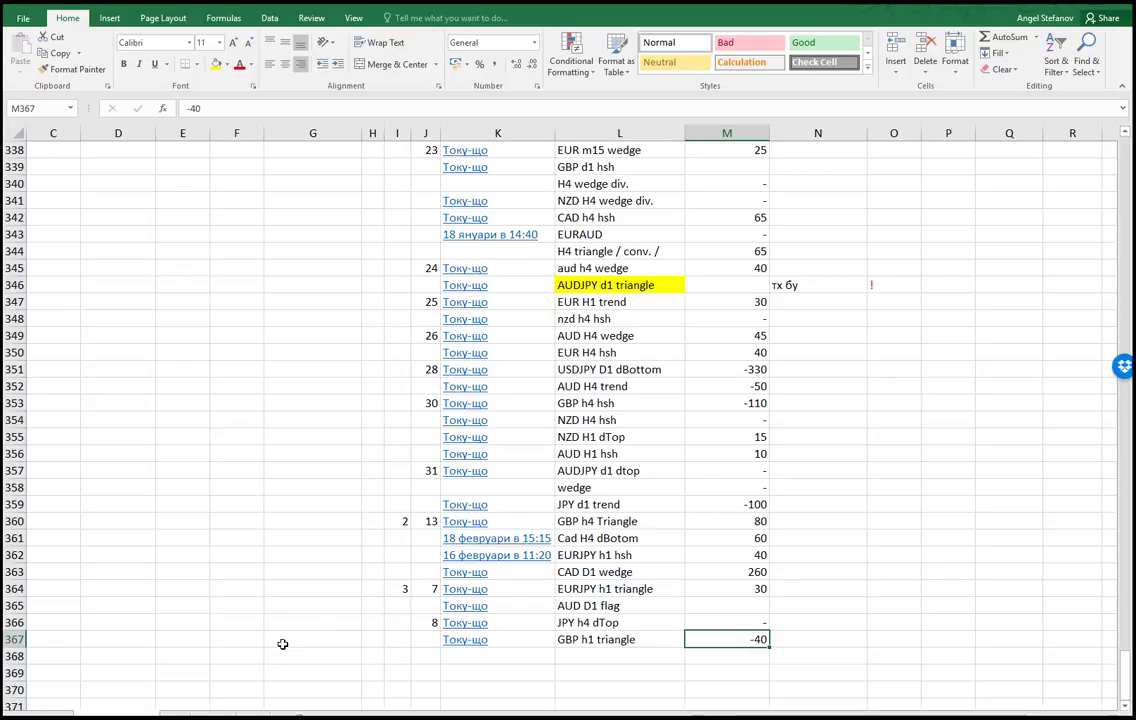
- Switch to Firefox, close the MQL5 EURCAD chart page, and look through the following posts in the Forex profit club group
key("alt+Tab")
key("alt+Tab")
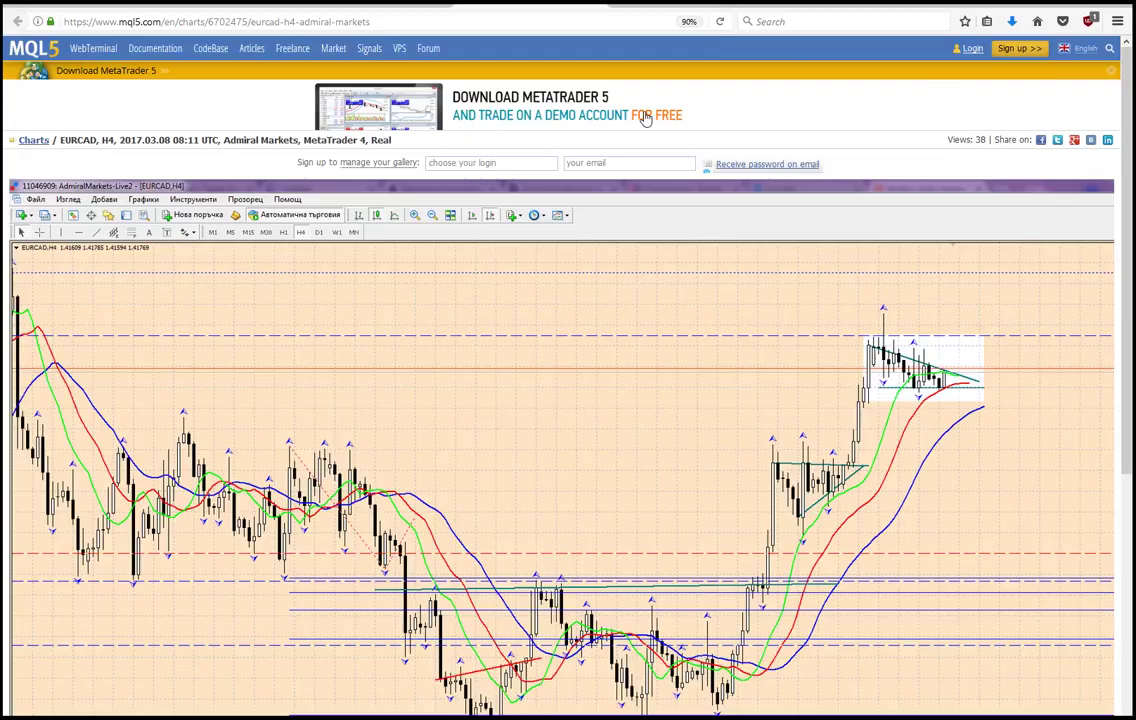
key("ctrl+w")
scroll(393, 359, "down", 3)
scroll(393, 358, "down", 3)
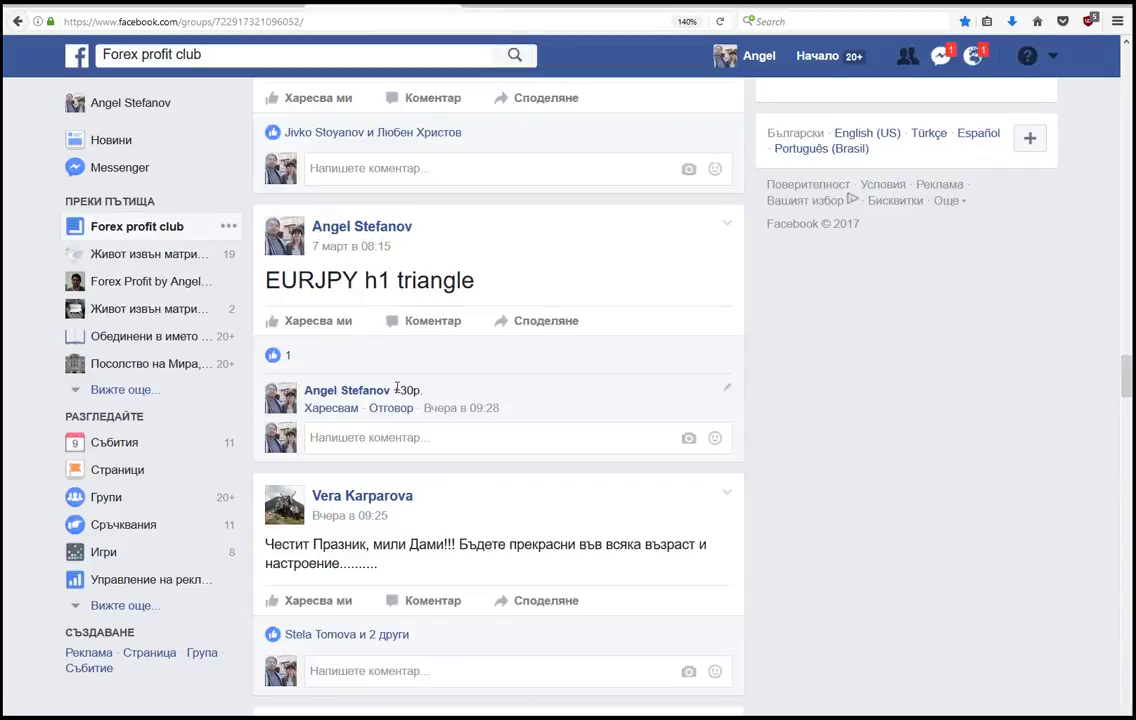
scroll(397, 388, "down", 5)
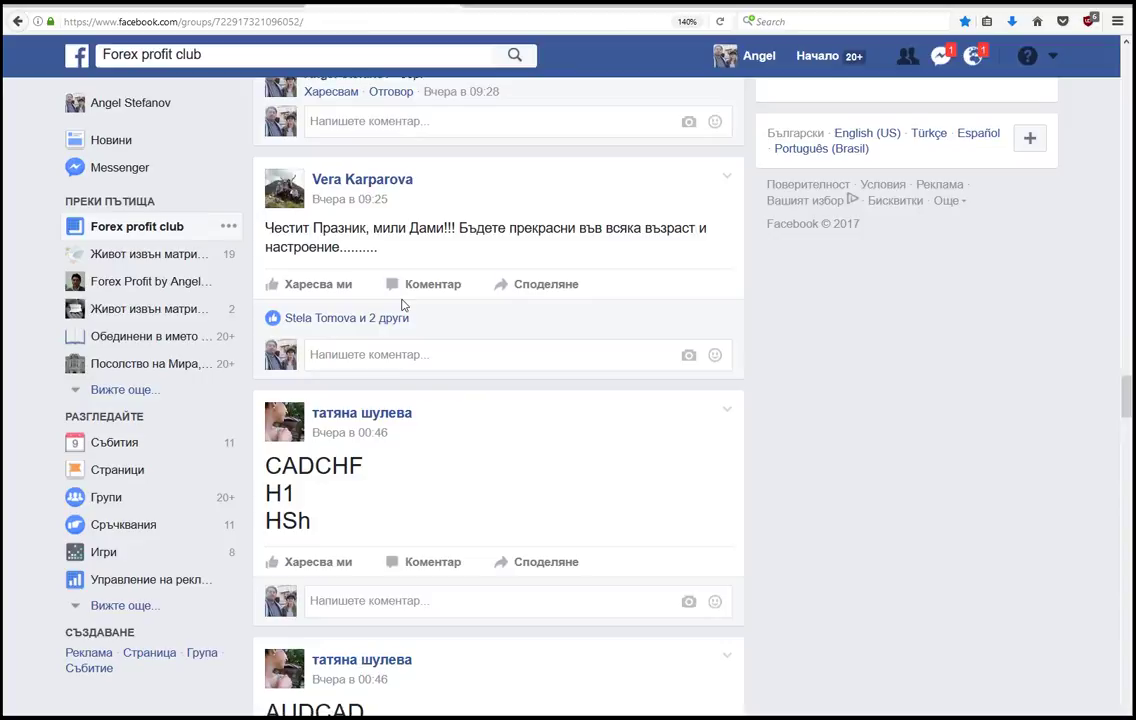
scroll(403, 305, "down", 1)
scroll(403, 305, "down", 15)
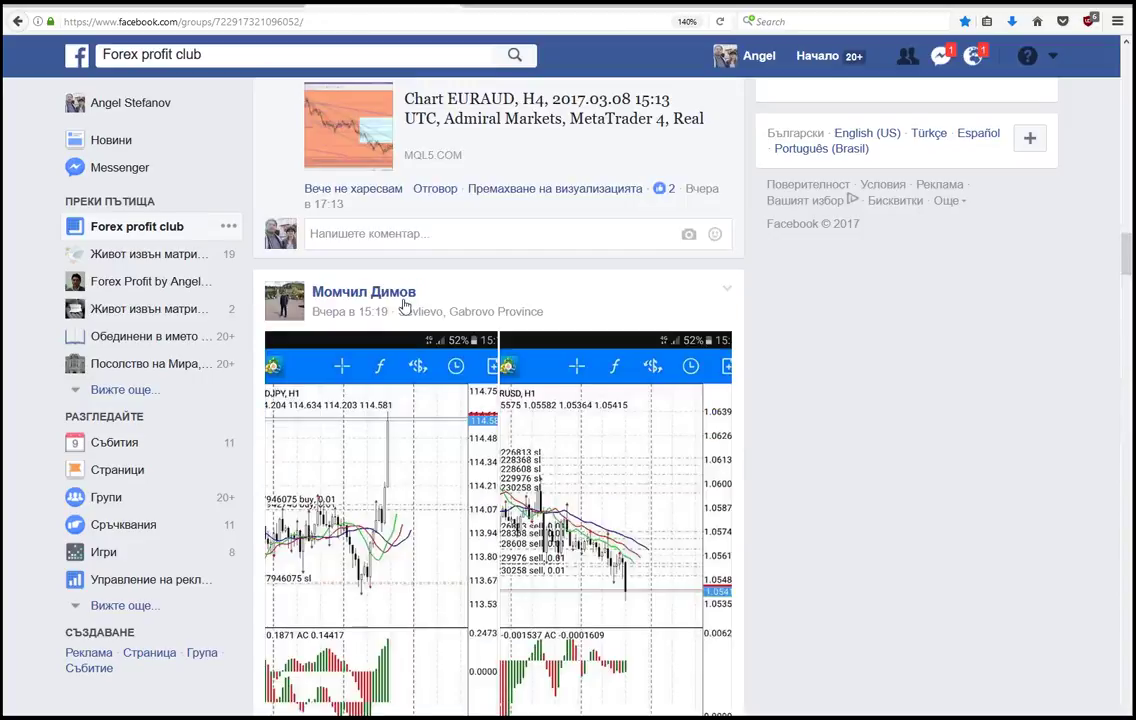
scroll(408, 308, "up", 6)
- Switch to MetaTrader, reopen the terminal panel, and review the open trades and pending orders
key("alt+Tab")
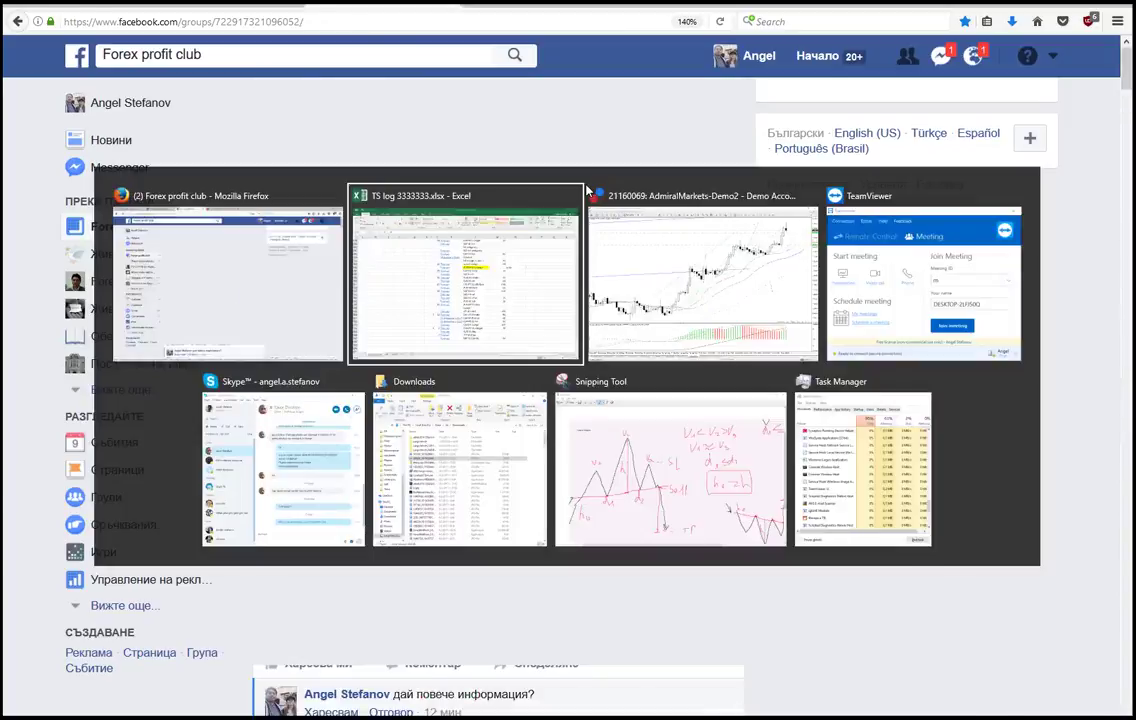
key("alt+Tab")
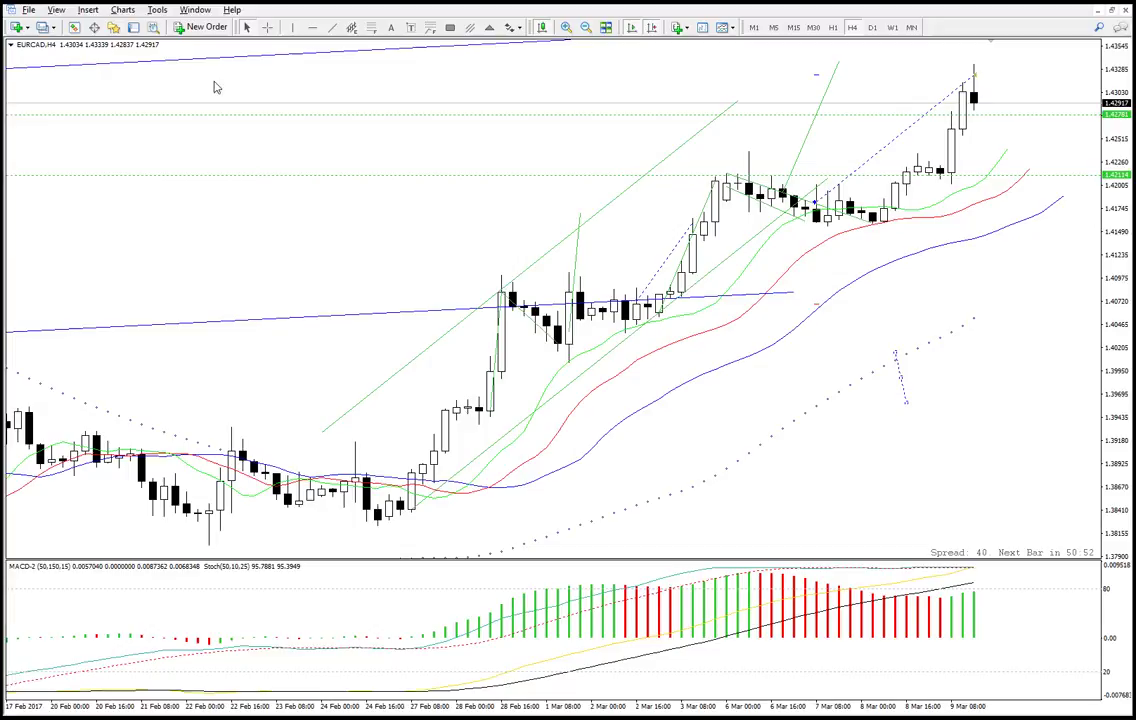
left_click(133, 28)
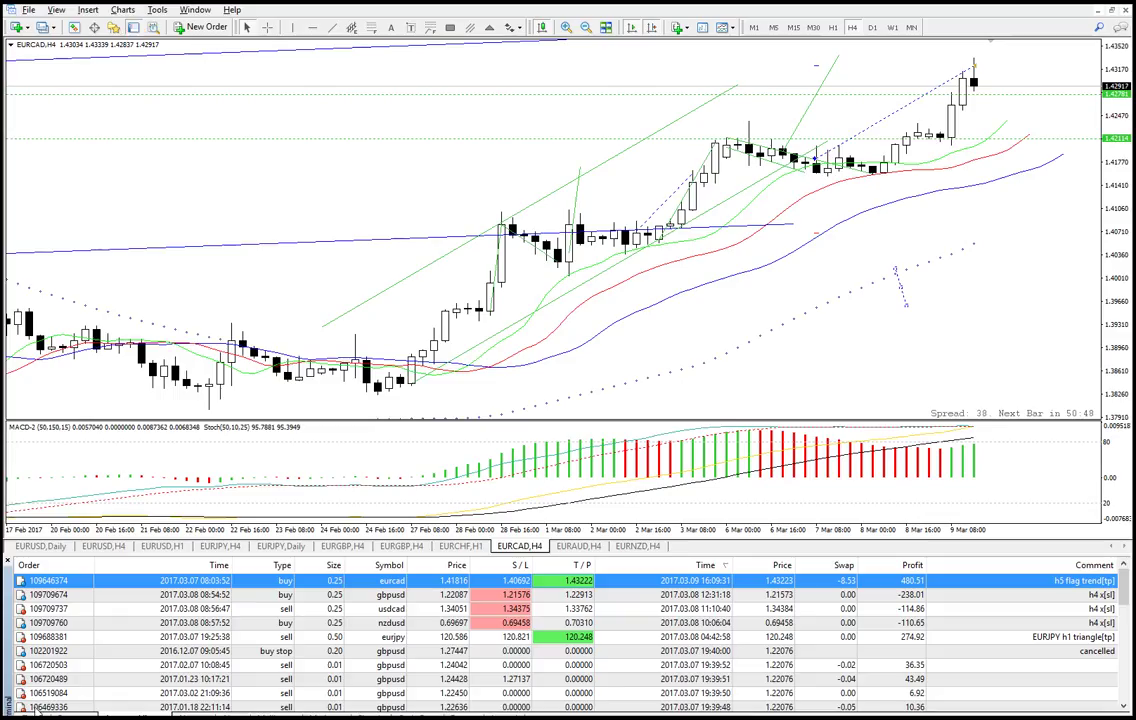
left_click(35, 713)
scroll(390, 615, "down", 2)
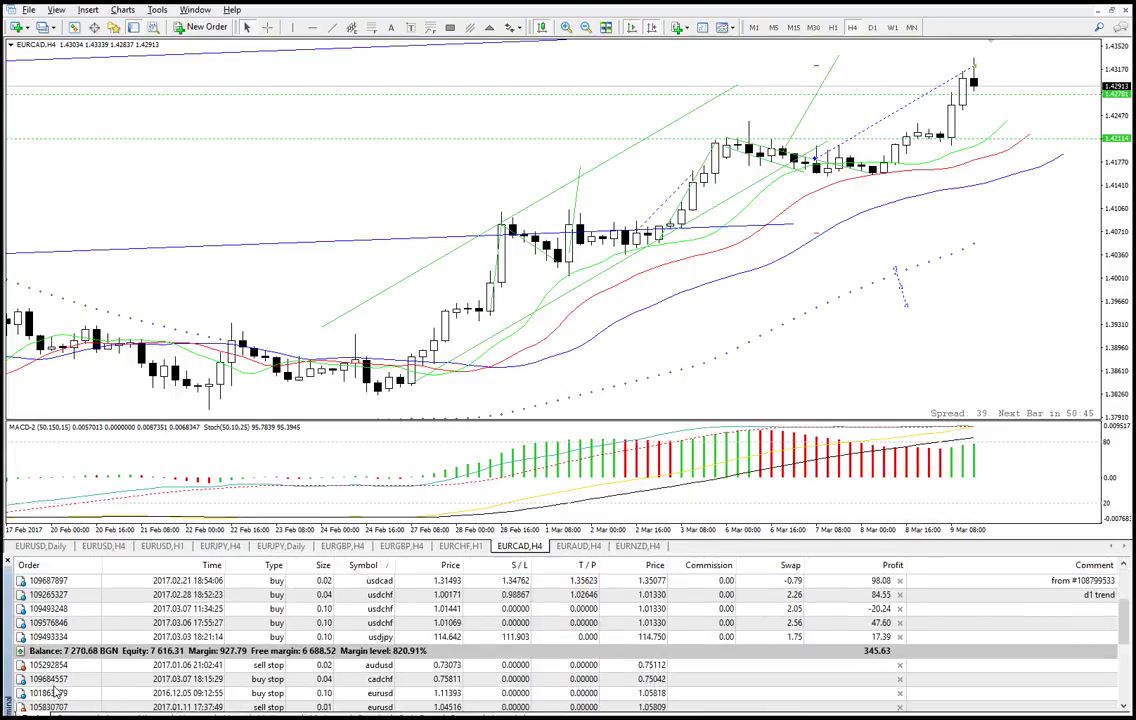
scroll(820, 672, "up", 2)
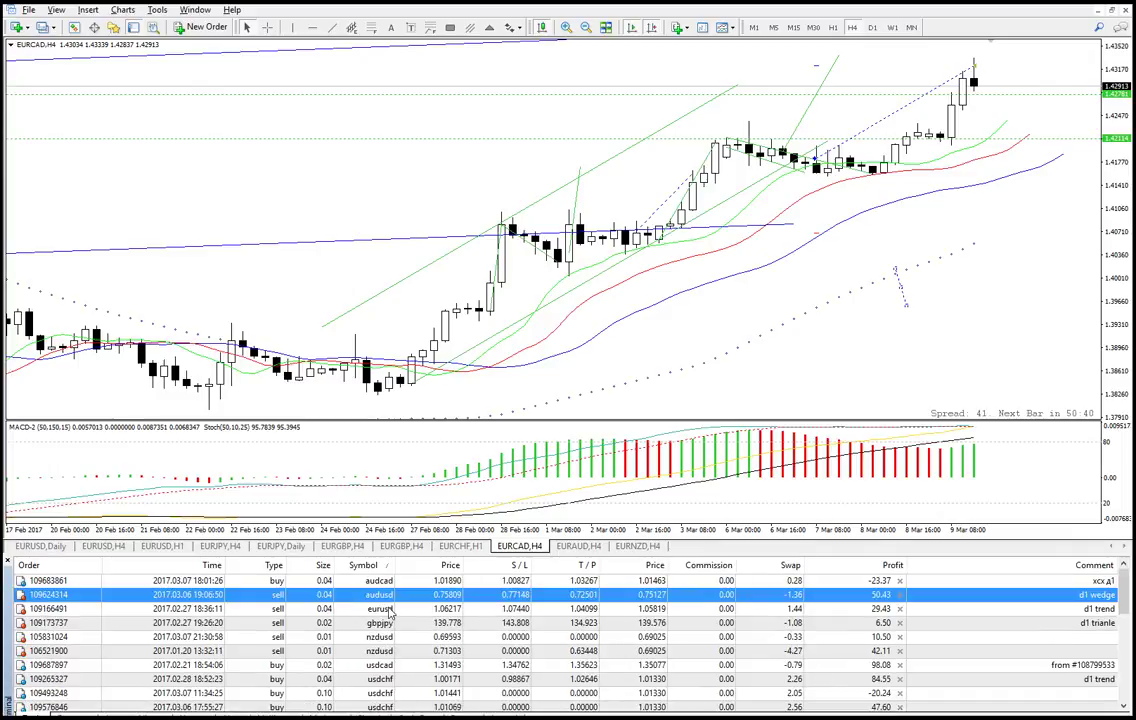
- Check the closed gbpusd, usdcad and nzdusd trades marked h4 x in the account history
left_click(130, 715)
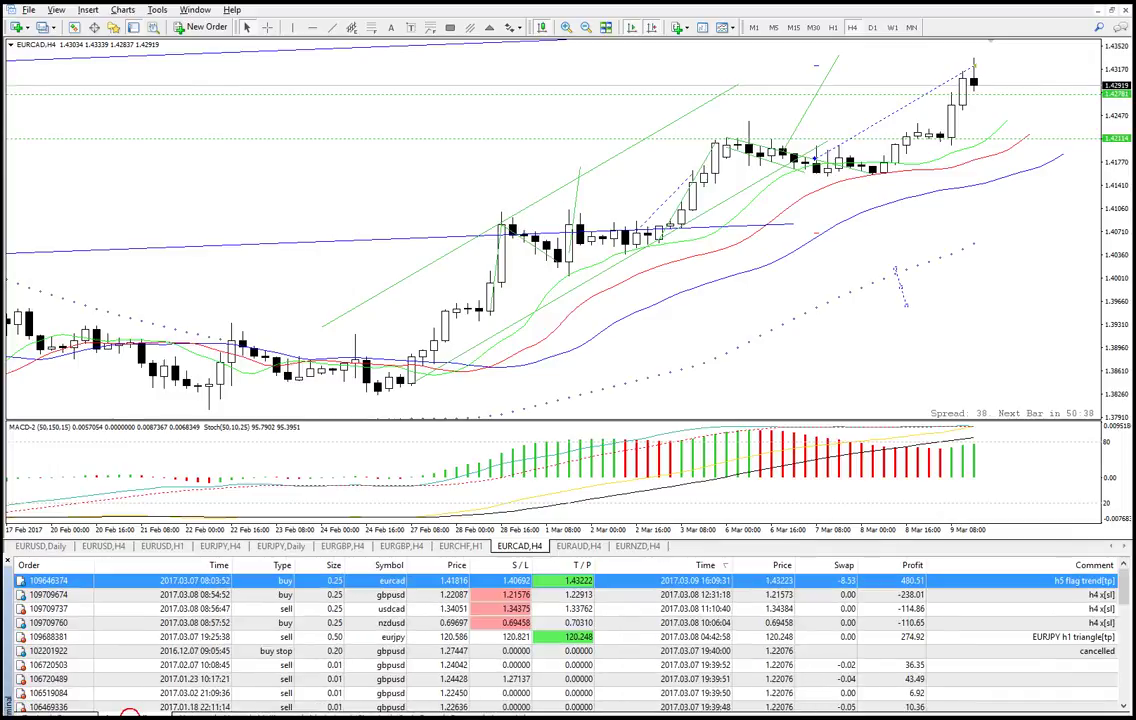
left_click(575, 595)
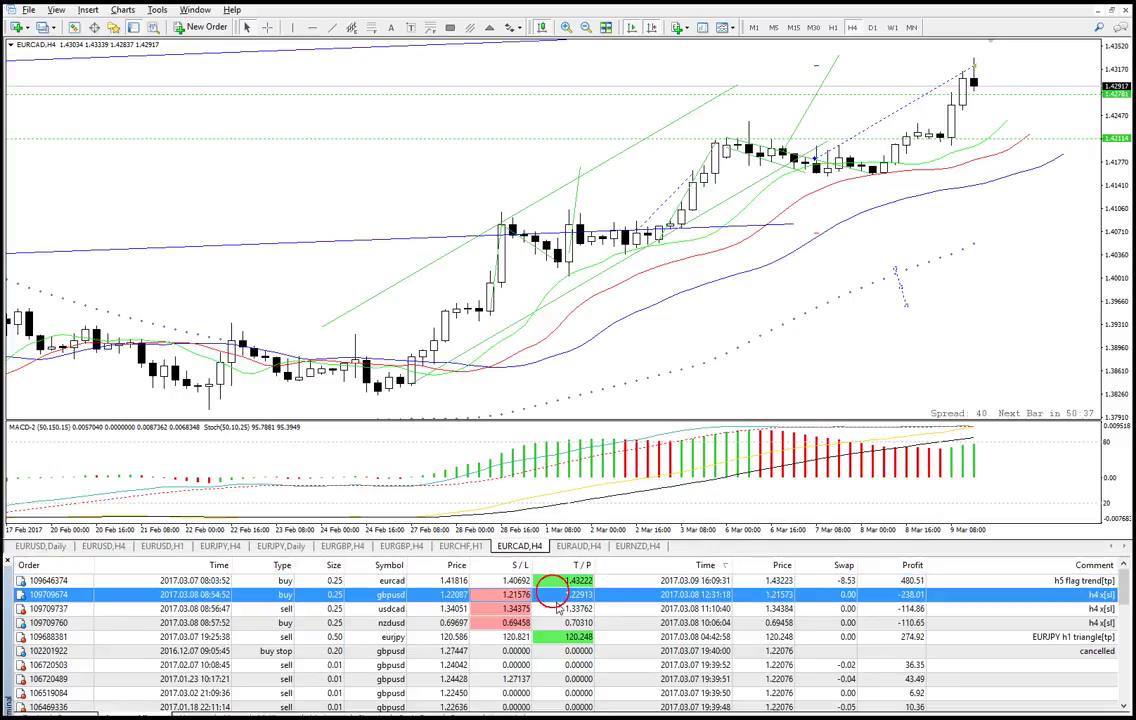
left_click(570, 608)
left_click(567, 622)
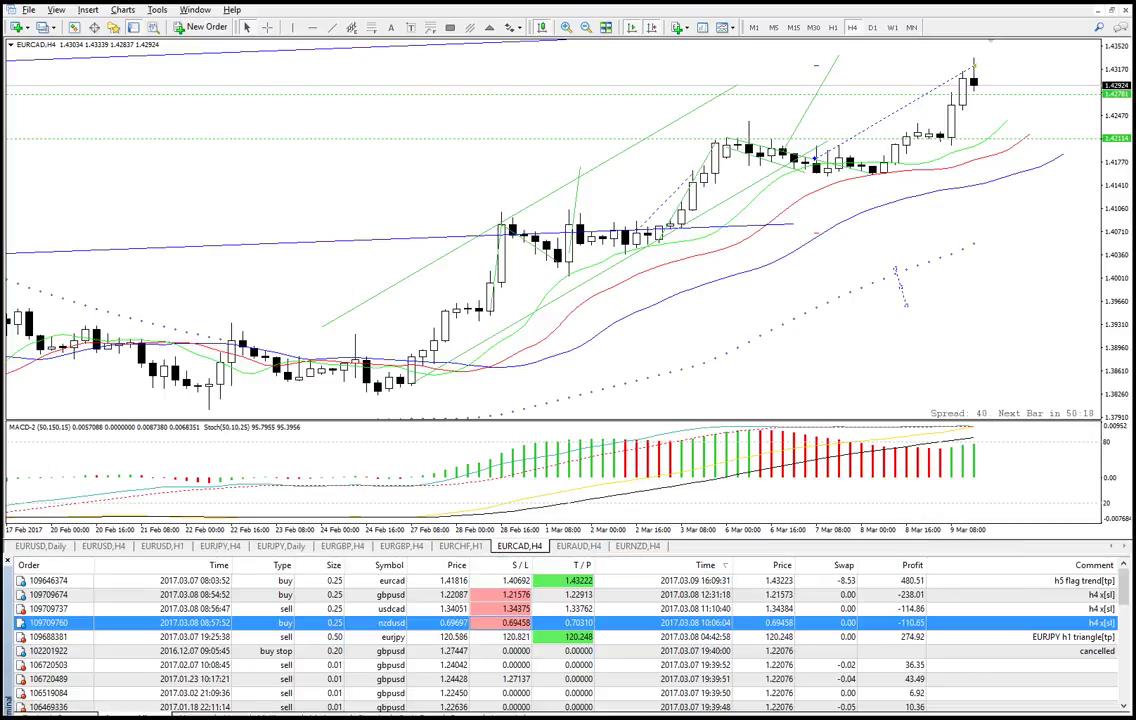
- Load the Indicators chart profile and examine the closed gbpusd buy trade on the GBPUSD H4 chart with the crosshair
left_click(694, 716)
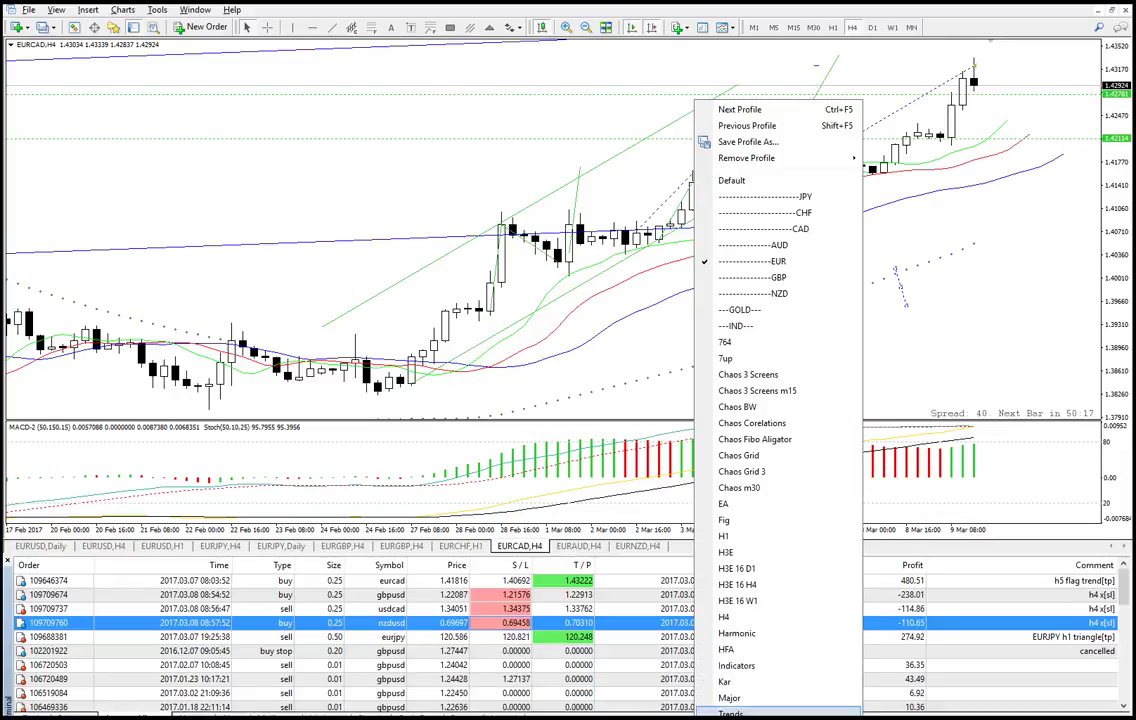
left_click(740, 666)
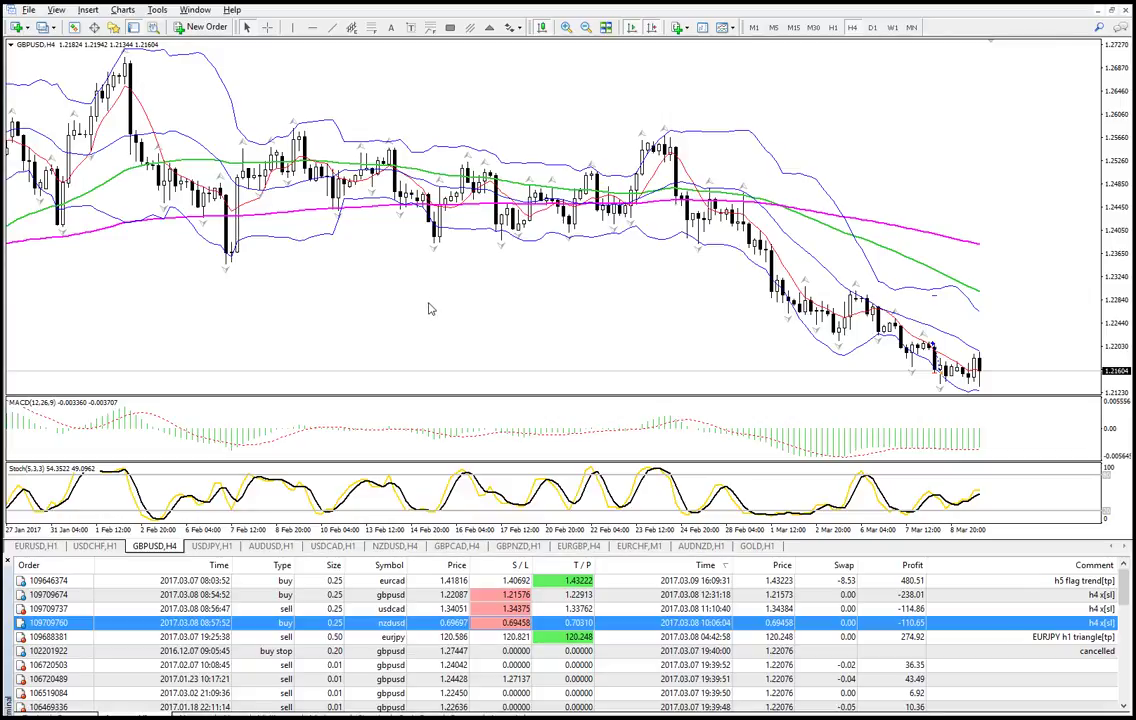
left_click(392, 594)
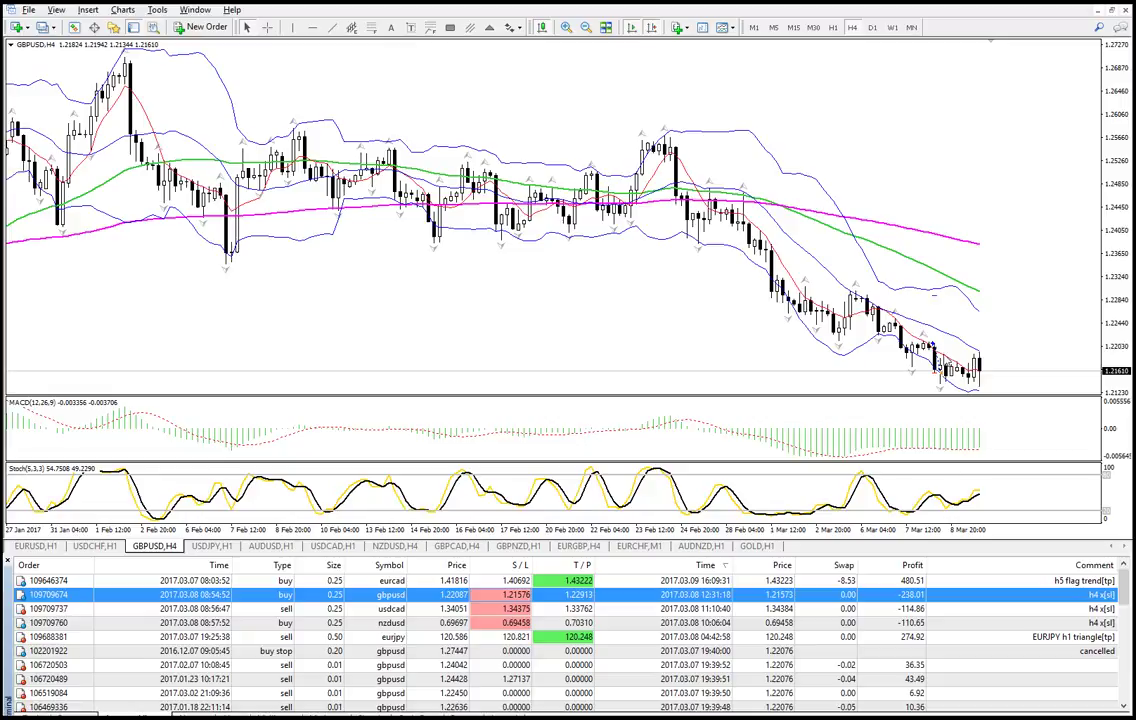
middle_click(932, 331)
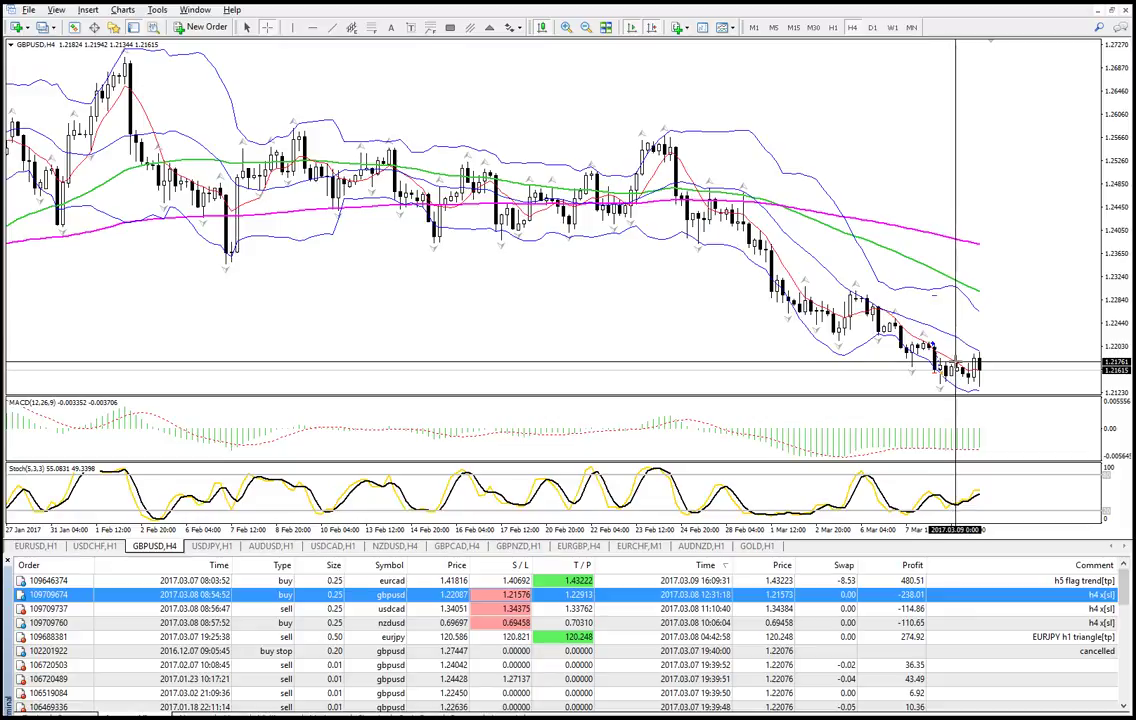
mouse_move(941, 372)
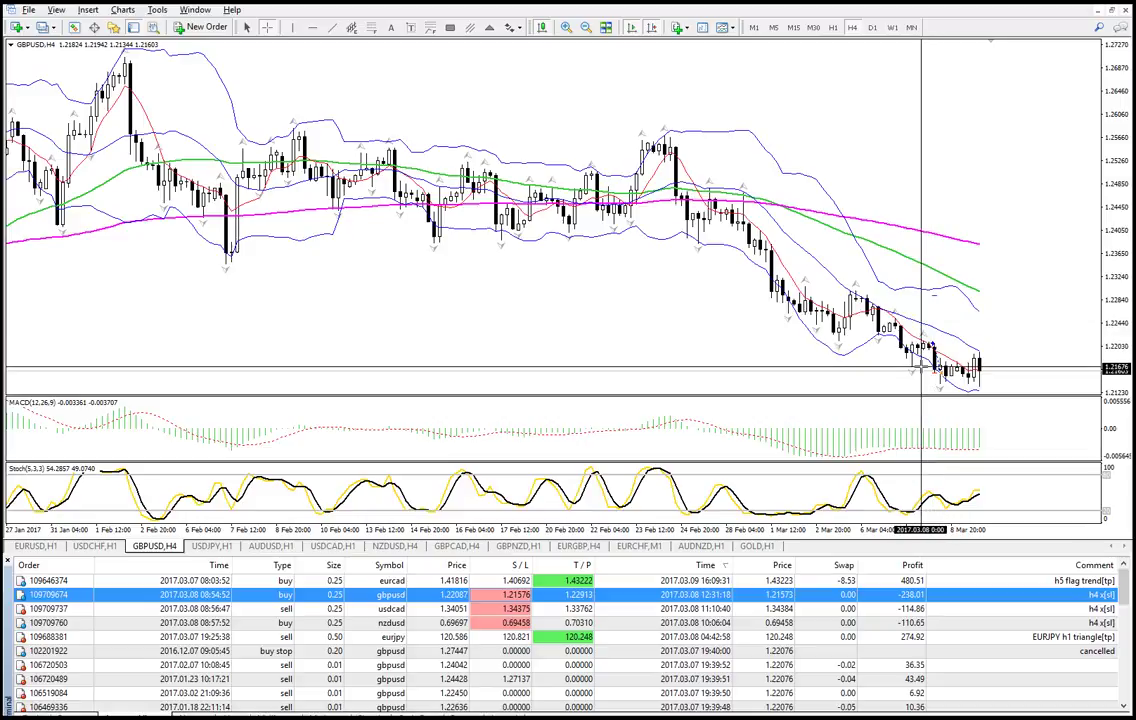
left_click_drag(920, 367, 975, 362)
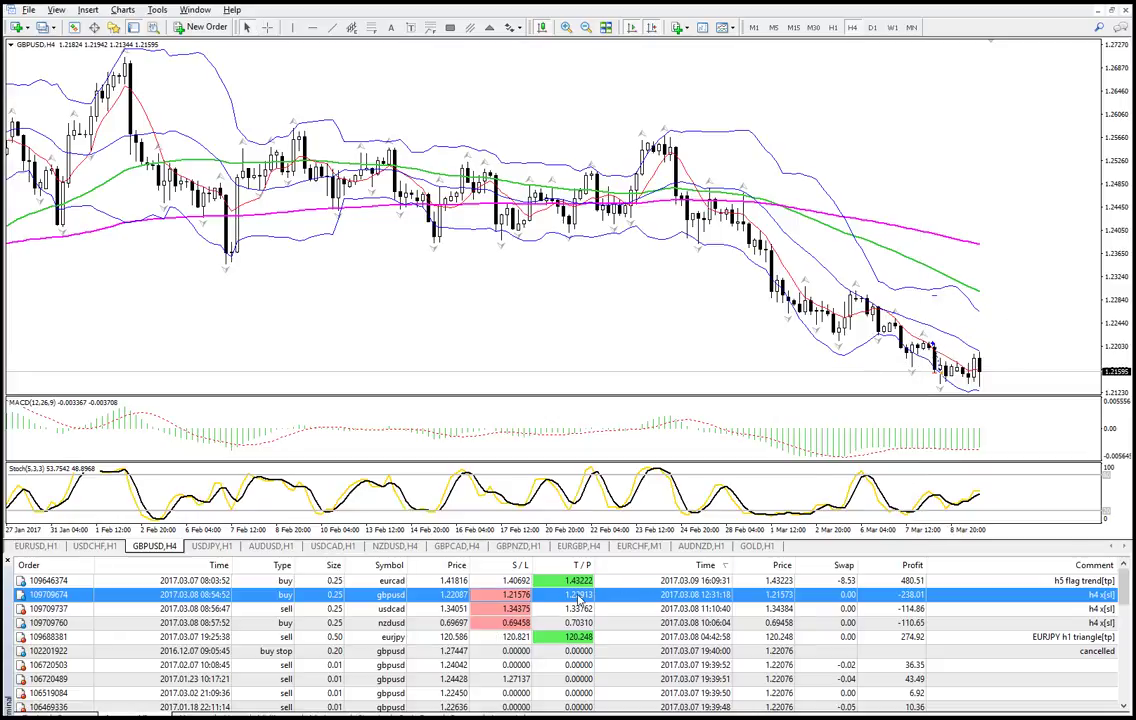
- Return to the list of open trades and check the audusd and audcad positions
left_click(425, 636)
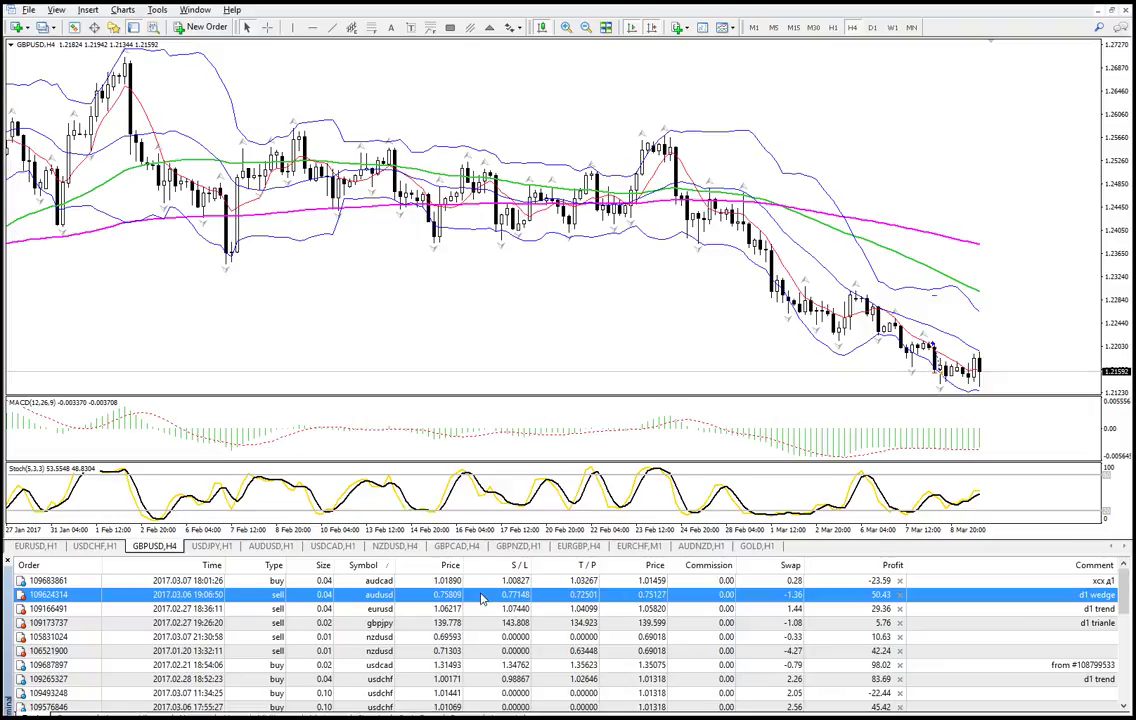
left_click(481, 594)
left_click(490, 585)
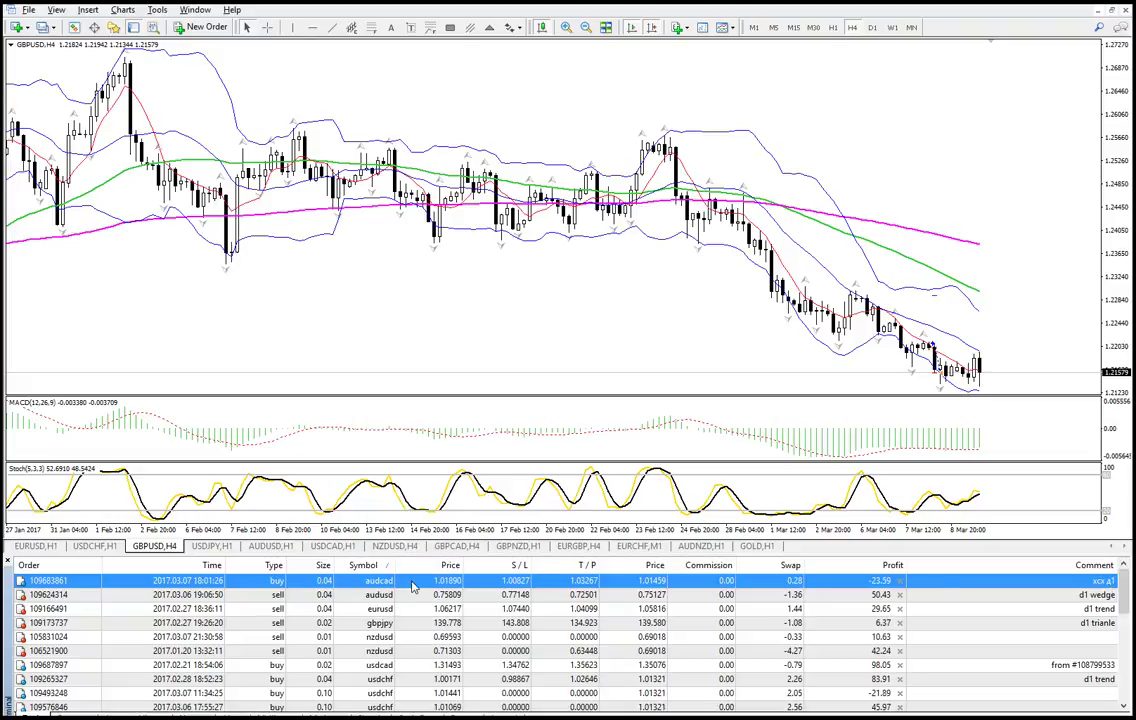
- Load the GBP chart profile and examine the open gbpjpy sell trade on the GBPJPY daily and H4 charts
left_click(403, 621)
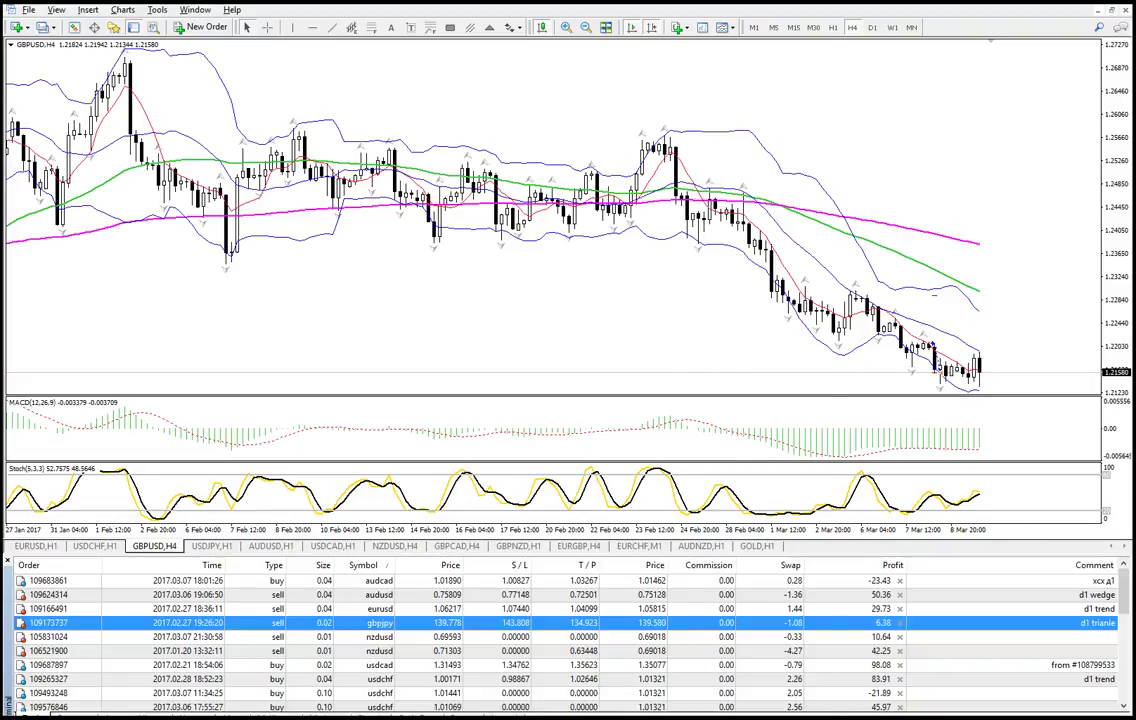
left_click(668, 716)
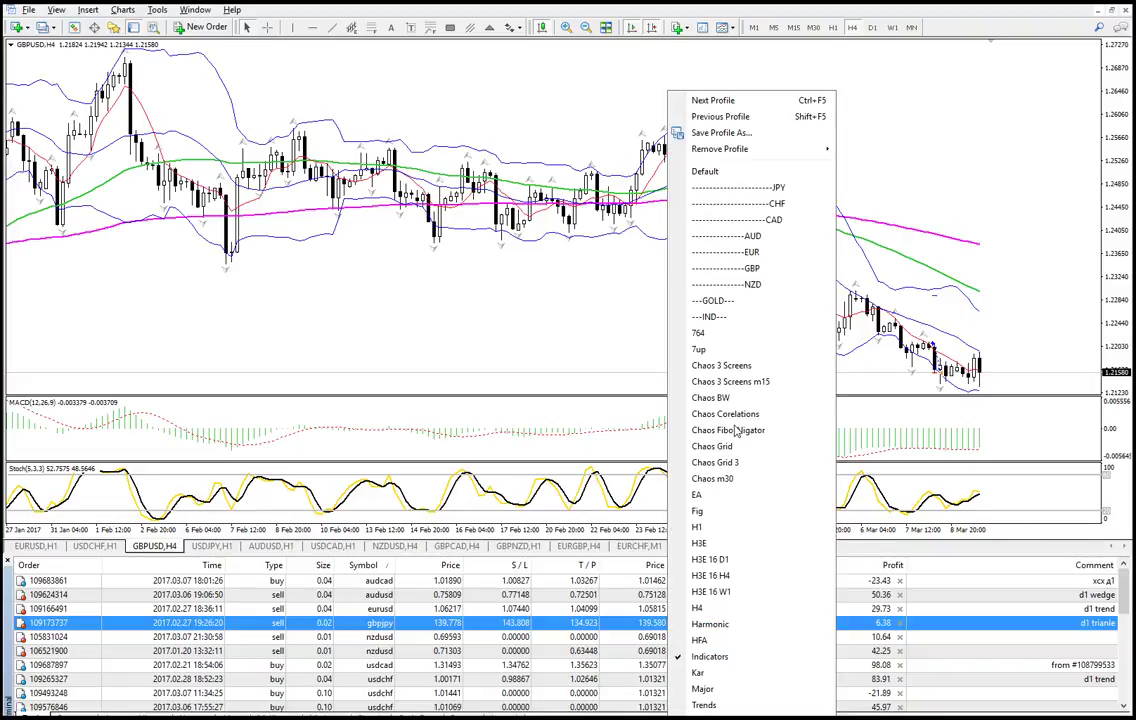
left_click(733, 268)
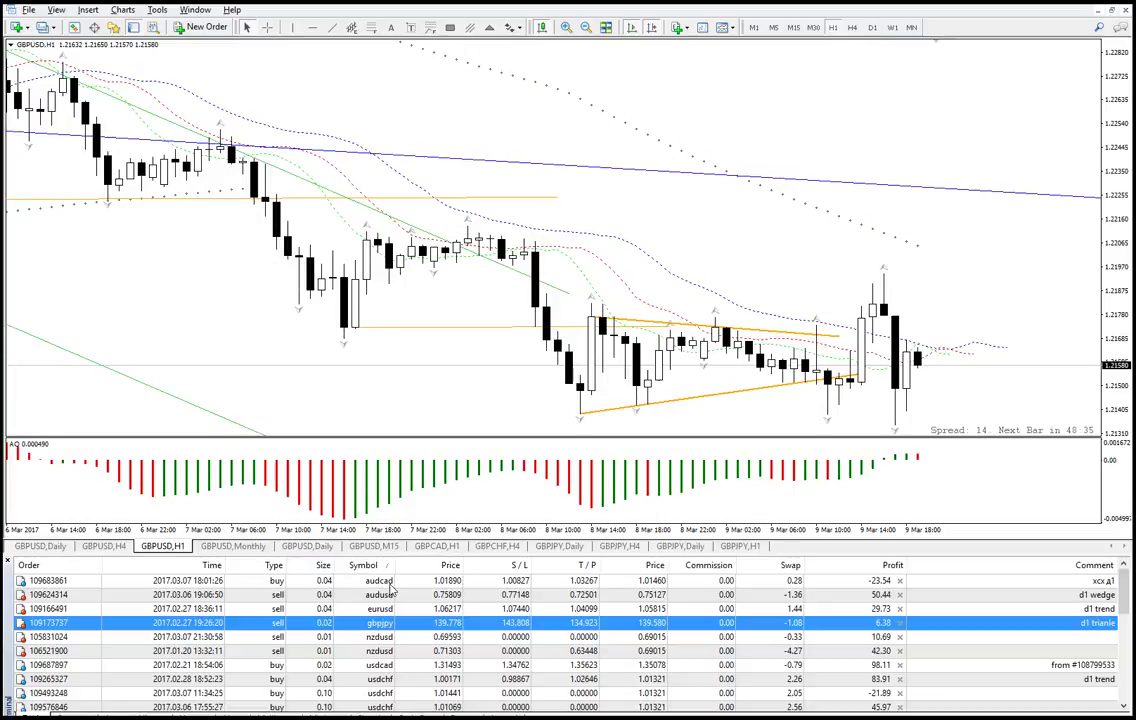
left_click(680, 546)
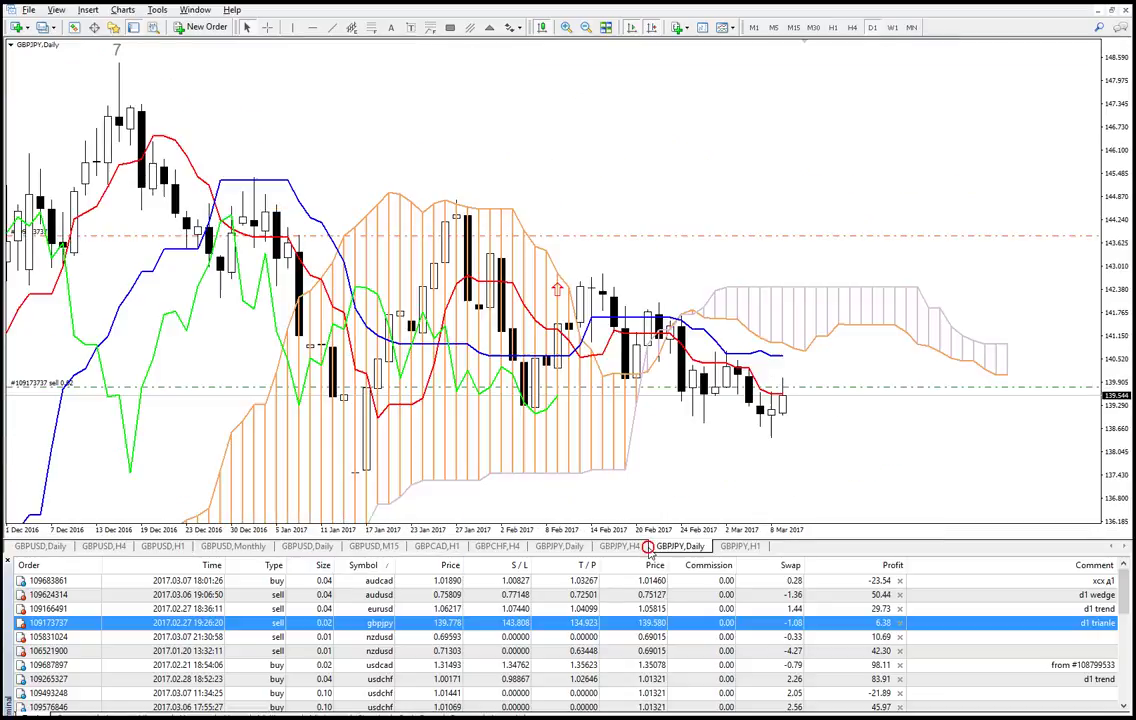
left_click(634, 548)
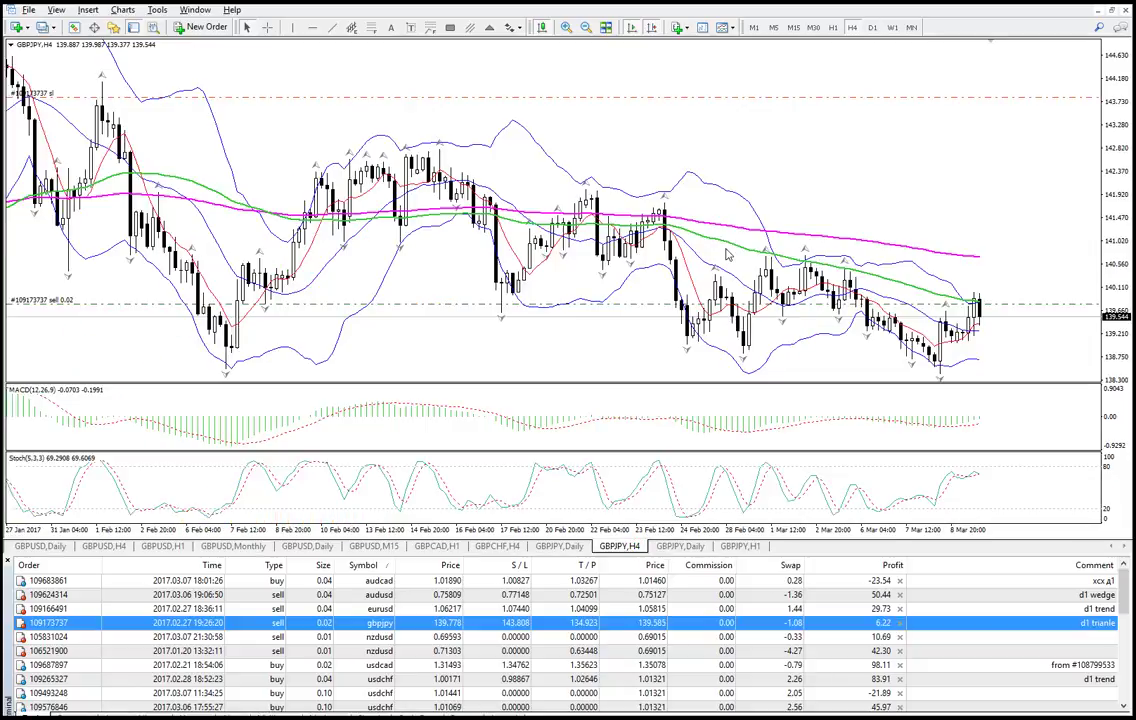
left_click(563, 547)
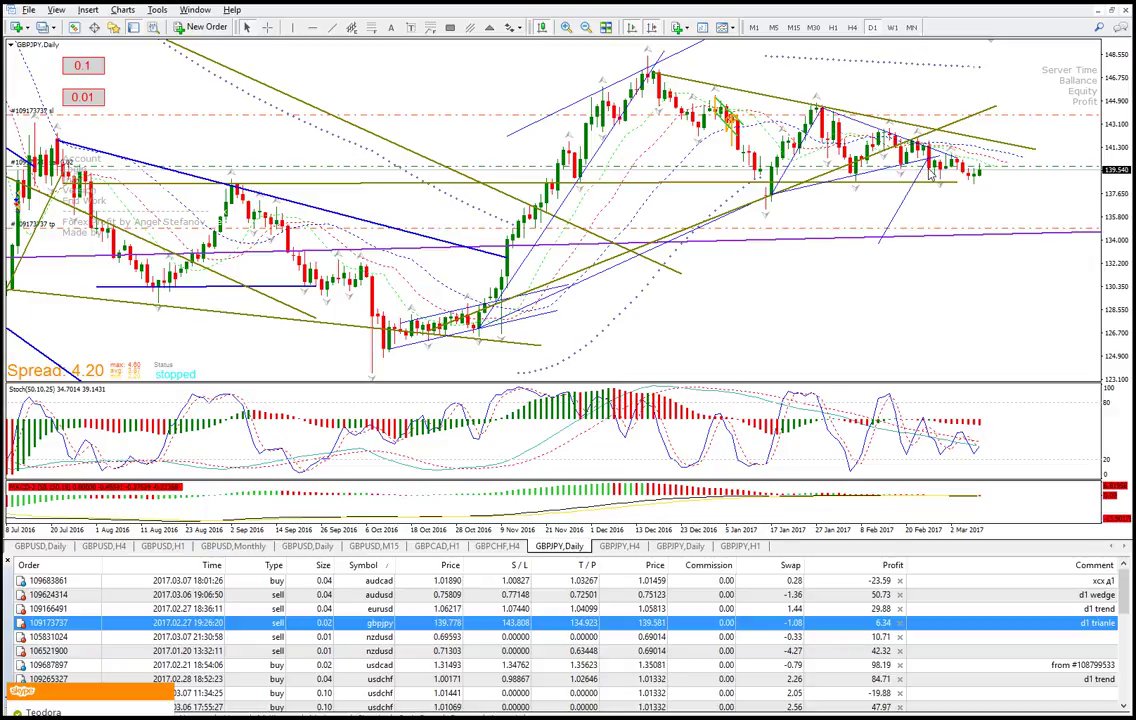
mouse_move(931, 175)
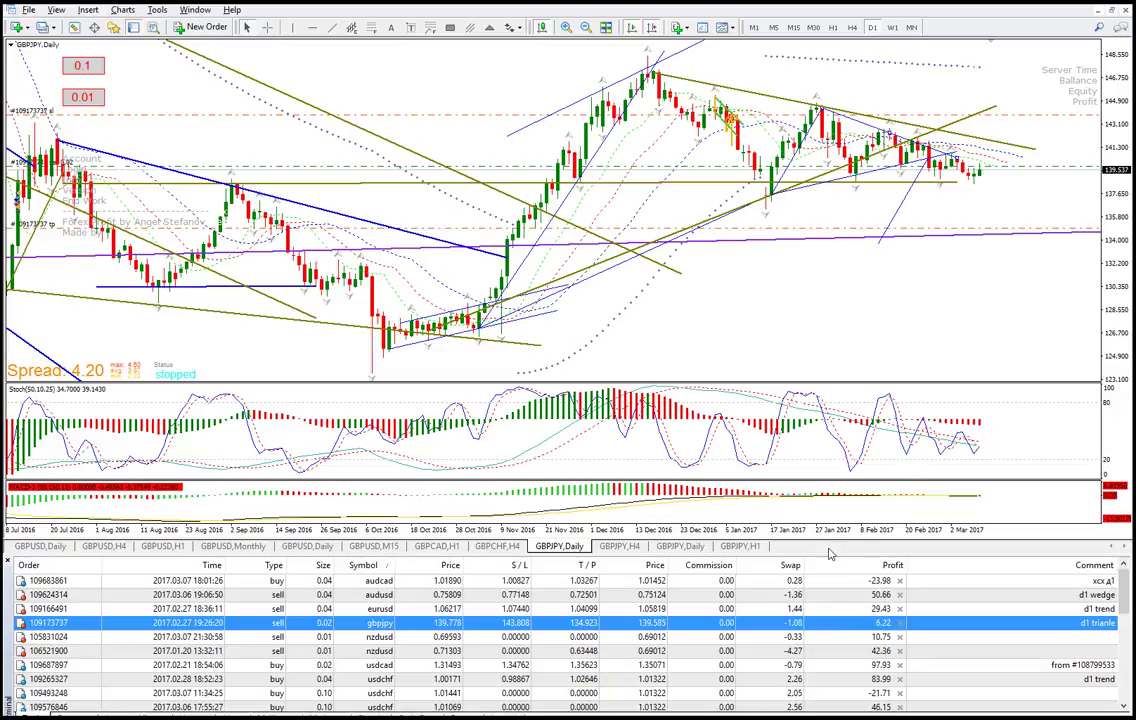
scroll(383, 636, "down", 3)
scroll(390, 645, "up", 3)
- Load the NZD chart profile and view the open nzdusd sell trades on the NZDUSD H1 and daily timeframes
left_click(388, 637)
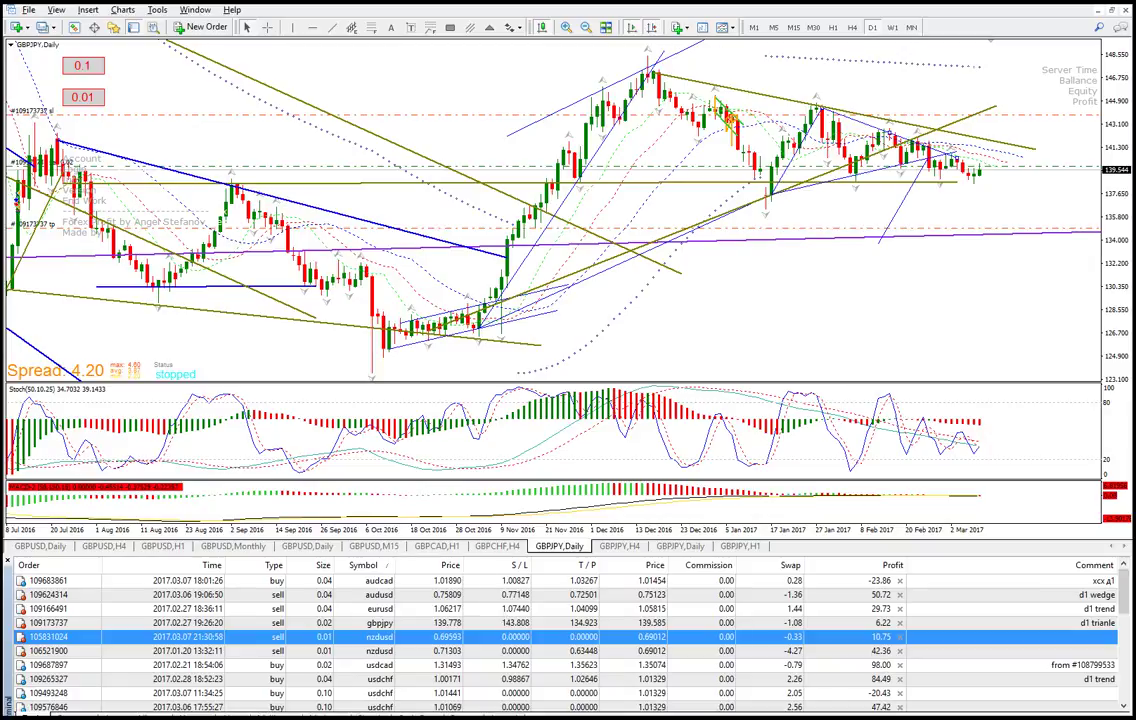
left_click(680, 716)
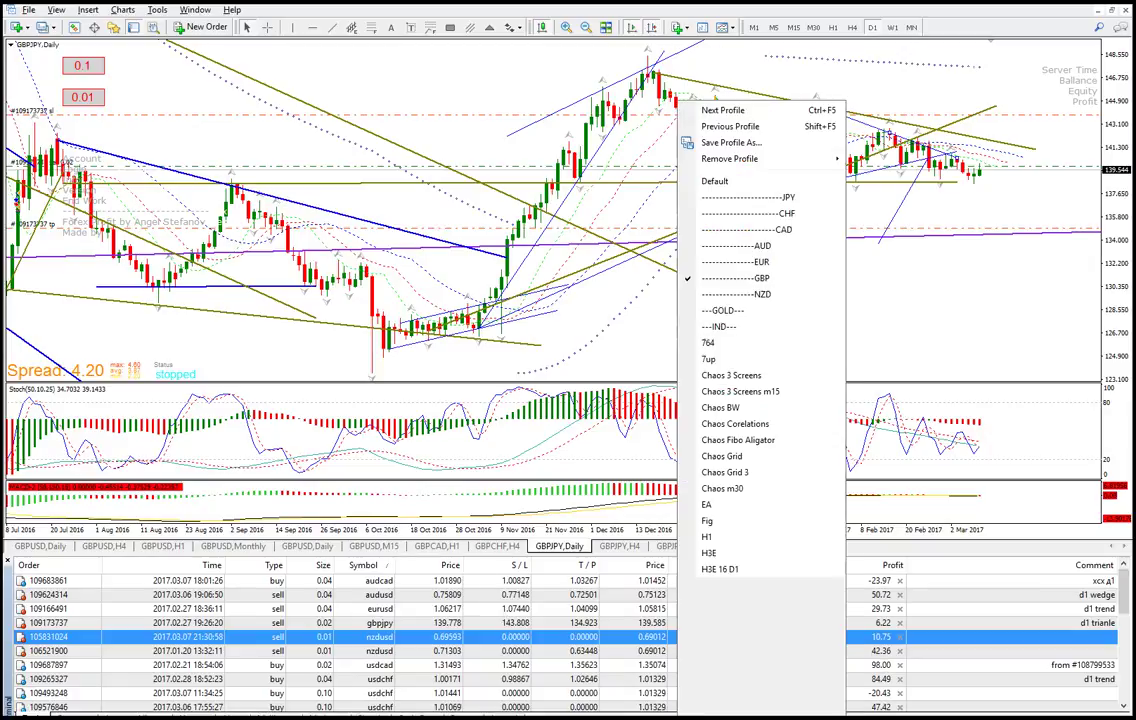
left_click(779, 294)
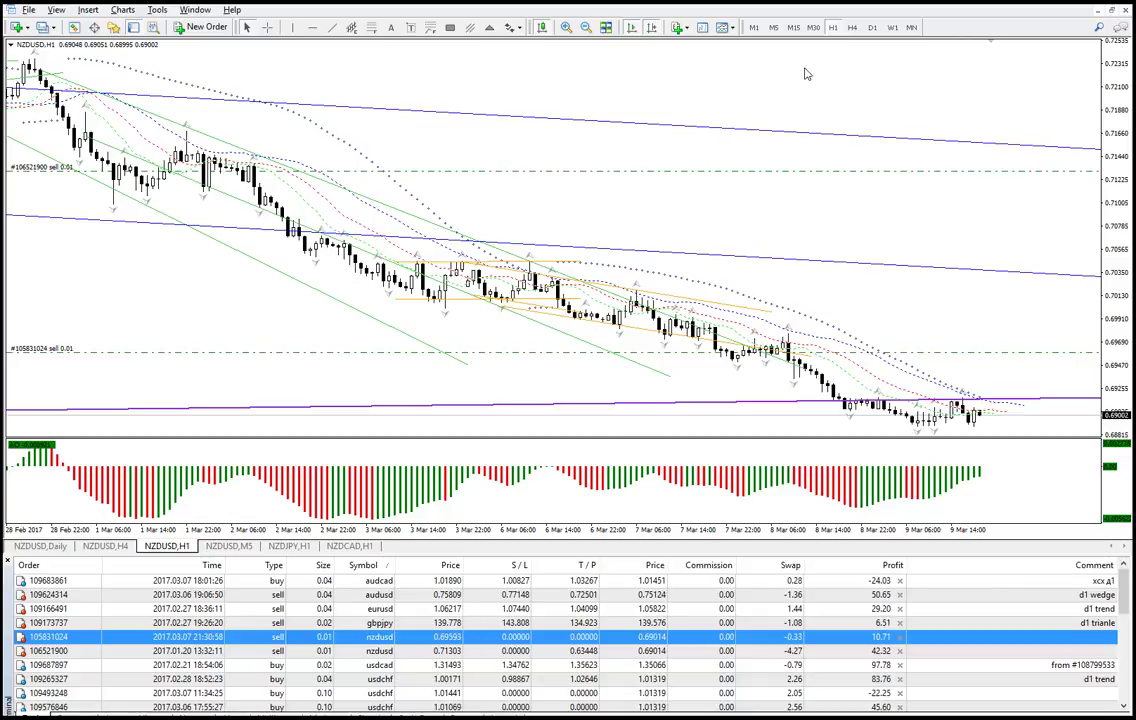
left_click(586, 27)
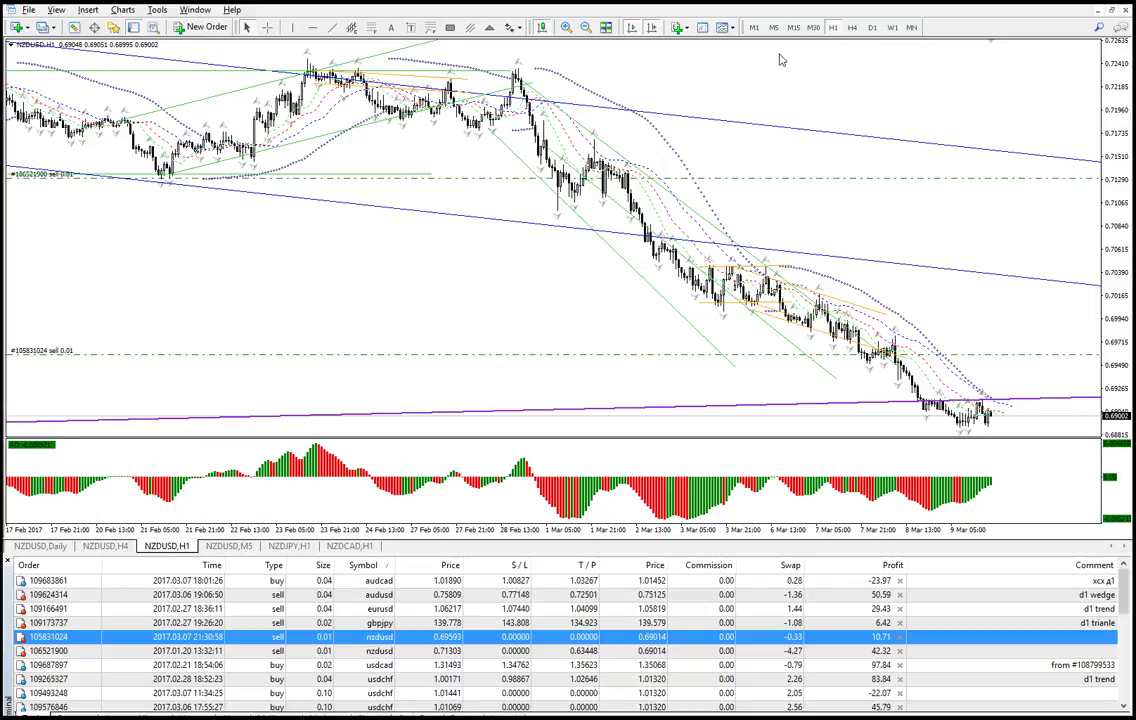
left_click(872, 27)
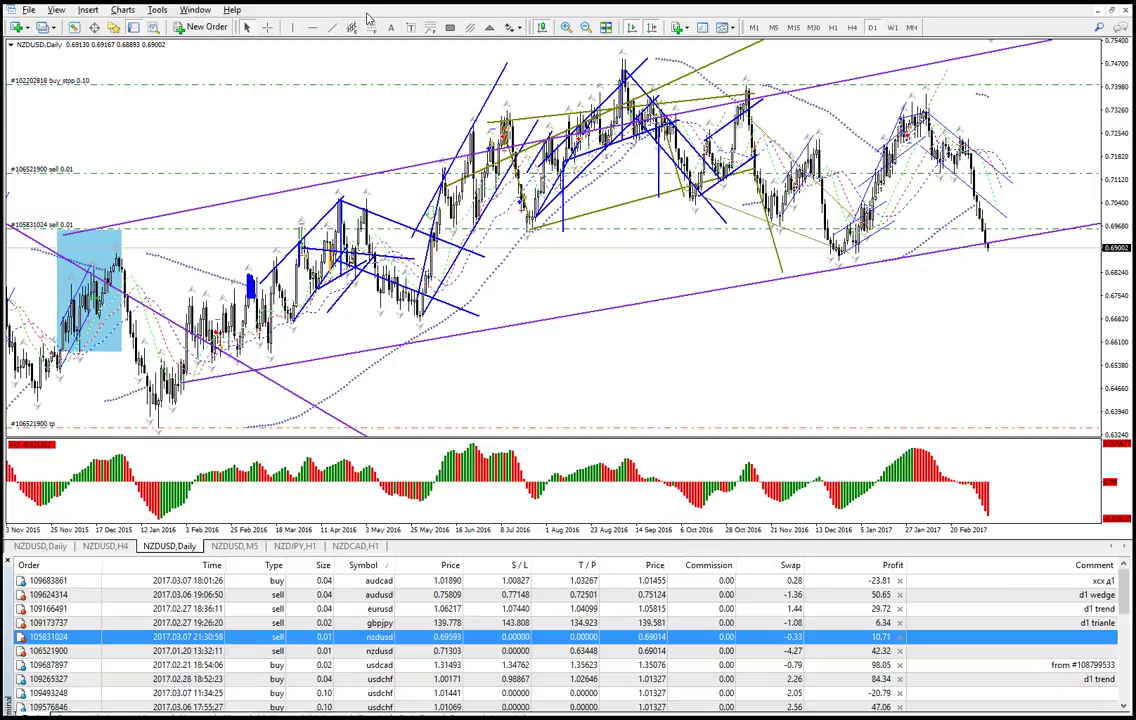
- Inspect the latest decline towards the purple trendline on the NZDUSD daily chart with the crosshair
left_click(567, 27)
middle_click(944, 310)
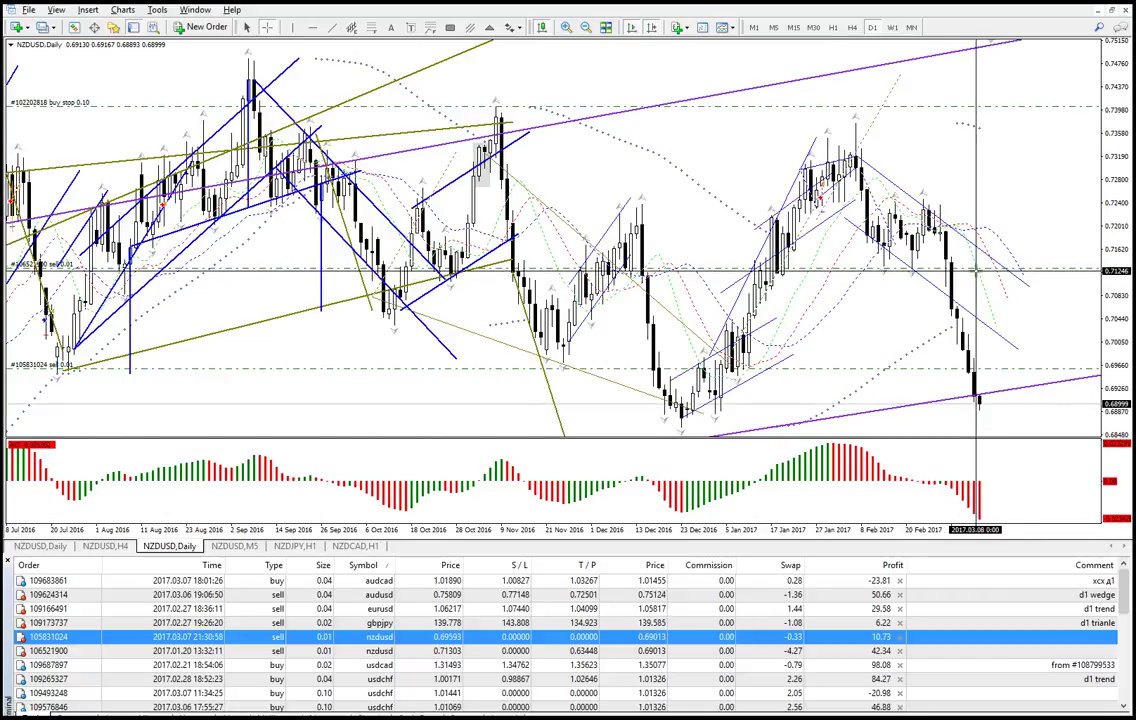
middle_click(976, 271)
middle_click(977, 420)
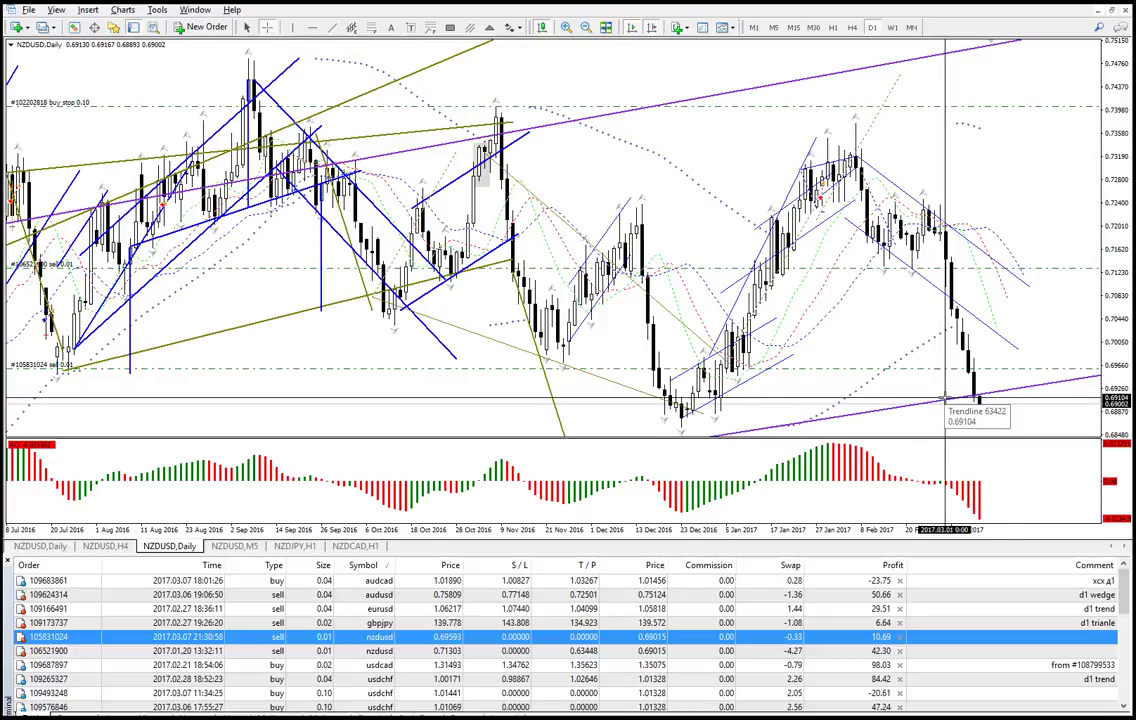
left_click(1010, 200)
- Check the channel break on the NZDUSD weekly chart with the crosshair and close both open 0.01 nzdusd sell trades
left_click(893, 28)
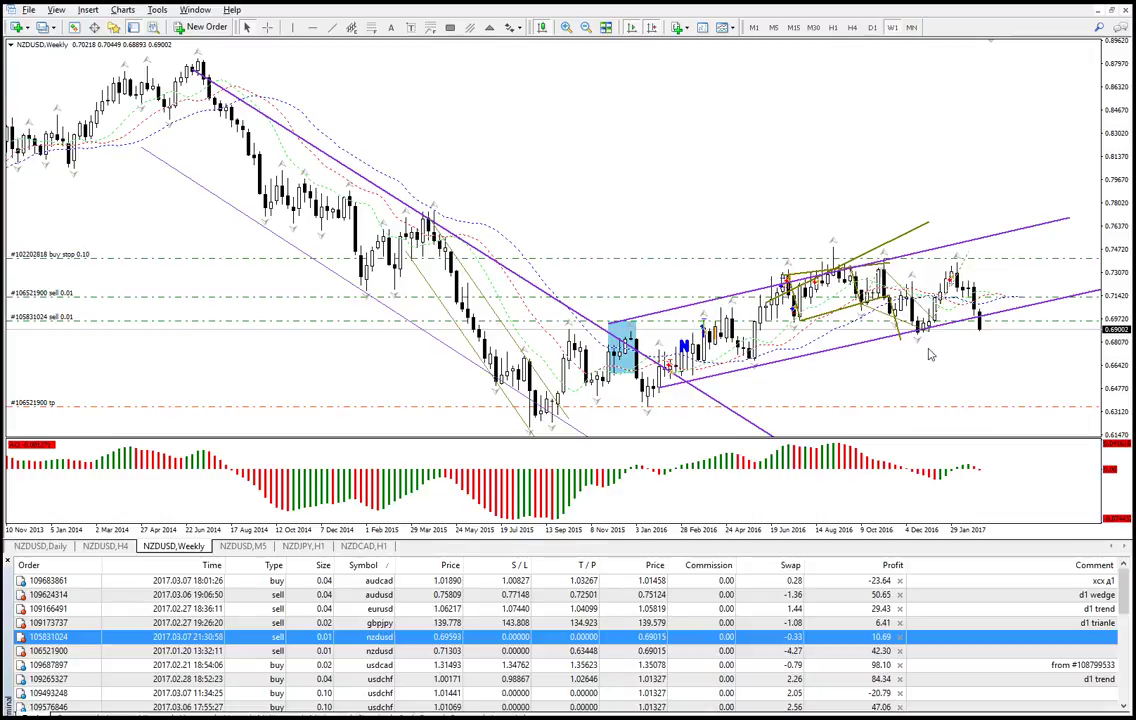
middle_click(888, 308)
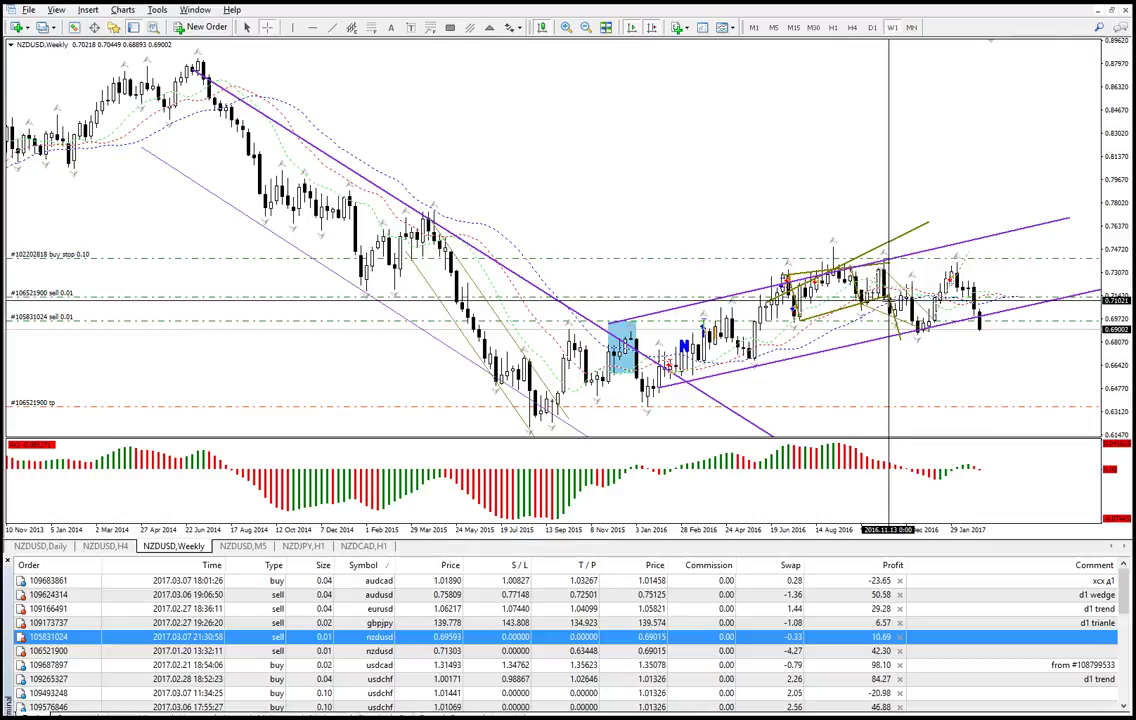
left_click_drag(888, 298, 963, 432)
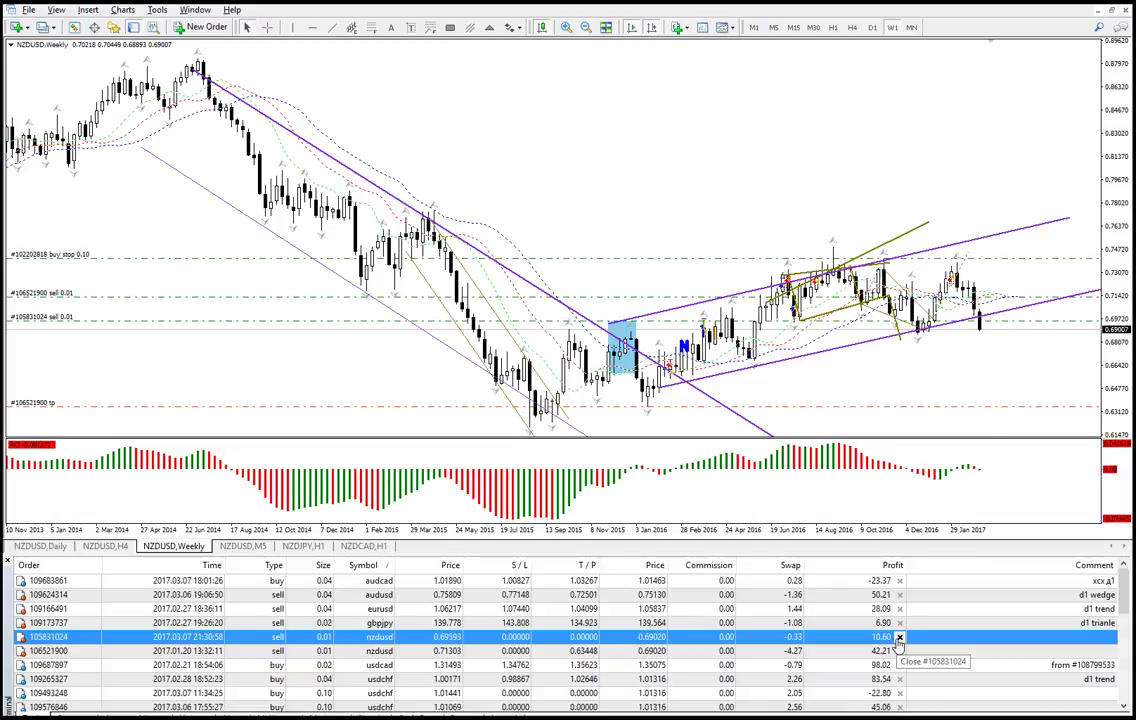
left_click(899, 637)
left_click(899, 637)
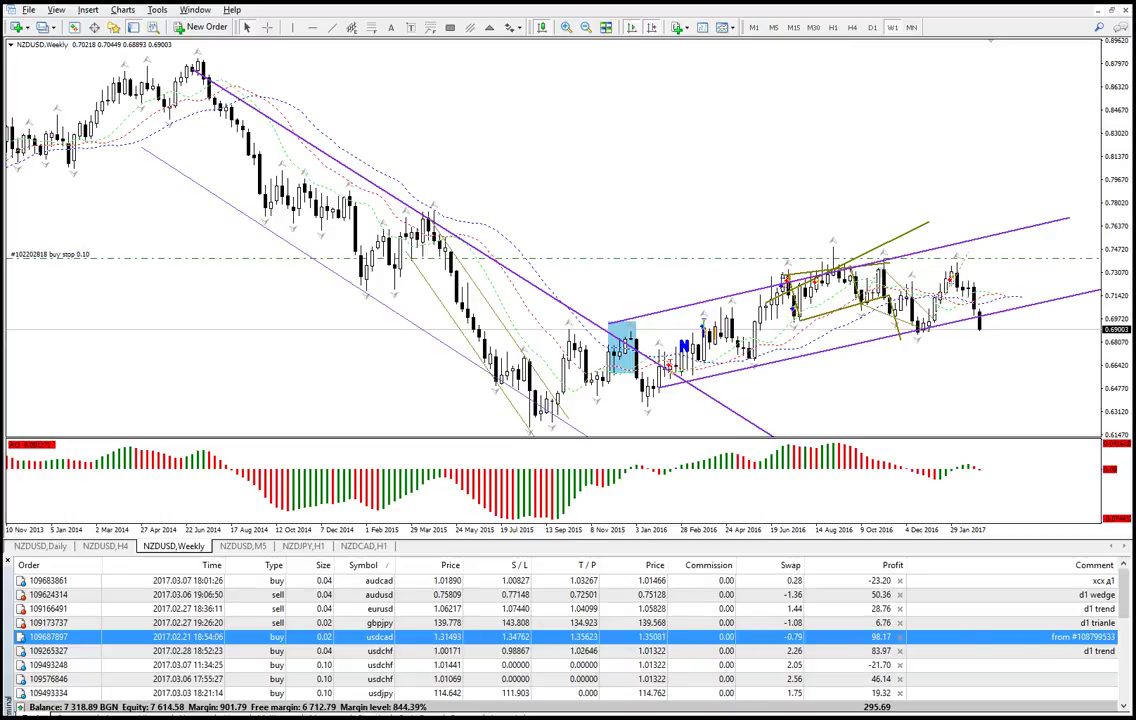
- Load the CAD chart profile and, on the USDCAD daily chart, move the usdcad buy trade's stop loss to 1.34183
left_click(748, 716)
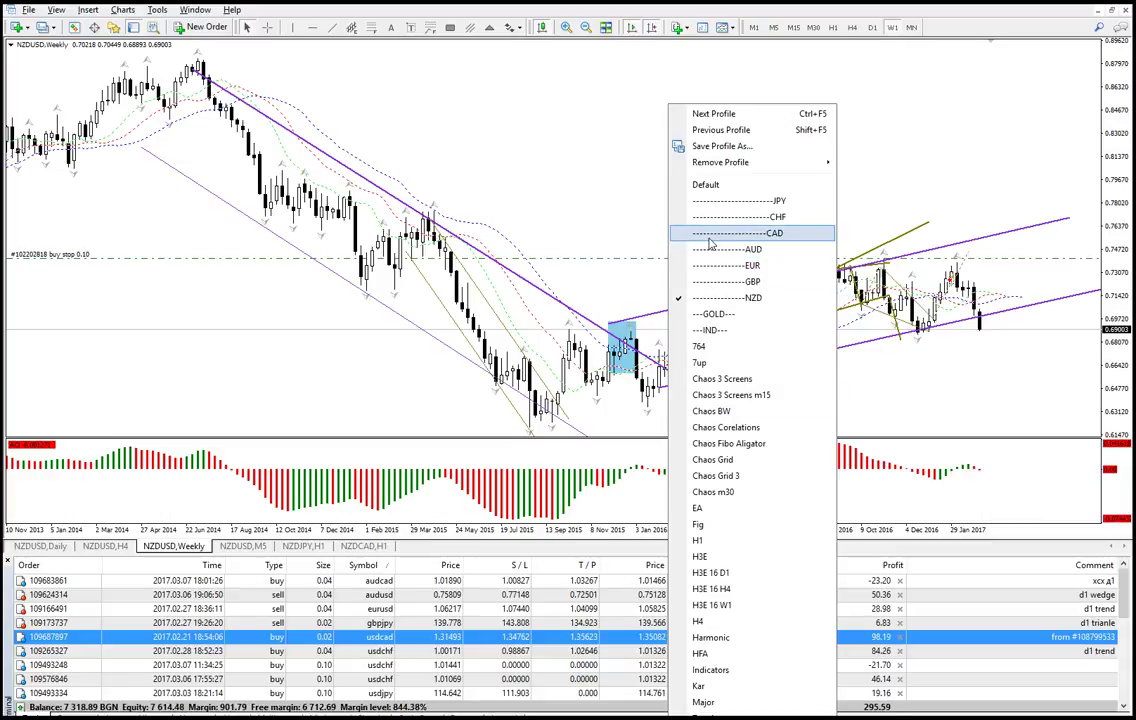
left_click(740, 233)
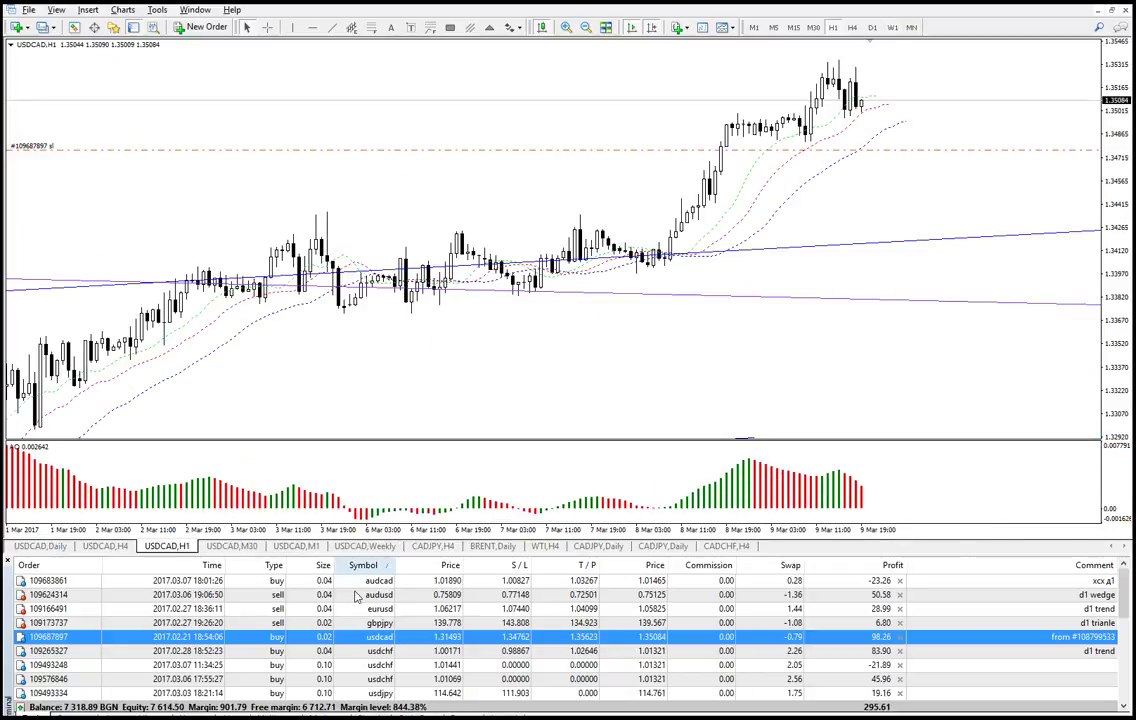
left_click(874, 28)
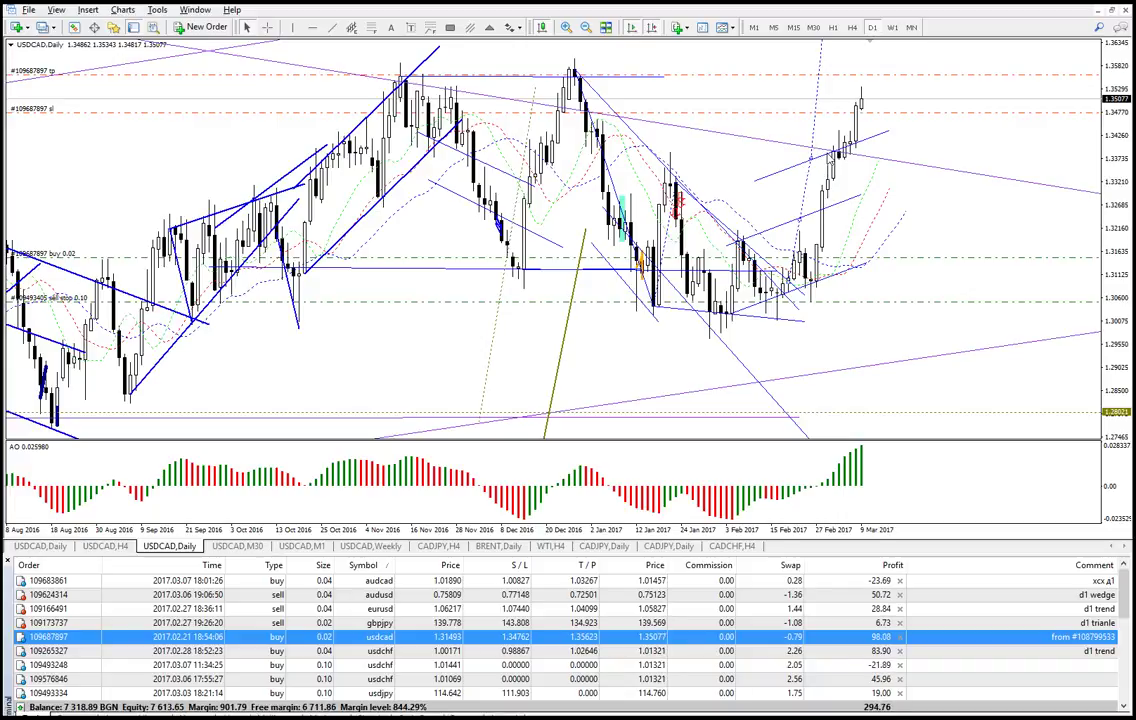
mouse_move(864, 118)
left_mouse_down()
mouse_move(862, 108)
mouse_move(873, 122)
mouse_move(866, 114)
left_mouse_up()
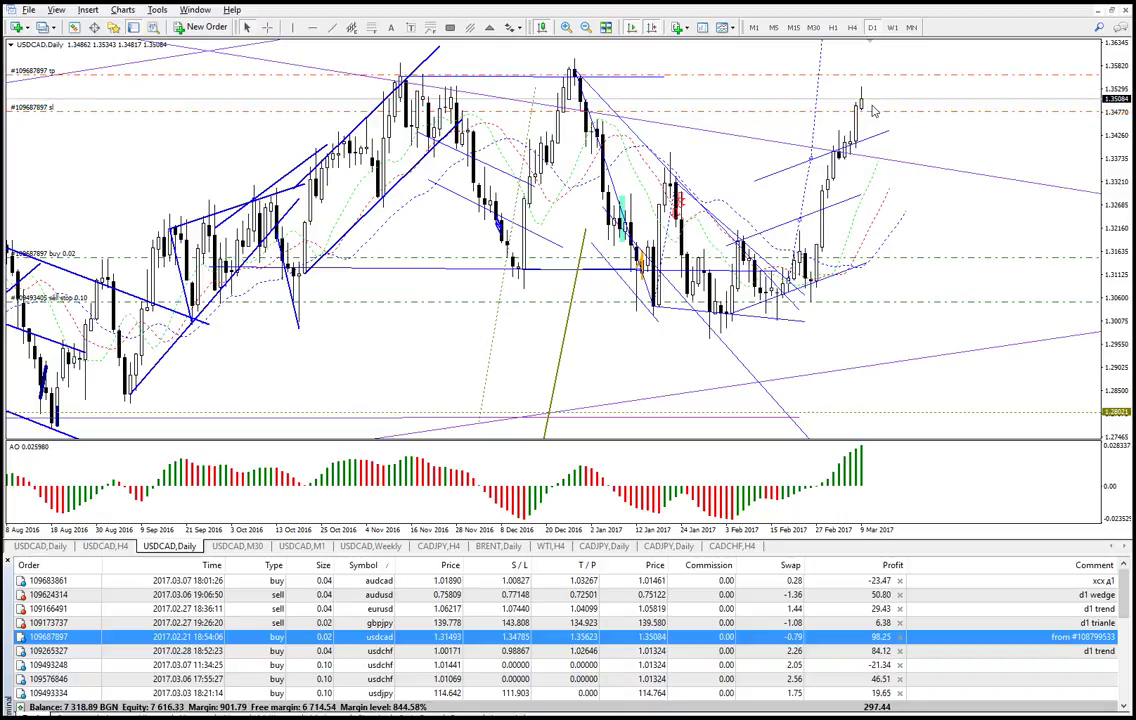
left_click_drag(868, 114, 880, 146)
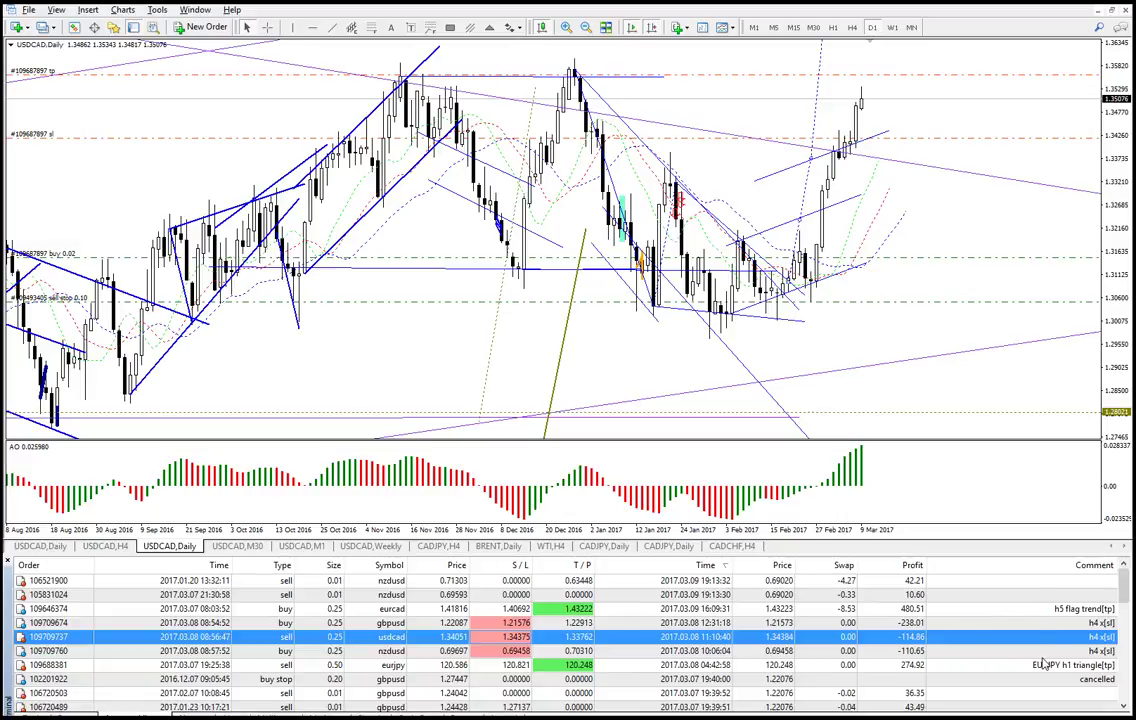
- Look through the closed trades in the account history and return to the list of open trades
scroll(1043, 664, "down", 1)
scroll(1019, 658, "down", 5)
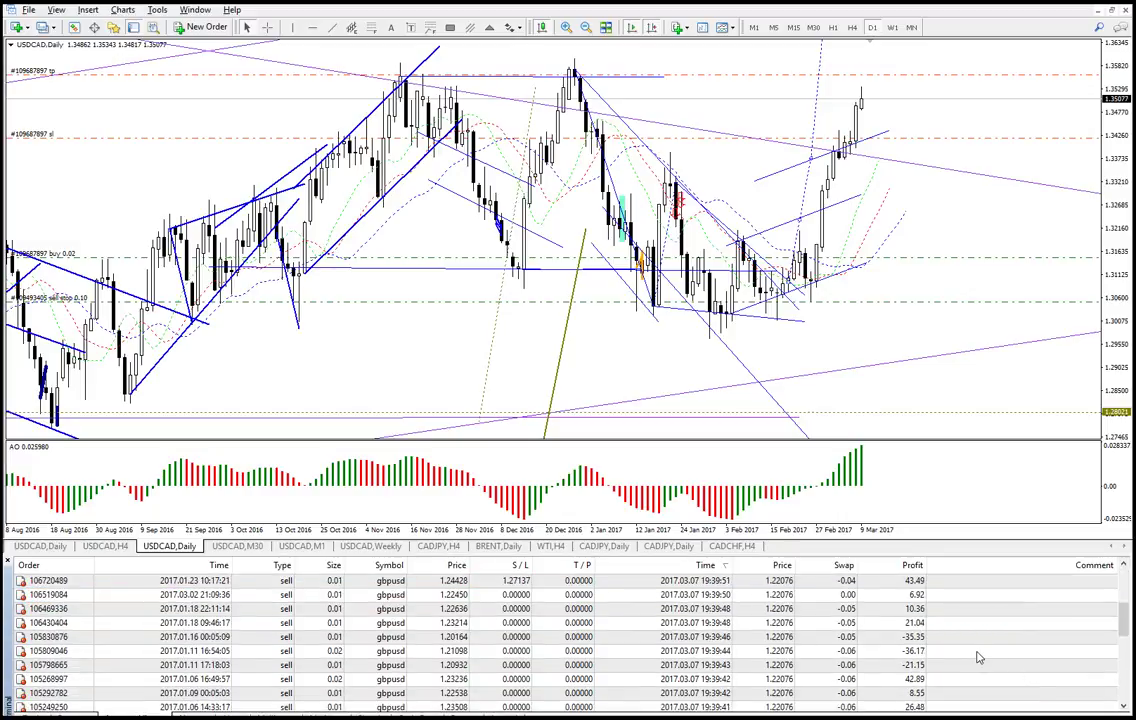
left_click(1035, 653)
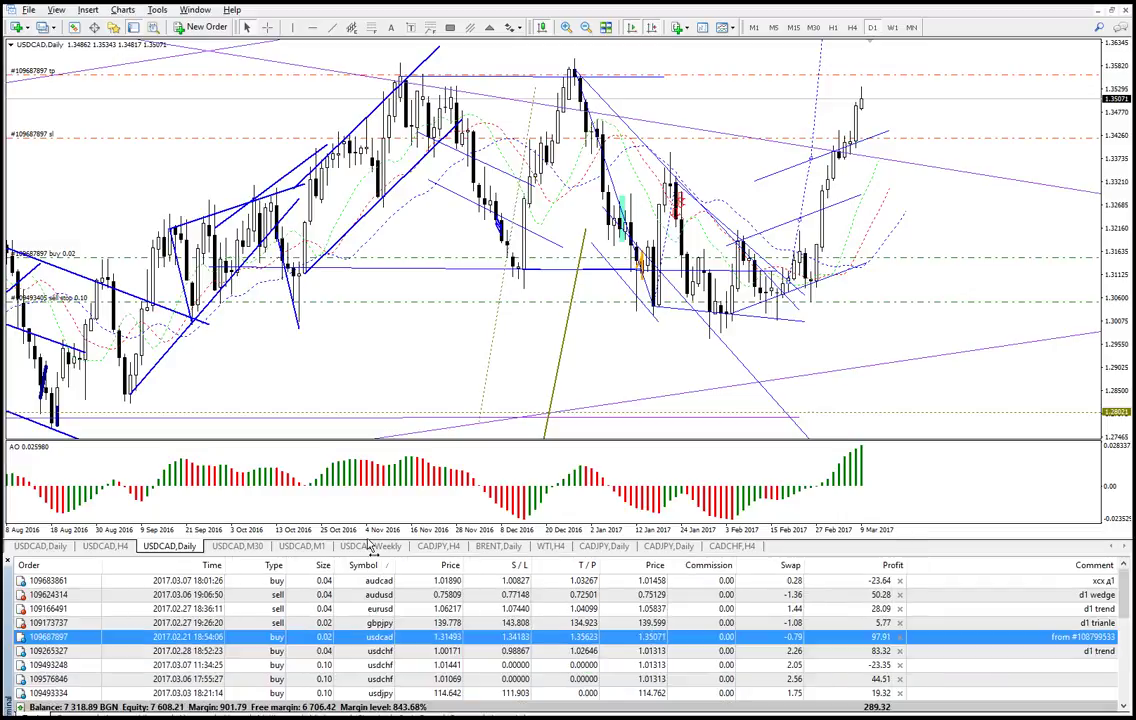
- Partially close the usdcad buy trade with a volume of 0.01 at market
double_click(55, 637)
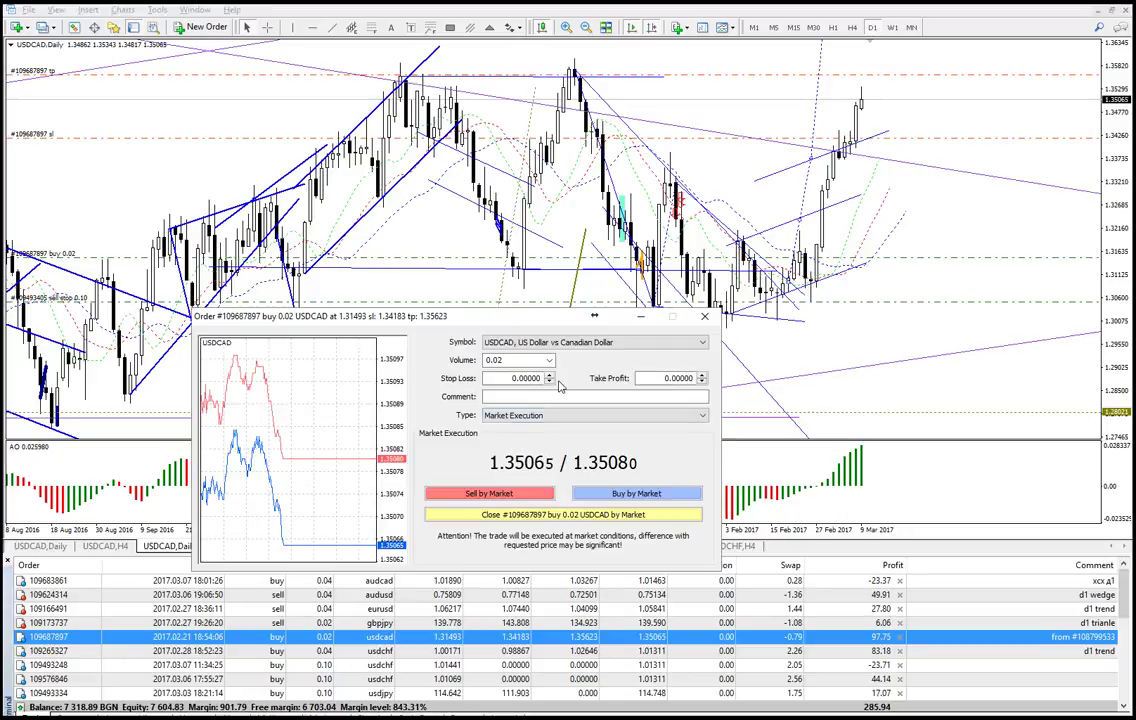
left_click(549, 360)
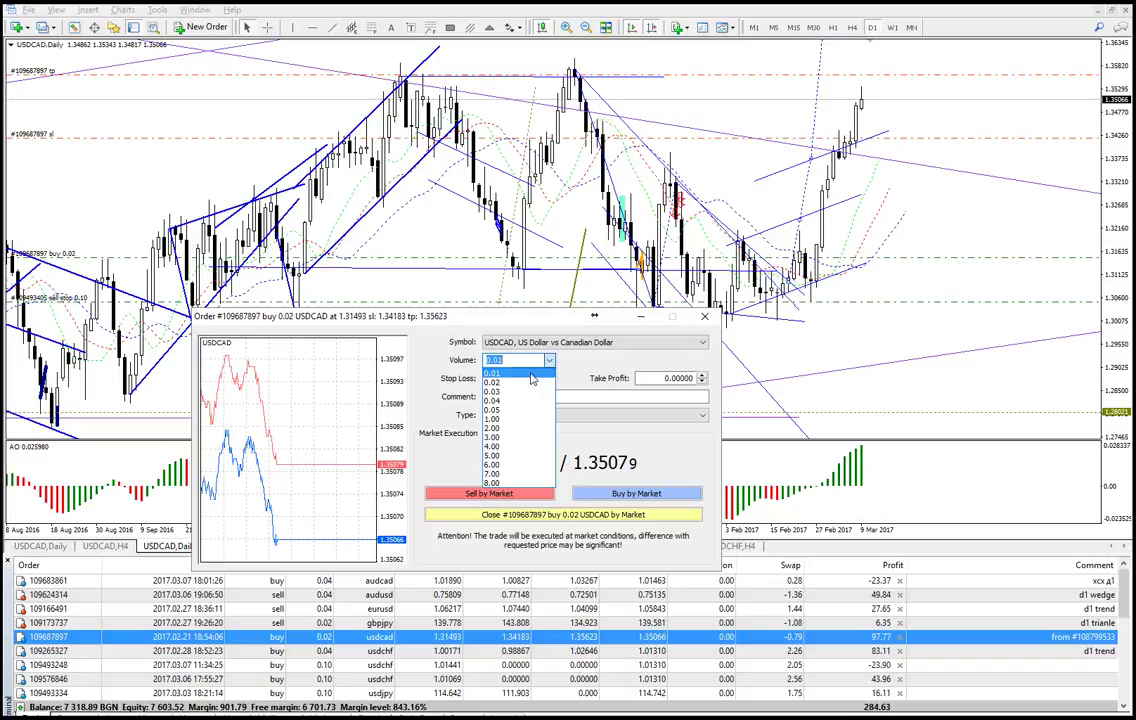
left_click(530, 373)
left_click(496, 513)
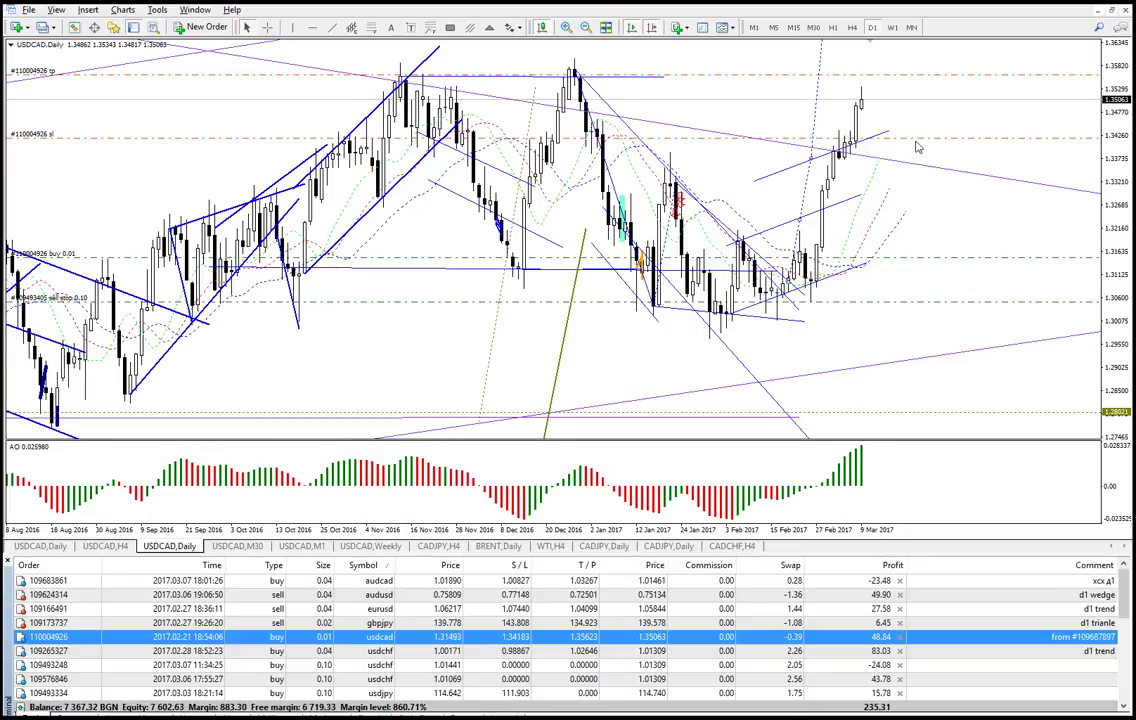
- Move the remaining usdcad buy trade's stop loss to 1.34214 and its take profit to 1.36278 on the daily chart
mouse_move(915, 135)
left_mouse_down()
mouse_move(916, 108)
mouse_move(910, 143)
left_mouse_up()
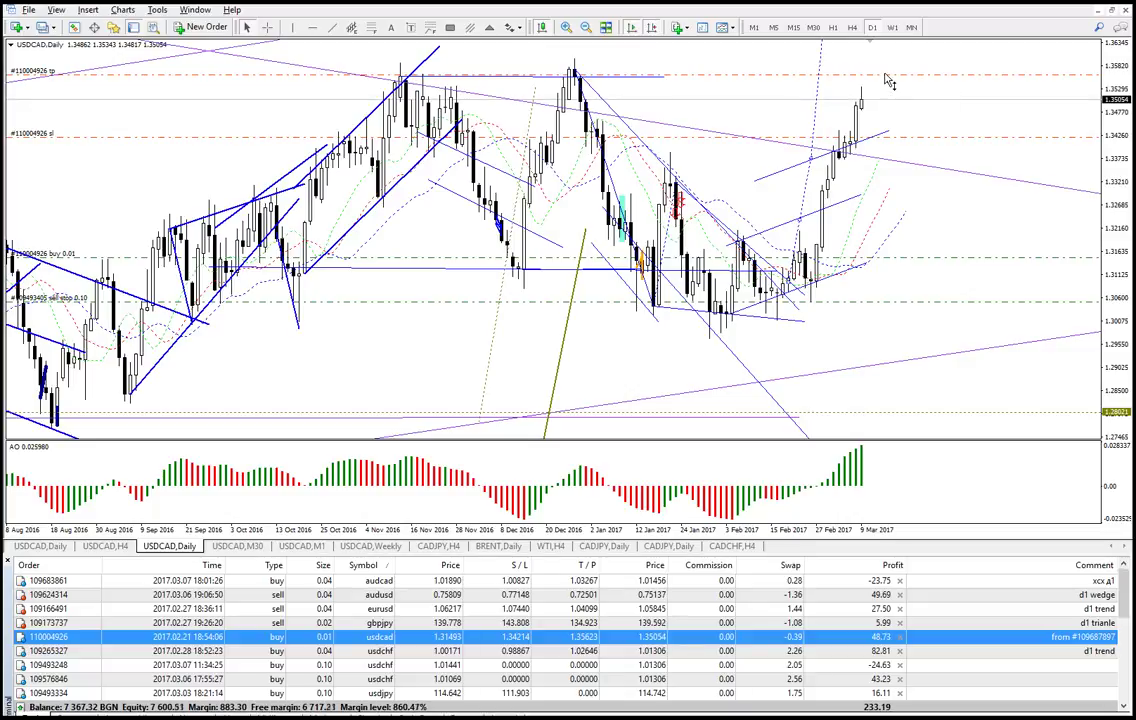
left_click_drag(1108, 130, 1110, 180)
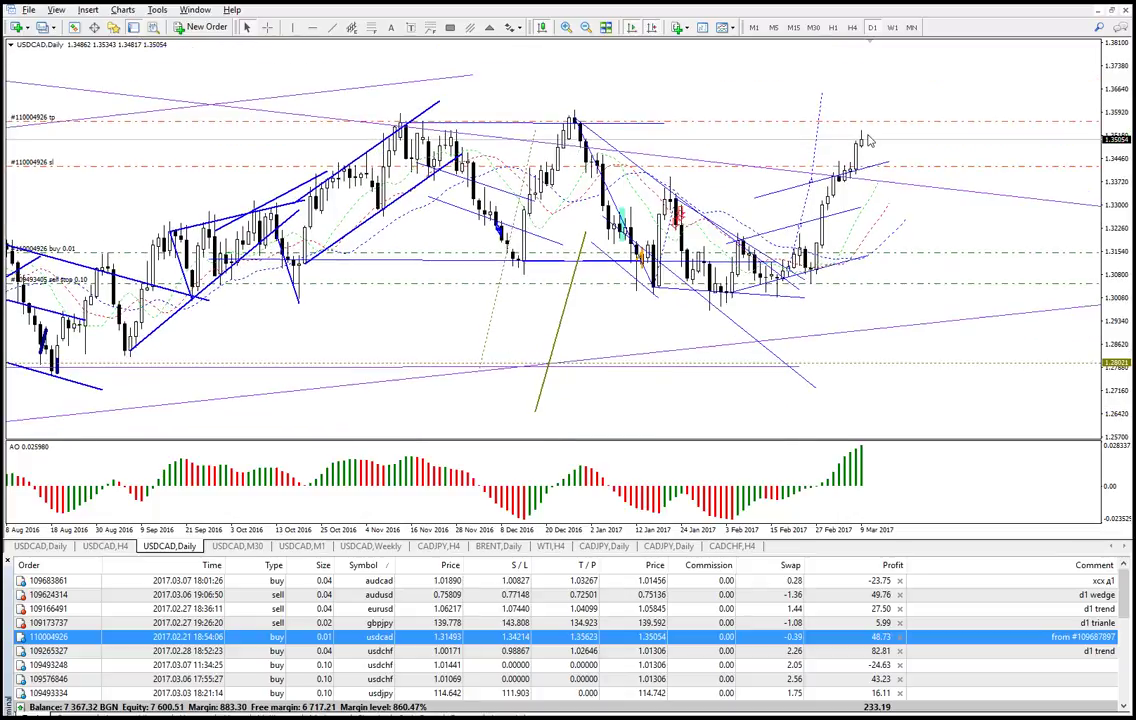
mouse_move(844, 124)
left_mouse_down()
mouse_move(840, 102)
mouse_move(840, 118)
left_mouse_up()
left_click_drag(588, 131, 587, 130)
left_click_drag(990, 119, 824, 104)
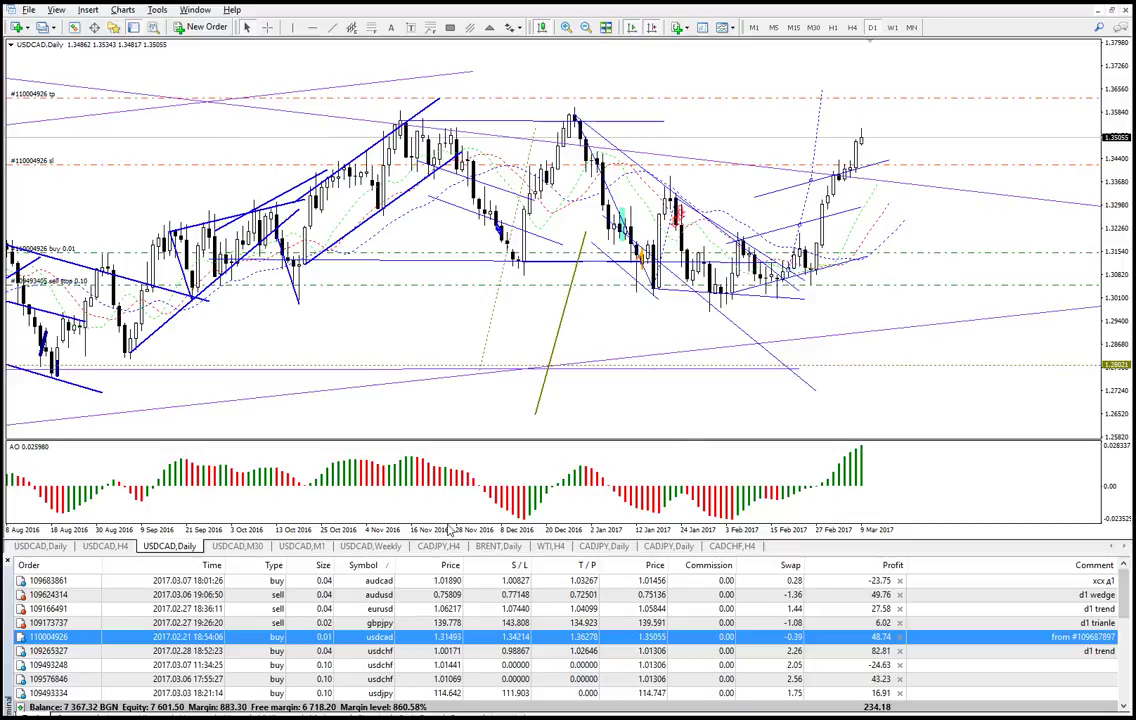
- Go through the usdchf buy trades in the open positions and load the CHF chart profile
left_click(380, 652)
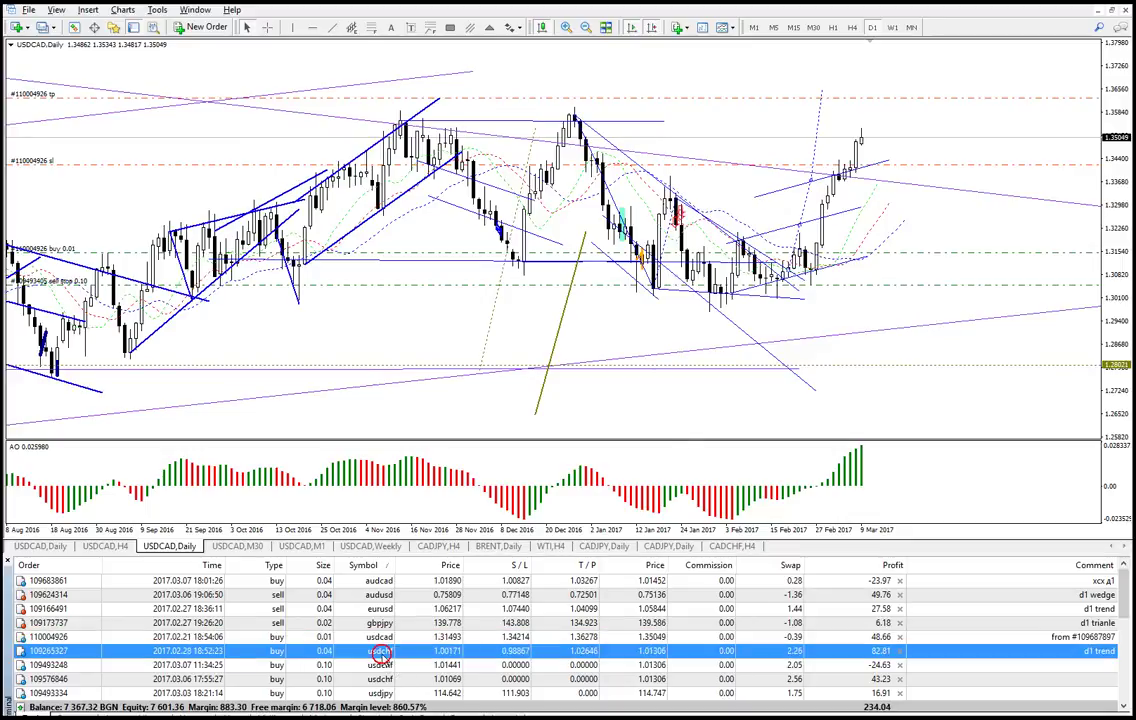
left_click(380, 665)
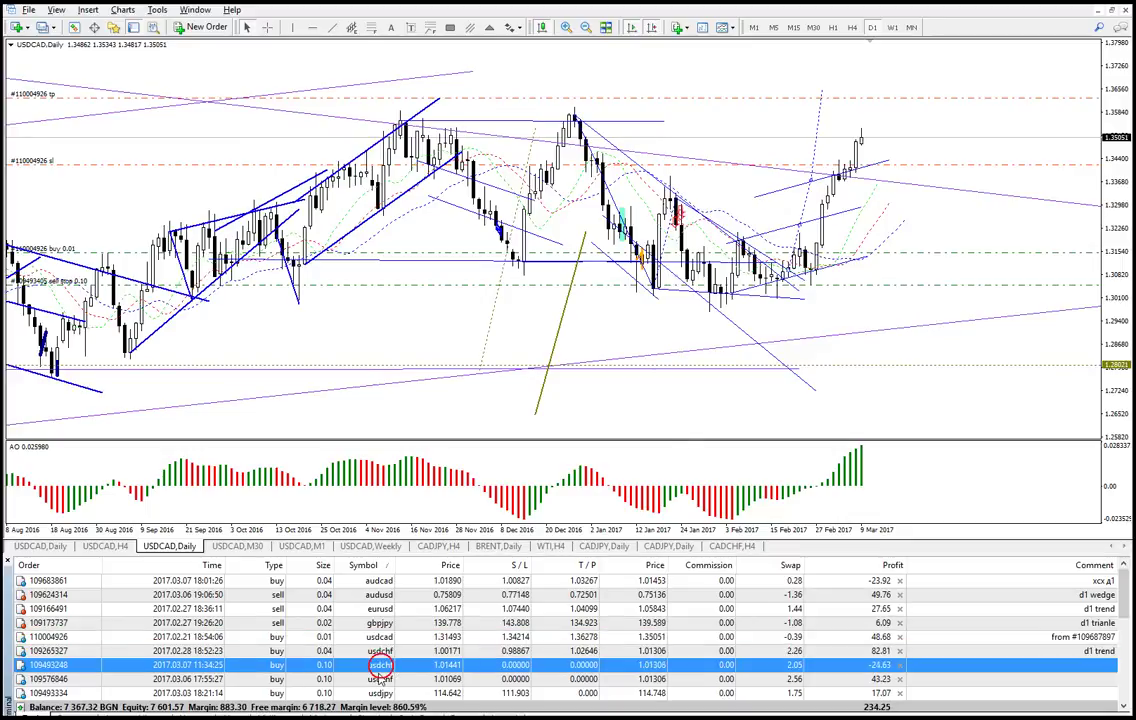
left_click(378, 678)
left_click(381, 665)
left_click(378, 678)
left_click(383, 664)
left_click(381, 651)
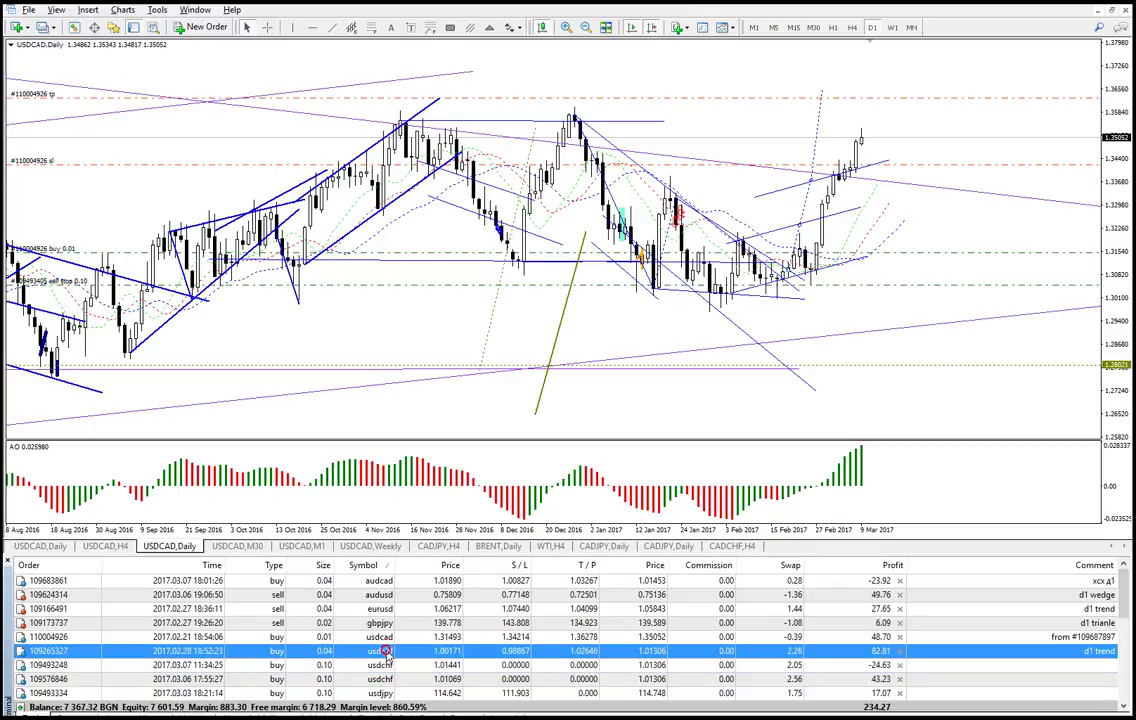
left_click(686, 716)
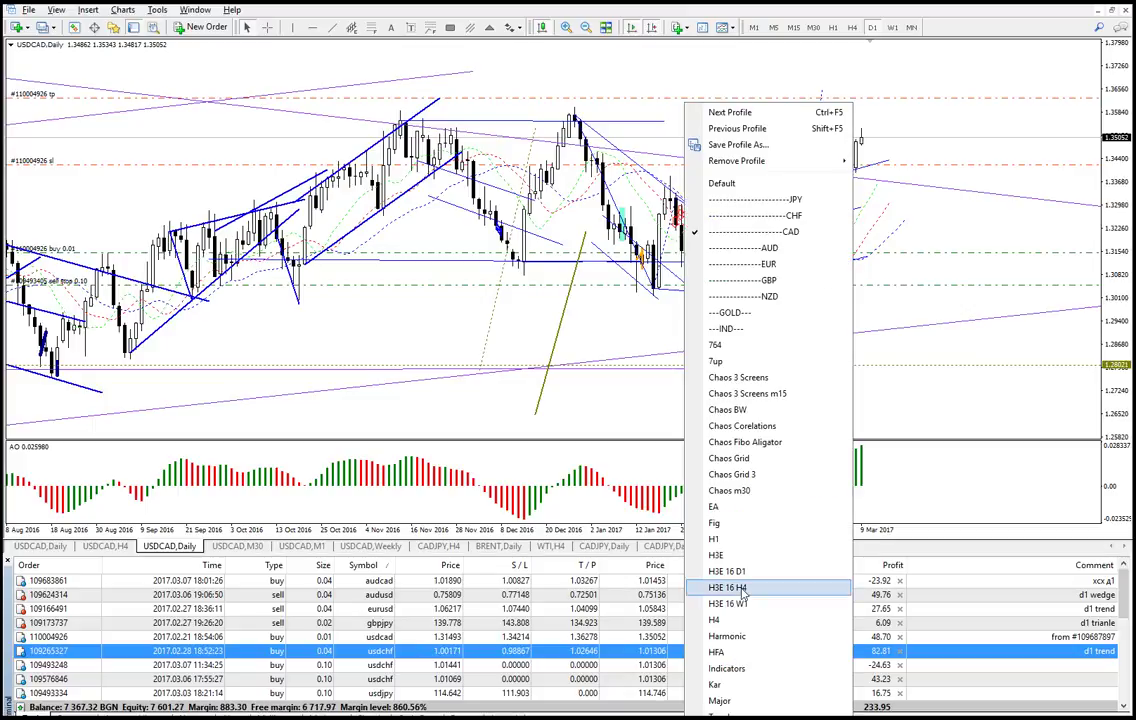
left_click(800, 220)
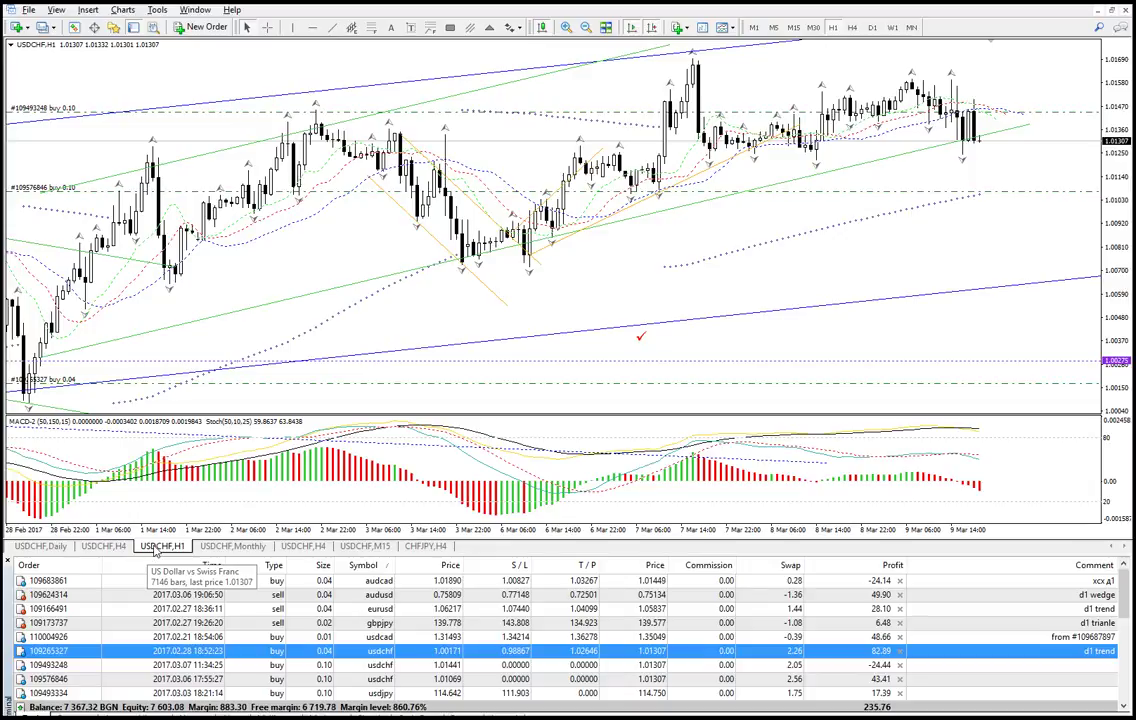
- Compare the USDCHF chart on the daily and H4 timeframes and close all three usdchf buy trades
left_click(873, 27)
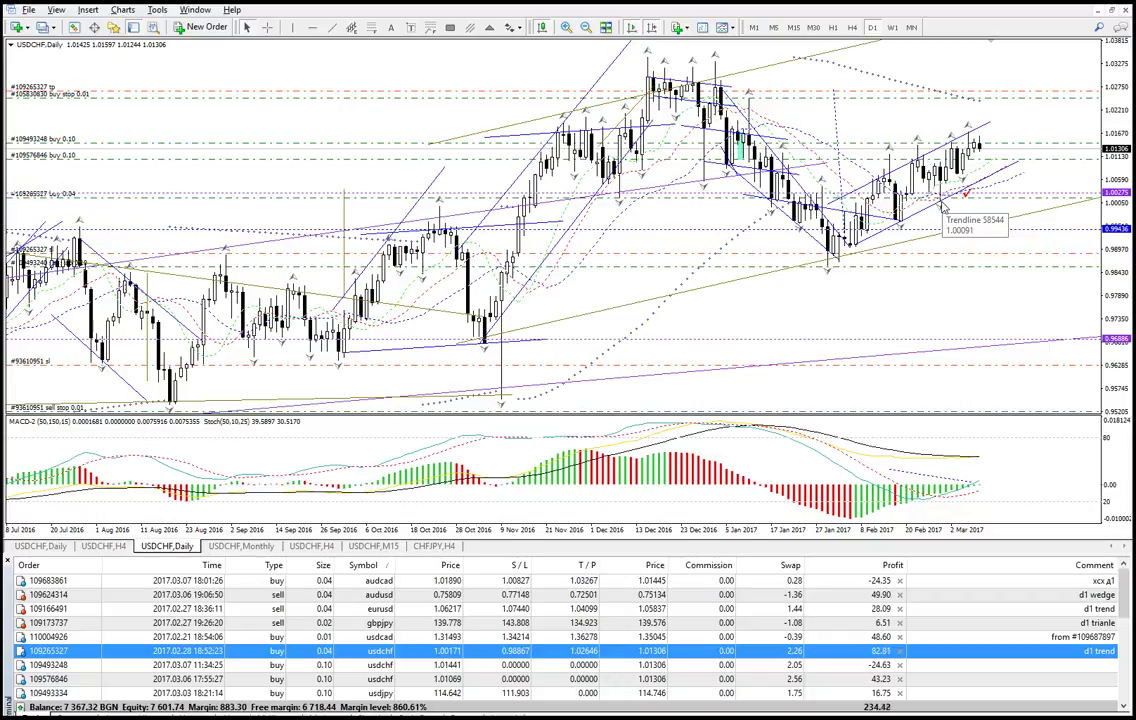
left_click(851, 29)
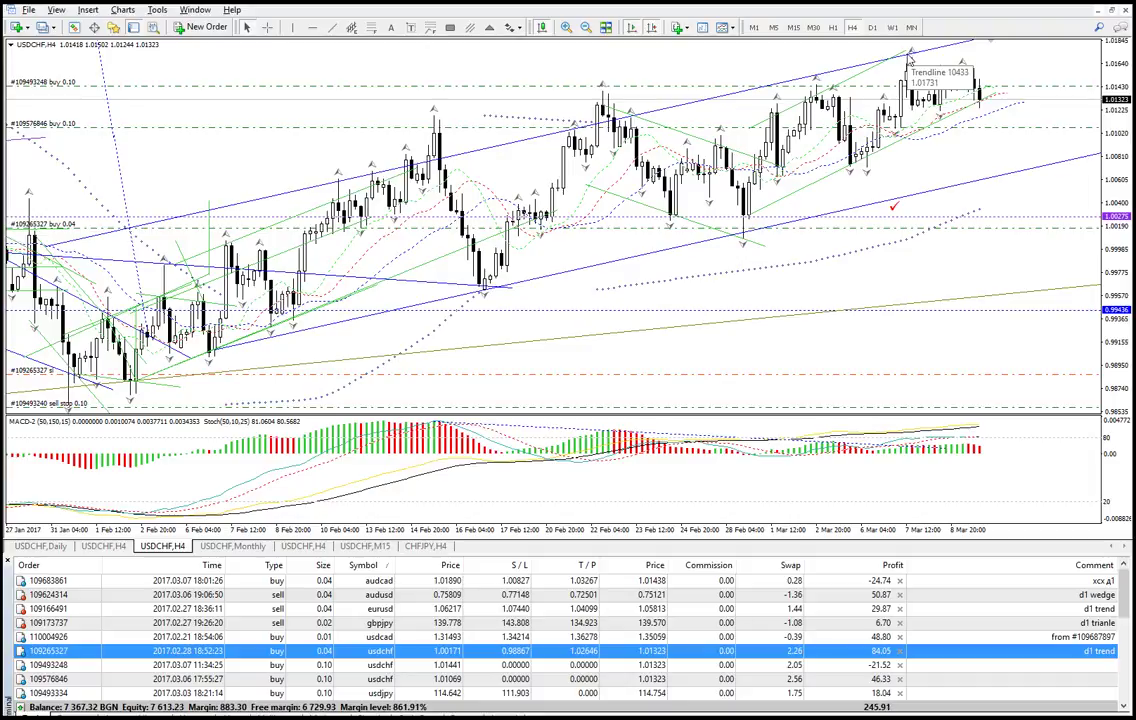
left_click(872, 27)
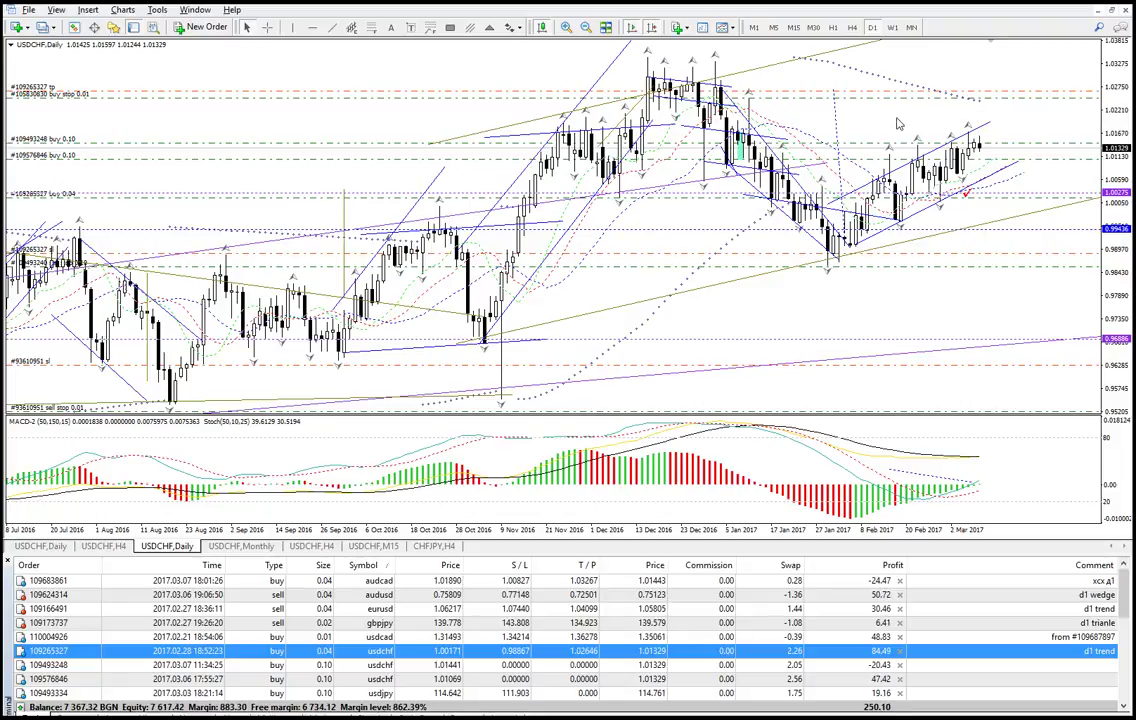
left_click(842, 183)
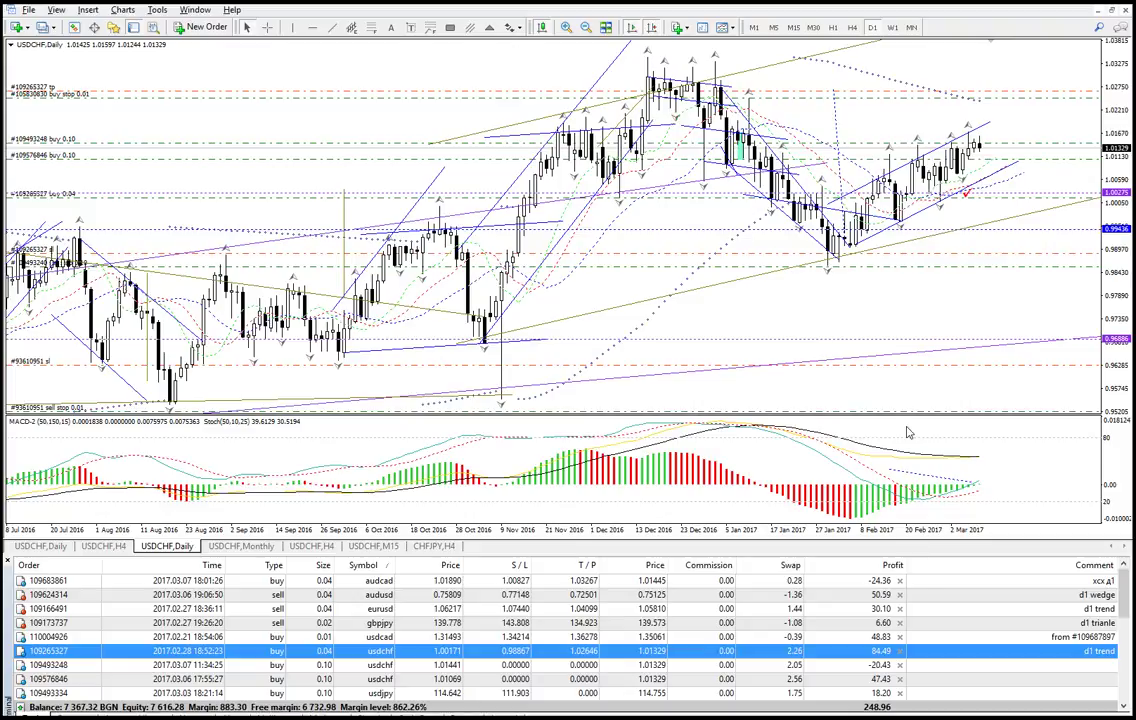
left_click(900, 651)
left_click(900, 651)
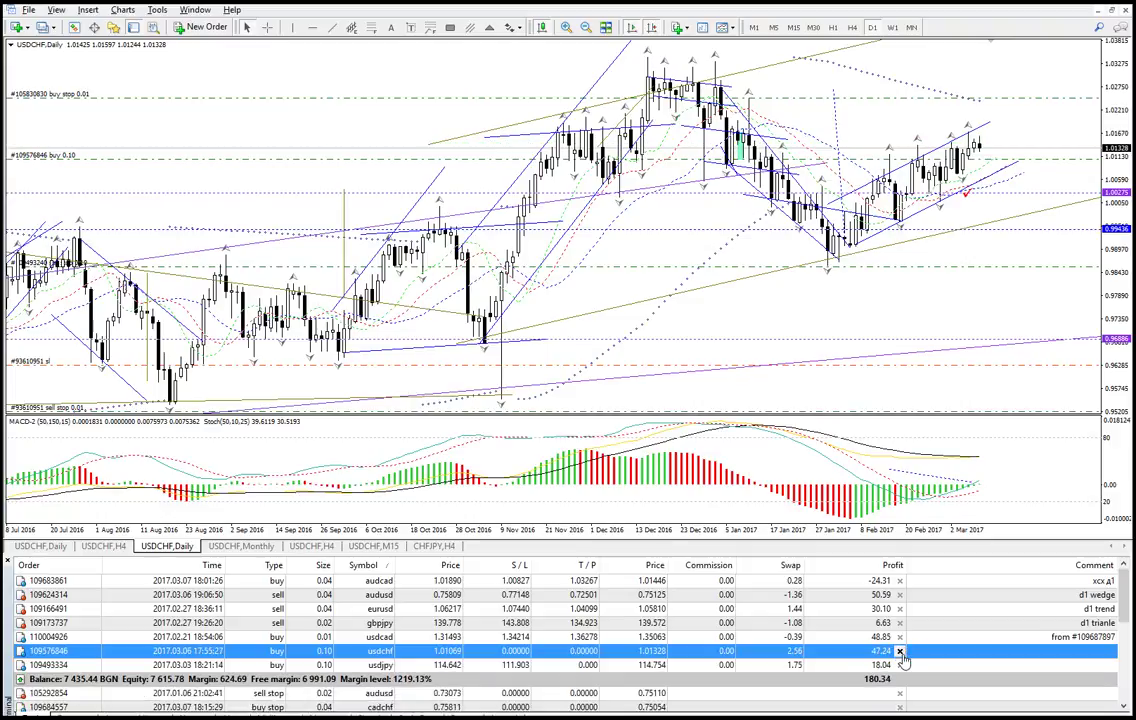
left_click(900, 651)
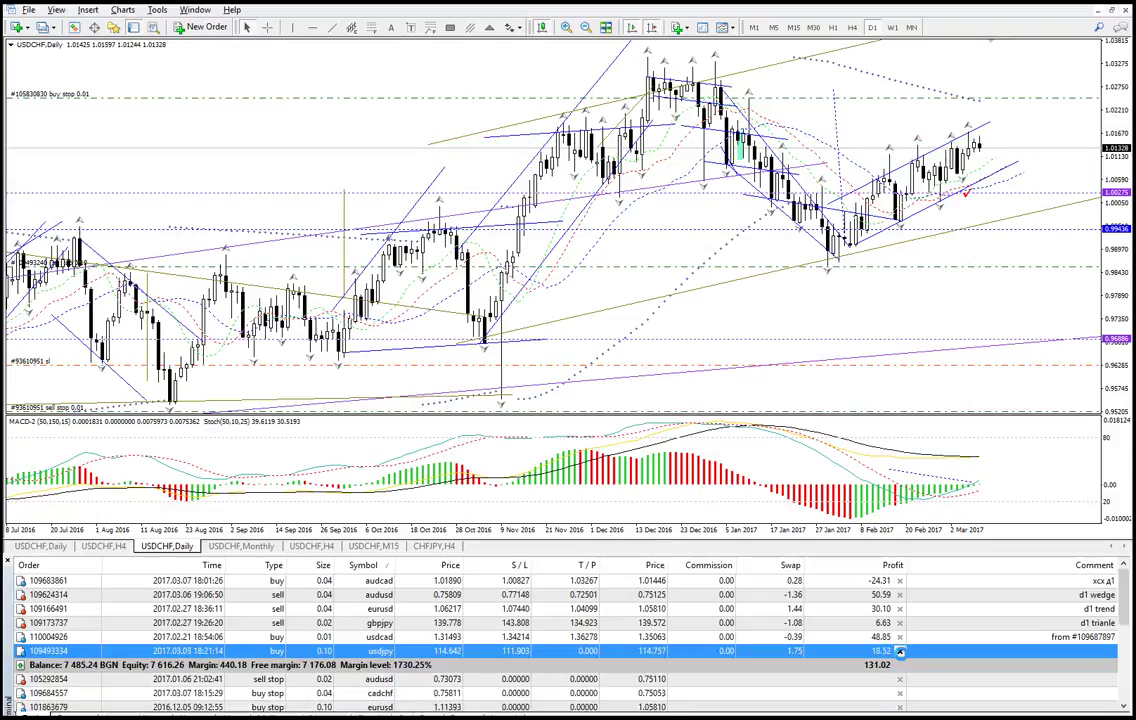
- Load the JPY chart profile and, on the USDJPY daily chart, set the usdjpy buy trade's take profit to 116.048
left_click(393, 648)
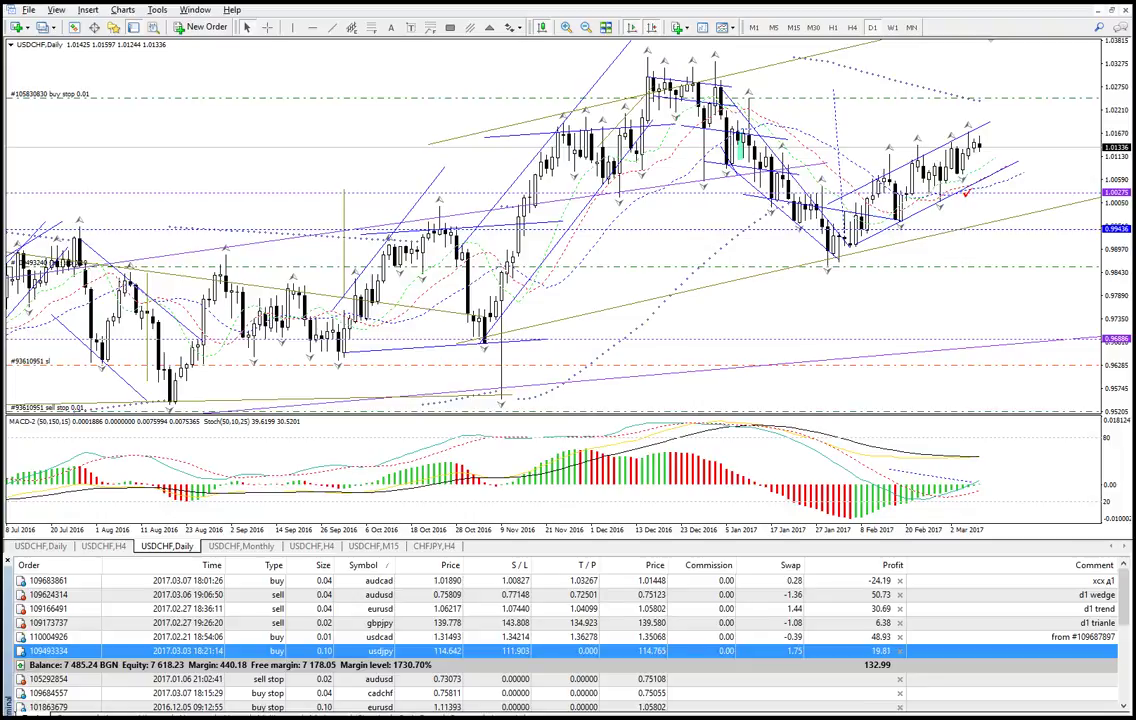
left_click(706, 716)
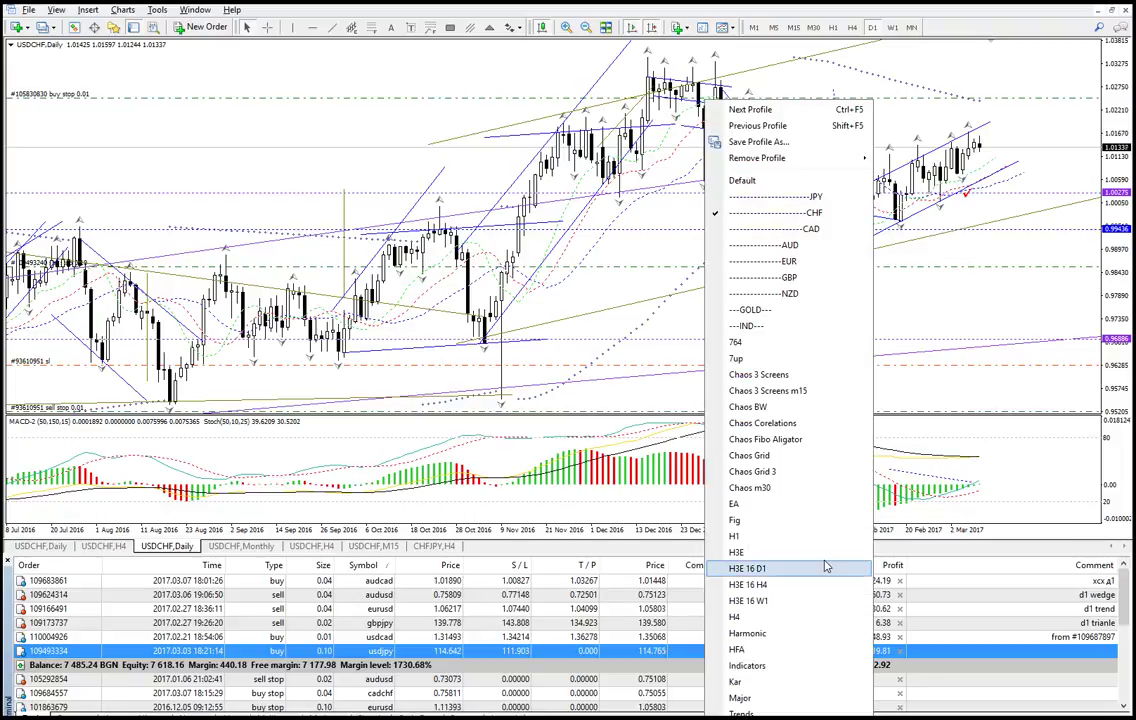
left_click(812, 197)
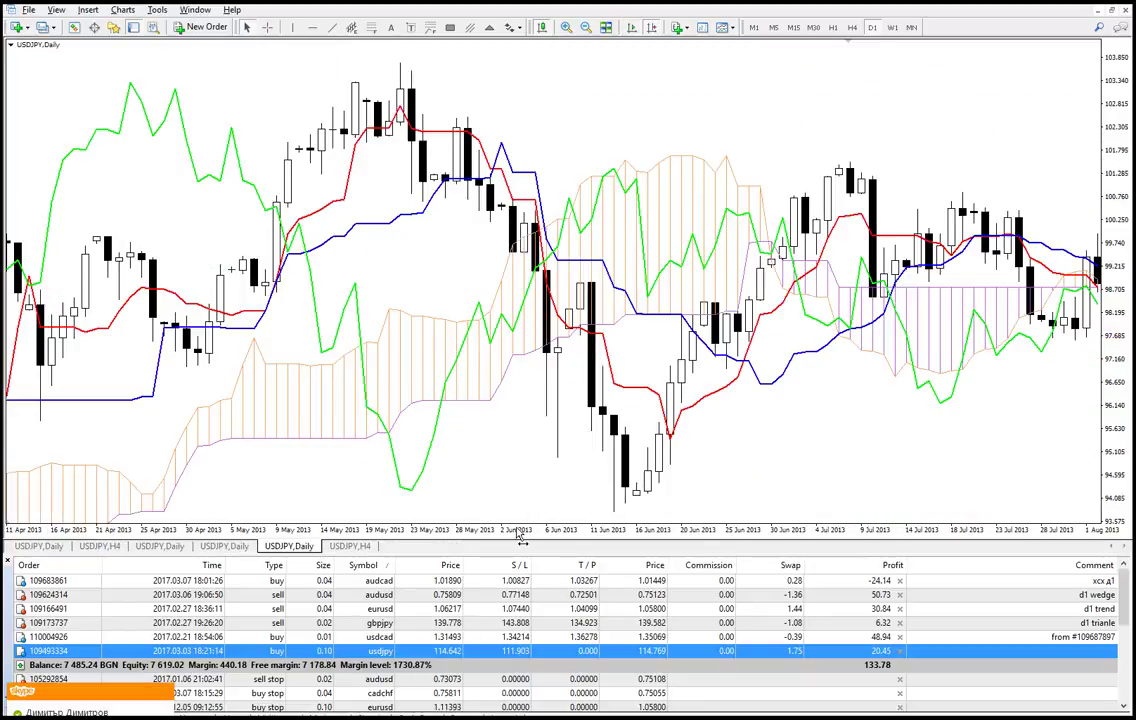
left_click(160, 546)
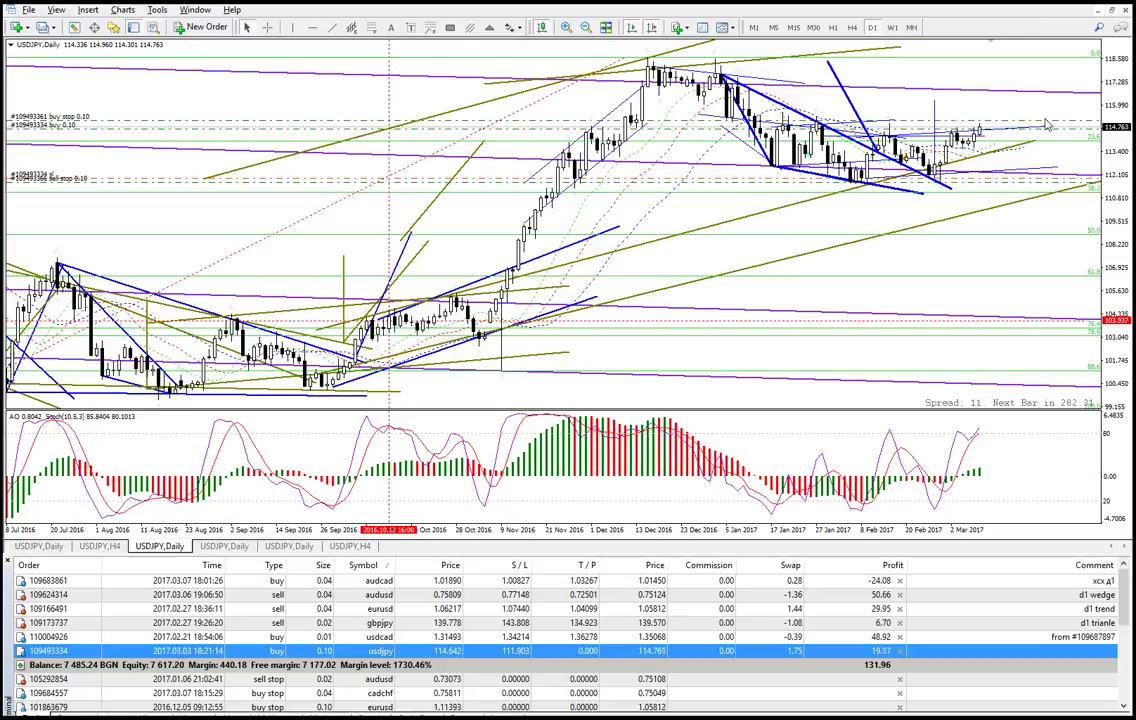
left_click_drag(1049, 131, 1052, 110)
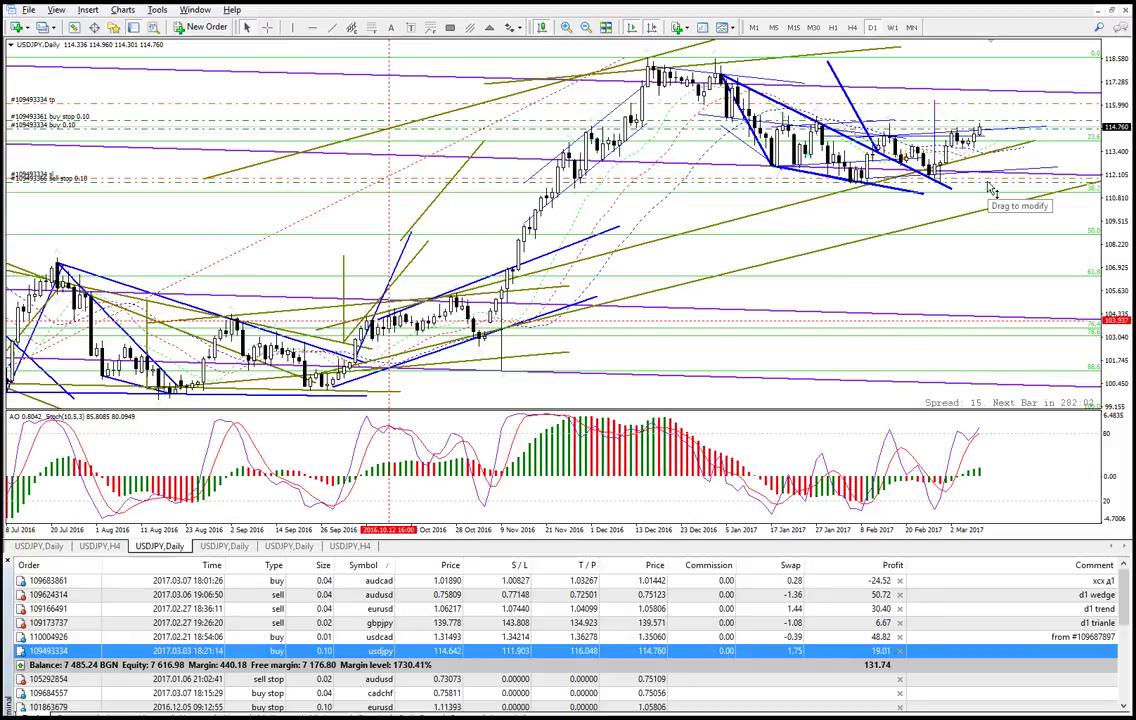
- Close the usdjpy buy trade and delete the pending usdjpy buy stop and sell stop orders
left_click(899, 651)
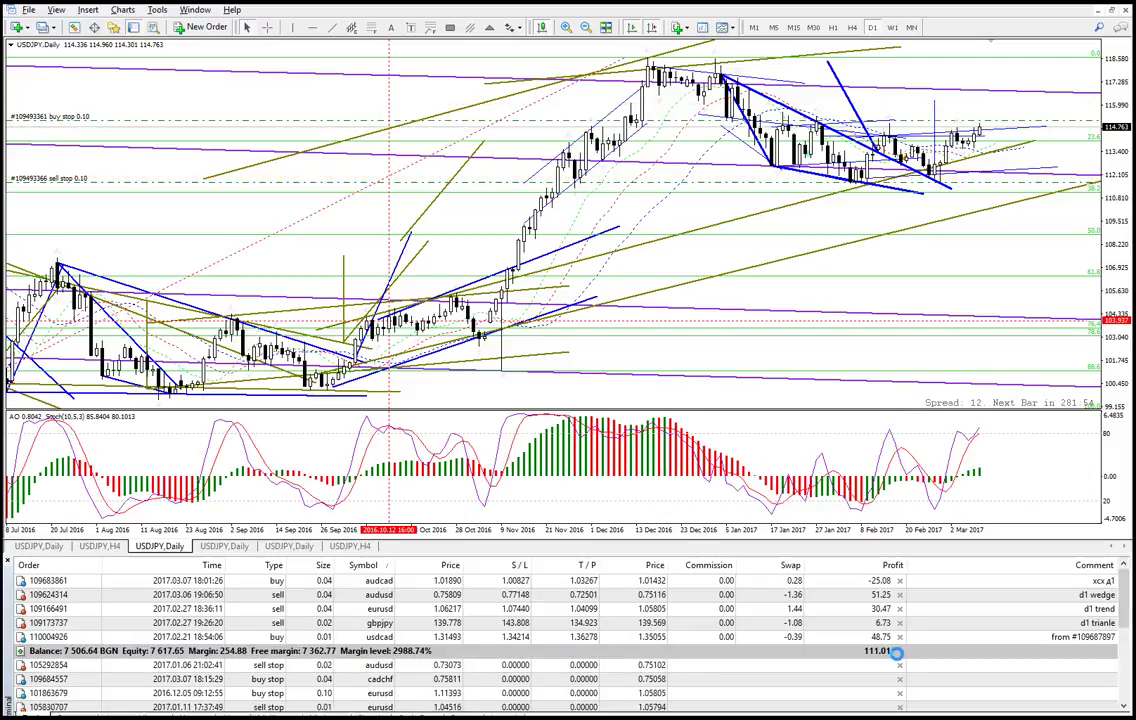
scroll(872, 647, "down", 1)
scroll(872, 647, "down", 3)
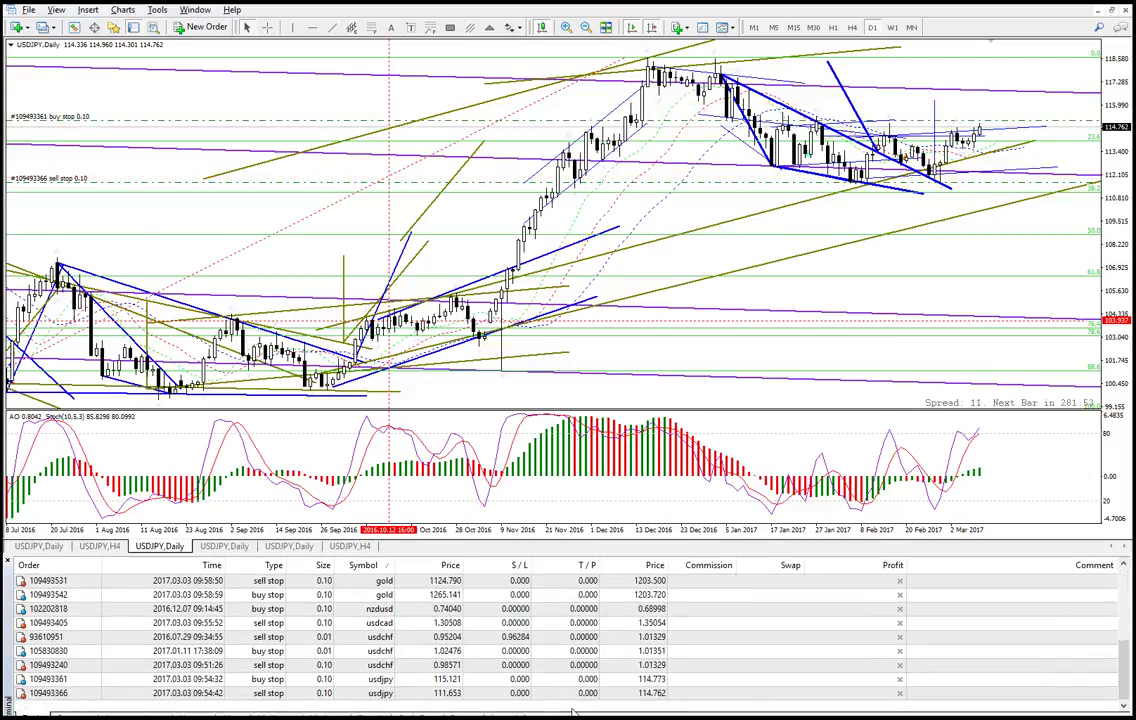
left_click(900, 679)
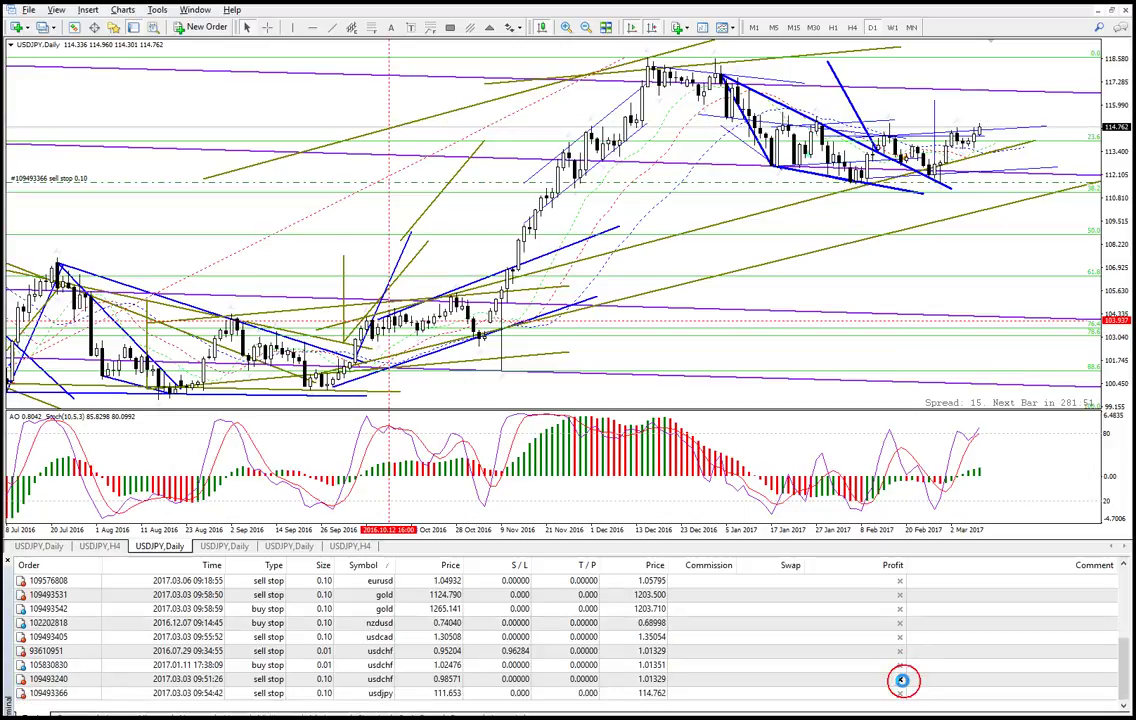
left_click(899, 693)
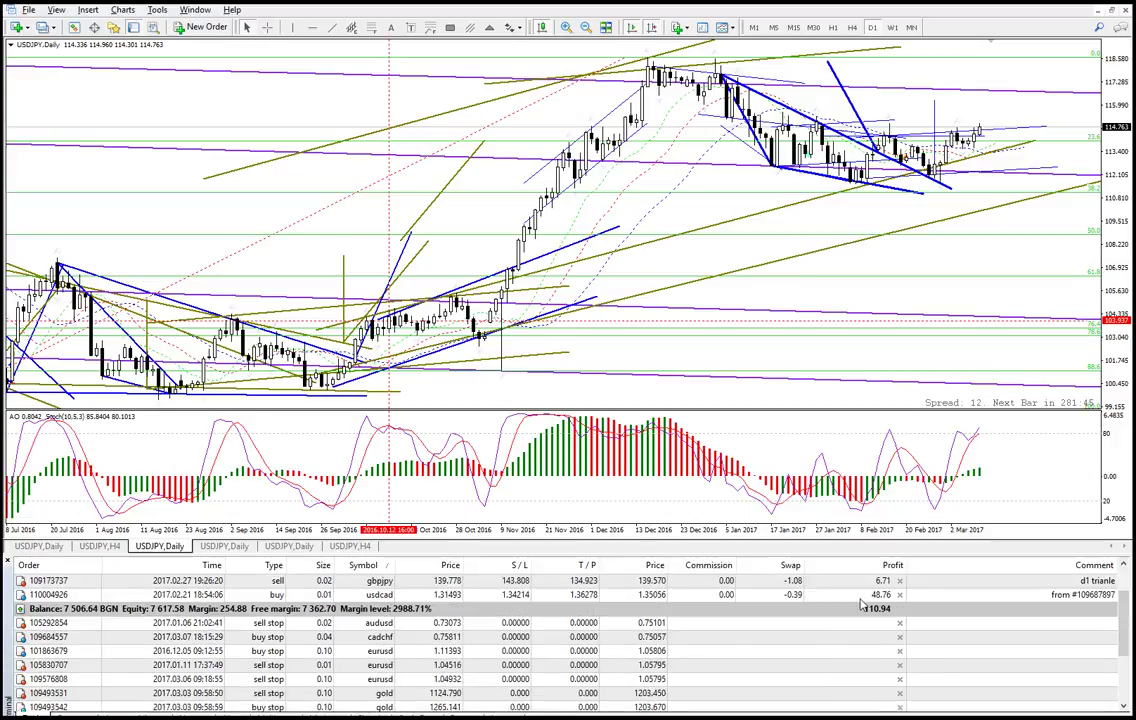
- Delete all remaining pending orders on audusd, cadchf, eurusd, gold, nzdusd, usdcad and usdchf
left_click(899, 624)
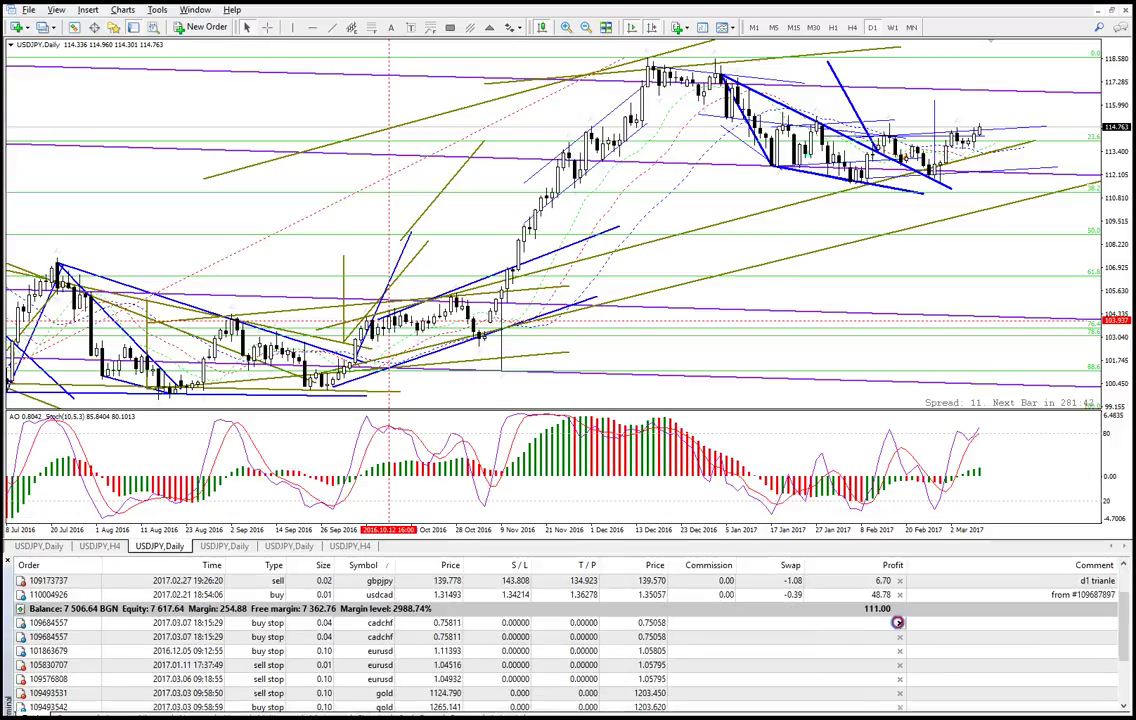
left_click(899, 623)
left_click(899, 623)
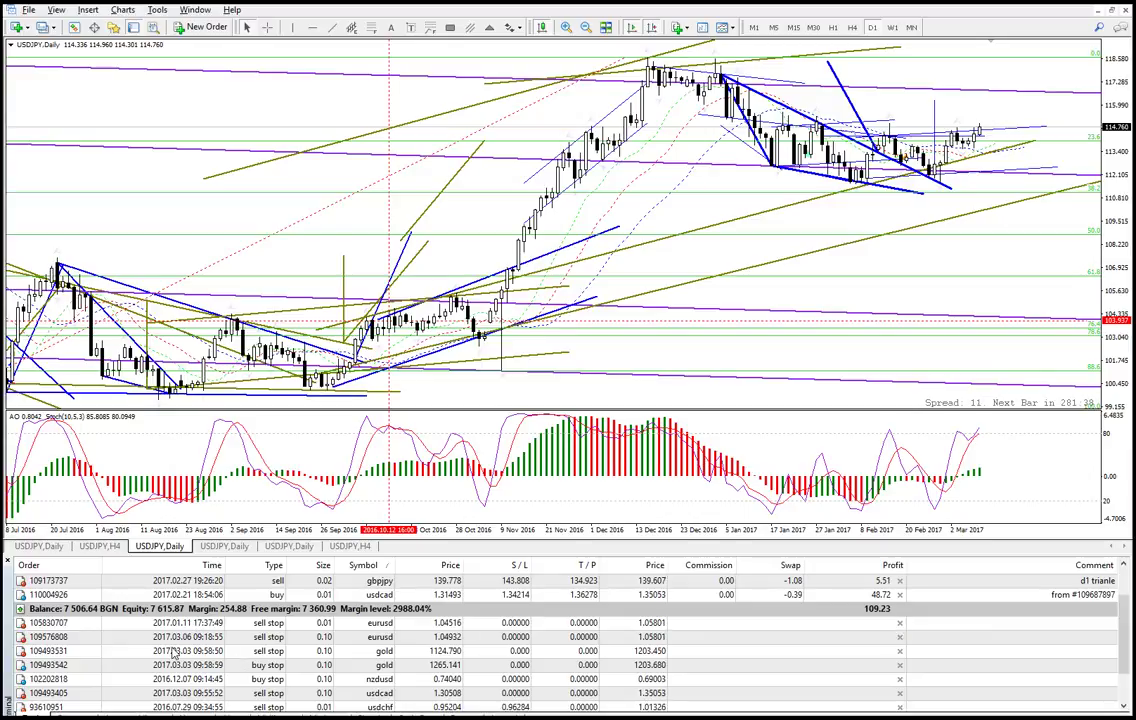
left_click(899, 623)
left_click(899, 623)
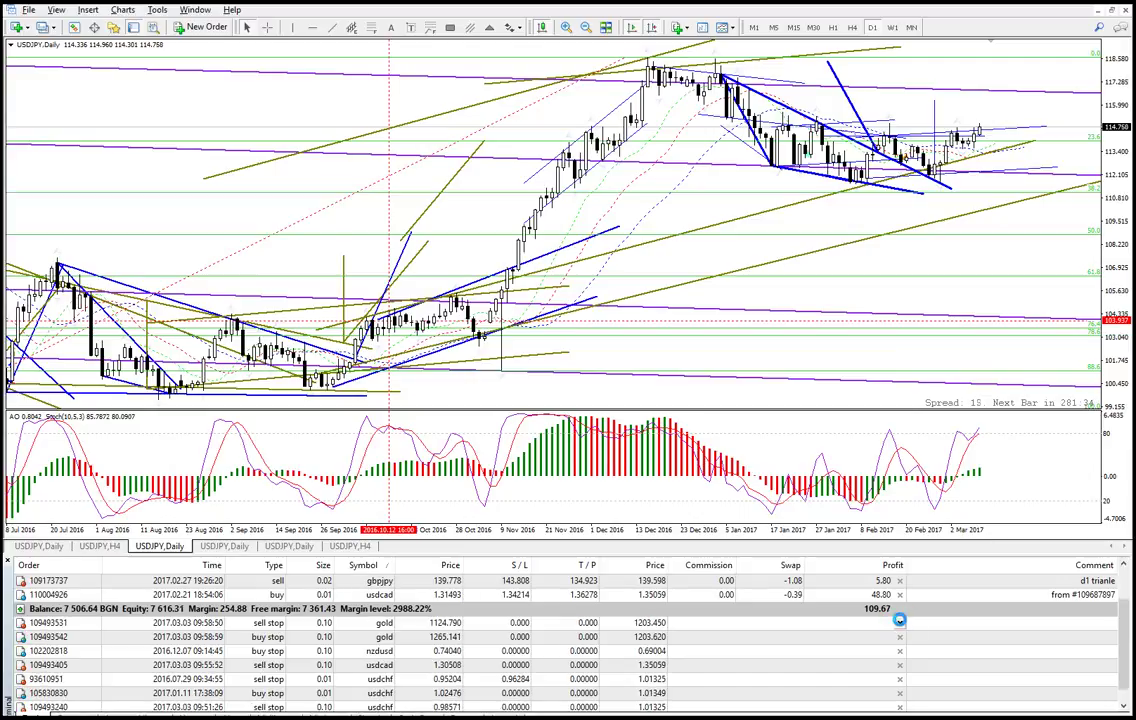
left_click(899, 623)
left_click(899, 624)
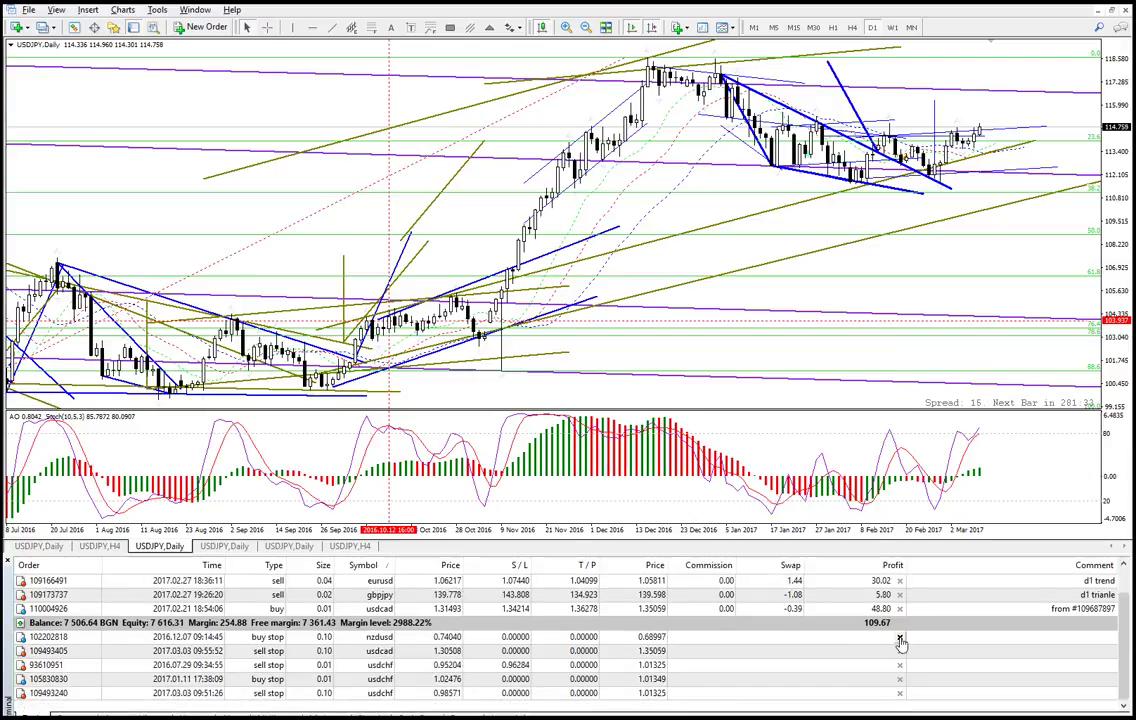
left_click(899, 637)
left_click(899, 653)
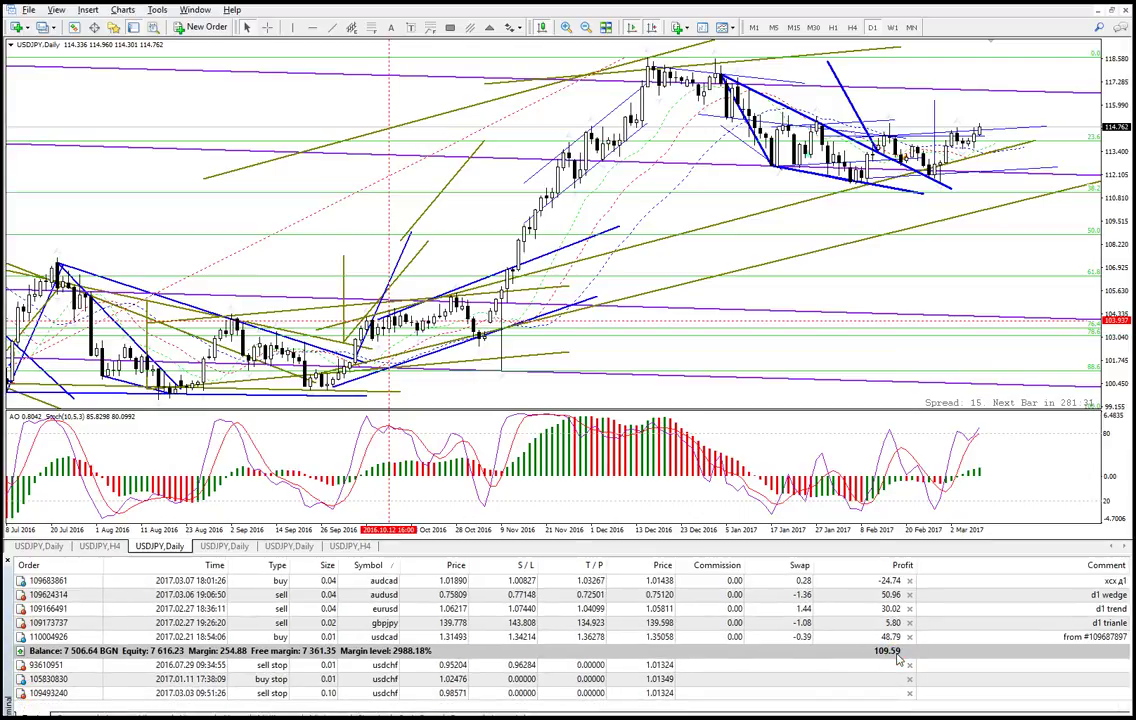
left_click(909, 665)
left_click(909, 666)
left_click(909, 666)
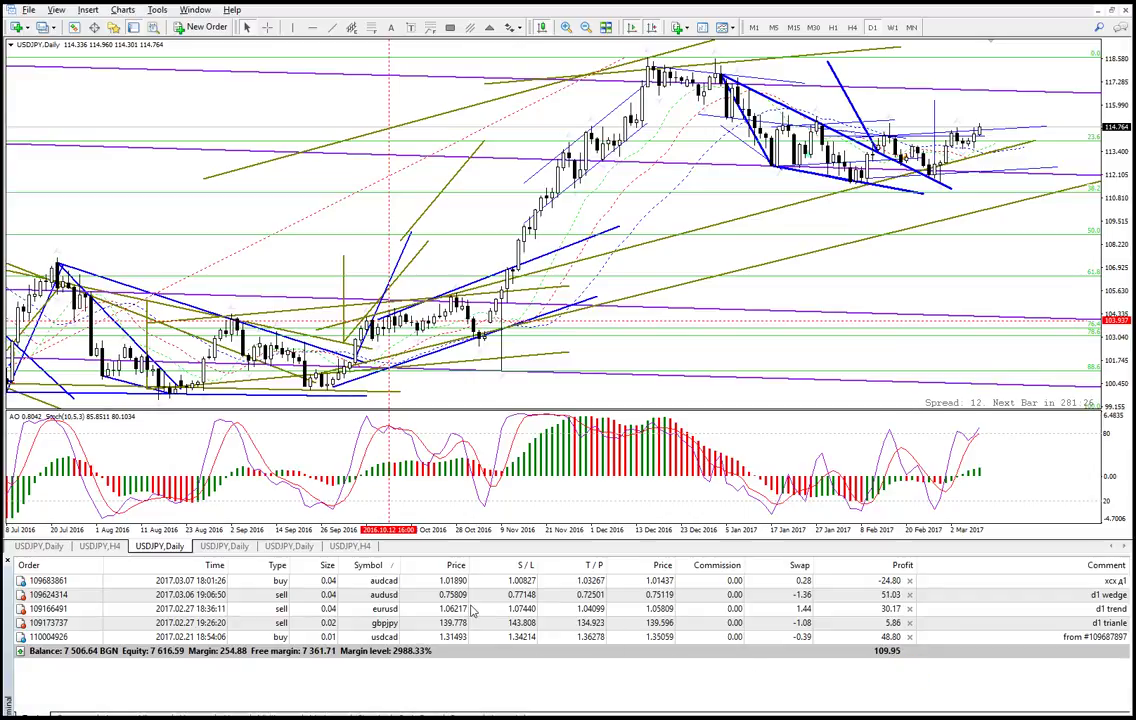
- Load the EUR chart profile, switch the EURUSD H1 chart to the daily timeframe and examine the eurusd sell trade's levels on it
left_click(404, 637)
left_click(400, 624)
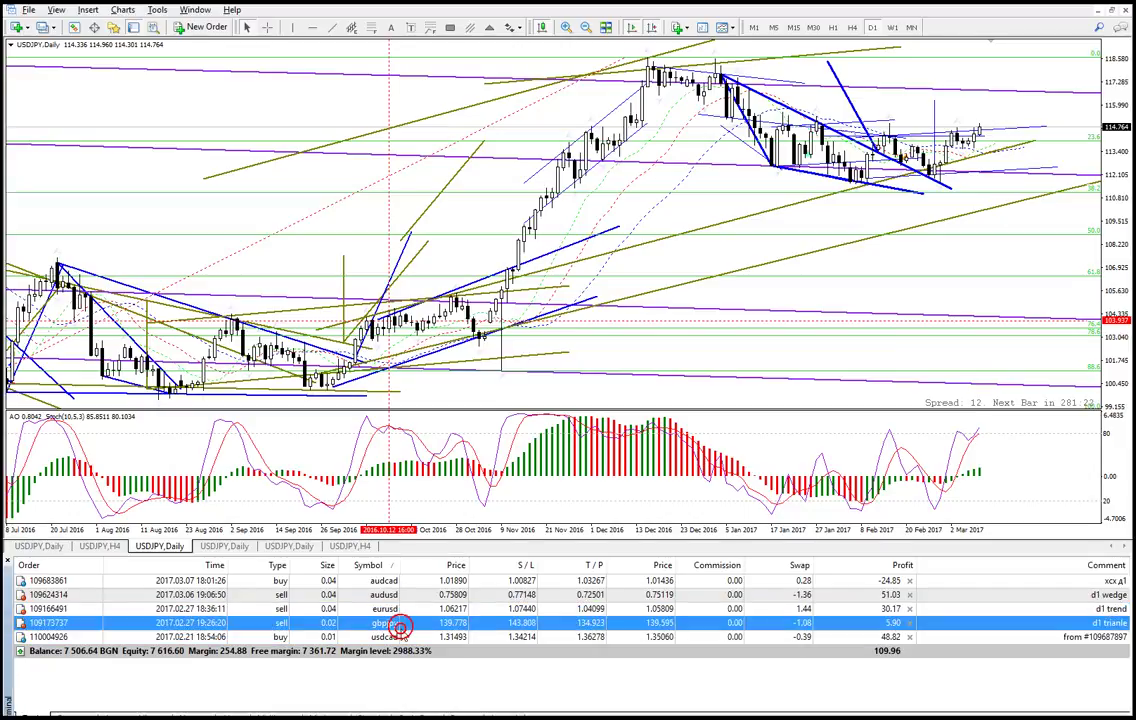
left_click(396, 608)
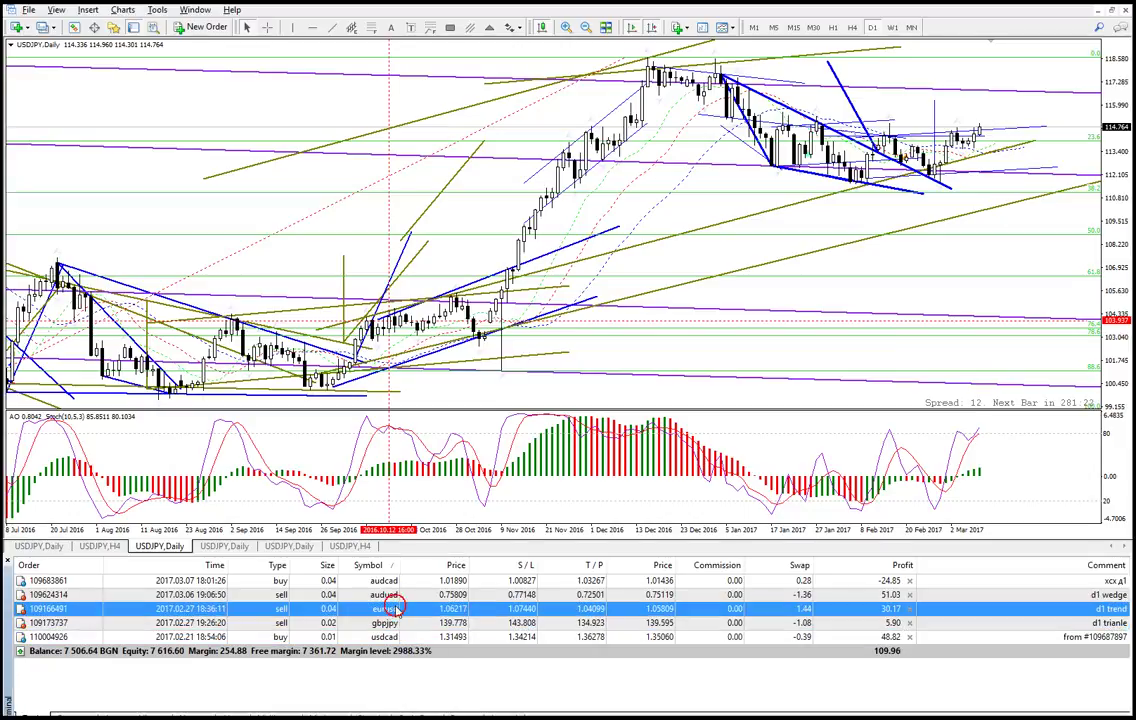
left_click(661, 716)
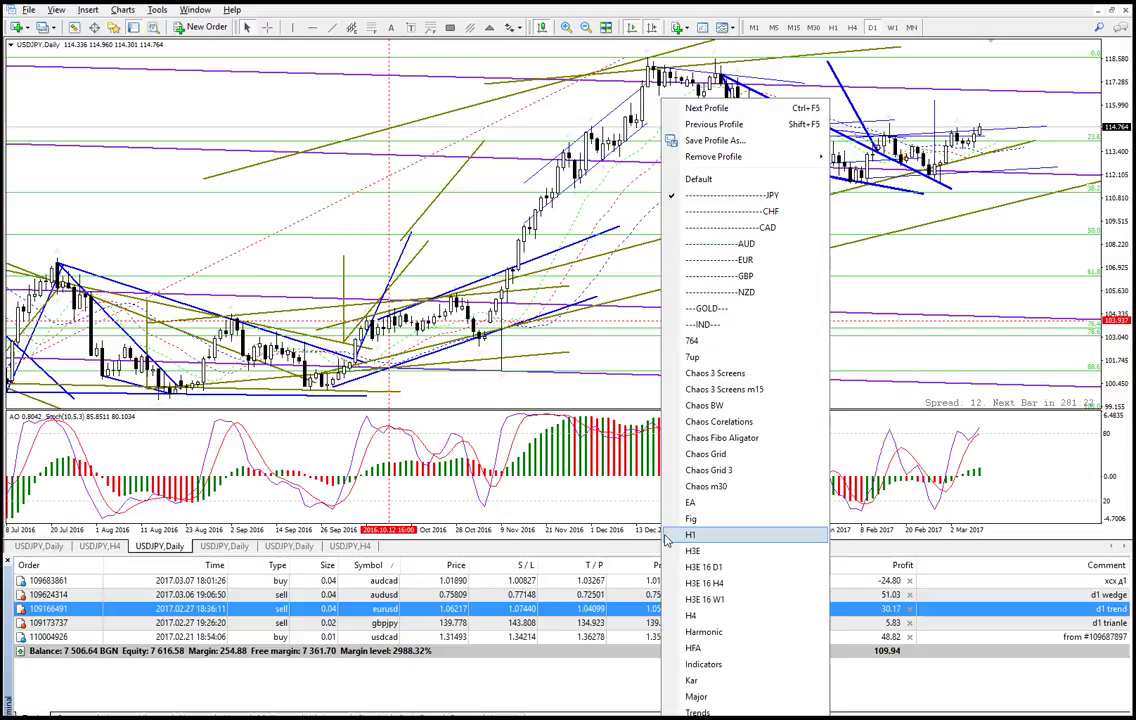
left_click(715, 260)
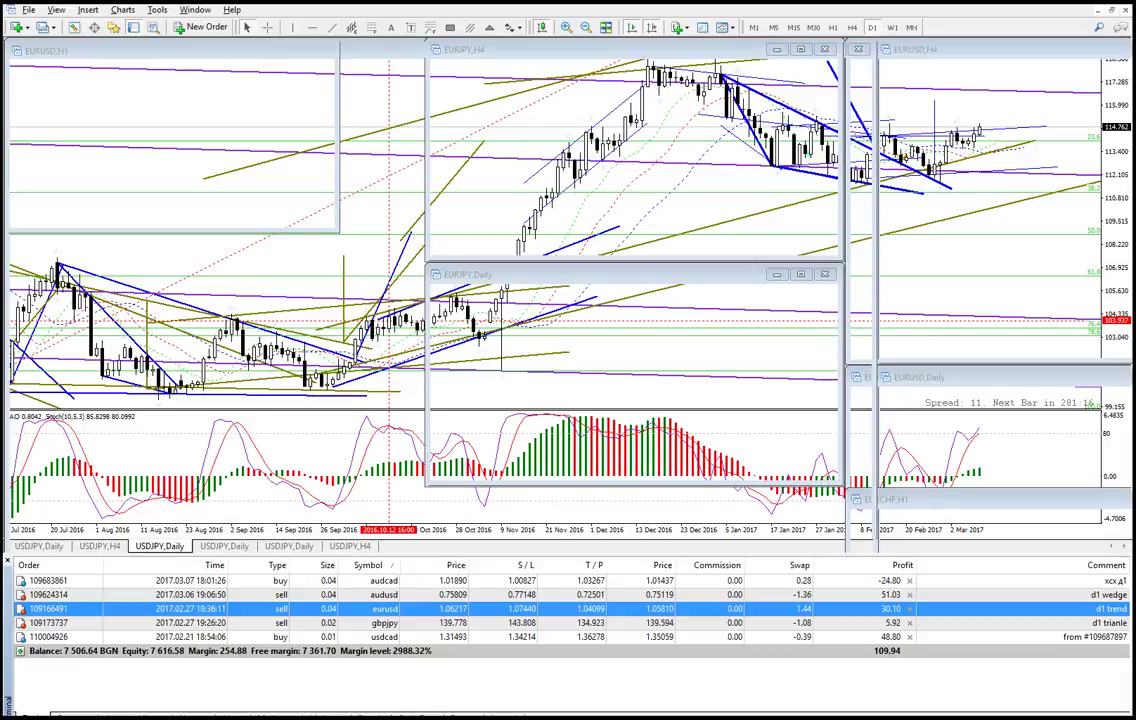
left_click(872, 27)
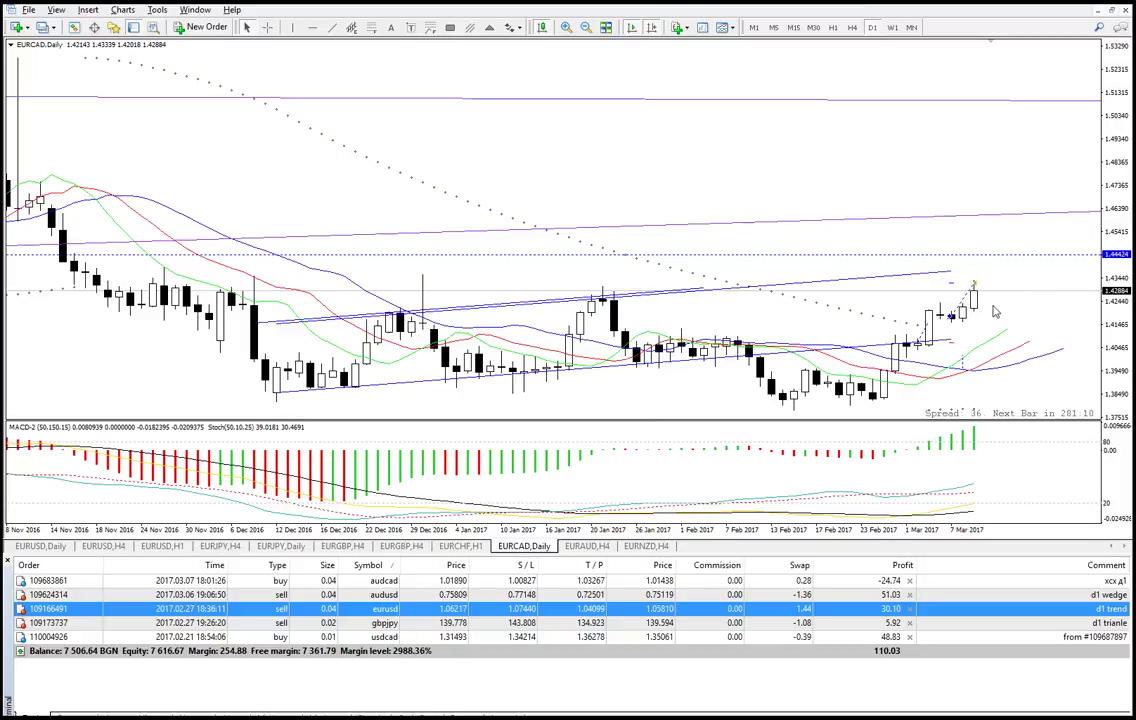
left_click(146, 561)
left_click(154, 546)
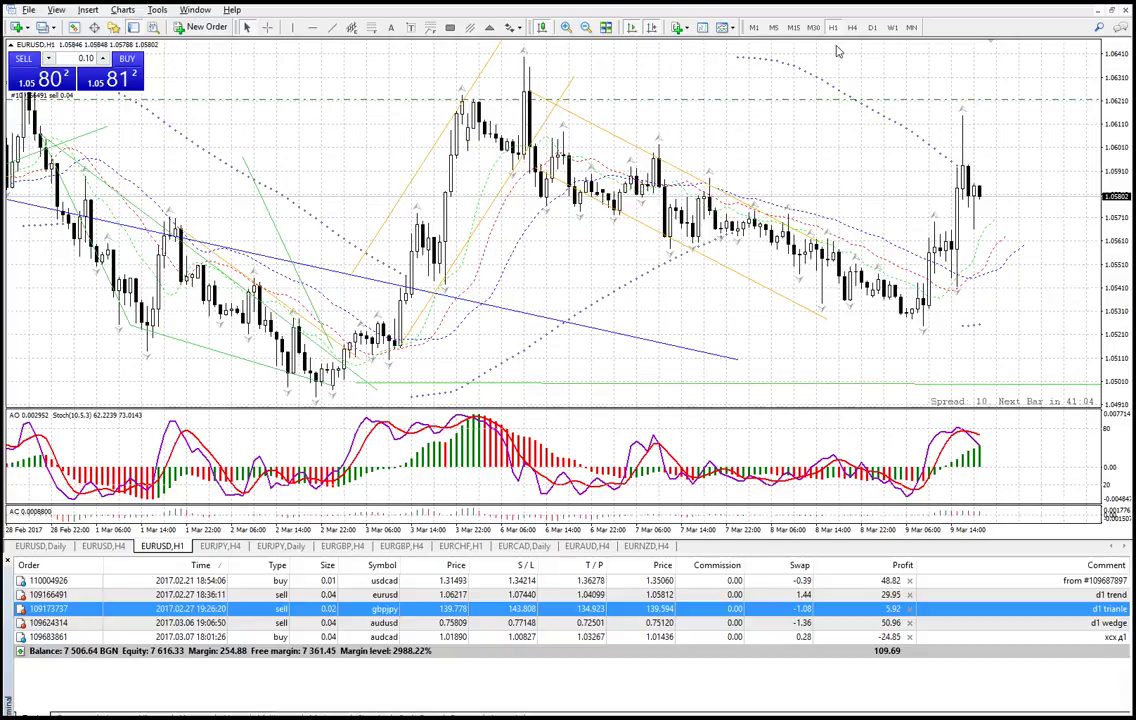
left_click(872, 27)
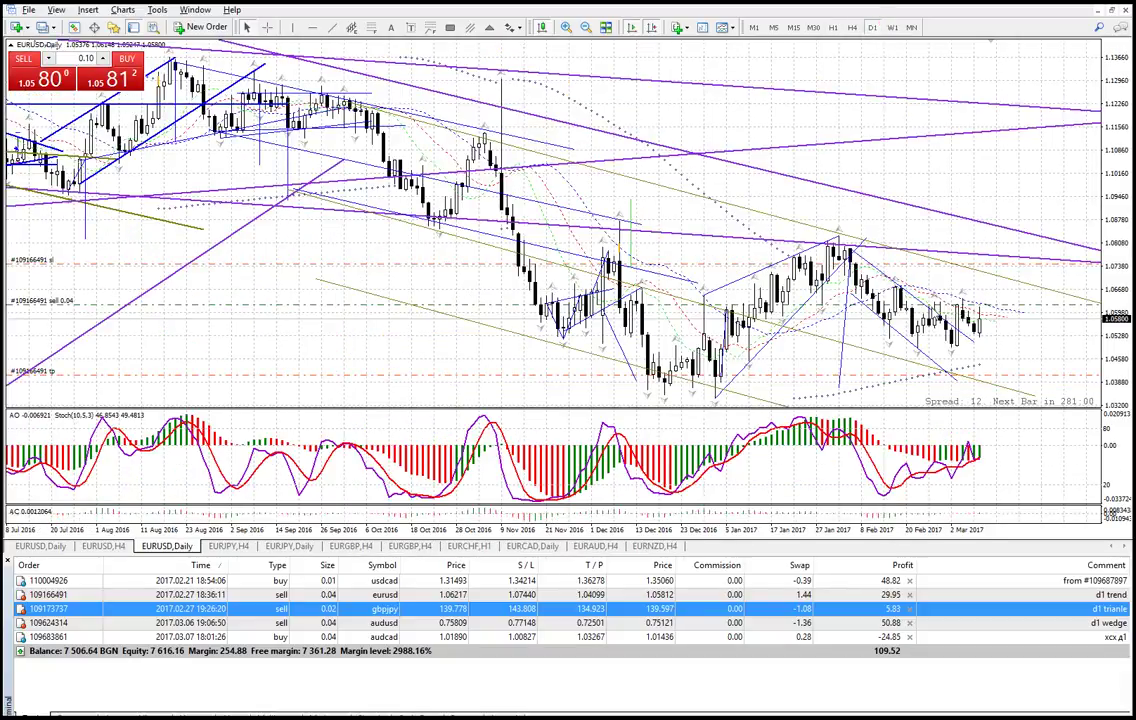
middle_click(931, 306)
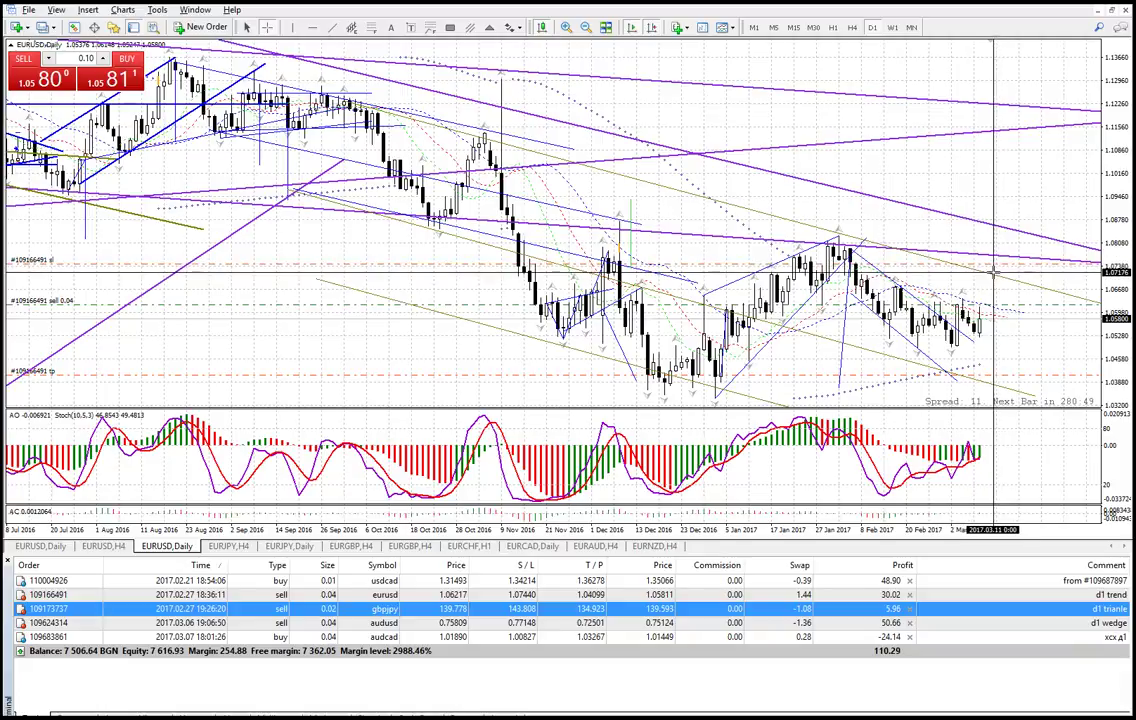
left_click(1010, 294)
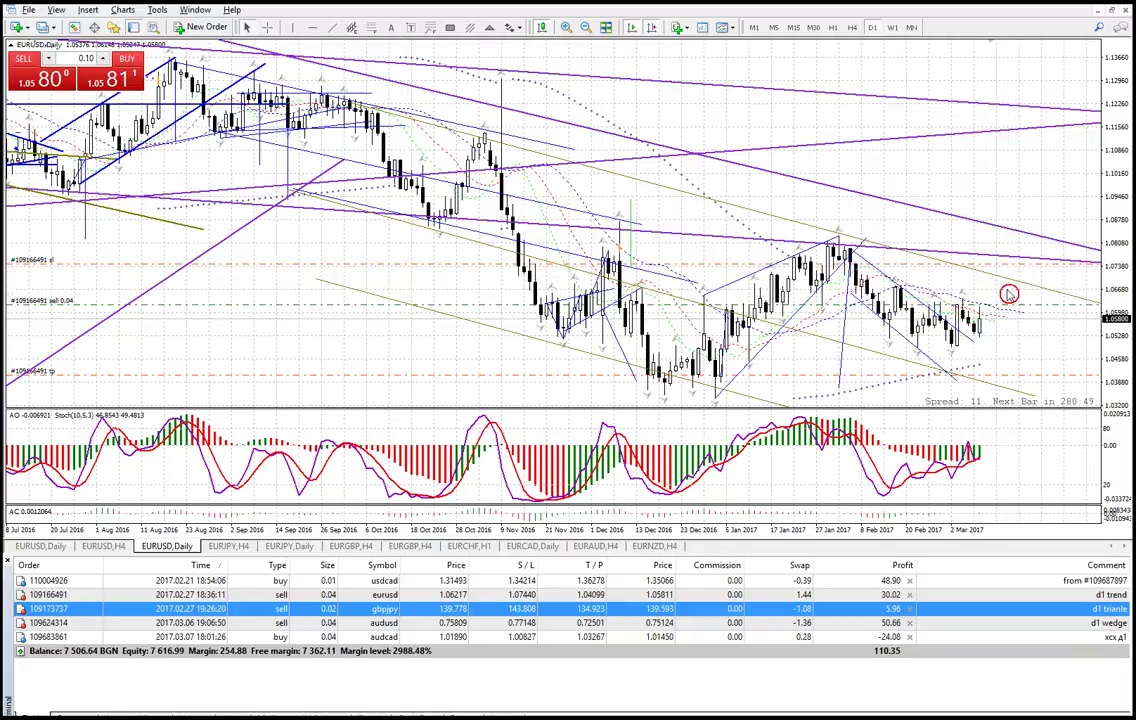
- Tighten the eurusd sell trade's stop loss to 1.07218 and sort the open trades by symbol
left_click_drag(1018, 264, 1017, 272)
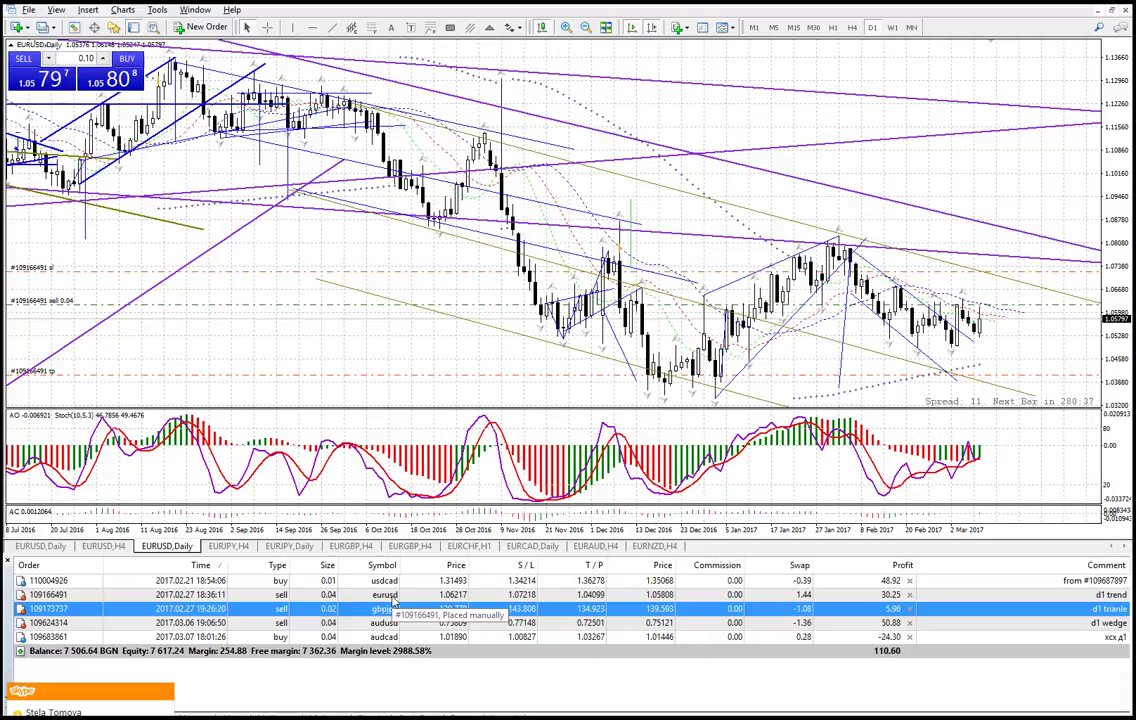
left_click(386, 567)
key("Up")
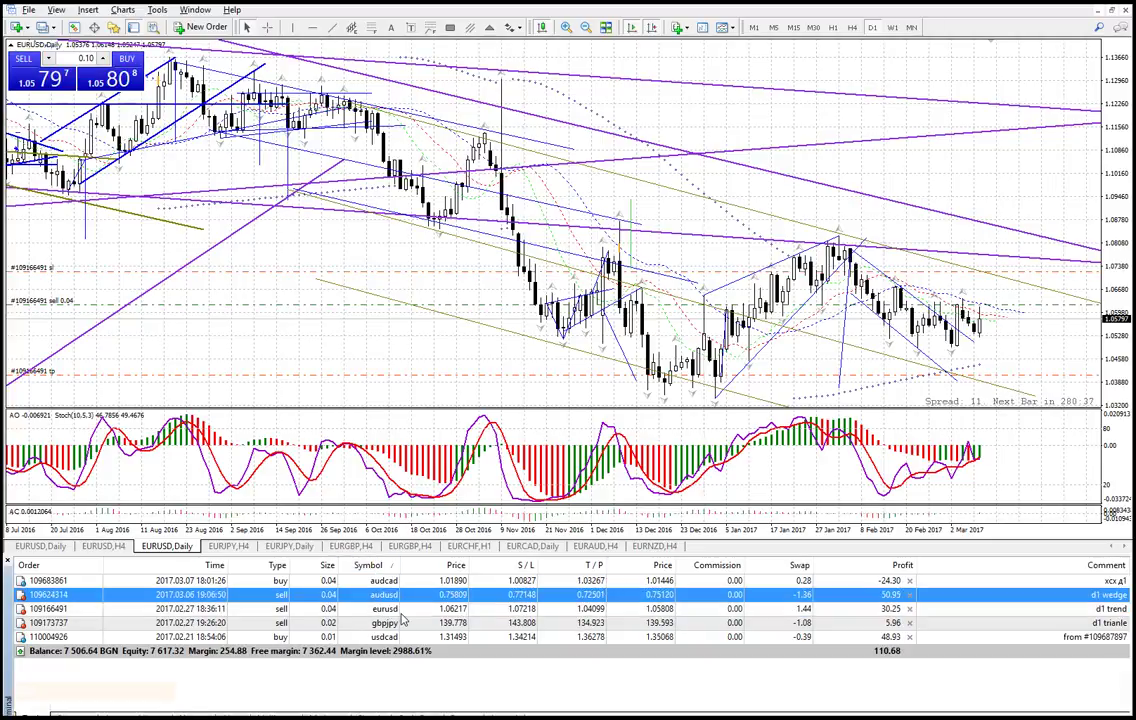
- Select the audusd sell trade, load the AUD chart profile and switch the AUDUSD H1 chart to the daily timeframe
left_click(388, 582)
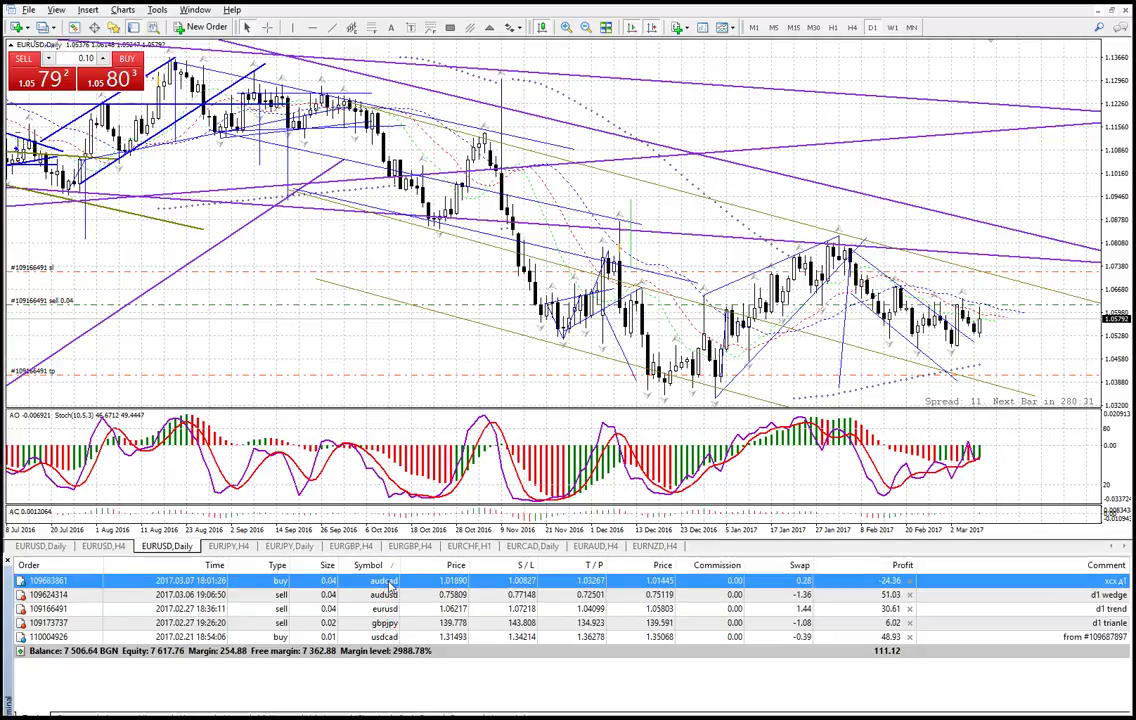
left_click(395, 594)
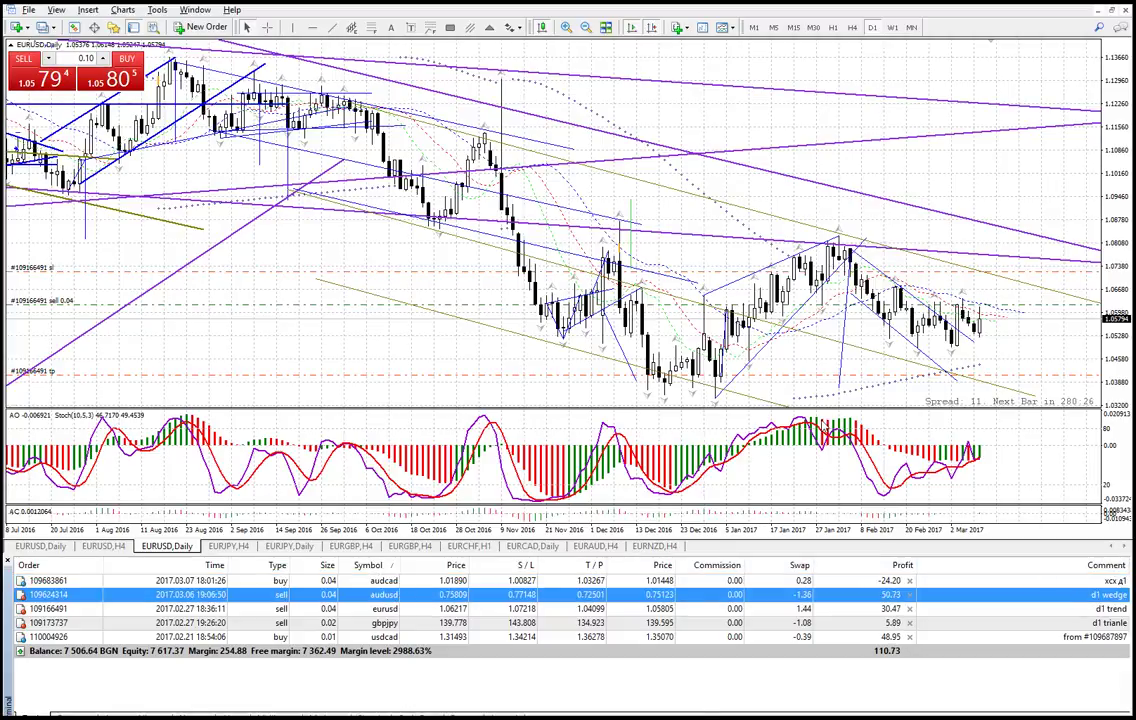
left_click(686, 716)
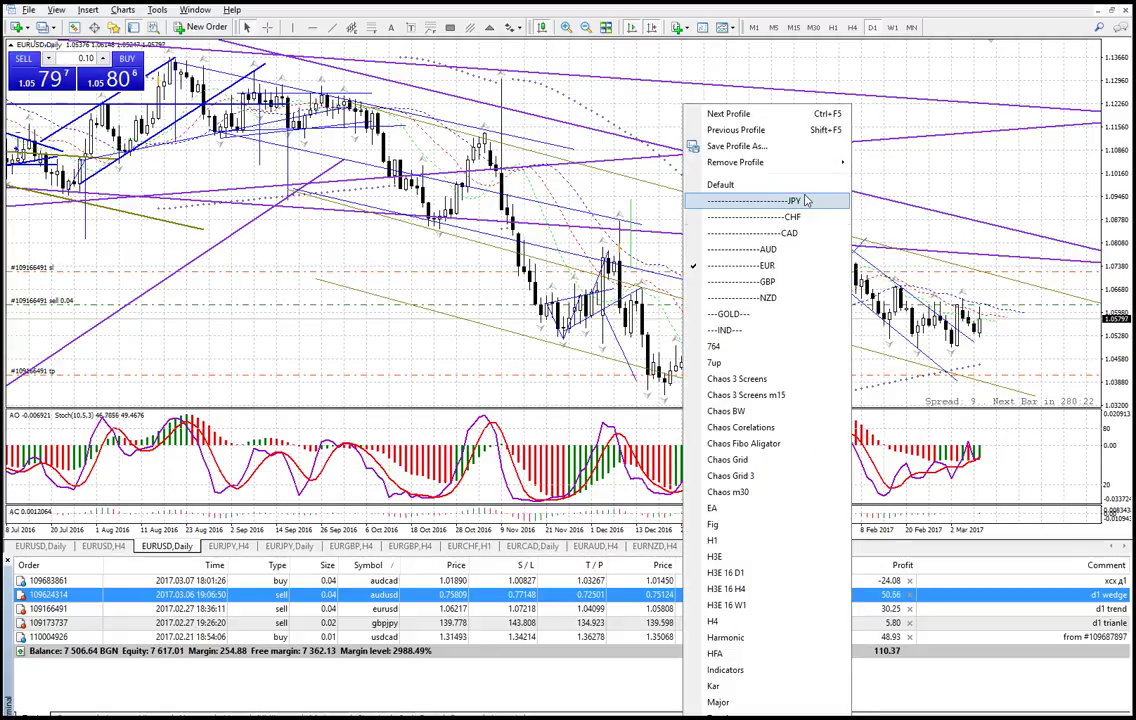
left_click(786, 253)
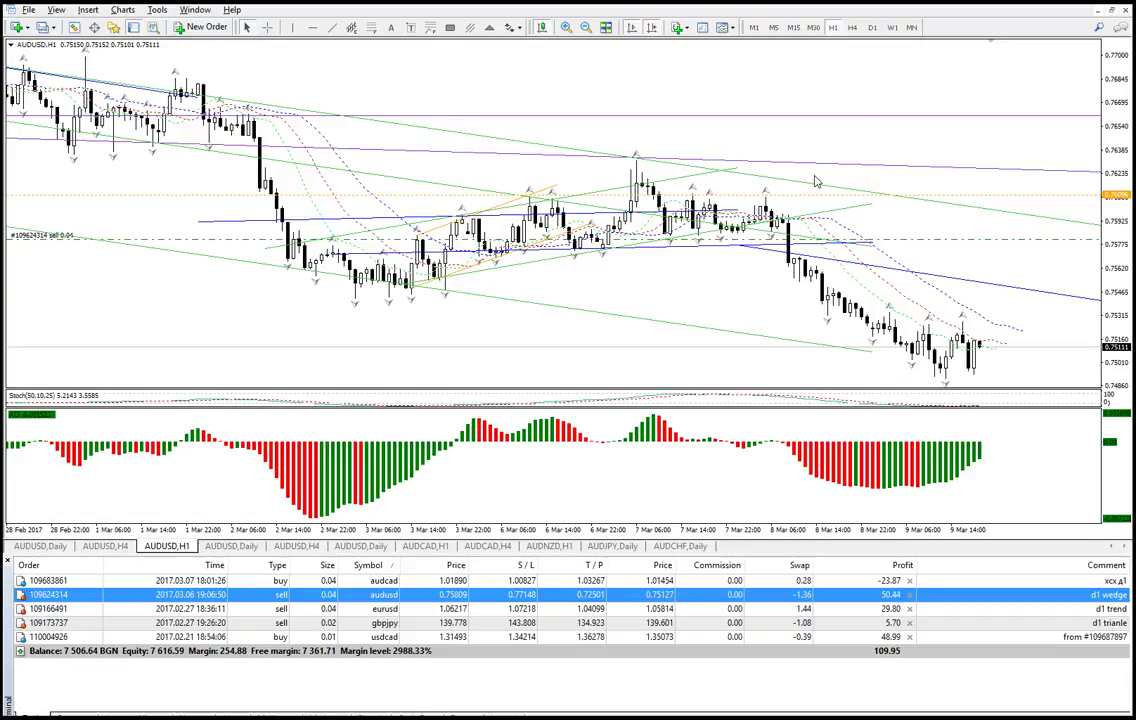
left_click(870, 27)
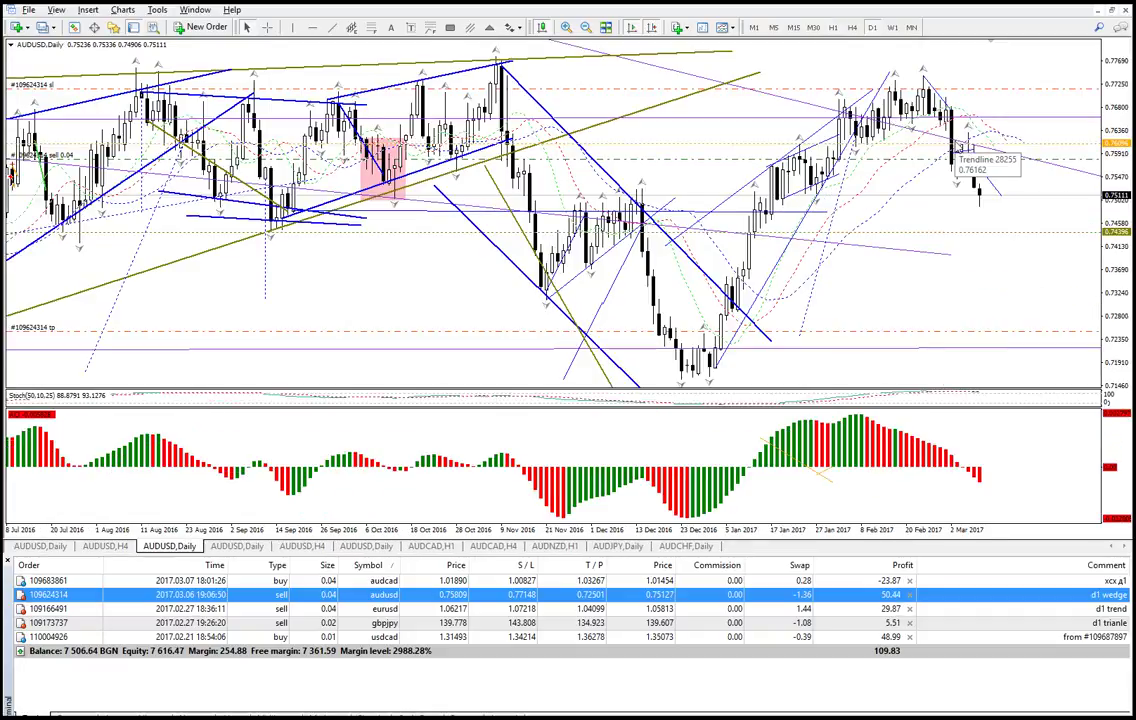
- Steepen the rising trendline drawn from the late-December low on the AUDUSD daily chart, extending its upper end above the mid-February highs
middle_click(908, 166)
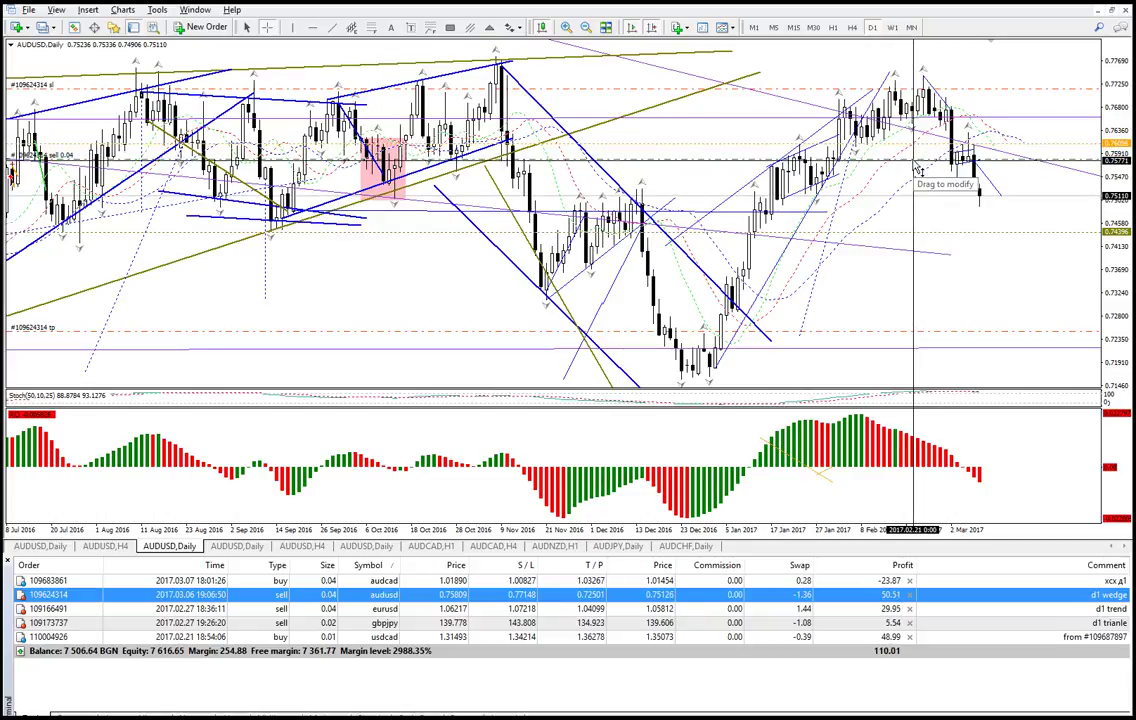
left_click(922, 145)
double_click(889, 80)
left_click_drag(889, 80, 910, 69)
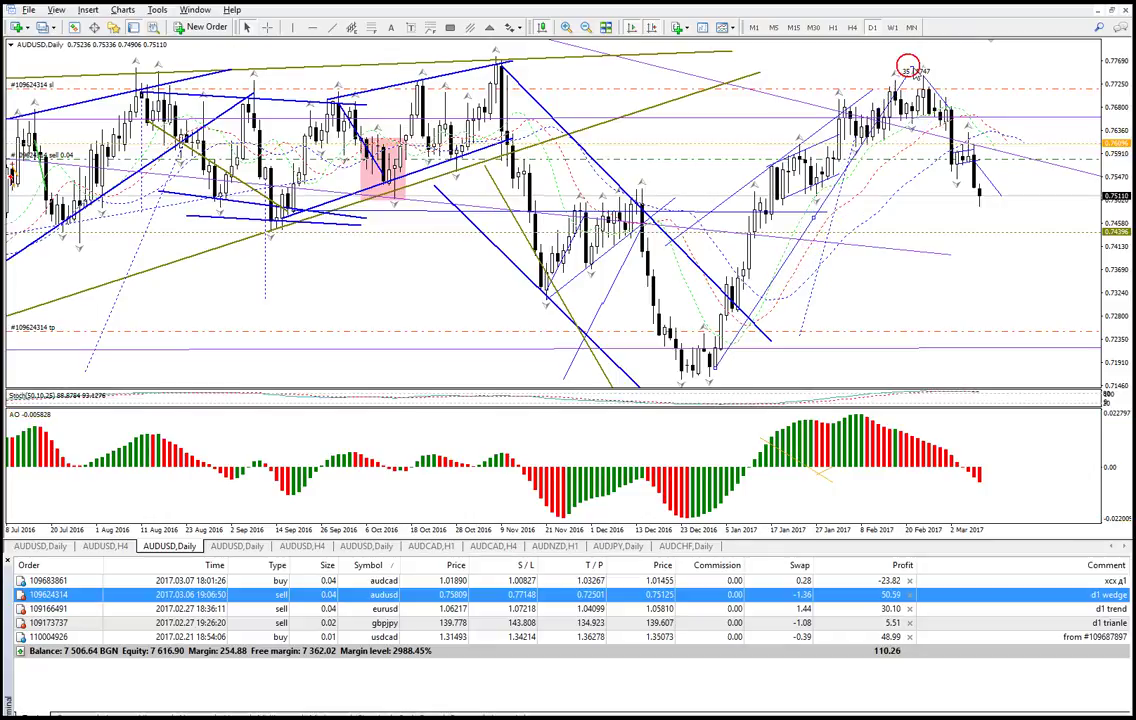
middle_click(950, 132)
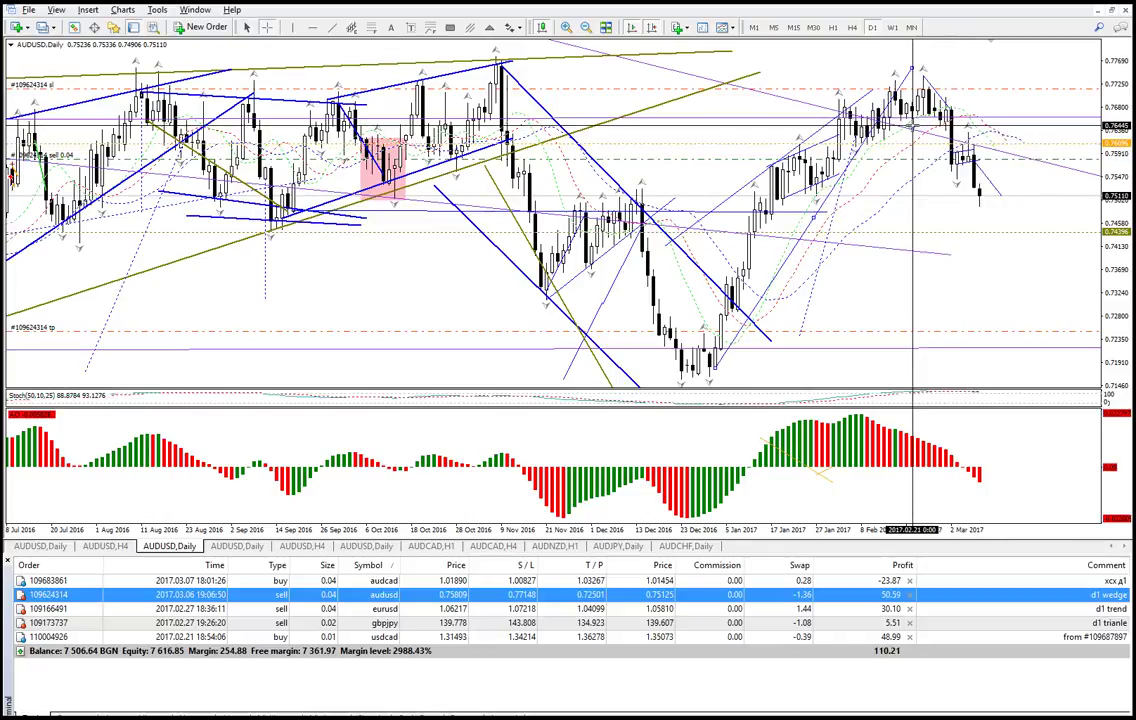
middle_click(897, 75)
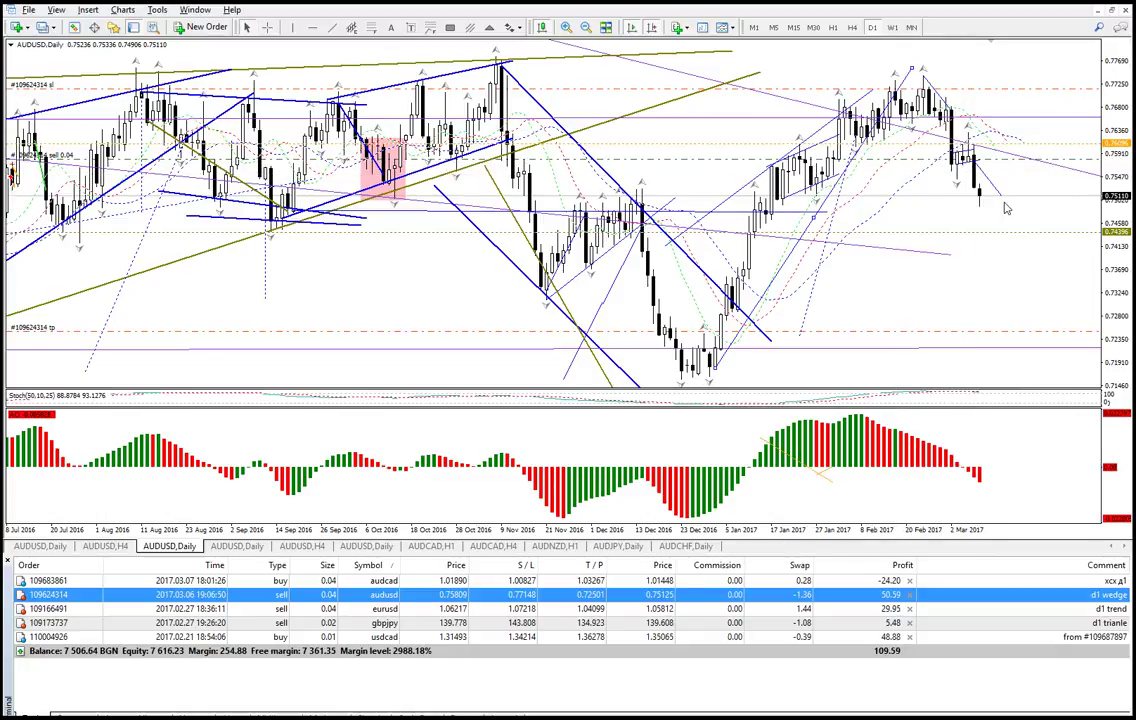
middle_click(978, 185)
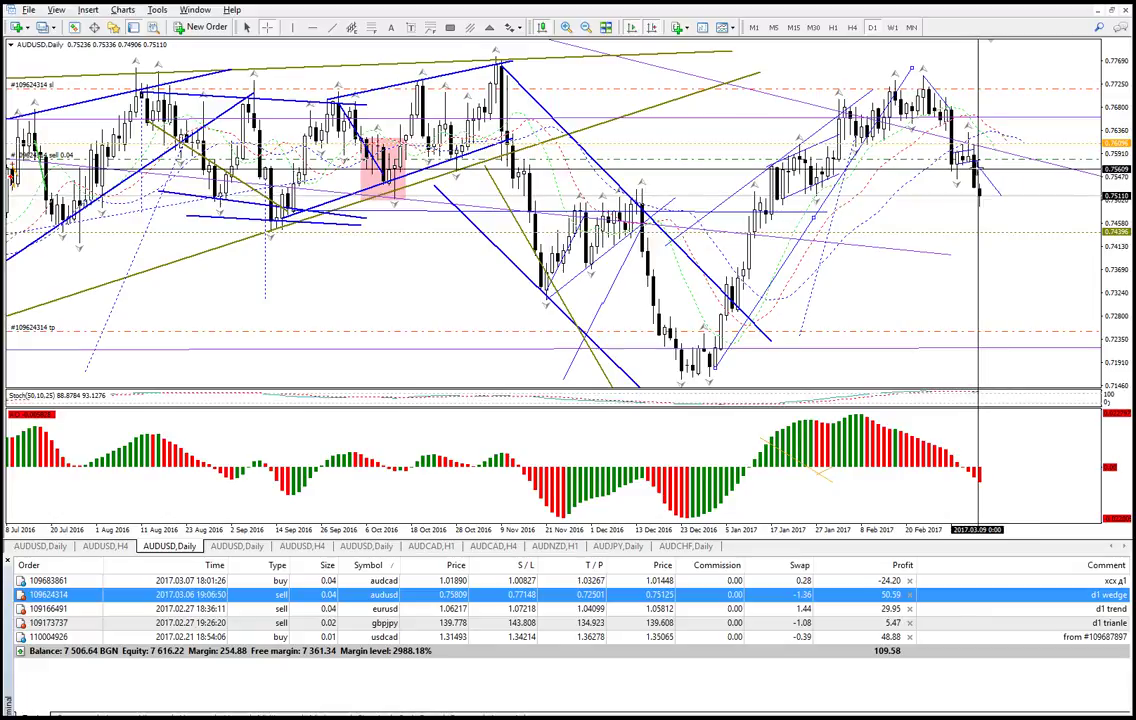
middle_click(907, 99)
left_click(905, 89)
left_click_drag(912, 68, 960, 140)
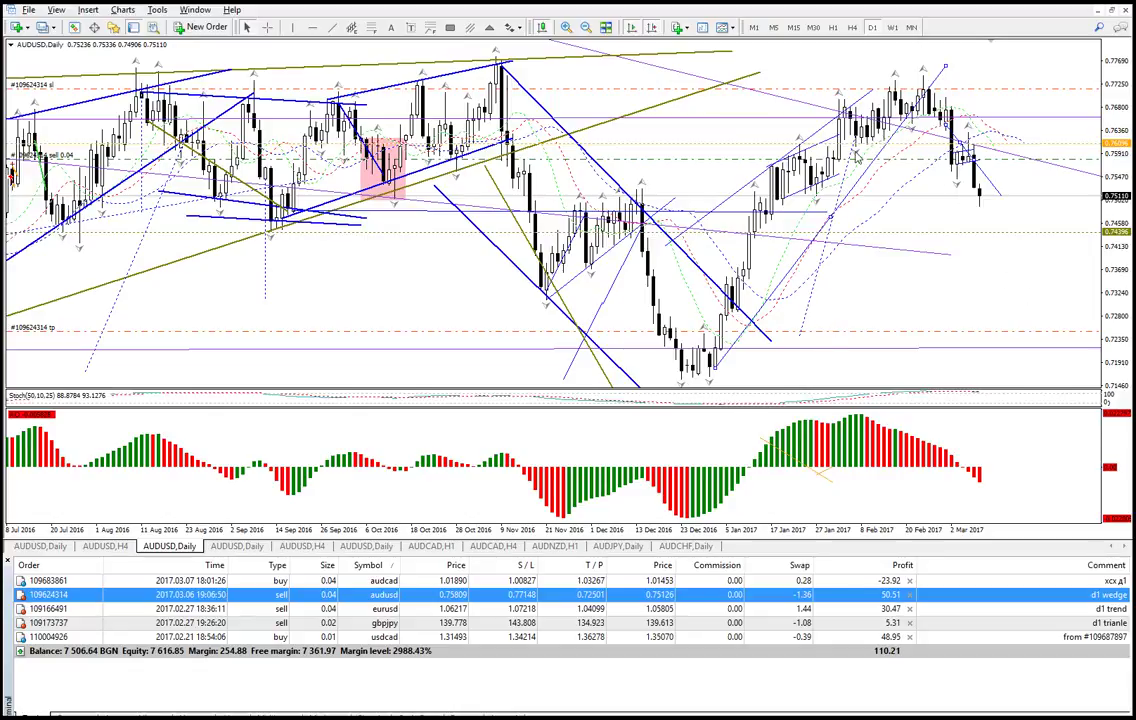
left_click_drag(945, 66, 900, 42)
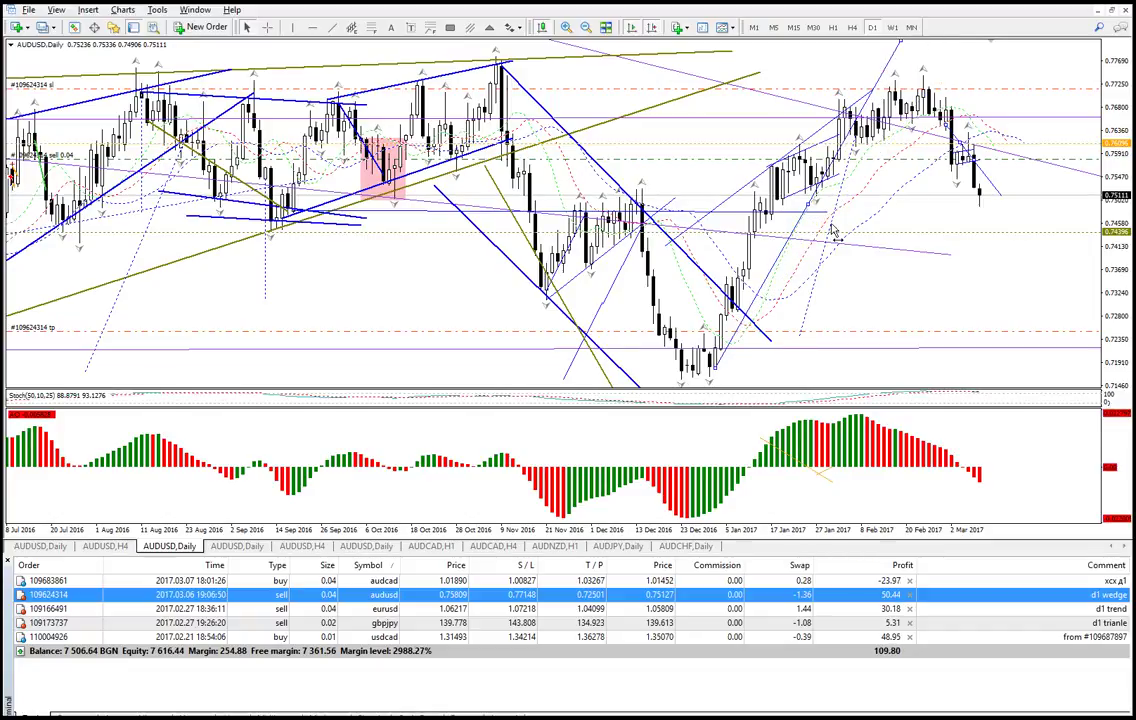
- Delete the falling trendline drawn from the February high and move the short trendline beside the latest candles up into the blank chart area
middle_click(799, 334)
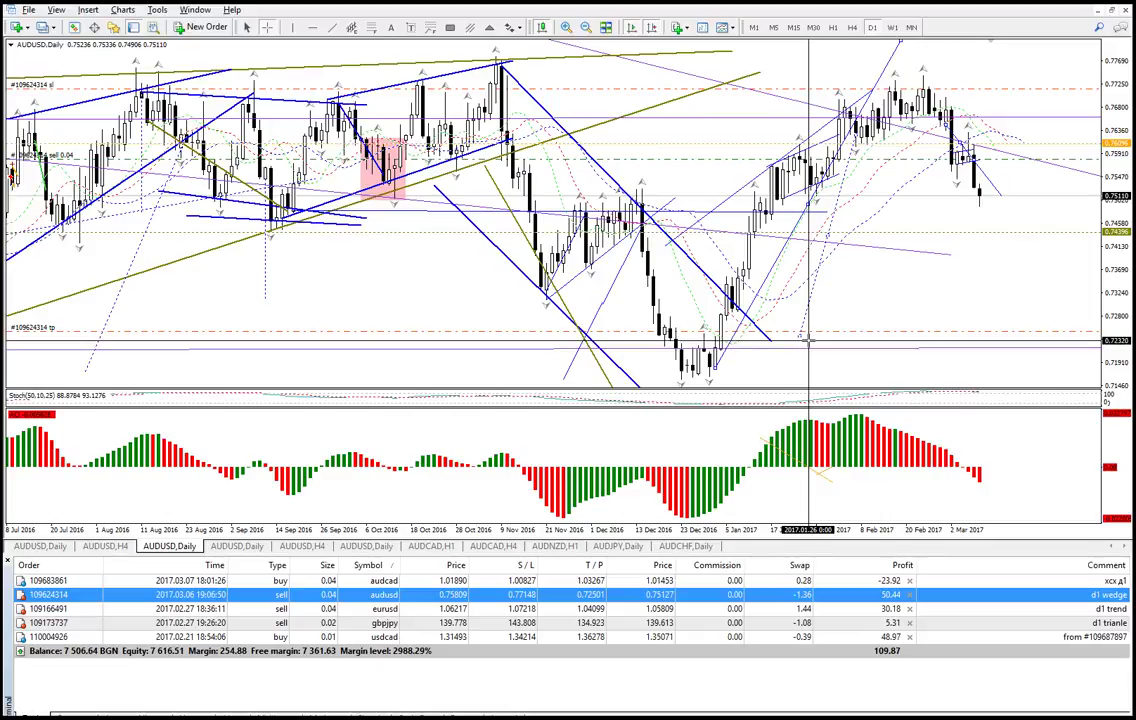
left_click(1034, 251)
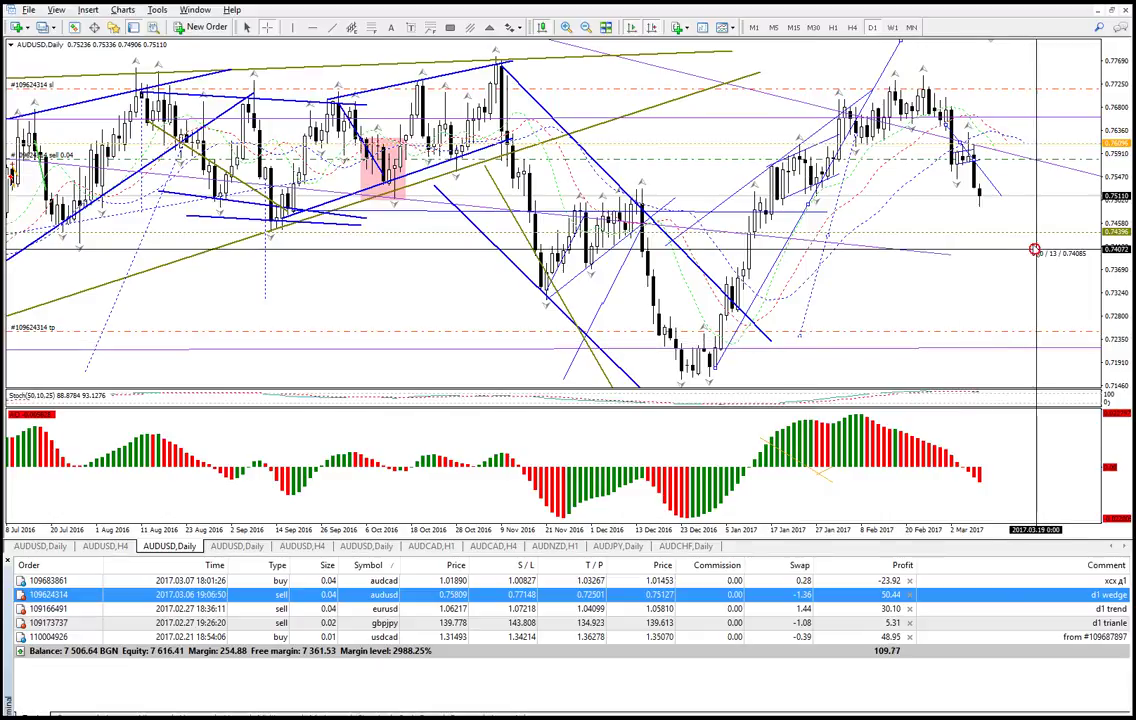
double_click(994, 157)
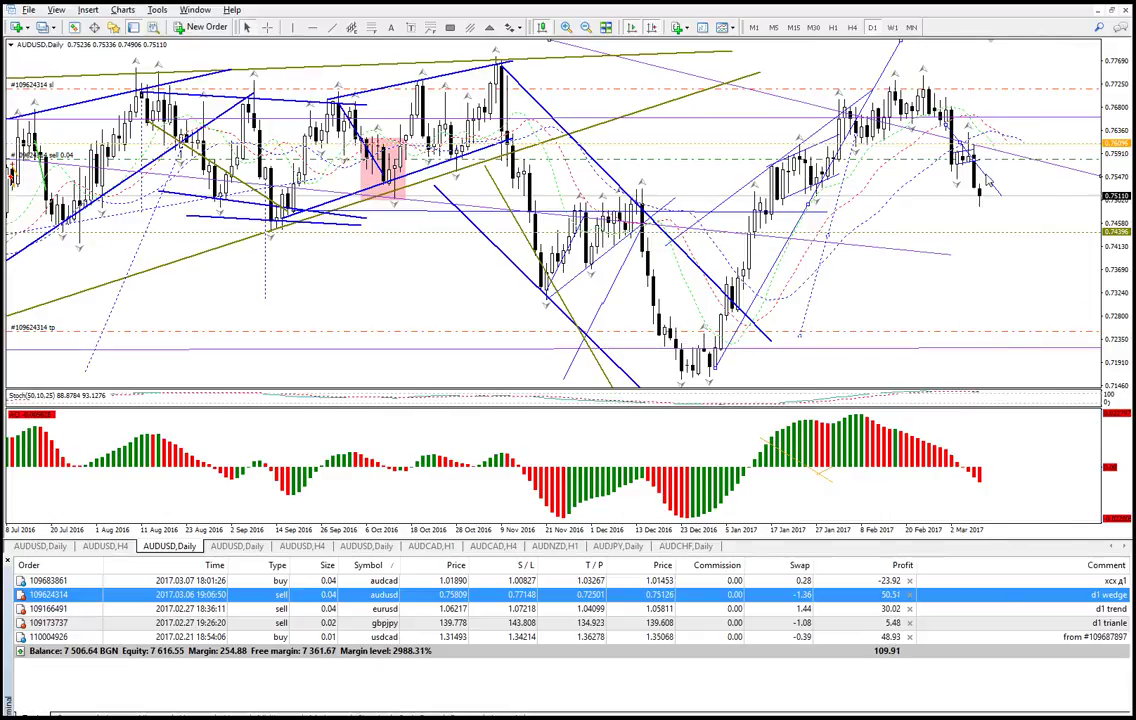
mouse_move(838, 112)
left_mouse_down()
mouse_move(848, 124)
mouse_move(844, 112)
left_mouse_up()
left_click_drag(957, 135, 985, 71)
right_click(985, 71)
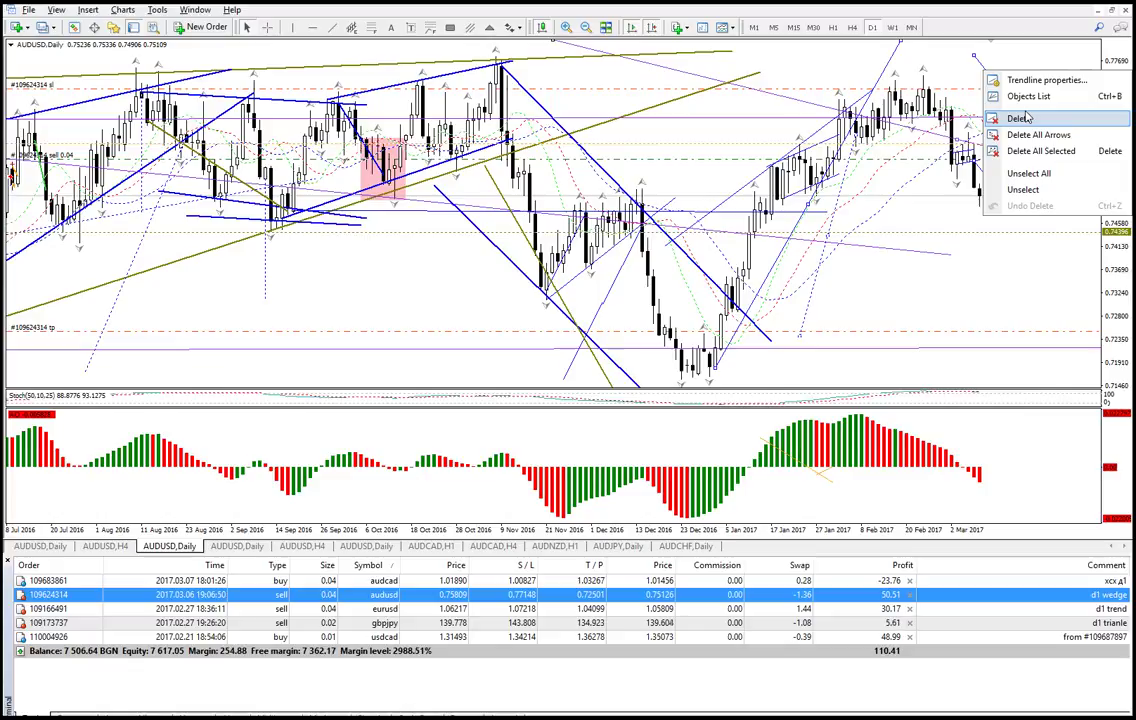
left_click(1019, 117)
left_click_drag(974, 160, 1013, 70)
left_click_drag(1002, 196, 1052, 64)
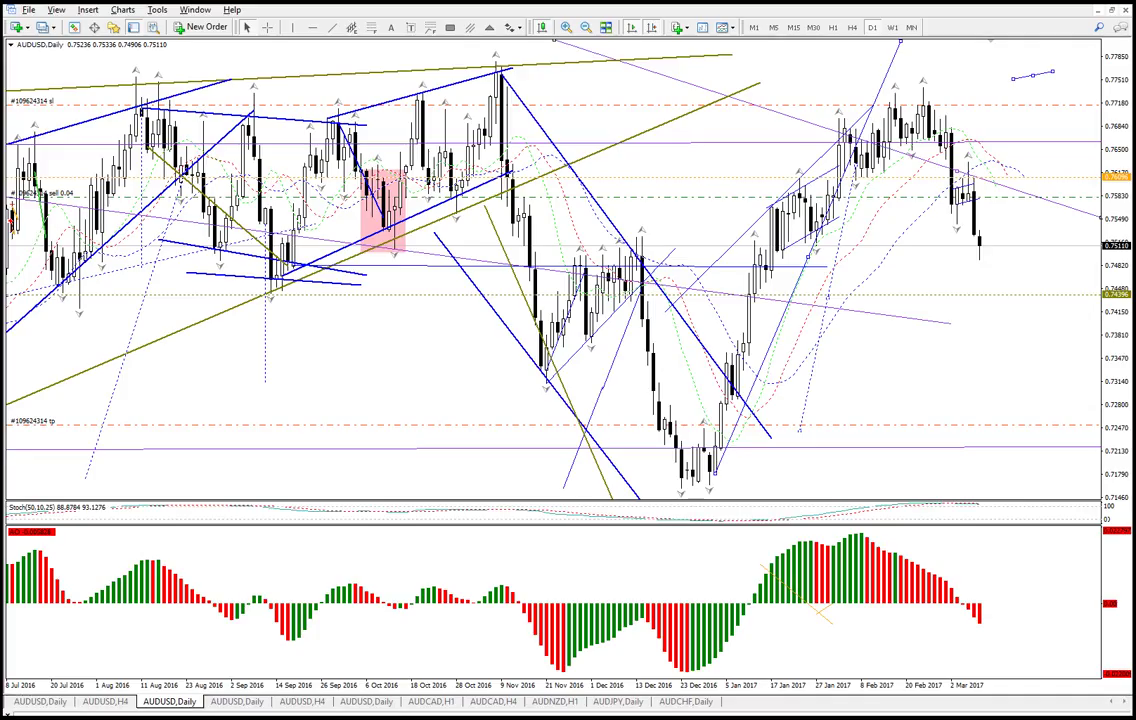
- Show the account history for the last month, examine its total profit, and return to the open trades to check the account balance
left_click(122, 716)
scroll(674, 614, "down", 4)
scroll(678, 623, "down", 2)
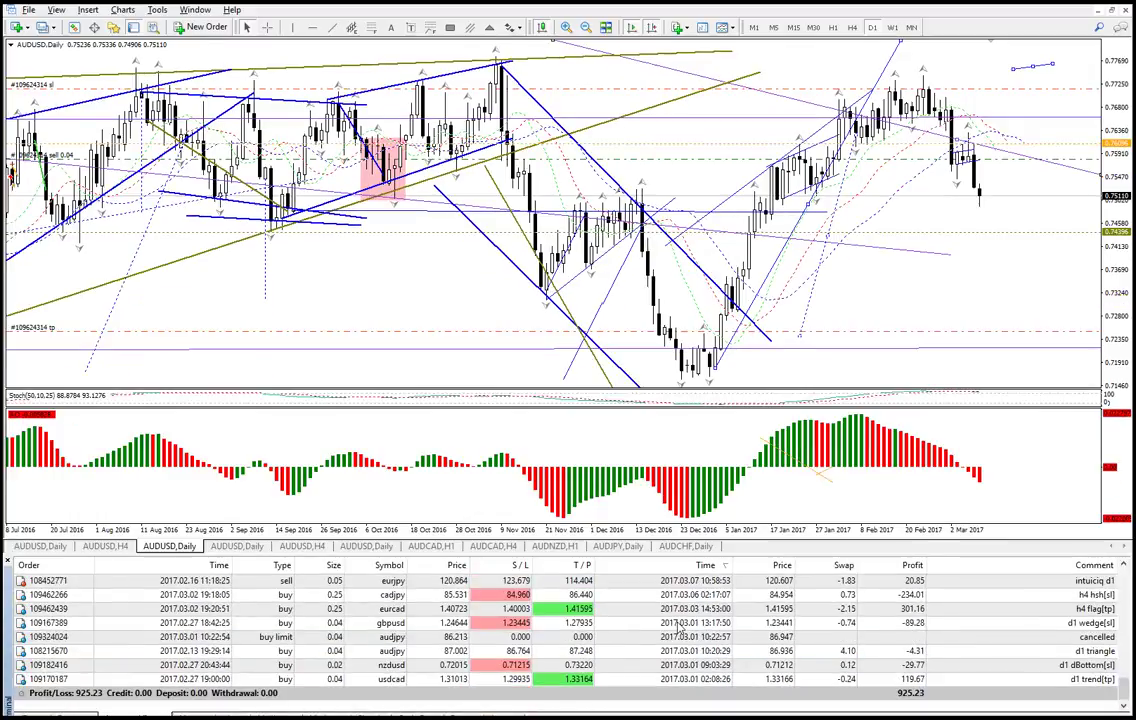
right_click(489, 651)
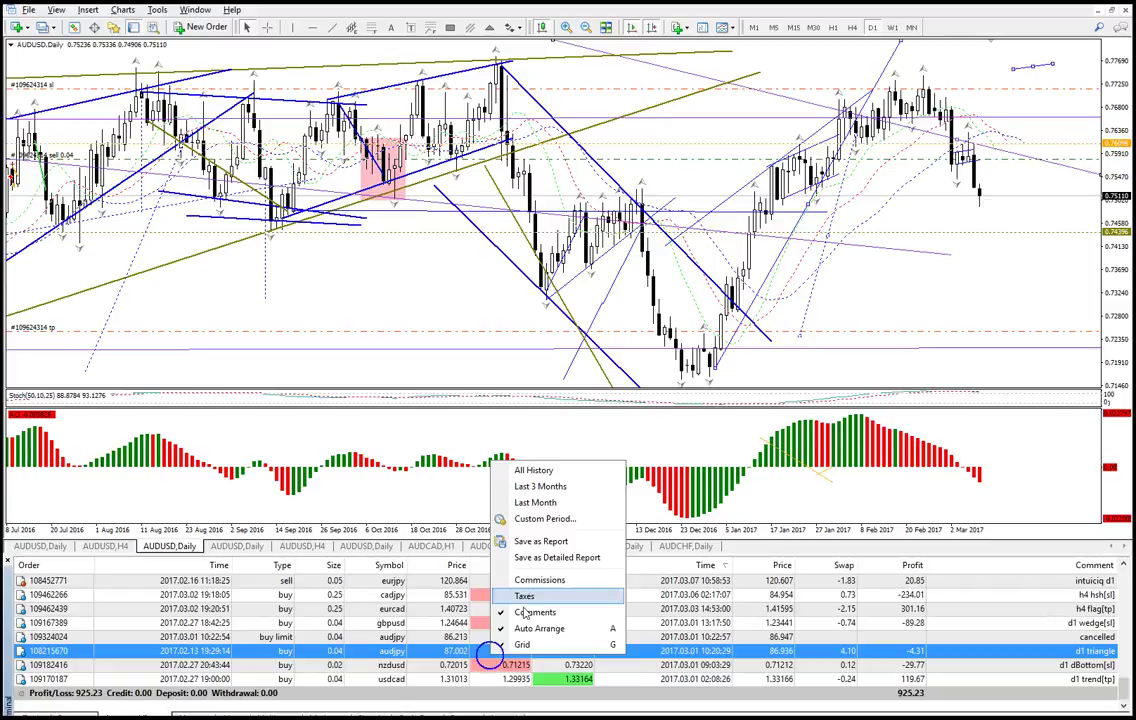
left_click(591, 504)
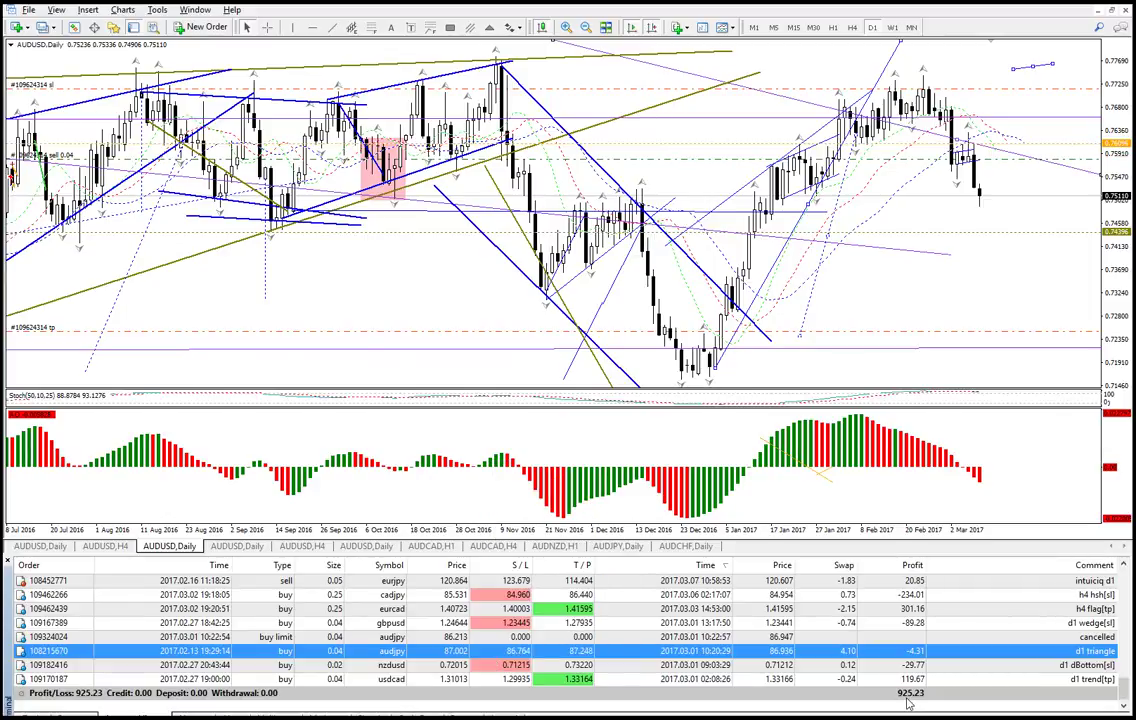
left_click(36, 714)
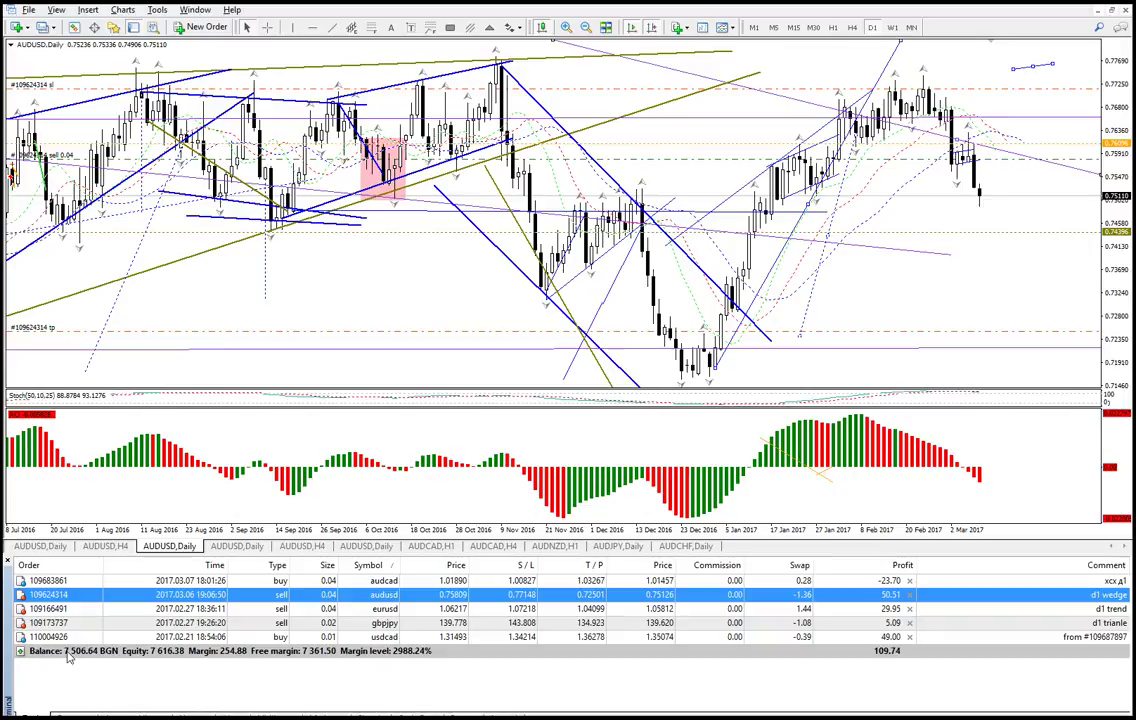
- Look through the closed and cancelled orders in the account history, and hide the Terminal
left_click(136, 714)
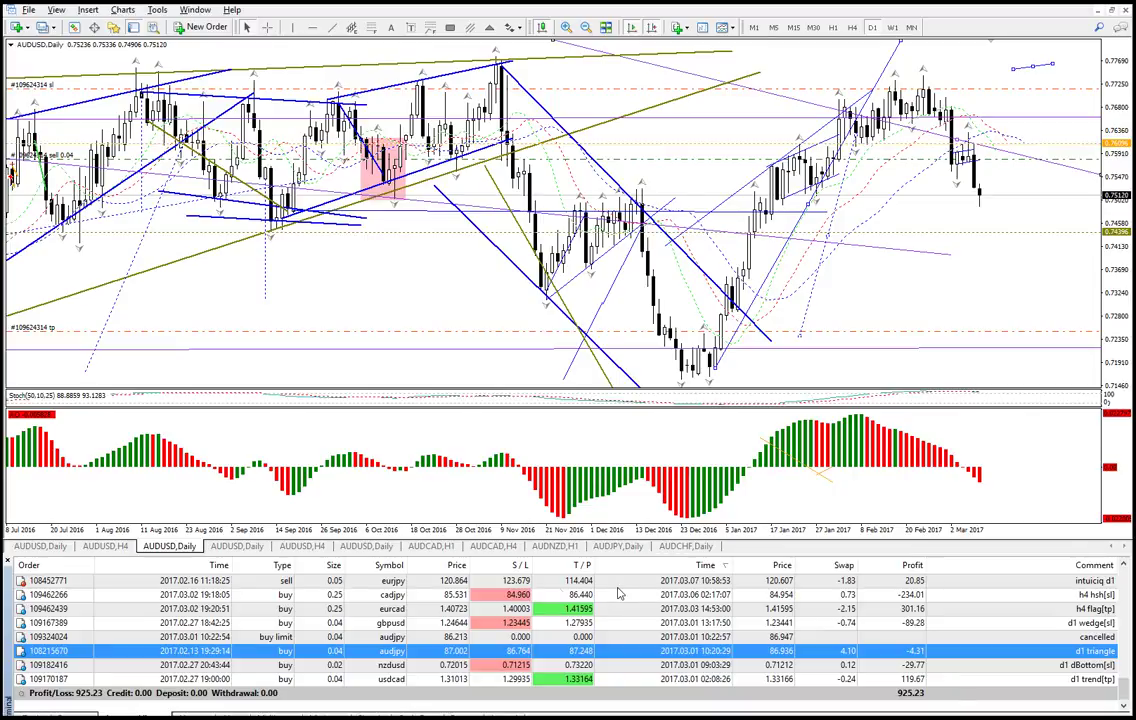
scroll(561, 594, "up", 2)
scroll(561, 594, "up", 5)
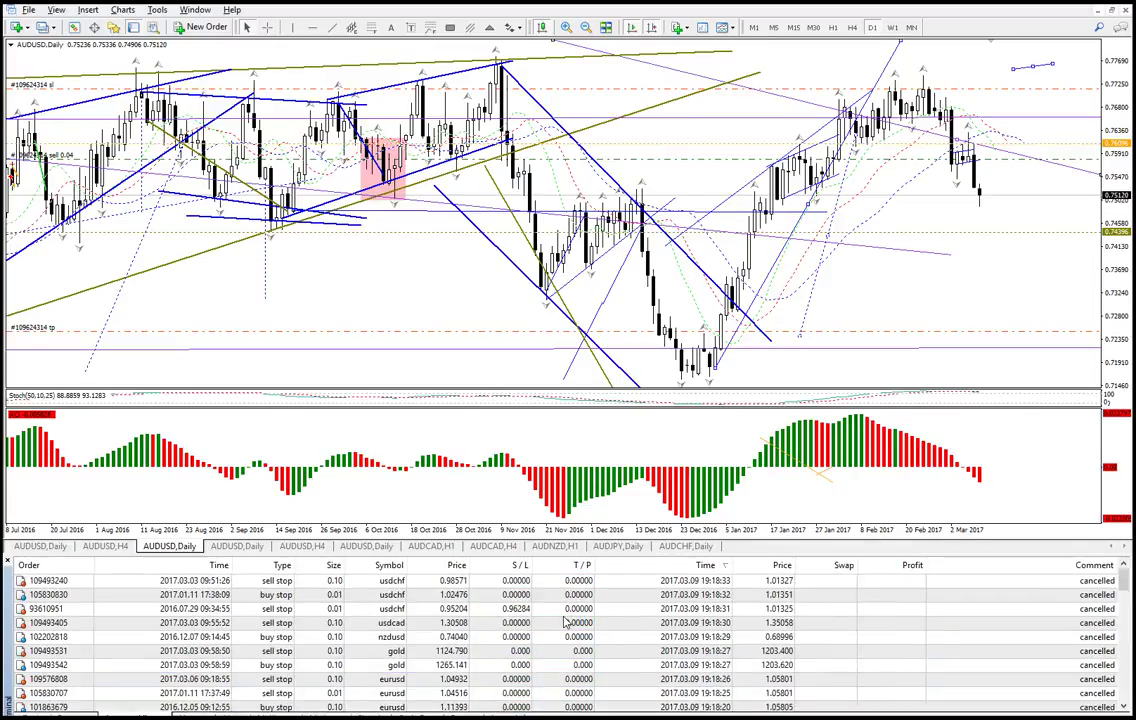
scroll(378, 664, "down", 6)
scroll(376, 661, "up", 6)
left_click(134, 28)
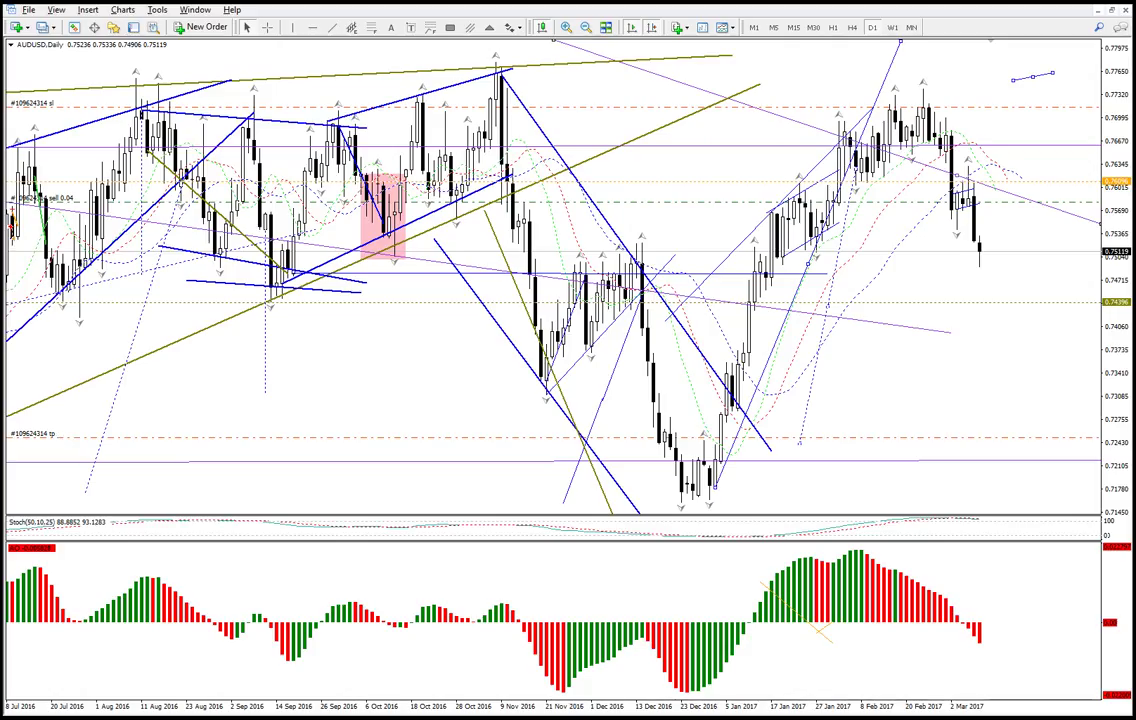
- Switch to the Excel pip results sheet and examine the February results in M360:M363 and the neighbouring January and March entries
key("alt+Tab")
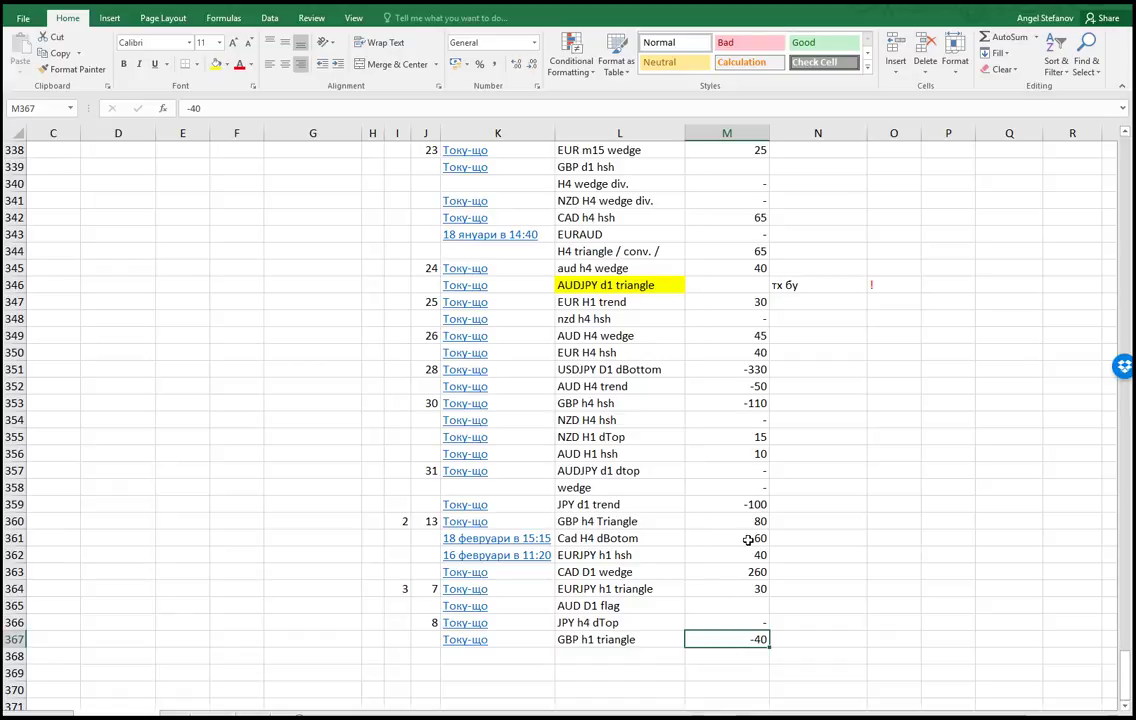
left_click_drag(759, 521, 751, 575)
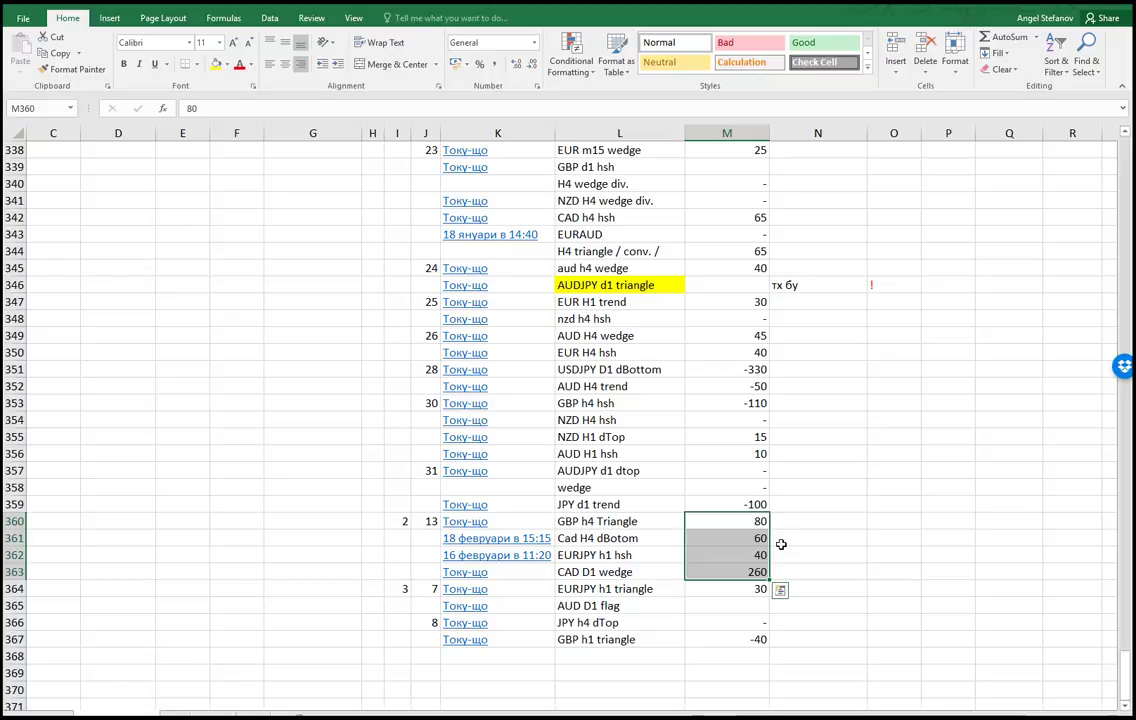
left_click(760, 621)
left_click(789, 385)
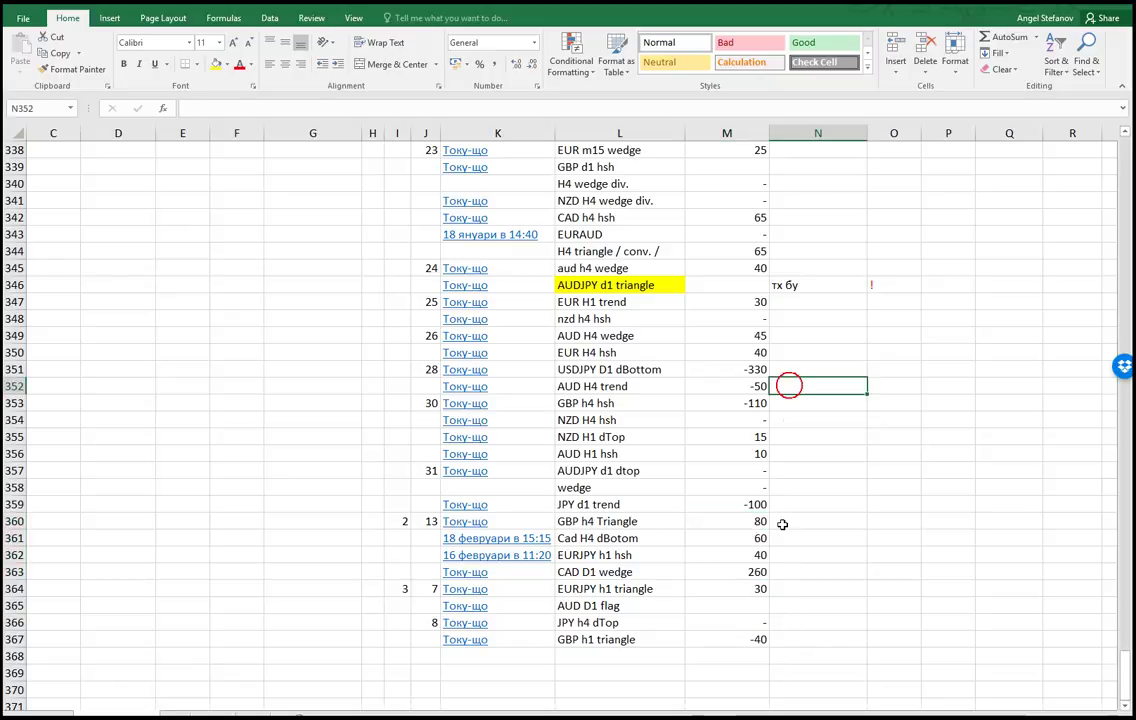